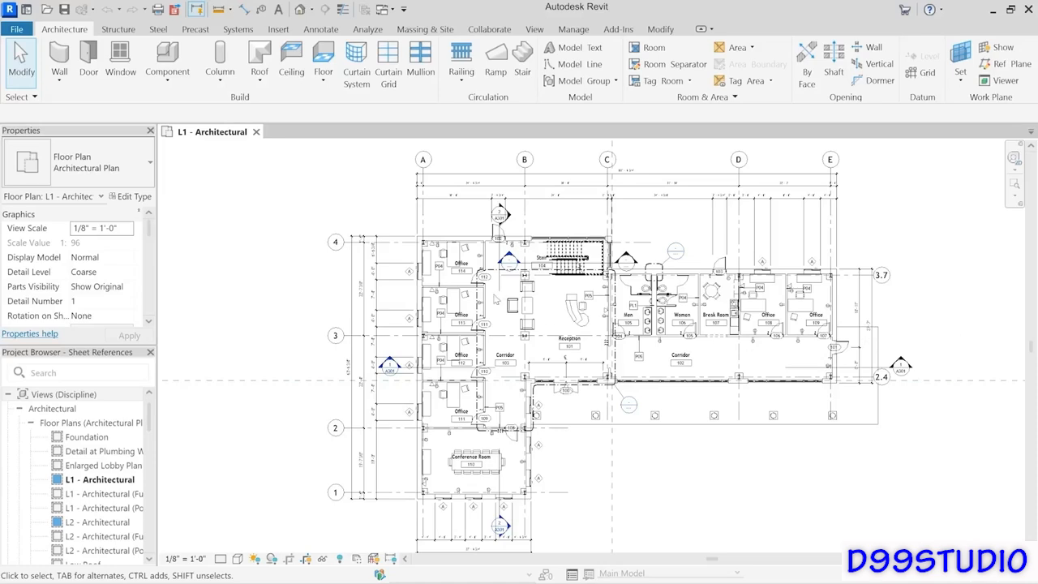
# Look over the section marks on the L1 plan and locate the Building Section views in the project's view list.
pyautogui.scroll(2, 500, 299)
pyautogui.scroll(2, 500, 300)
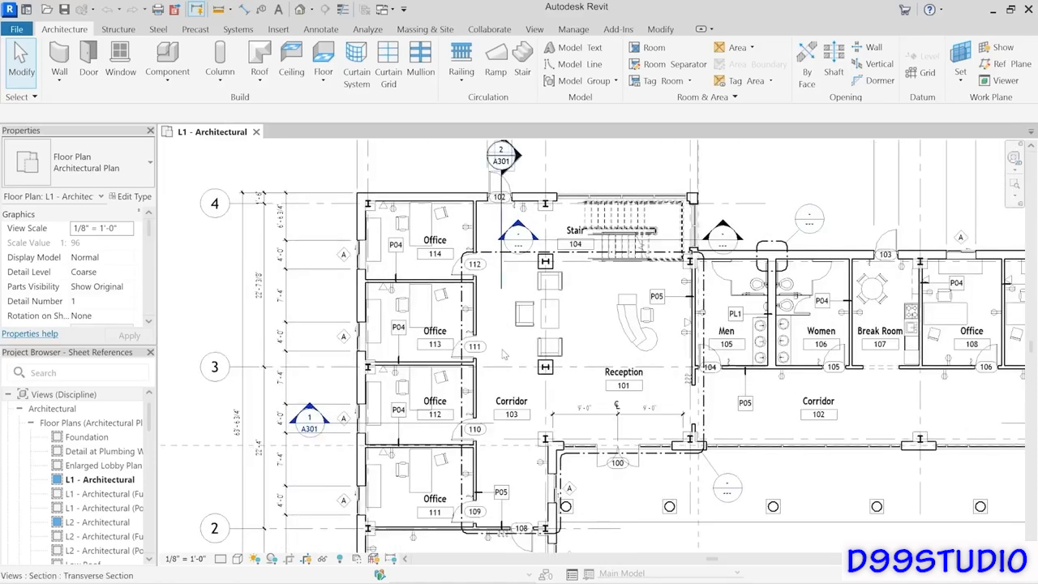
pyautogui.moveTo(506, 378); pyautogui.dragTo(513, 444, button='middle')
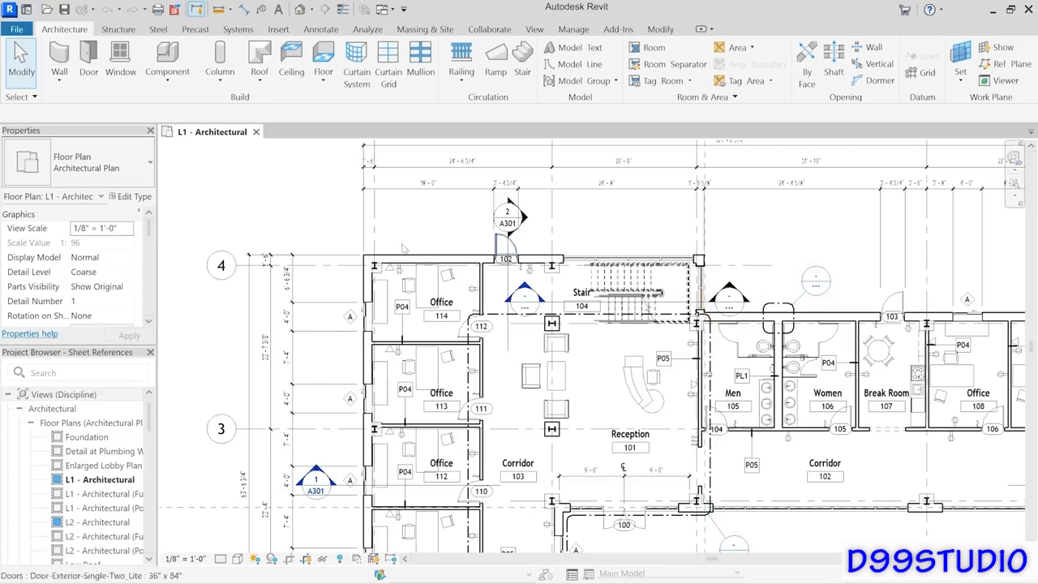
pyautogui.click(149, 413)
pyautogui.moveTo(167, 394)
pyautogui.mouseDown()
pyautogui.moveTo(167, 404)
pyautogui.moveTo(179, 397)
pyautogui.mouseUp()
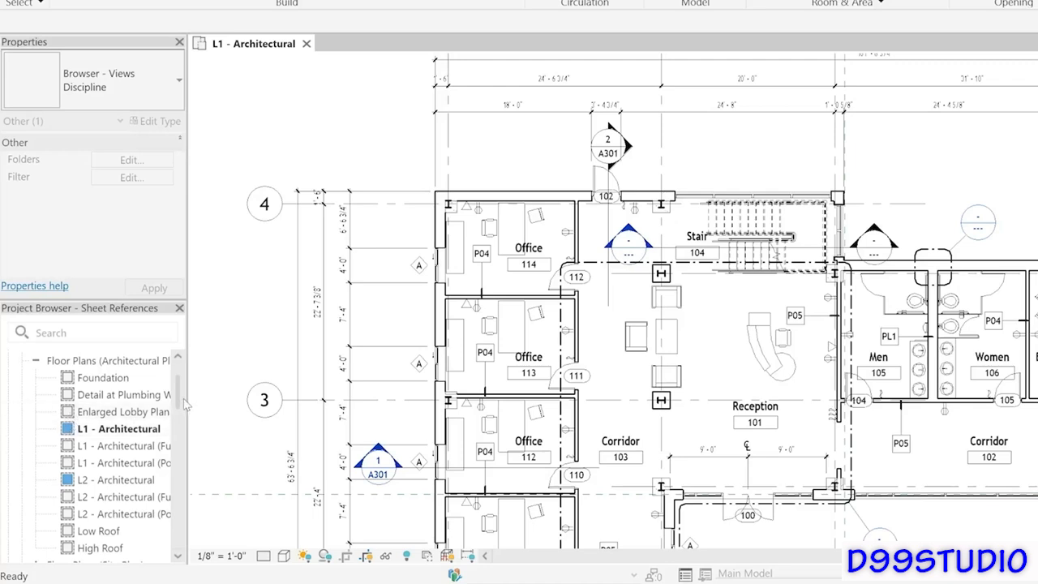
pyautogui.moveTo(181, 394); pyautogui.dragTo(179, 437)
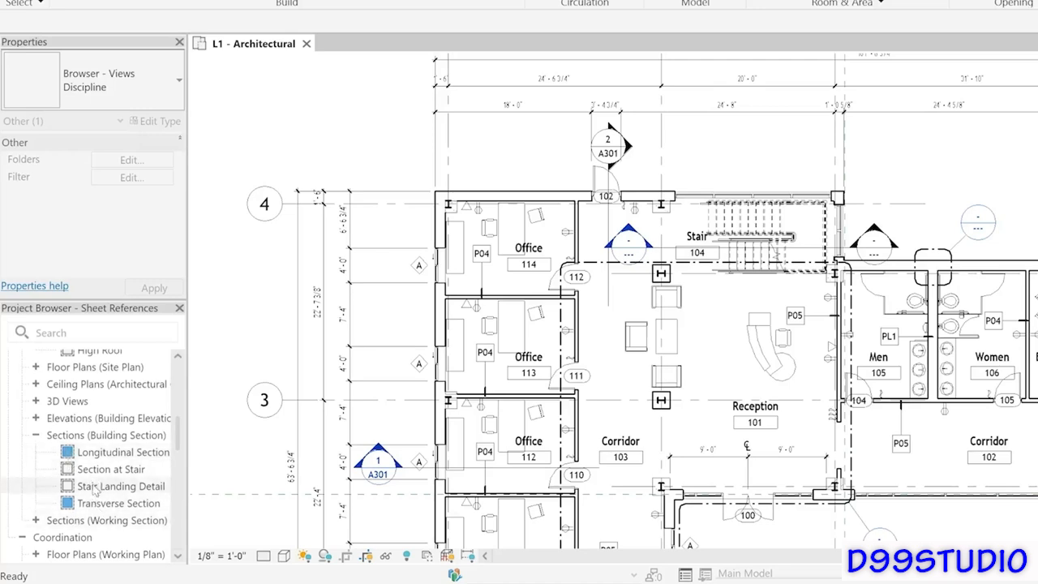
# Turn the status icons for view placement on sheets off and back on.
pyautogui.rightClick(74, 452)
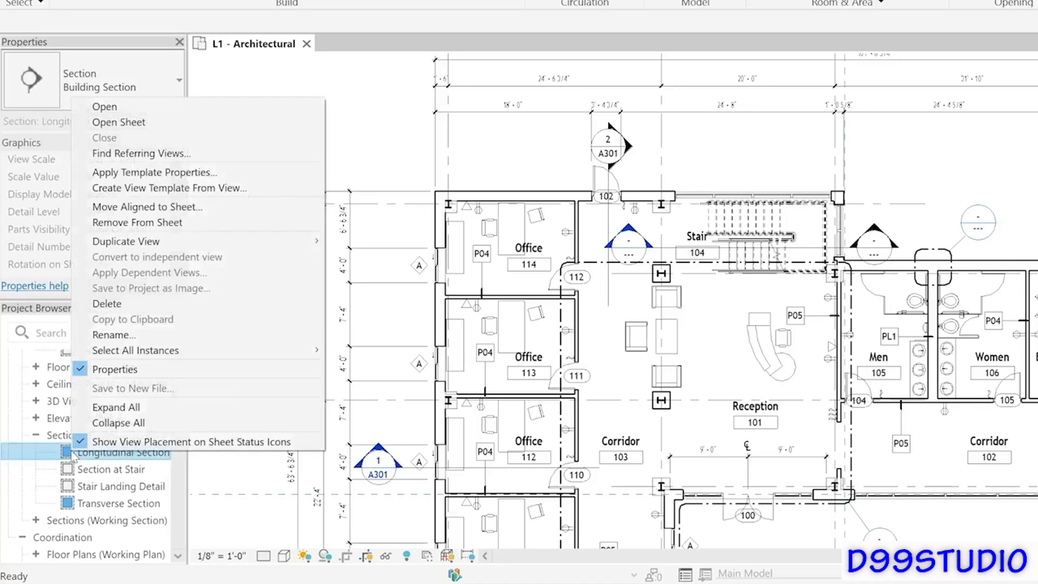
pyautogui.click(127, 442)
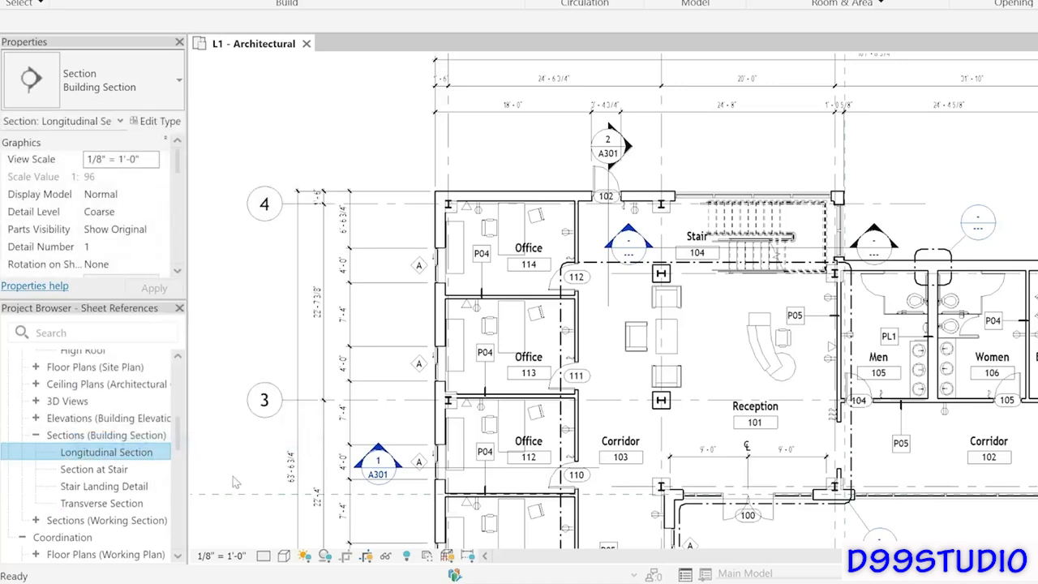
pyautogui.rightClick(86, 458)
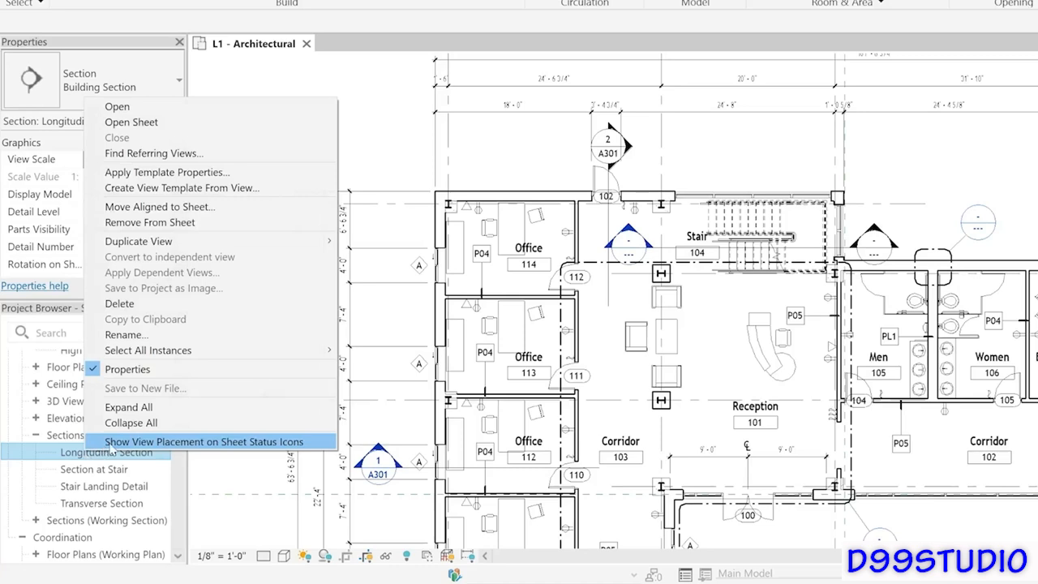
pyautogui.click(111, 442)
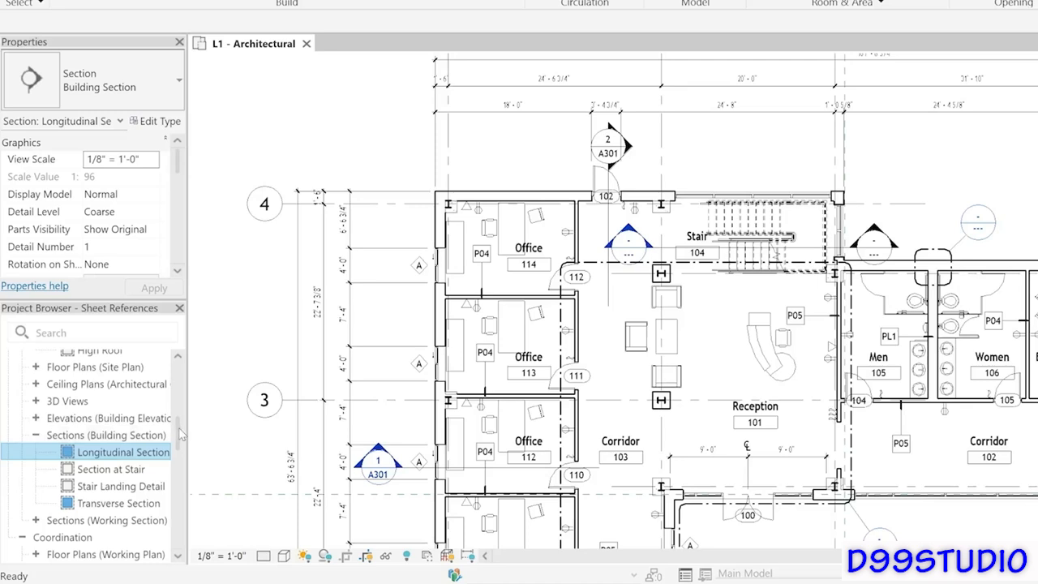
# Find sheet A301 in the project's list of sheets and expand it to list its placed views.
pyautogui.moveTo(180, 436); pyautogui.dragTo(180, 494)
pyautogui.click(61, 443)
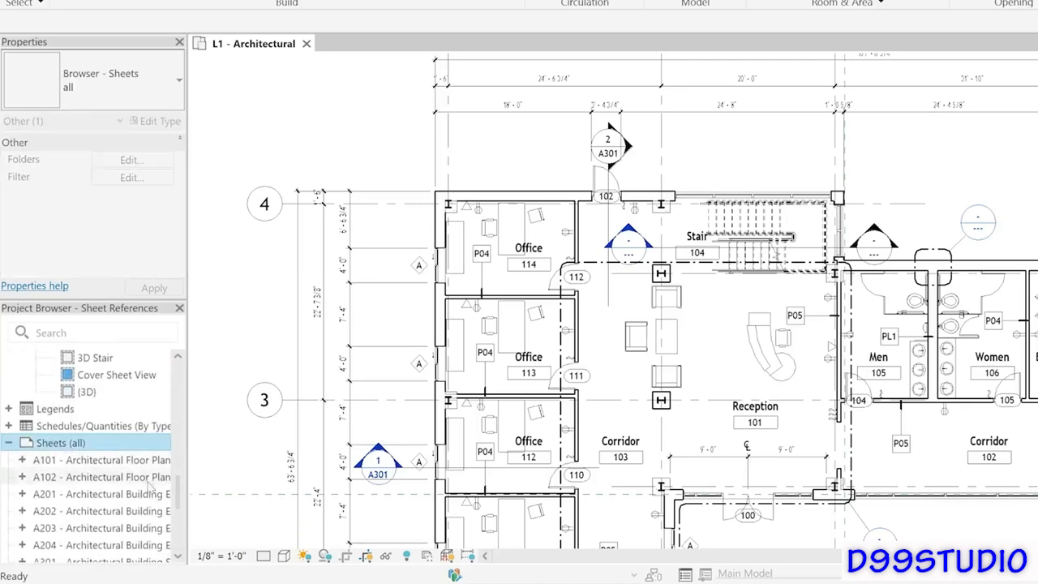
pyautogui.scroll(-2, 121, 454)
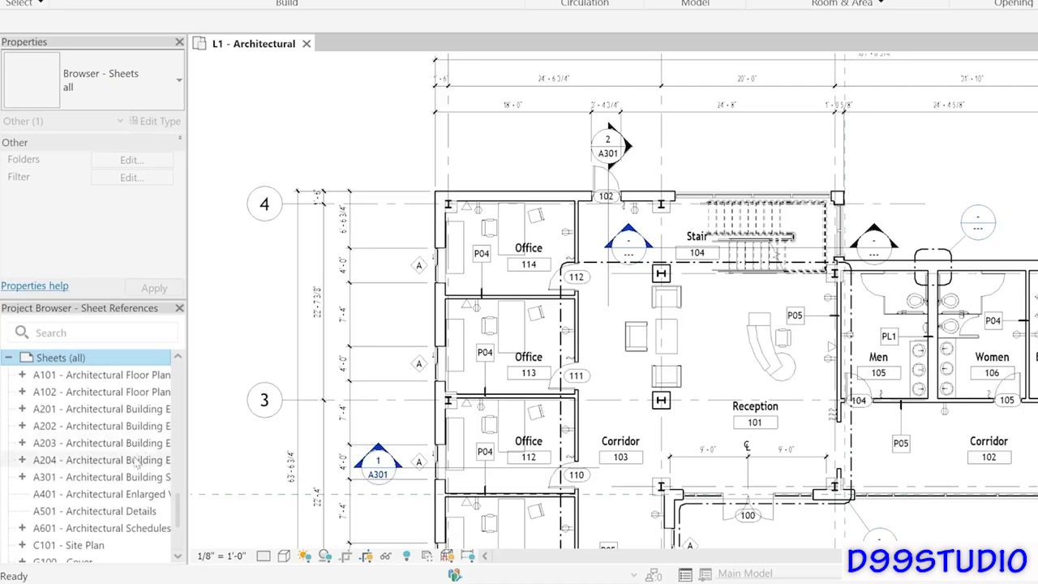
pyautogui.click(80, 479)
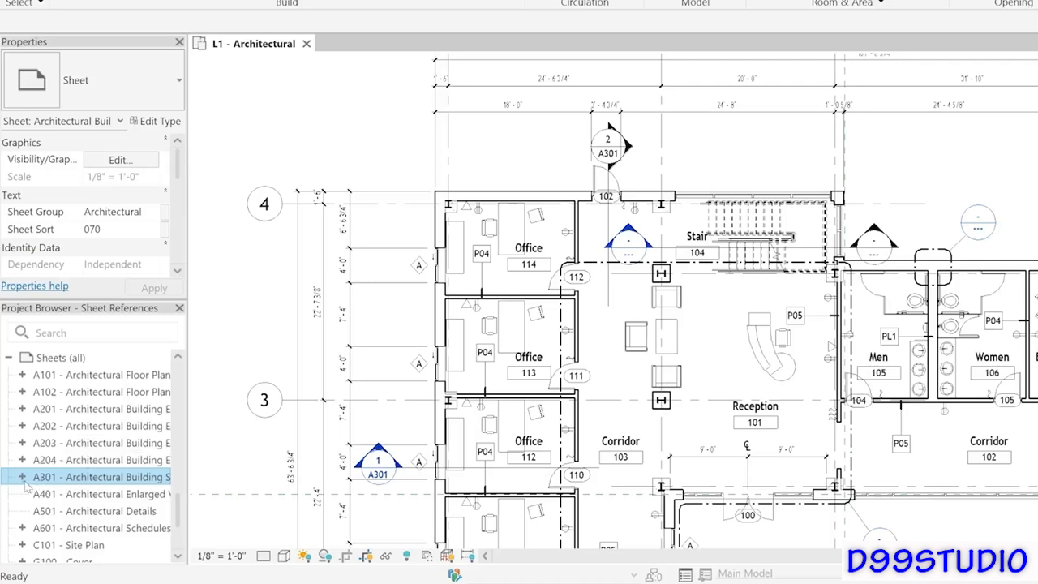
pyautogui.click(22, 478)
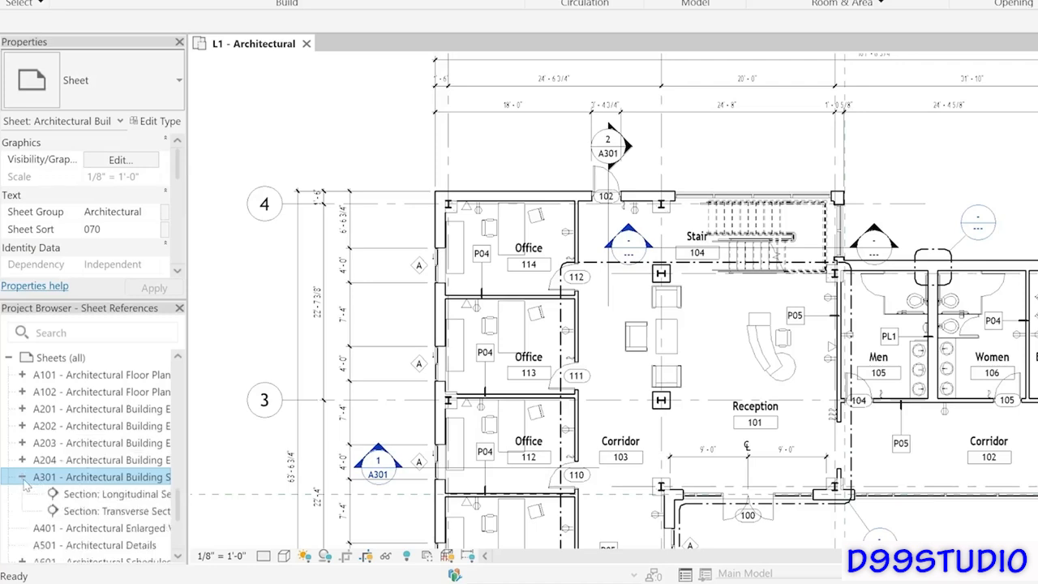
# Check the Longitudinal and Transverse Section entries under sheet A301 and open that sheet.
pyautogui.click(115, 496)
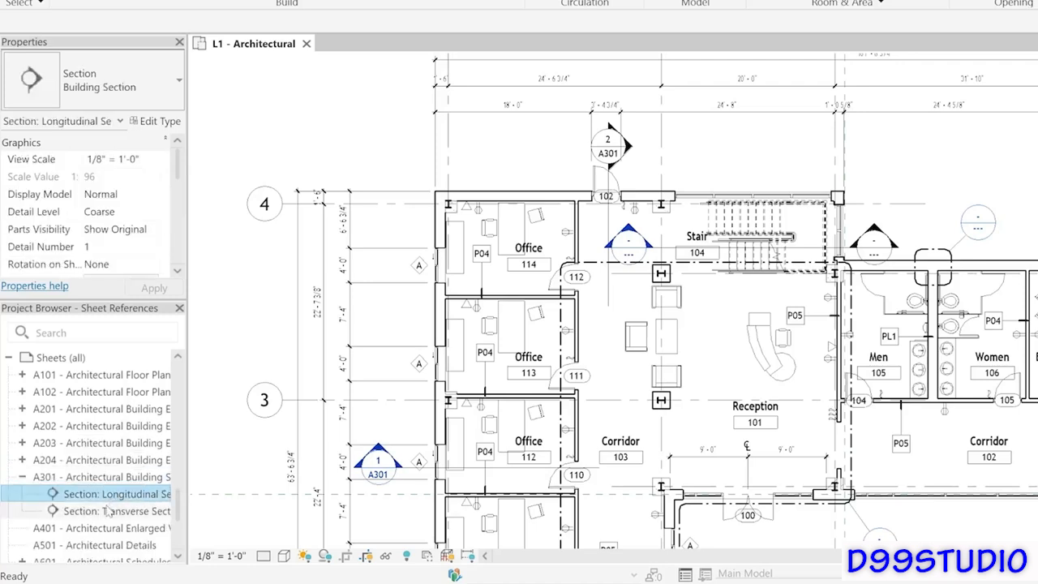
pyautogui.click(110, 511)
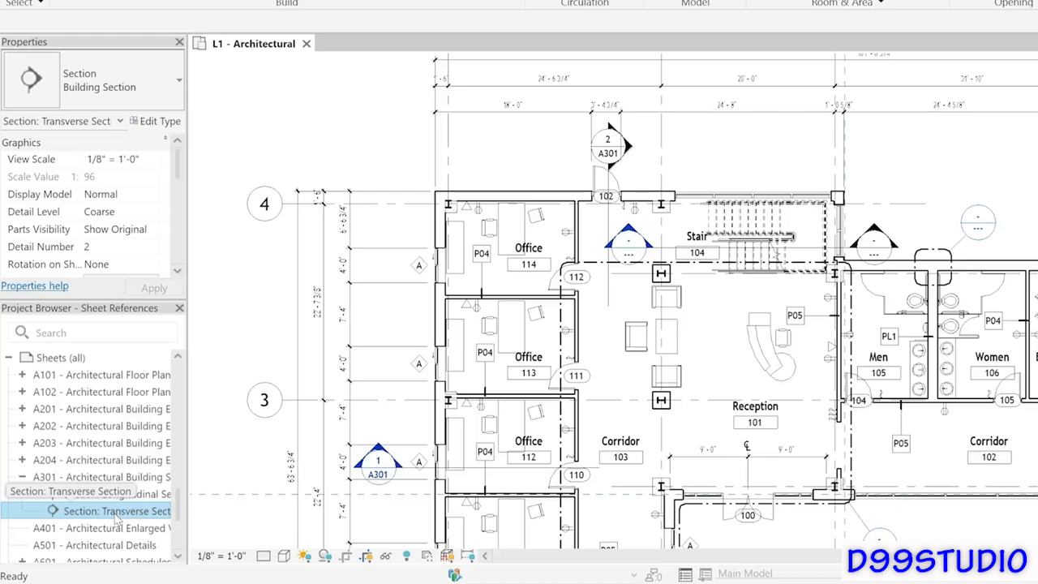
pyautogui.click(89, 477)
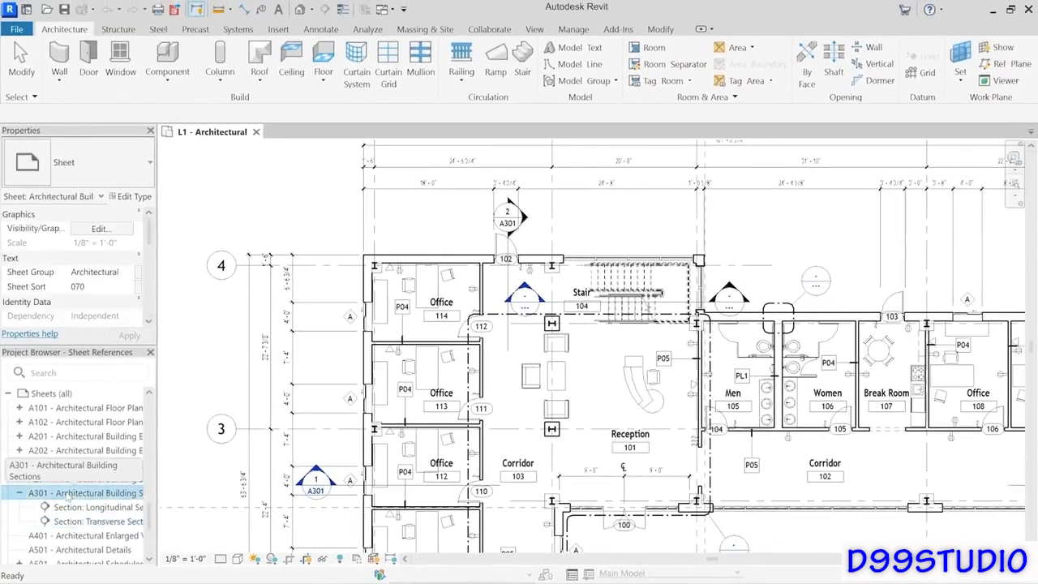
pyautogui.doubleClick(69, 495)
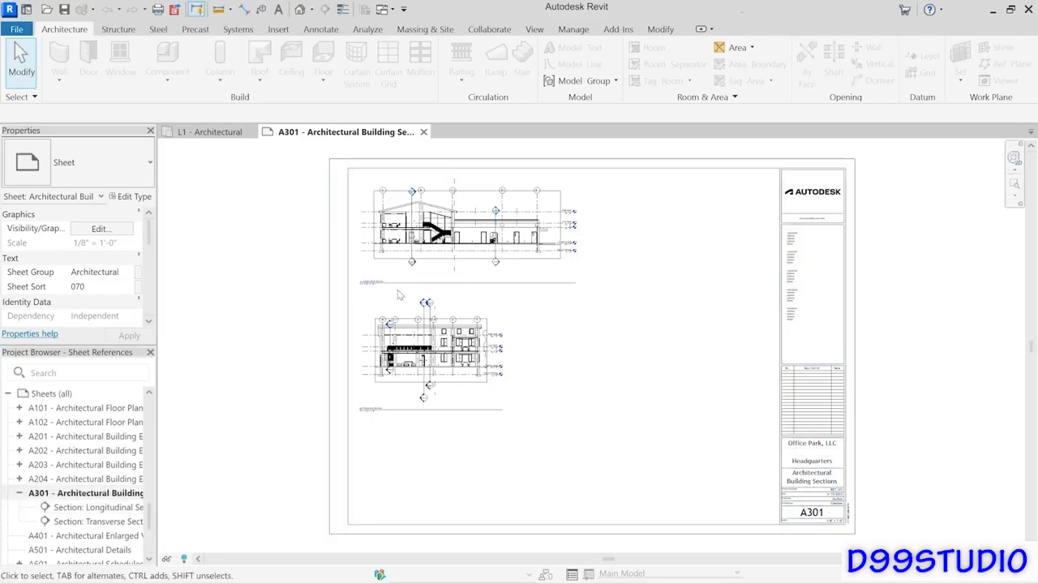
# Examine the section marks and their sheet references in the Longitudinal Section and Transverse Section viewports on sheet A301.
pyautogui.scroll(2, 442, 262)
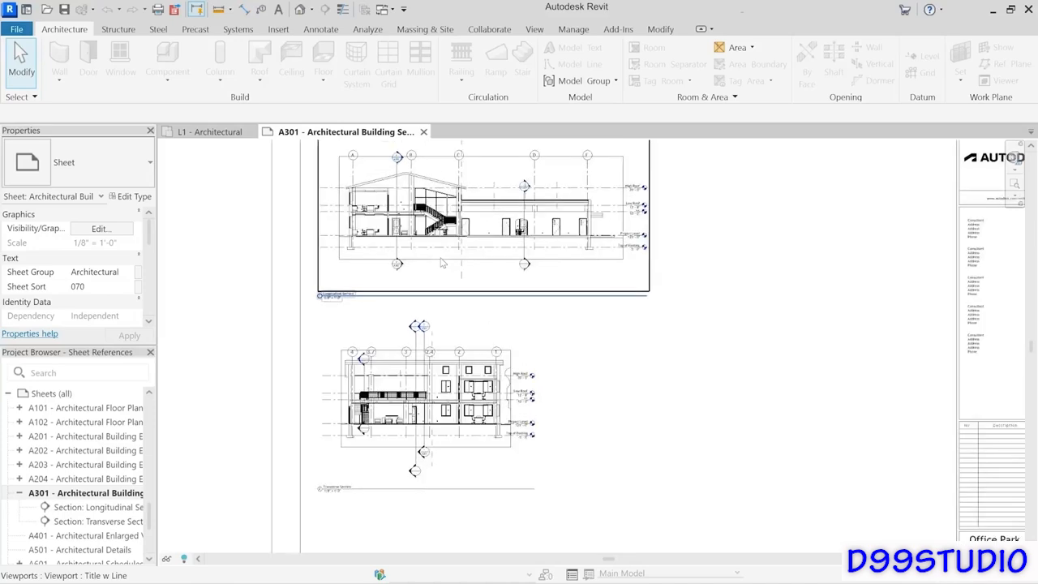
pyautogui.scroll(2, 467, 347)
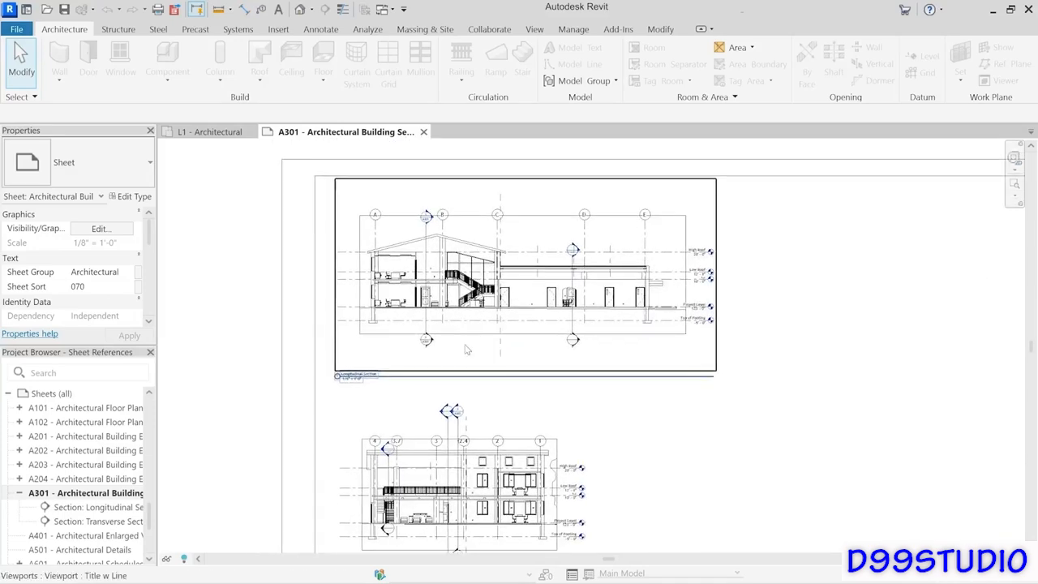
pyautogui.scroll(2, 466, 349)
pyautogui.moveTo(467, 349); pyautogui.dragTo(498, 376, button='middle')
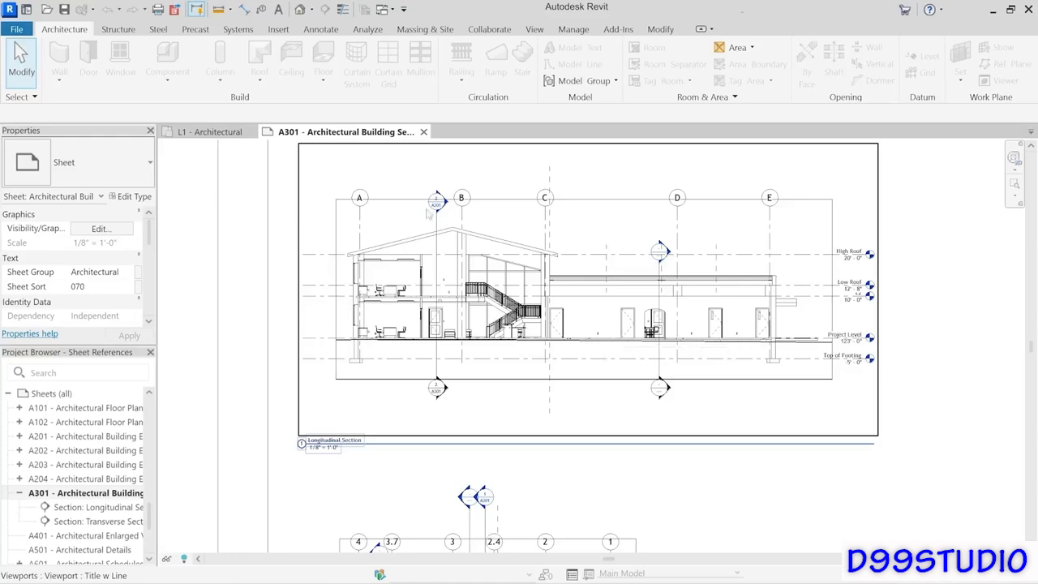
pyautogui.scroll(2, 432, 210)
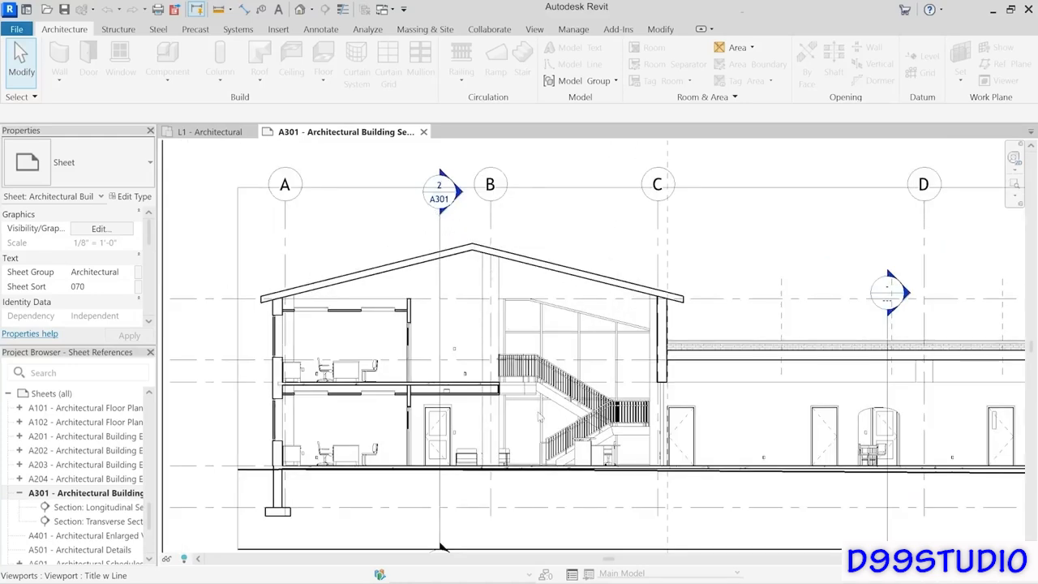
pyautogui.moveTo(547, 473); pyautogui.dragTo(501, 173, button='middle')
pyautogui.moveTo(570, 425); pyautogui.dragTo(589, 238, button='middle')
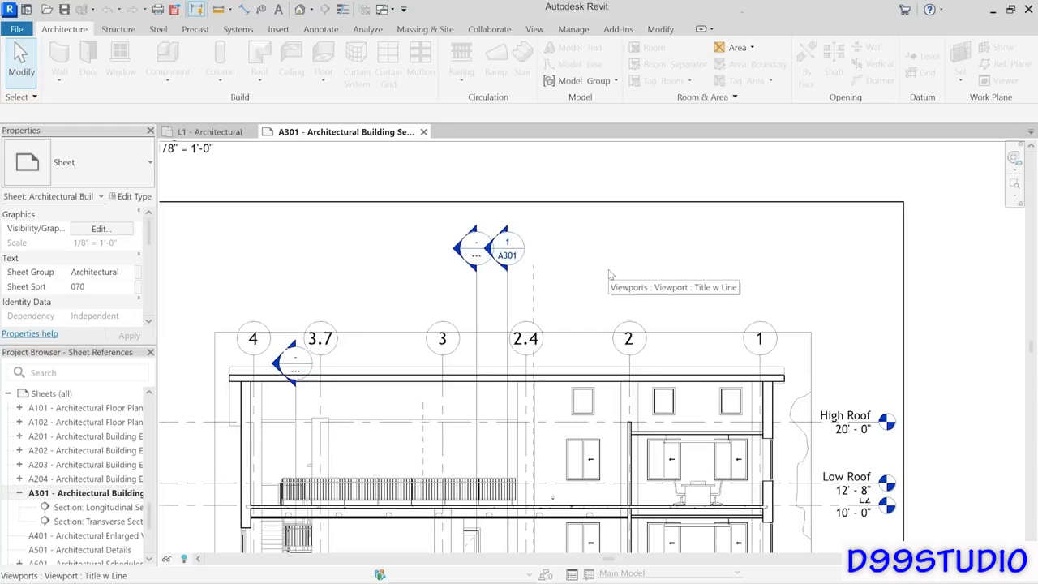
pyautogui.scroll(-5, 611, 274)
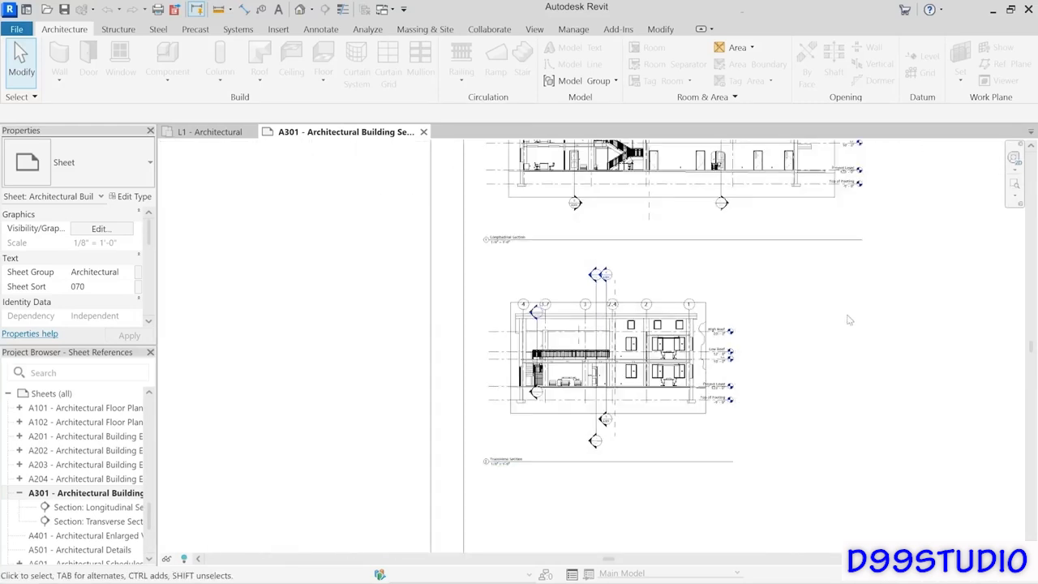
pyautogui.moveTo(848, 320); pyautogui.dragTo(672, 413, button='middle')
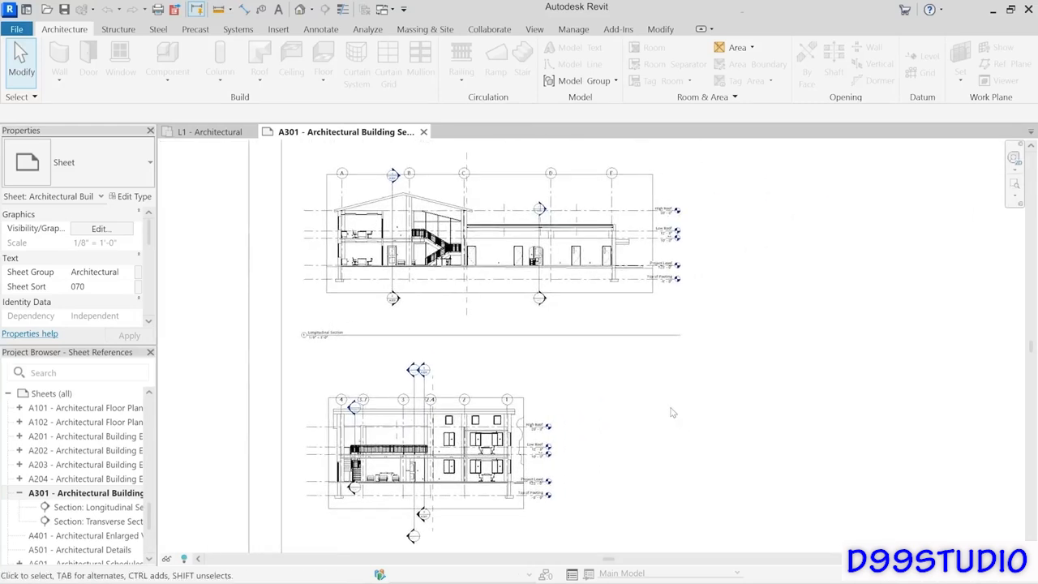
pyautogui.scroll(-3, 672, 413)
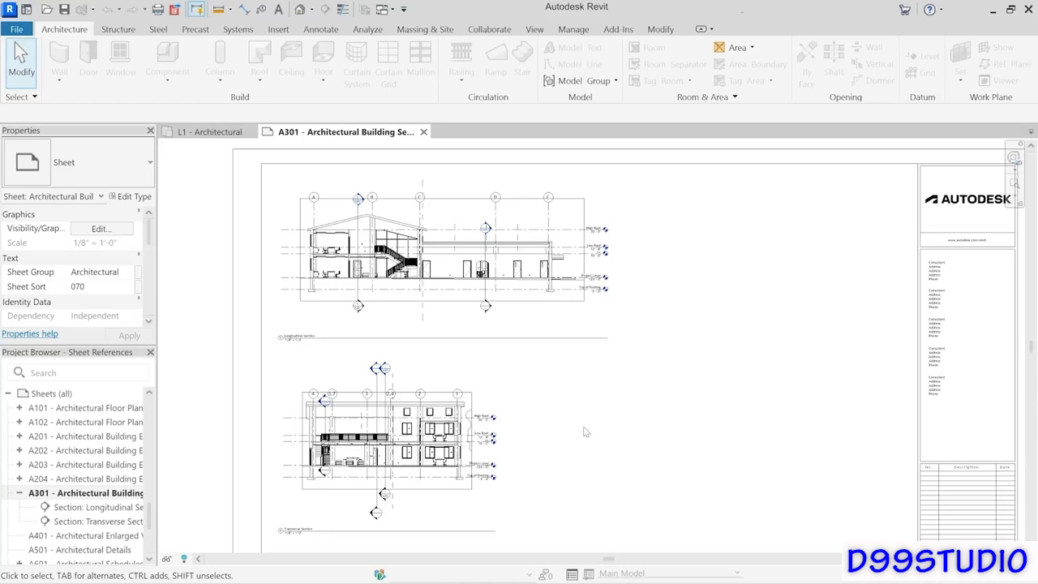
# Place the Section at Stair view on sheet A301 in the empty area beside the Longitudinal Section.
pyautogui.click(150, 518)
pyautogui.moveTo(150, 519); pyautogui.dragTo(148, 462)
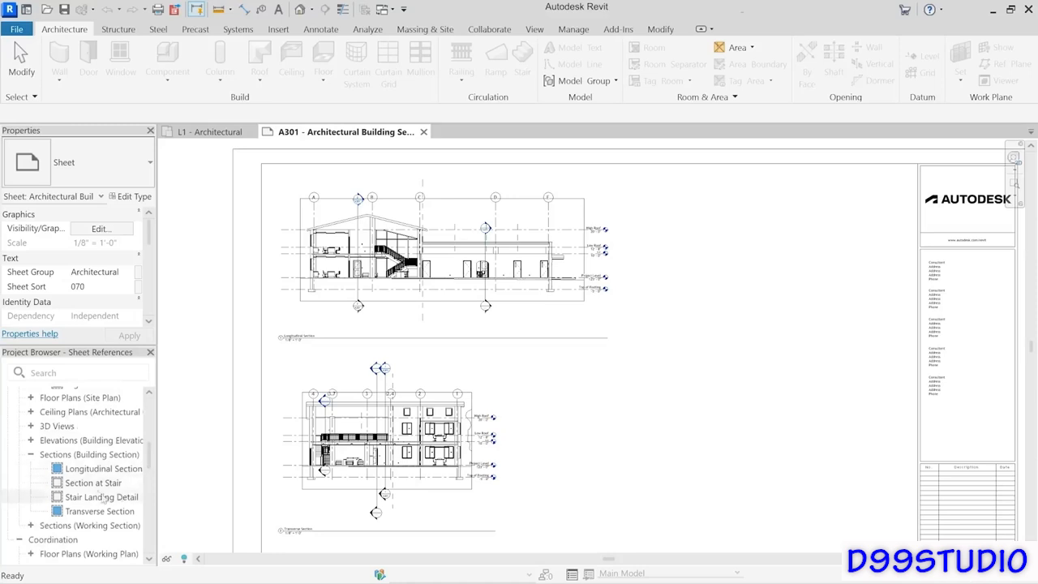
pyautogui.click(95, 483)
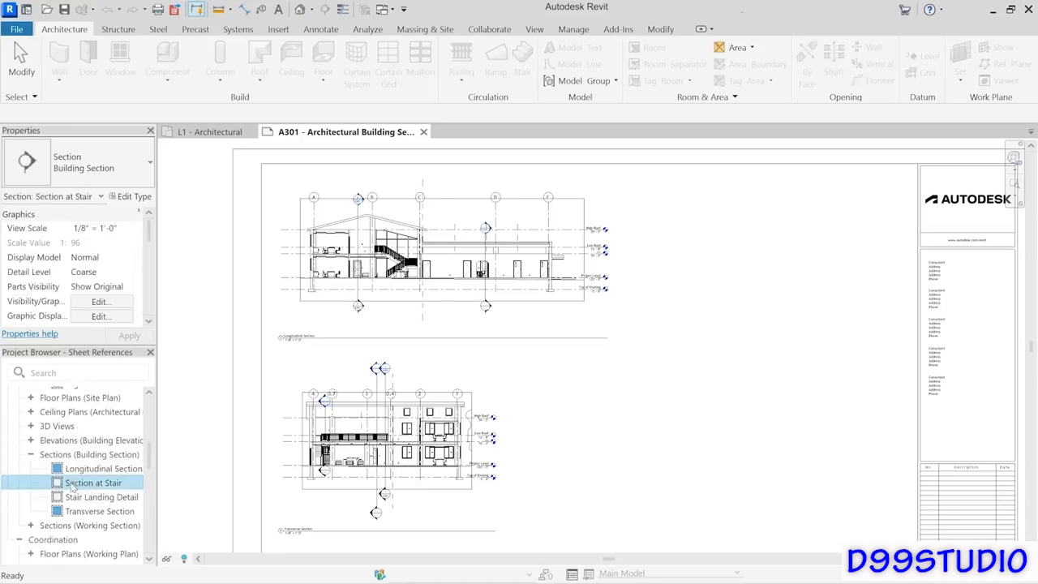
pyautogui.moveTo(71, 485); pyautogui.dragTo(203, 462)
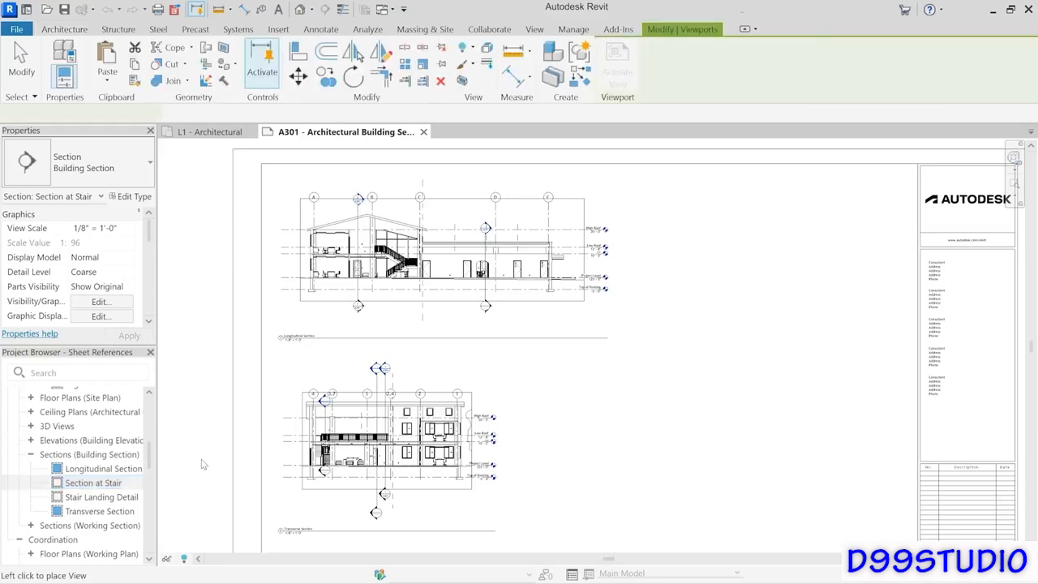
pyautogui.click(678, 392)
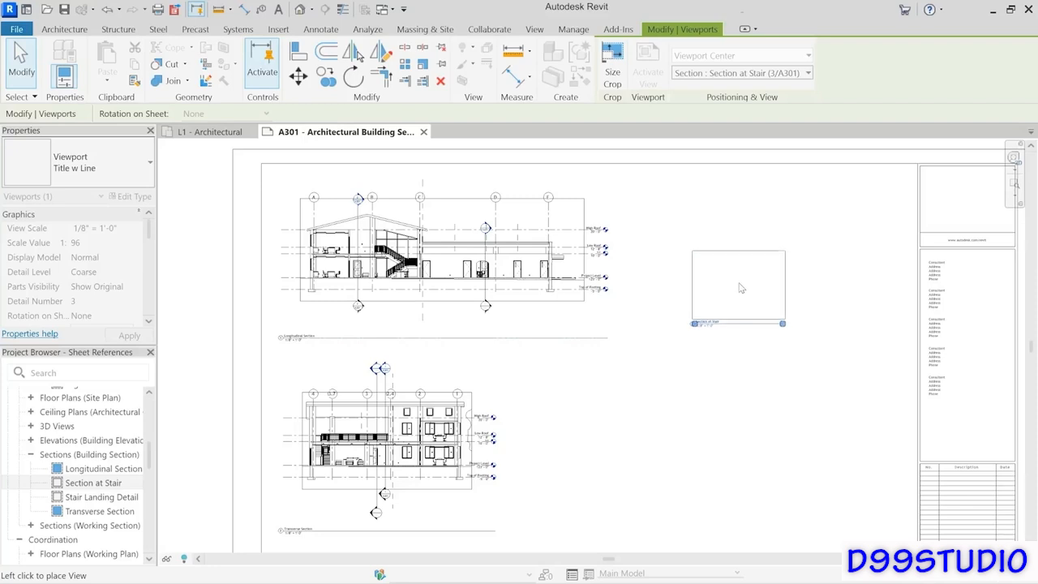
pyautogui.click(706, 255)
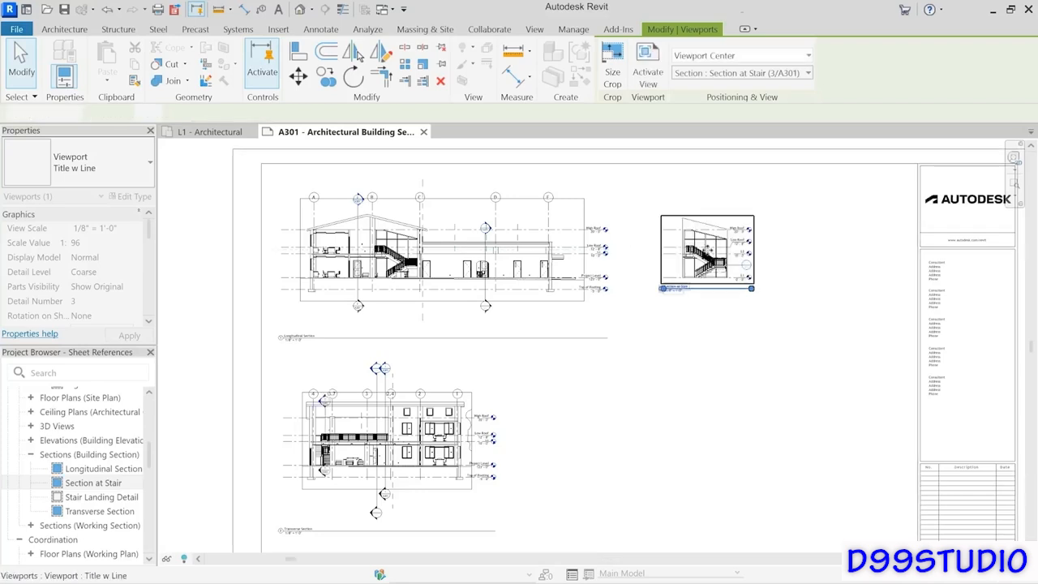
# Examine the Section at Stair viewport's title and detail number, and the matching section mark in the Transverse Section viewport.
pyautogui.scroll(4, 667, 249)
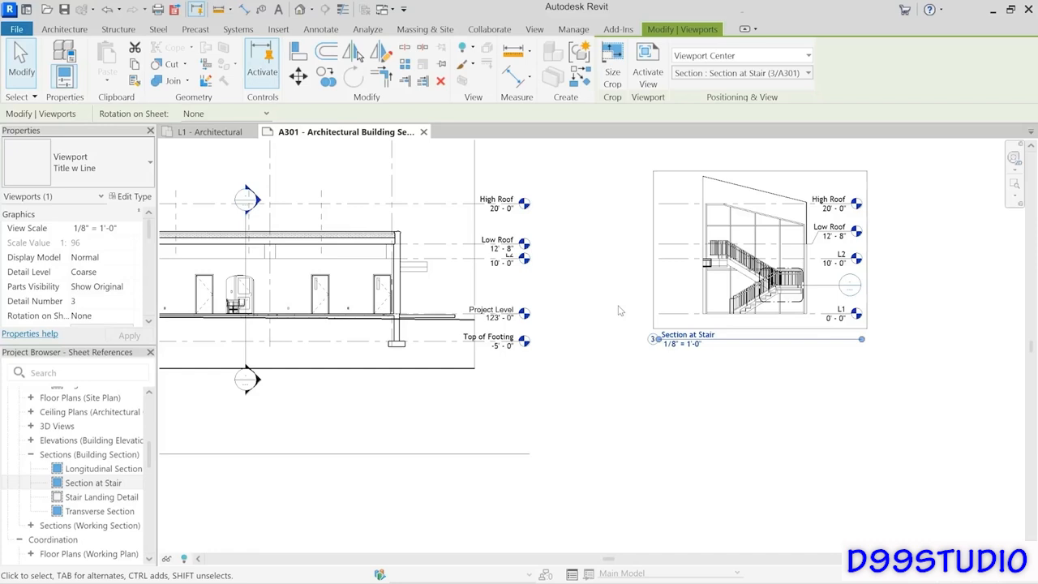
pyautogui.scroll(4, 699, 323)
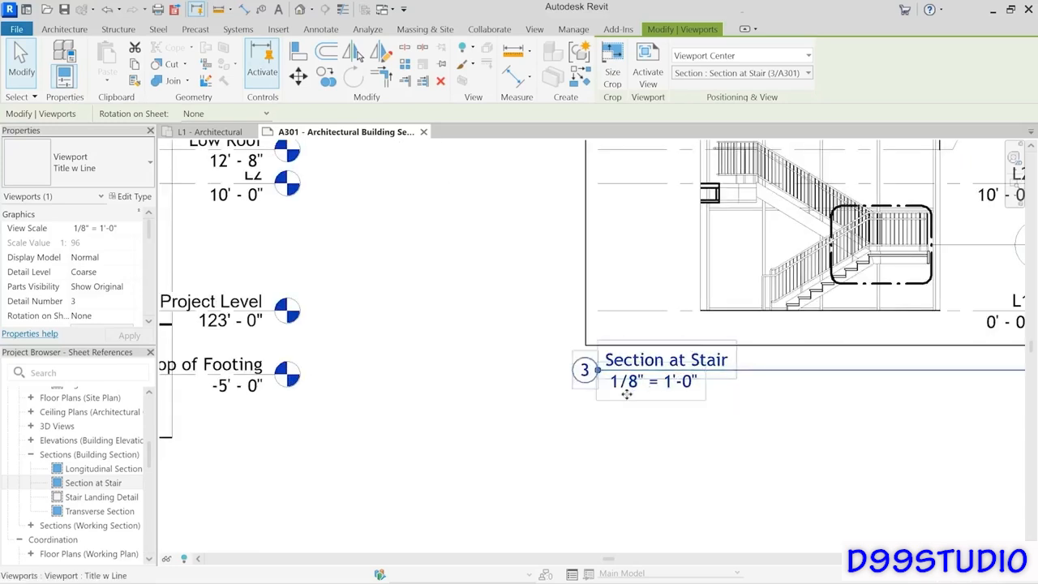
pyautogui.click(585, 370)
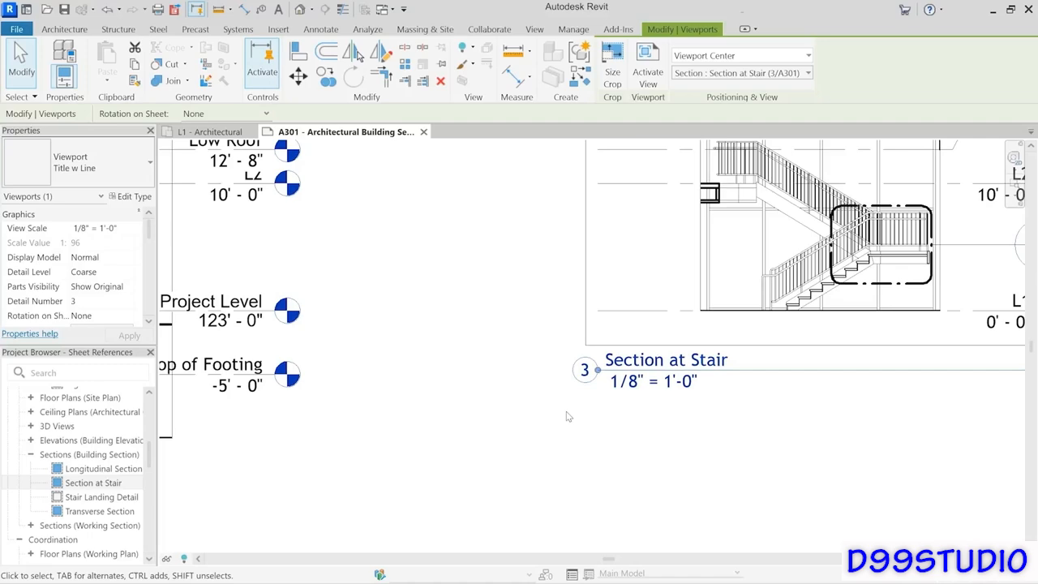
pyautogui.scroll(-4, 572, 412)
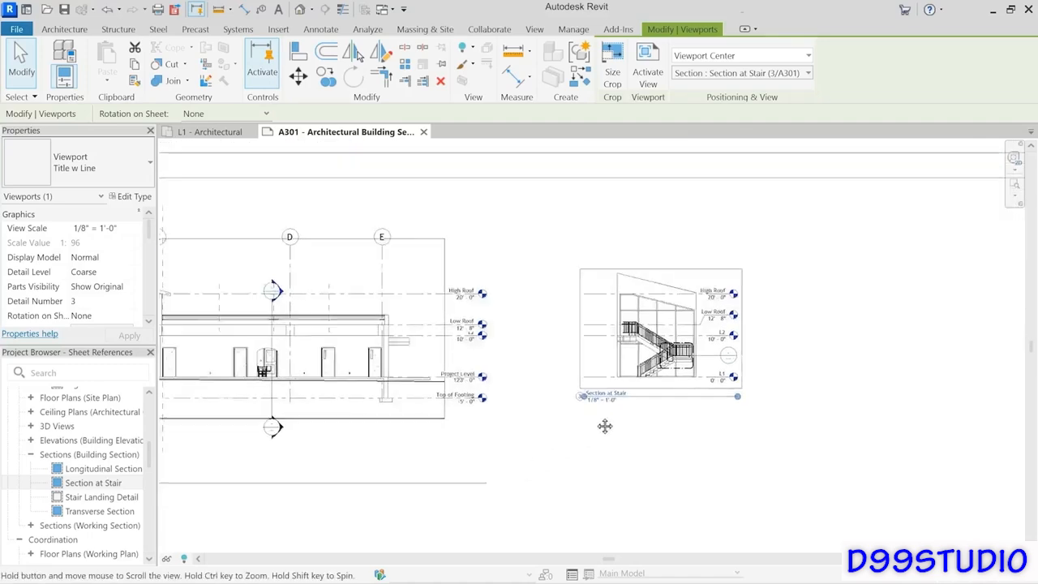
pyautogui.moveTo(605, 426); pyautogui.dragTo(739, 379, button='middle')
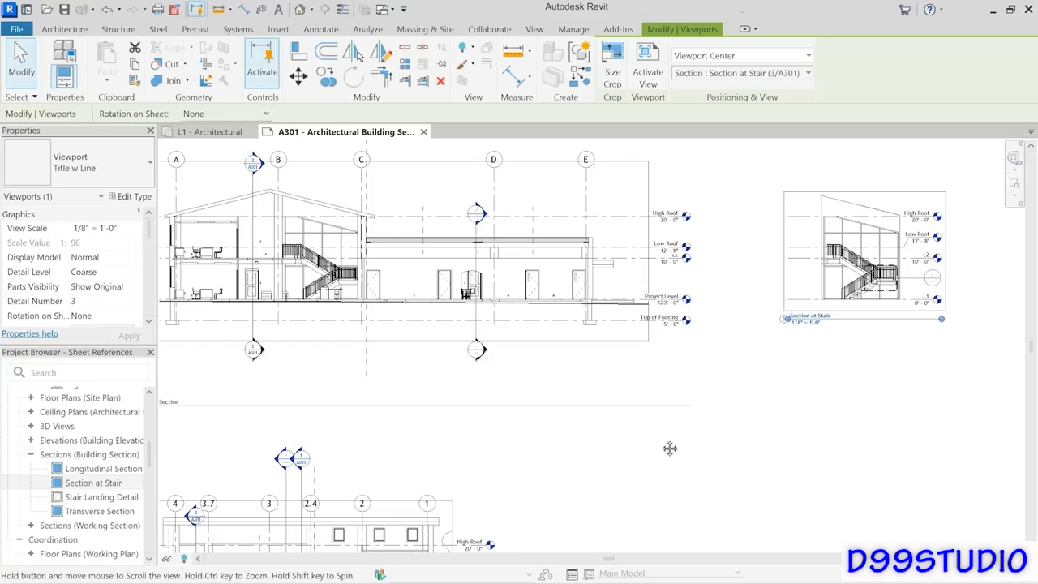
pyautogui.moveTo(669, 448); pyautogui.dragTo(823, 267, button='middle')
pyautogui.scroll(2, 557, 306)
pyautogui.scroll(2, 403, 340)
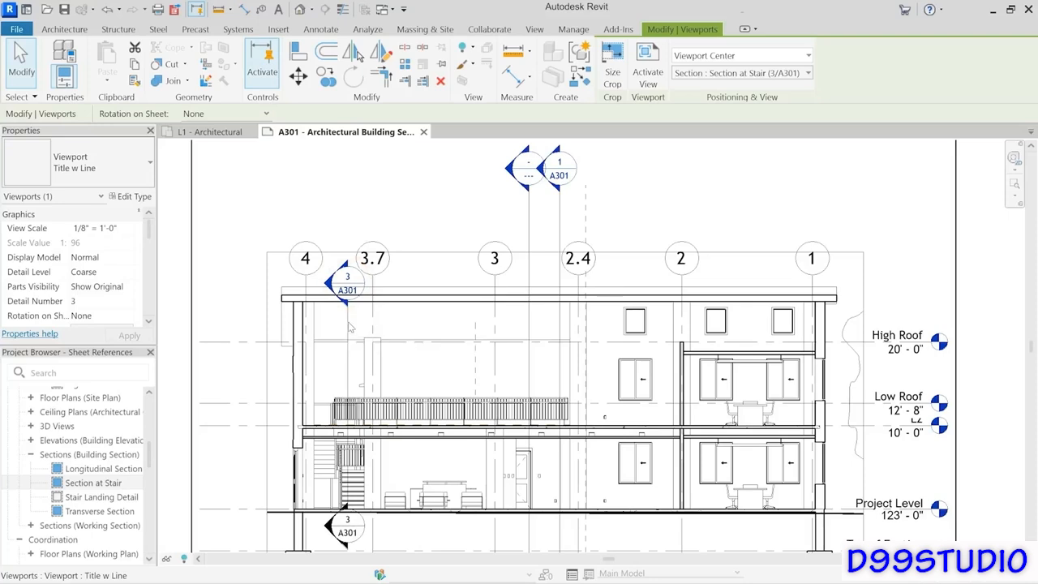
# Check the Section at Stair marks around Stair 104 in the L1 - Architectural plan and return to sheet A301.
pyautogui.click(210, 134)
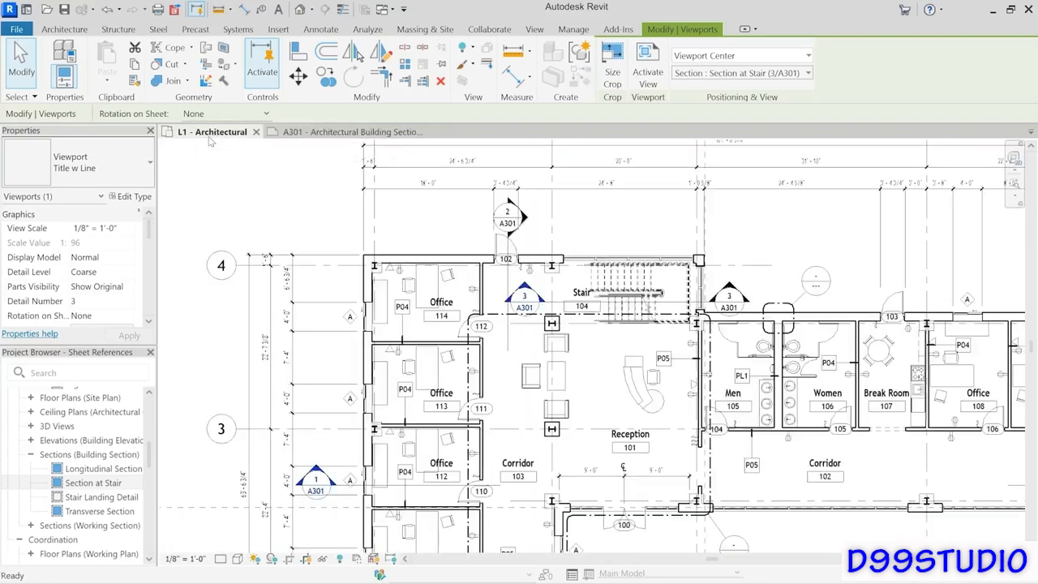
pyautogui.scroll(3, 656, 289)
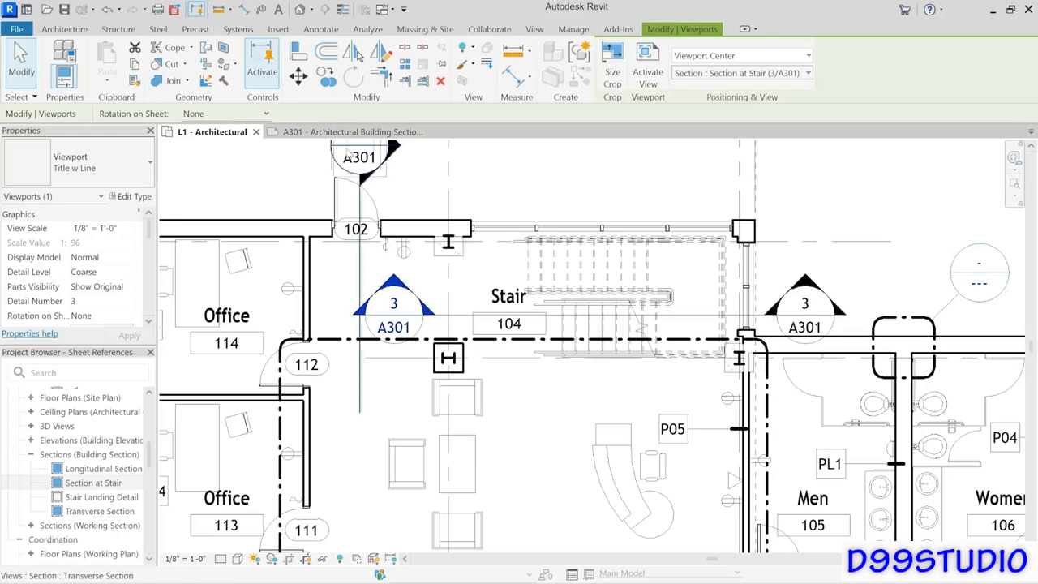
pyautogui.click(341, 133)
pyautogui.scroll(-3, 649, 278)
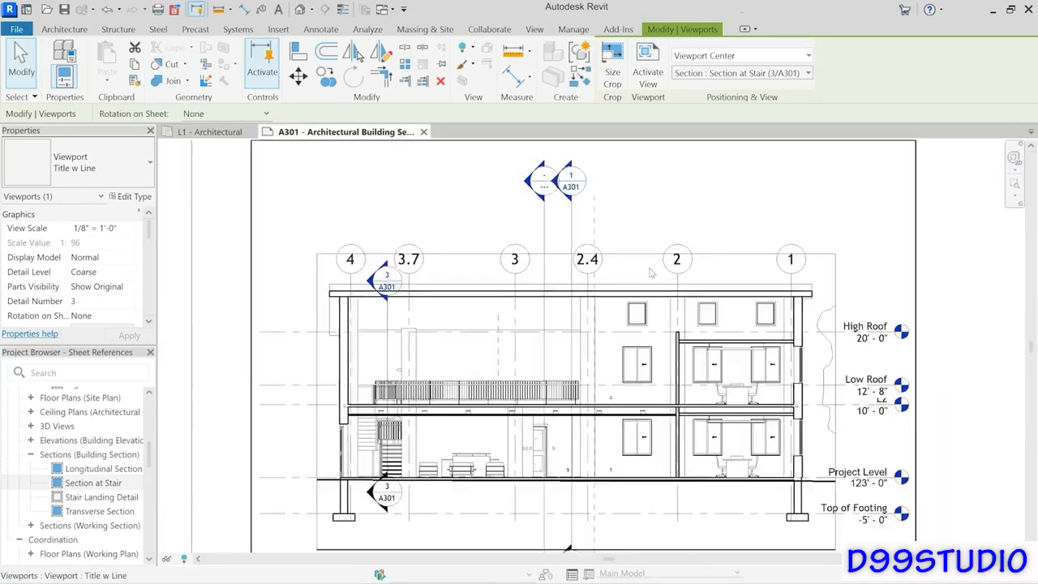
# Try to set the Section at Stair viewport's detail number to 2.
pyautogui.scroll(-4, 650, 277)
pyautogui.moveTo(794, 314); pyautogui.dragTo(610, 423, button='middle')
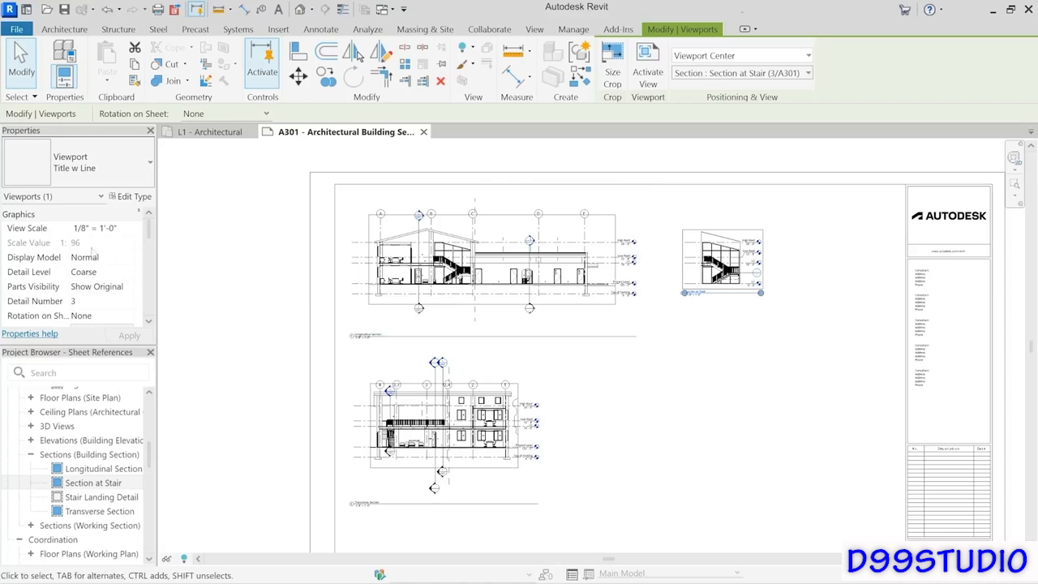
pyautogui.click(81, 301)
pyautogui.moveTo(81, 301); pyautogui.dragTo(70, 301)
pyautogui.write('2')
pyautogui.press('Return')
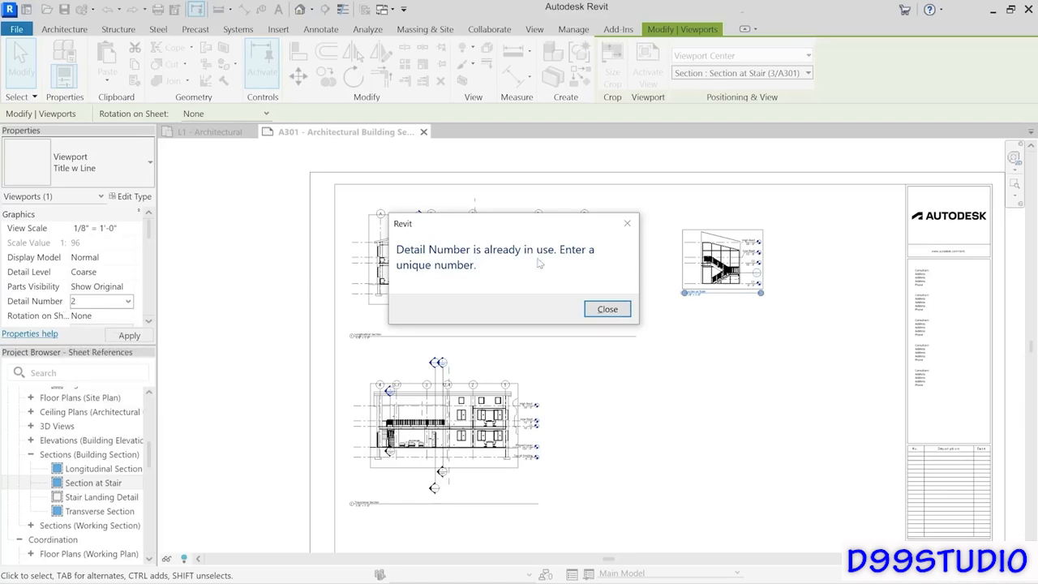
pyautogui.click(607, 309)
pyautogui.click(591, 382)
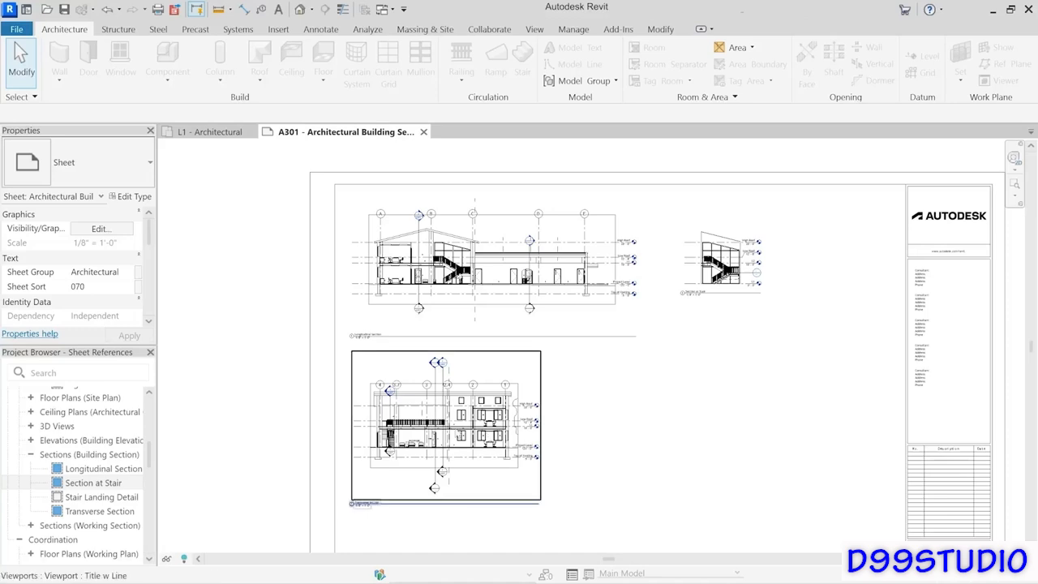
# Set the Transverse Section viewport's detail number to 4 and the Section at Stair viewport's detail number to 2.
pyautogui.click(448, 422)
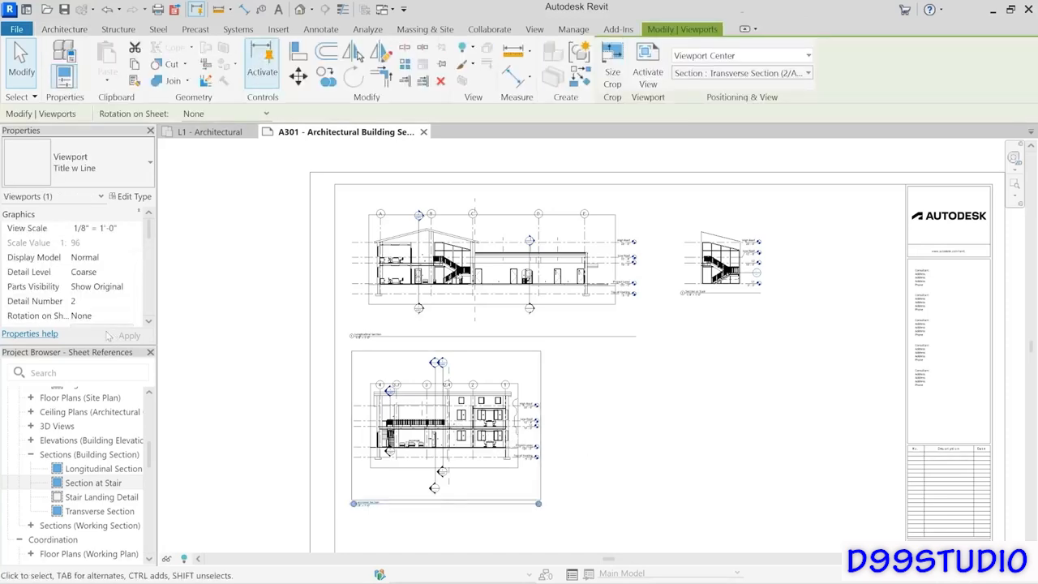
pyautogui.click(82, 304)
pyautogui.write('4')
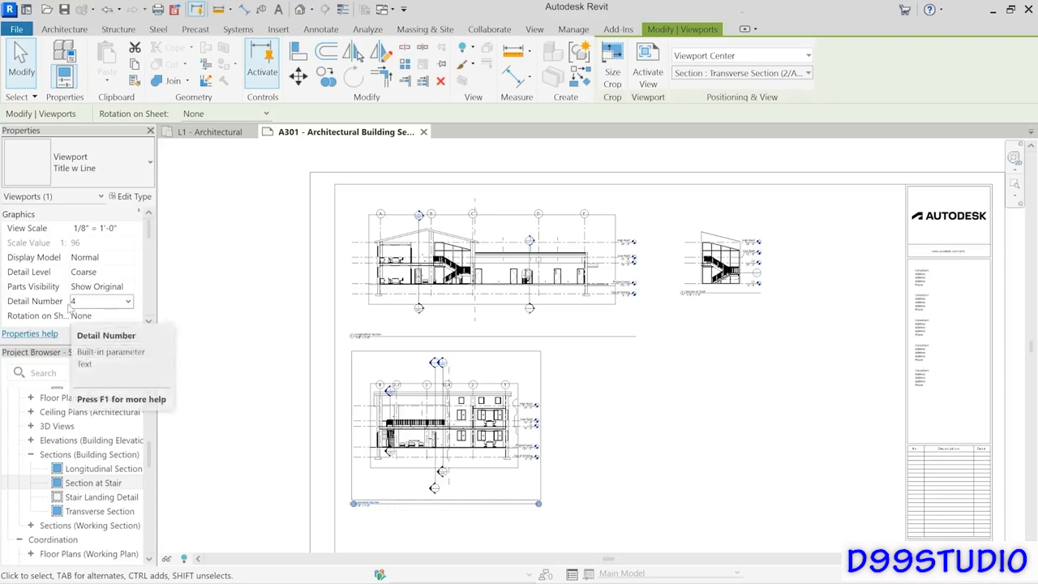
pyautogui.click(705, 291)
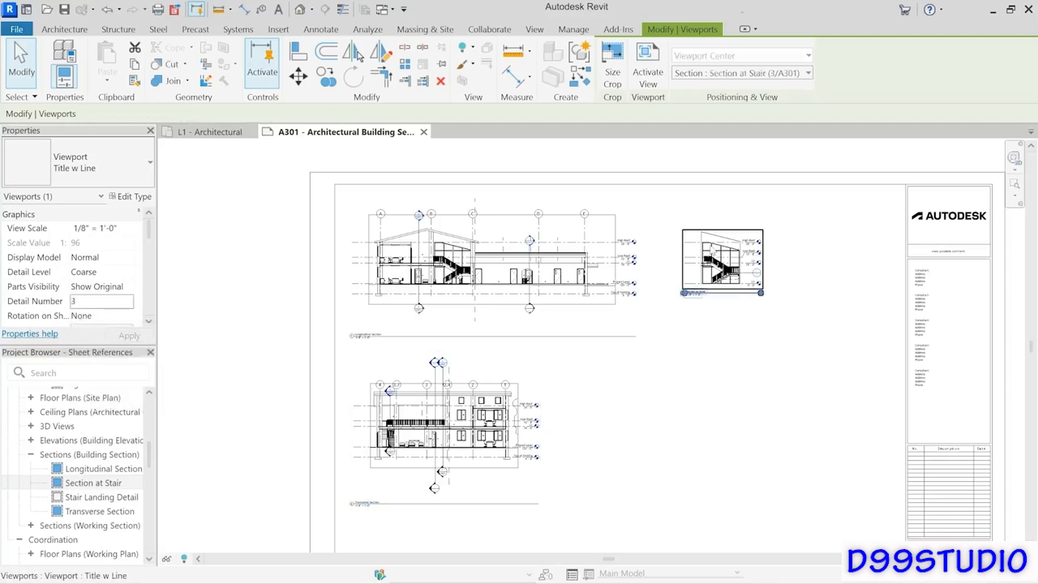
pyautogui.click(94, 301)
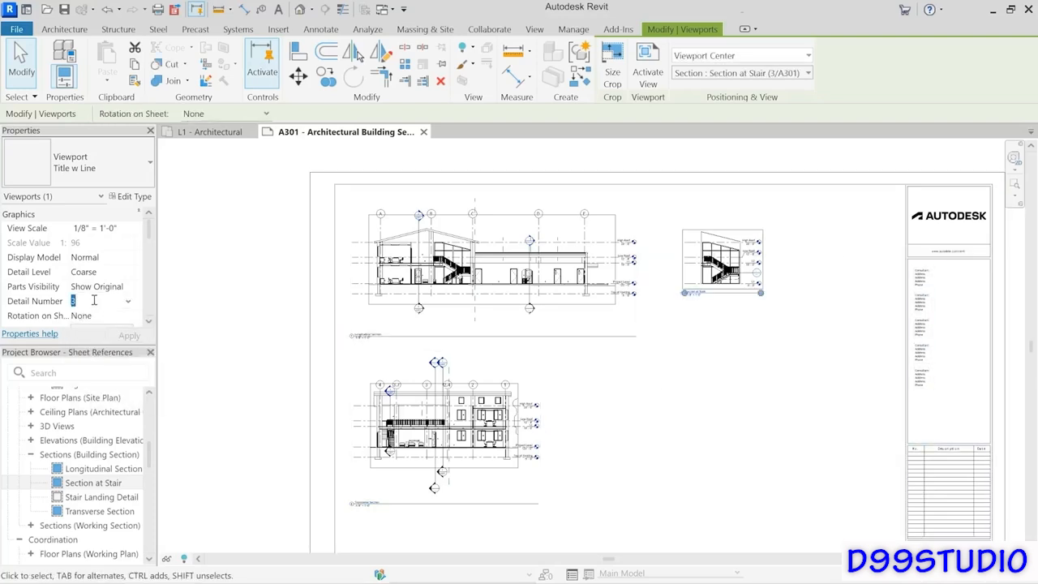
pyautogui.write('2')
# Set the Transverse Section viewport's detail number to 3.
pyautogui.click(523, 413)
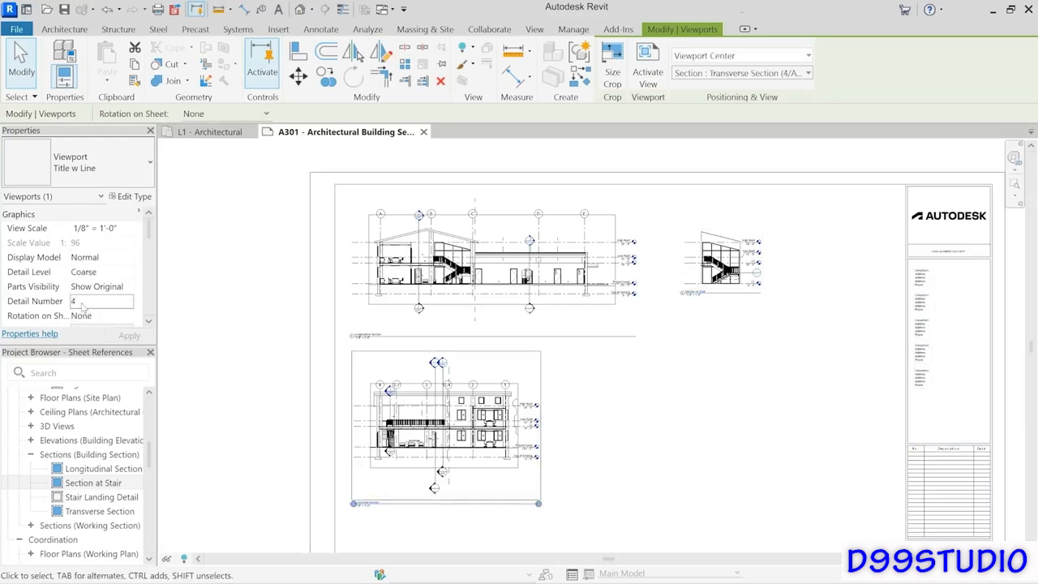
pyautogui.moveTo(83, 301); pyautogui.dragTo(68, 302)
pyautogui.write('3')
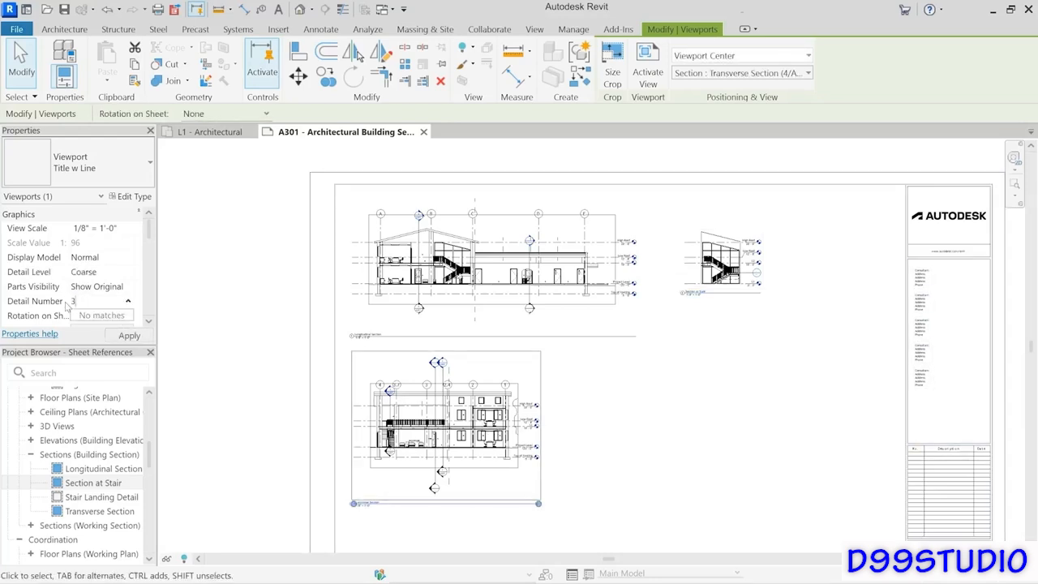
pyautogui.press('Return')
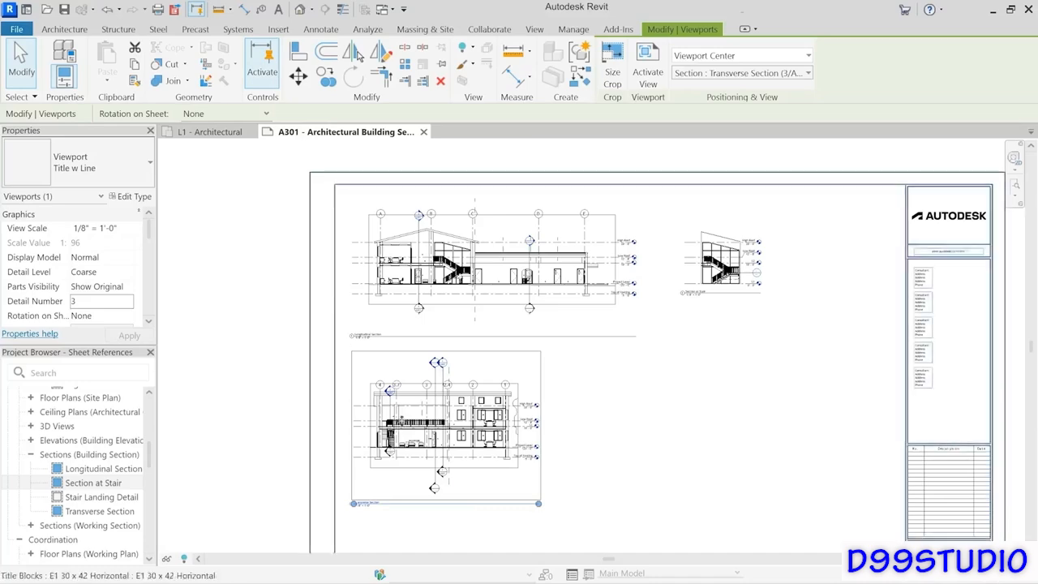
# Examine the renumbered section marks in the Transverse Section viewport and the L1 - Architectural plan, and return to sheet A301.
pyautogui.scroll(4, 389, 404)
pyautogui.scroll(3, 387, 401)
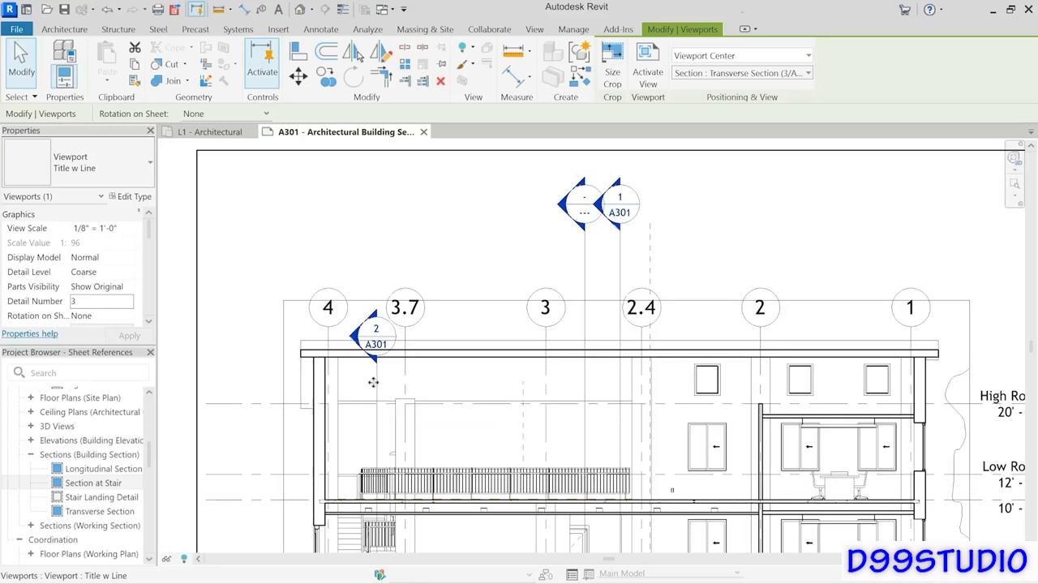
pyautogui.click(209, 131)
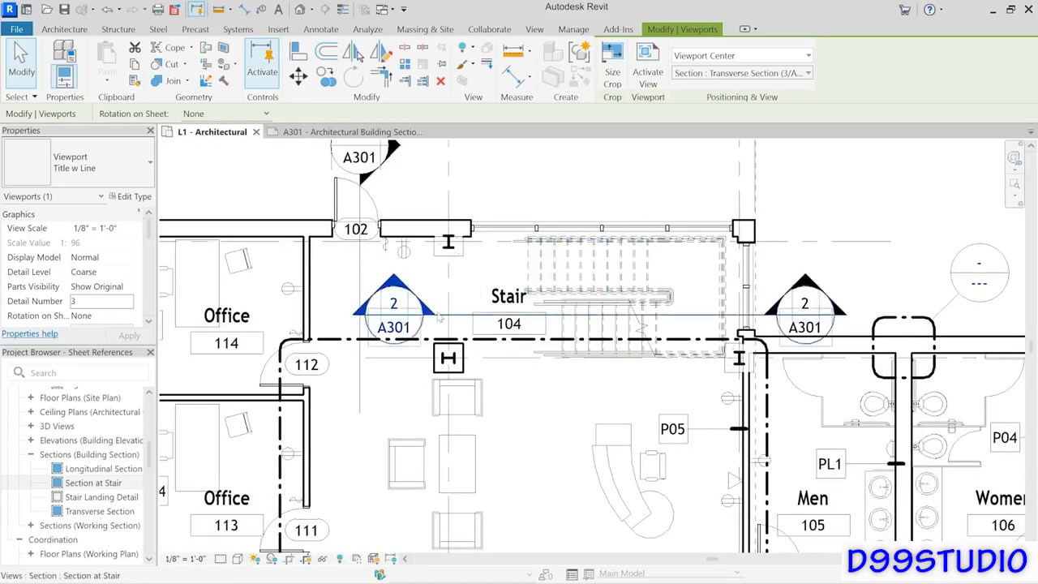
pyautogui.scroll(-3, 565, 398)
pyautogui.moveTo(572, 416); pyautogui.dragTo(577, 390, button='middle')
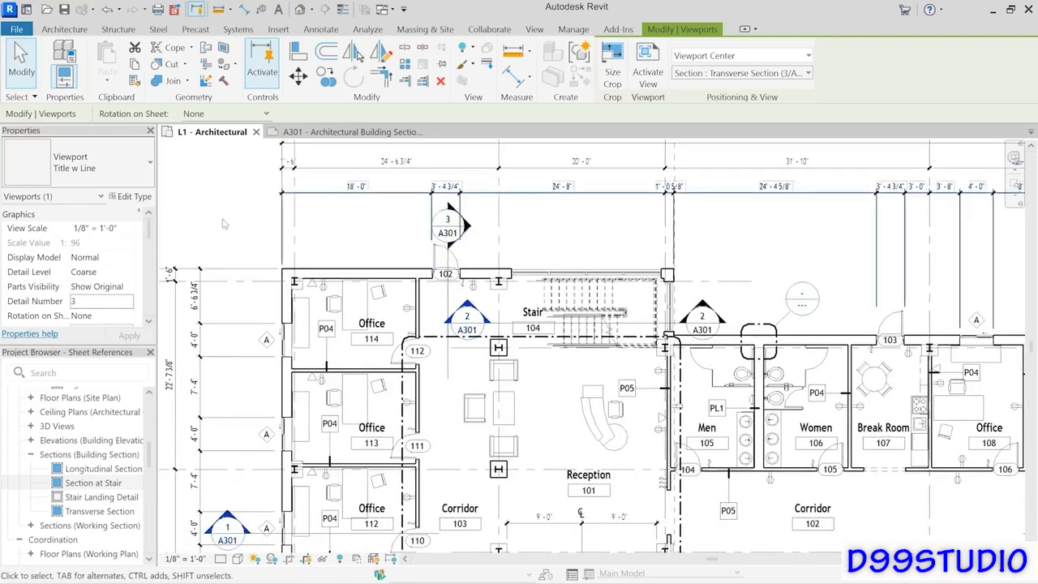
pyautogui.click(328, 132)
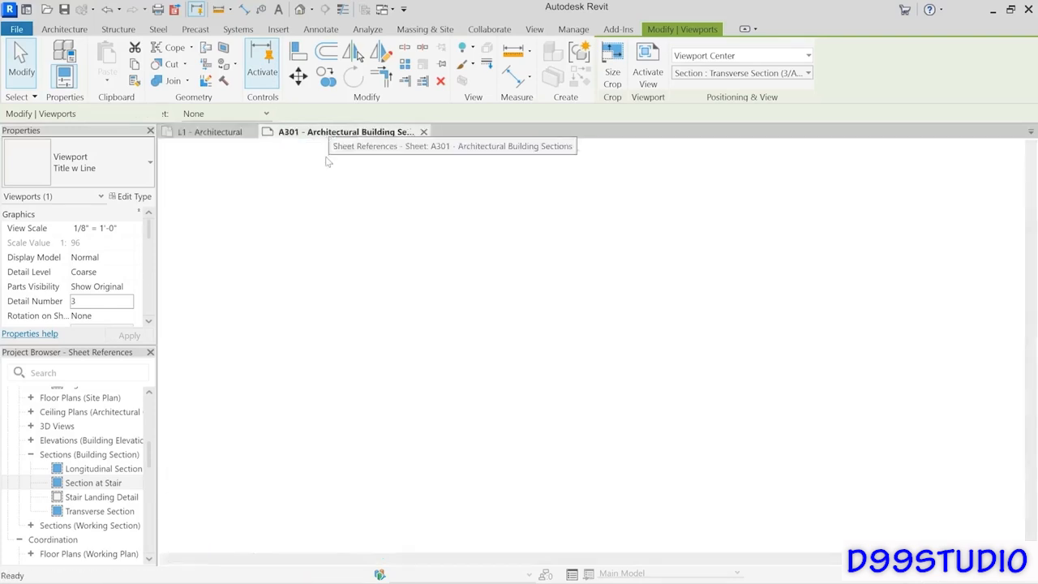
pyautogui.scroll(-3, 545, 322)
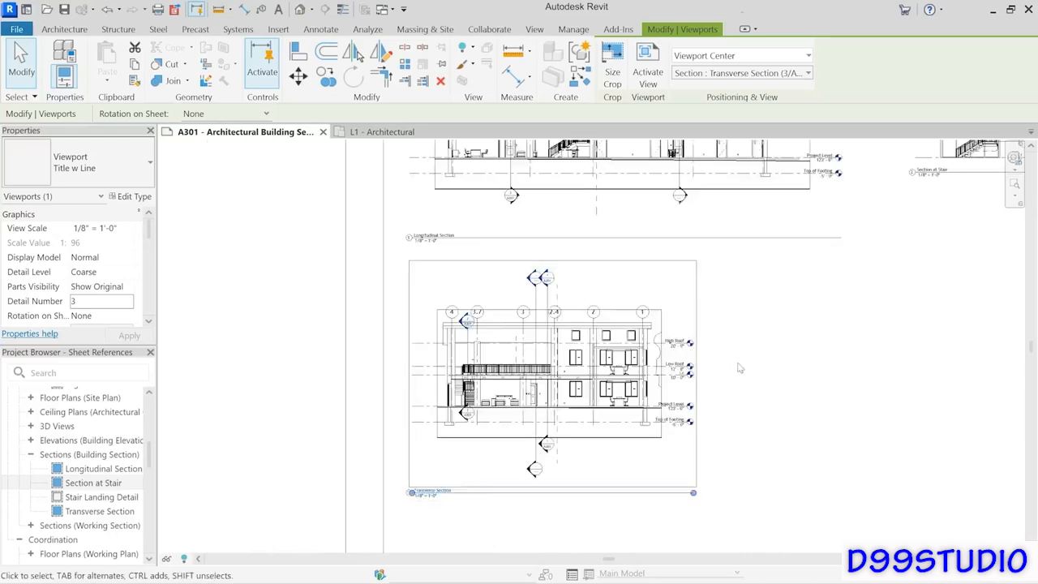
pyautogui.moveTo(803, 347); pyautogui.dragTo(628, 398, button='middle')
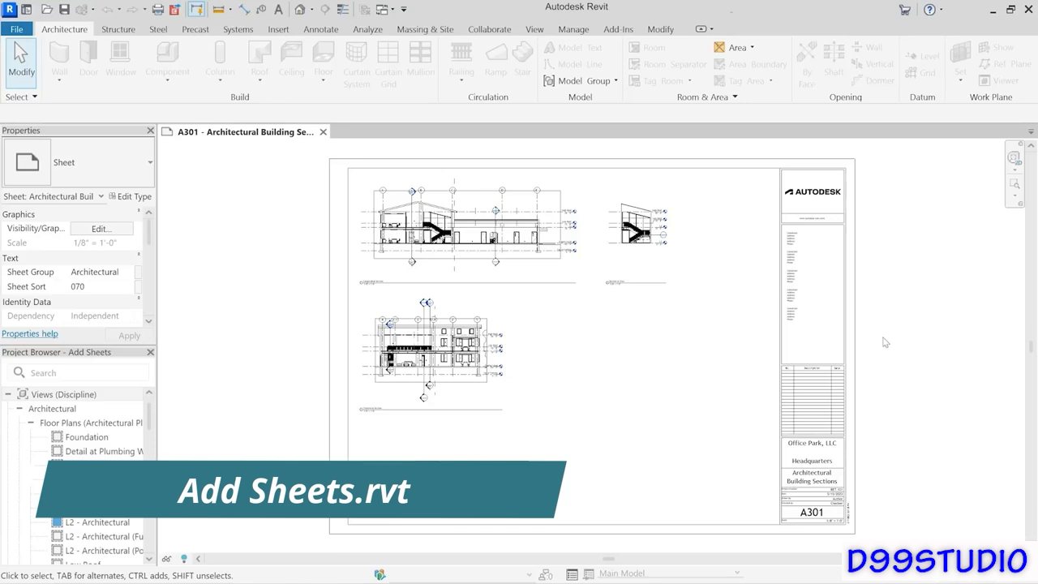
# Create a new sheet with the E1 30 x 42 Horizontal title block.
pyautogui.moveTo(149, 419); pyautogui.dragTo(153, 508)
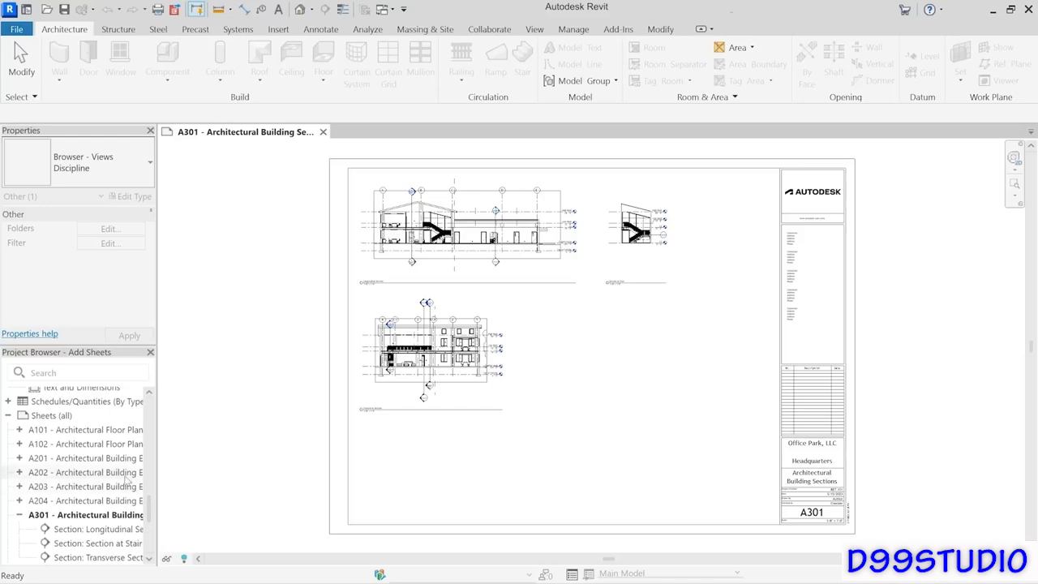
pyautogui.rightClick(52, 415)
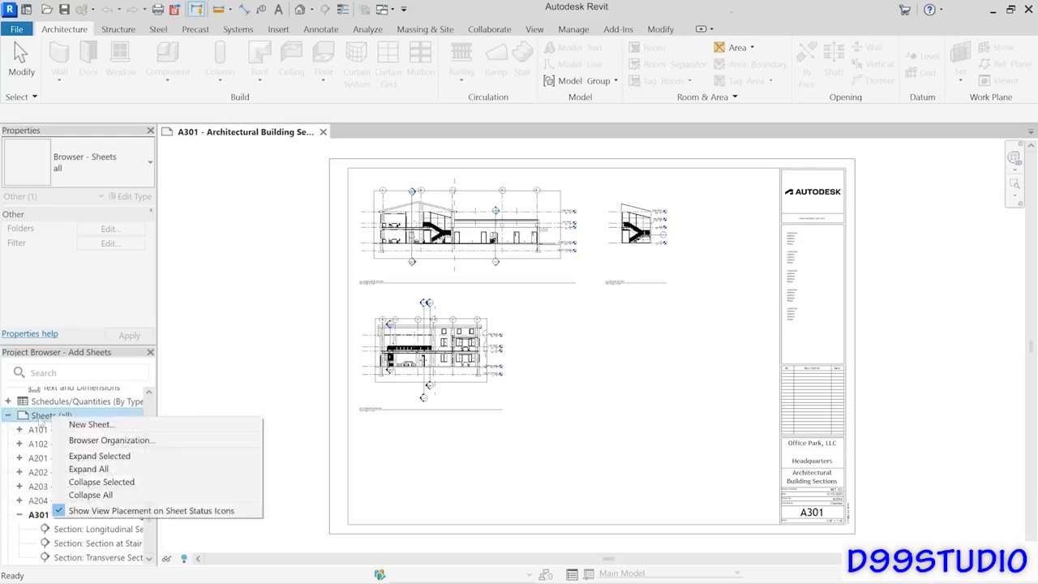
pyautogui.click(124, 425)
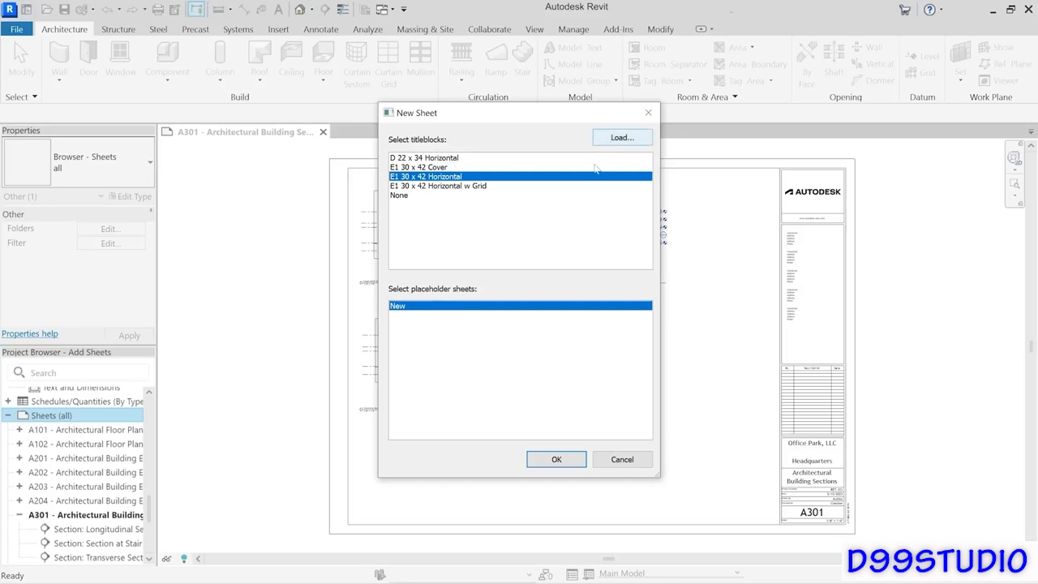
pyautogui.click(581, 460)
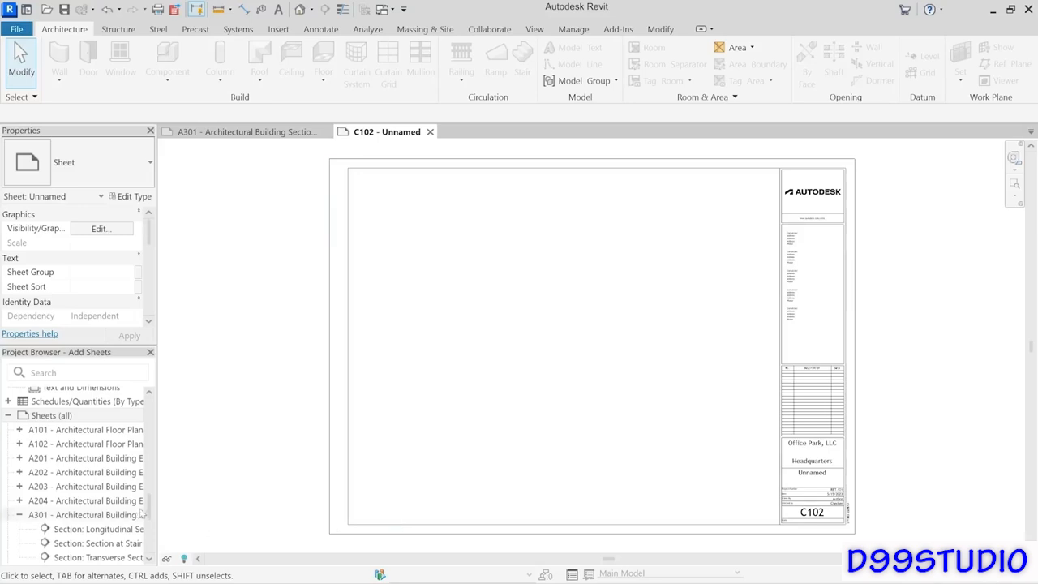
# Renumber the new sheet C102 as A107, name it New Sheet, and locate it in the sheet list.
pyautogui.moveTo(148, 505); pyautogui.dragTo(148, 541)
pyautogui.click(69, 497)
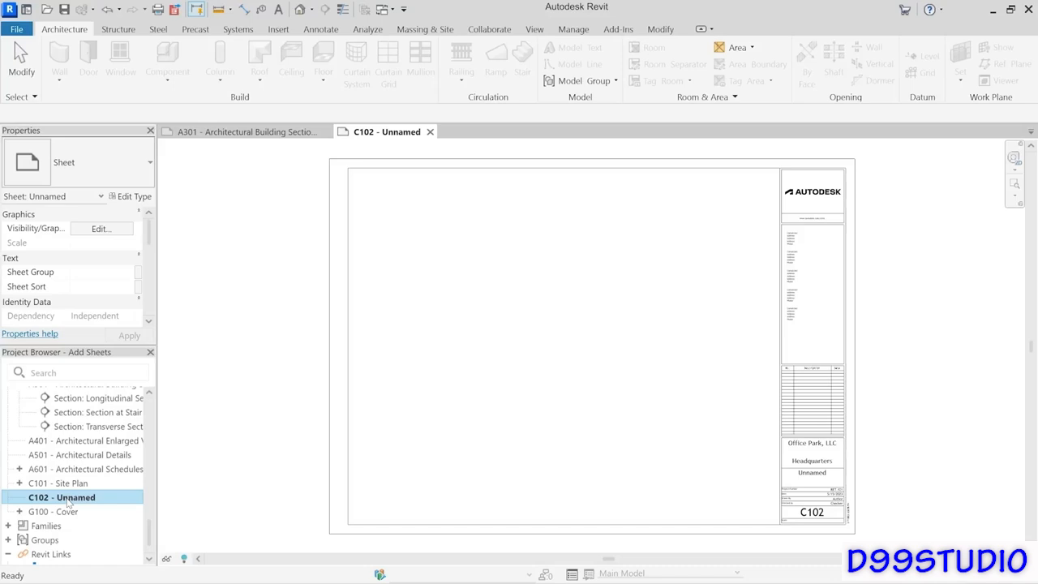
pyautogui.click(73, 483)
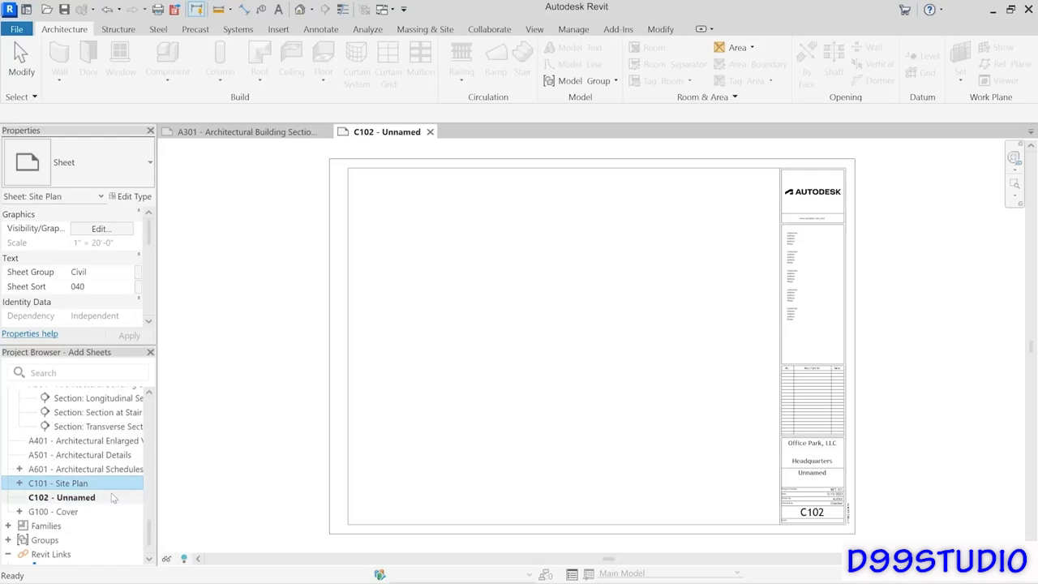
pyautogui.click(76, 499)
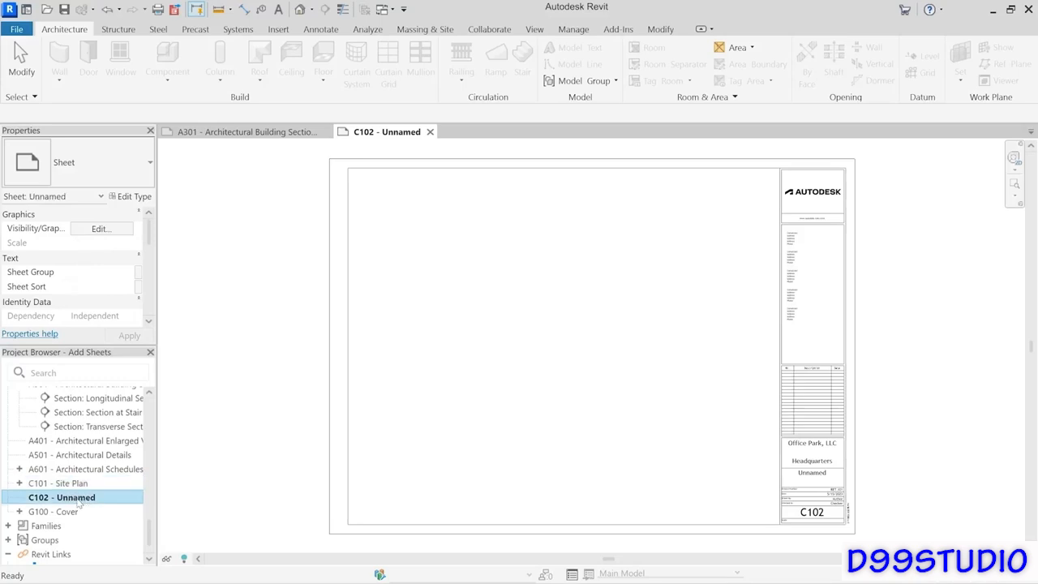
pyautogui.rightClick(78, 503)
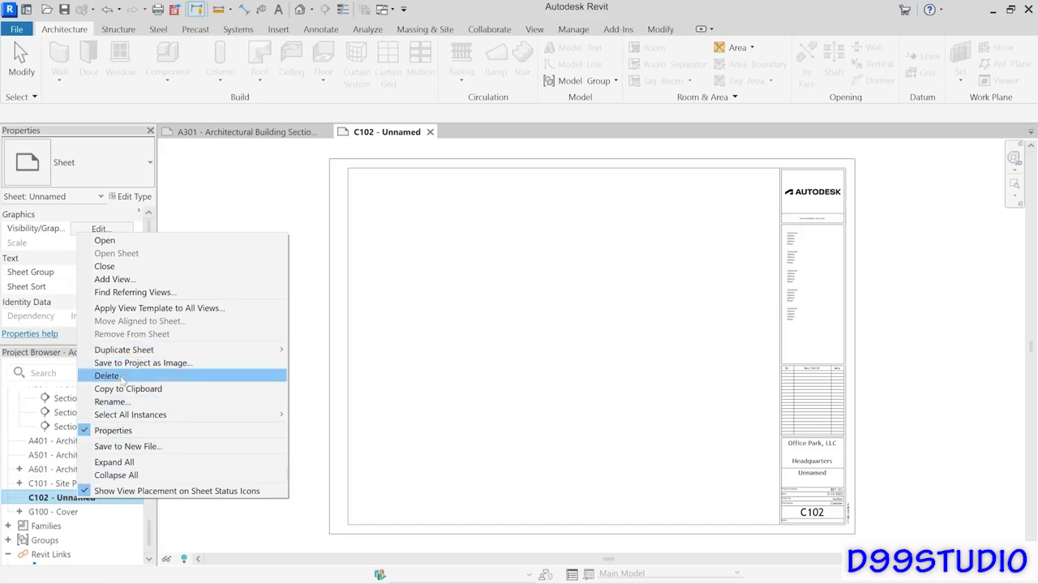
pyautogui.click(113, 402)
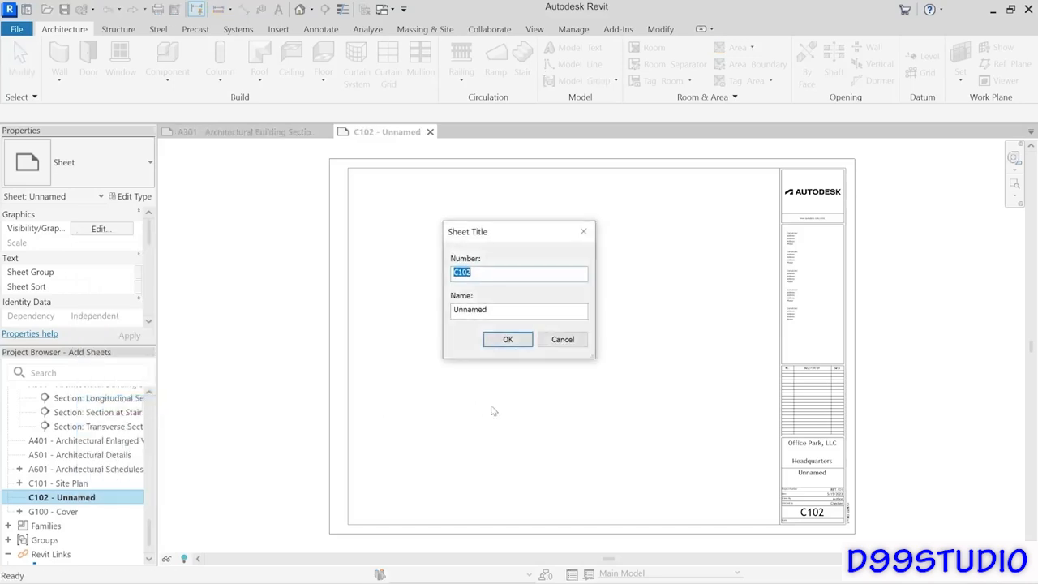
pyautogui.write('A107')
pyautogui.moveTo(499, 312); pyautogui.dragTo(408, 309)
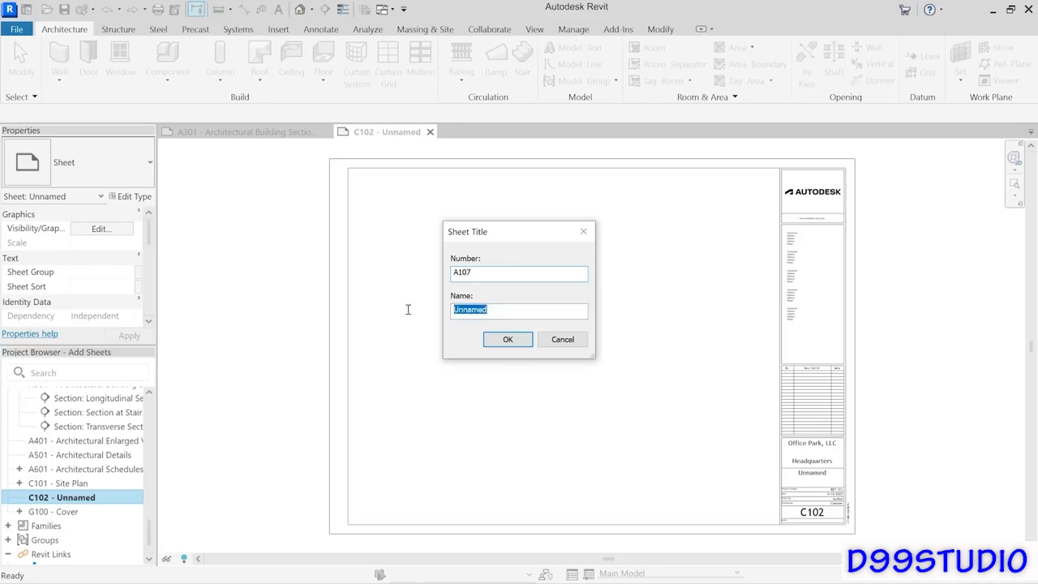
pyautogui.write('New Sheet')
pyautogui.click(509, 340)
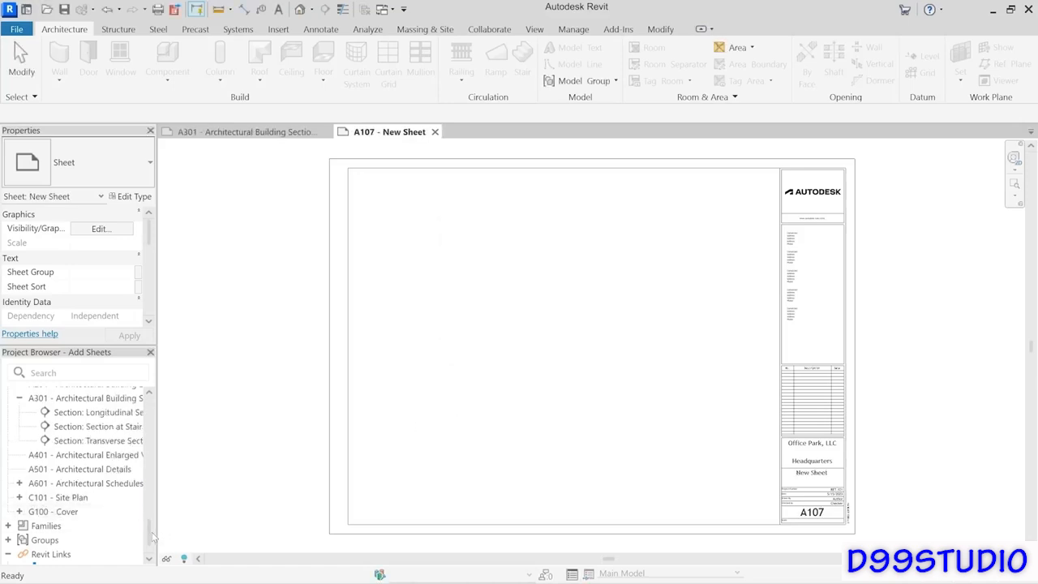
pyautogui.moveTo(149, 536); pyautogui.dragTo(149, 511)
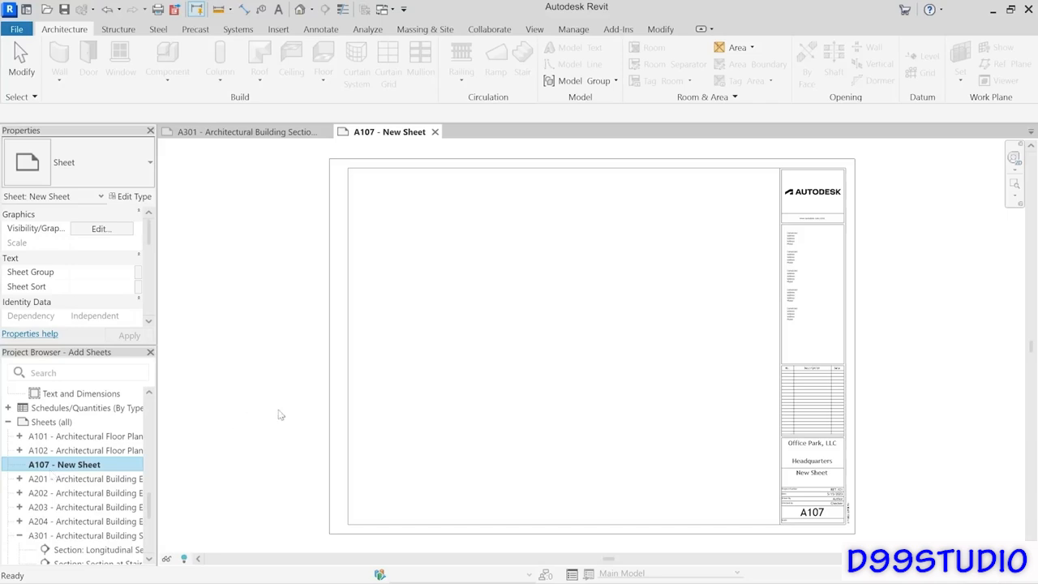
# Change the sheet name in the title block of sheet A107 to Furniture Plans.
pyautogui.scroll(5, 835, 539)
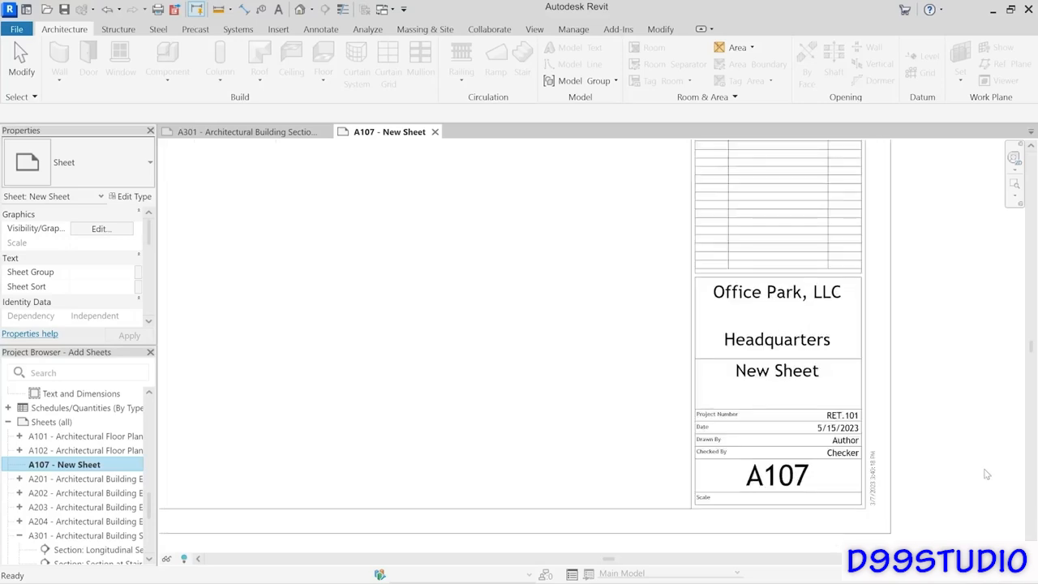
pyautogui.click(797, 370)
pyautogui.click(823, 373)
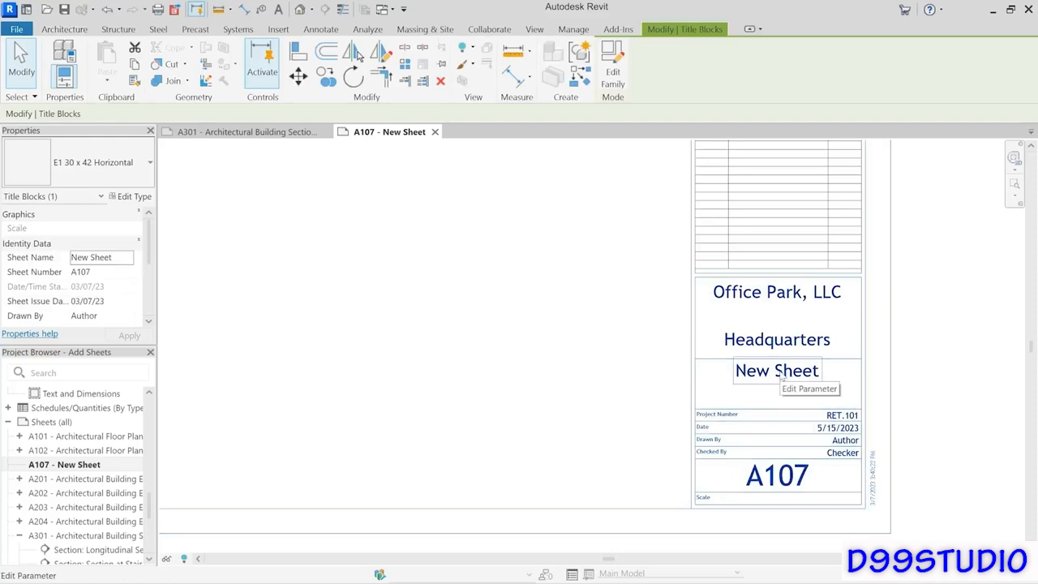
pyautogui.click(781, 371)
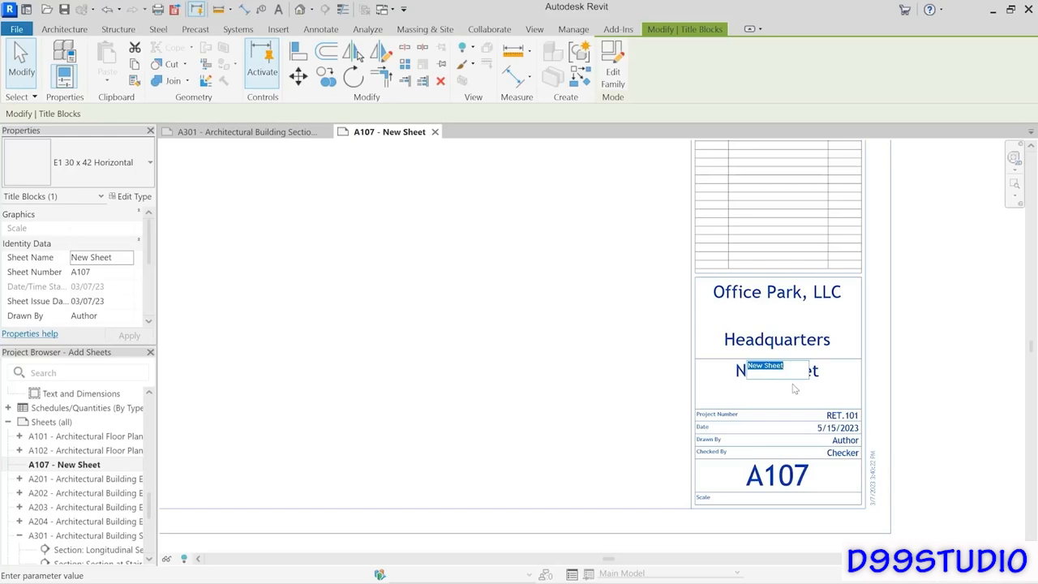
pyautogui.write('Furniture Plans')
pyautogui.press('Return')
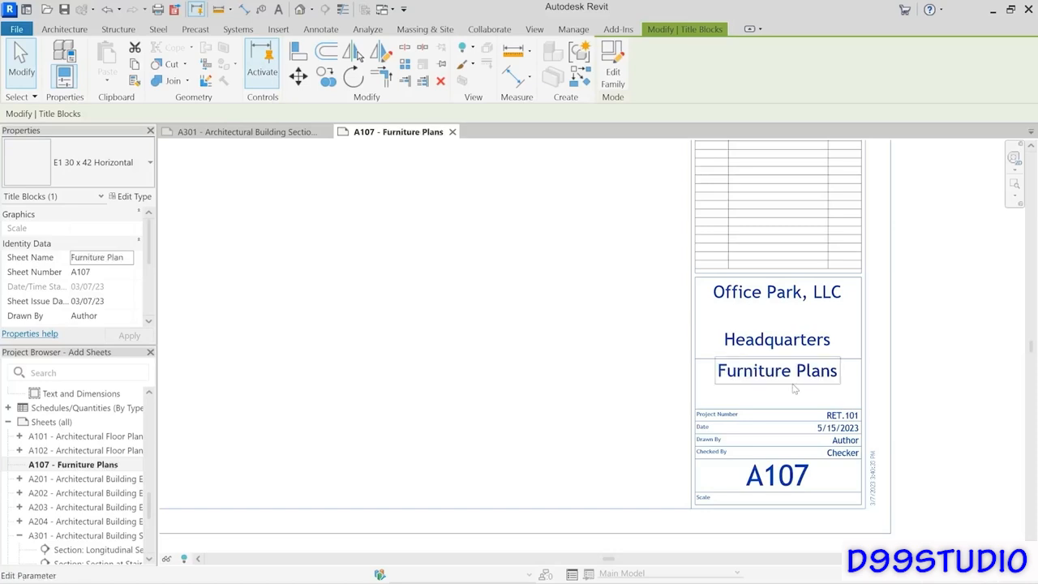
# Renumber sheet A107 as A701 in its title block and locate it in the sheet list.
pyautogui.click(807, 482)
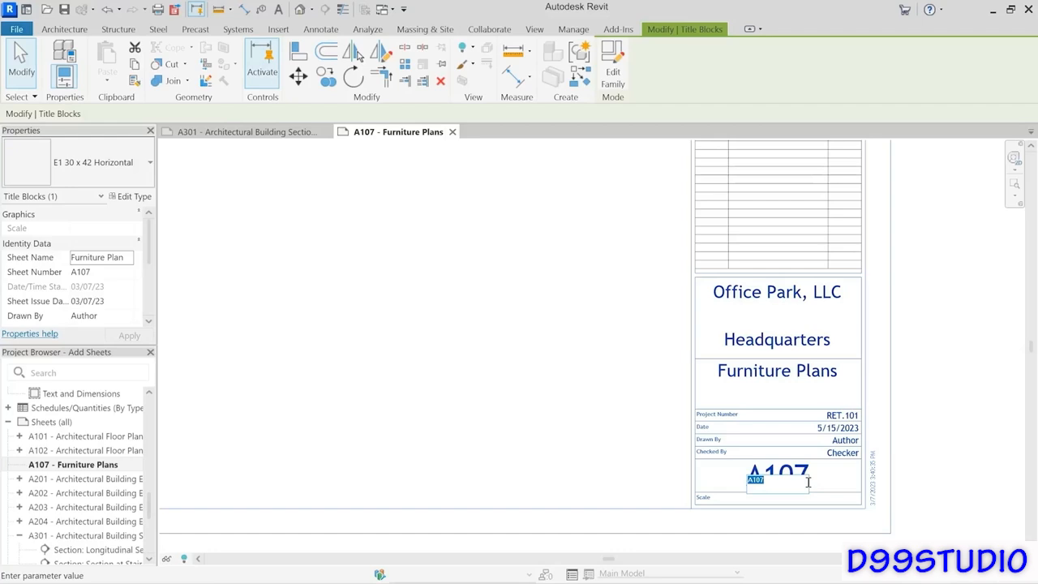
pyautogui.write('A701')
pyautogui.press('Return')
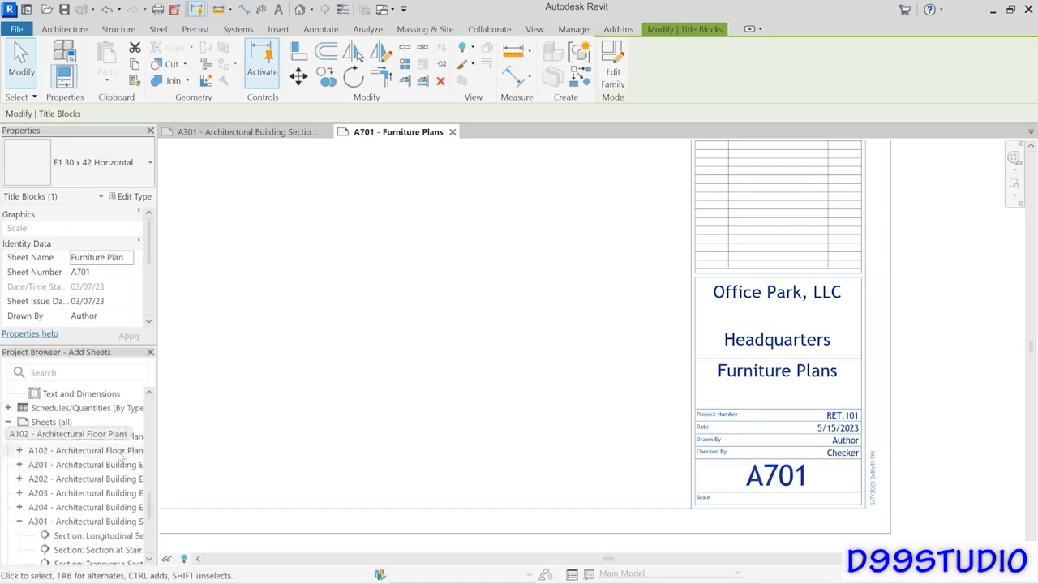
pyautogui.scroll(-3, 81, 467)
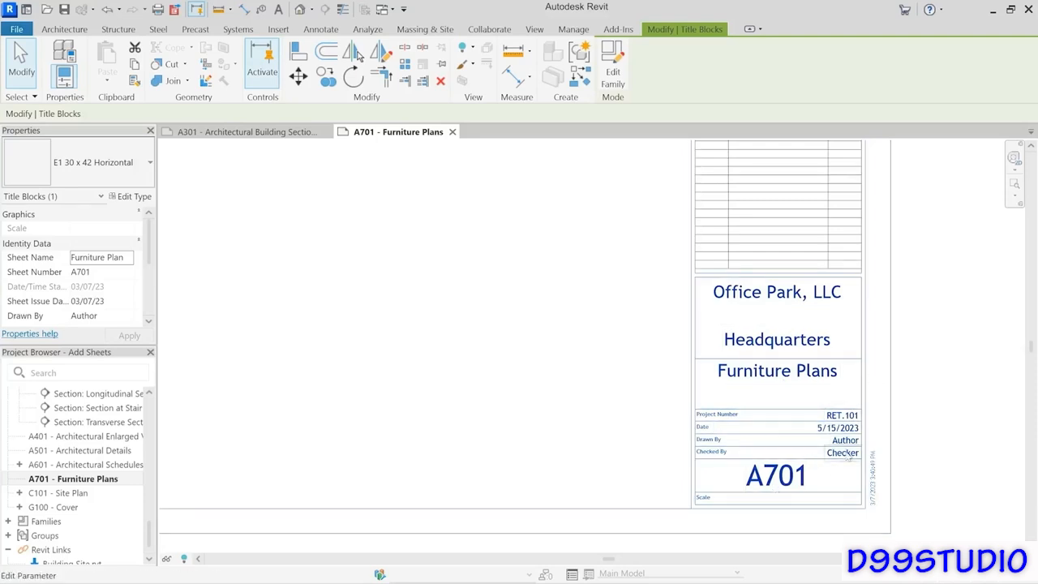
# Fill in the title block of sheet A701 with PFA for Drawn By and RET for Checked By.
pyautogui.click(846, 440)
pyautogui.write('P')
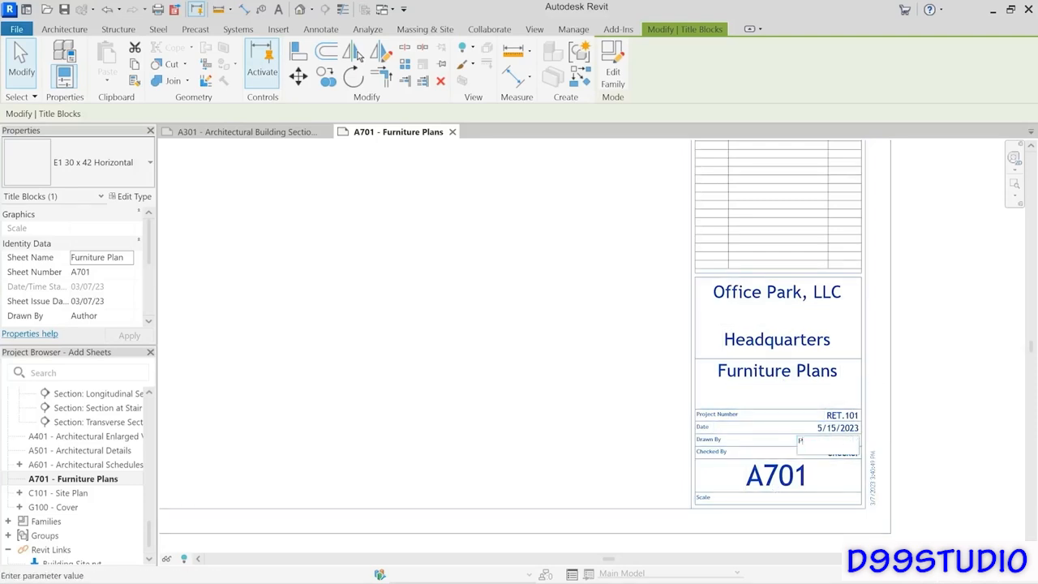
pyautogui.write('FA')
pyautogui.press('Return')
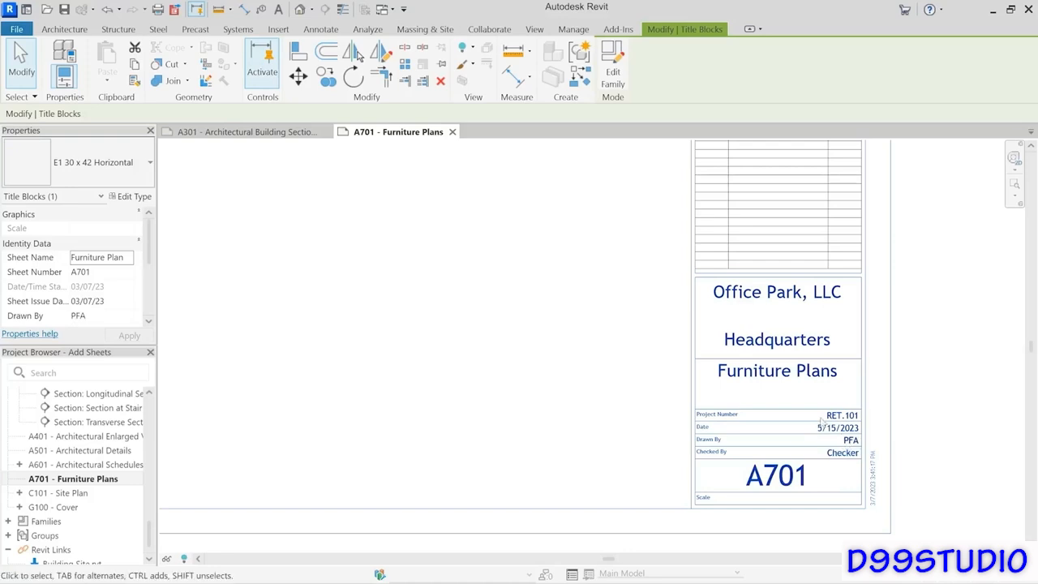
pyautogui.click(838, 454)
pyautogui.write('RET')
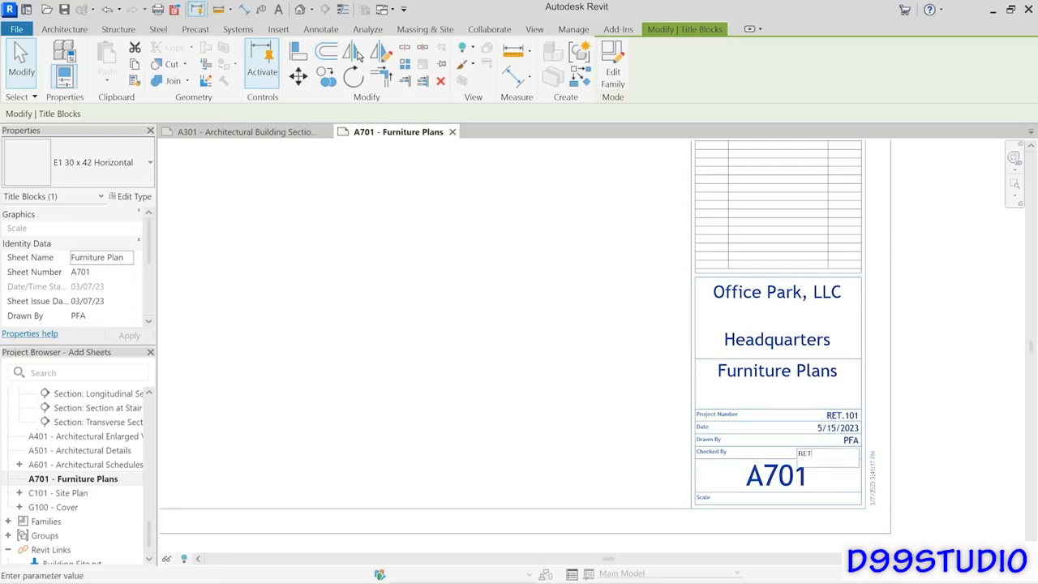
pyautogui.press('Return')
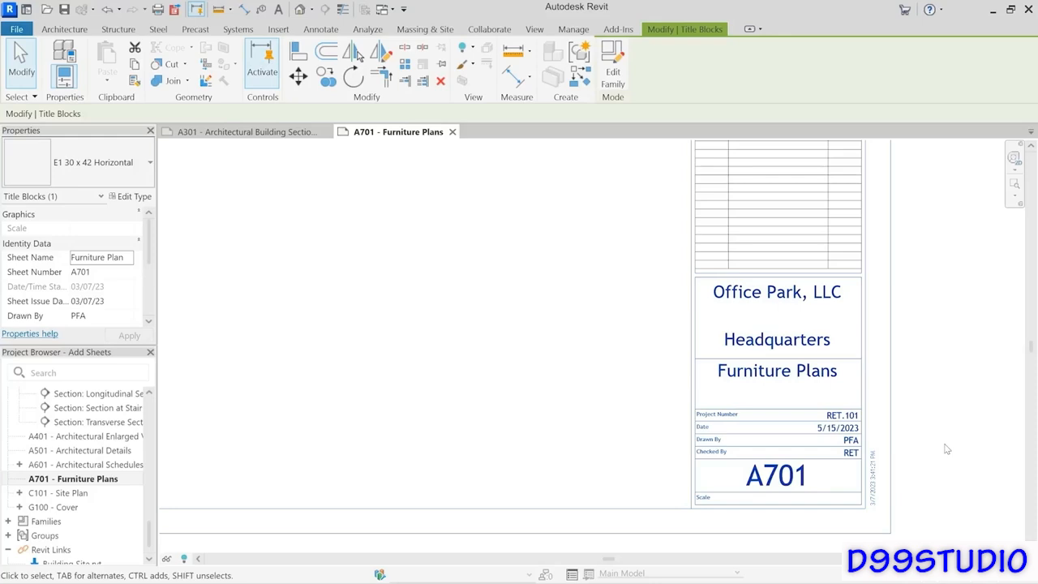
# Compare the Drawn By and Checked By fields in the title block of sheet A301, and return to sheet A701.
pyautogui.click(259, 132)
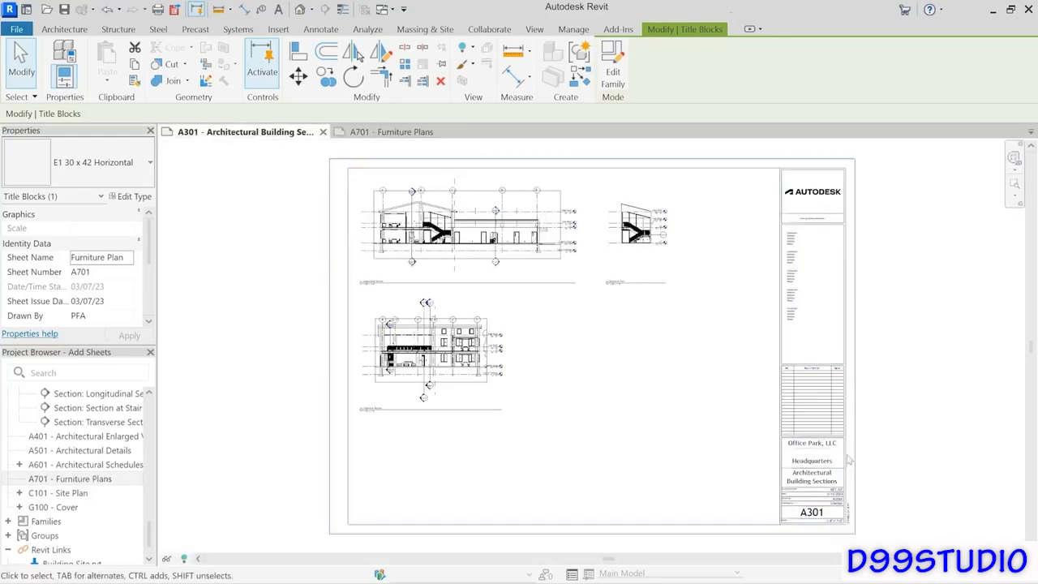
pyautogui.scroll(5, 870, 525)
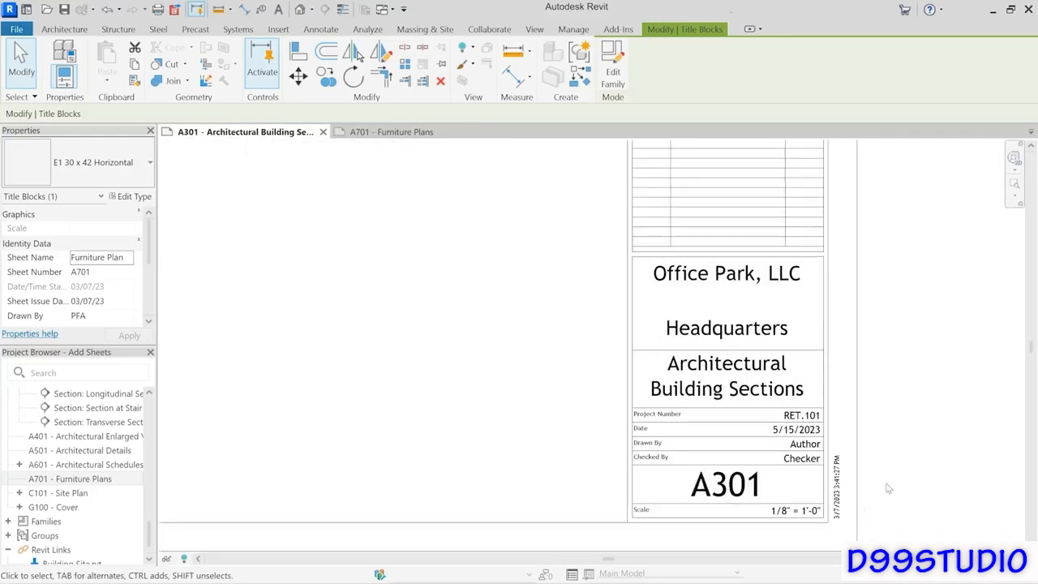
pyautogui.click(388, 133)
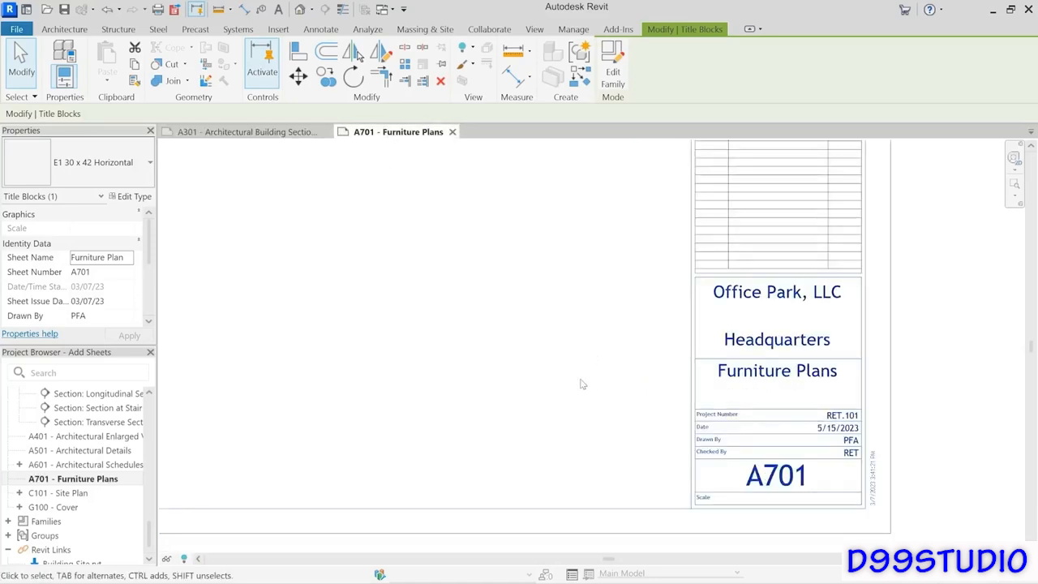
# Inspect the editable client name, project name and project number fields in the A701 title block without changing them.
pyautogui.click(786, 293)
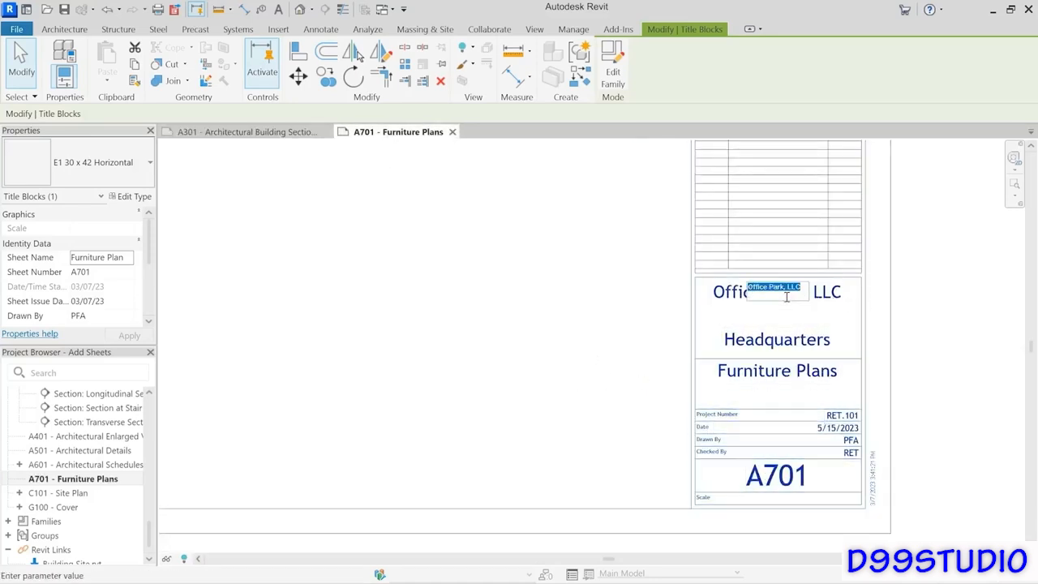
pyautogui.click(789, 344)
pyautogui.click(788, 344)
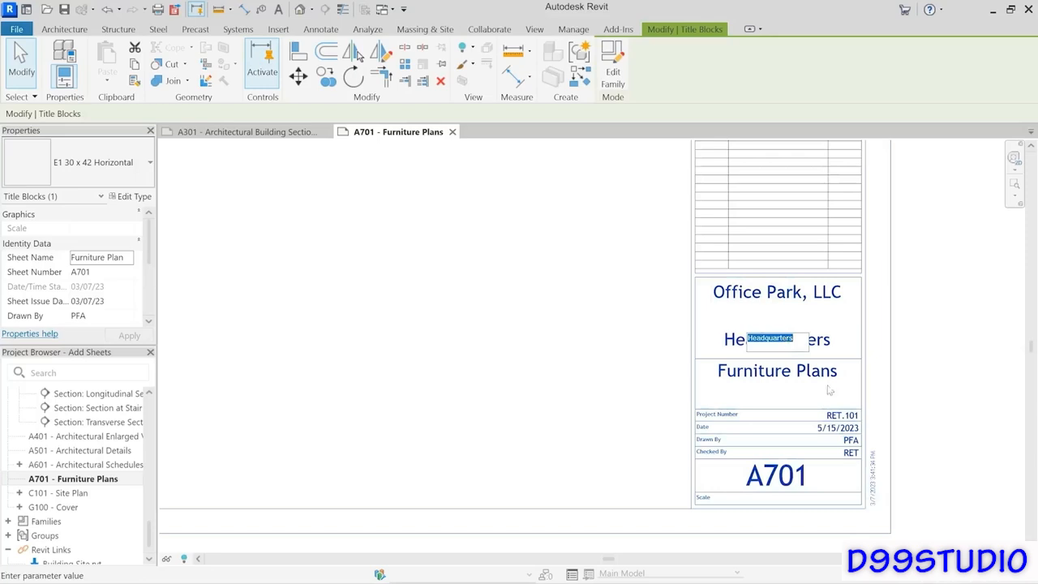
pyautogui.click(834, 416)
pyautogui.click(834, 416)
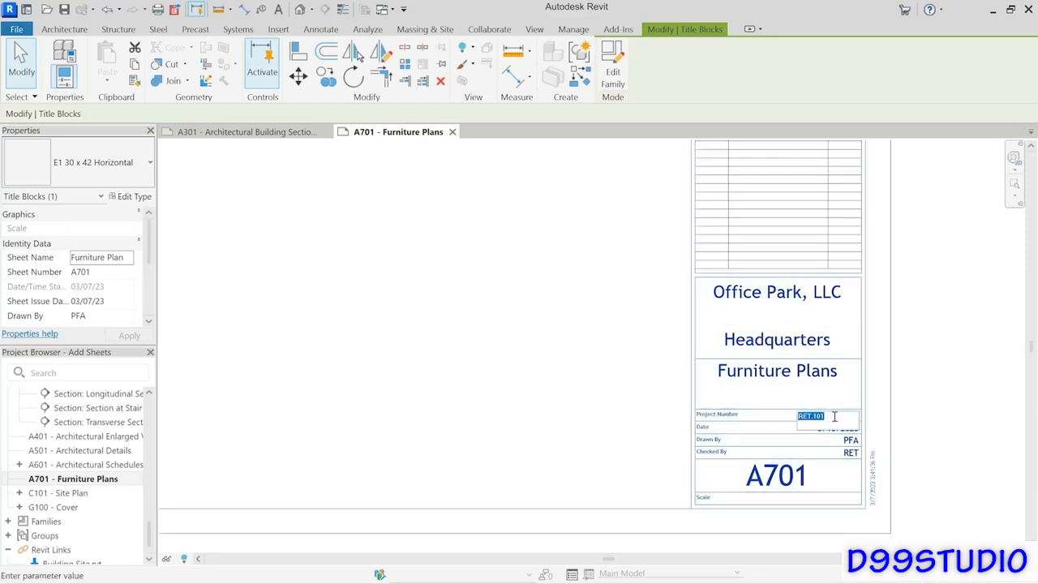
pyautogui.click(779, 436)
# Change the date in the A701 title block to 5/20/2023, and compare the date on sheet A301.
pyautogui.click(833, 427)
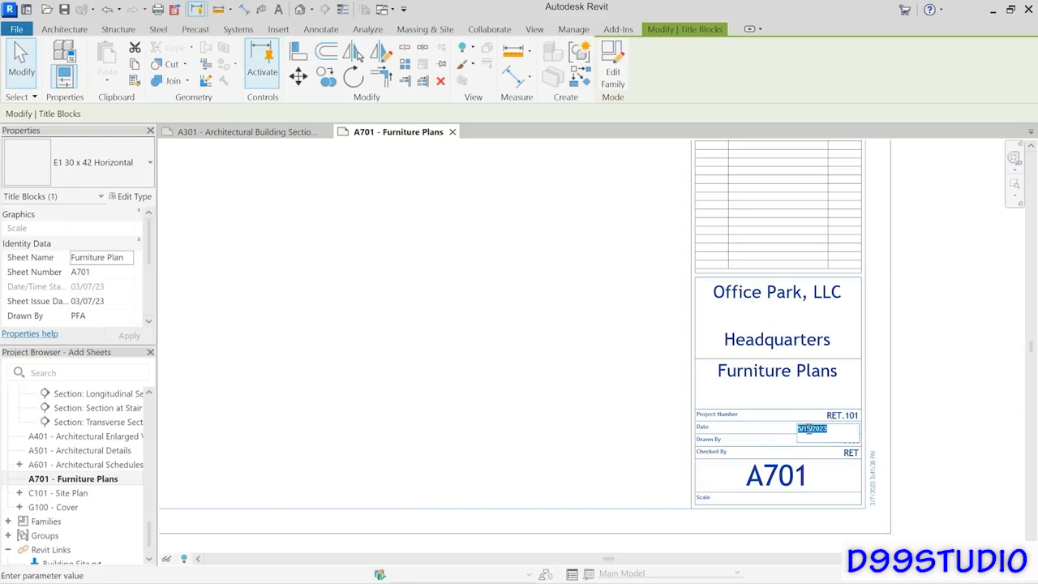
pyautogui.click(810, 430)
pyautogui.press('BackSpace')
pyautogui.press('BackSpace')
pyautogui.write('20')
pyautogui.press('Return')
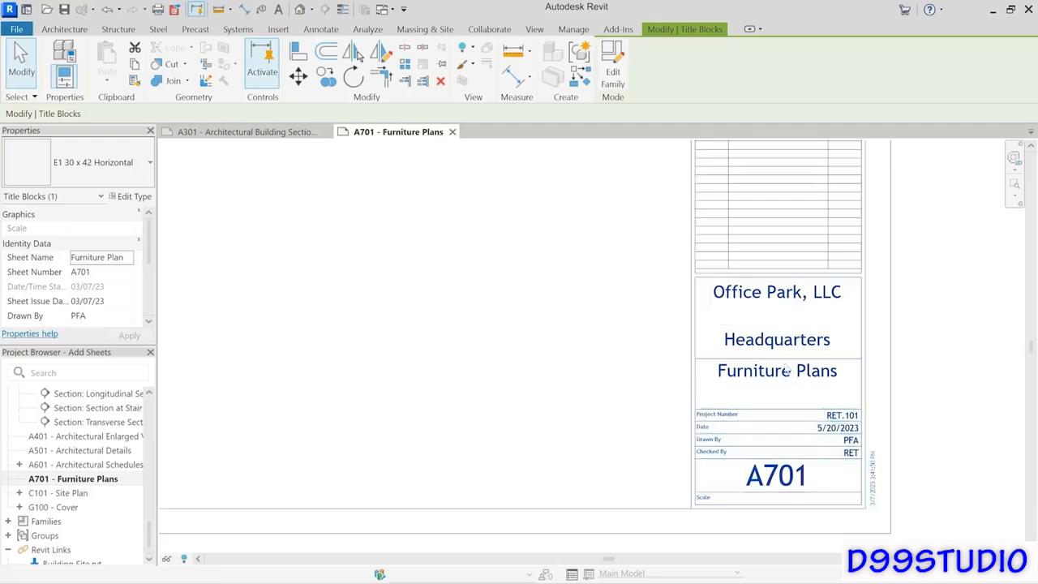
pyautogui.click(239, 131)
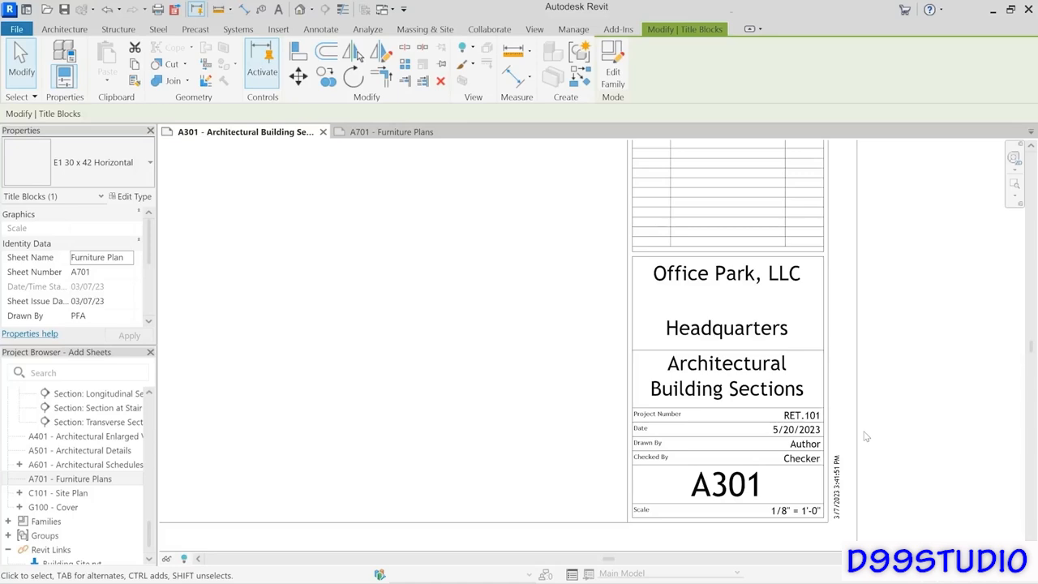
pyautogui.click(391, 131)
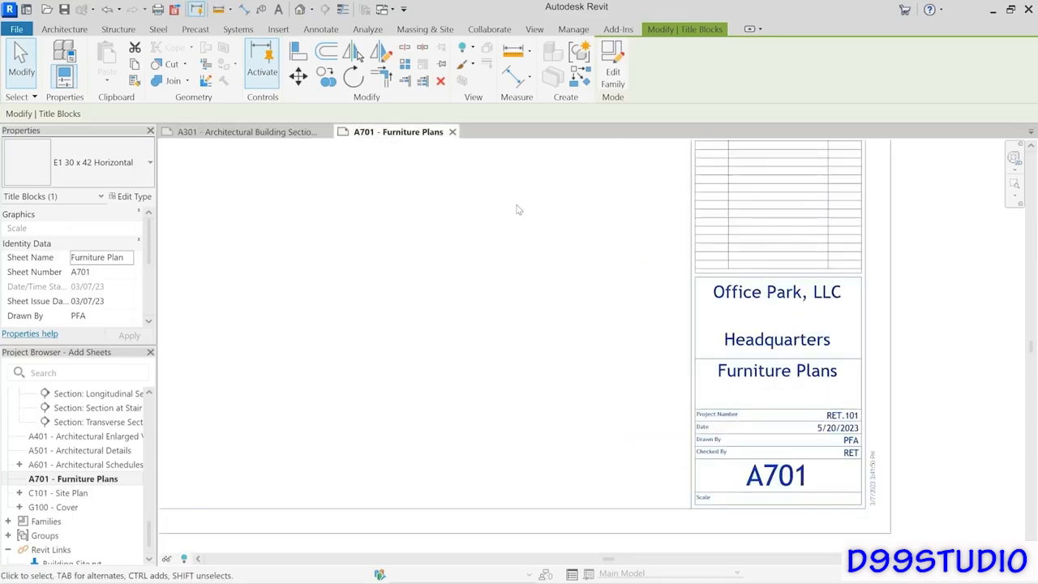
# Set the Project Issue Date to 6/20/2023 in the project information, and check the date on sheets A301 and A701.
pyautogui.click(574, 29)
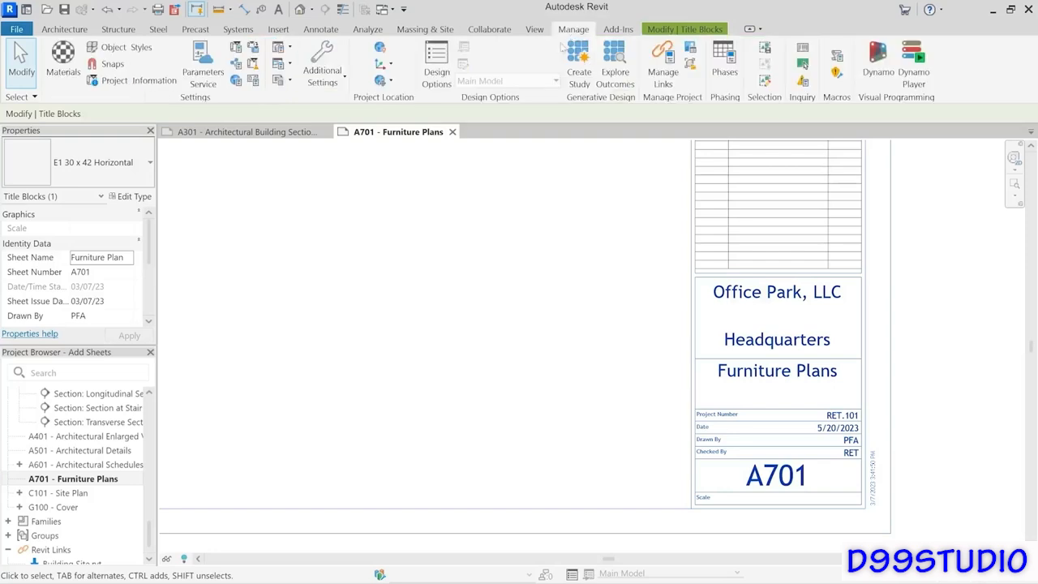
pyautogui.click(149, 90)
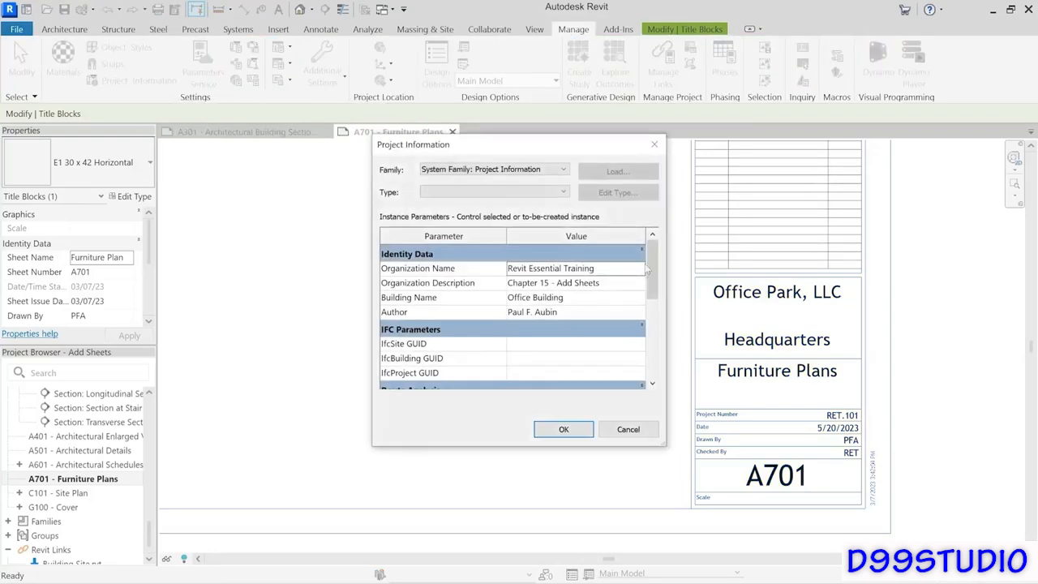
pyautogui.moveTo(652, 269); pyautogui.dragTo(652, 347)
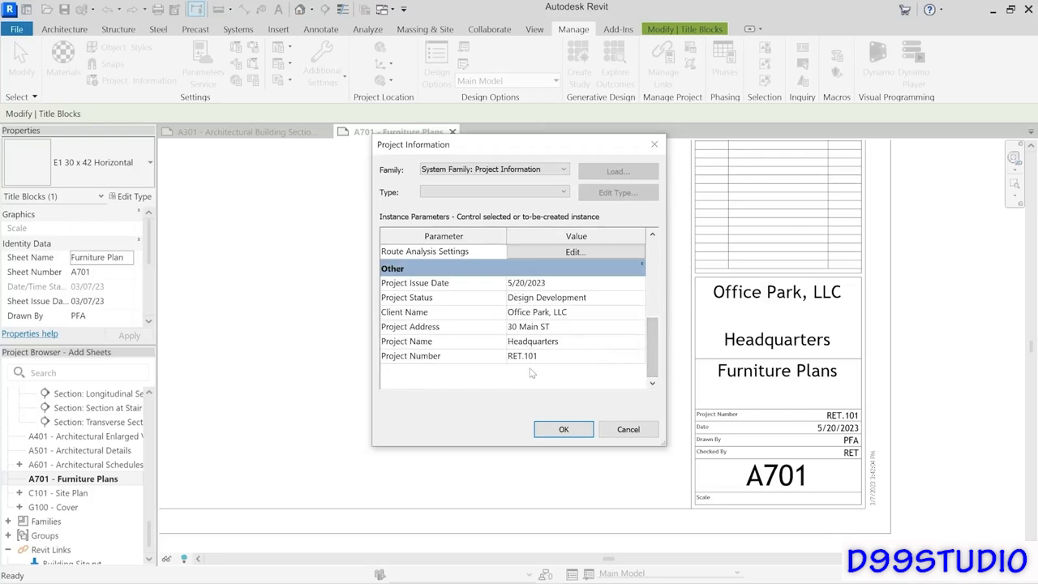
pyautogui.click(553, 283)
pyautogui.moveTo(514, 282); pyautogui.dragTo(492, 291)
pyautogui.write('6')
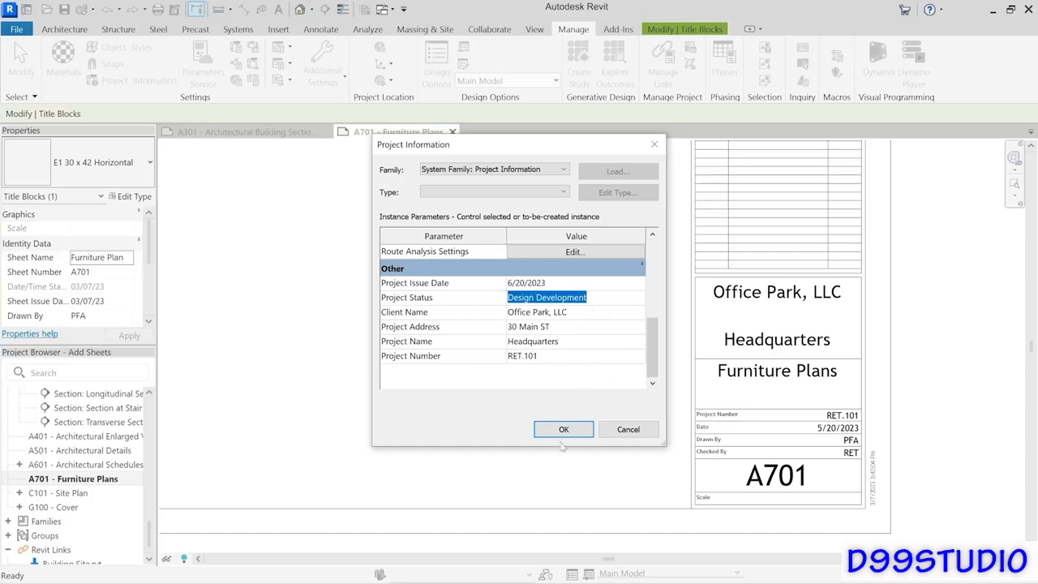
pyautogui.click(582, 430)
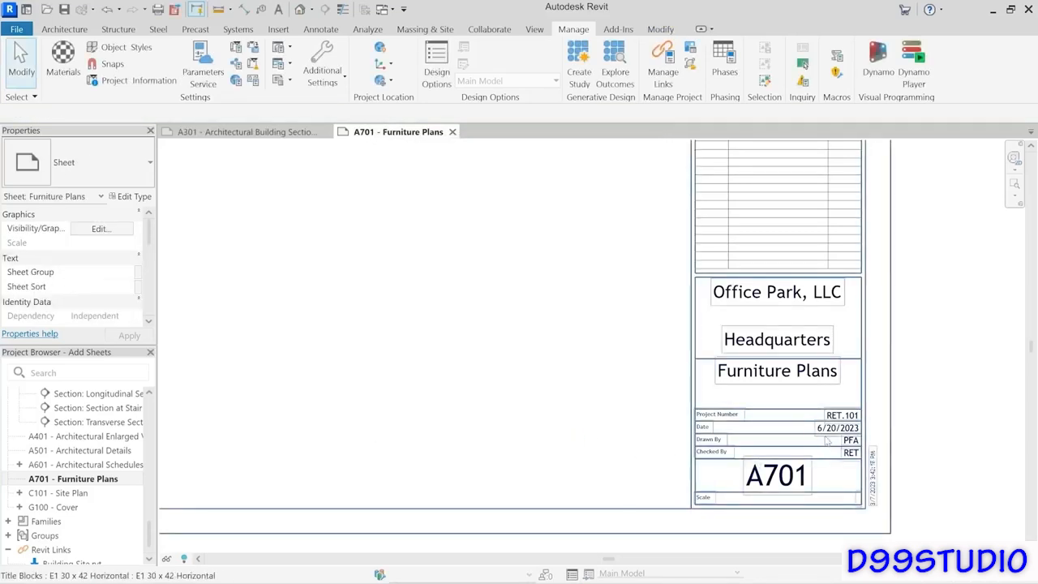
pyautogui.click(243, 132)
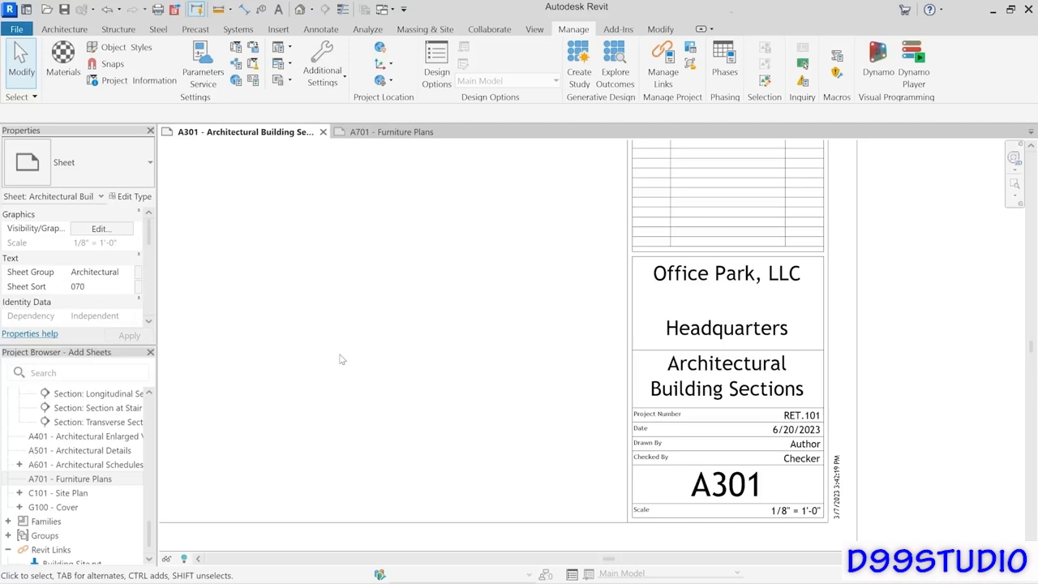
pyautogui.click(394, 132)
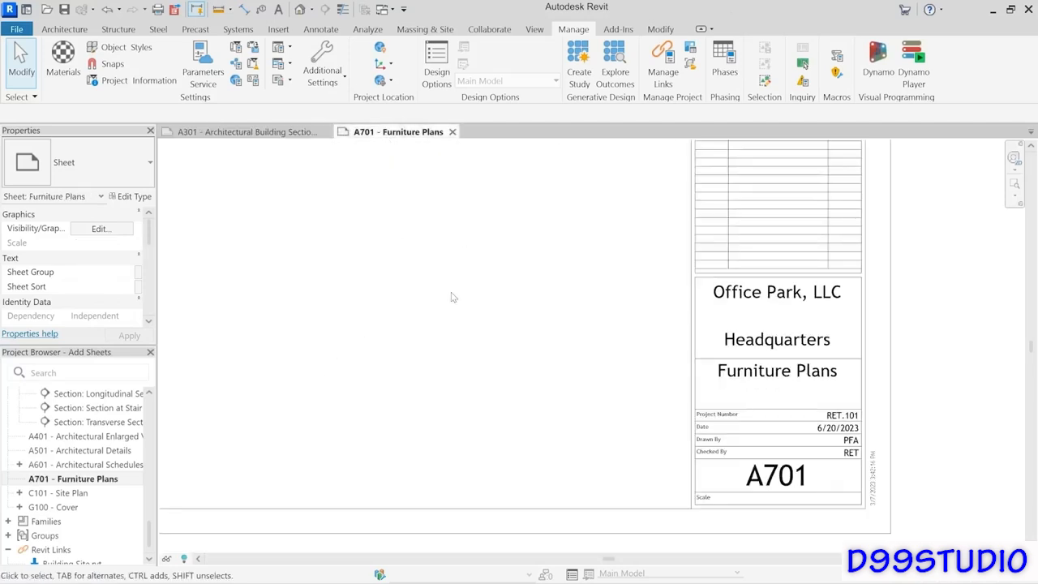
# Examine the whole empty sheet A701 and its sheet list entry alongside those of A401 and A501.
pyautogui.scroll(-4, 464, 335)
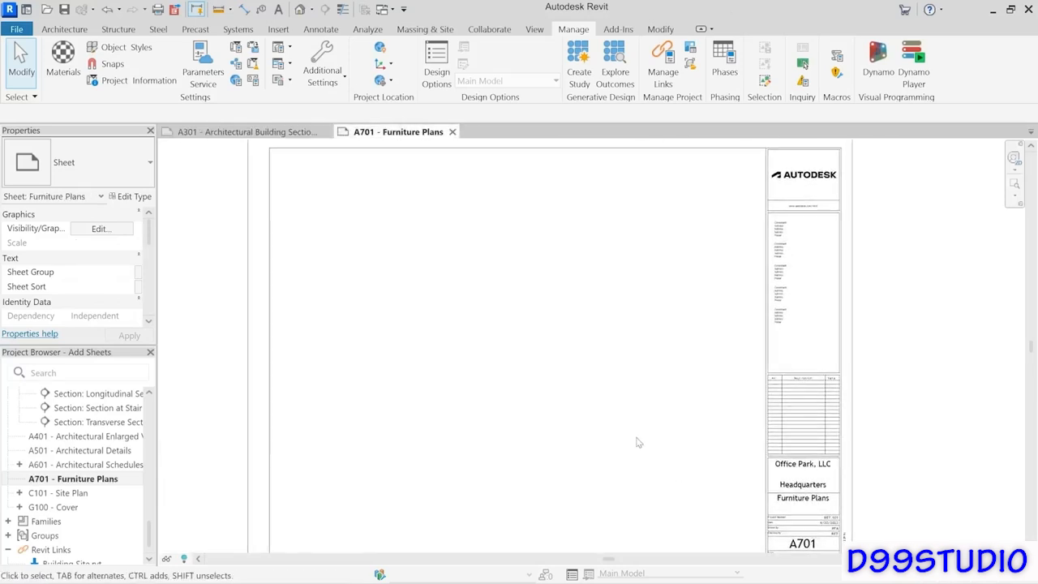
pyautogui.moveTo(620, 428); pyautogui.dragTo(607, 401, button='middle')
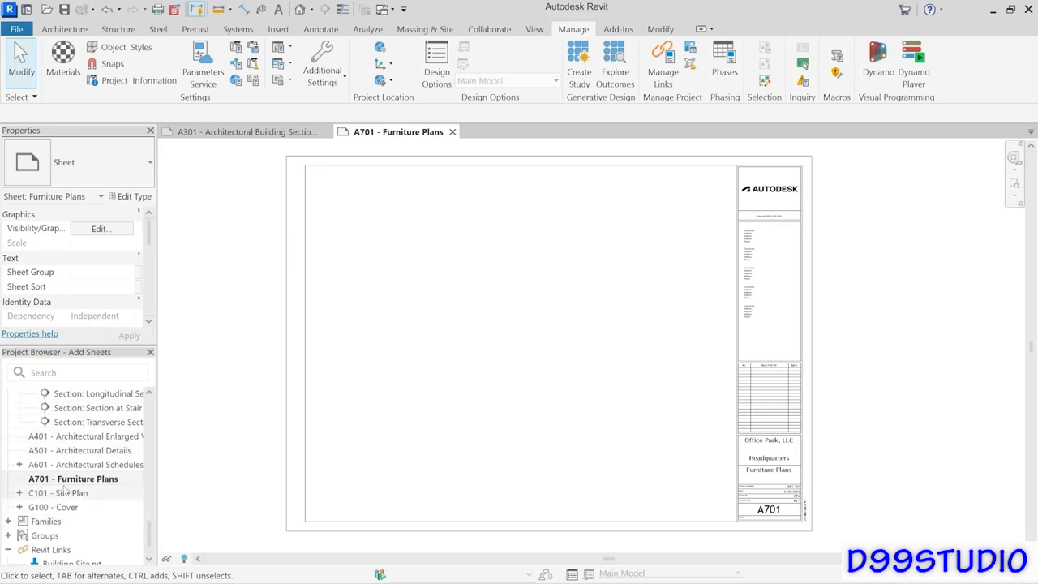
pyautogui.click(23, 483)
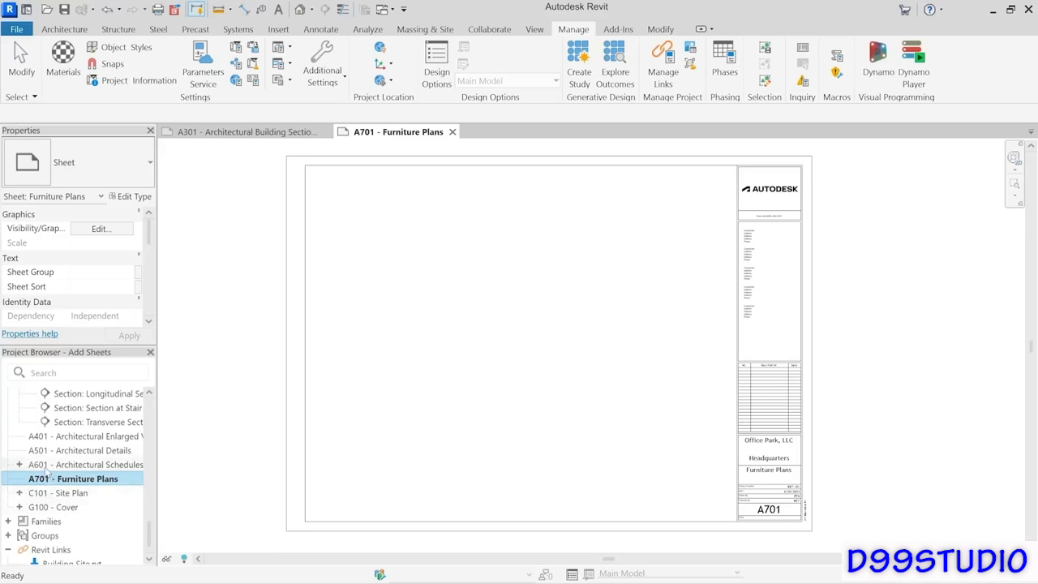
pyautogui.press('Up')
pyautogui.click(42, 484)
pyautogui.click(39, 436)
pyautogui.click(39, 453)
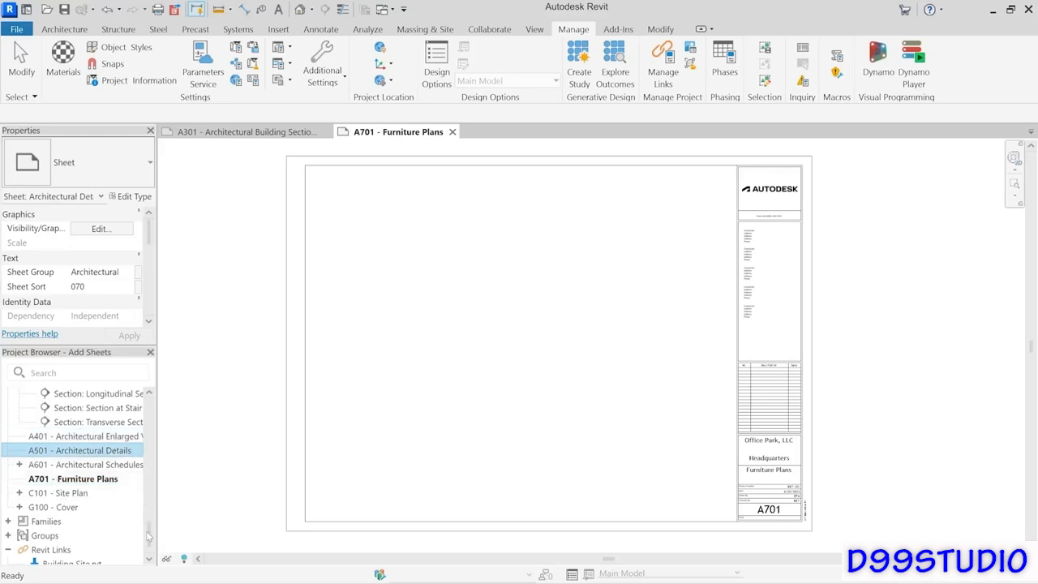
# Place the L1 - Architectural (Furniture) floor plan view on sheet A701.
pyautogui.moveTo(150, 532); pyautogui.dragTo(143, 406)
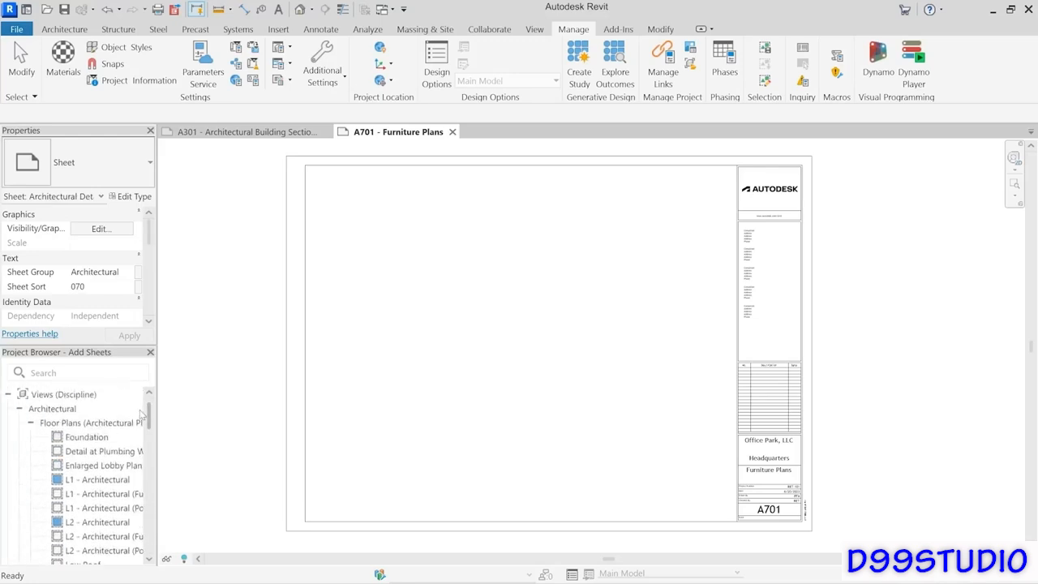
pyautogui.click(89, 493)
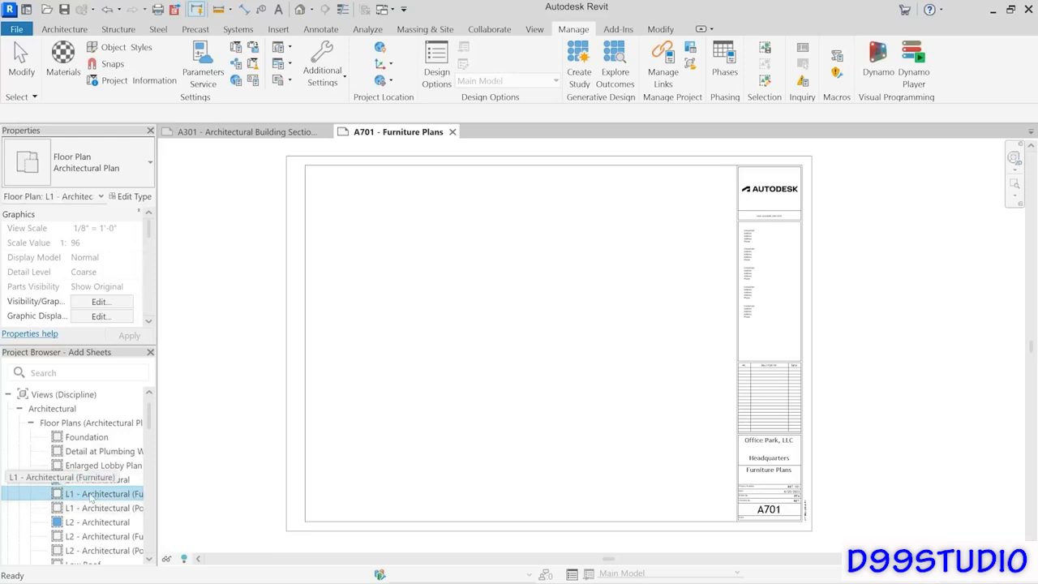
pyautogui.moveTo(90, 493); pyautogui.dragTo(431, 416)
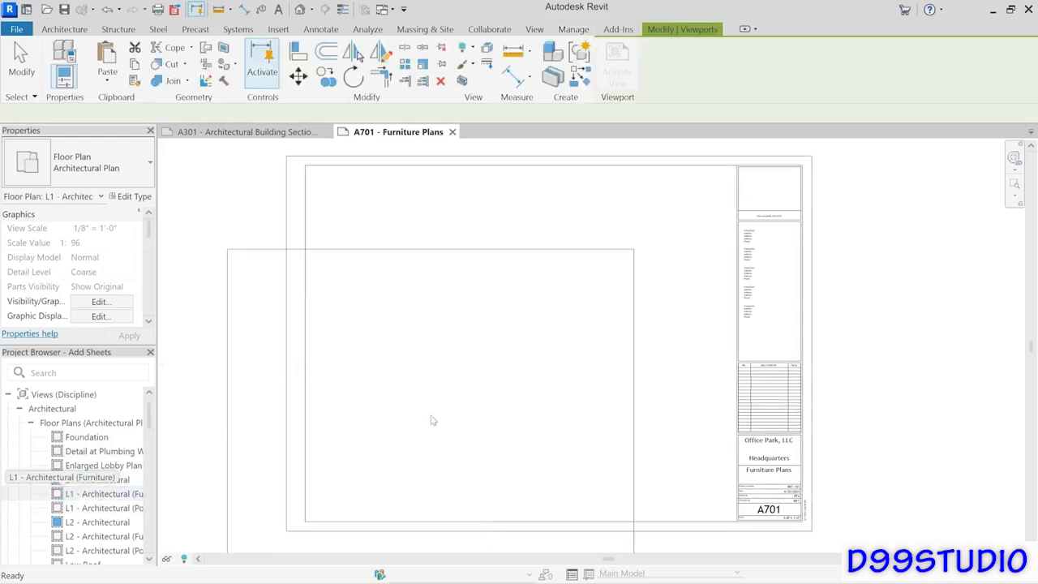
pyautogui.click(519, 343)
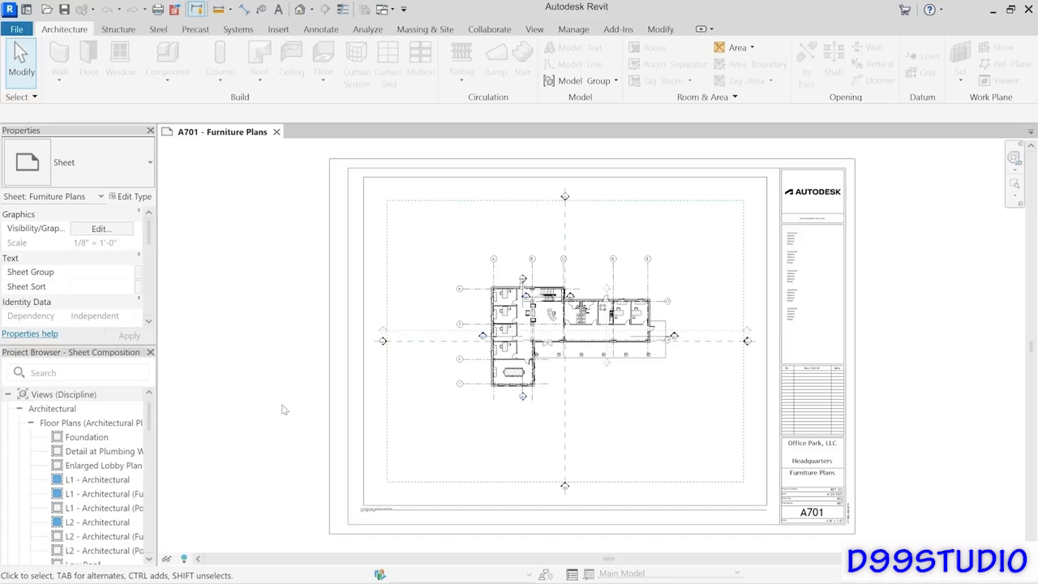
# Activate the L1 furniture plan on the sheet and set the scope box of its crop region to None.
pyautogui.doubleClick(439, 267)
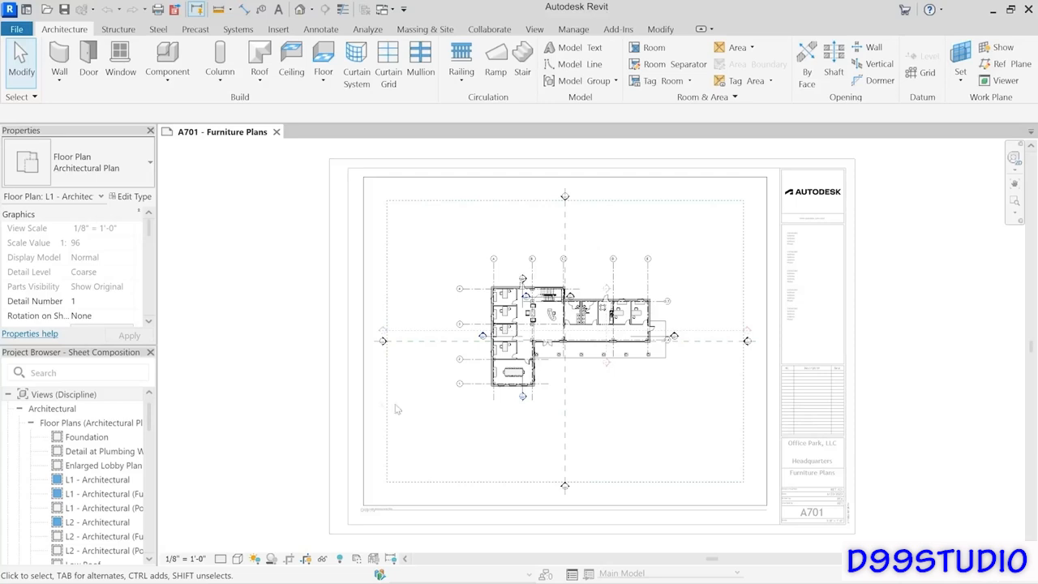
pyautogui.click(369, 399)
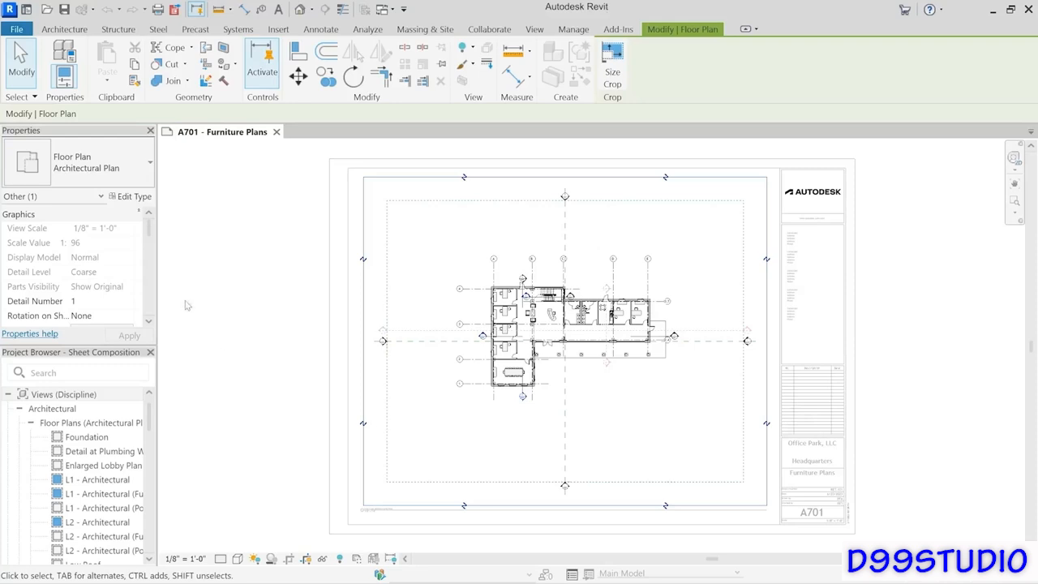
pyautogui.moveTo(152, 238); pyautogui.dragTo(151, 289)
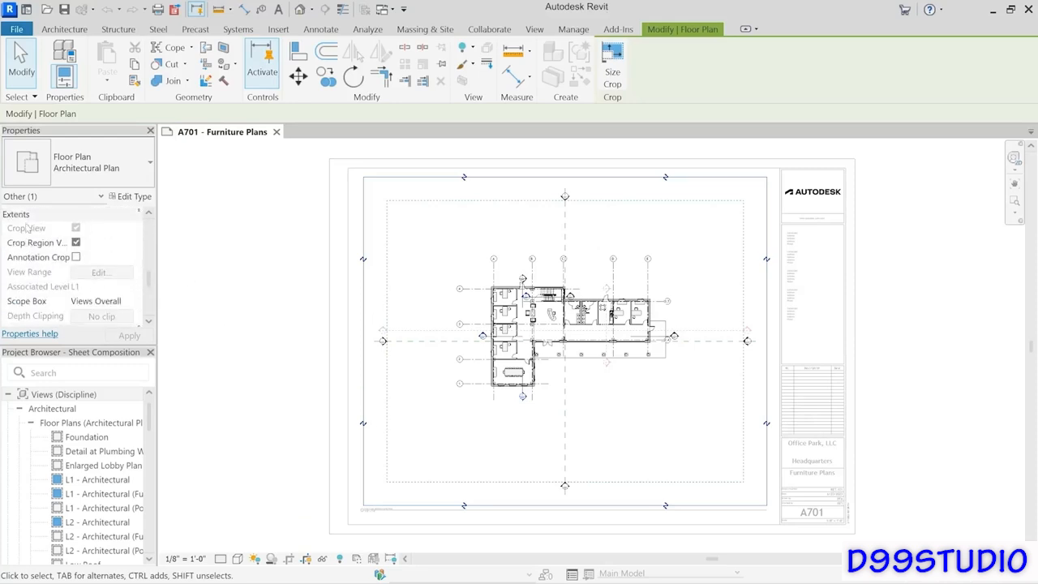
pyautogui.click(133, 306)
pyautogui.click(130, 304)
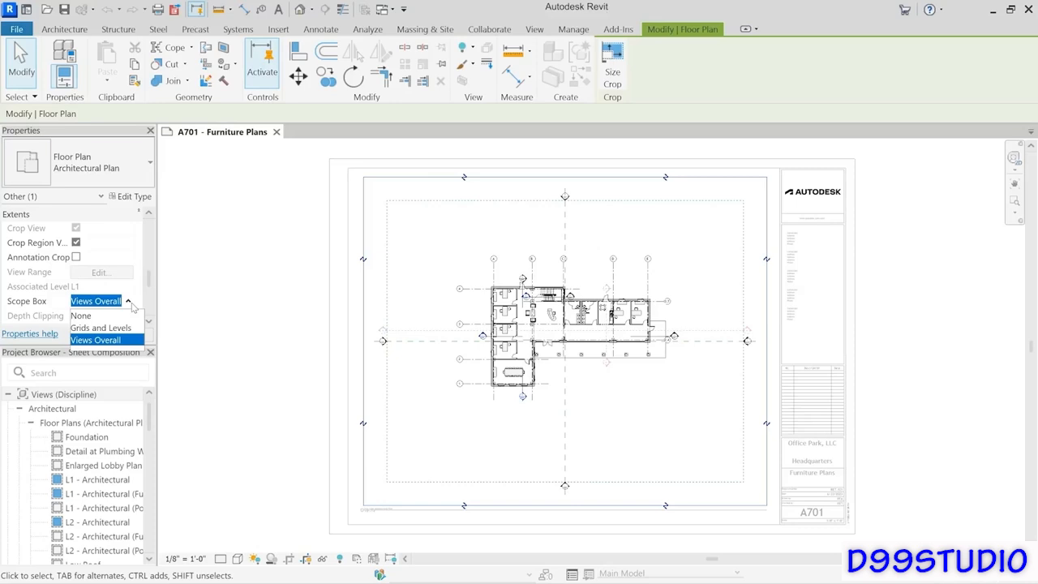
pyautogui.click(92, 315)
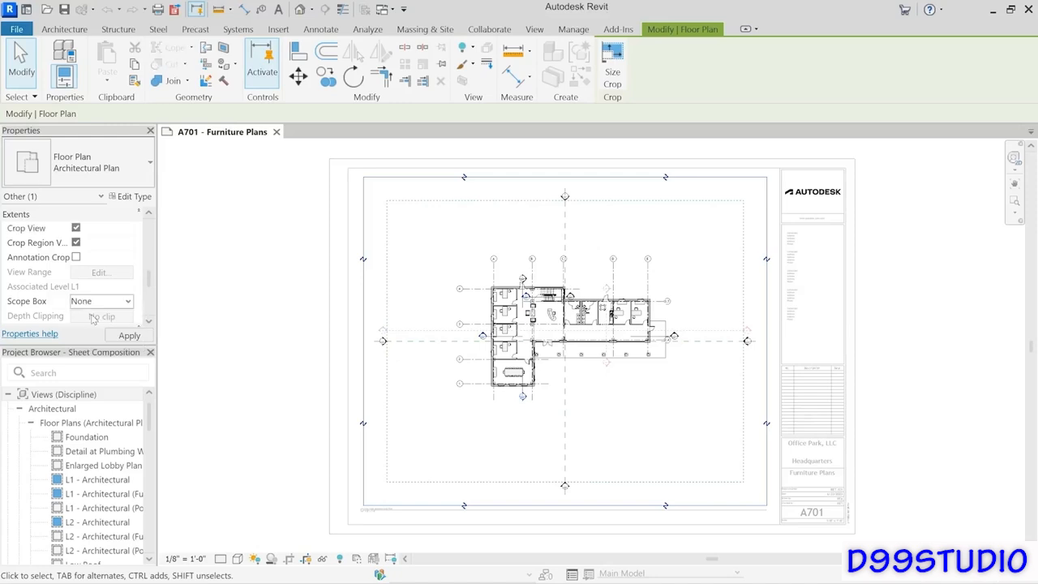
# Pull the left and upper edges of the L1 plan's crop region in closer to the building.
pyautogui.click(363, 381)
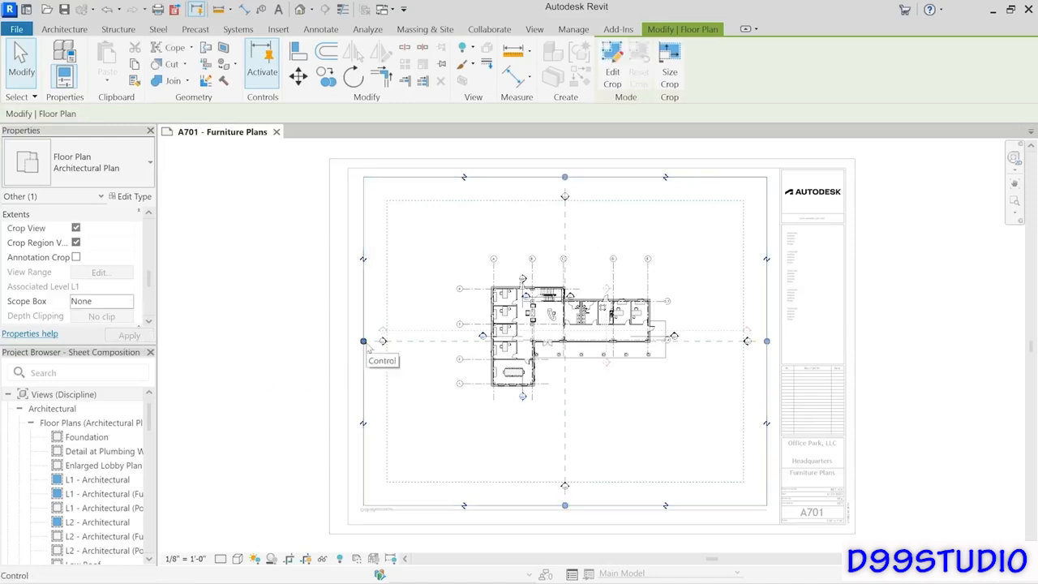
pyautogui.moveTo(372, 344); pyautogui.dragTo(428, 344)
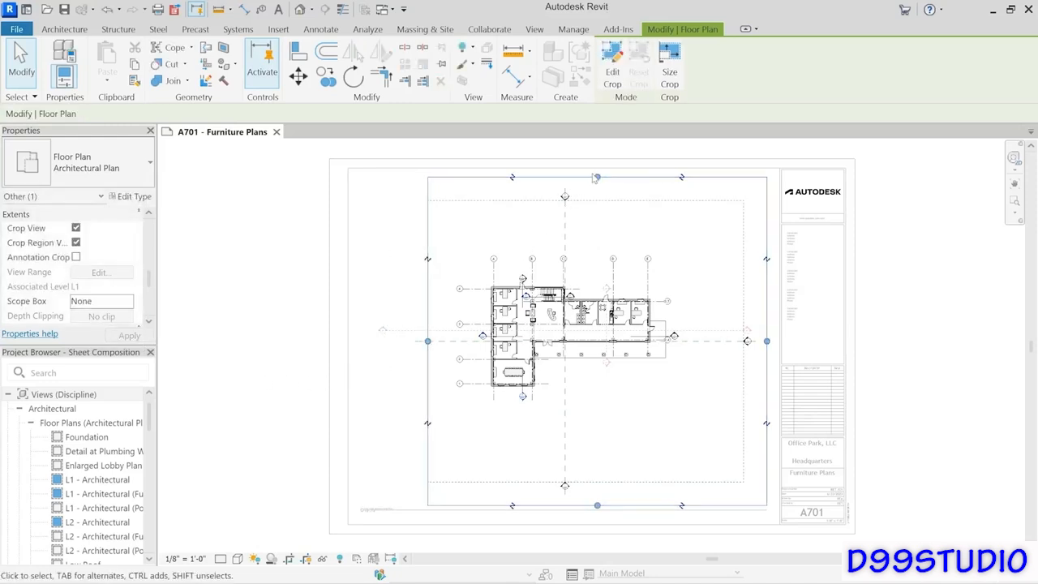
pyautogui.moveTo(595, 180); pyautogui.dragTo(580, 220)
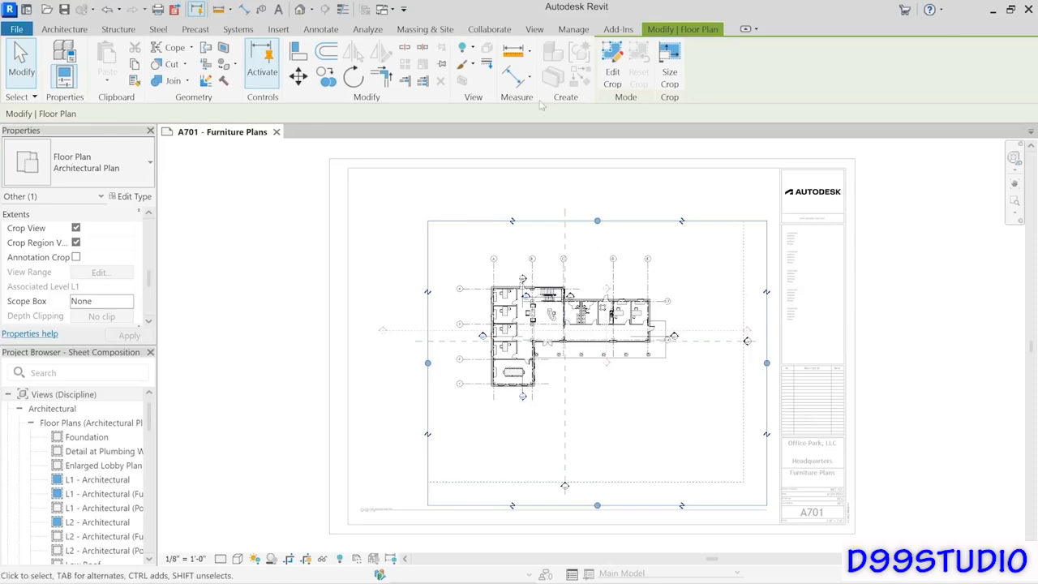
# Draw a 40' high scope box closely around the building and its grid bubbles in the L1 furniture plan.
pyautogui.click(535, 30)
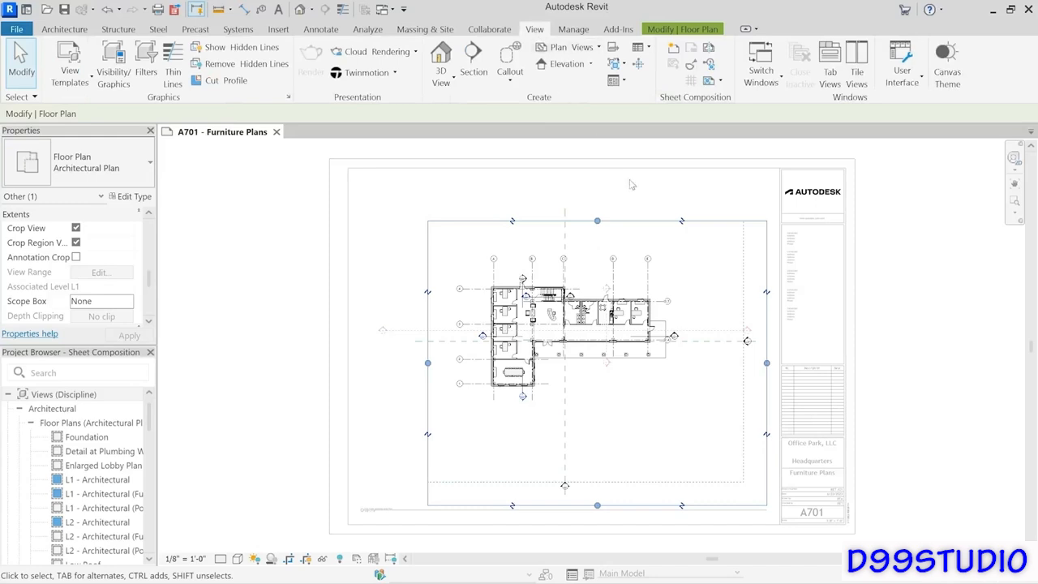
pyautogui.click(640, 66)
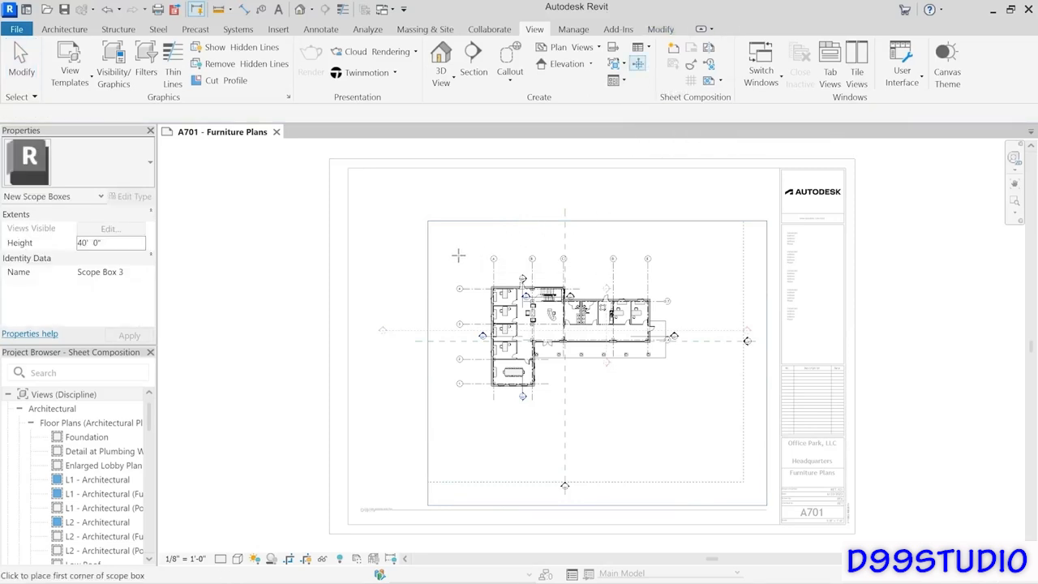
pyautogui.click(458, 256)
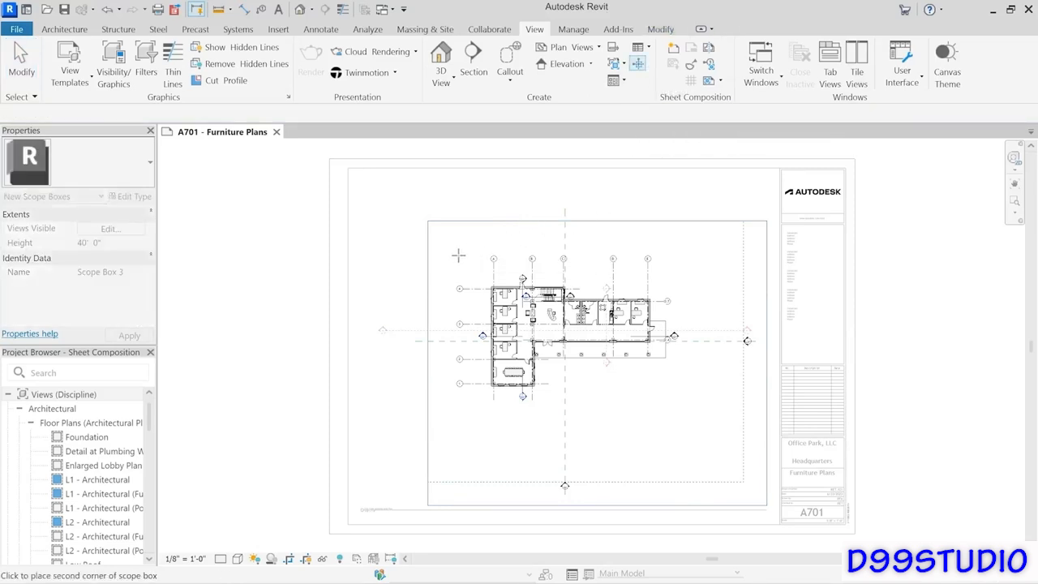
pyautogui.click(681, 399)
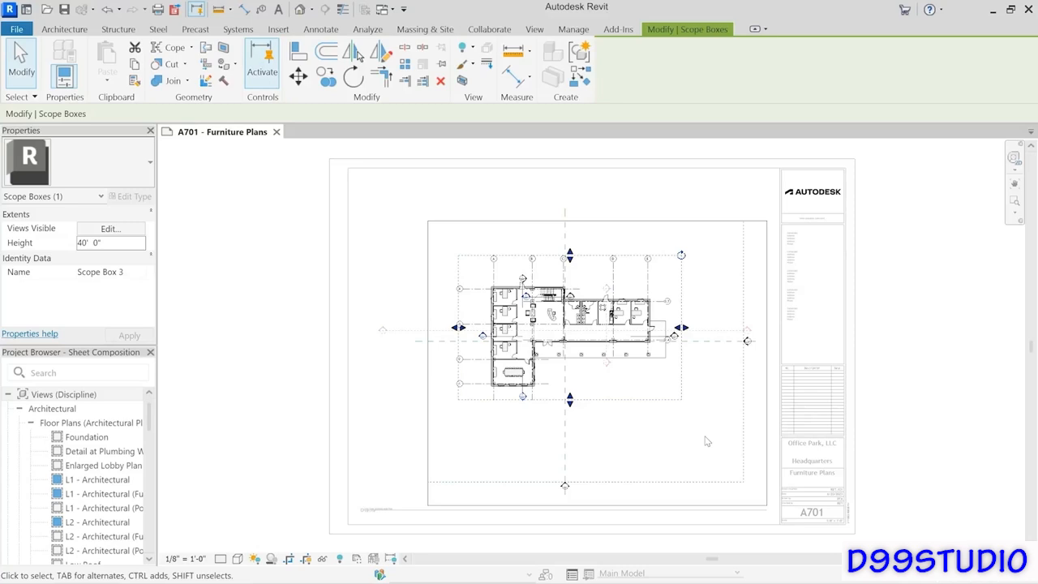
# Rename the new scope box as Furniture and power Plans.
pyautogui.click(133, 278)
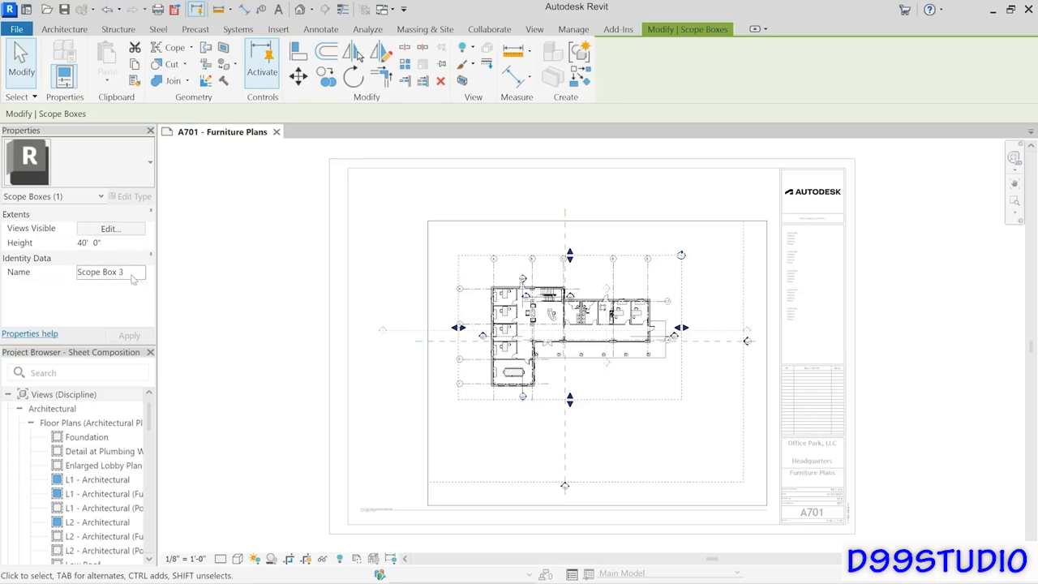
pyautogui.click(131, 275)
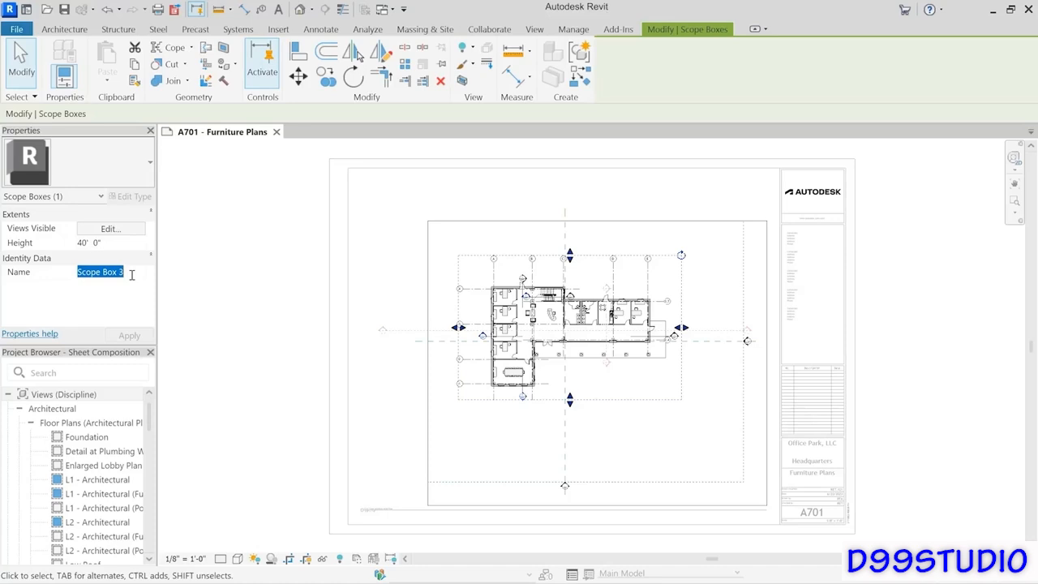
pyautogui.write('Furn')
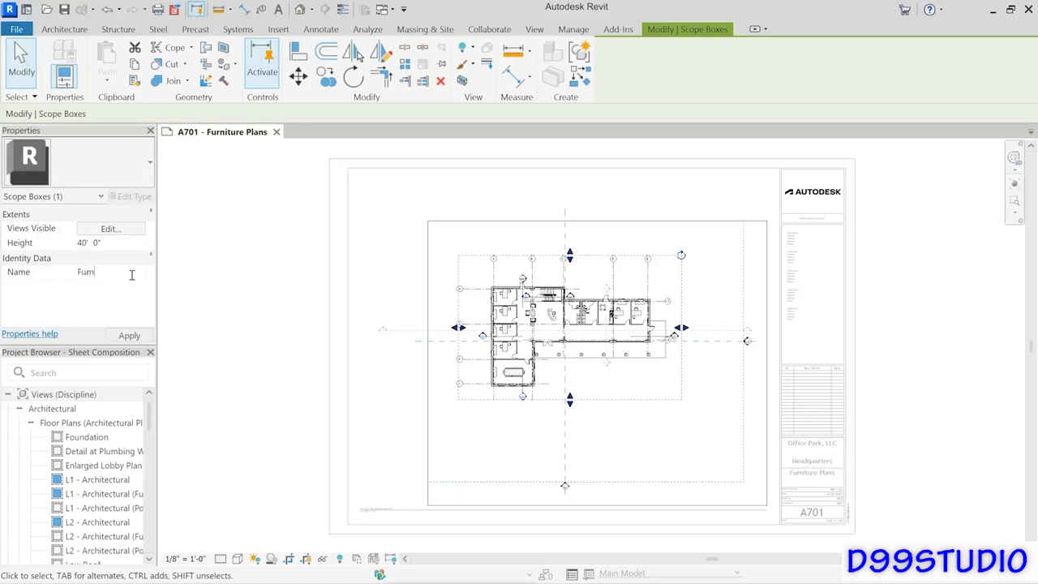
pyautogui.write('iture and F')
pyautogui.write('ower Plan')
pyautogui.press('Return')
pyautogui.click(482, 427)
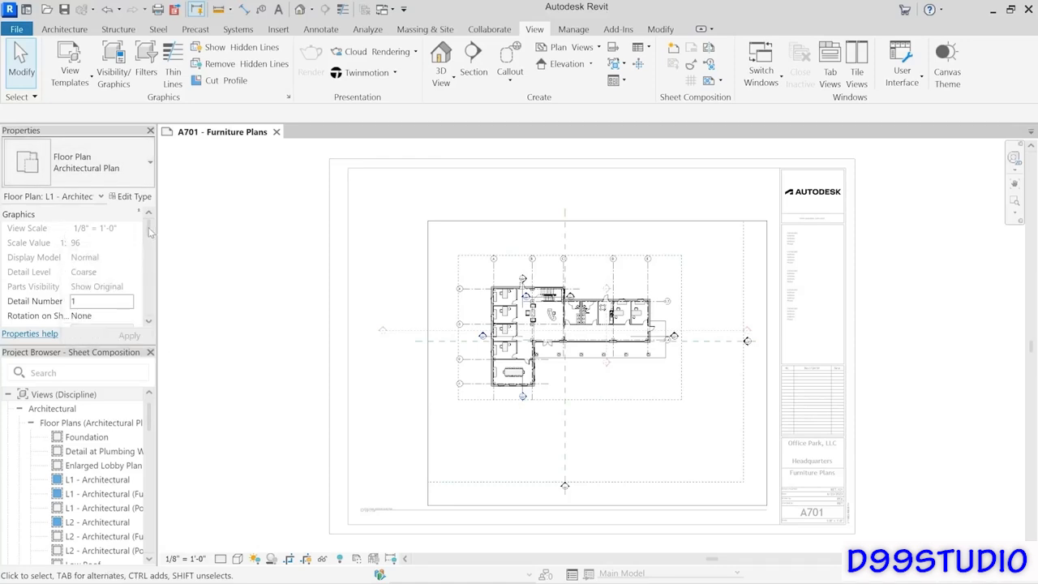
# Assign the Furniture and power Plans scope box to the L1 furniture plan and deactivate the view.
pyautogui.moveTo(150, 233); pyautogui.dragTo(149, 283)
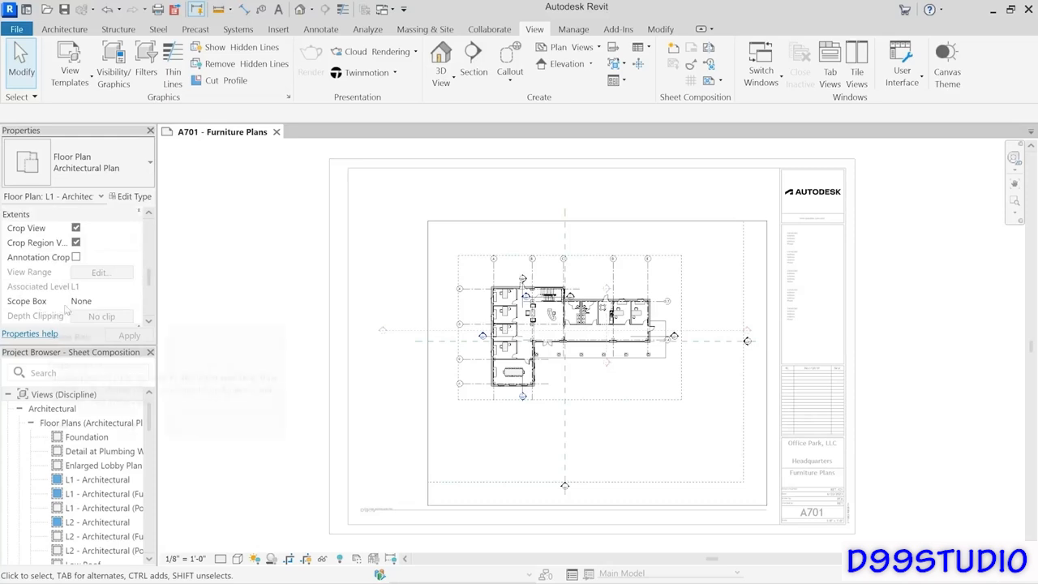
pyautogui.click(99, 302)
pyautogui.click(128, 301)
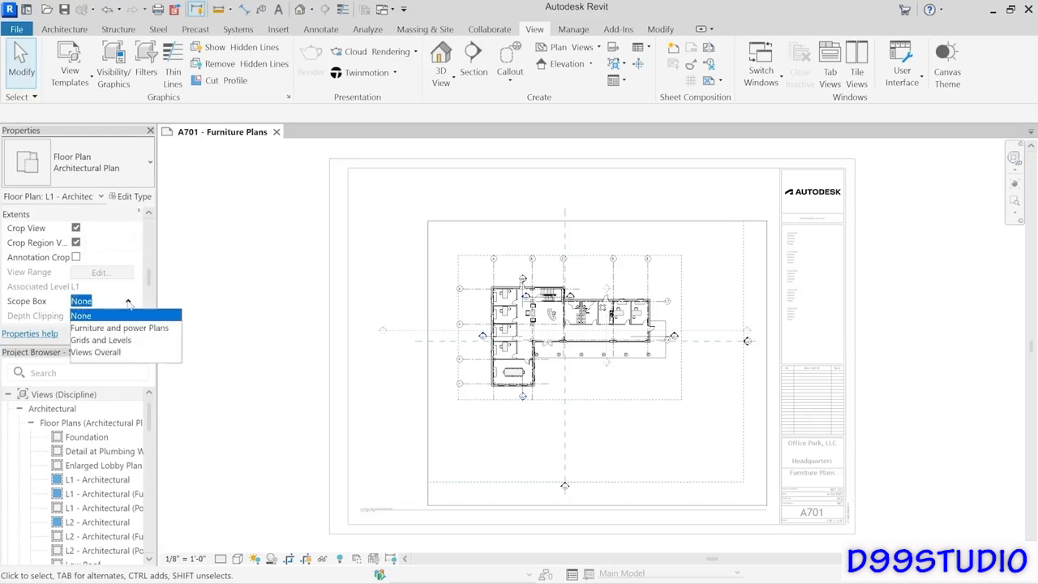
pyautogui.click(116, 328)
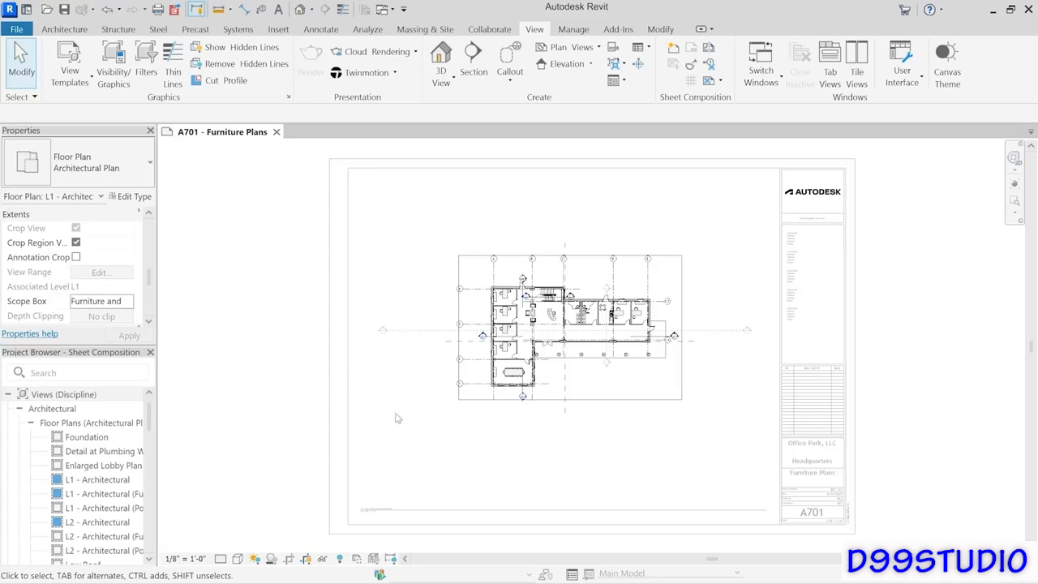
pyautogui.doubleClick(284, 378)
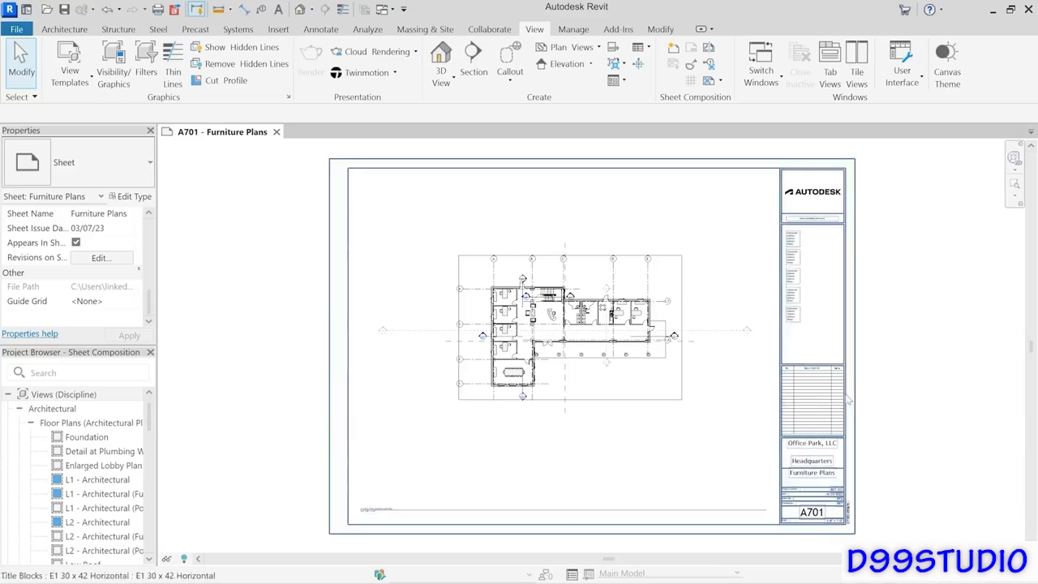
# Move the L1 furniture plan viewport into the upper-left corner of the sheet's drawing area and nudge it into its final position.
pyautogui.click(622, 408)
pyautogui.moveTo(622, 407); pyautogui.dragTo(539, 330)
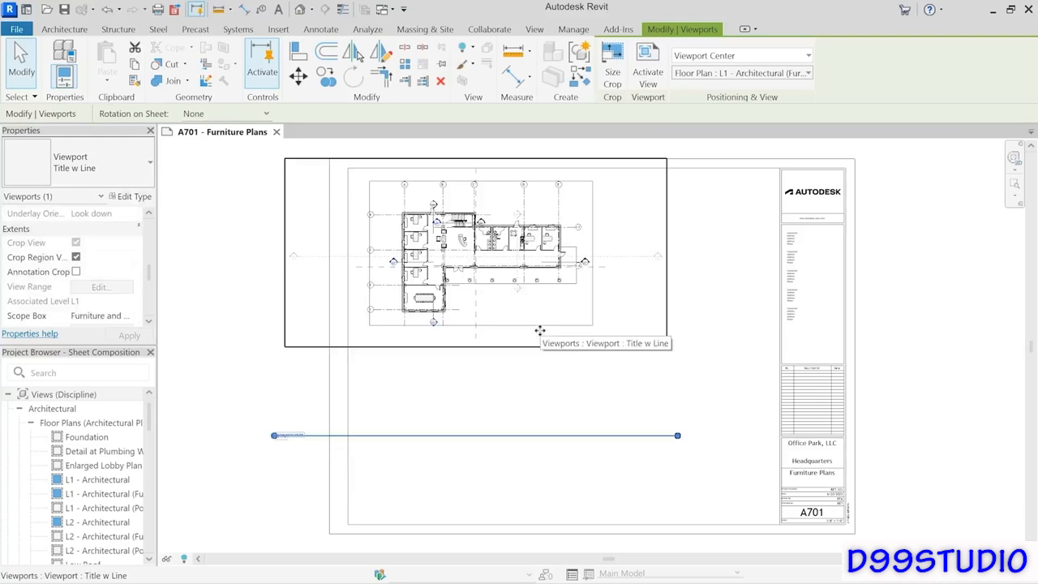
pyautogui.press('Left')
pyautogui.press('Left')
pyautogui.press('Left')
pyautogui.press('Left')
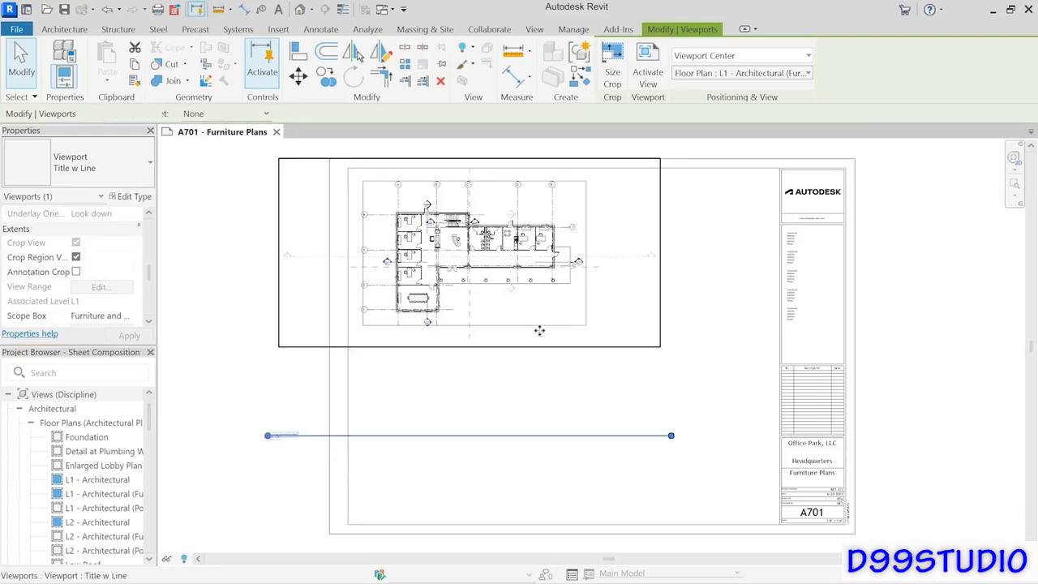
pyautogui.press('Up')
pyautogui.press('Up')
pyautogui.press('Up')
pyautogui.press('Left')
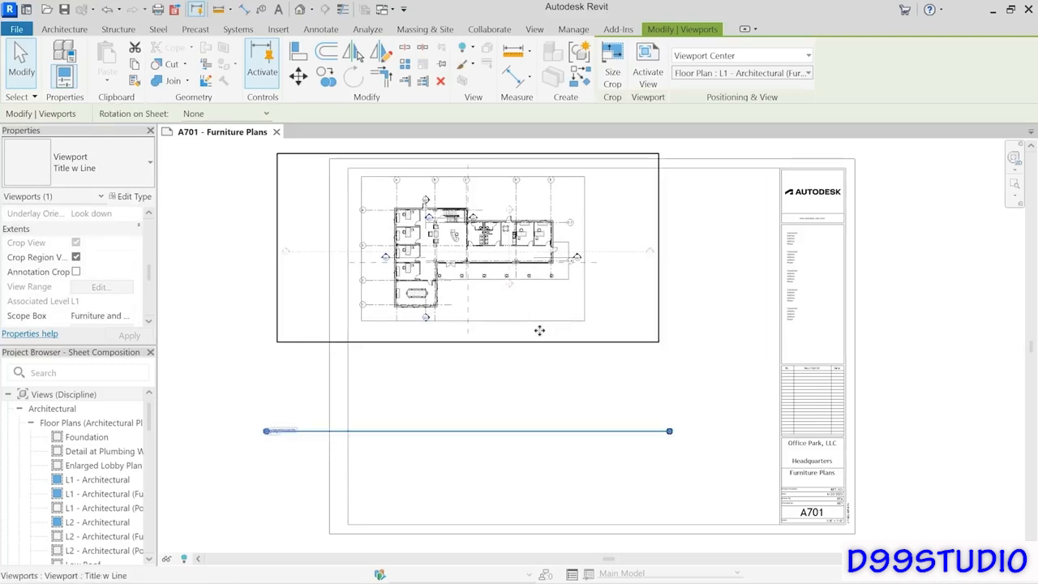
pyautogui.press('Up')
pyautogui.press('Escape')
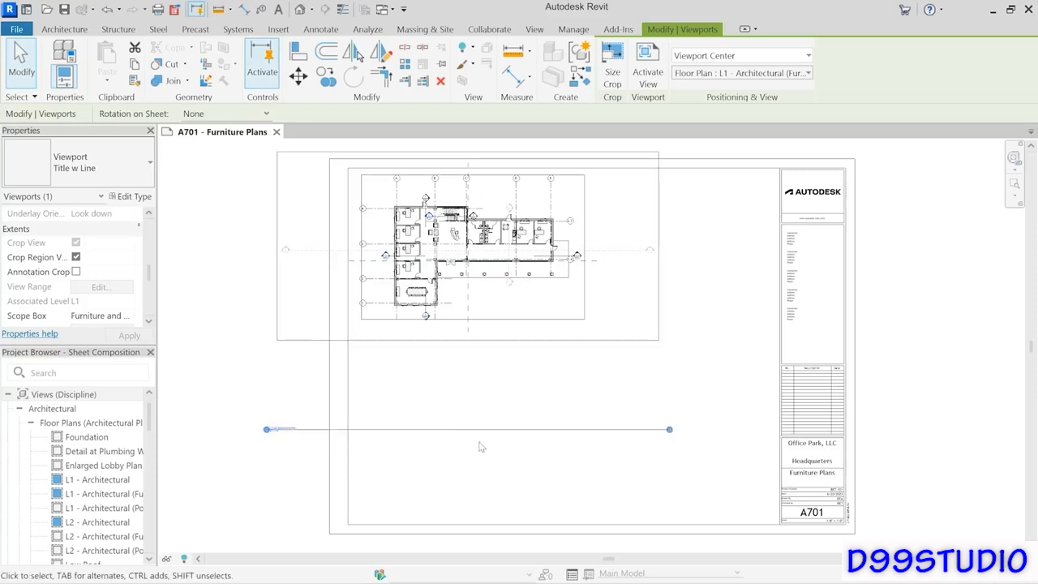
# Shorten the L1 viewport's title line to about half its length and move the title directly beneath the plan.
pyautogui.moveTo(669, 434); pyautogui.dragTo(470, 440)
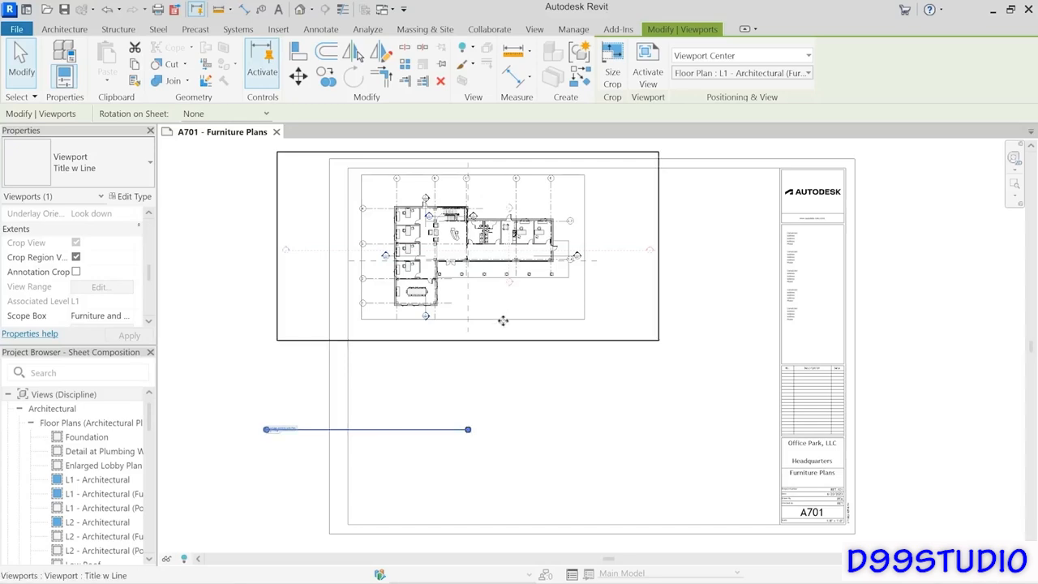
pyautogui.click(571, 432)
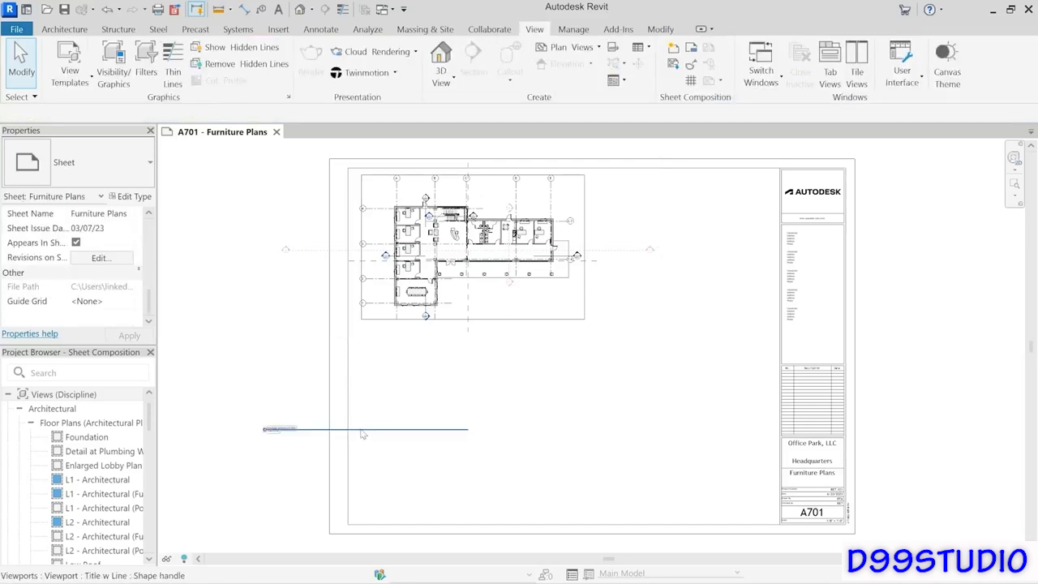
pyautogui.moveTo(362, 434); pyautogui.dragTo(462, 327)
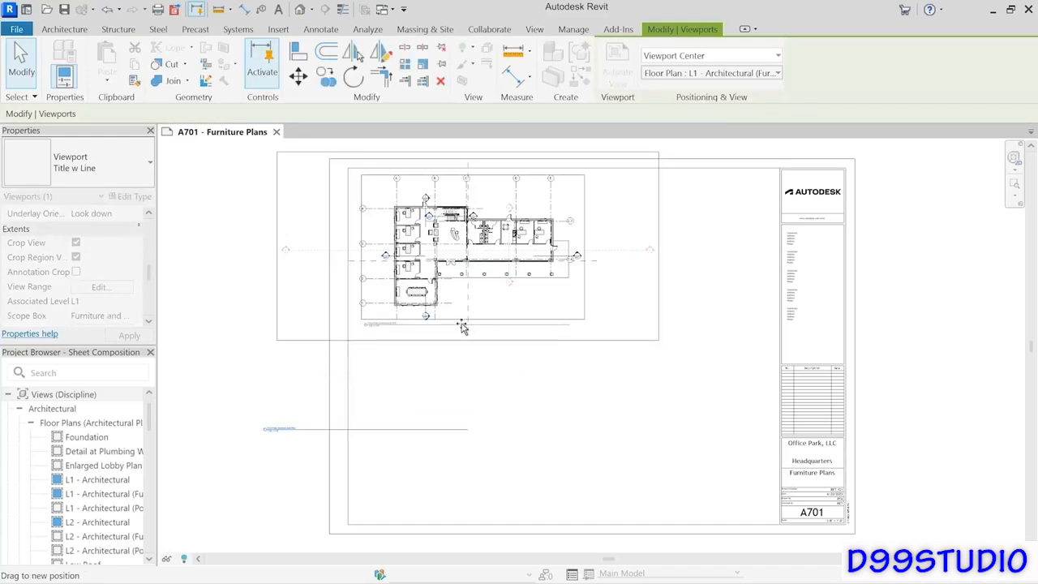
pyautogui.moveTo(462, 327); pyautogui.dragTo(462, 327)
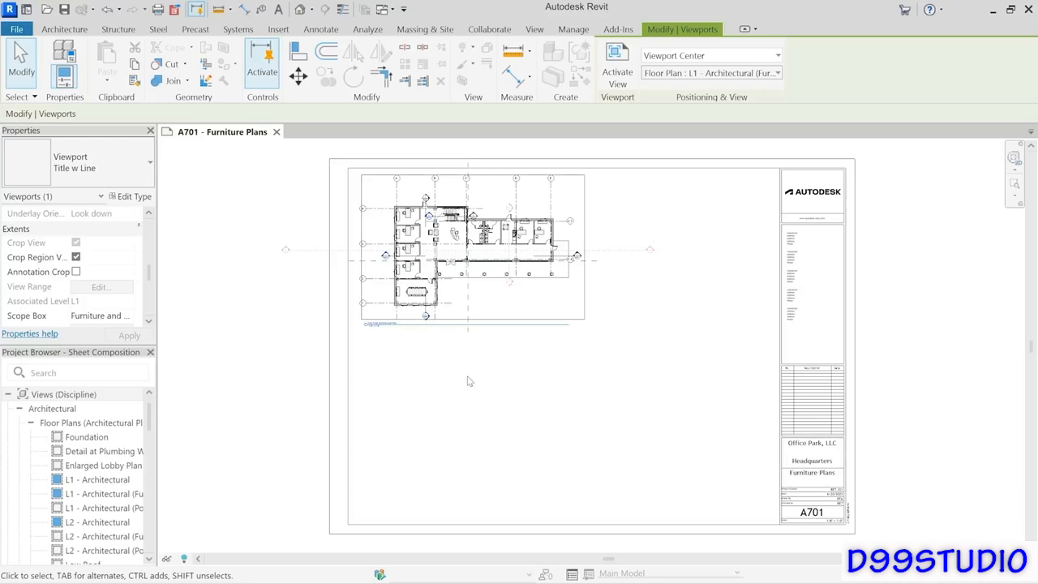
pyautogui.click(443, 379)
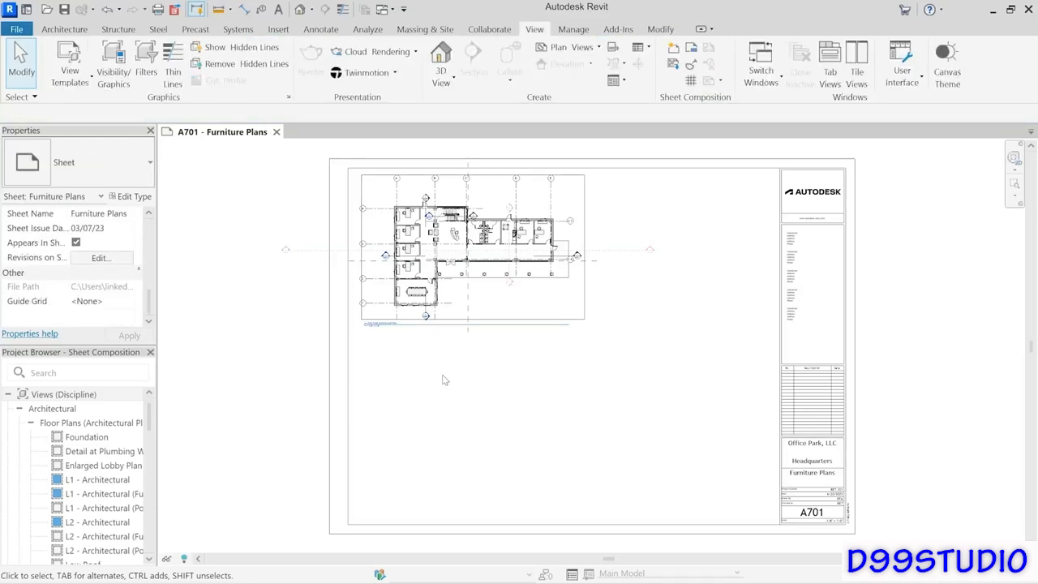
# Assign the Furniture and power Plans scope box to the L2 - Architectural (Furniture) view and place it on the sheet, aligned below the L1 plan.
pyautogui.click(103, 539)
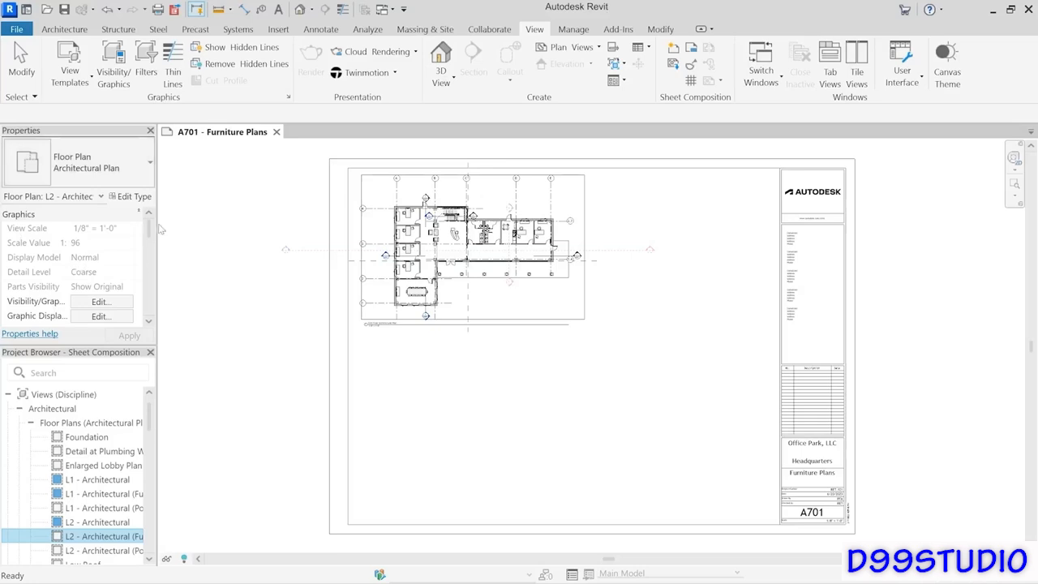
pyautogui.moveTo(151, 233); pyautogui.dragTo(153, 294)
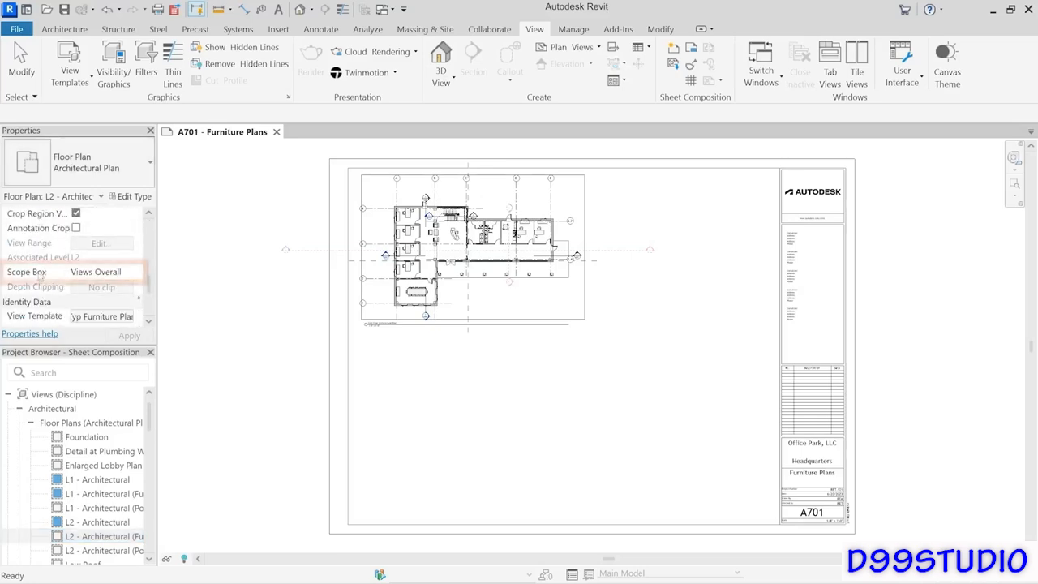
pyautogui.click(130, 272)
pyautogui.click(129, 272)
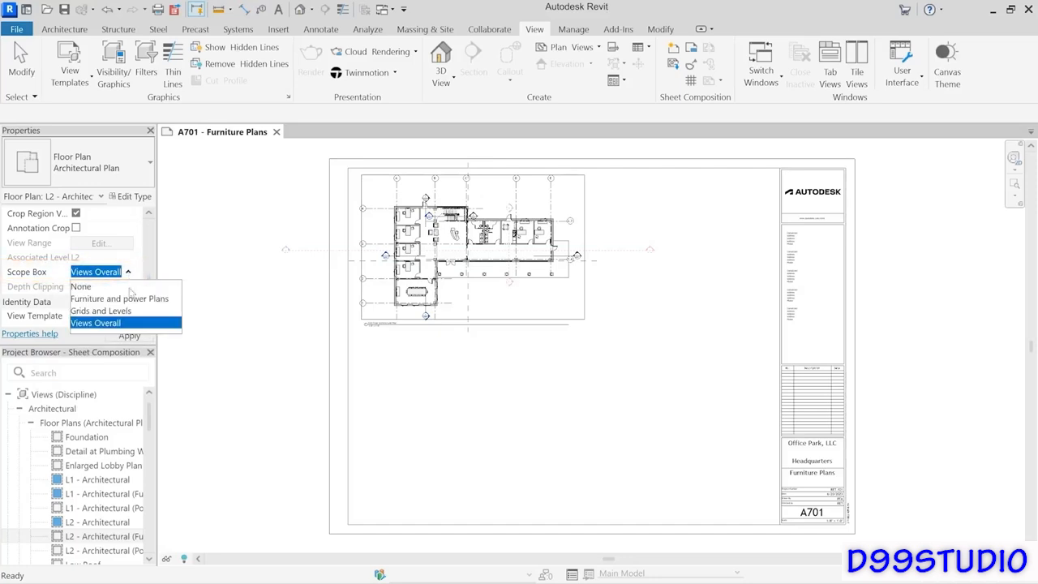
pyautogui.click(103, 300)
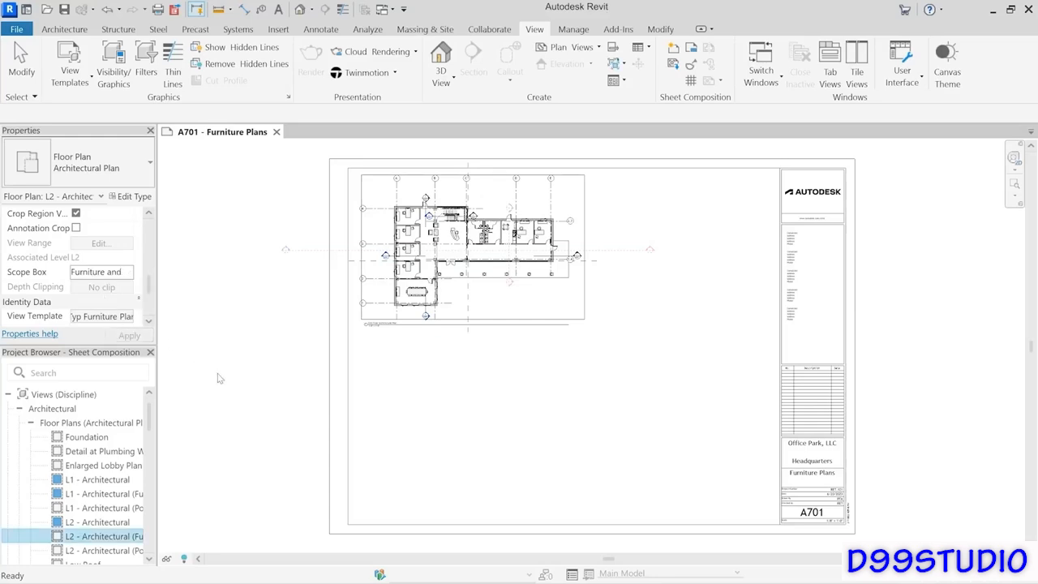
pyautogui.moveTo(110, 537); pyautogui.dragTo(300, 453)
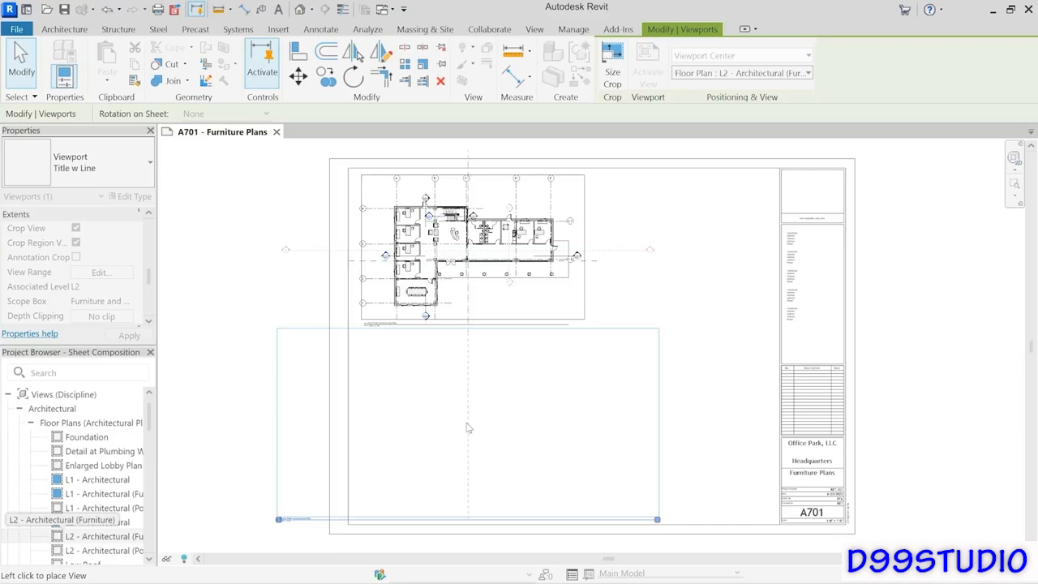
pyautogui.click(467, 428)
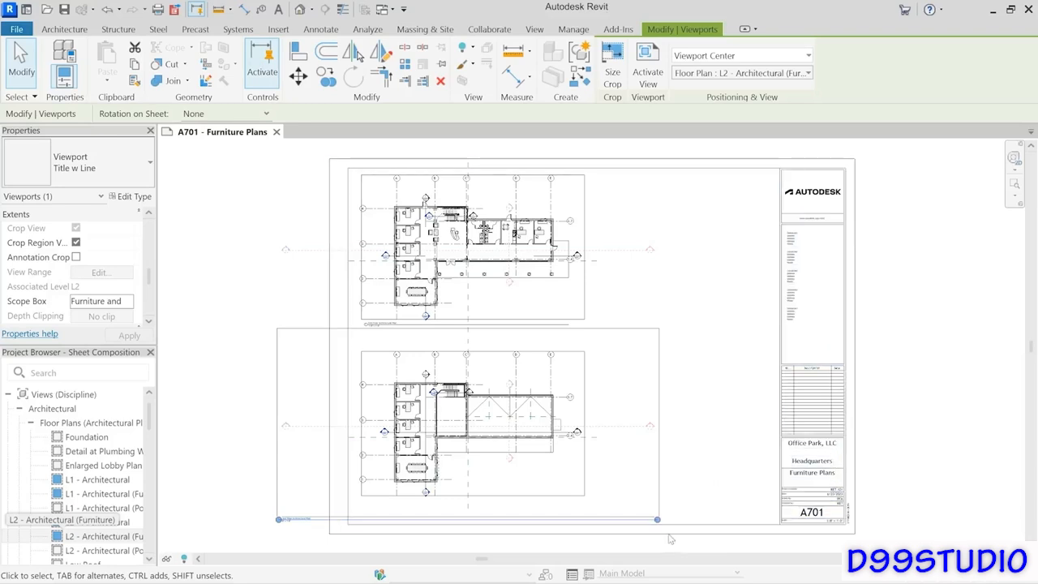
# Move the L2 furniture plan's view title directly beneath its plan and shorten the title line to match the L1 title line.
pyautogui.click(240, 422)
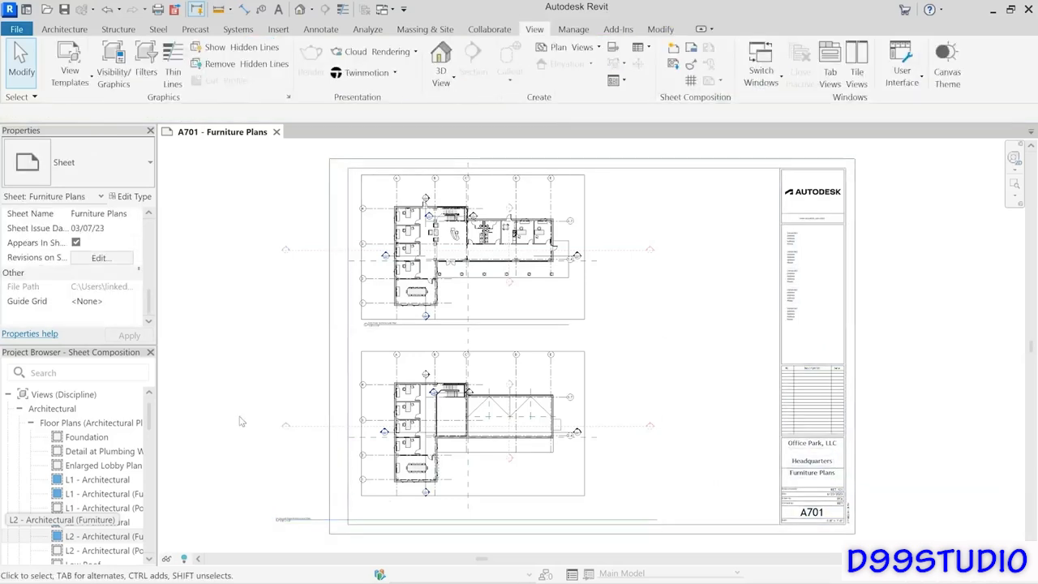
pyautogui.click(317, 524)
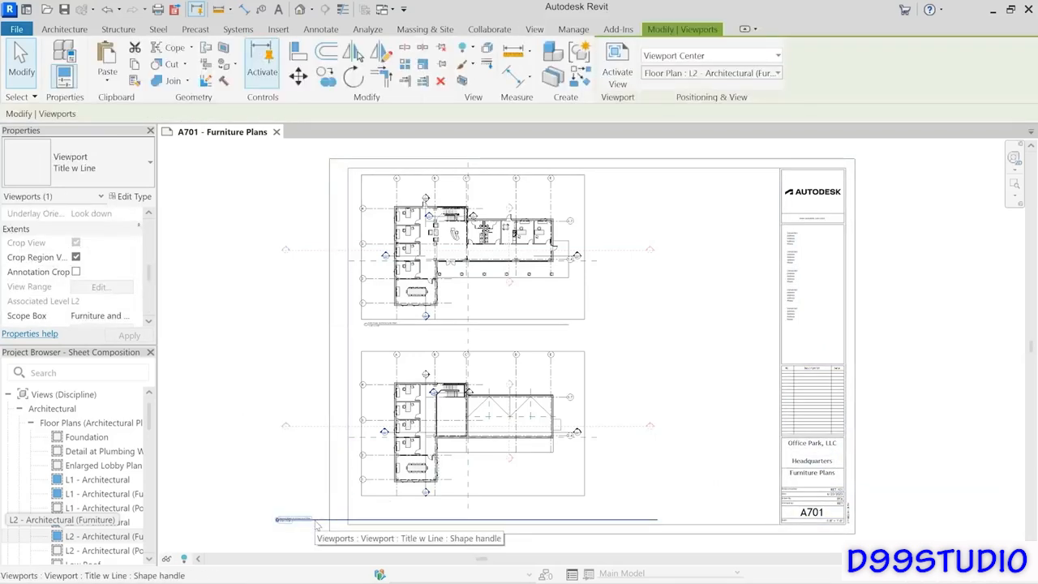
pyautogui.moveTo(317, 523); pyautogui.dragTo(403, 507)
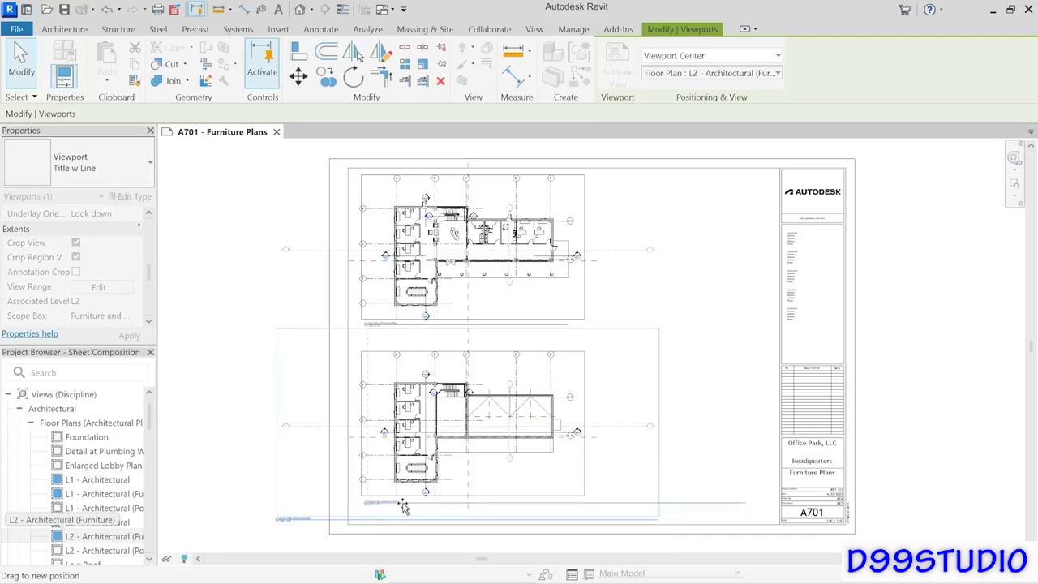
pyautogui.moveTo(403, 507); pyautogui.dragTo(403, 506)
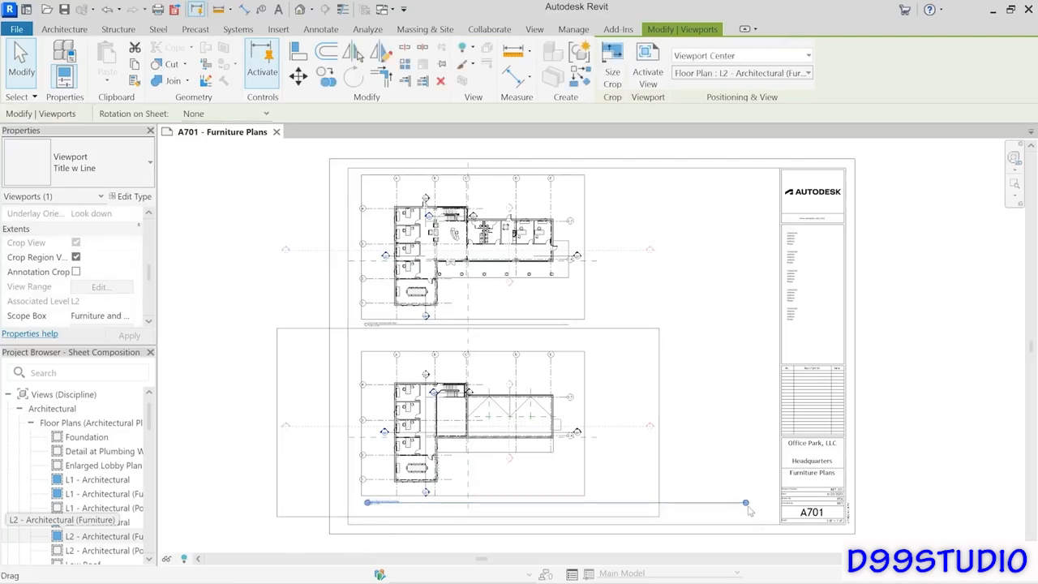
pyautogui.moveTo(745, 502); pyautogui.dragTo(567, 507)
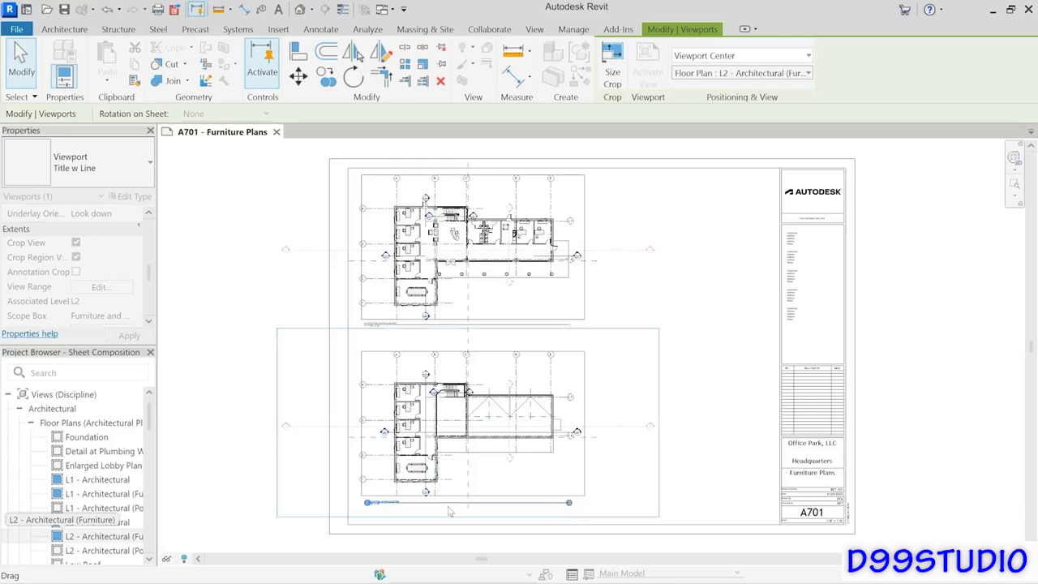
pyautogui.click(210, 484)
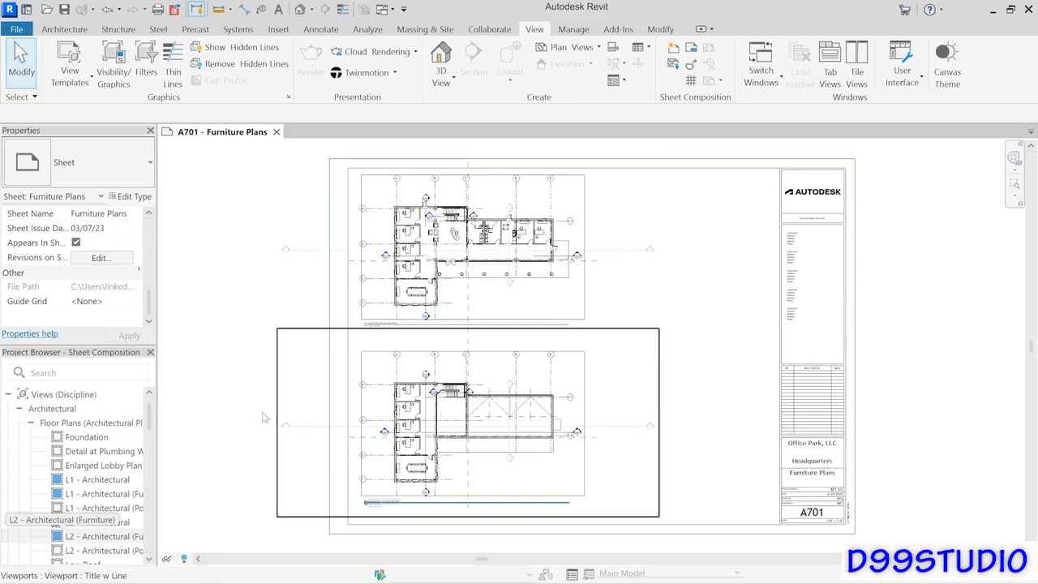
# Turn off the visibility of the Views - Working filter in the Typ Furniture Plan view template.
pyautogui.click(67, 84)
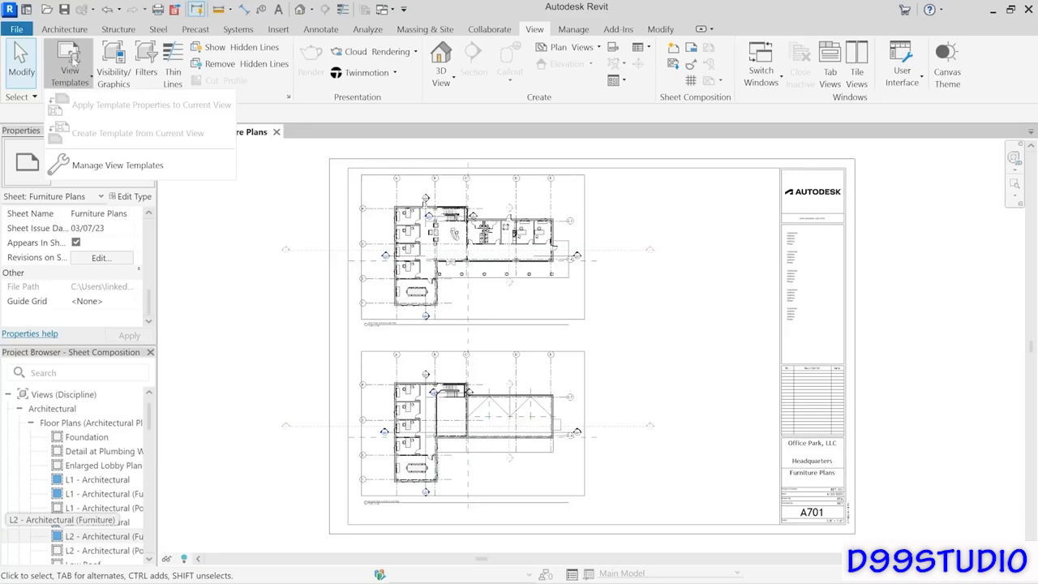
pyautogui.click(82, 167)
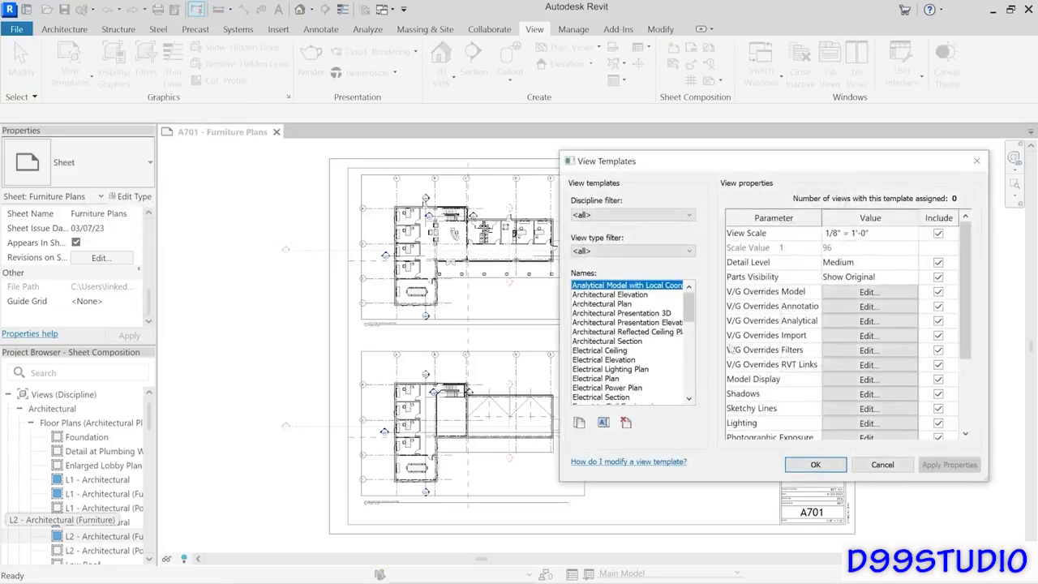
pyautogui.moveTo(690, 308); pyautogui.dragTo(694, 390)
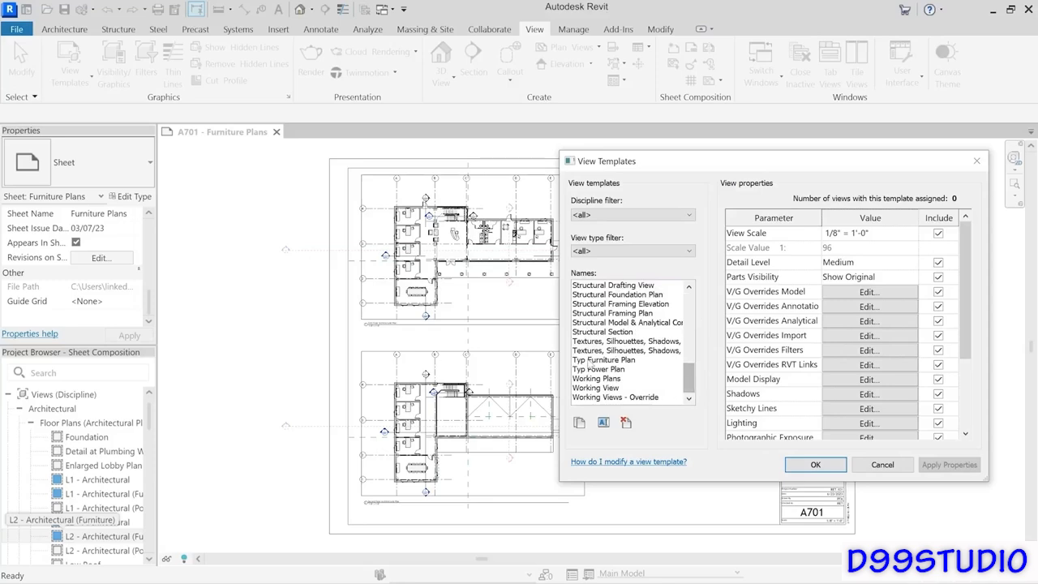
pyautogui.click(604, 360)
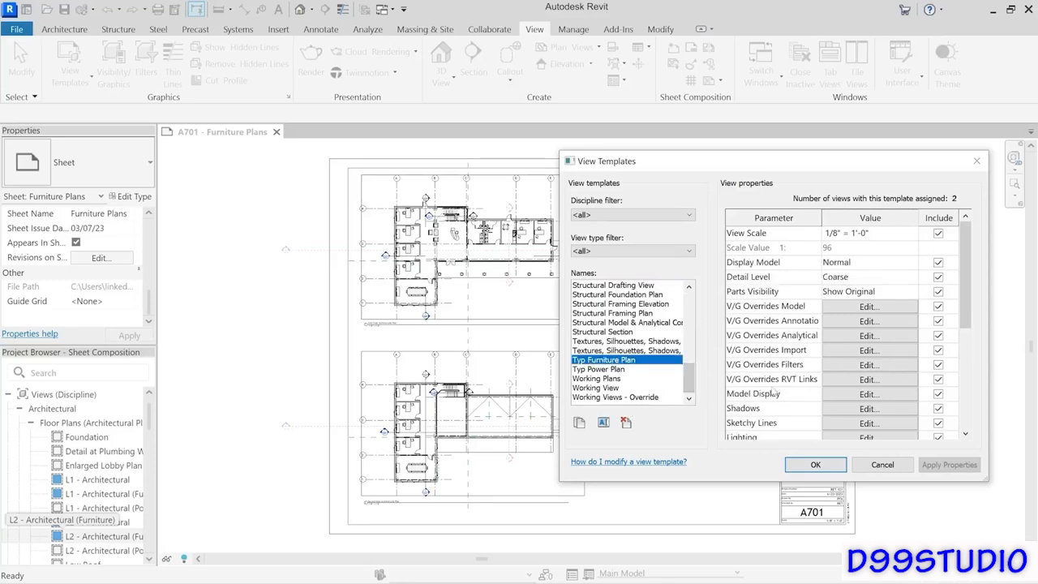
pyautogui.click(864, 366)
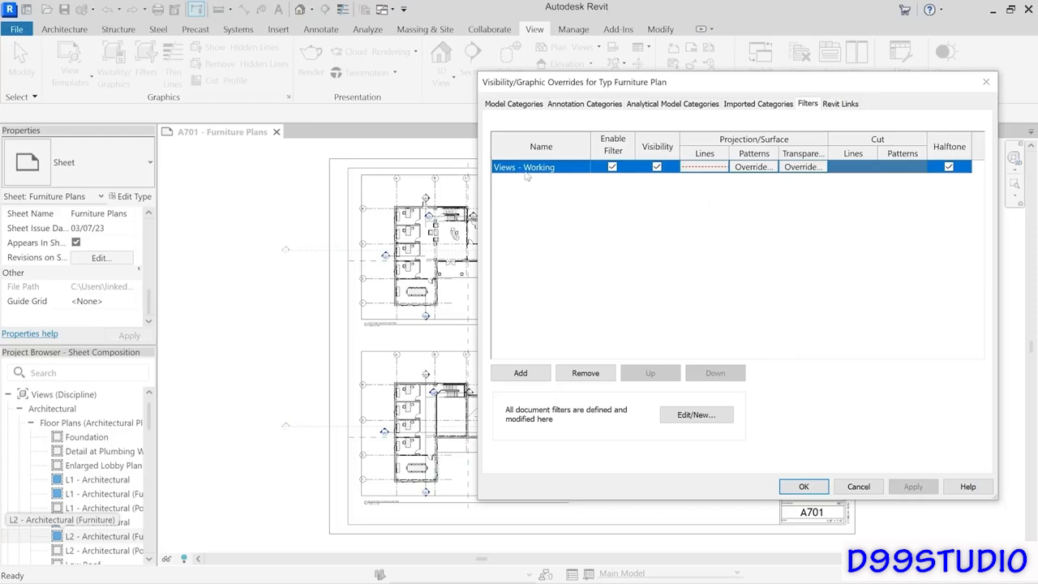
pyautogui.click(657, 167)
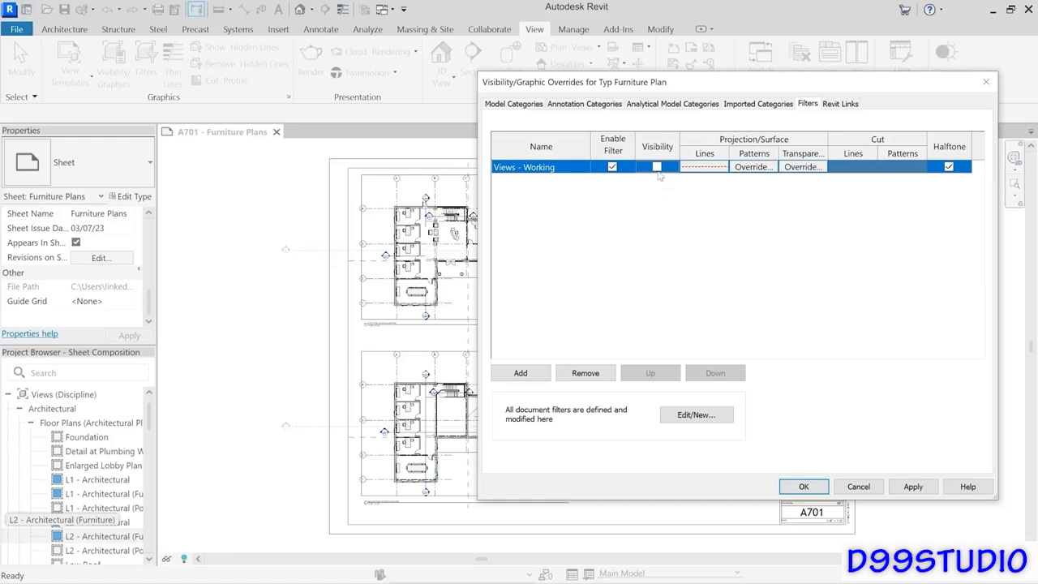
pyautogui.click(803, 486)
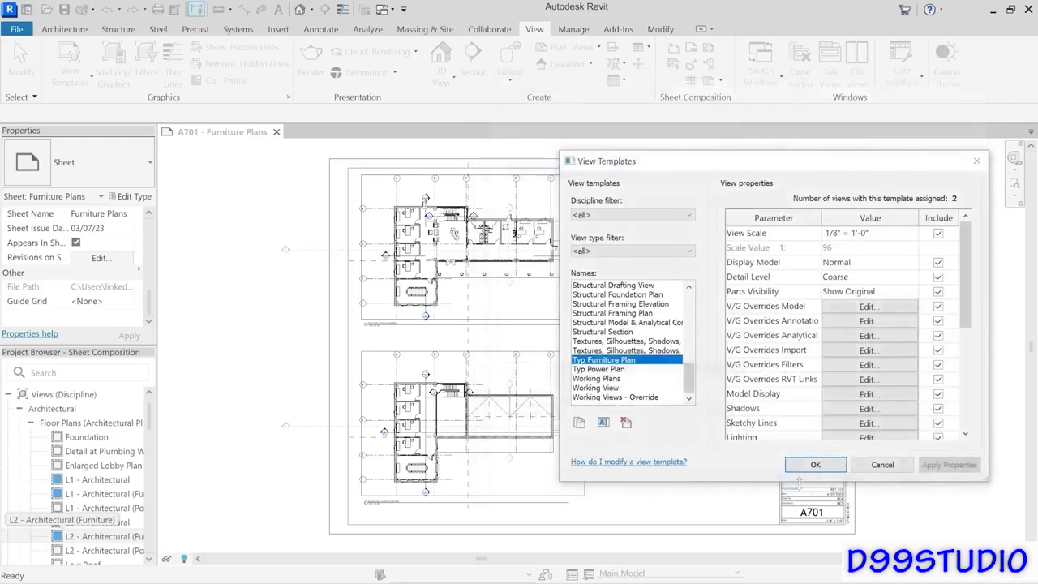
pyautogui.click(798, 463)
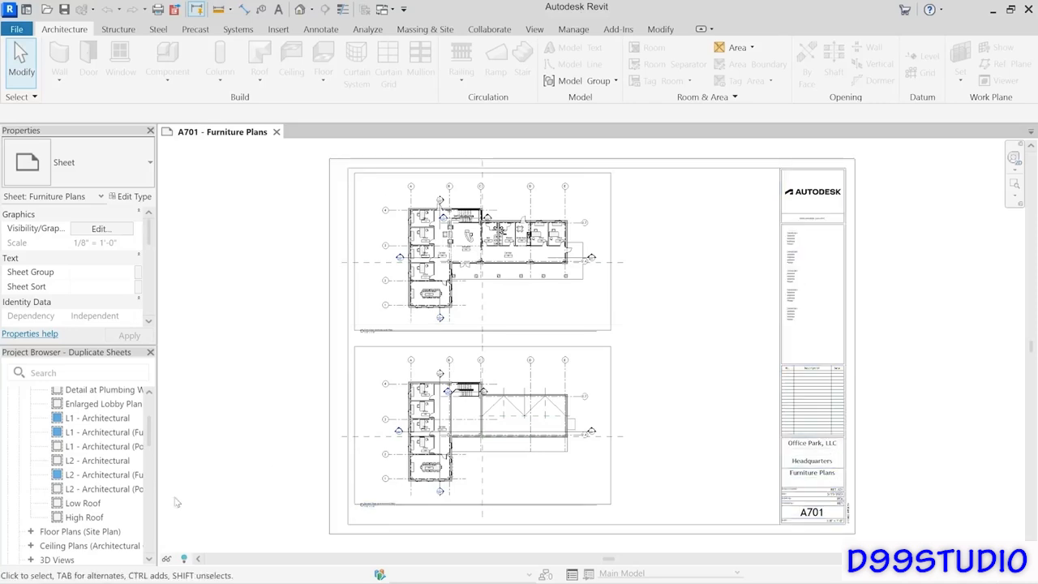
# Duplicate sheet A701 - Furniture Plans with its views, using the Duplicate with Detailing option.
pyautogui.moveTo(149, 433); pyautogui.dragTo(155, 542)
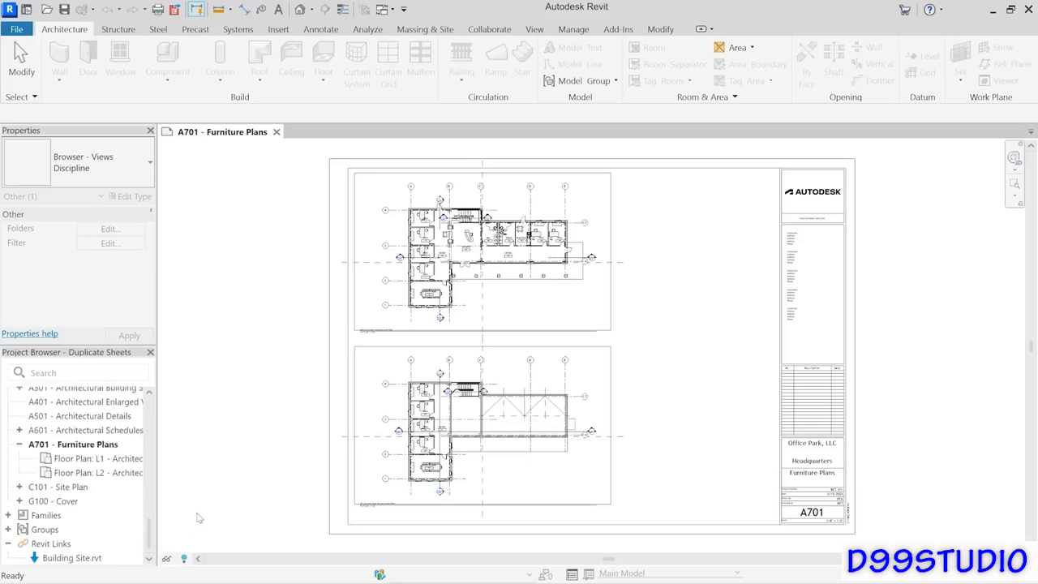
pyautogui.click(85, 446)
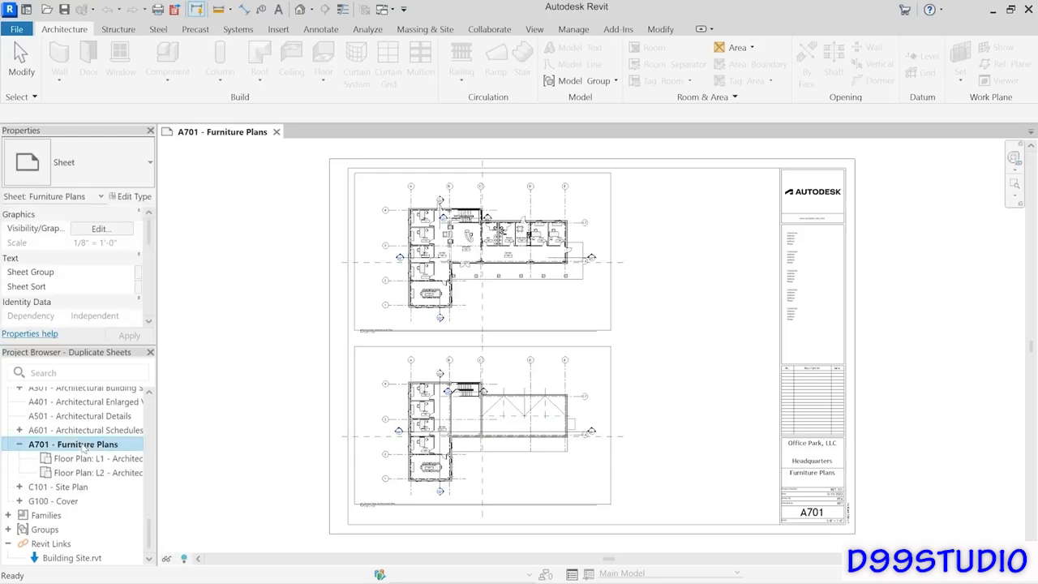
pyautogui.rightClick(84, 446)
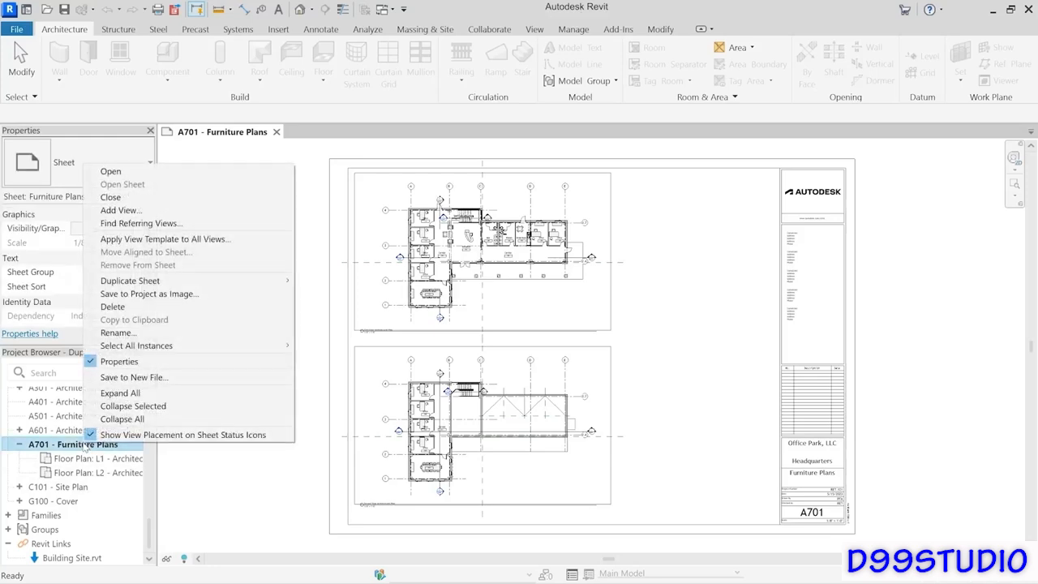
pyautogui.moveTo(162, 282)
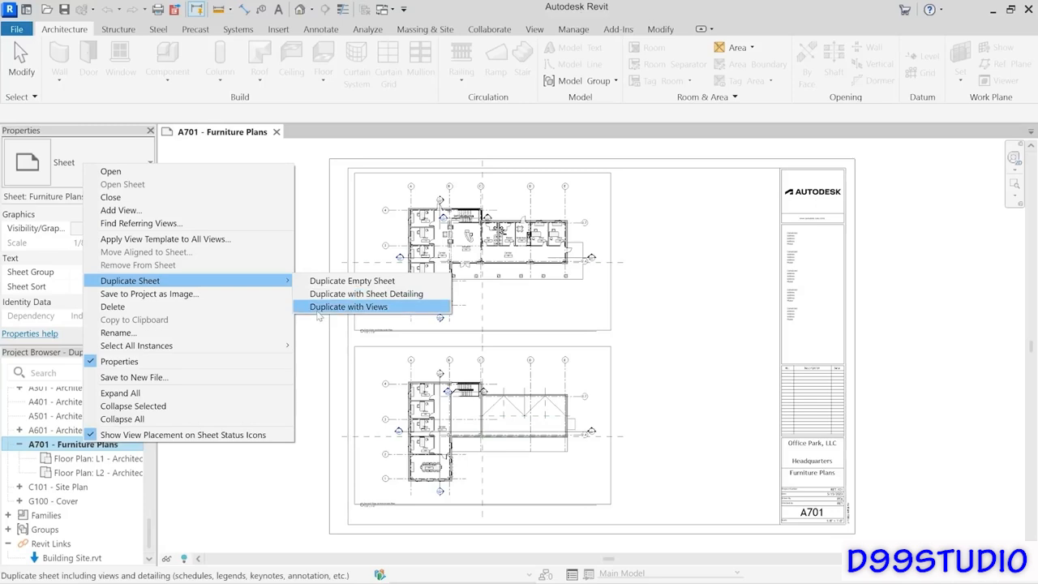
pyautogui.click(325, 308)
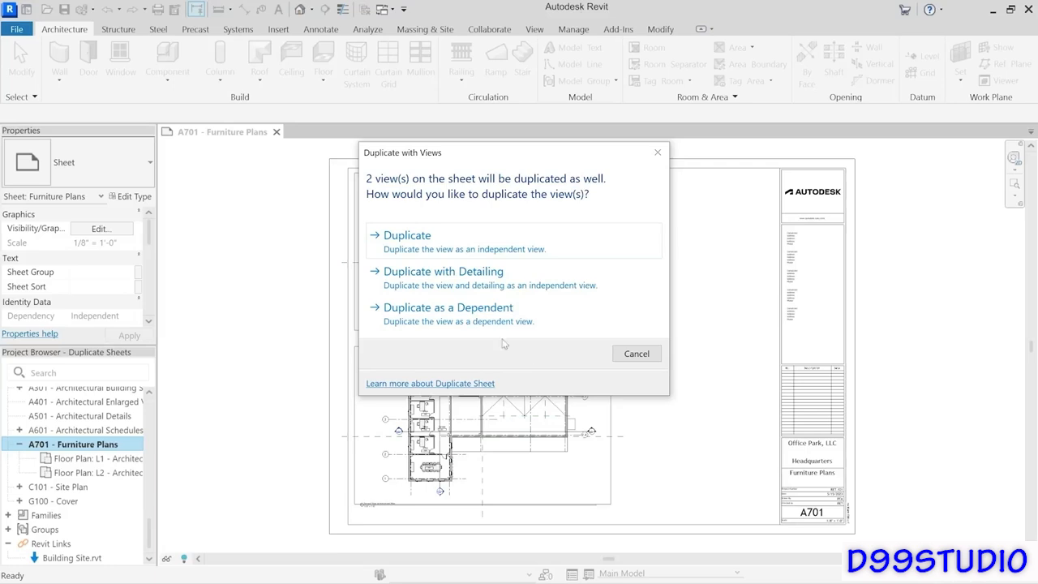
pyautogui.moveTo(475, 155); pyautogui.dragTo(645, 157)
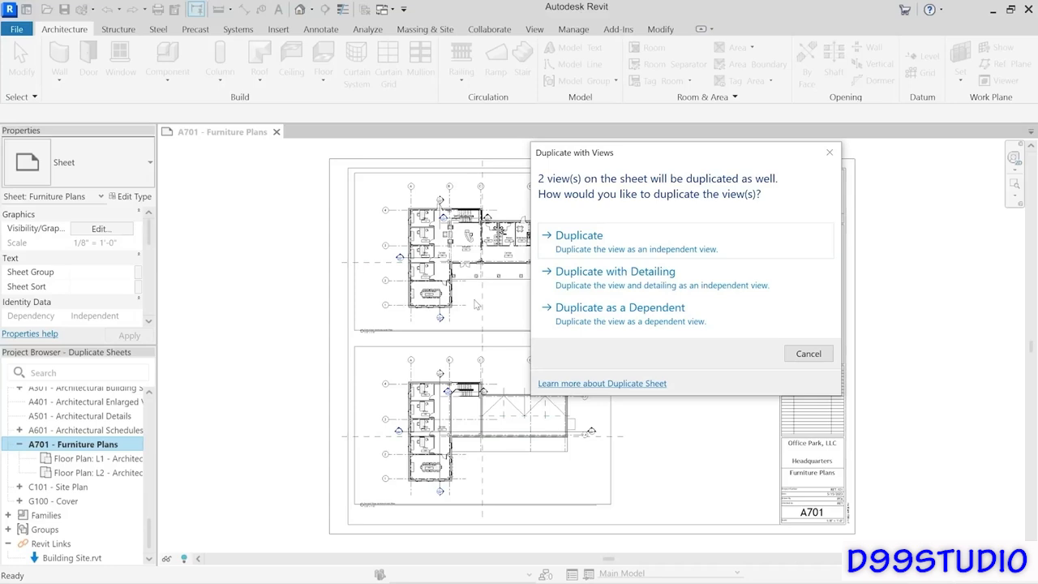
pyautogui.click(618, 276)
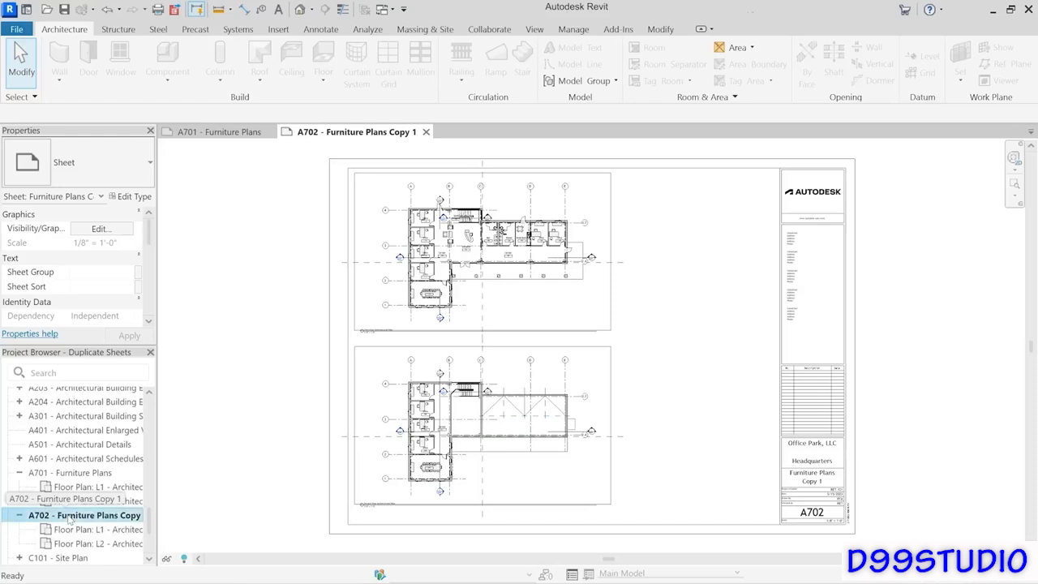
# Change the duplicated sheet's number to A801 and its name to Power Plans.
pyautogui.rightClick(70, 517)
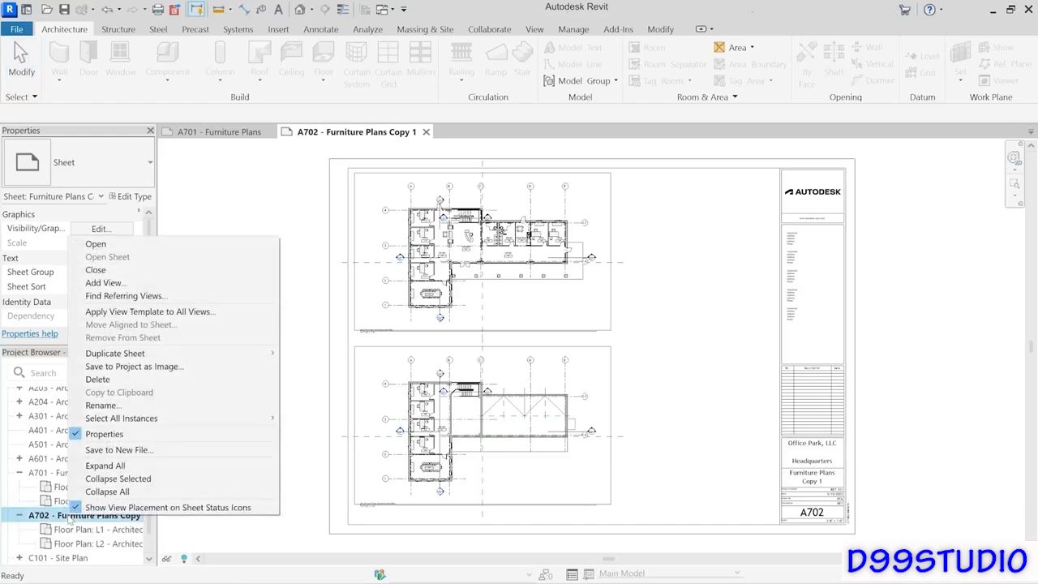
pyautogui.click(108, 406)
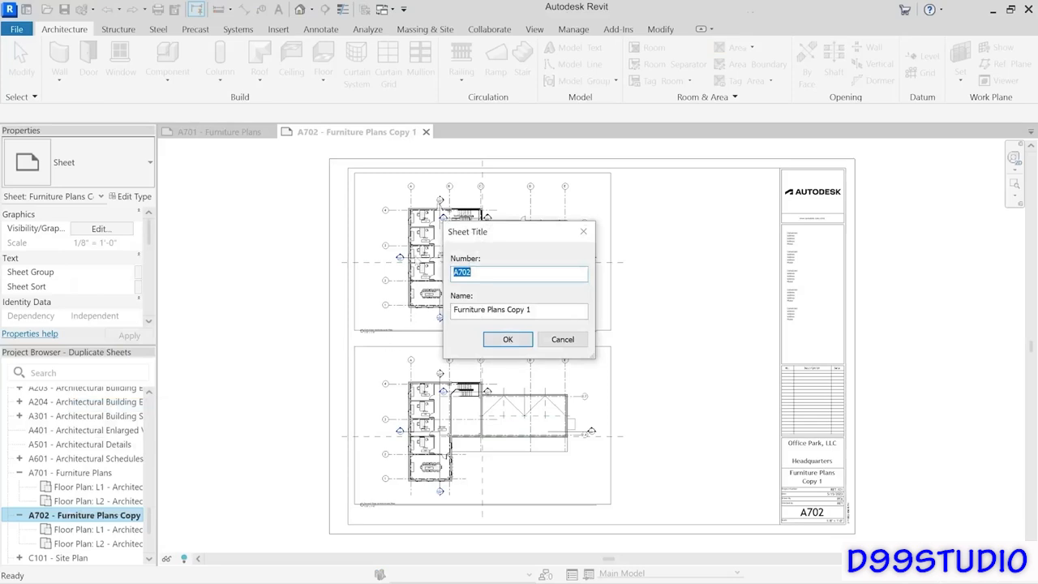
pyautogui.moveTo(456, 272); pyautogui.dragTo(488, 272)
pyautogui.write('801')
pyautogui.moveTo(504, 310); pyautogui.dragTo(589, 314)
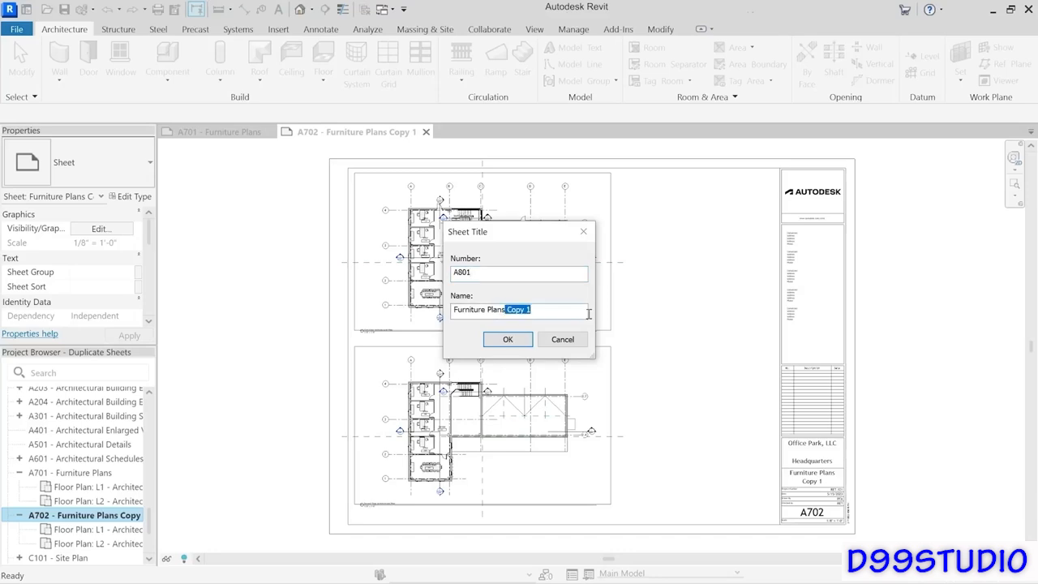
pyautogui.press('BackSpace')
pyautogui.doubleClick(467, 311)
pyautogui.write('Power Plans')
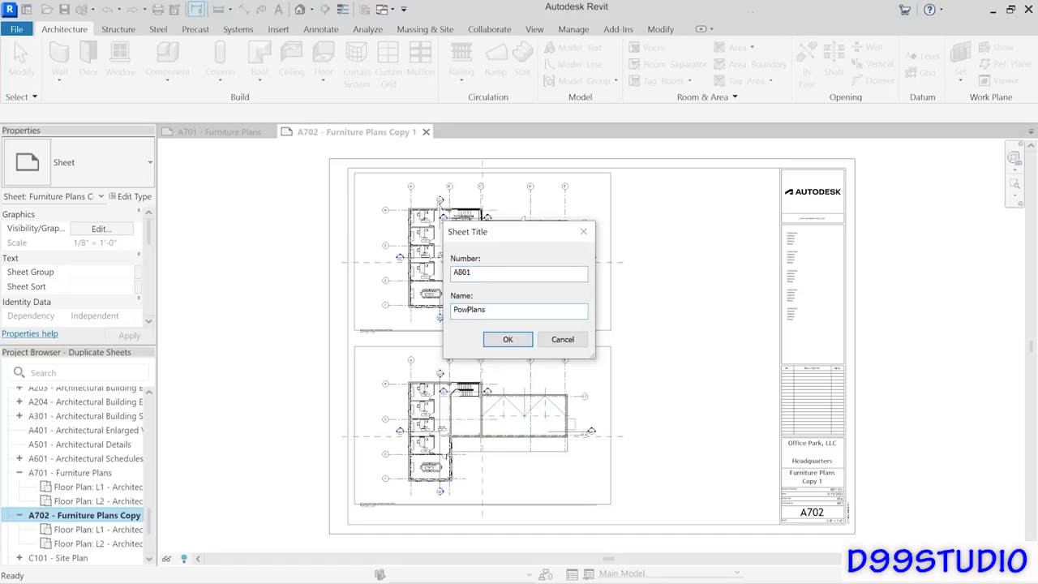
pyautogui.click(506, 340)
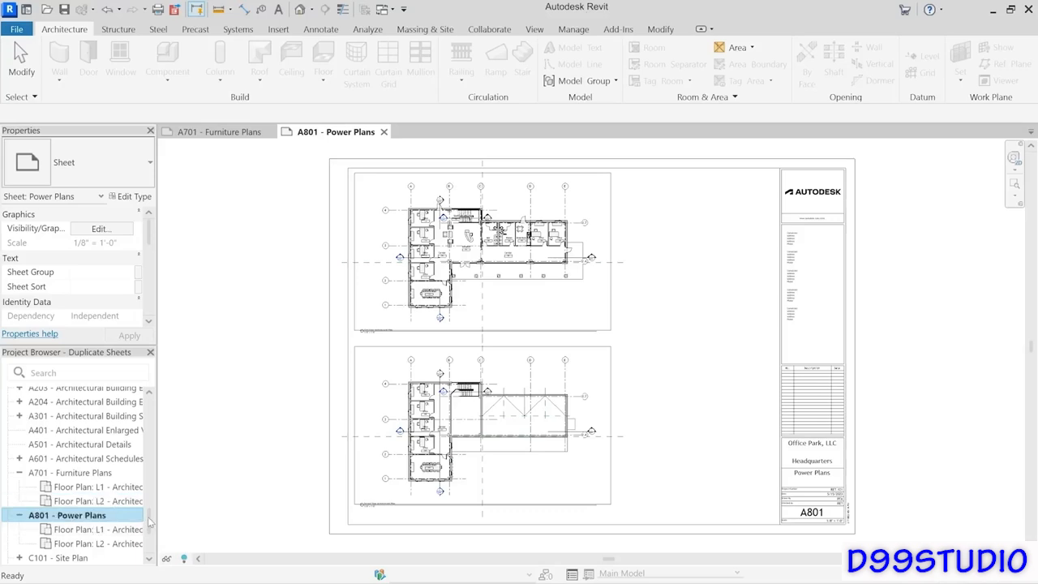
# Review the L1 - Architectural (Power) plan and delete it together with the L2 - Architectural (Power) view from the project.
pyautogui.moveTo(149, 523); pyautogui.dragTo(169, 406)
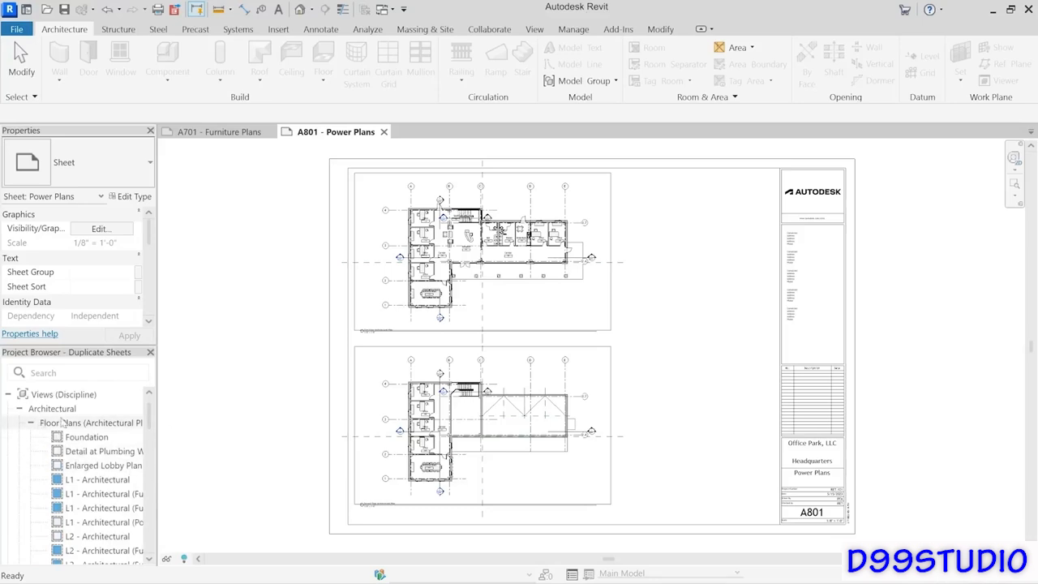
pyautogui.scroll(-2, 74, 462)
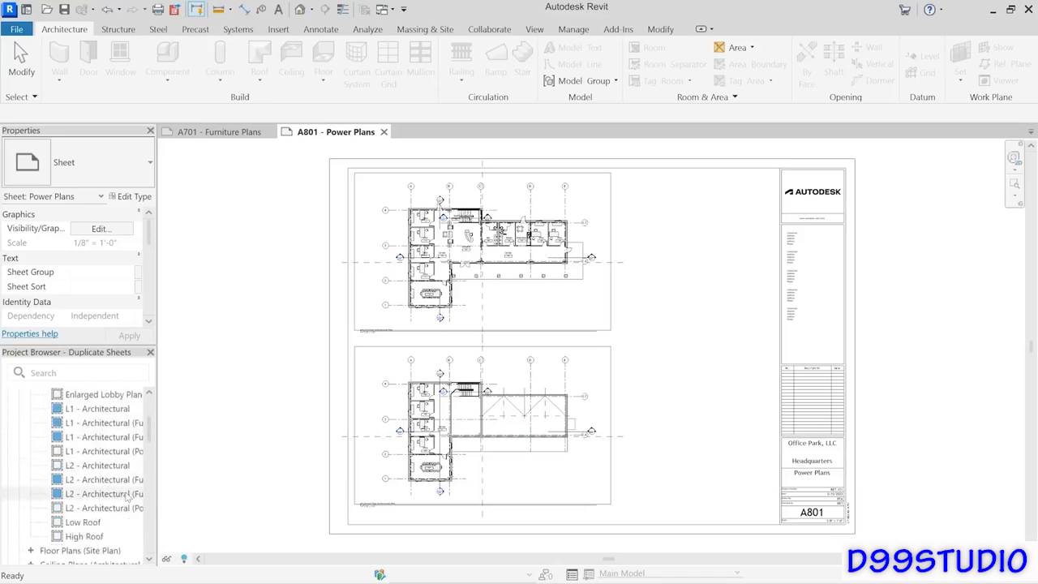
pyautogui.click(97, 451)
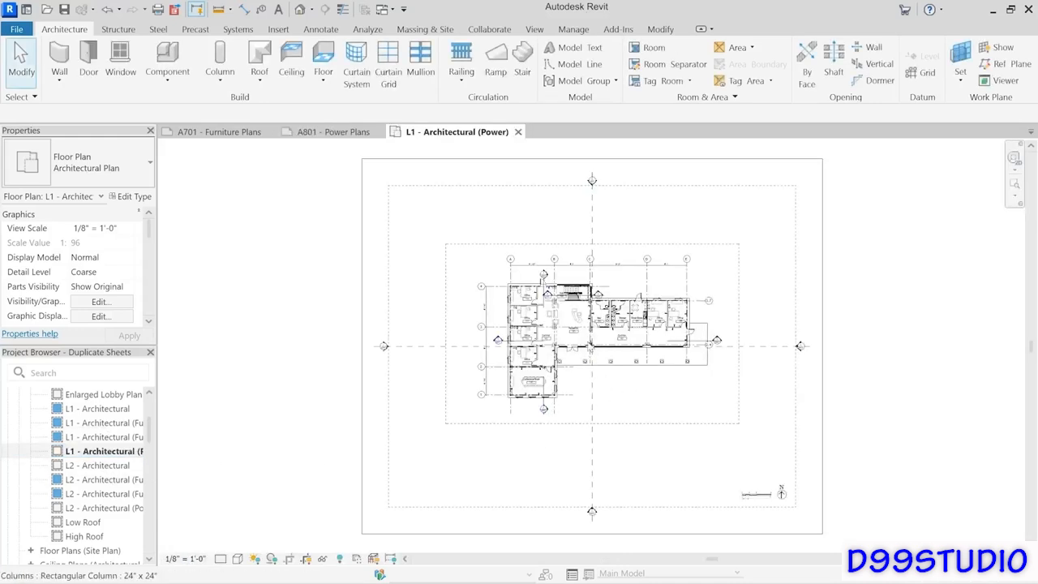
pyautogui.scroll(5, 589, 340)
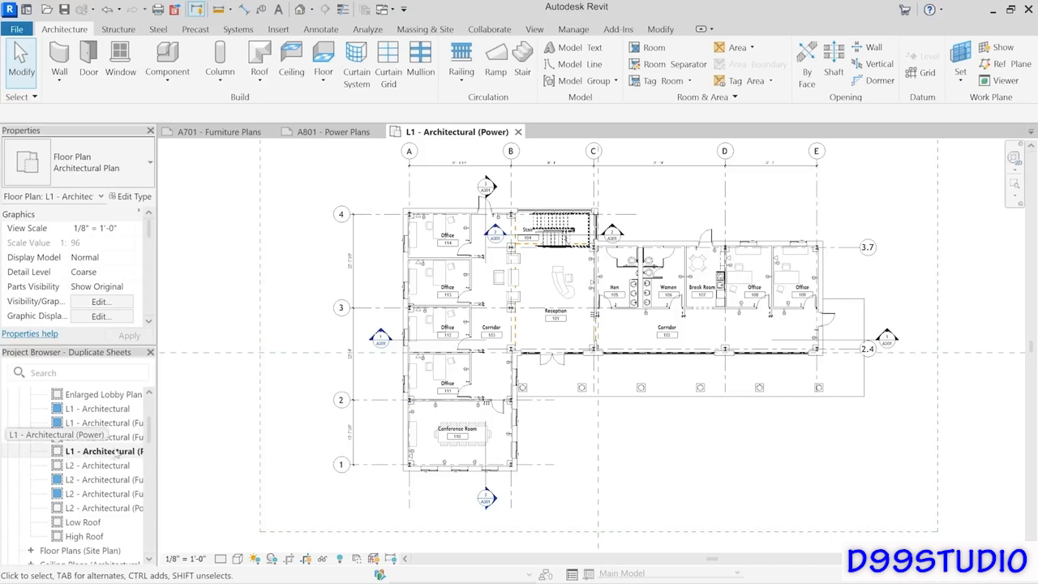
pyautogui.keyDown('ctrl'); pyautogui.click(63, 508); pyautogui.keyUp('ctrl')
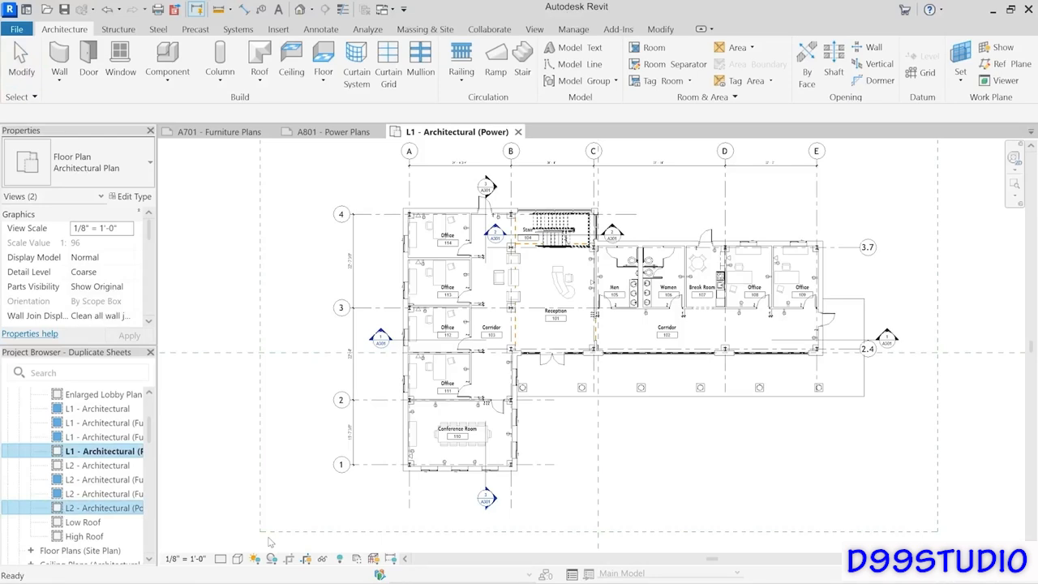
pyautogui.press('Delete')
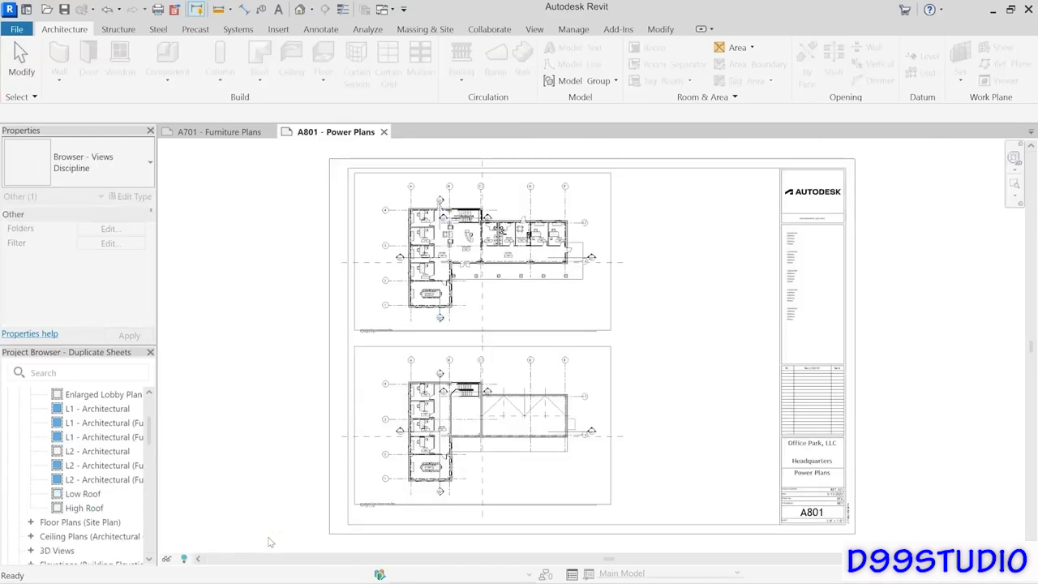
# Rename the L1 - Architectural (Furniture) Copy 1 floor plan as L1 - Architectural (Power).
pyautogui.click(96, 440)
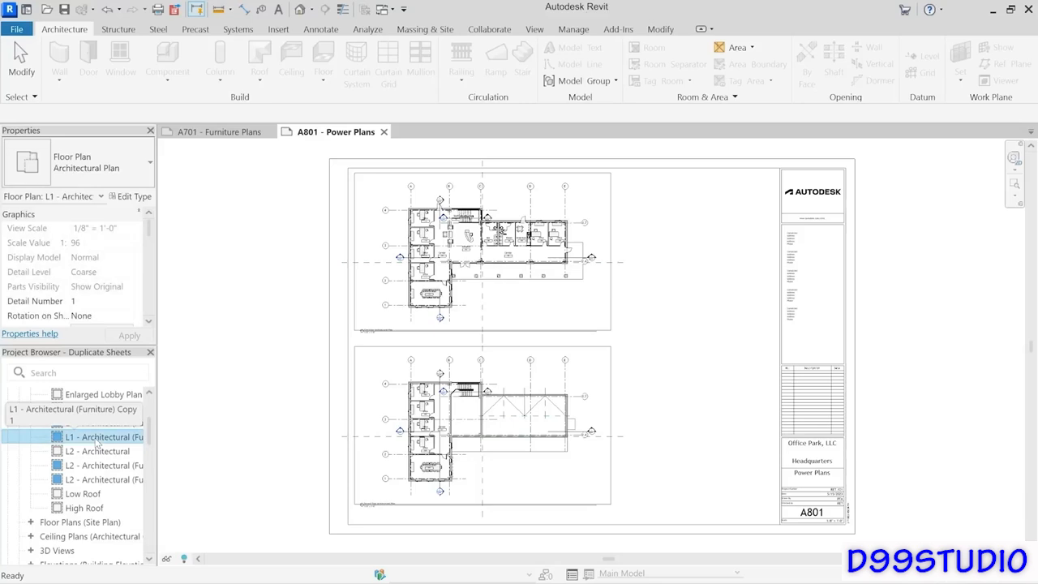
pyautogui.rightClick(97, 442)
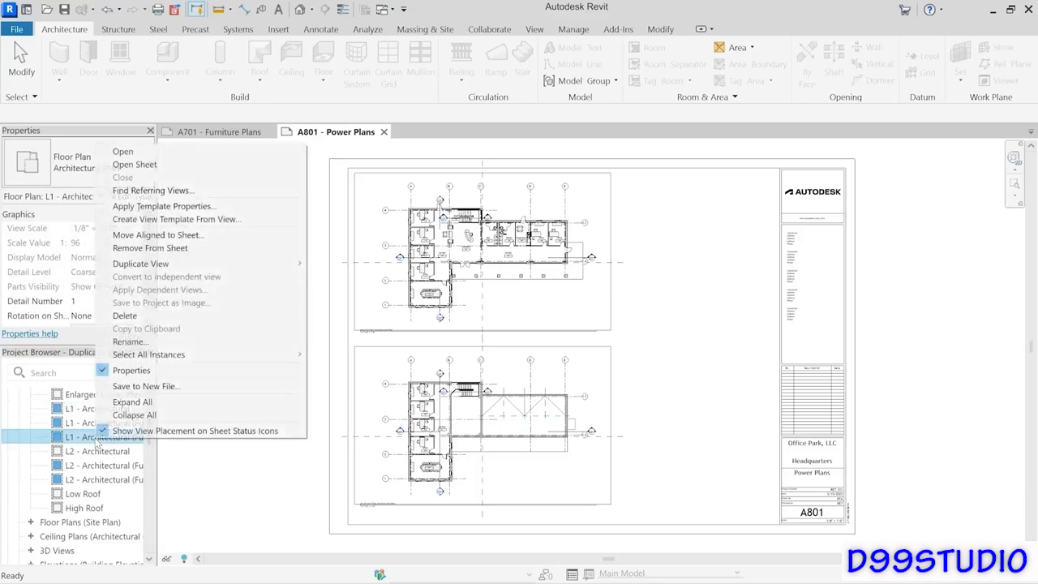
pyautogui.click(122, 341)
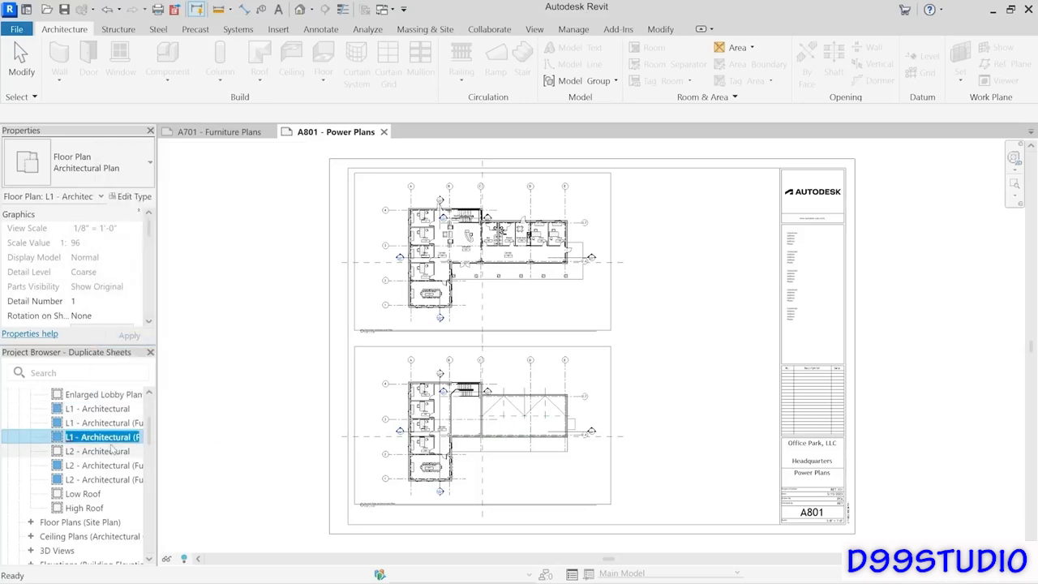
pyautogui.press('End')
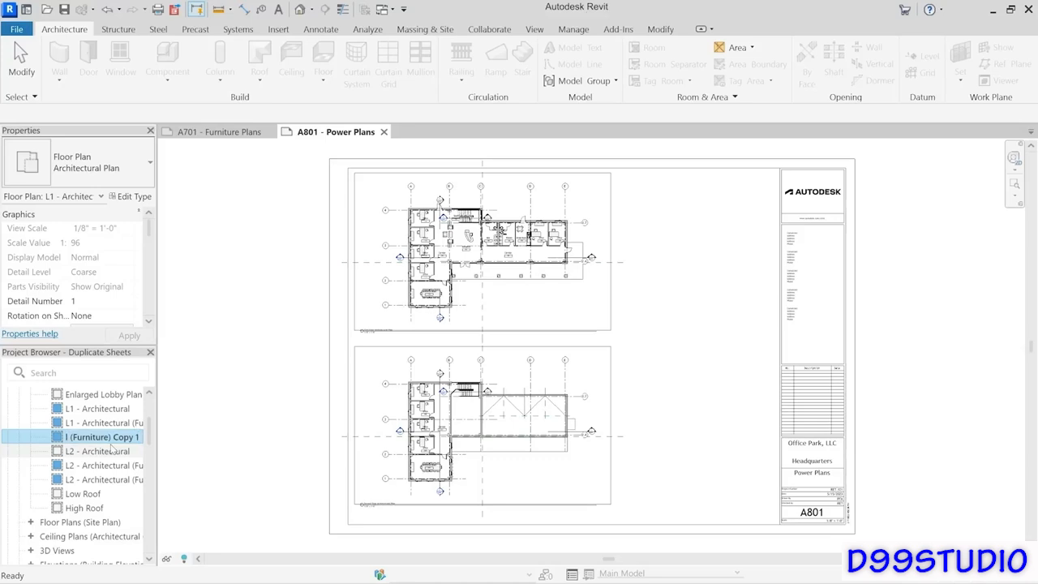
pyautogui.press('BackSpace')
pyautogui.press('BackSpace')
pyautogui.press('BackSpace')
pyautogui.press('BackSpace')
pyautogui.press('BackSpace')
pyautogui.press('BackSpace')
pyautogui.press('BackSpace')
pyautogui.press('BackSpace')
pyautogui.press('BackSpace')
pyautogui.press('BackSpace')
pyautogui.press('BackSpace')
pyautogui.press('Home')
pyautogui.press('BackSpace')
pyautogui.write('Power)')
pyautogui.press('Return')
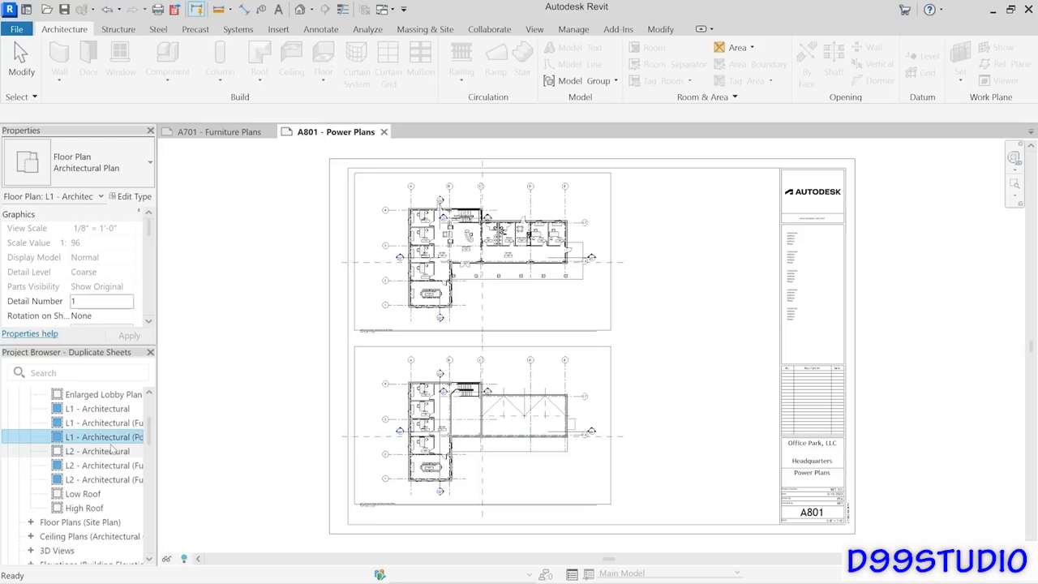
# Rename the L2 - Architectural (Furniture) Copy 1 floor plan as L2 - Architectural (Power).
pyautogui.rightClick(126, 479)
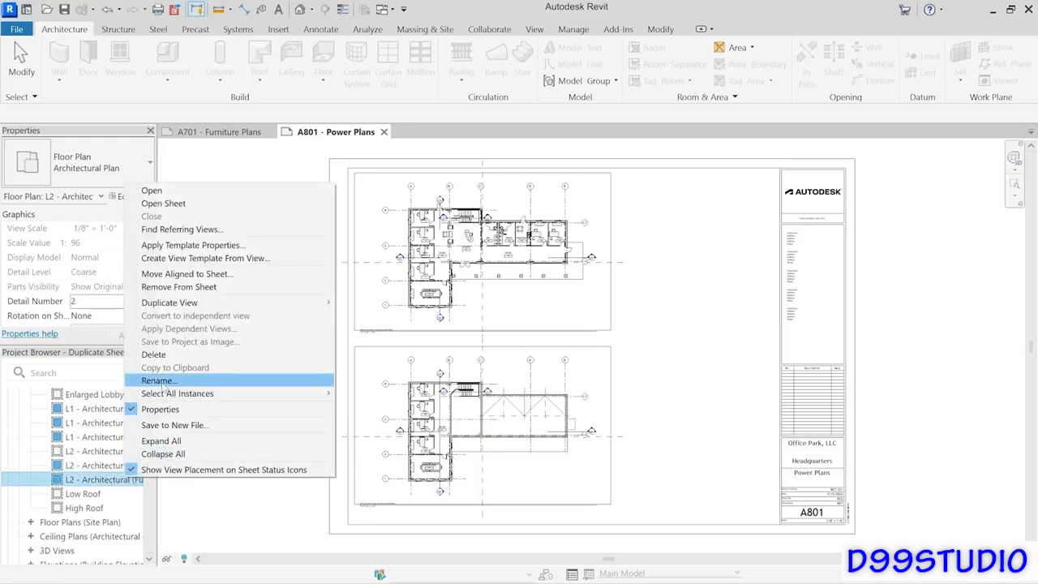
pyautogui.click(161, 380)
pyautogui.press('End')
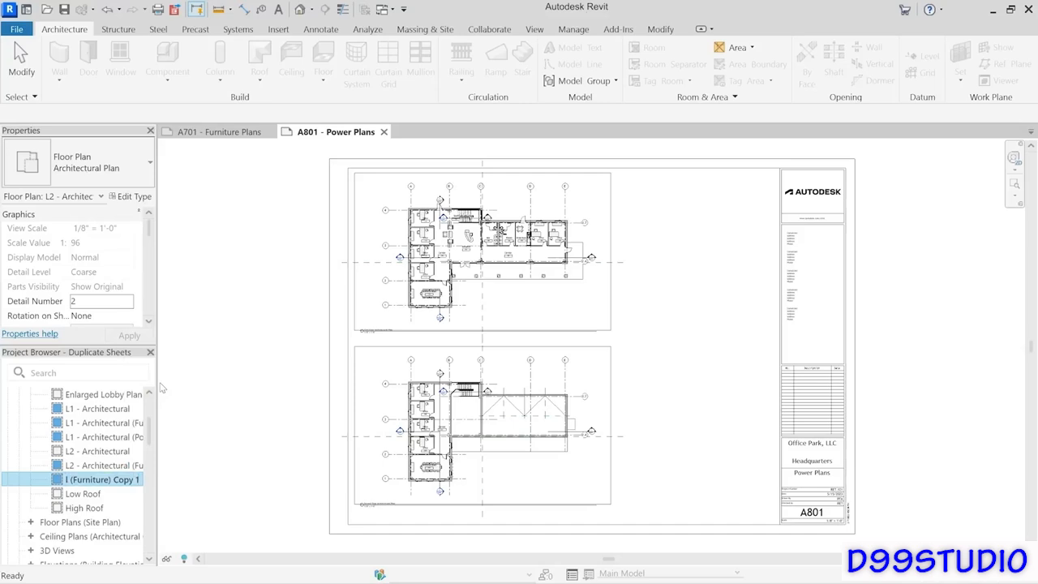
pyautogui.press('BackSpace')
pyautogui.press('BackSpace')
pyautogui.press('BackSpace')
pyautogui.press('BackSpace')
pyautogui.press('BackSpace')
pyautogui.press('BackSpace')
pyautogui.press('BackSpace')
pyautogui.press('BackSpace')
pyautogui.press('BackSpace')
pyautogui.press('BackSpace')
pyautogui.press('BackSpace')
pyautogui.press('BackSpace')
pyautogui.press('BackSpace')
pyautogui.press('BackSpace')
pyautogui.press('BackSpace')
pyautogui.press('BackSpace')
pyautogui.press('BackSpace')
pyautogui.write('Power)')
pyautogui.press('Return')
# Assign the Typ Power Plan view template to both floor plan views placed on sheet A801 - Power Plans.
pyautogui.moveTo(152, 434); pyautogui.dragTo(151, 539)
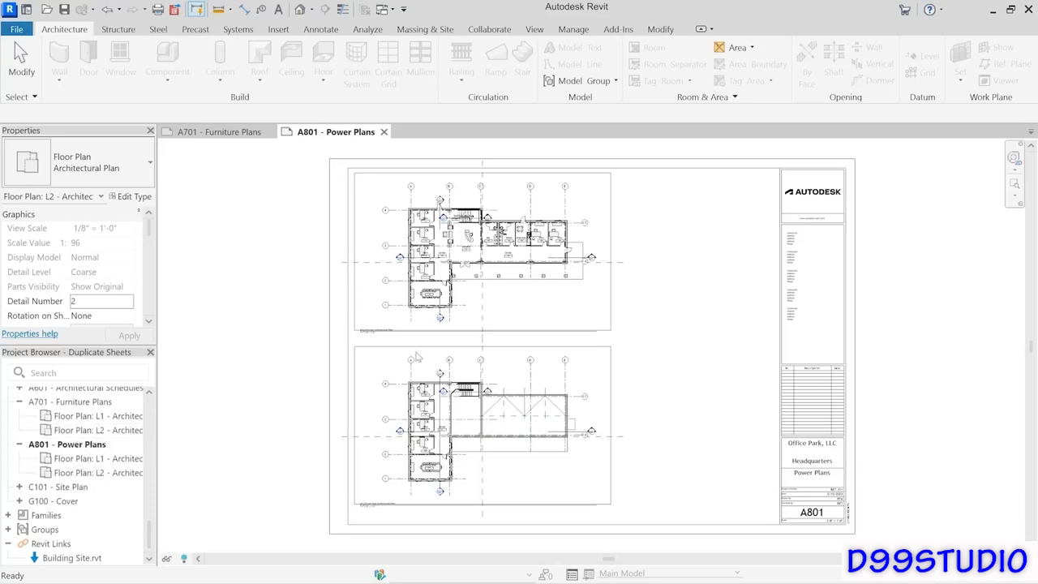
pyautogui.scroll(6, 416, 357)
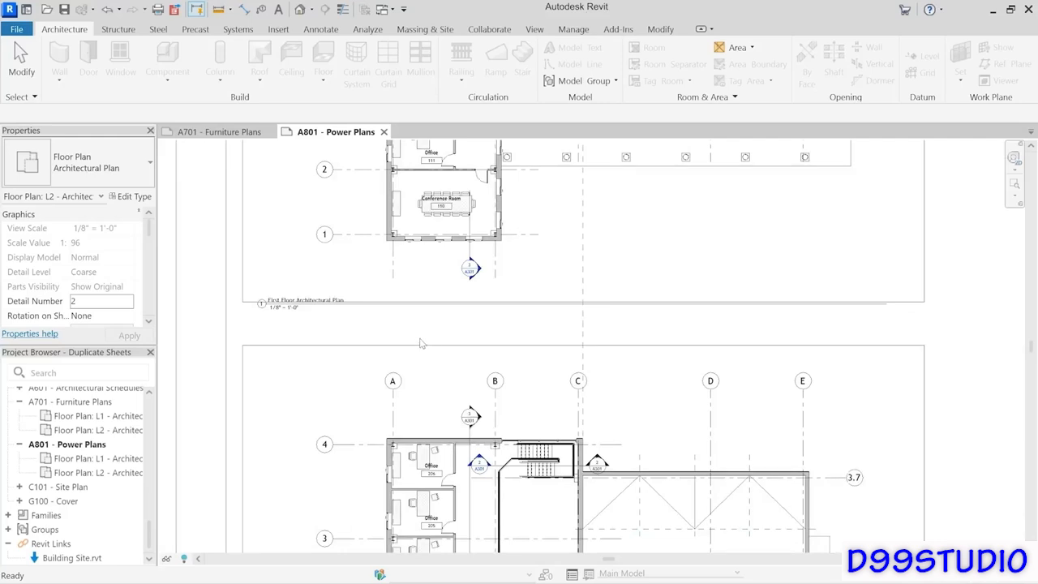
pyautogui.click(84, 464)
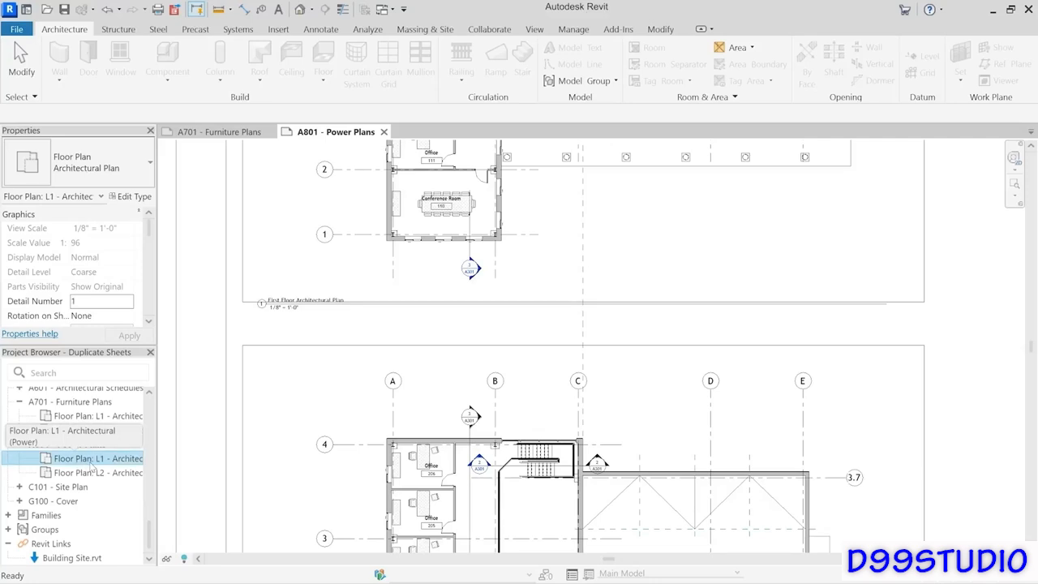
pyautogui.keyDown('shift'); pyautogui.click(93, 472); pyautogui.keyUp('shift')
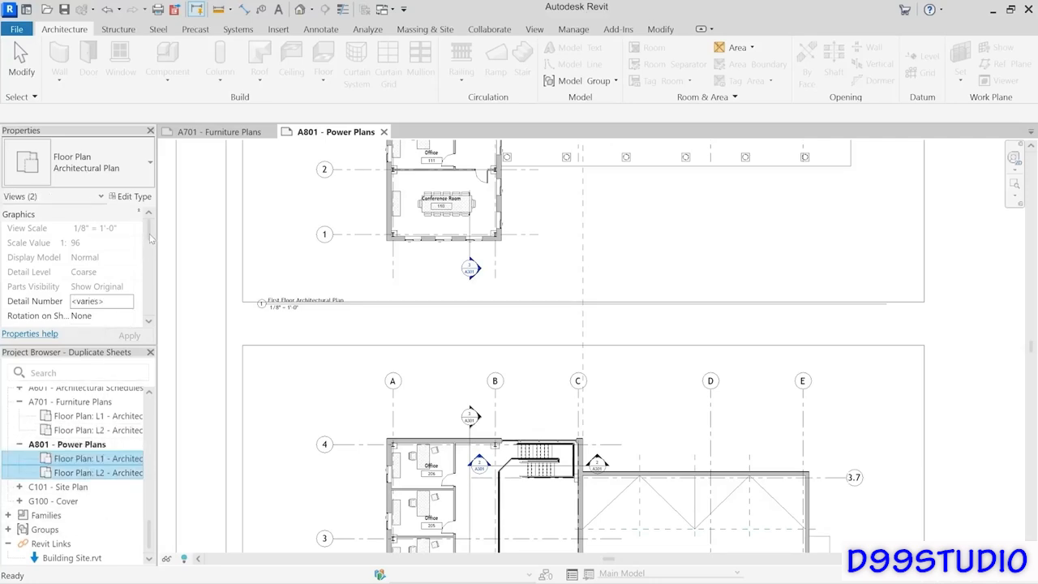
pyautogui.moveTo(148, 229); pyautogui.dragTo(150, 243)
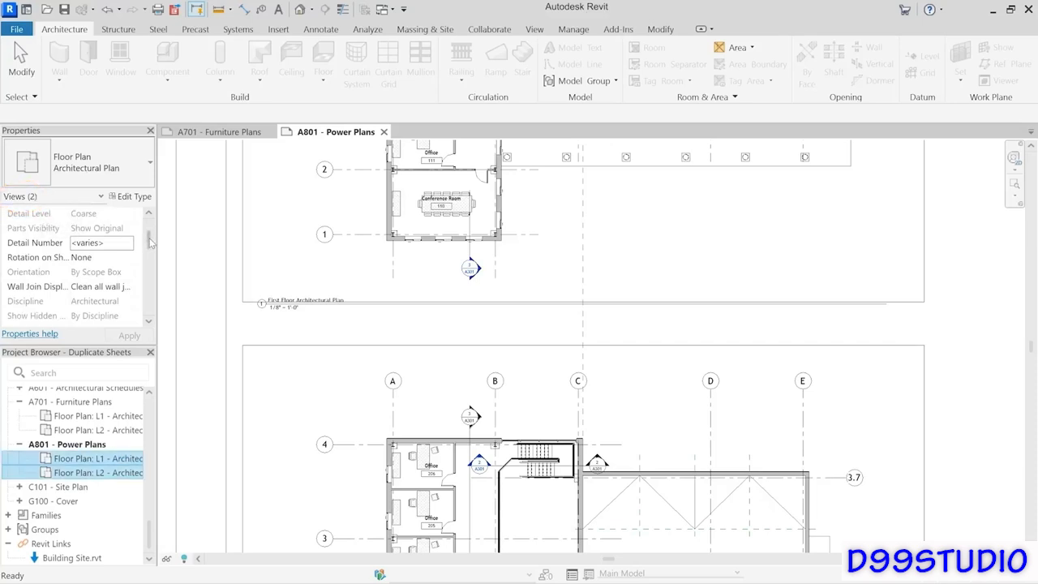
pyautogui.moveTo(151, 238); pyautogui.dragTo(154, 286)
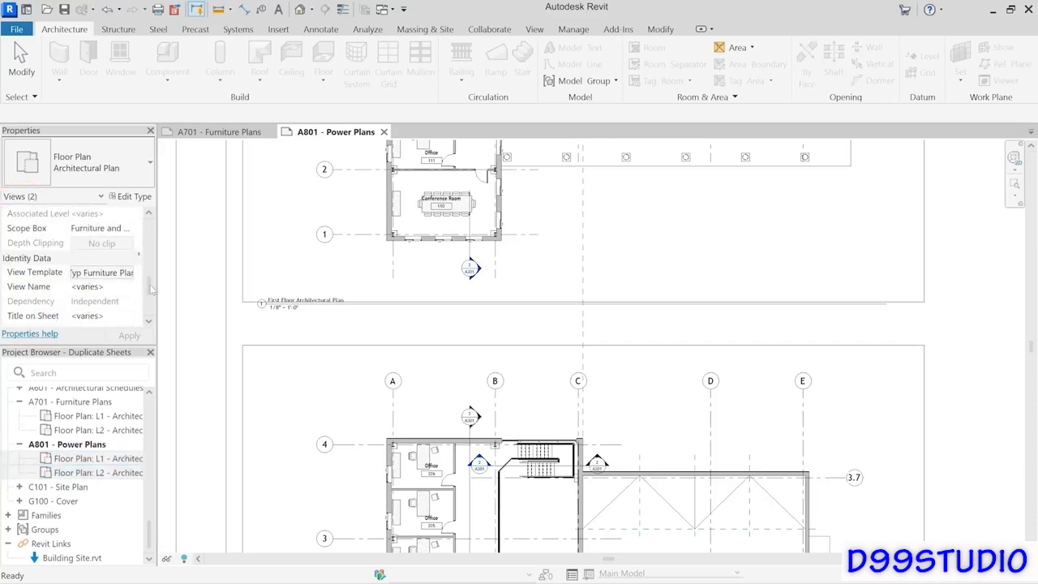
pyautogui.click(101, 273)
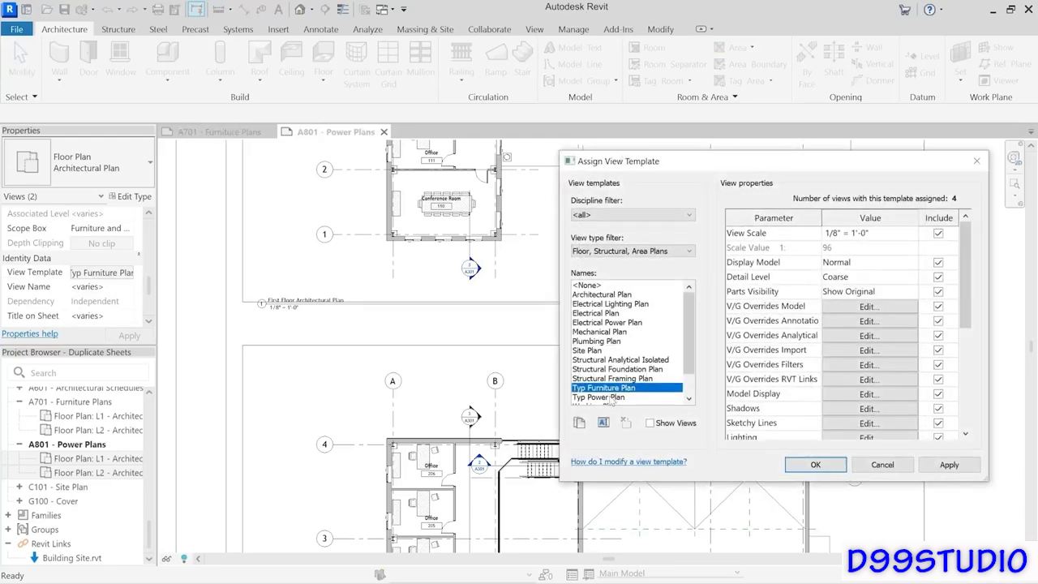
pyautogui.click(614, 397)
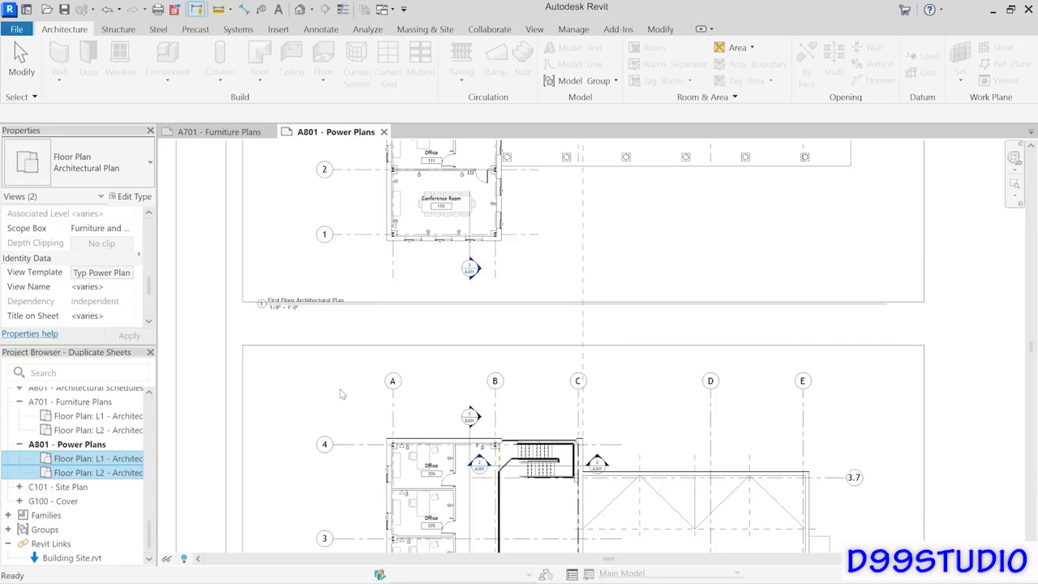
pyautogui.scroll(-4, 597, 324)
pyautogui.click(598, 324)
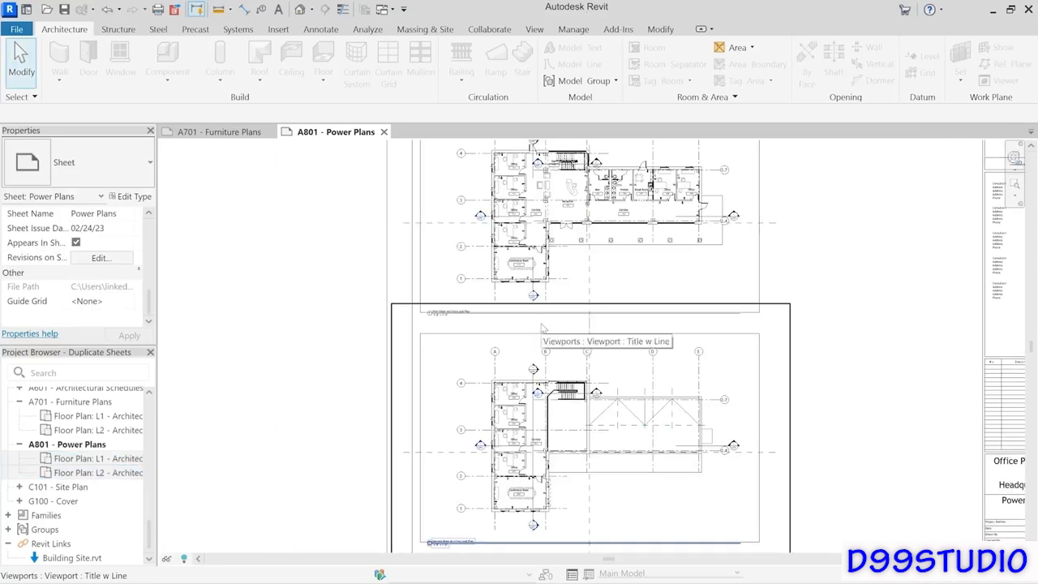
pyautogui.scroll(-1, 532, 335)
pyautogui.moveTo(533, 335); pyautogui.dragTo(451, 354, button='middle')
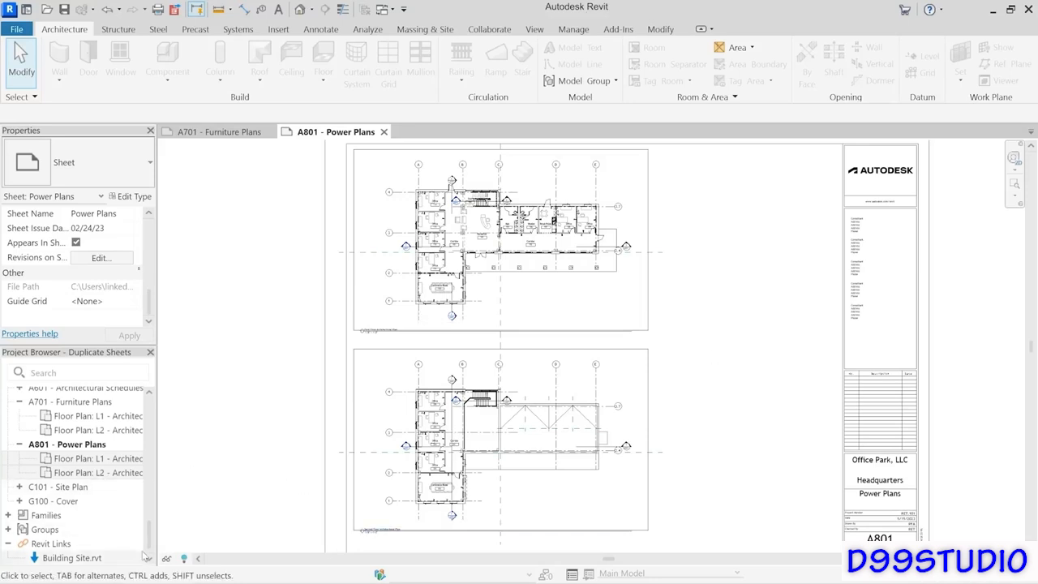
# Open the L1 - Architectural and L2 - Architectural floor plans to compare their layouts, and close both views.
pyautogui.moveTo(149, 534); pyautogui.dragTo(158, 408)
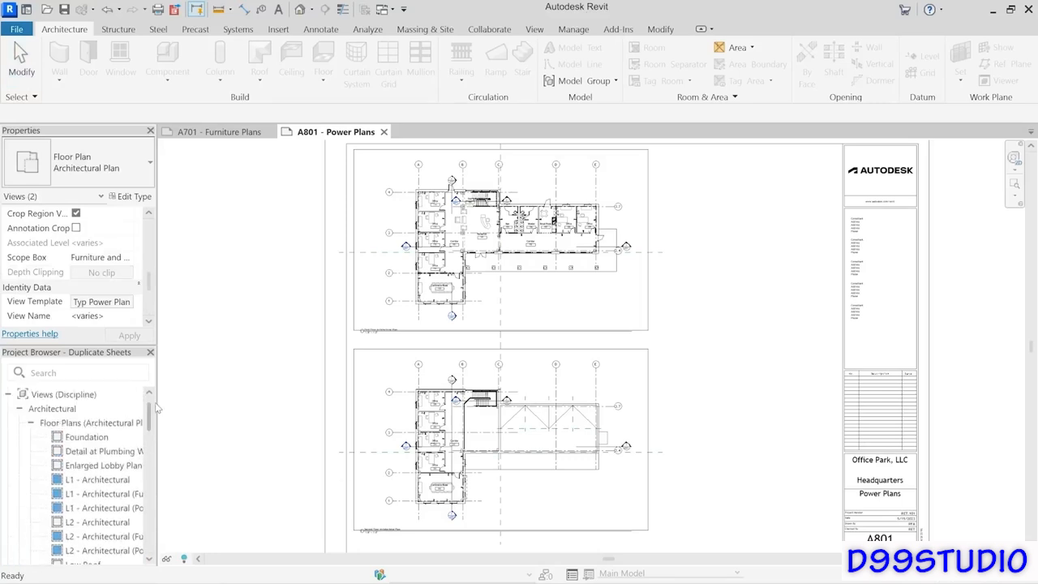
pyautogui.click(112, 481)
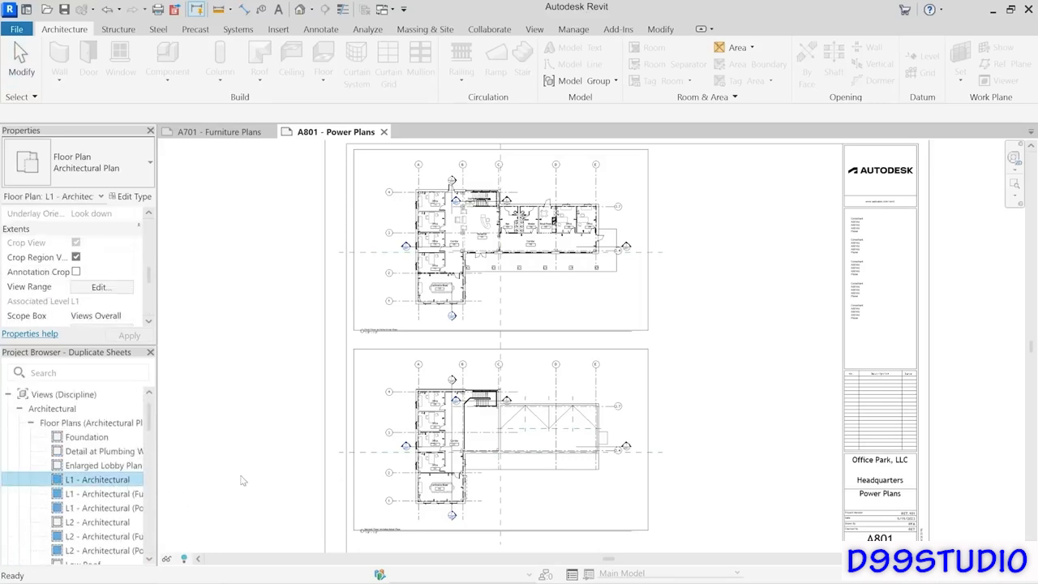
pyautogui.scroll(3, 559, 341)
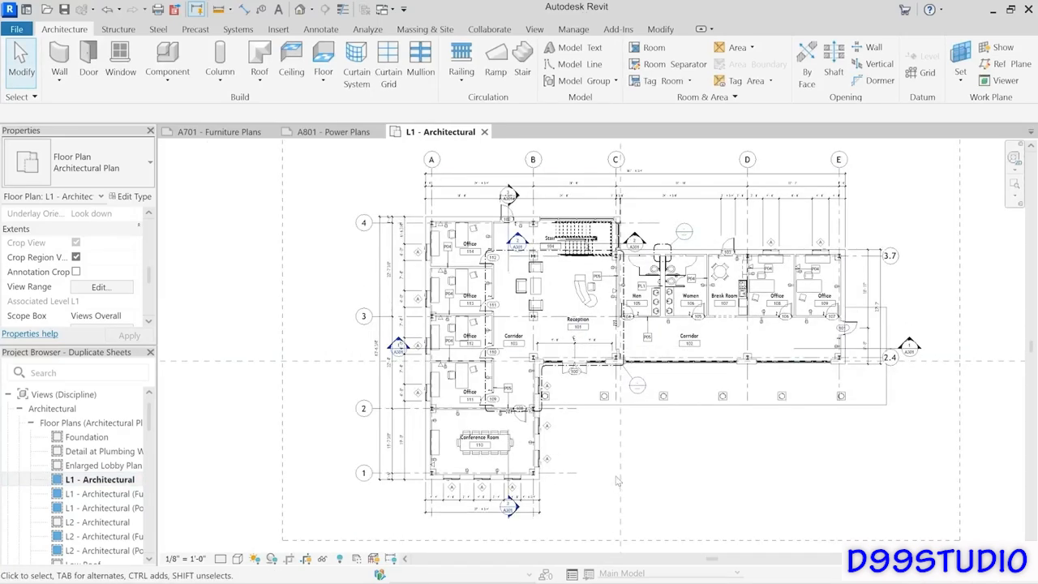
pyautogui.doubleClick(98, 522)
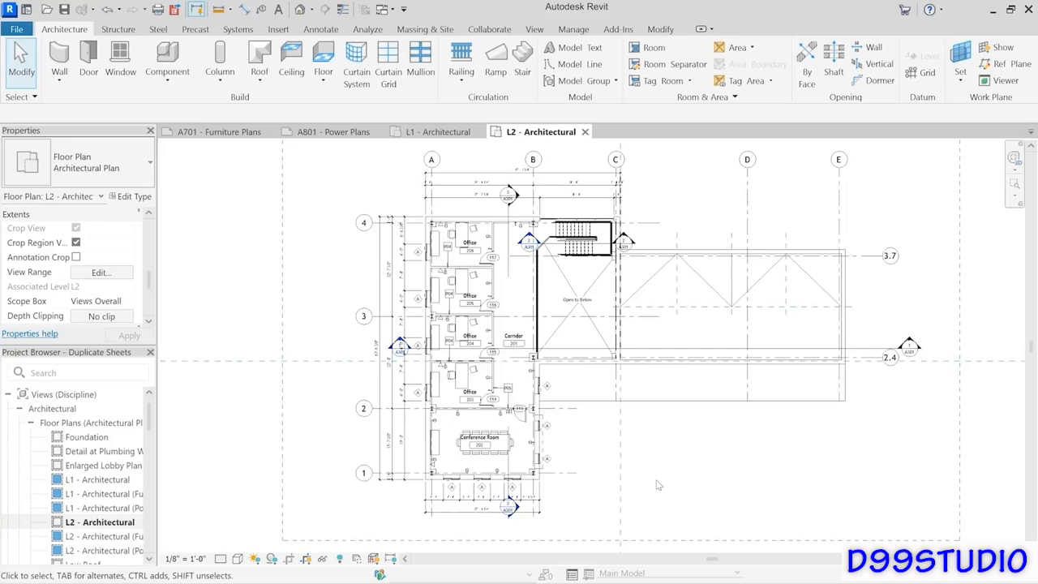
pyautogui.click(585, 132)
pyautogui.click(487, 132)
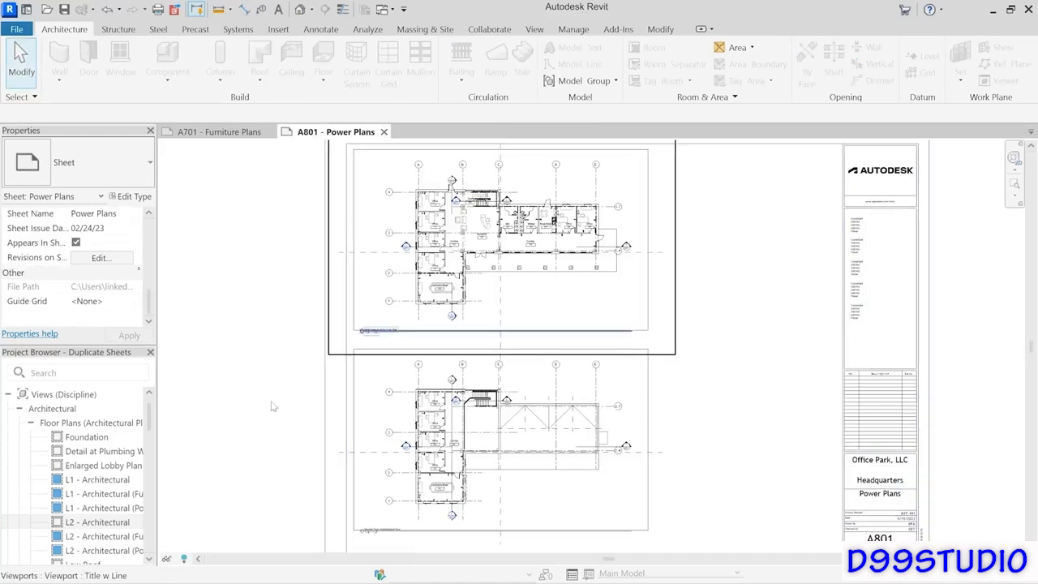
# Duplicate sheet A101 - Architectural Floor Plans with its views, using the plain Duplicate option without detailing.
pyautogui.moveTo(150, 420); pyautogui.dragTo(150, 495)
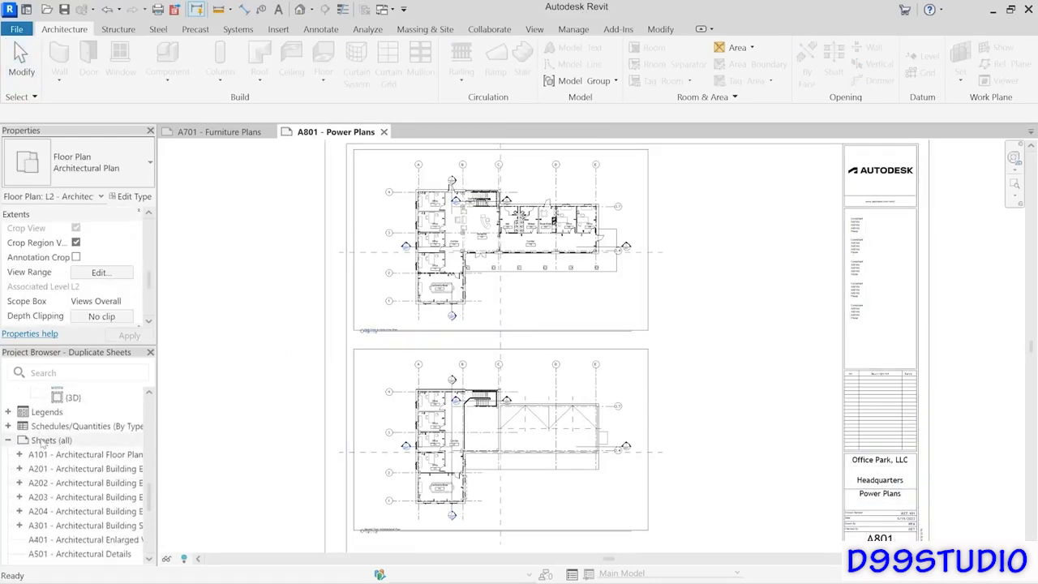
pyautogui.click(65, 459)
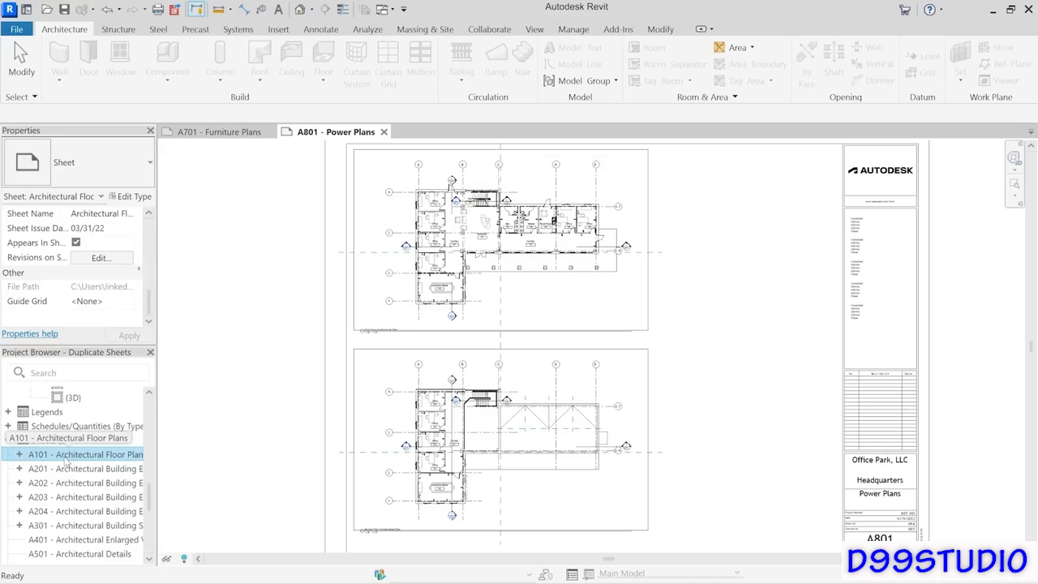
pyautogui.rightClick(65, 462)
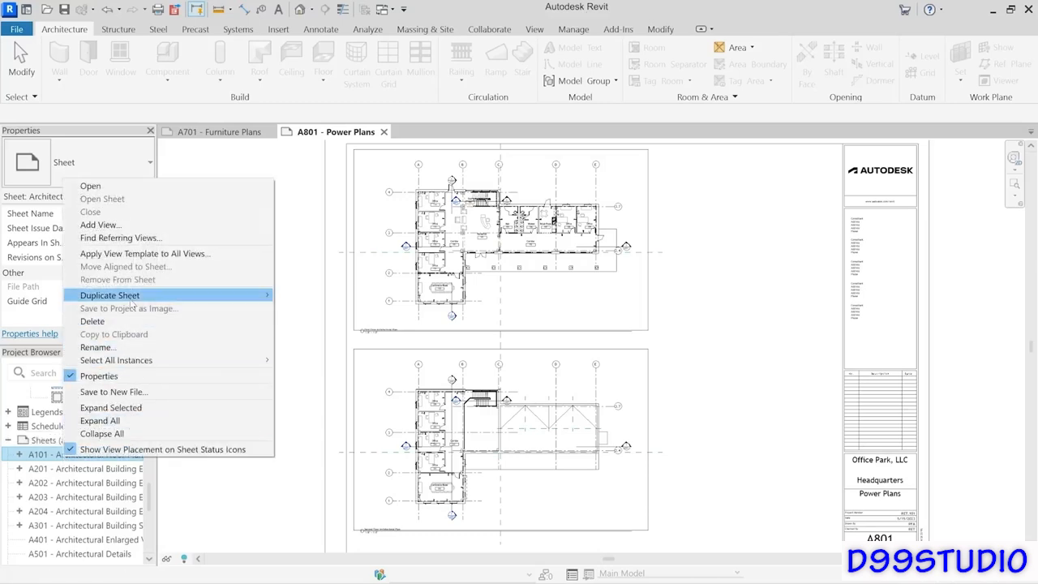
pyautogui.moveTo(132, 300)
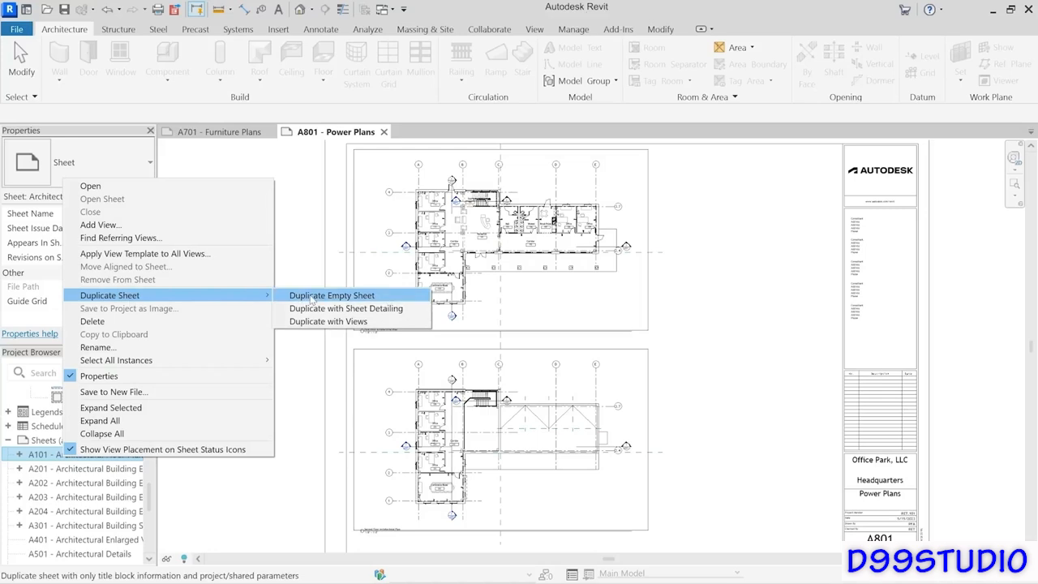
pyautogui.click(308, 323)
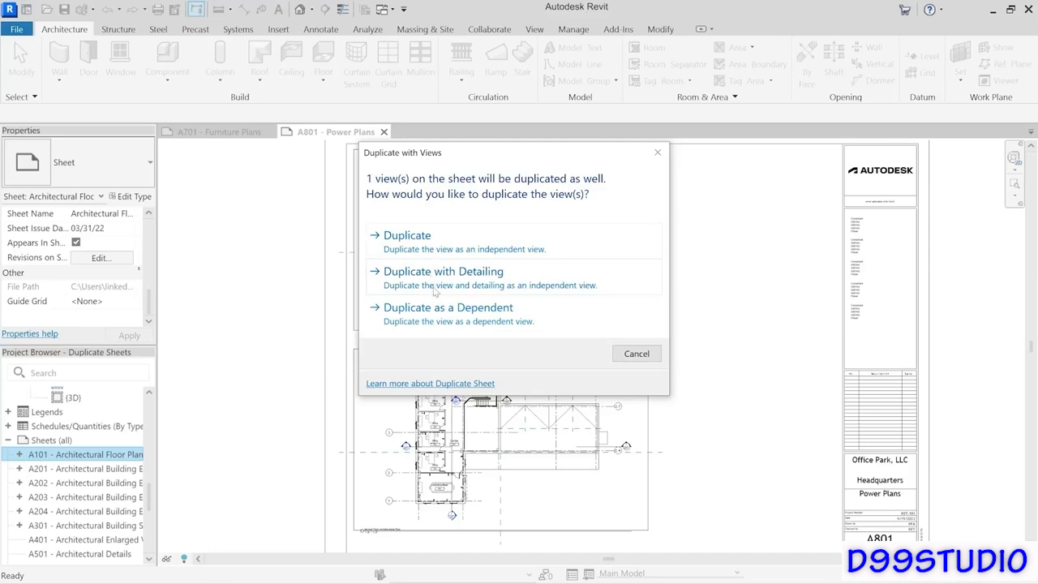
pyautogui.click(439, 248)
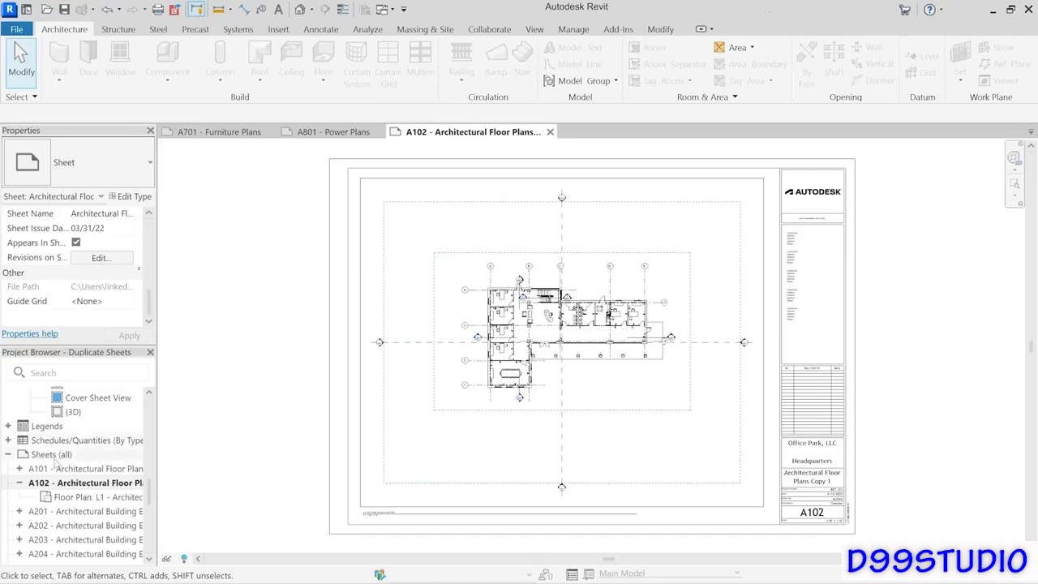
# Rename the duplicated sheet A102 as Architectural Floor Plans.
pyautogui.rightClick(76, 485)
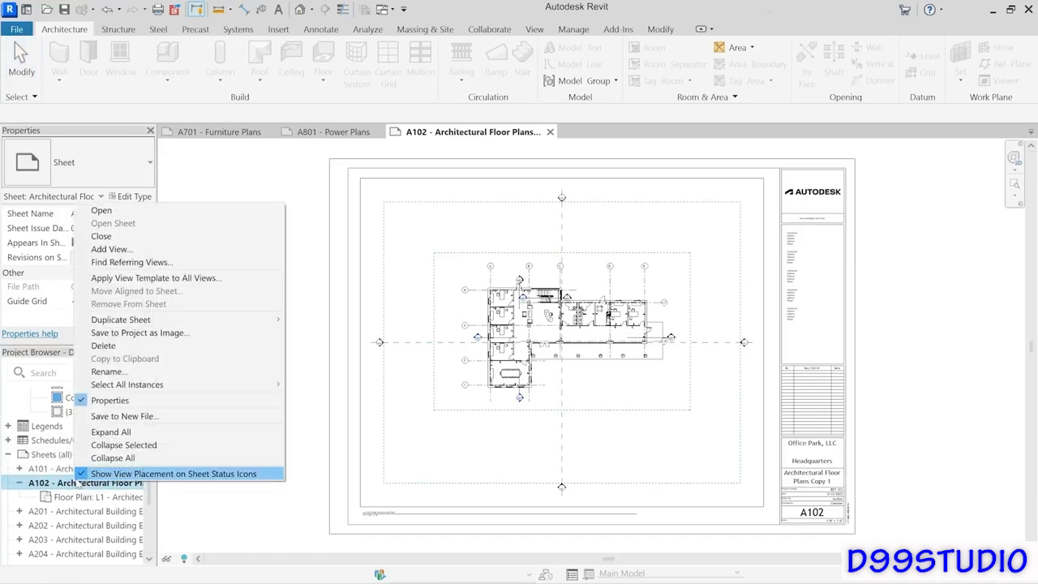
pyautogui.click(106, 371)
pyautogui.moveTo(537, 309); pyautogui.dragTo(594, 313)
pyautogui.press('BackSpace')
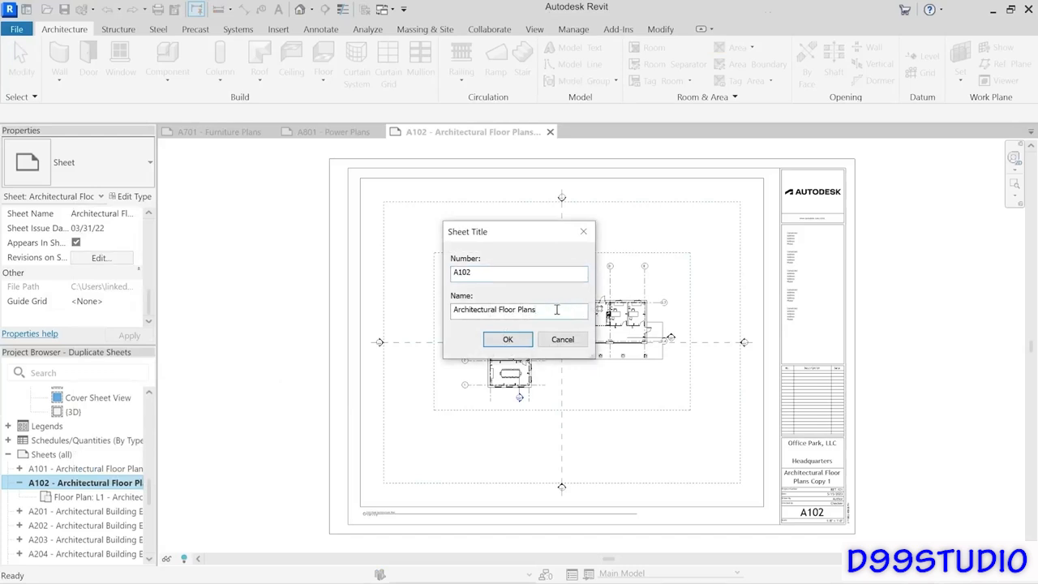
pyautogui.click(517, 340)
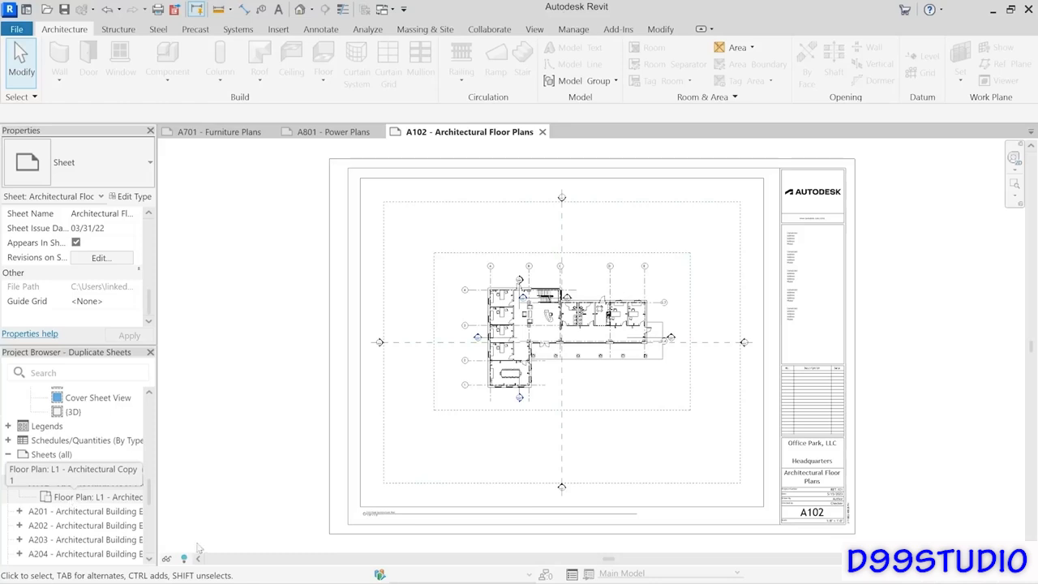
# Swap the viewport on sheet A102 to the L2 - Architectural floor plan, positioned by View Origin, and inspect the result.
pyautogui.click(577, 279)
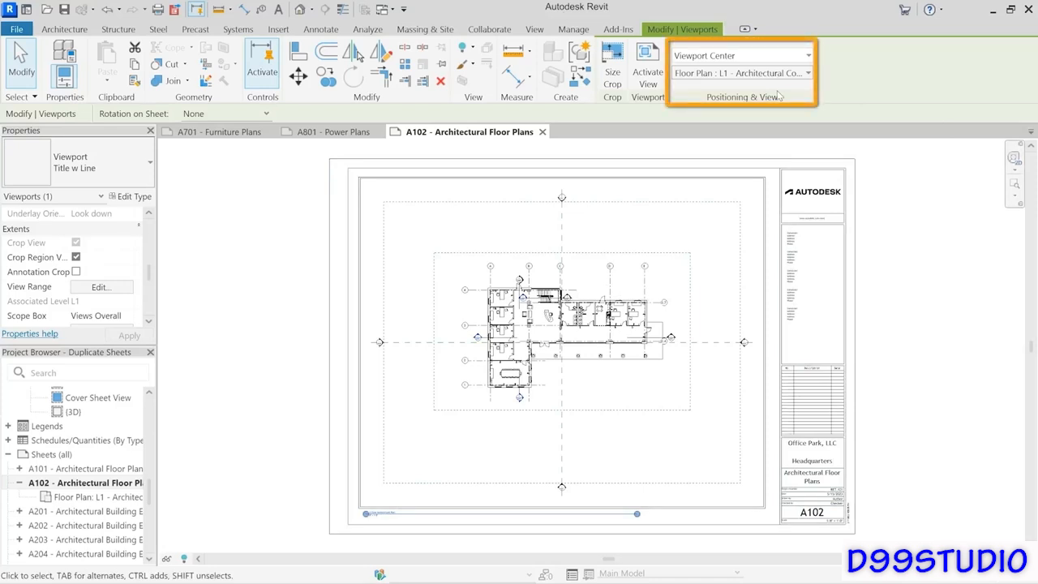
pyautogui.click(742, 56)
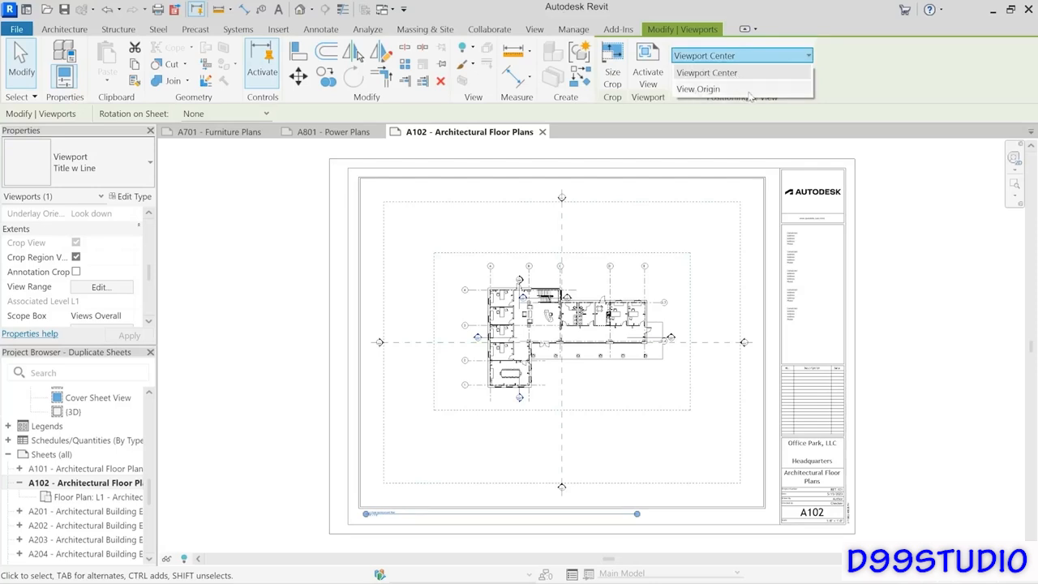
pyautogui.click(707, 89)
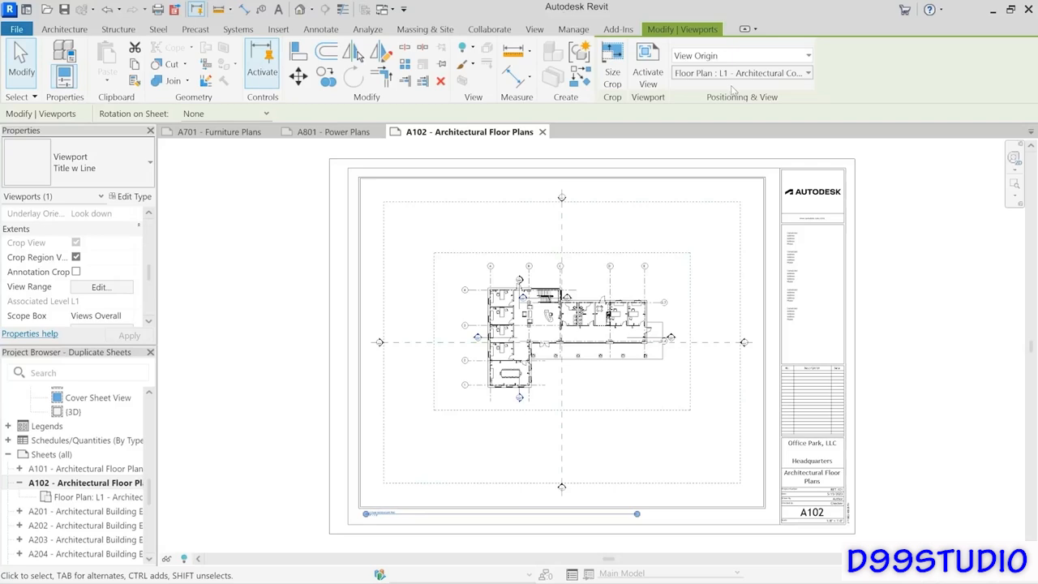
pyautogui.click(740, 74)
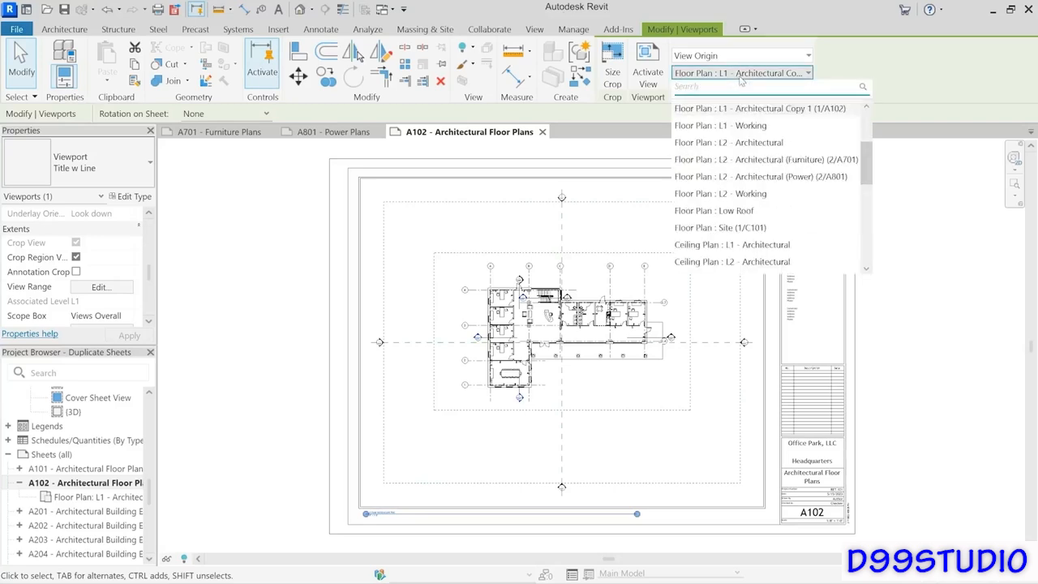
pyautogui.click(747, 145)
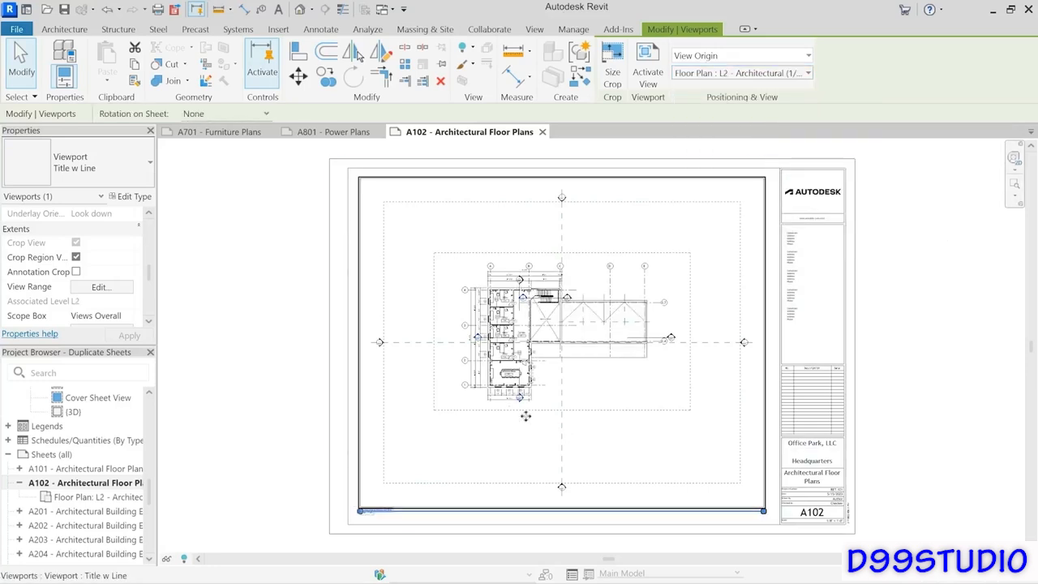
pyautogui.scroll(2, 491, 410)
pyautogui.click(284, 324)
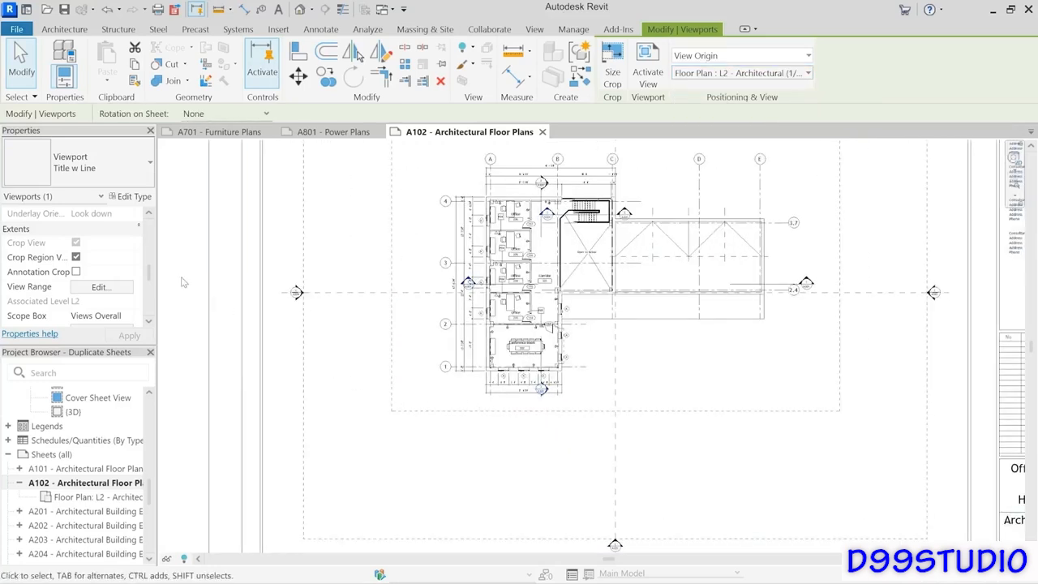
pyautogui.scroll(2, 465, 304)
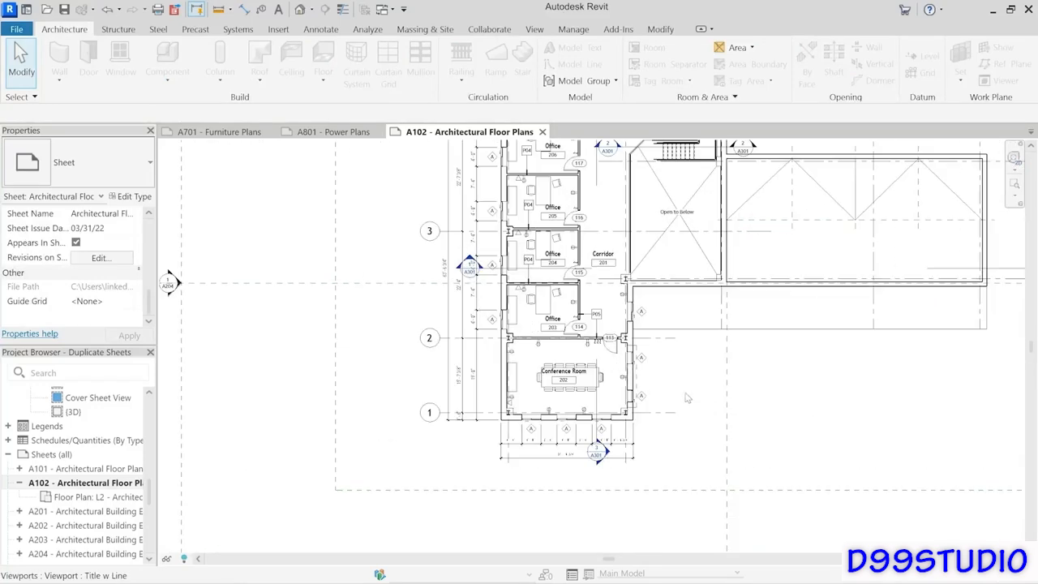
pyautogui.scroll(-3, 679, 303)
pyautogui.moveTo(709, 316); pyautogui.dragTo(587, 377, button='middle')
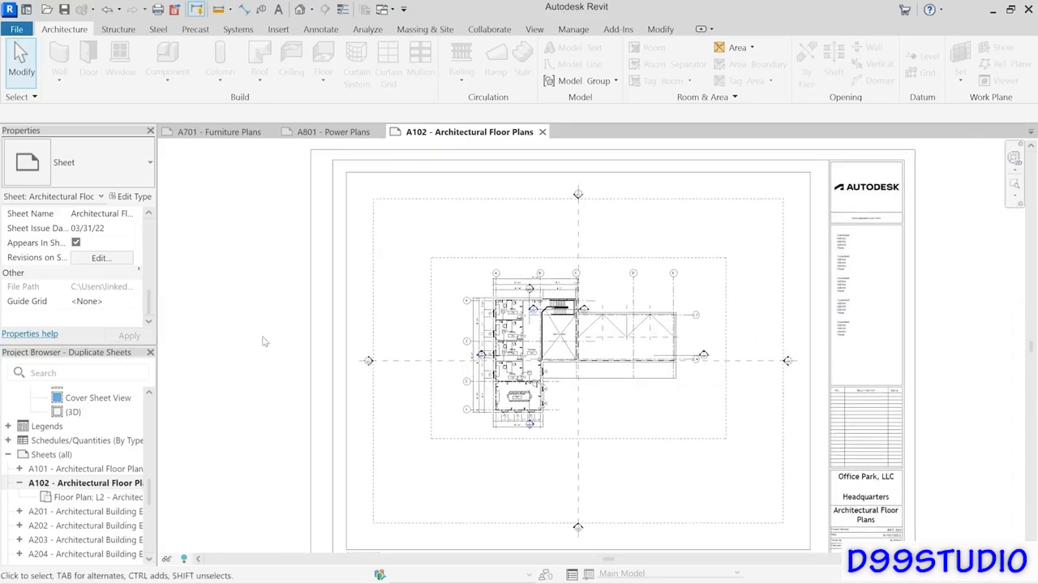
pyautogui.click(77, 468)
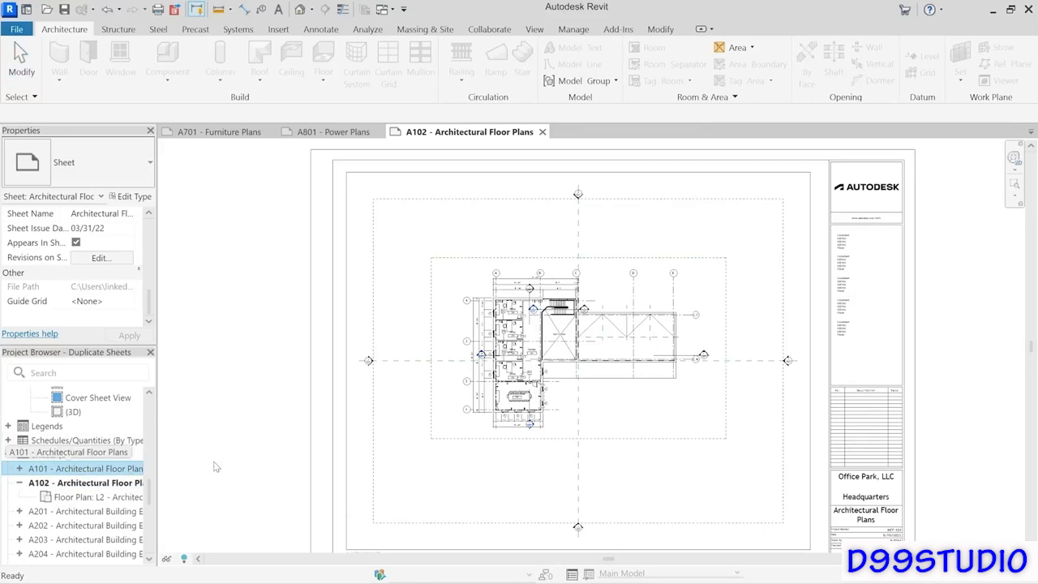
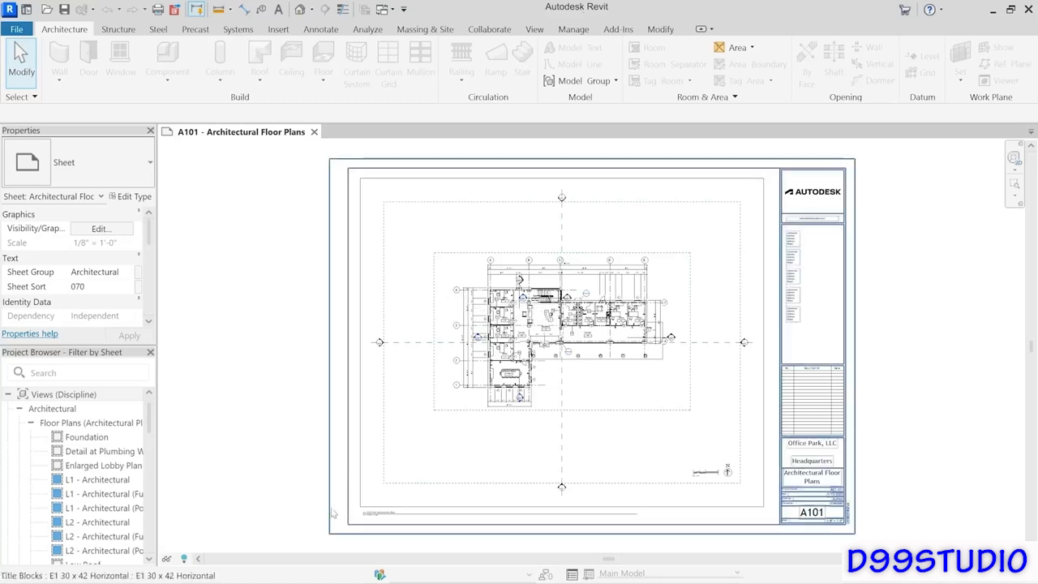
# Open sheets A102 - Architectural Floor Plans and A601 - Architectural Schedules, and examine the door schedule on A601.
pyautogui.click(150, 420)
pyautogui.moveTo(150, 420); pyautogui.dragTo(142, 507)
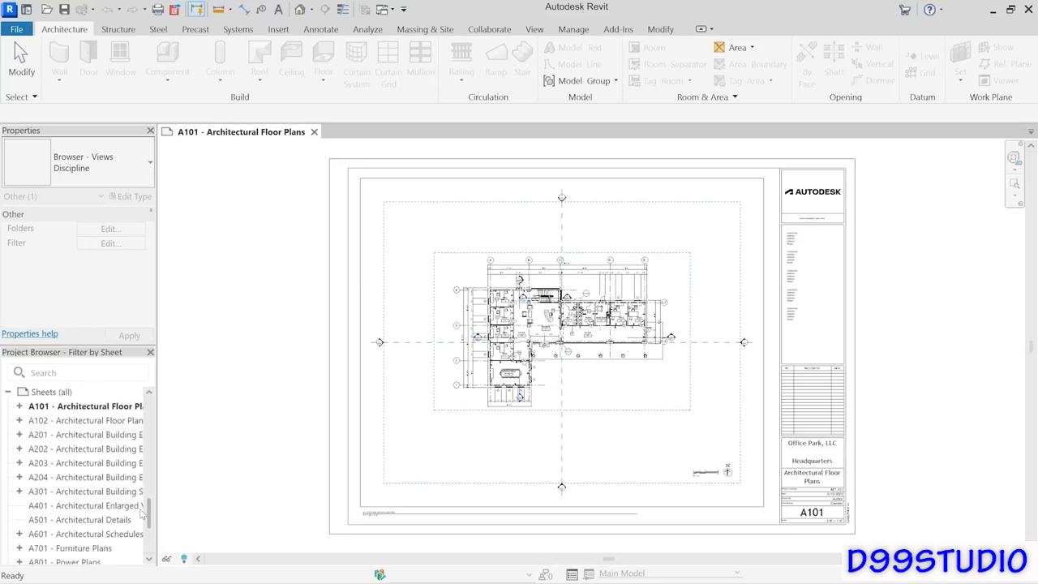
pyautogui.click(45, 420)
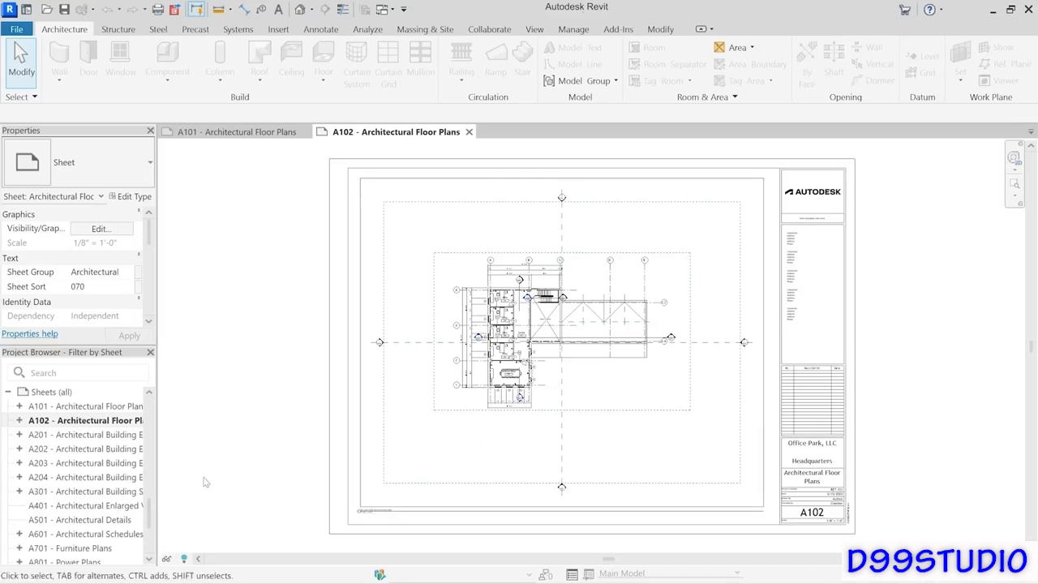
pyautogui.click(50, 533)
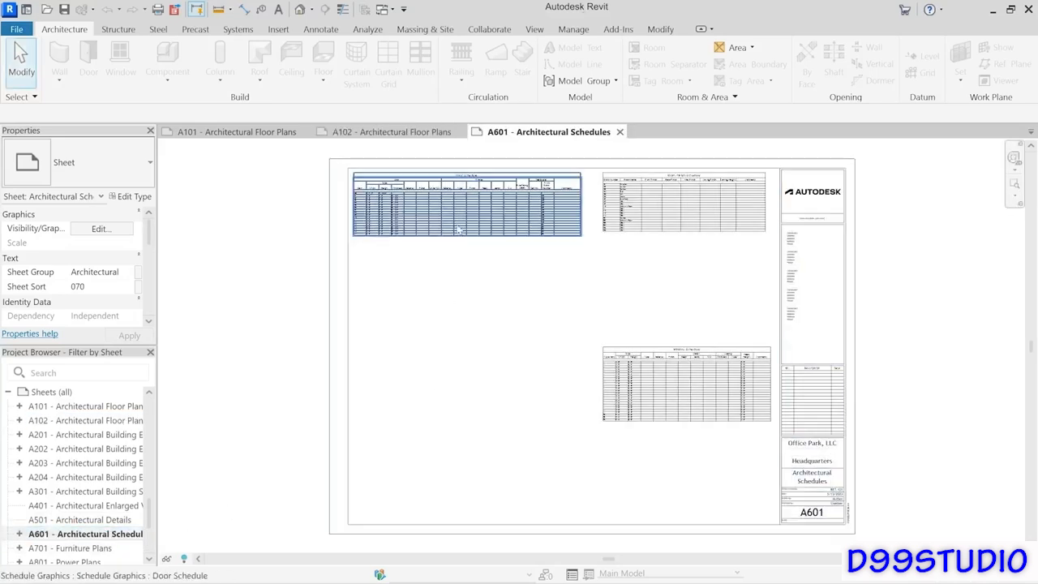
pyautogui.scroll(3, 415, 179)
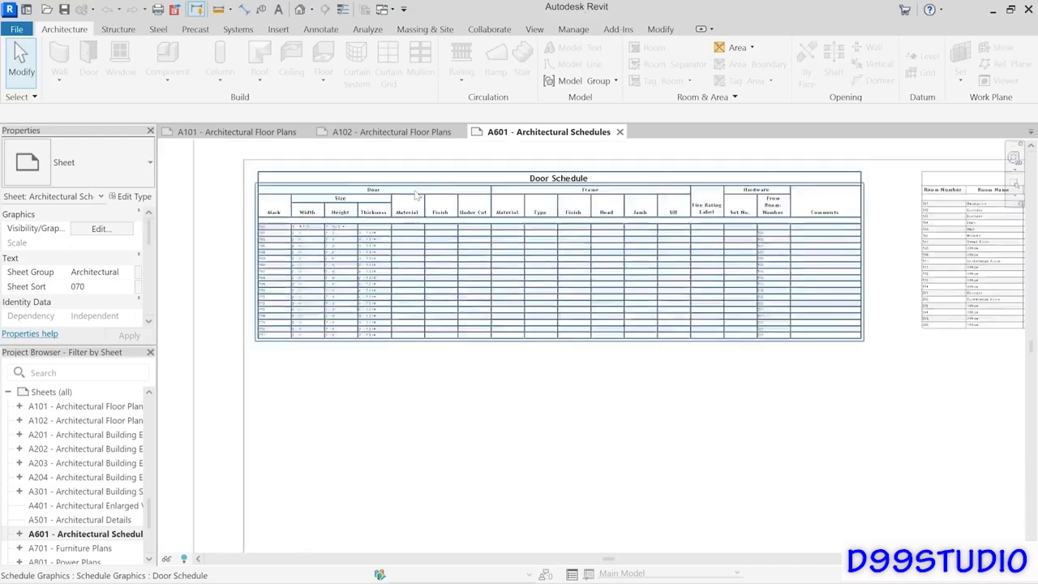
pyautogui.scroll(1, 415, 195)
pyautogui.scroll(2, 421, 202)
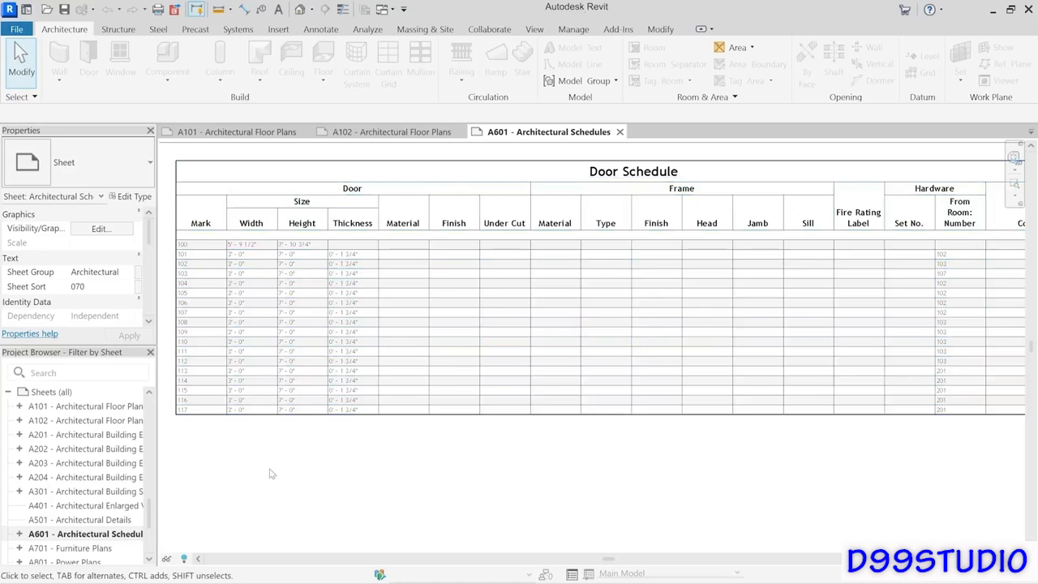
# Return to sheet A101 and try to place the L2 - Architectural floor plan on it.
pyautogui.hotkey('ctrl', 'Tab')
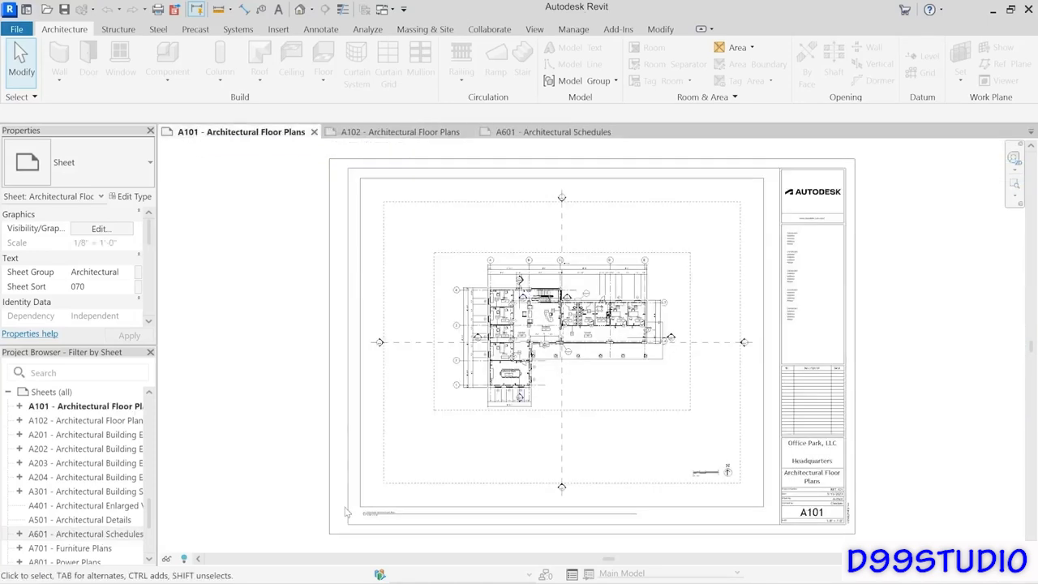
pyautogui.moveTo(148, 516); pyautogui.dragTo(153, 408)
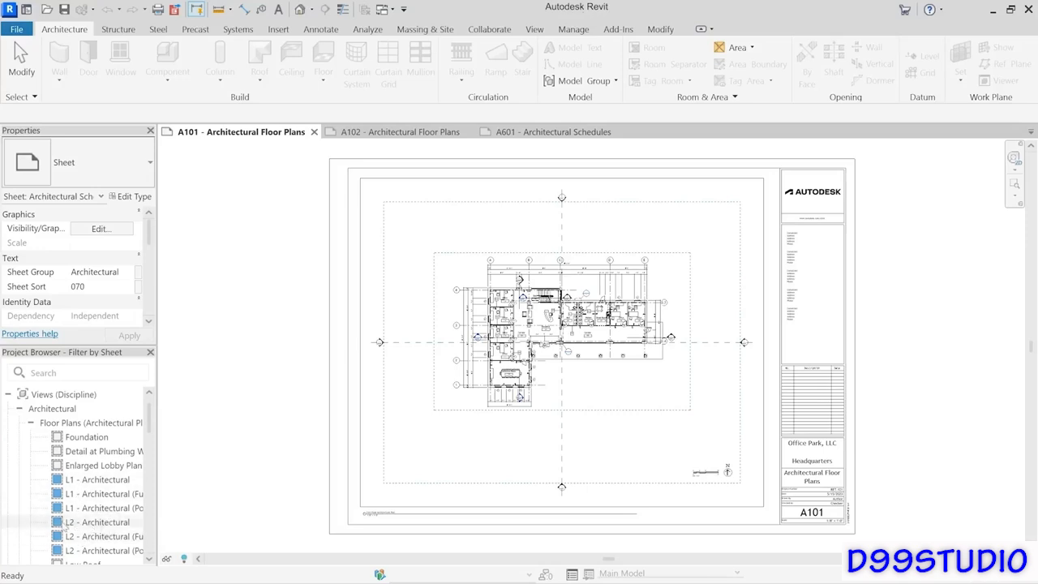
pyautogui.moveTo(60, 523); pyautogui.dragTo(298, 467)
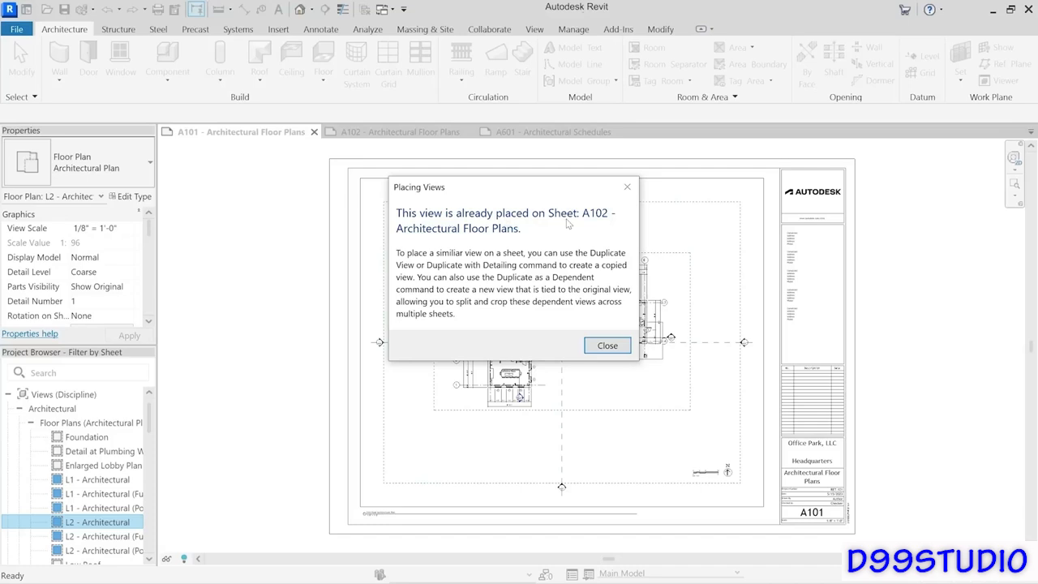
pyautogui.click(608, 347)
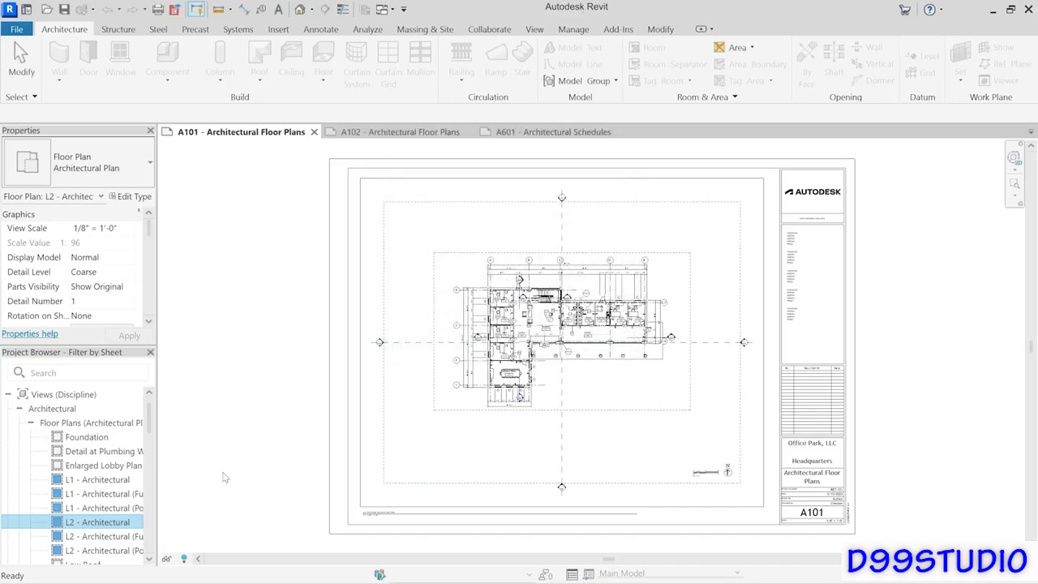
pyautogui.click(254, 370)
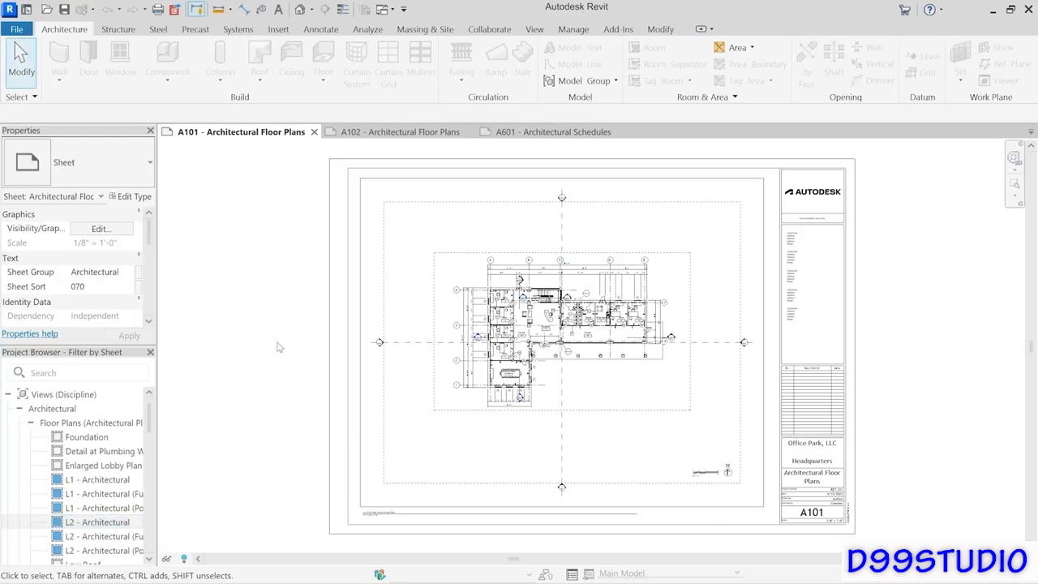
# Delete the door schedule from sheet A601 - Architectural Schedules.
pyautogui.click(523, 132)
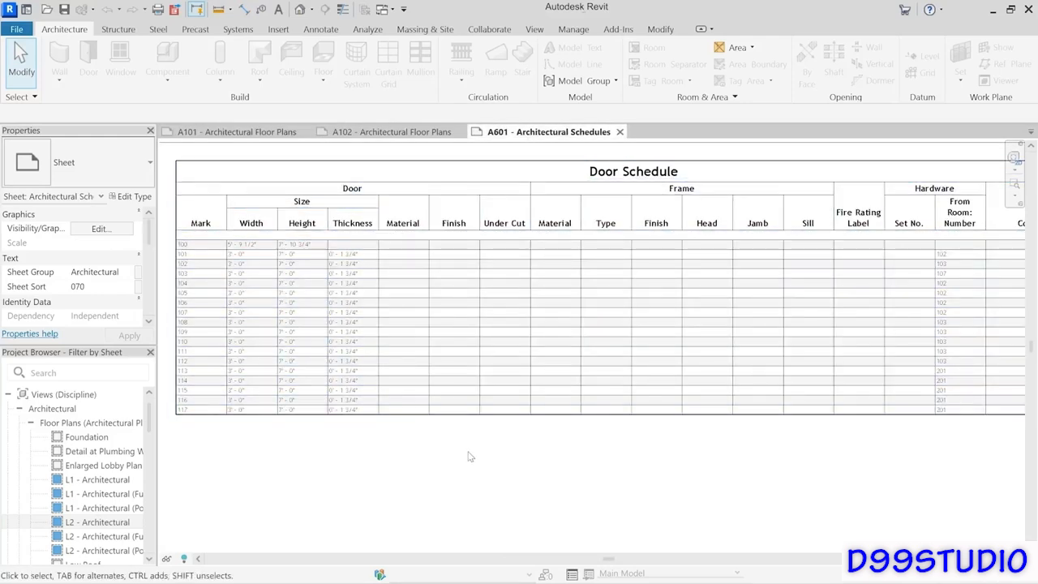
pyautogui.click(504, 416)
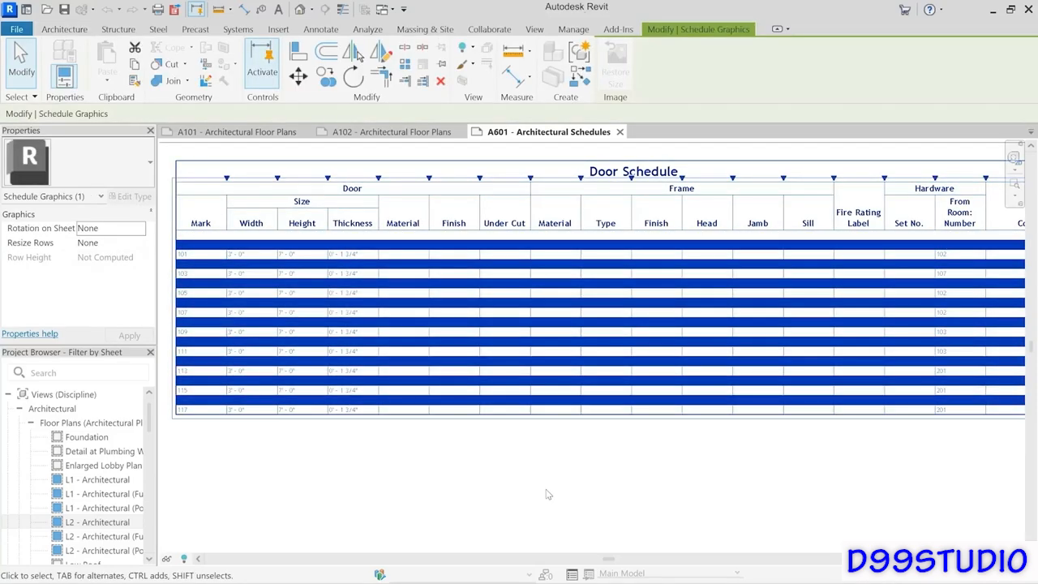
pyautogui.press('Delete')
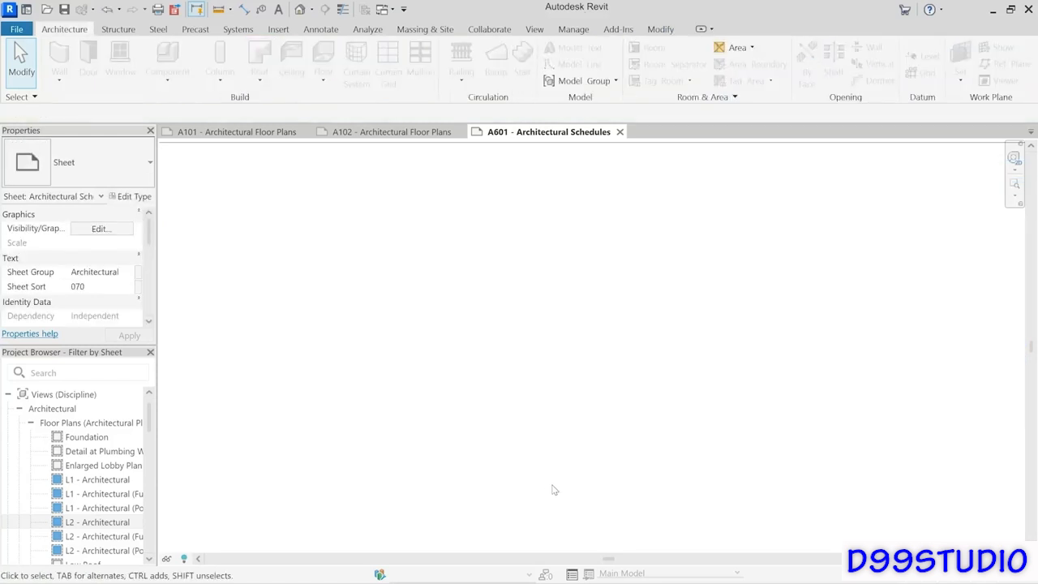
pyautogui.scroll(-1, 609, 367)
pyautogui.scroll(-1, 610, 367)
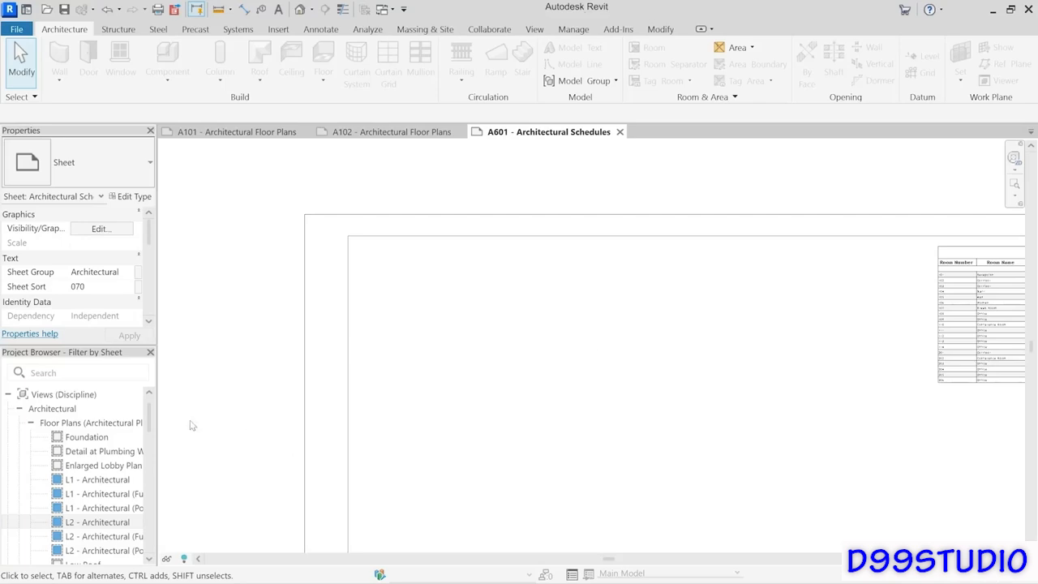
# Expand Schedules/Quantities in the project browser to check the Door Schedule's placement indicator, and close sheet A601.
pyautogui.moveTo(151, 421); pyautogui.dragTo(155, 497)
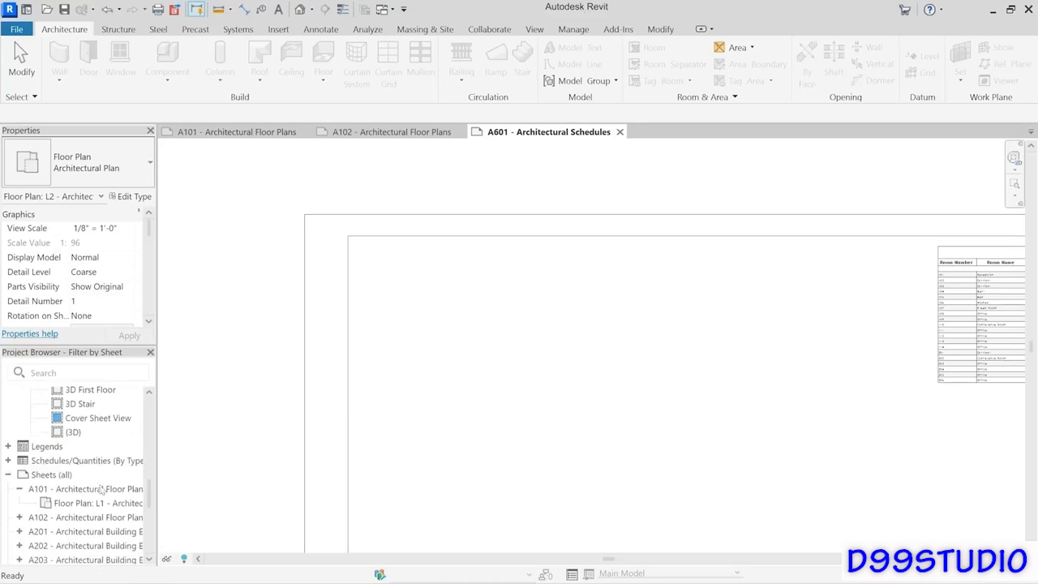
pyautogui.click(8, 464)
pyautogui.click(8, 461)
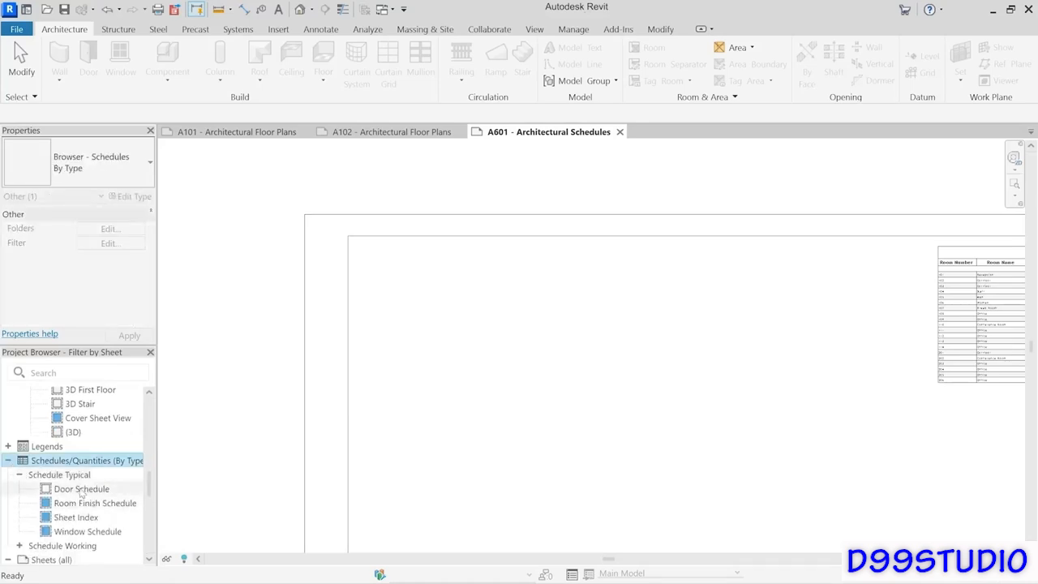
pyautogui.click(105, 489)
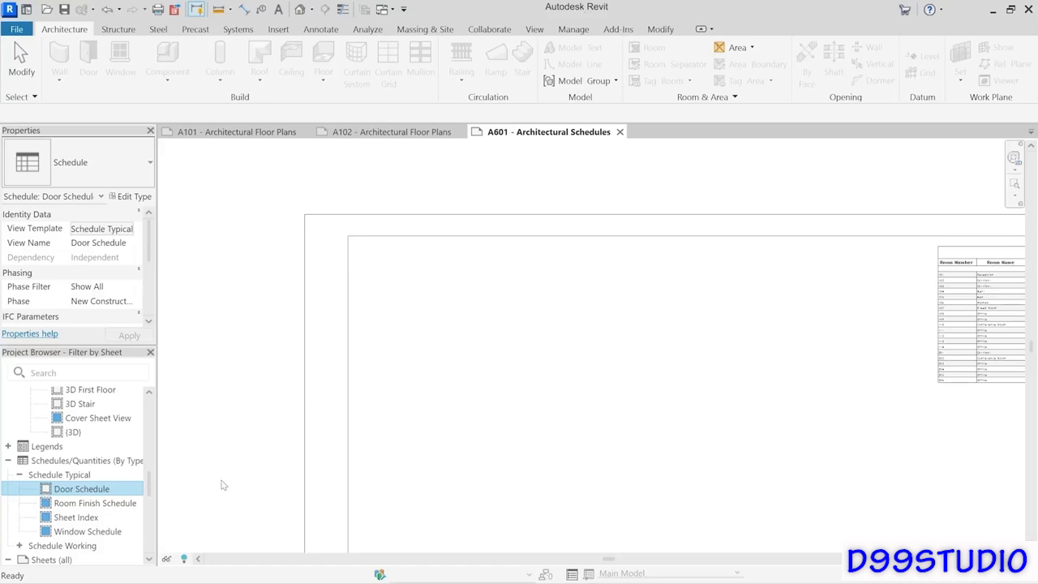
pyautogui.click(418, 444)
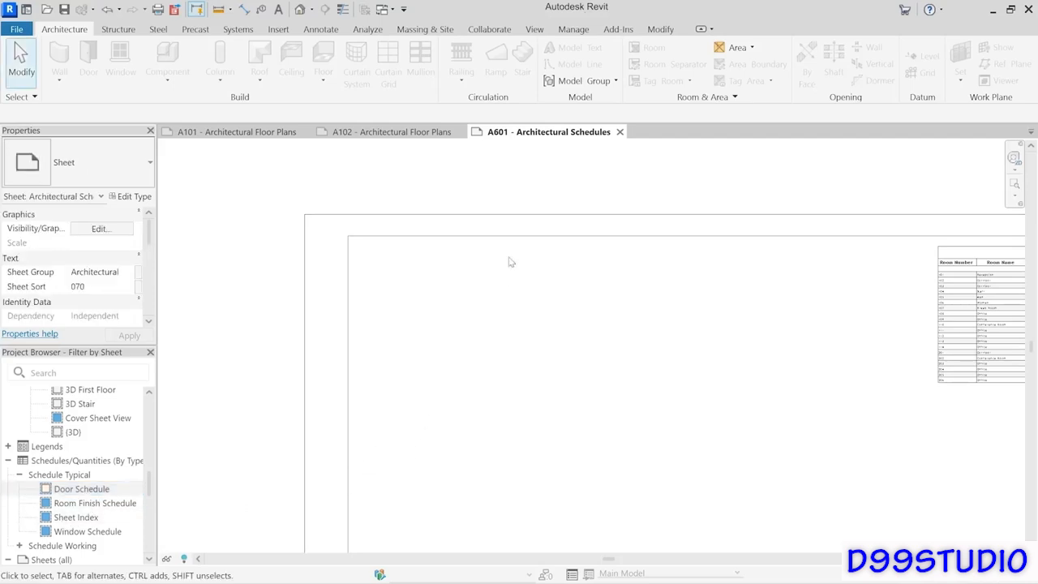
pyautogui.click(619, 131)
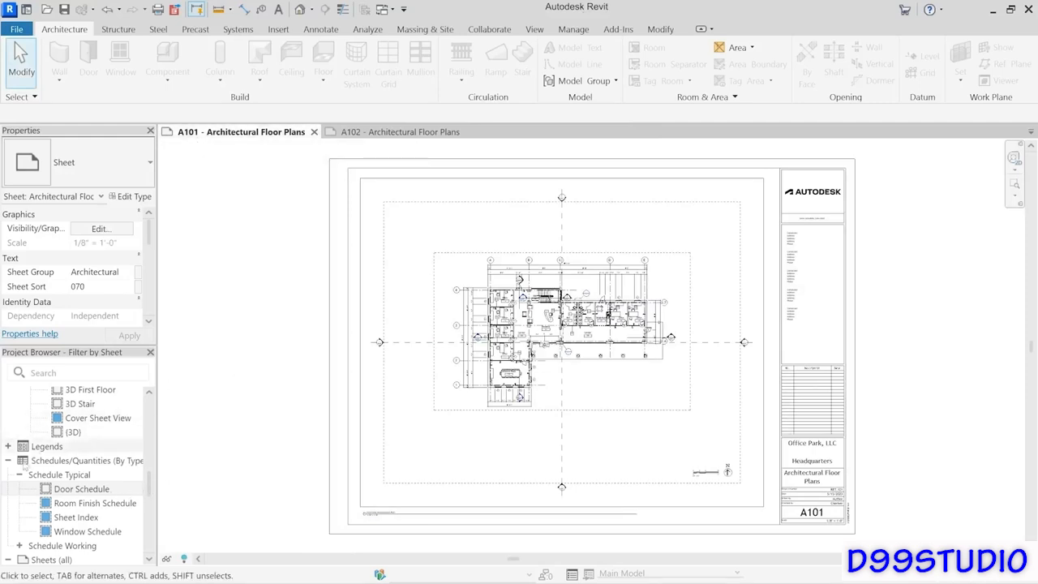
# Place the Door Schedule on sheet A101, below the floor plan.
pyautogui.moveTo(70, 496); pyautogui.dragTo(275, 467)
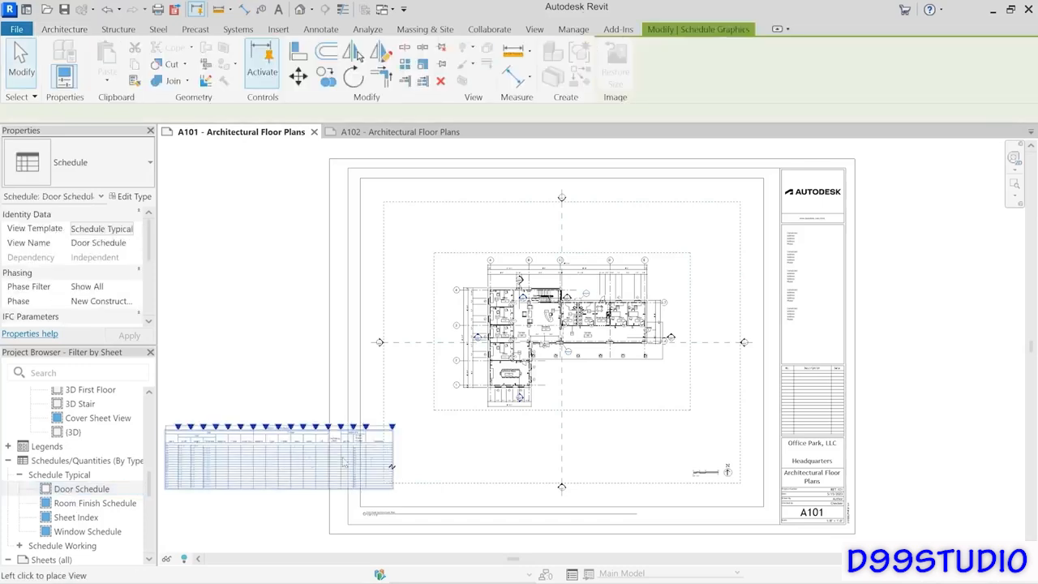
pyautogui.click(576, 451)
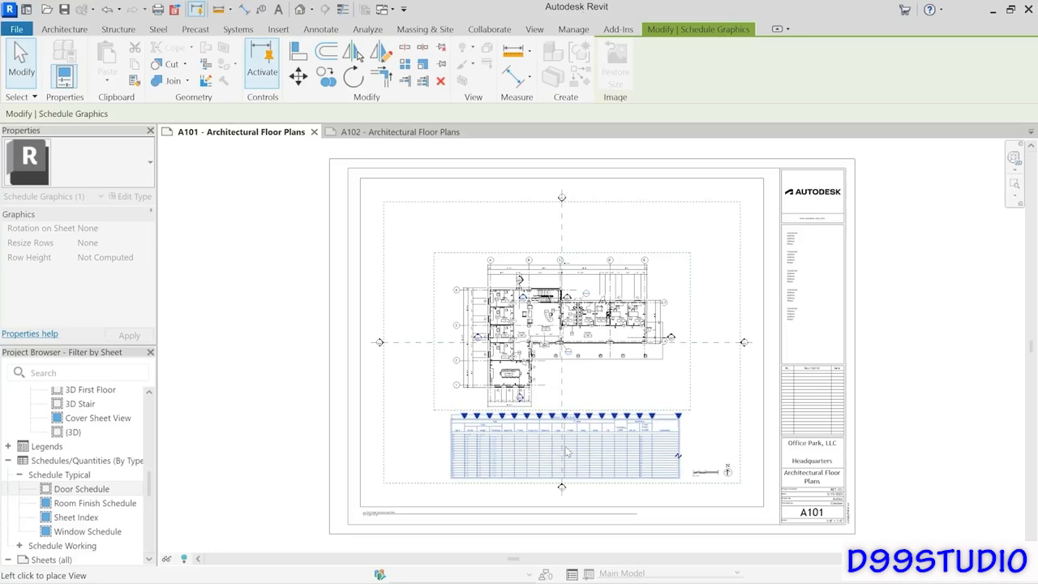
pyautogui.click(566, 452)
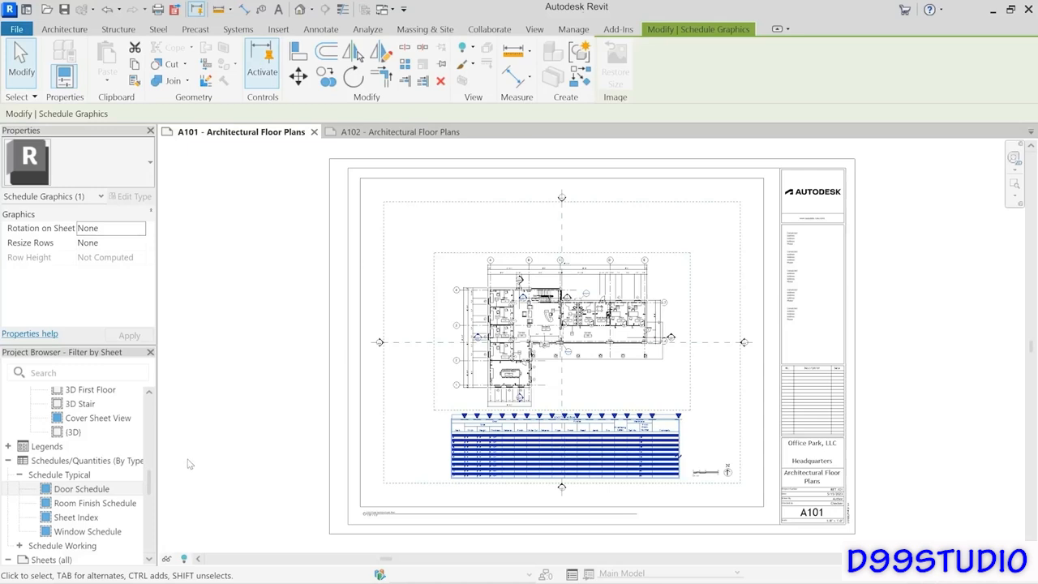
# Copy the Door Schedule from sheet A101 and paste it onto sheet A102 aligned to the current view.
pyautogui.click(135, 64)
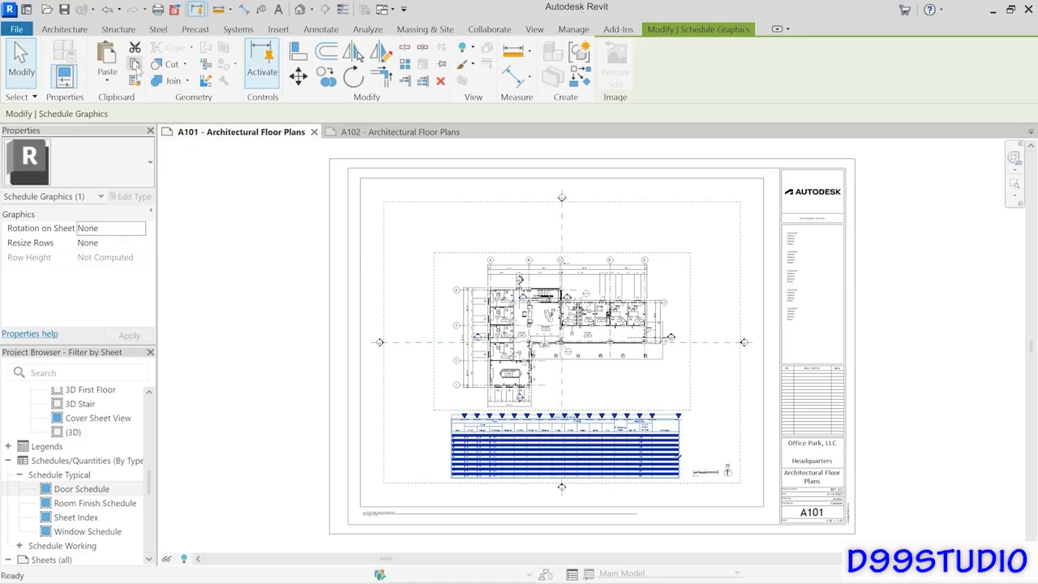
pyautogui.click(383, 133)
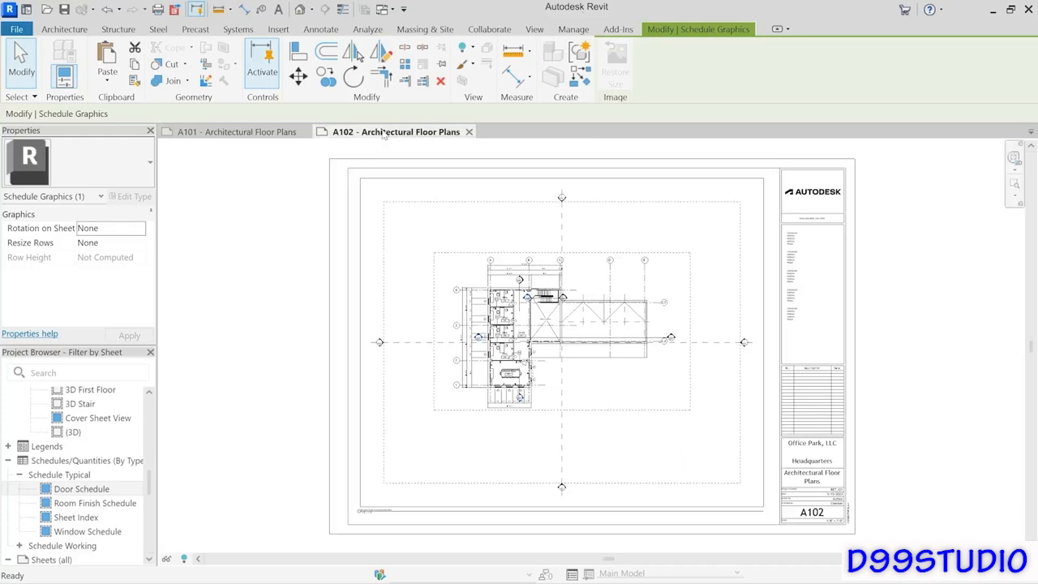
pyautogui.click(105, 78)
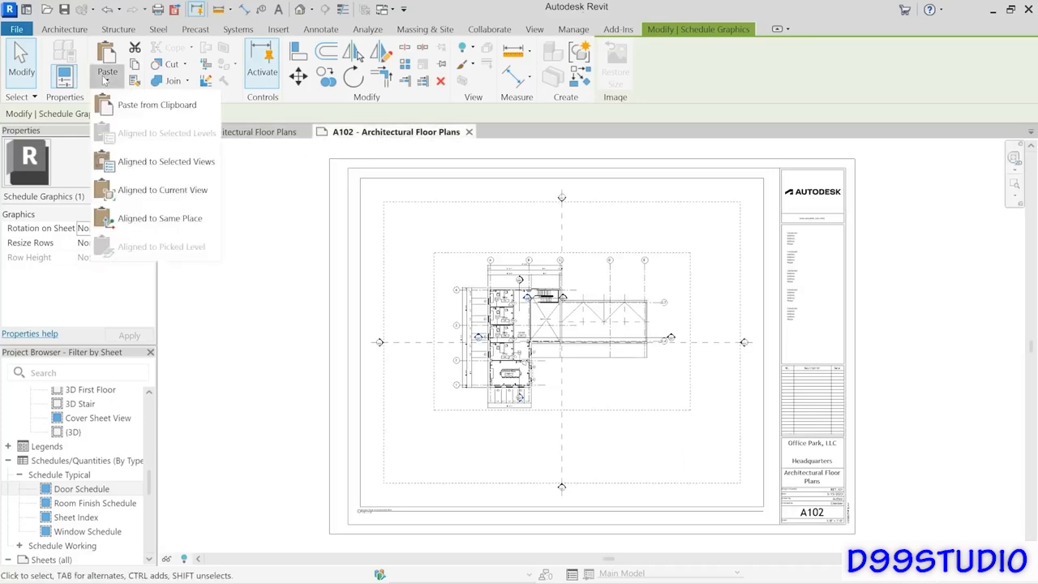
pyautogui.click(161, 190)
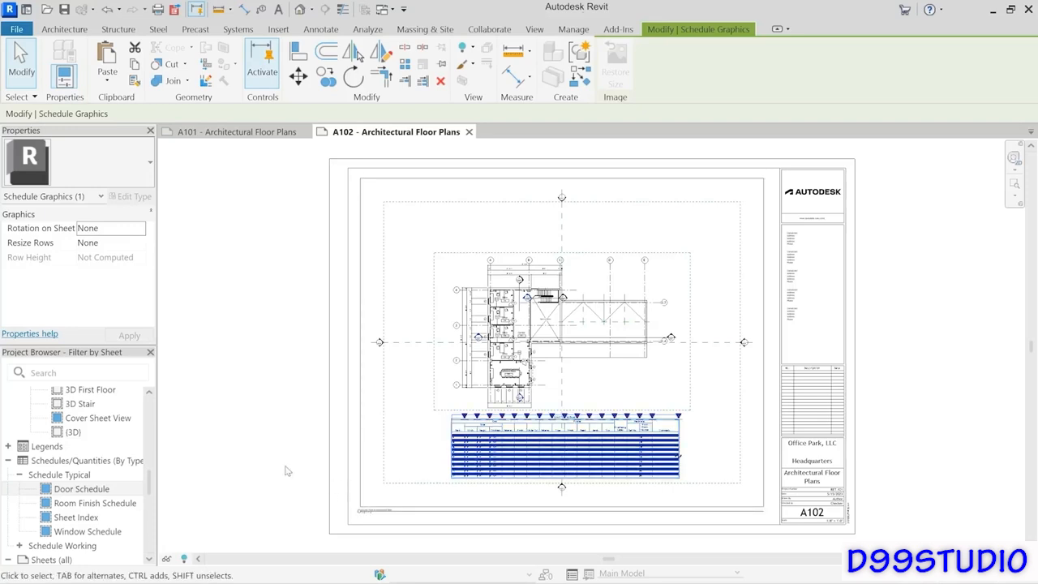
pyautogui.doubleClick(468, 483)
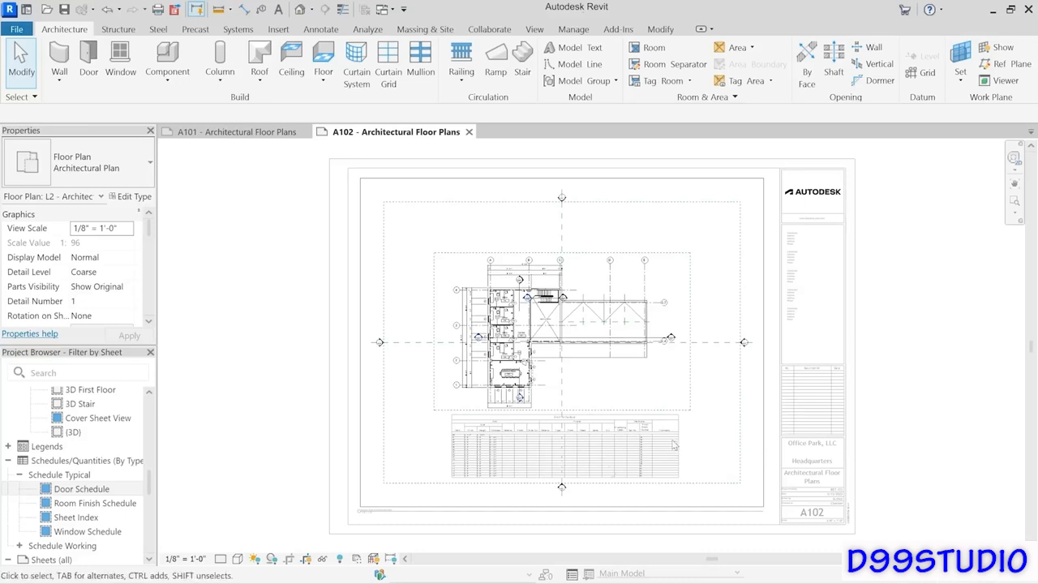
pyautogui.doubleClick(276, 427)
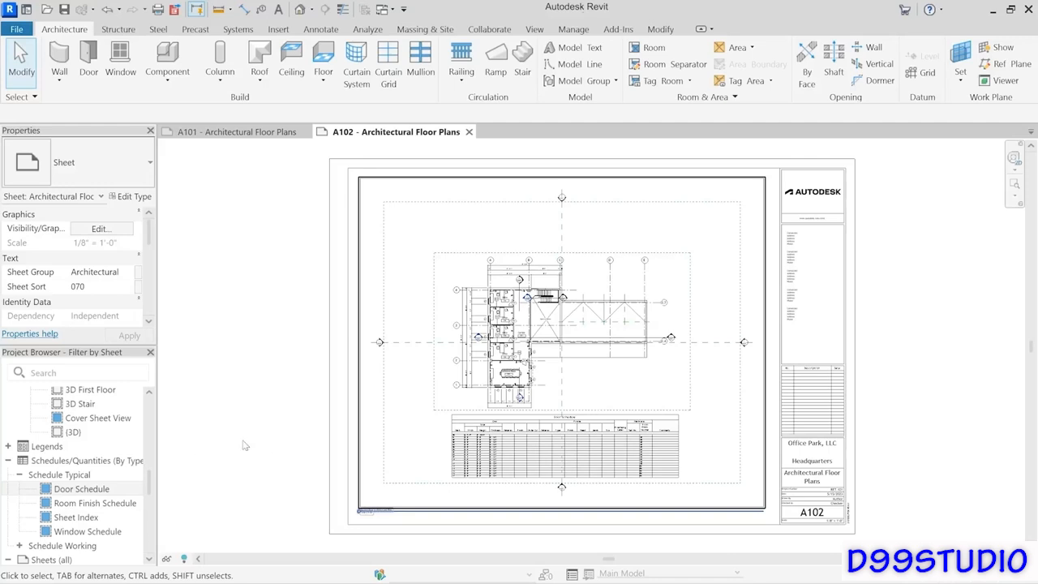
# Open the Door Schedule from sheet A102, enable Filter by sheet in its filter properties, and close the schedule.
pyautogui.click(523, 469)
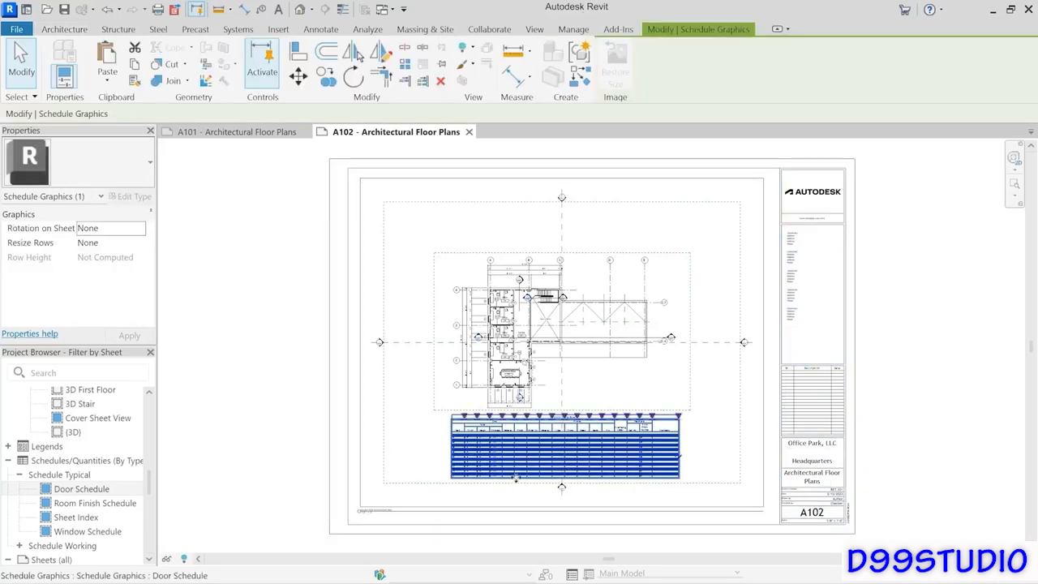
pyautogui.doubleClick(516, 477)
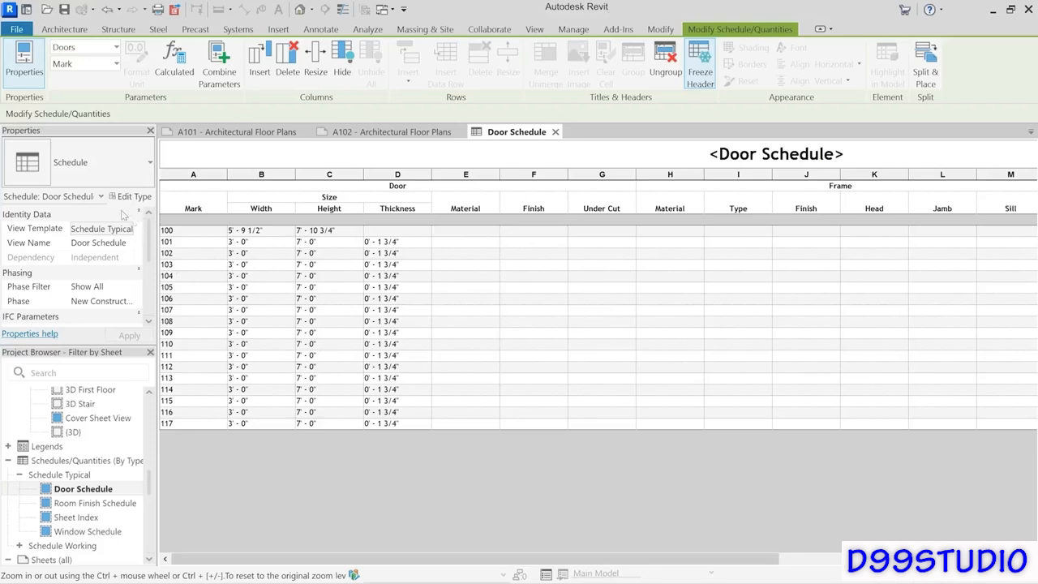
pyautogui.moveTo(149, 231); pyautogui.dragTo(146, 272)
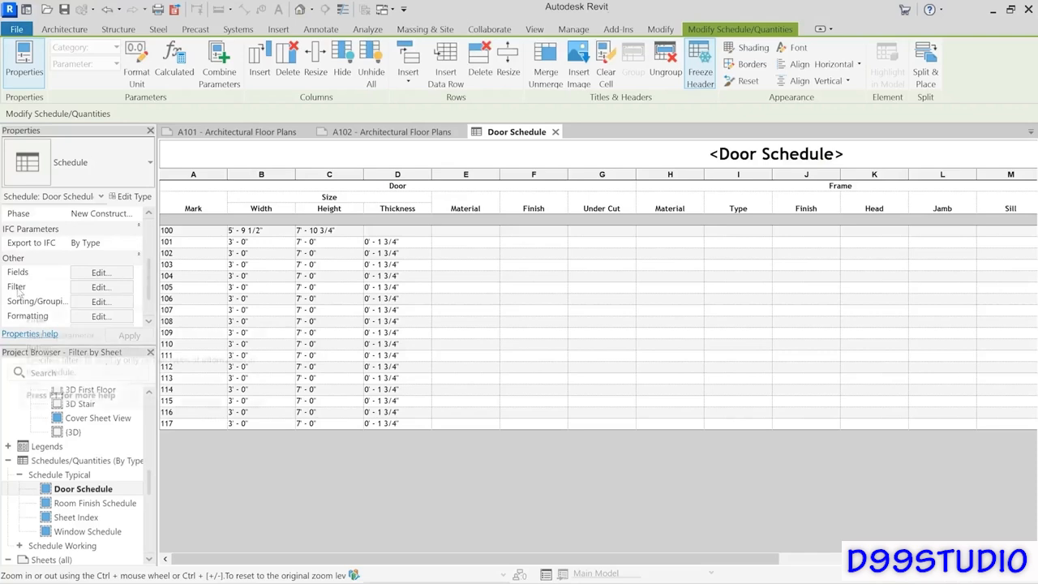
pyautogui.click(114, 288)
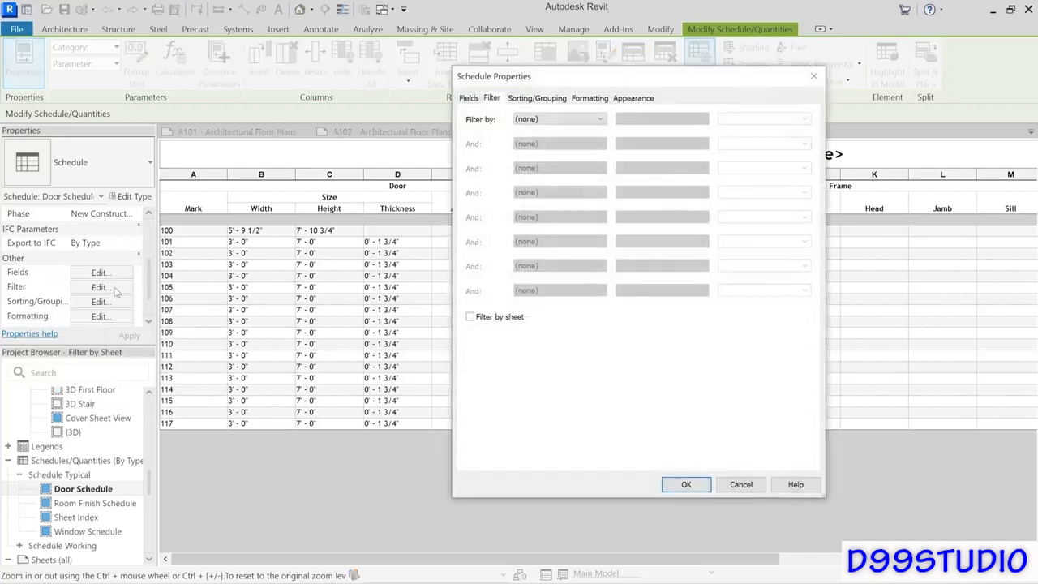
pyautogui.click(471, 317)
pyautogui.click(686, 484)
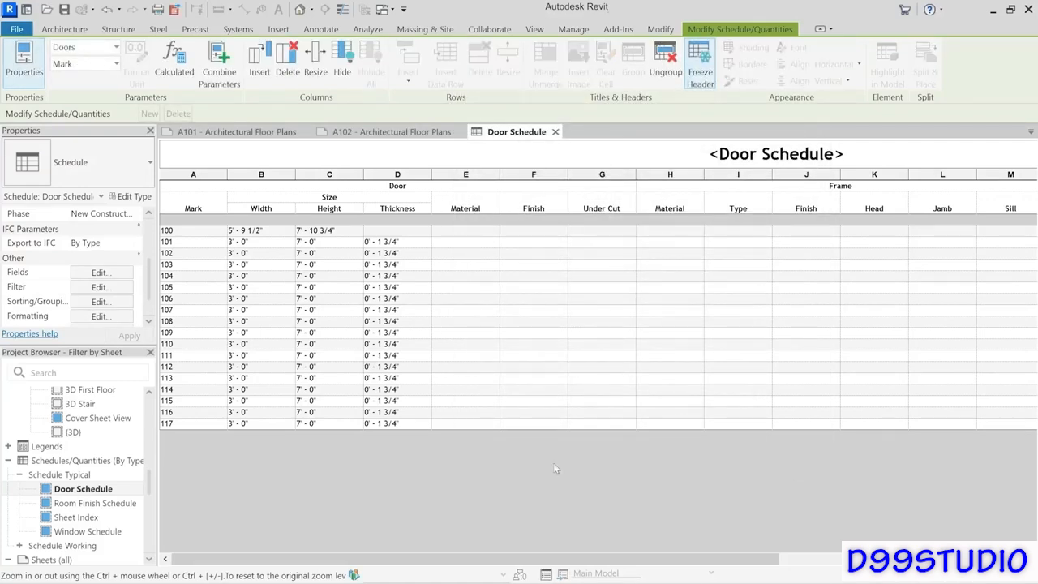
pyautogui.click(555, 131)
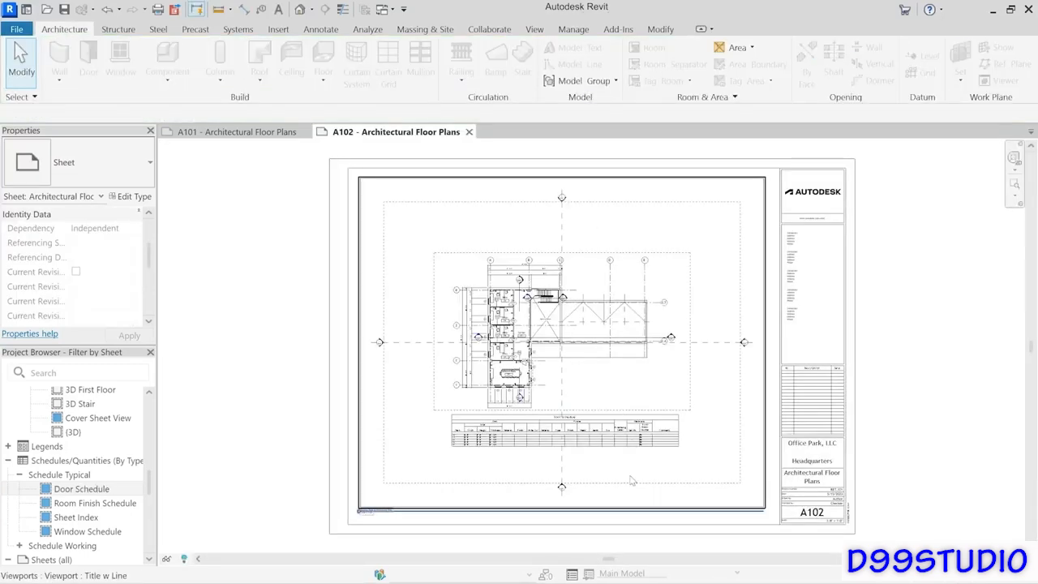
# Compare the From Room: Number column of the Door Schedule on sheets A102 and A101.
pyautogui.scroll(3, 616, 474)
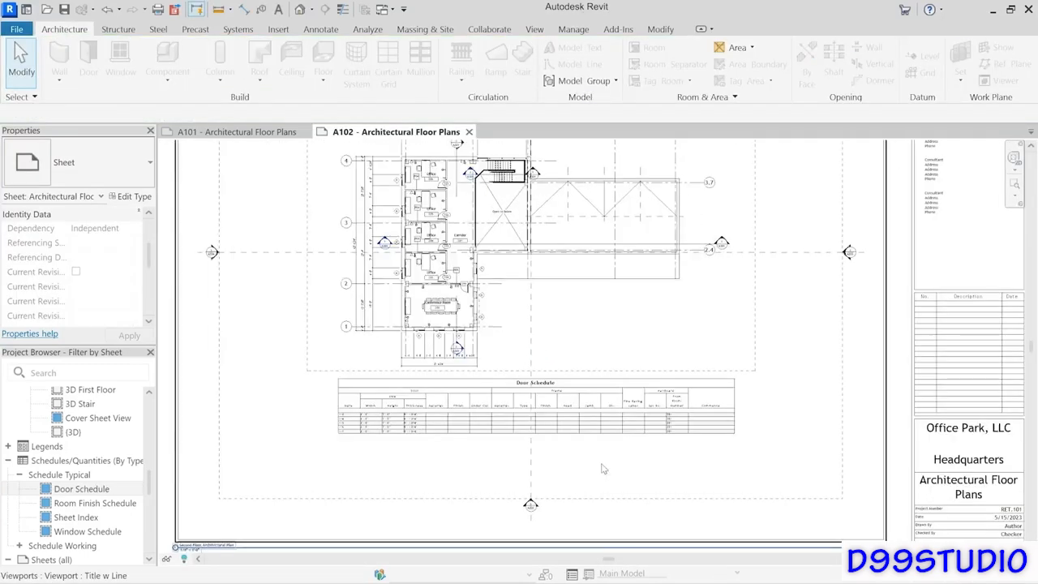
pyautogui.scroll(3, 612, 453)
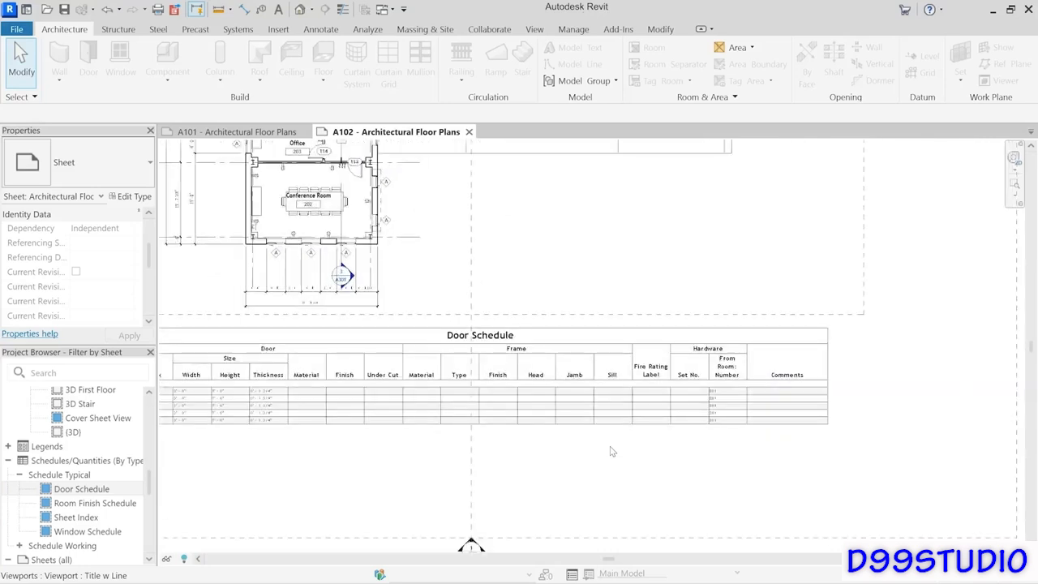
pyautogui.scroll(3, 734, 441)
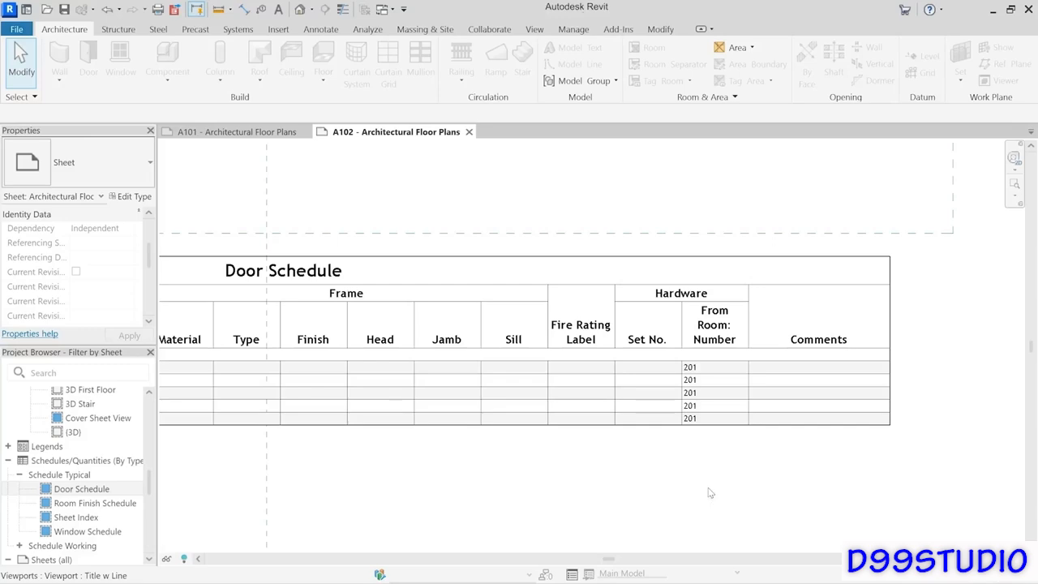
pyautogui.scroll(-1, 707, 490)
pyautogui.click(243, 131)
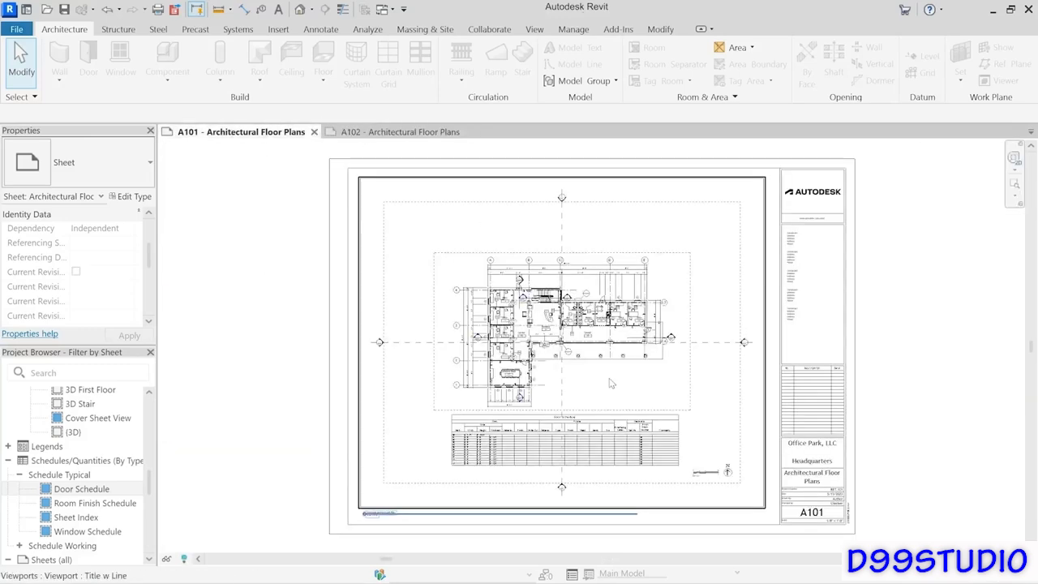
pyautogui.scroll(6, 679, 484)
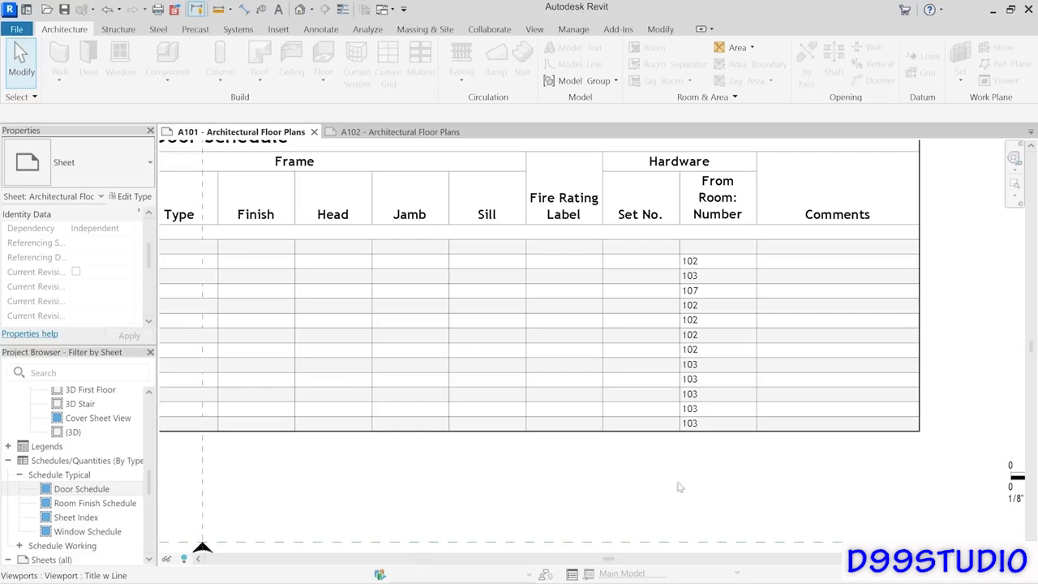
pyautogui.scroll(-5, 649, 487)
pyautogui.scroll(-3, 649, 489)
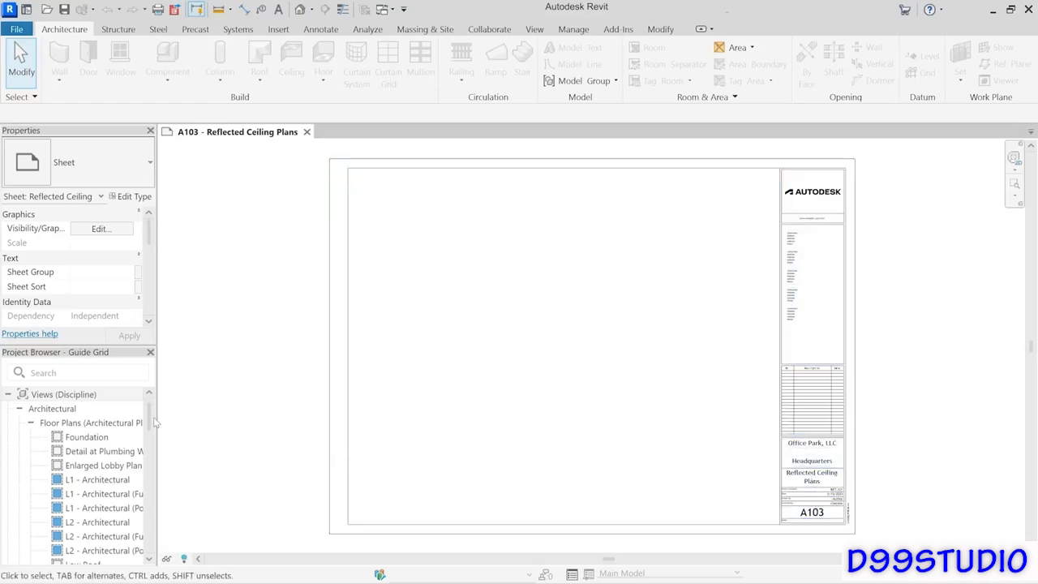
# Place the L1 - Architectural and L2 - Architectural ceiling plans together on sheet A103 - Reflected Ceiling Plans.
pyautogui.moveTo(151, 416); pyautogui.dragTo(154, 446)
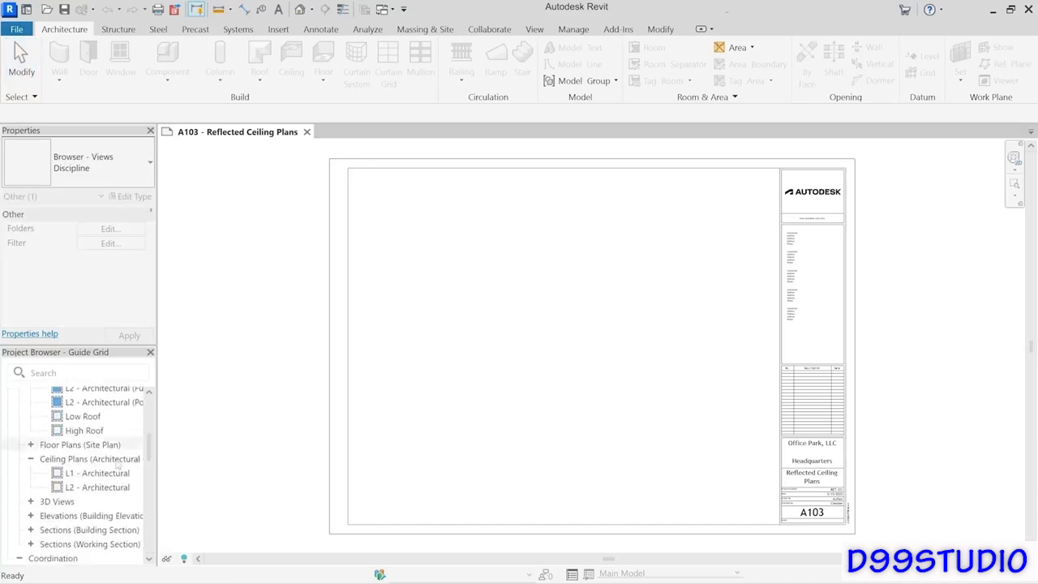
pyautogui.click(101, 460)
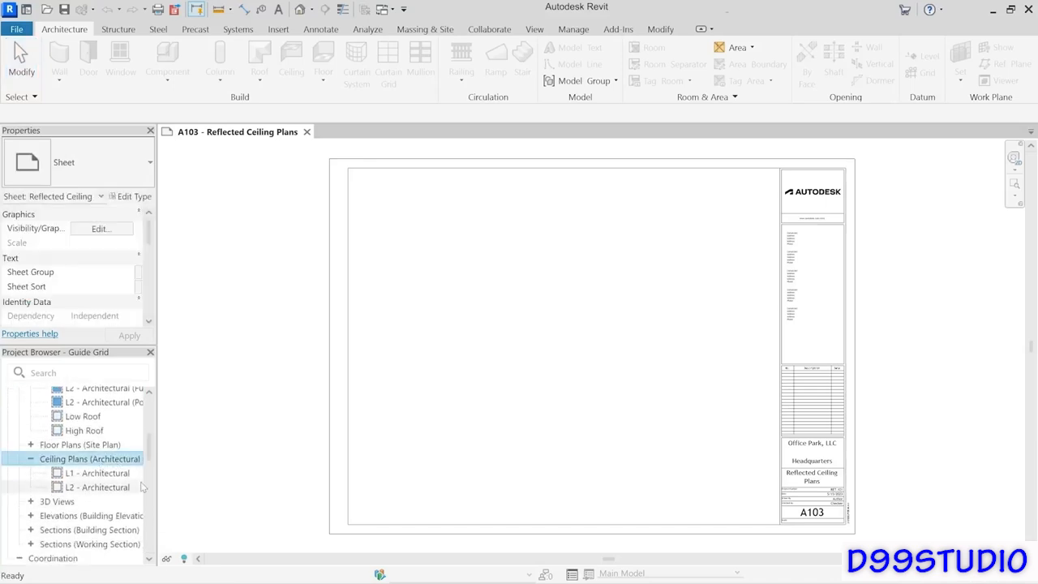
pyautogui.click(90, 474)
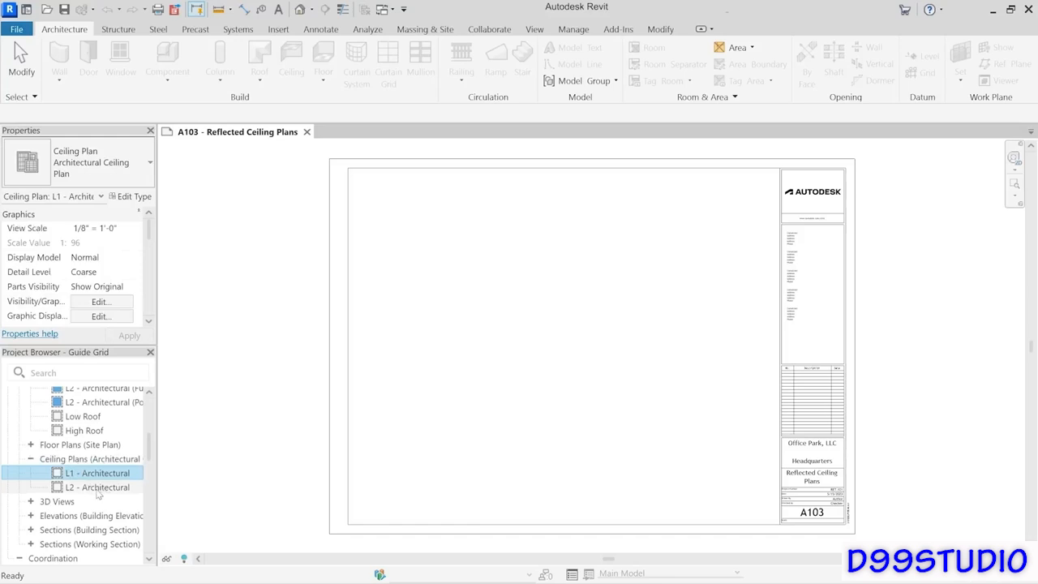
pyautogui.keyDown('ctrl'); pyautogui.click(97, 489); pyautogui.keyUp('ctrl')
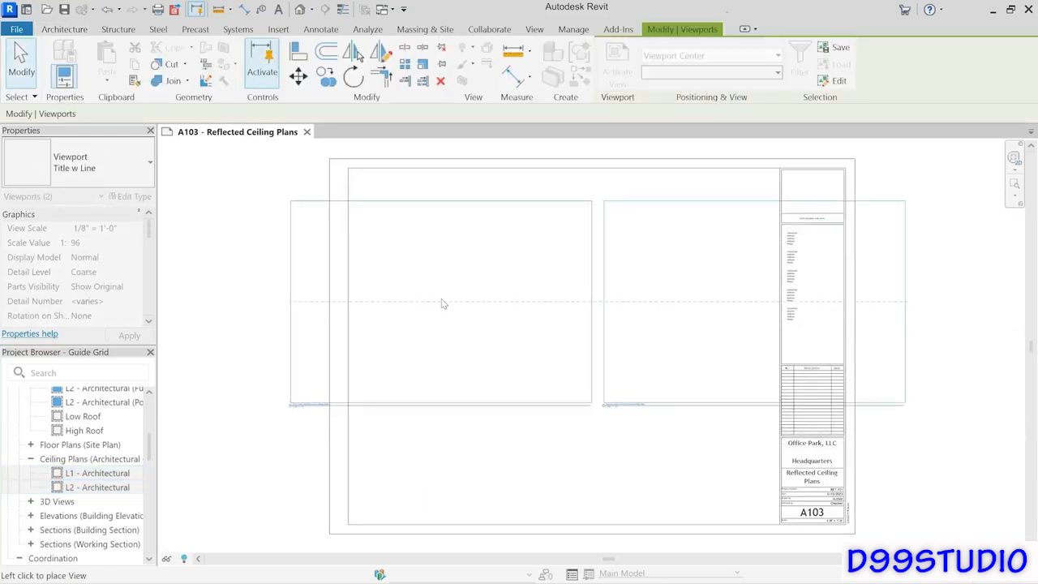
pyautogui.click(484, 369)
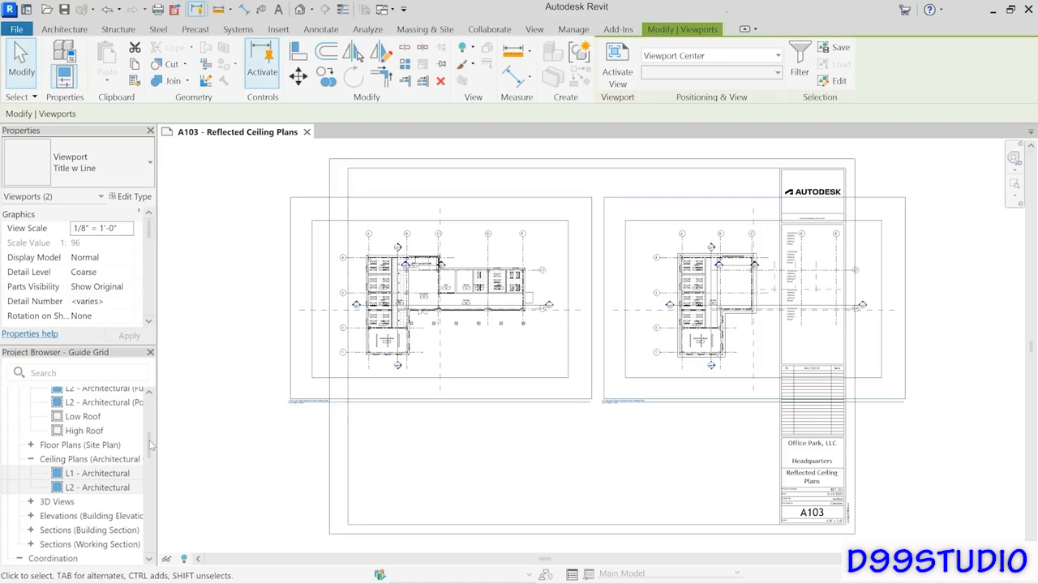
pyautogui.press('Escape')
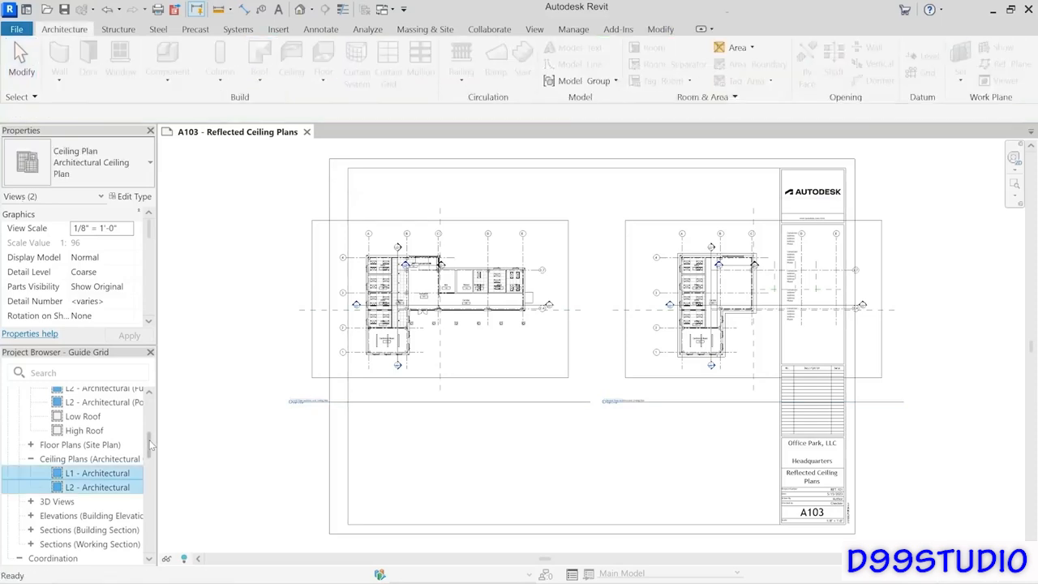
# Find the furniture and power plan sheets in the project browser and open sheet A701 - Furniture Plans.
pyautogui.moveTo(150, 444); pyautogui.dragTo(150, 542)
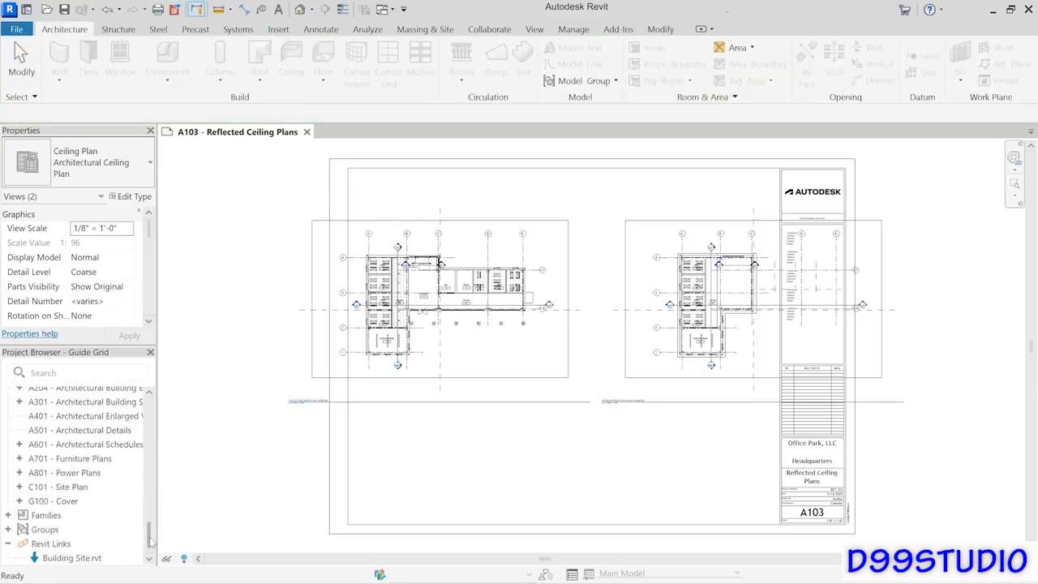
pyautogui.click(56, 459)
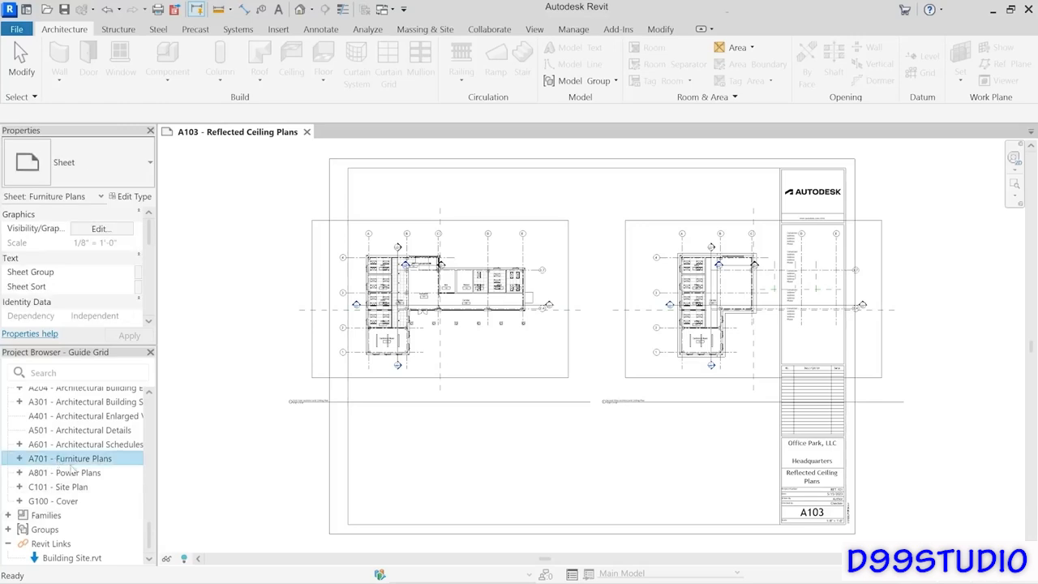
pyautogui.click(95, 476)
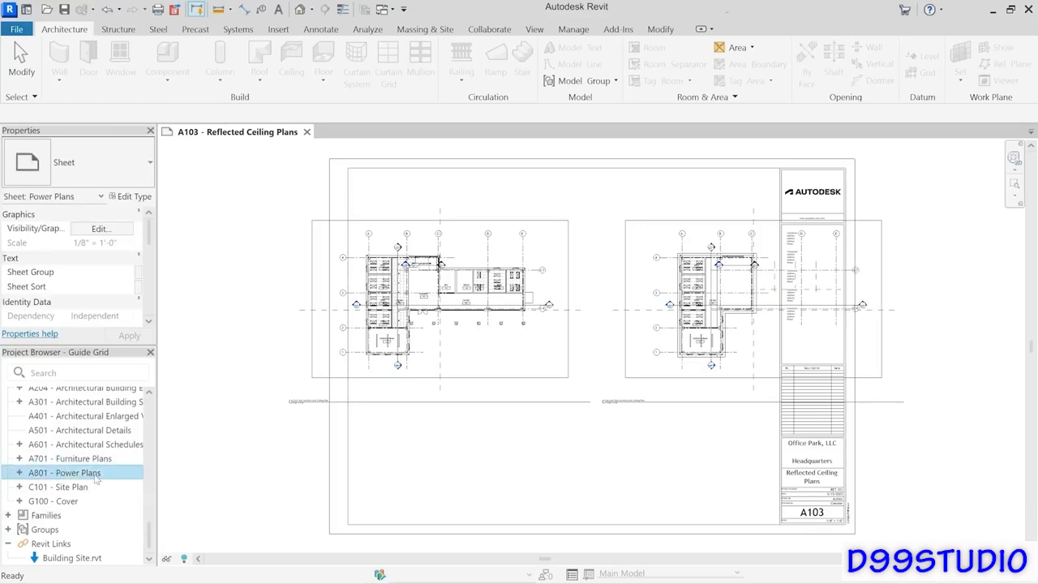
pyautogui.click(45, 460)
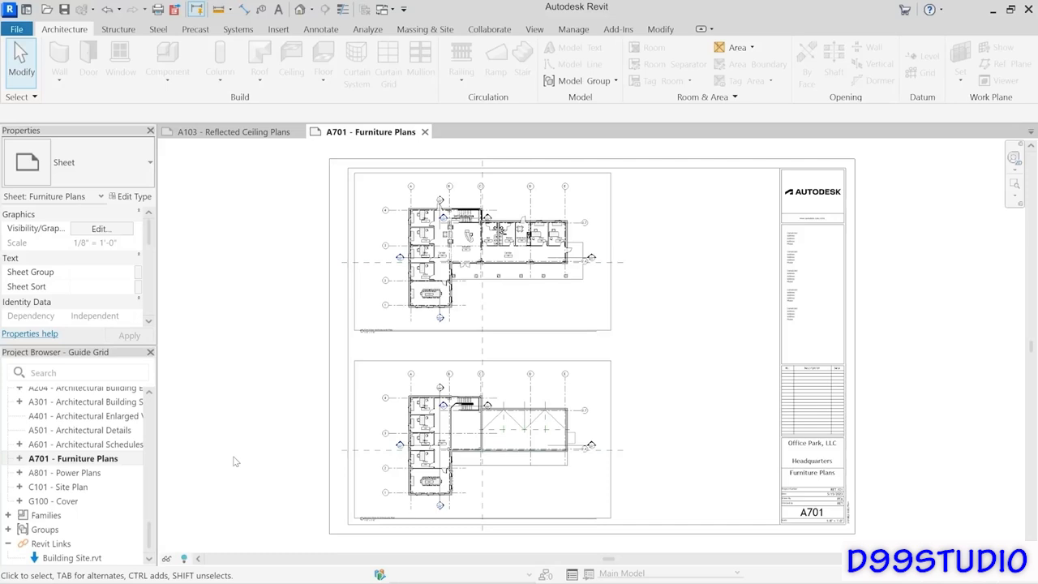
# Create a new guide grid named Plan Sheets on sheet A701.
pyautogui.click(537, 29)
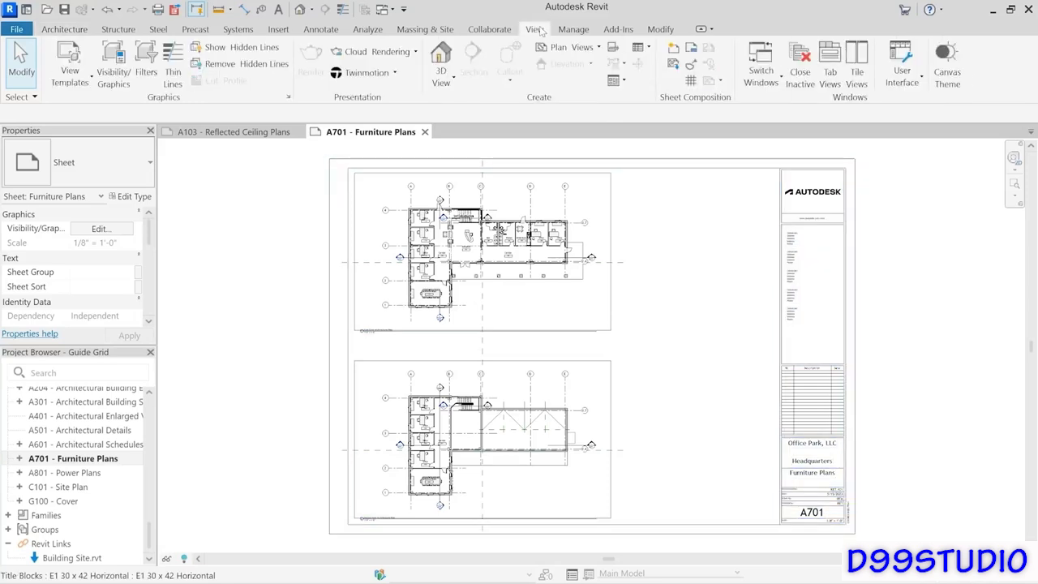
pyautogui.click(691, 82)
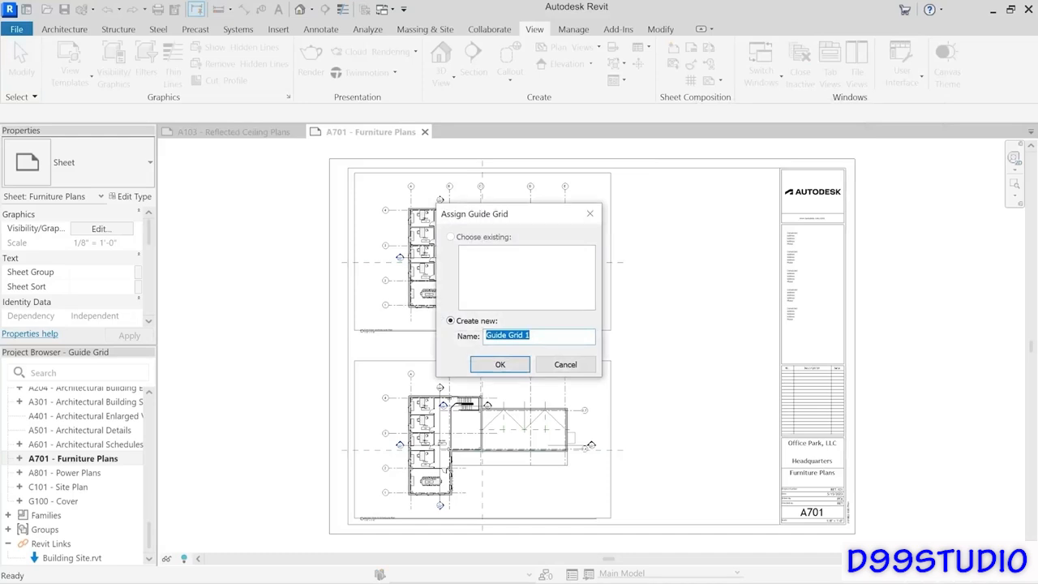
pyautogui.write('Plan Sheets')
pyautogui.click(499, 364)
pyautogui.press('Escape')
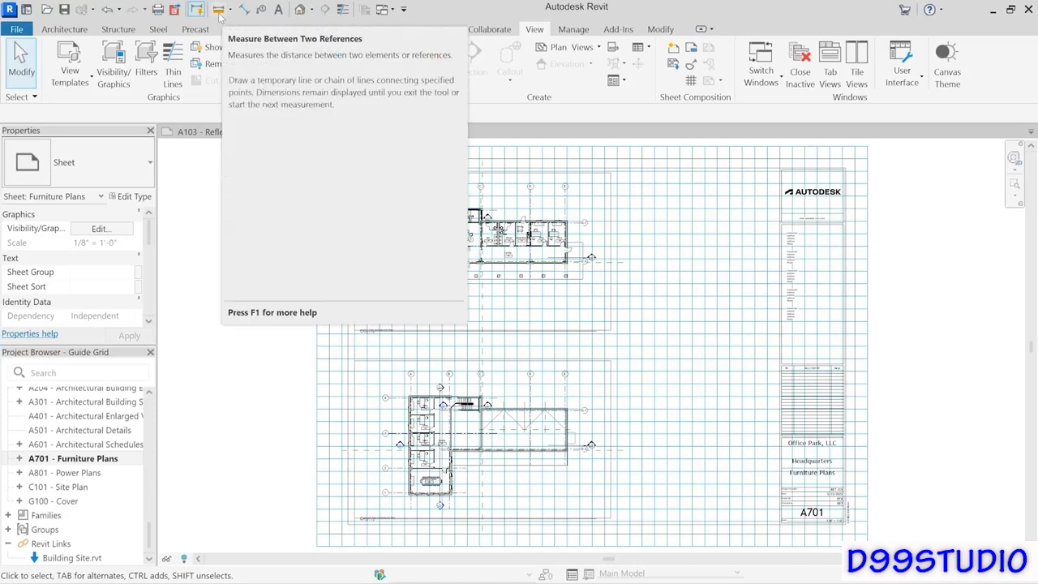
# Measure the vertical distance between the matching upper-left grid intersections of the two furniture plans on sheet A701.
pyautogui.click(219, 11)
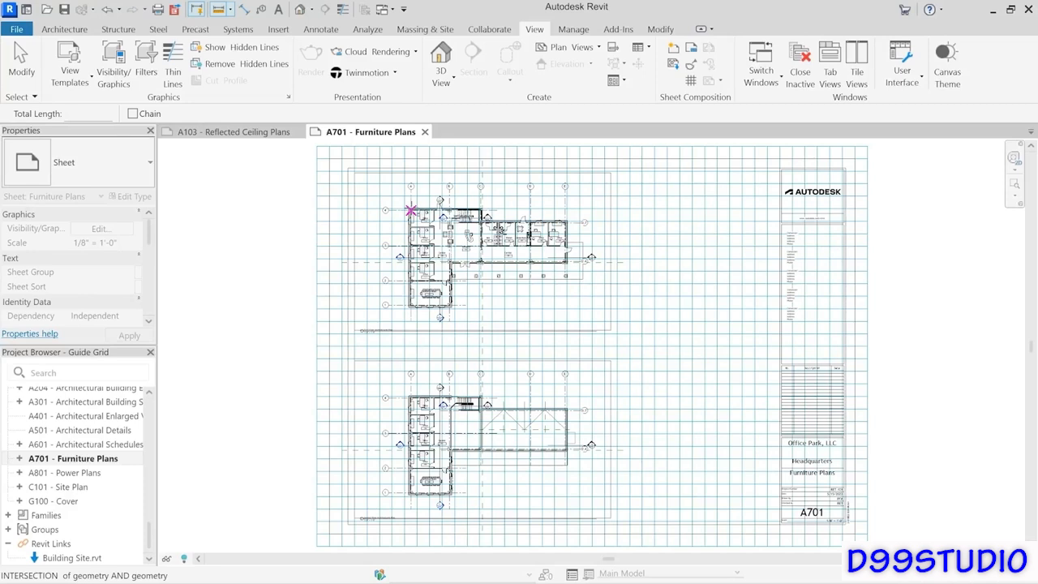
pyautogui.click(410, 210)
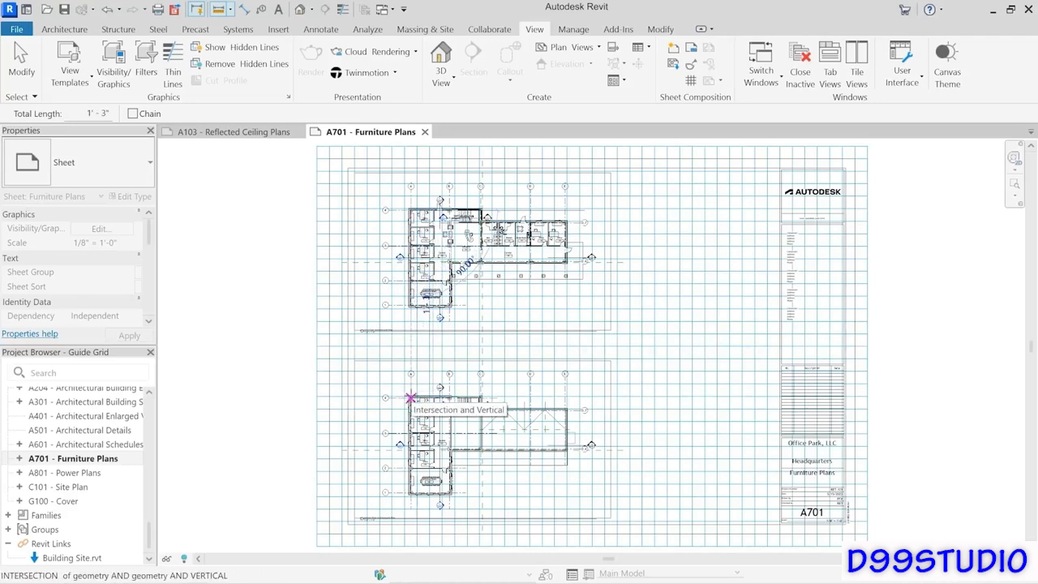
pyautogui.click(411, 397)
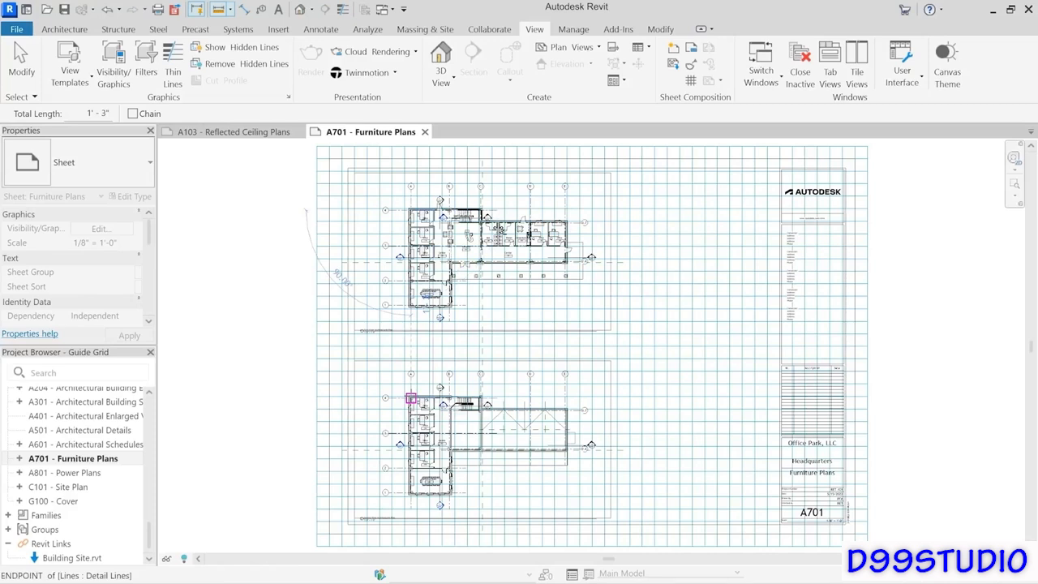
pyautogui.click(101, 114)
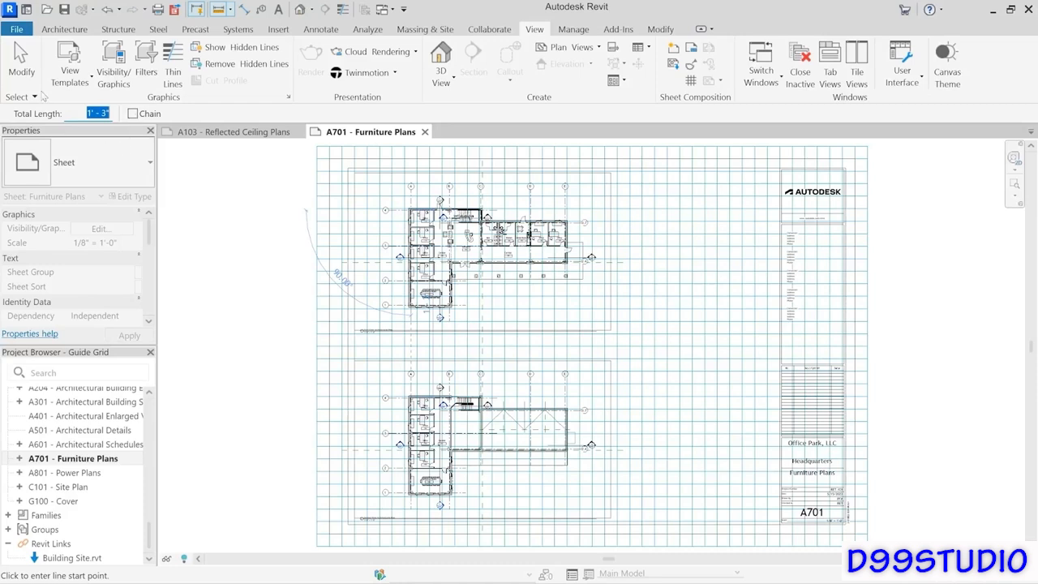
# Set the guide spacing of the Plan Sheets guide grid on sheet A701 to 15".
pyautogui.click(21, 71)
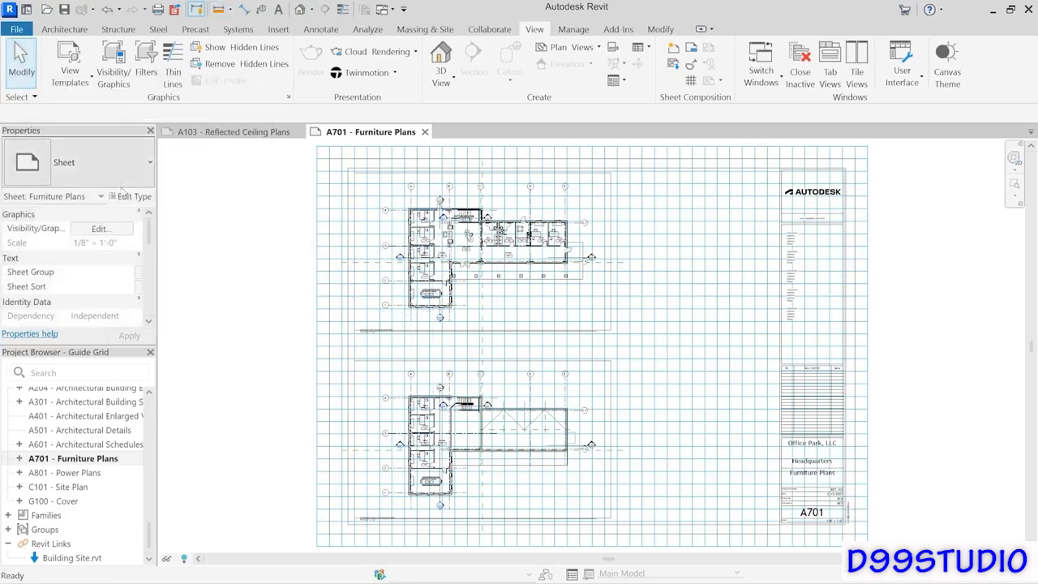
pyautogui.click(318, 286)
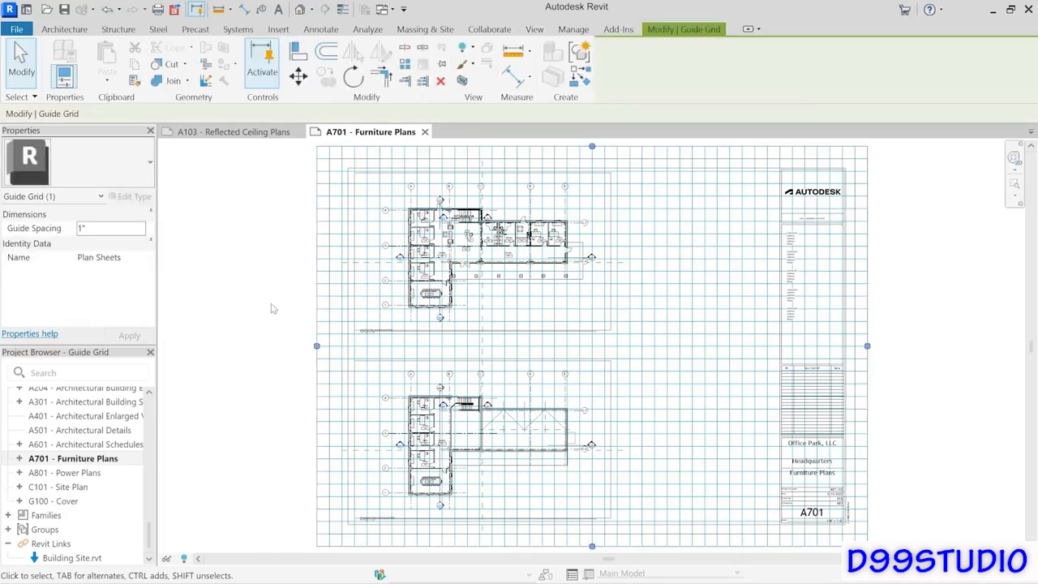
pyautogui.click(110, 229)
pyautogui.write('15')
pyautogui.press('Return')
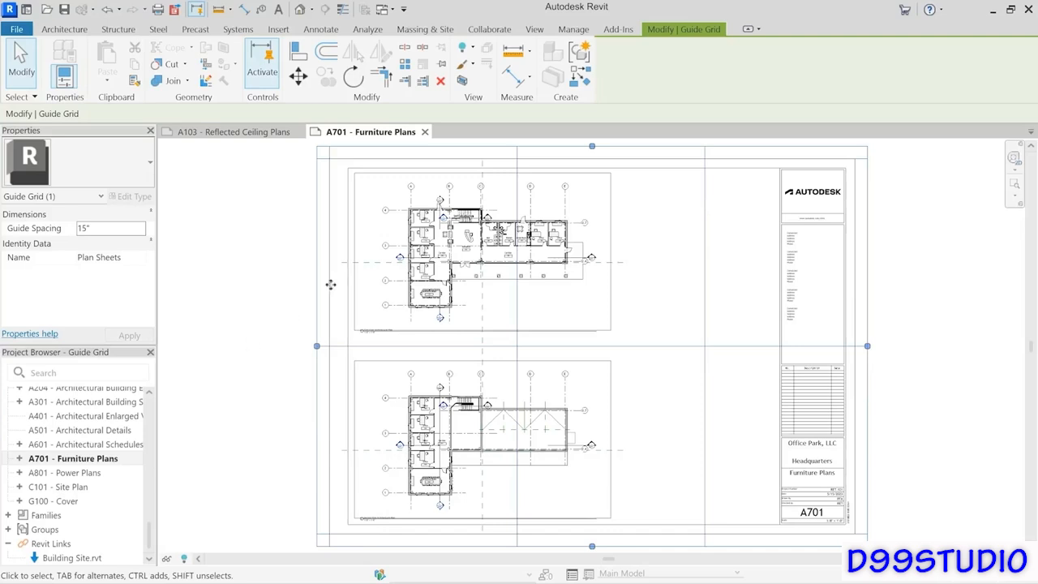
# Shrink the guide grid from its right and top sides, then move it clear of the furniture plans toward the title block.
pyautogui.moveTo(867, 349); pyautogui.dragTo(537, 349)
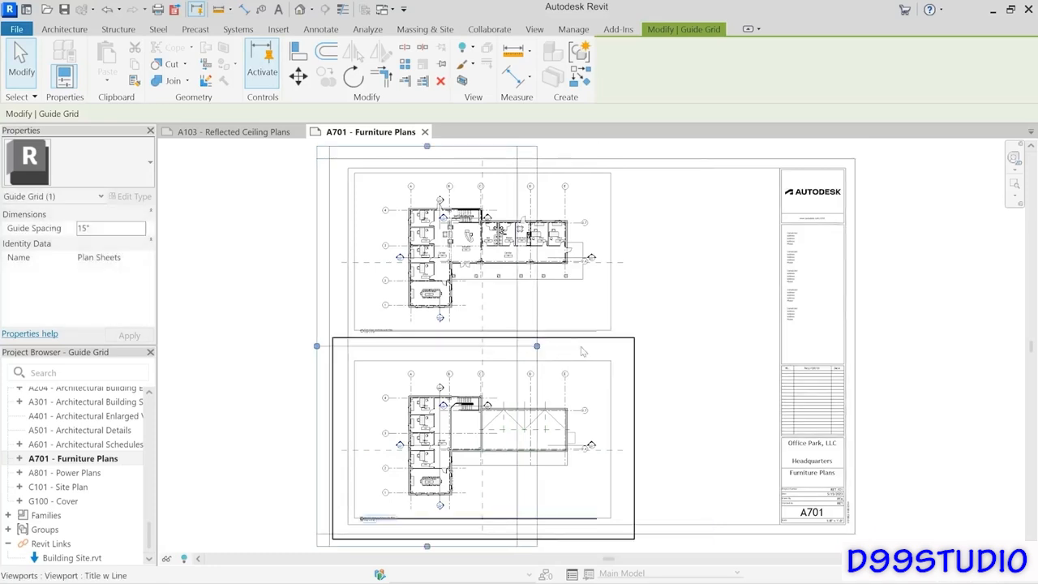
pyautogui.moveTo(431, 148); pyautogui.dragTo(420, 323)
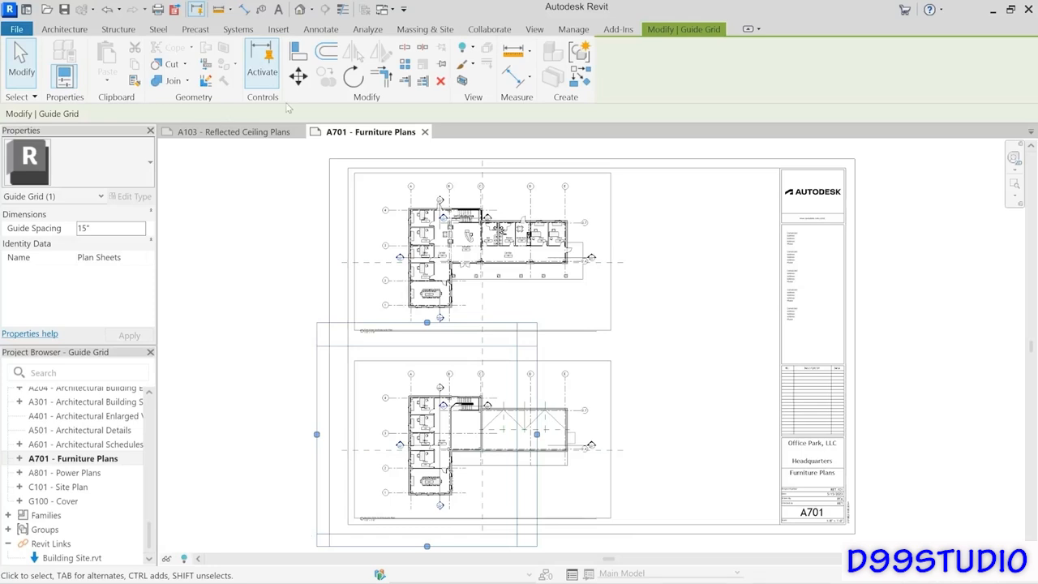
pyautogui.click(298, 76)
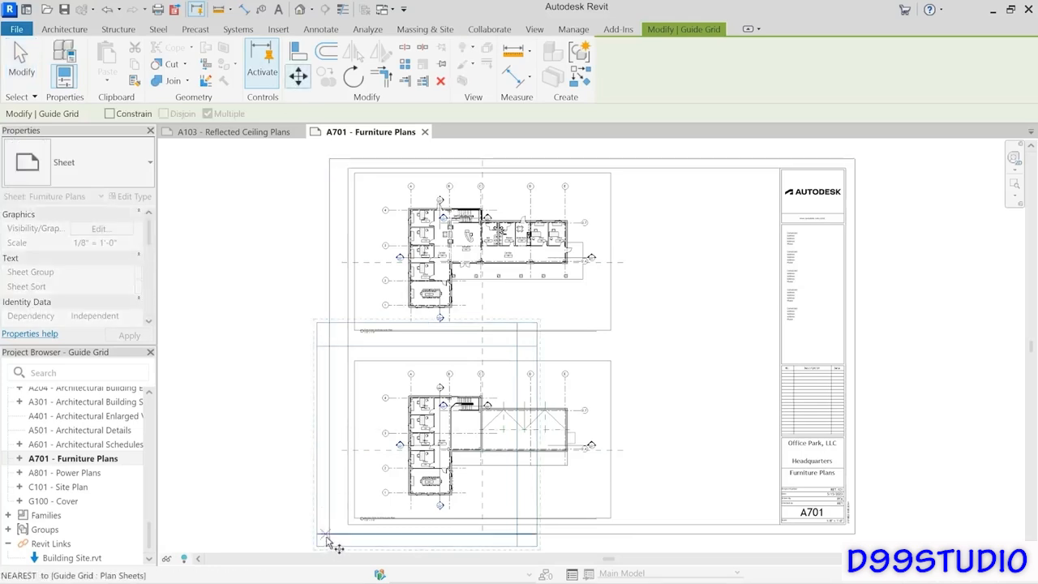
pyautogui.click(298, 530)
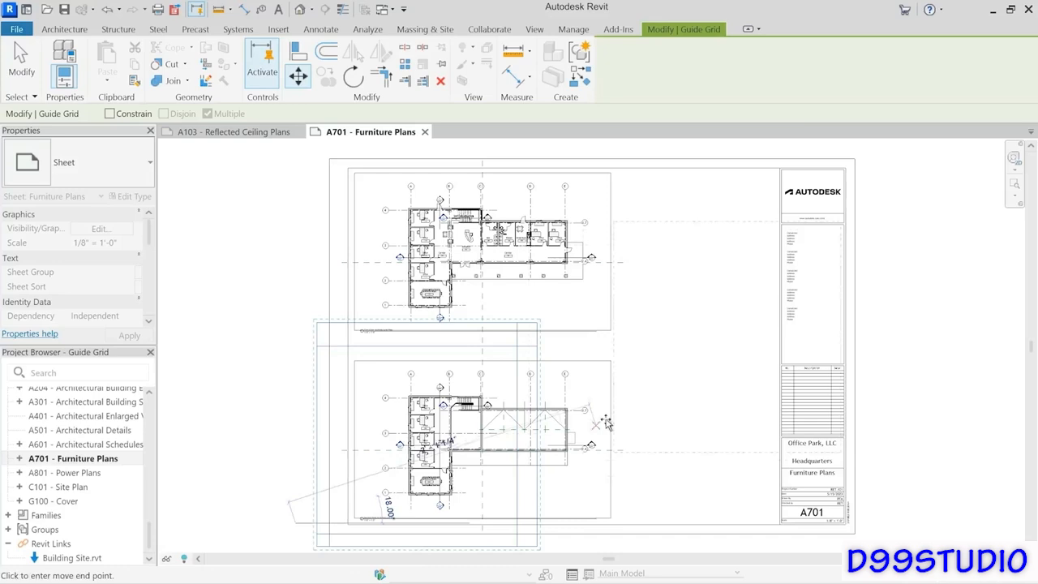
pyautogui.click(655, 404)
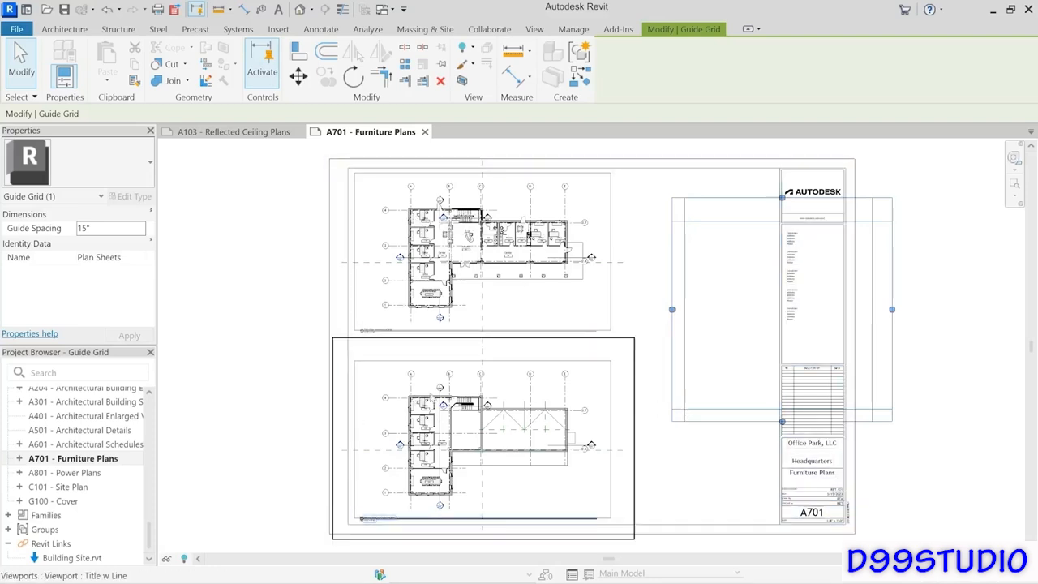
# Move the guide grid so its upper-left intersection snaps to the A-4 grid intersection of the upper furniture plan.
pyautogui.press('m')
pyautogui.press('v')
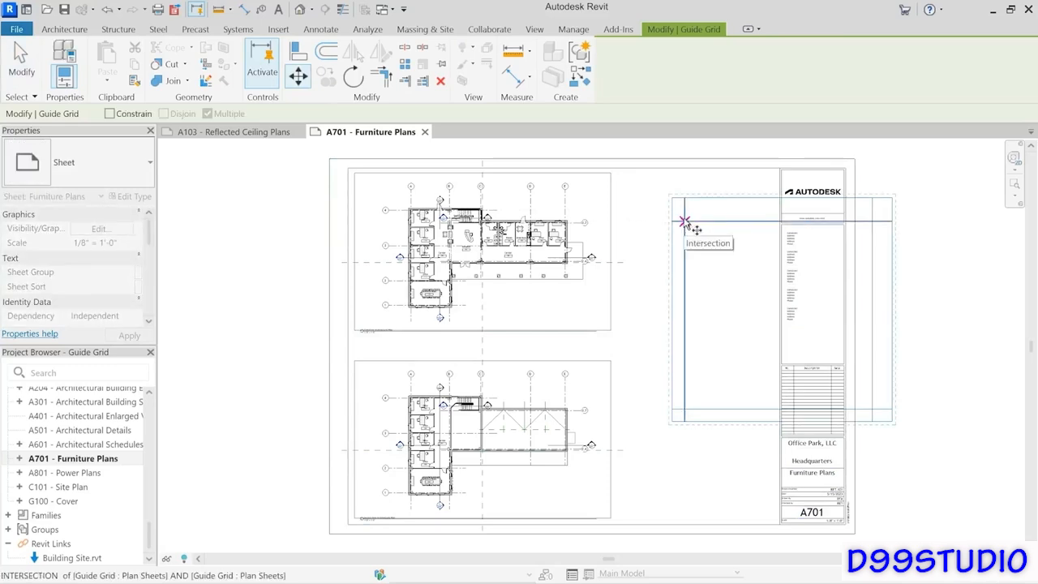
pyautogui.click(684, 221)
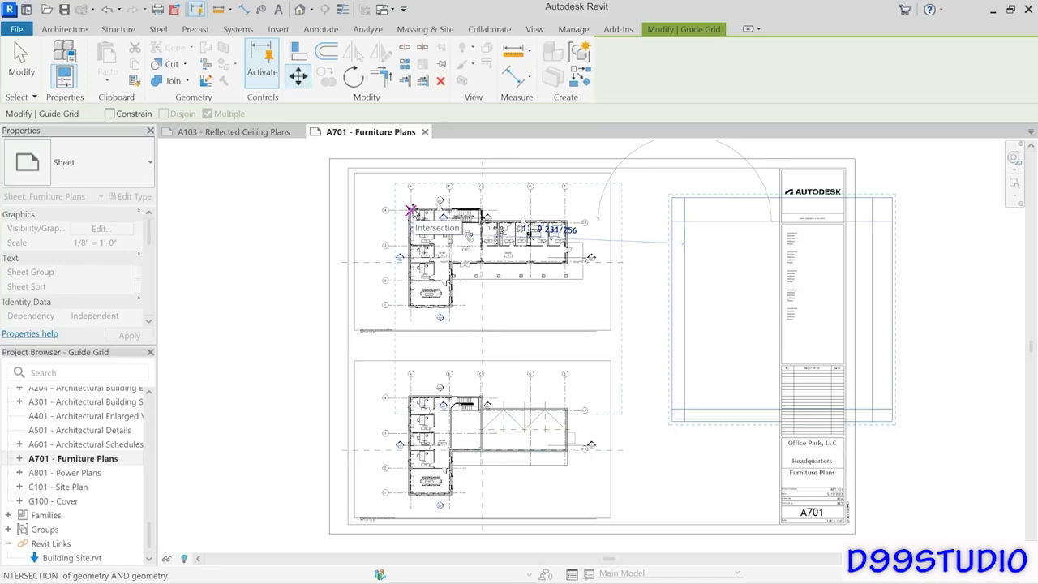
pyautogui.click(411, 211)
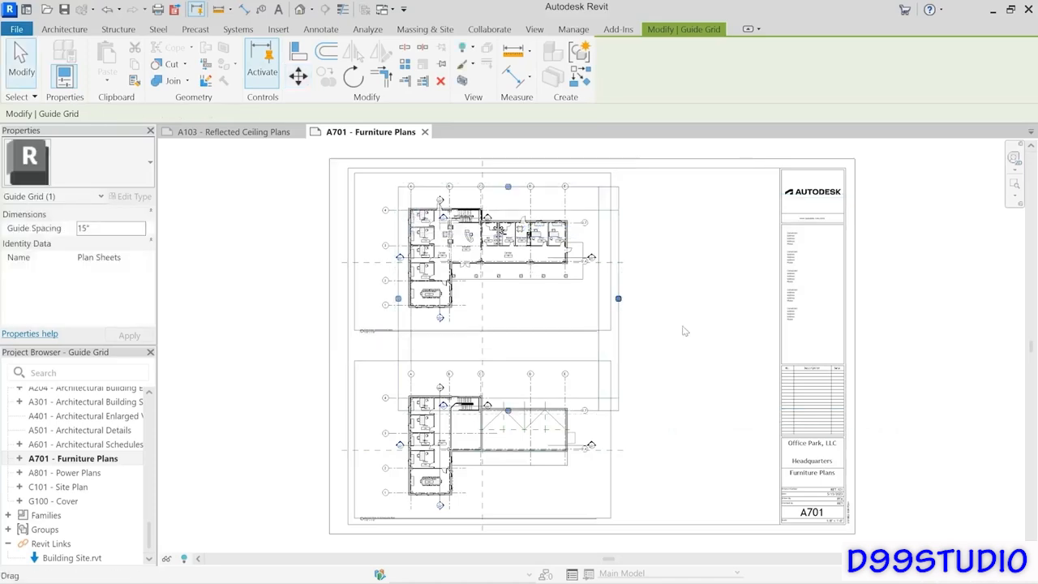
pyautogui.scroll(7, 393, 406)
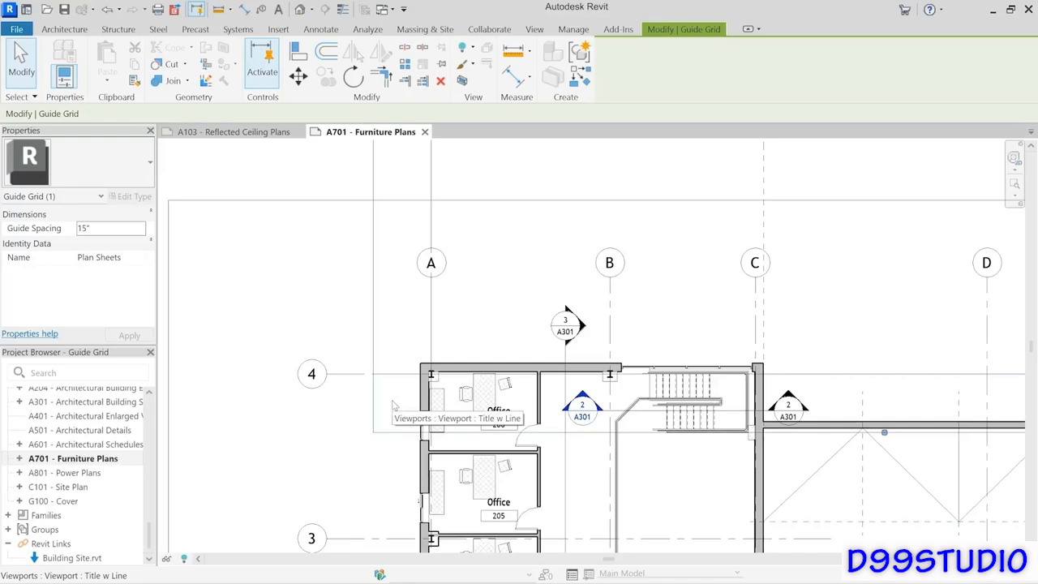
pyautogui.scroll(-6, 397, 393)
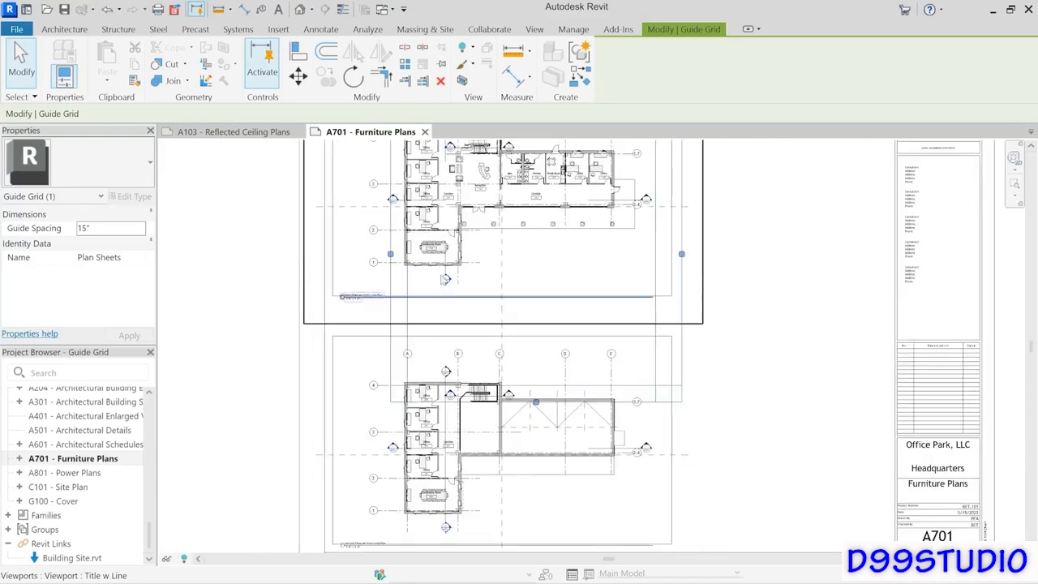
pyautogui.moveTo(438, 328); pyautogui.dragTo(440, 350, button='middle')
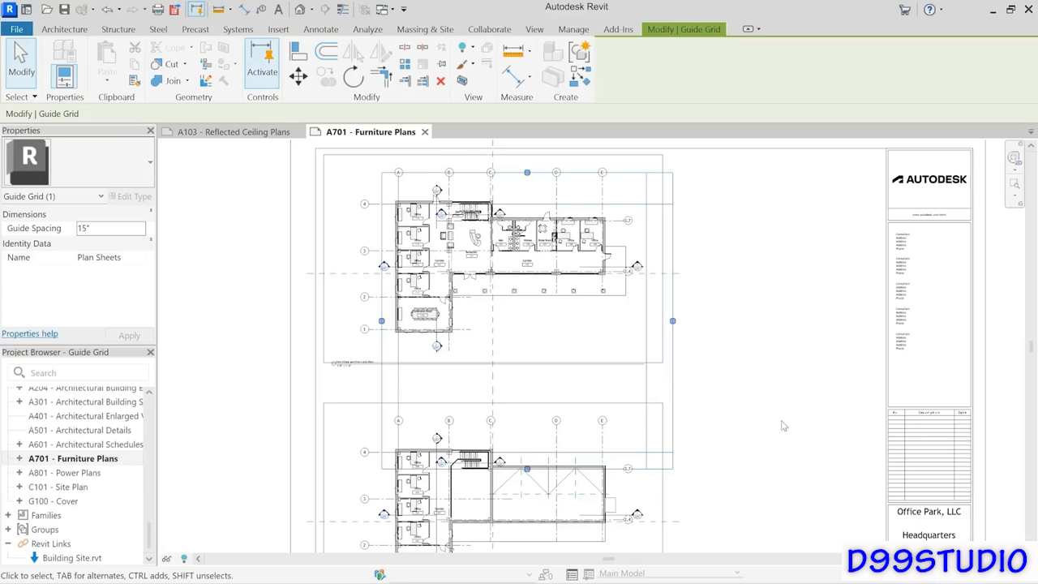
# Extend the guide grid's left boundary outward beyond the left edge of sheet A701.
pyautogui.click(22, 64)
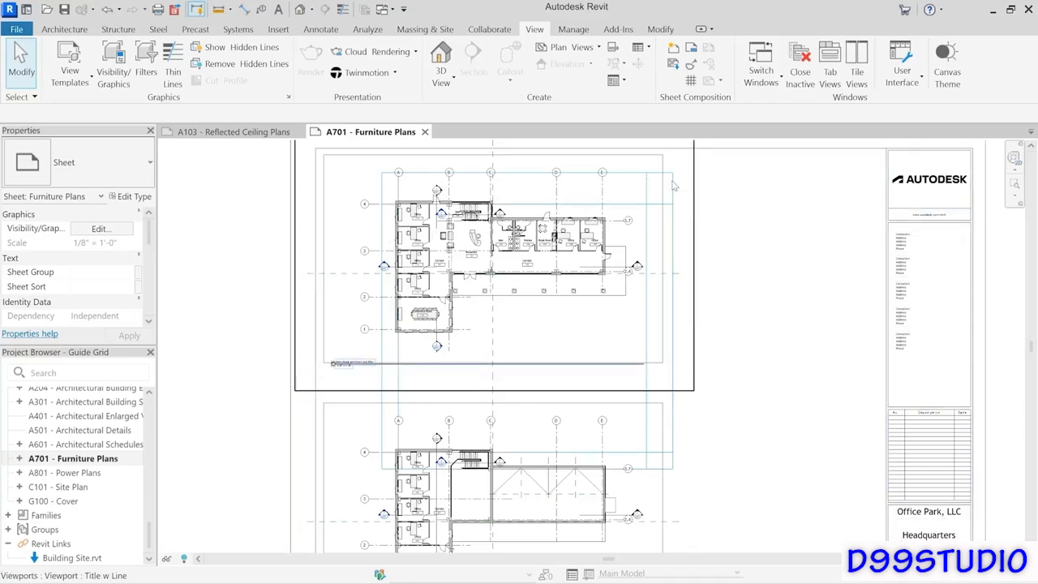
pyautogui.press('Tab')
pyautogui.click(673, 183)
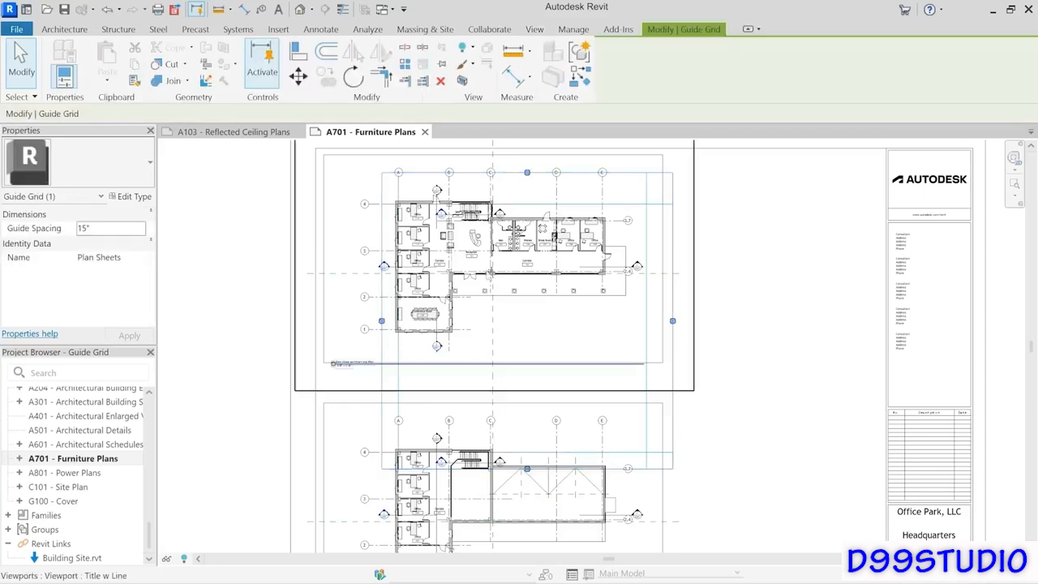
pyautogui.moveTo(382, 322); pyautogui.dragTo(270, 322)
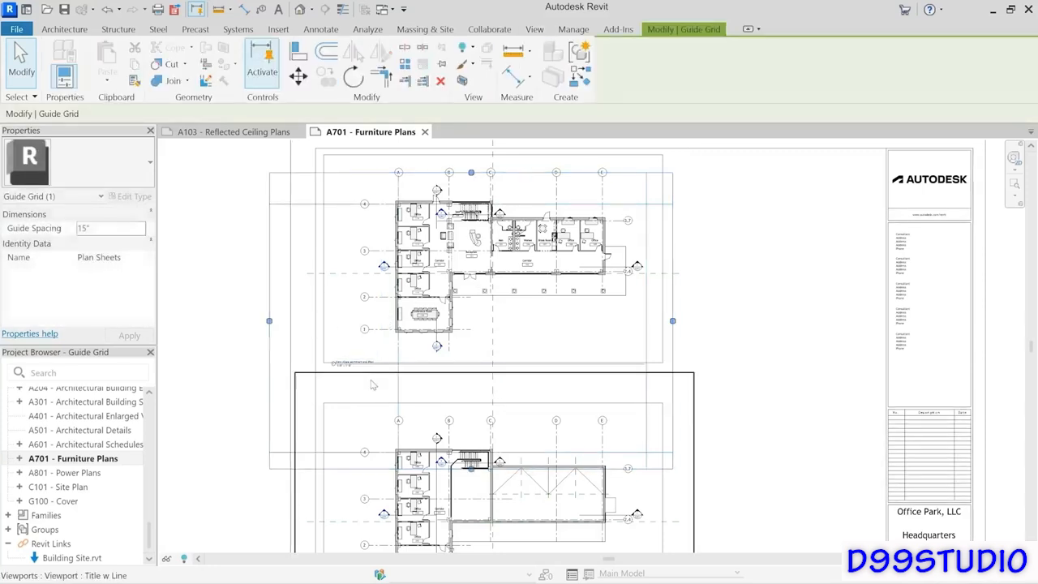
pyautogui.click(266, 407)
pyautogui.click(271, 397)
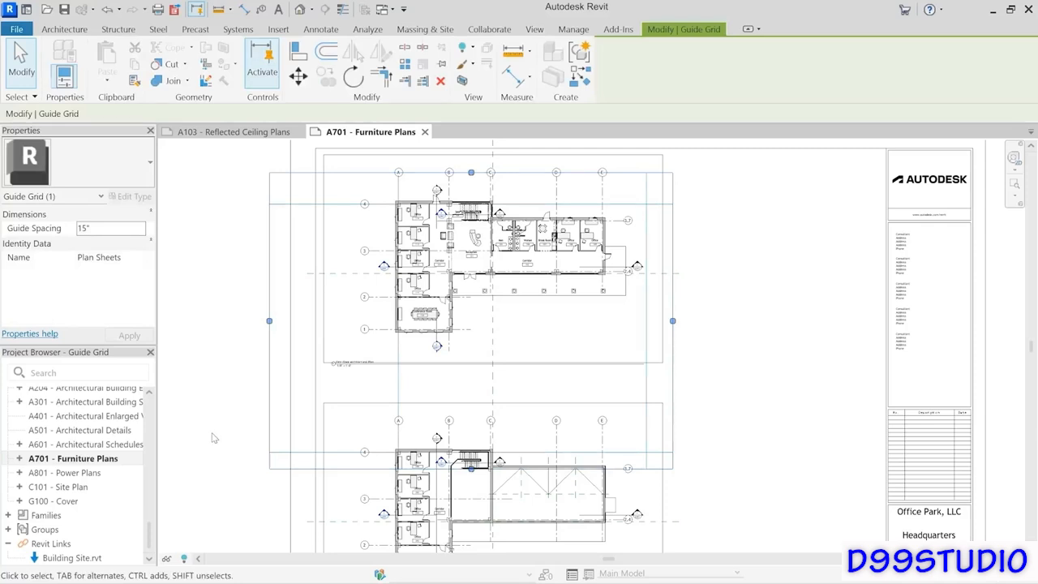
pyautogui.click(213, 438)
# Assign the Plan Sheets guide grid to sheet A103 - Reflected Ceiling Plans.
pyautogui.click(217, 133)
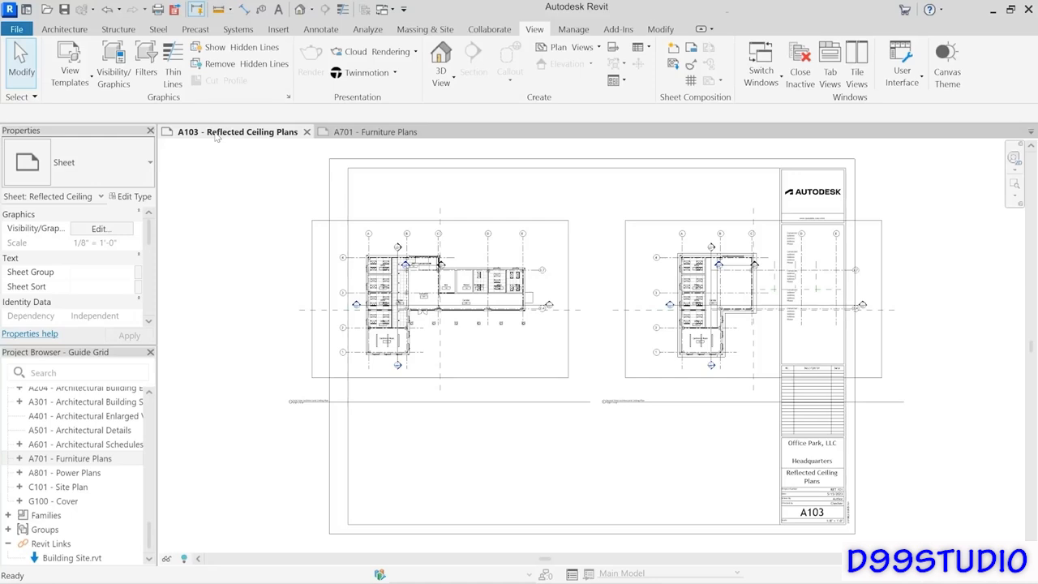
pyautogui.moveTo(149, 232); pyautogui.dragTo(147, 306)
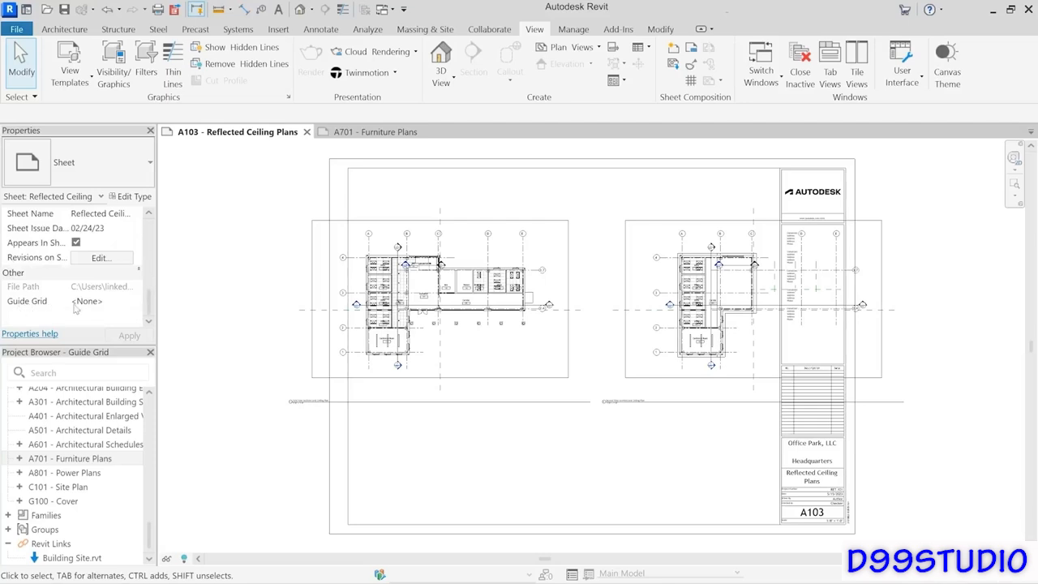
pyautogui.click(124, 303)
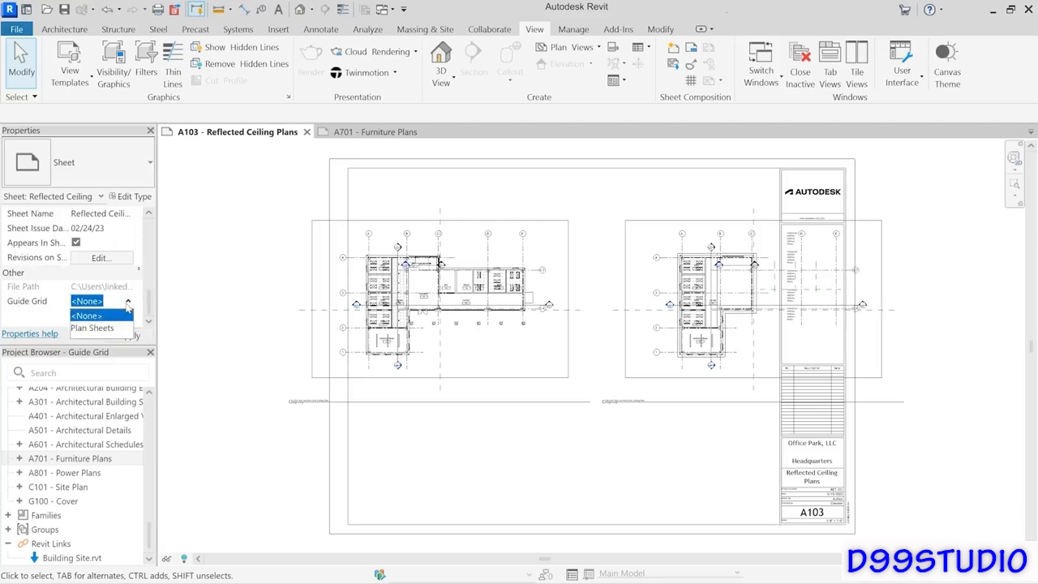
pyautogui.click(93, 328)
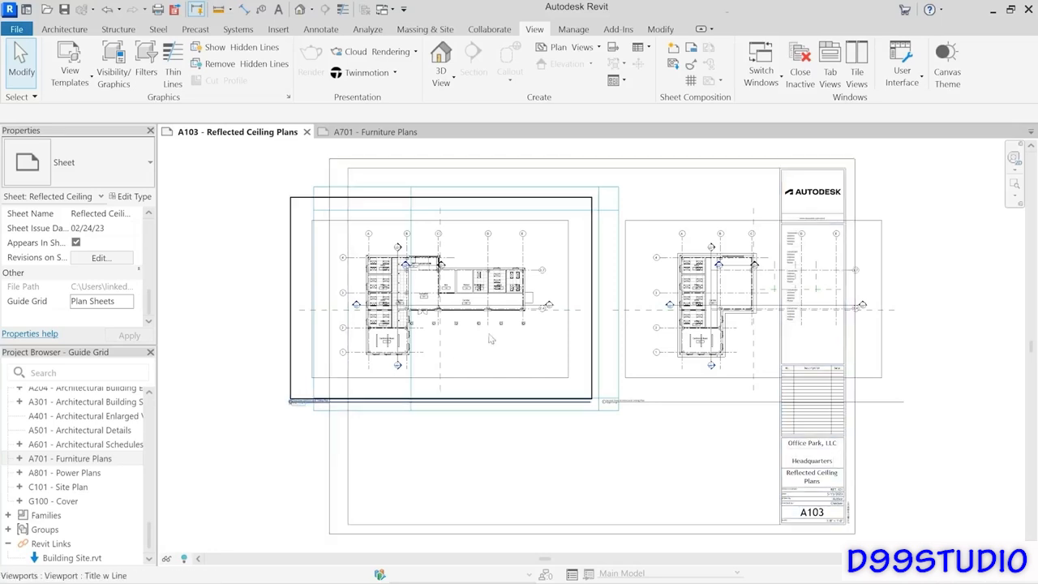
# Move the L1 - Architectural ceiling plan so its upper-left grid intersection snaps to the upper-left guide grid intersection.
pyautogui.click(457, 301)
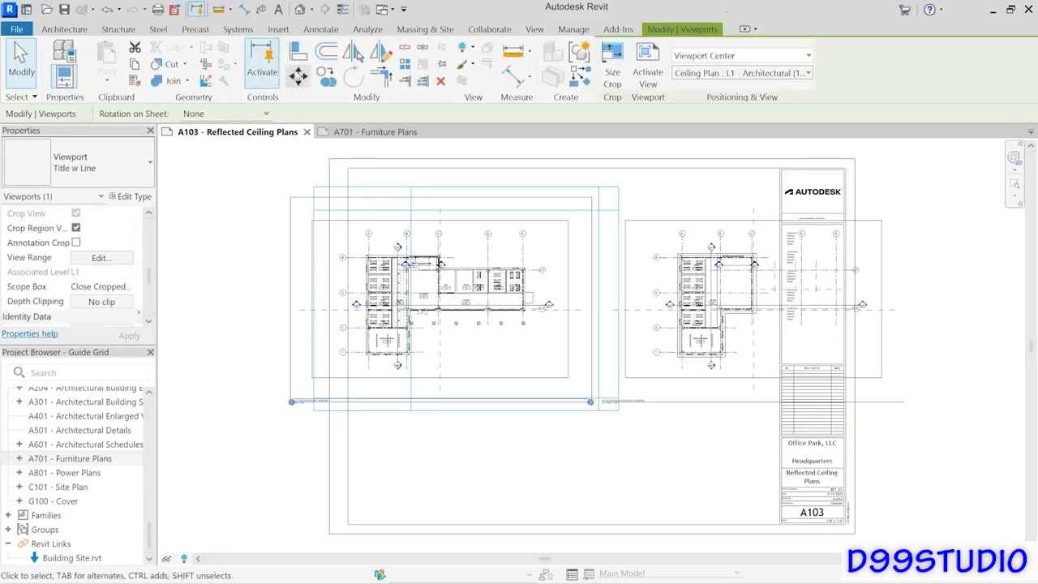
pyautogui.click(298, 76)
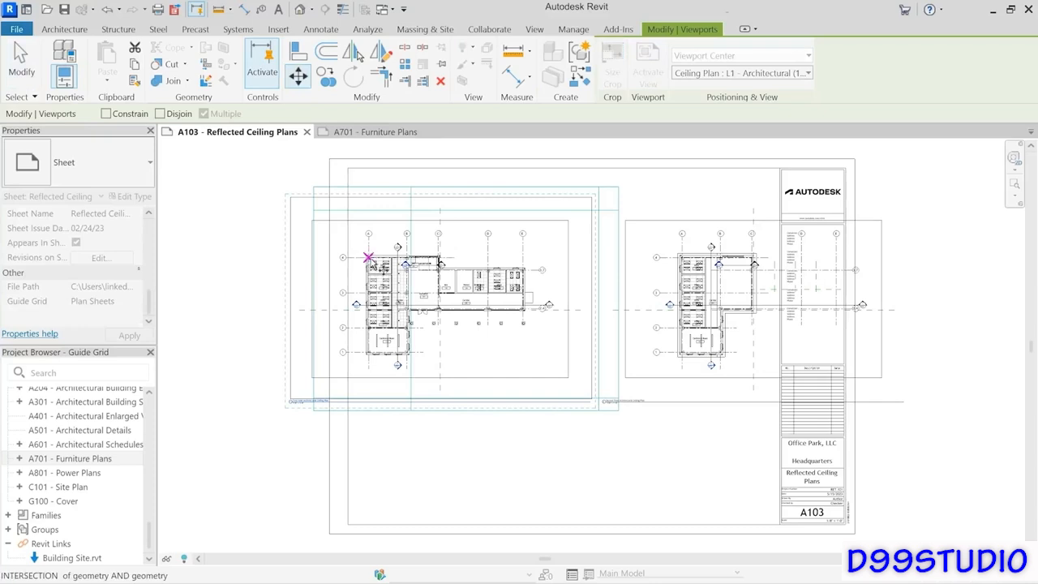
pyautogui.click(369, 258)
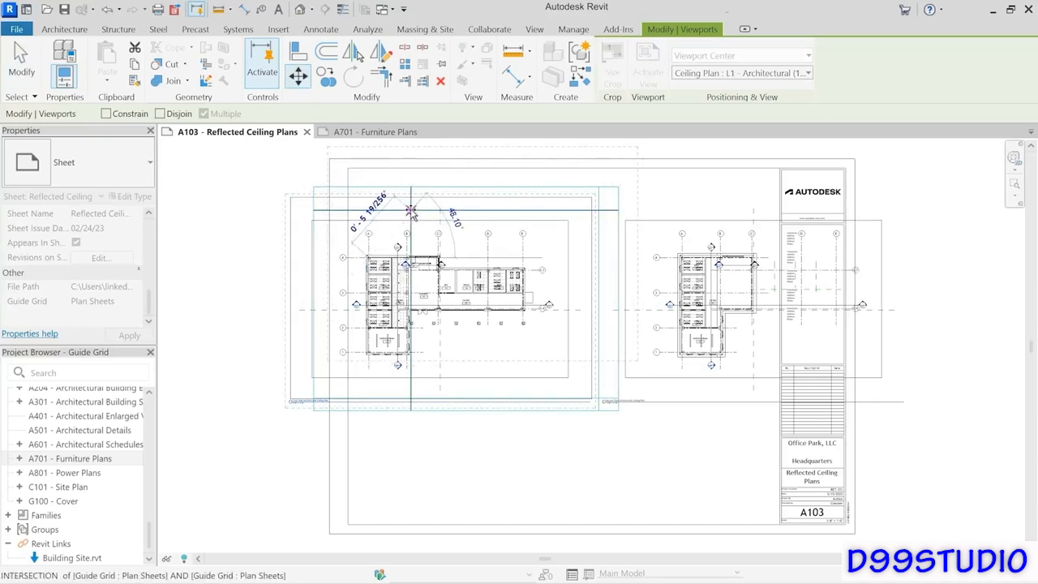
pyautogui.click(411, 211)
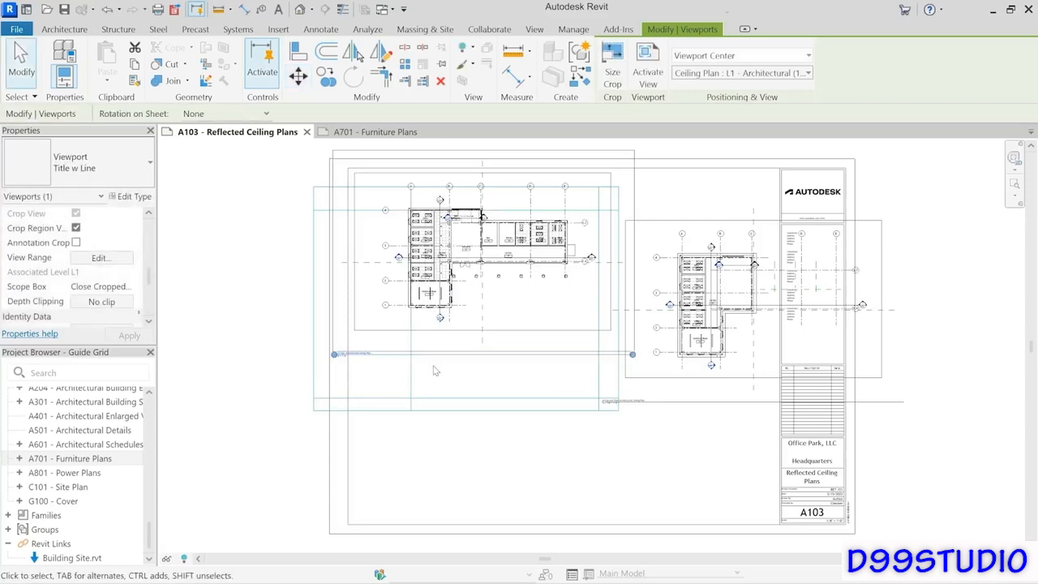
# Move the L2 - Architectural ceiling plan below the L1 plan, snapping its upper-left grid intersection to the lower-left guide grid intersection.
pyautogui.click(720, 273)
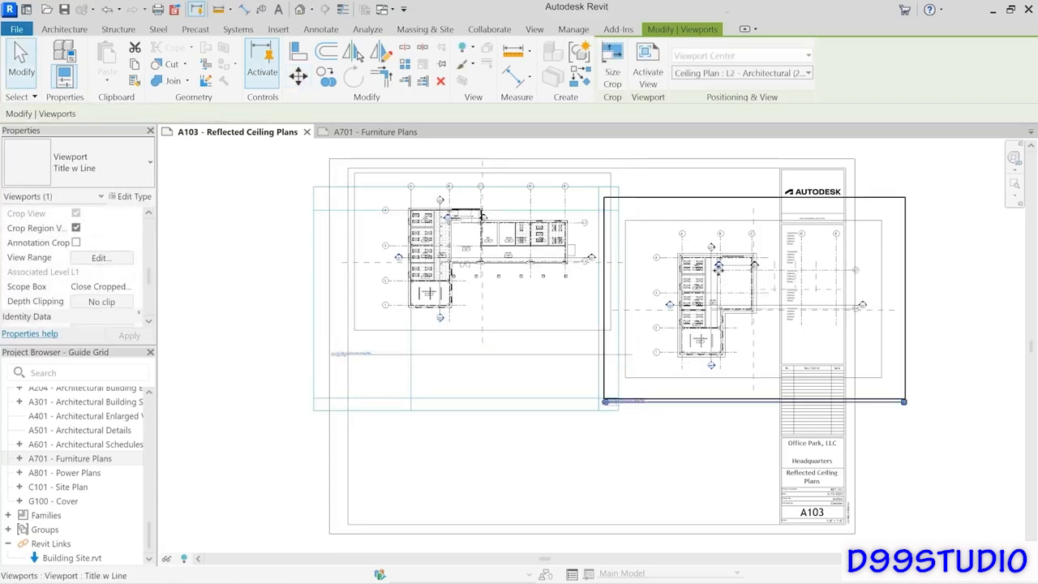
pyautogui.click(298, 75)
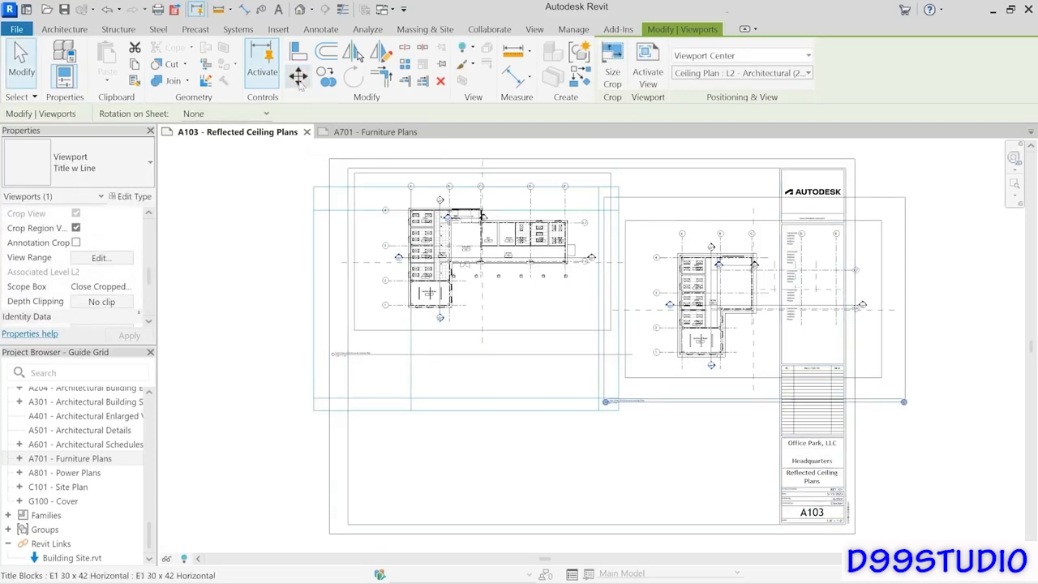
pyautogui.click(682, 257)
pyautogui.press('s')
pyautogui.press('i')
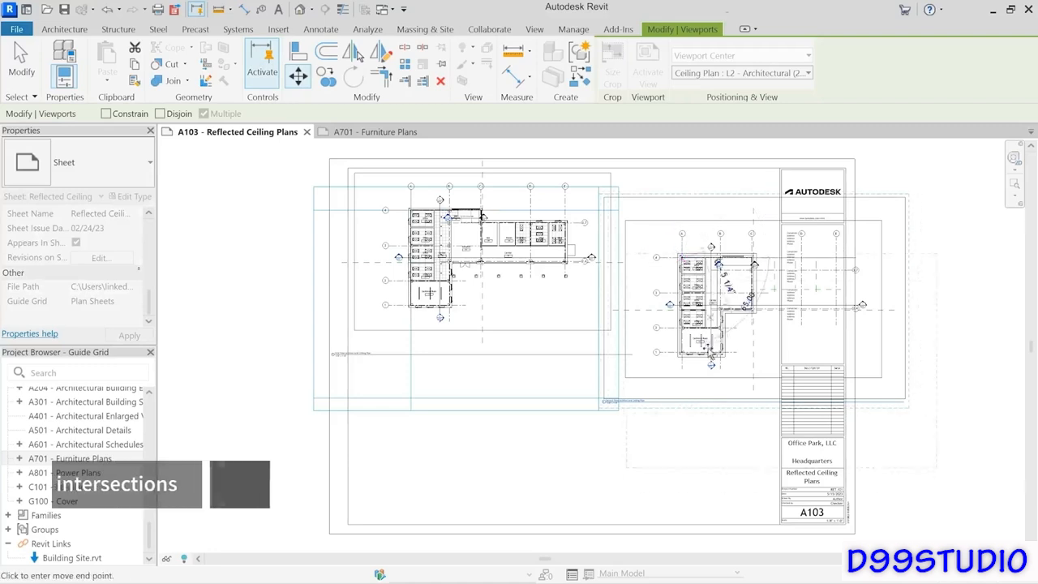
pyautogui.click(412, 398)
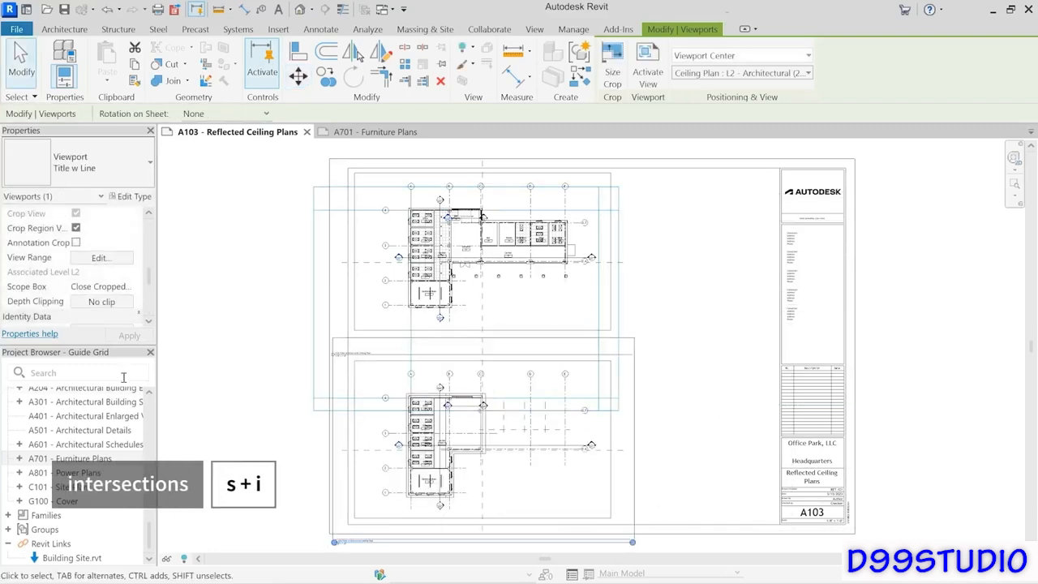
pyautogui.click(229, 357)
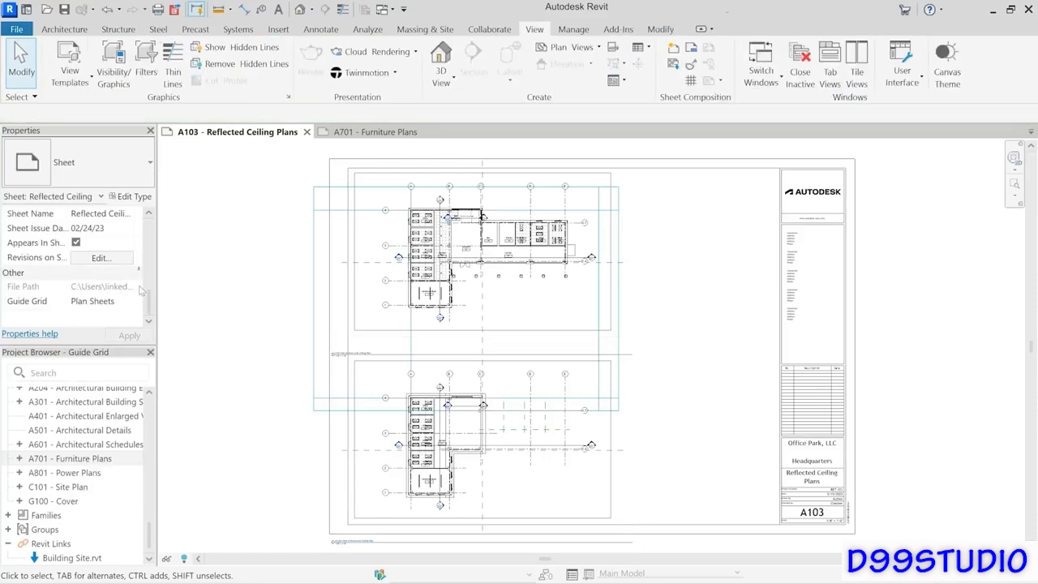
# Reposition both ceiling plan view titles directly beneath their plans on sheet A103.
pyautogui.moveTo(383, 362); pyautogui.dragTo(424, 339)
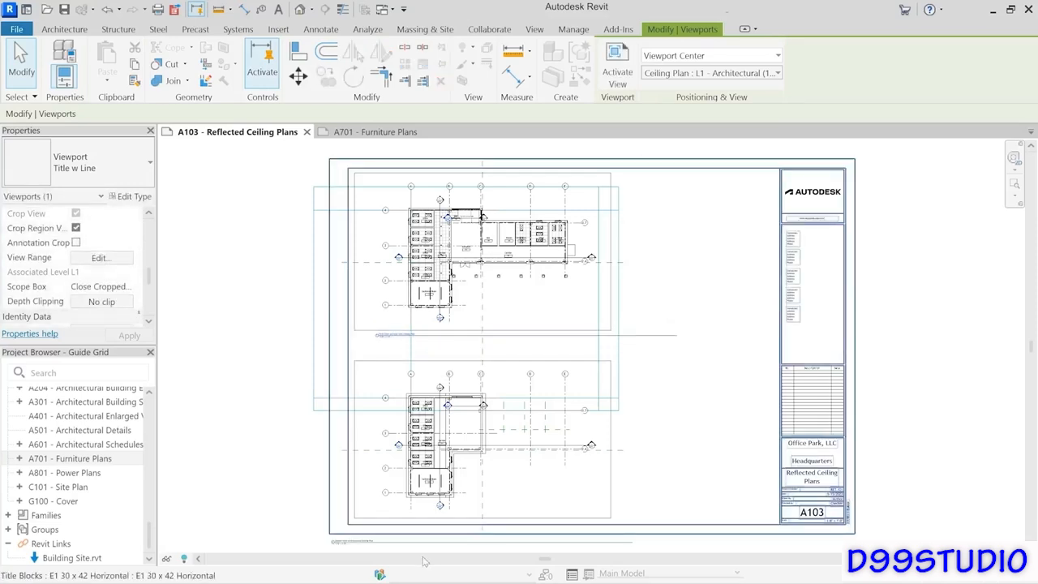
pyautogui.moveTo(424, 541); pyautogui.dragTo(459, 519)
pyautogui.click(216, 315)
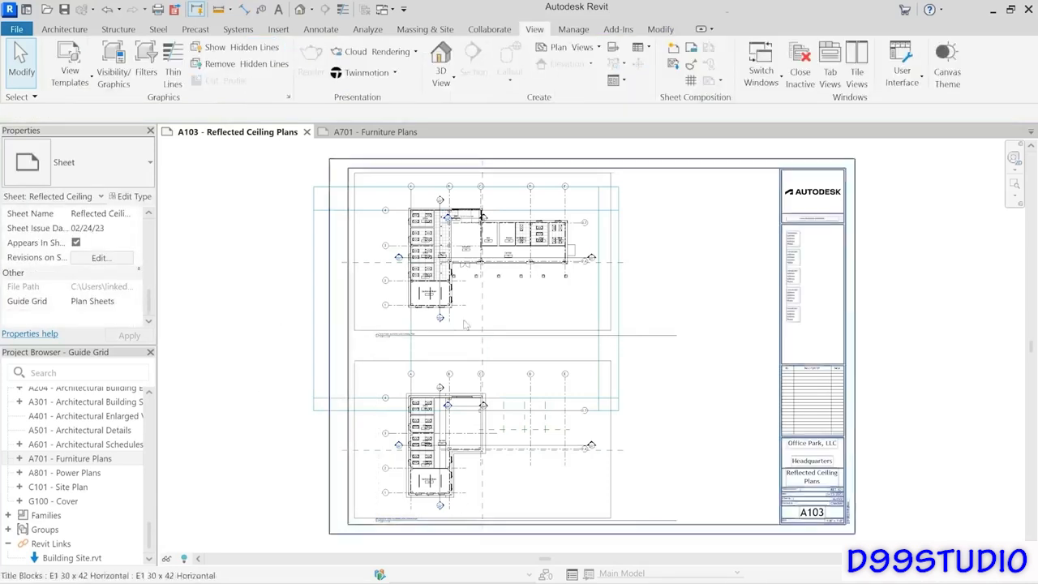
# Shorten the title lines of both ceiling plan viewports so they end within the plans' crop width.
pyautogui.click(516, 297)
pyautogui.moveTo(676, 335); pyautogui.dragTo(577, 337)
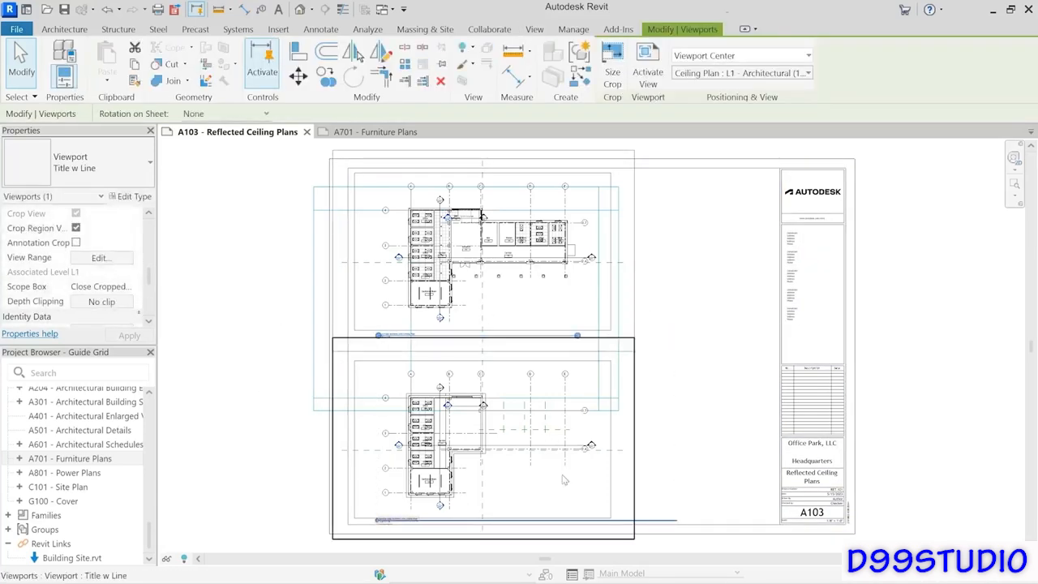
pyautogui.click(562, 476)
pyautogui.moveTo(676, 521); pyautogui.dragTo(575, 531)
pyautogui.click(268, 458)
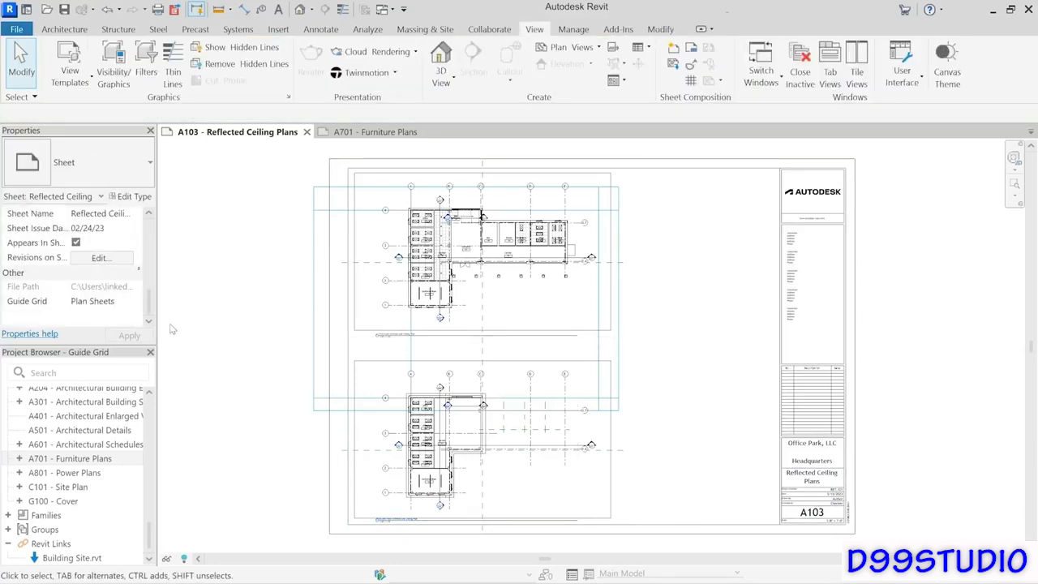
# Remove the Plan Sheets guide grid from sheet A103 by setting its Guide Grid to <None>.
pyautogui.click(128, 302)
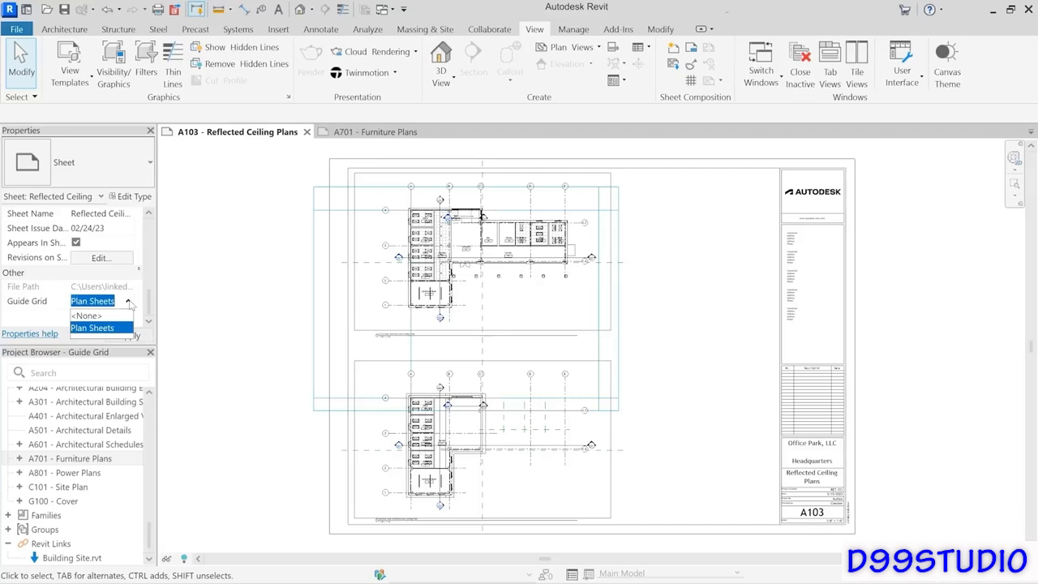
pyautogui.click(87, 316)
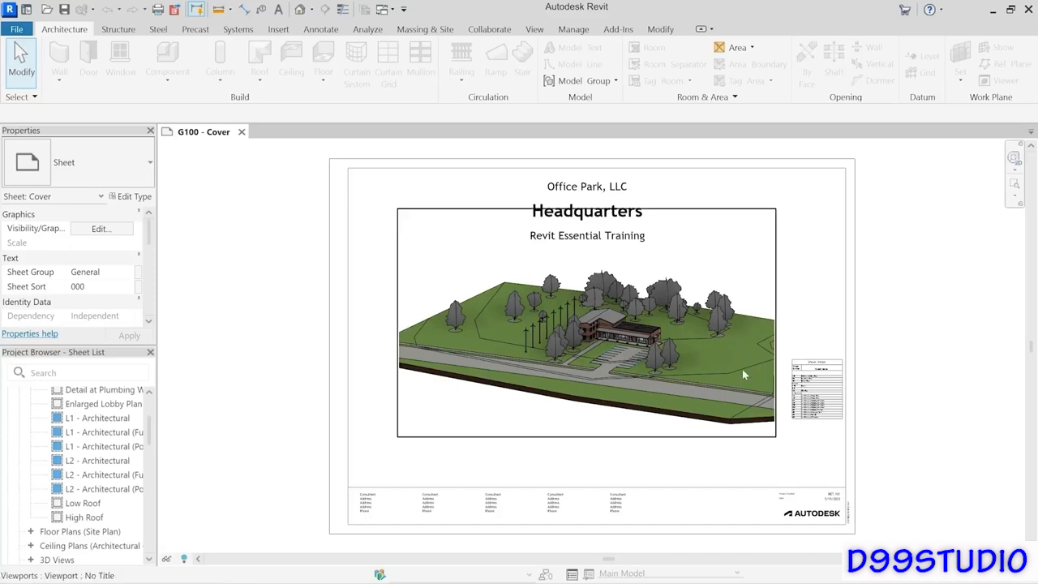
# Examine the Sheet Index on the G100 cover sheet, its matching schedule entry in the project browser, and the commands for creating schedules and sheet lists.
pyautogui.scroll(5, 838, 437)
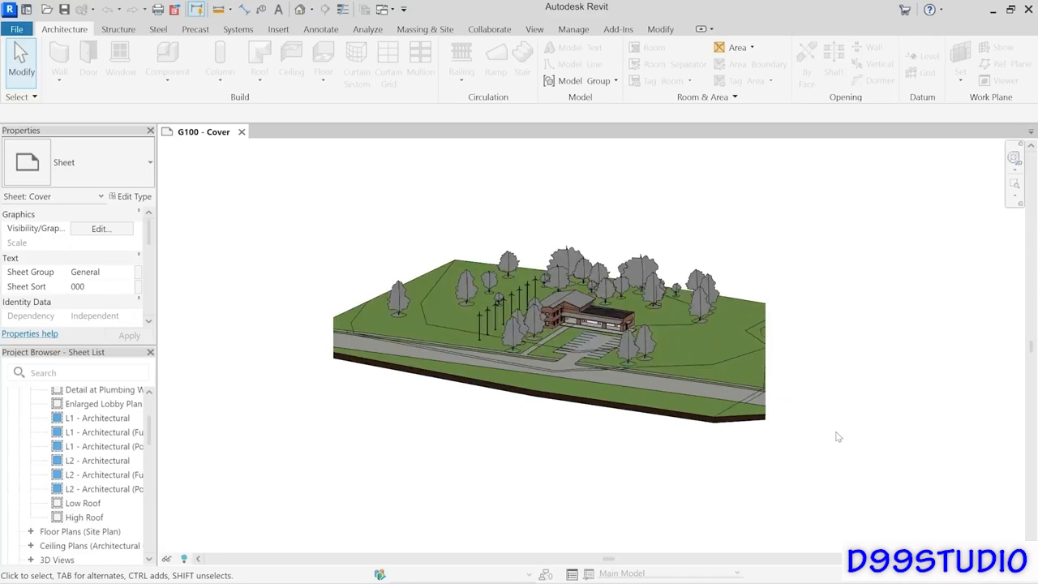
pyautogui.scroll(3, 838, 436)
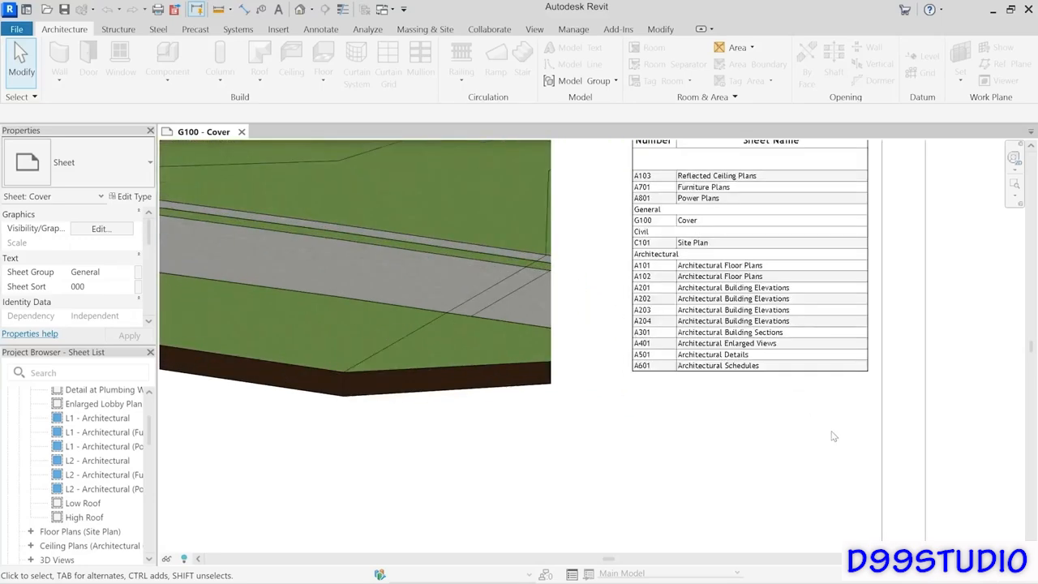
pyautogui.moveTo(796, 405); pyautogui.dragTo(792, 499, button='middle')
pyautogui.moveTo(793, 498); pyautogui.dragTo(811, 560, button='middle')
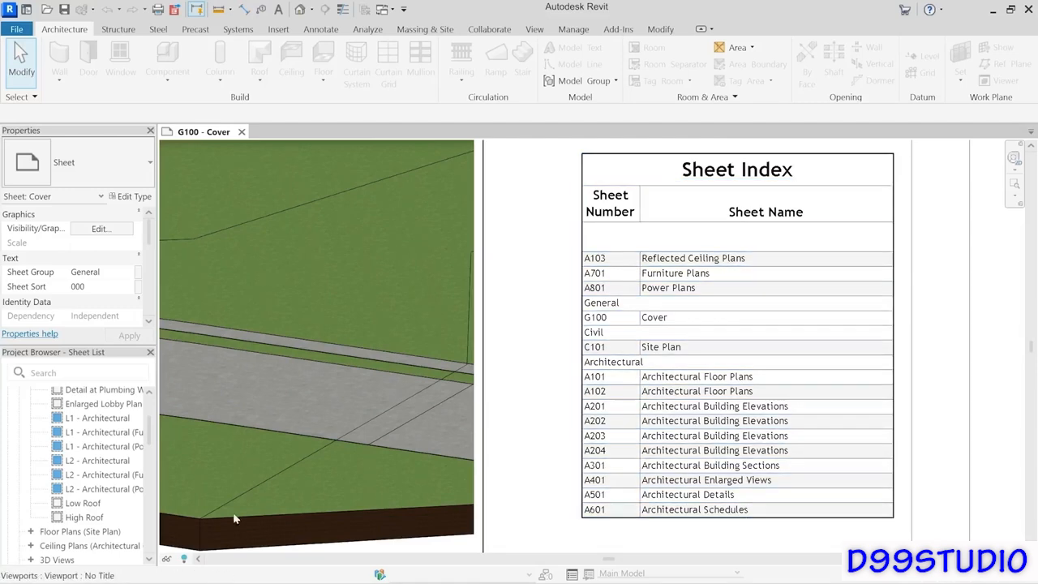
pyautogui.moveTo(153, 436); pyautogui.dragTo(146, 516)
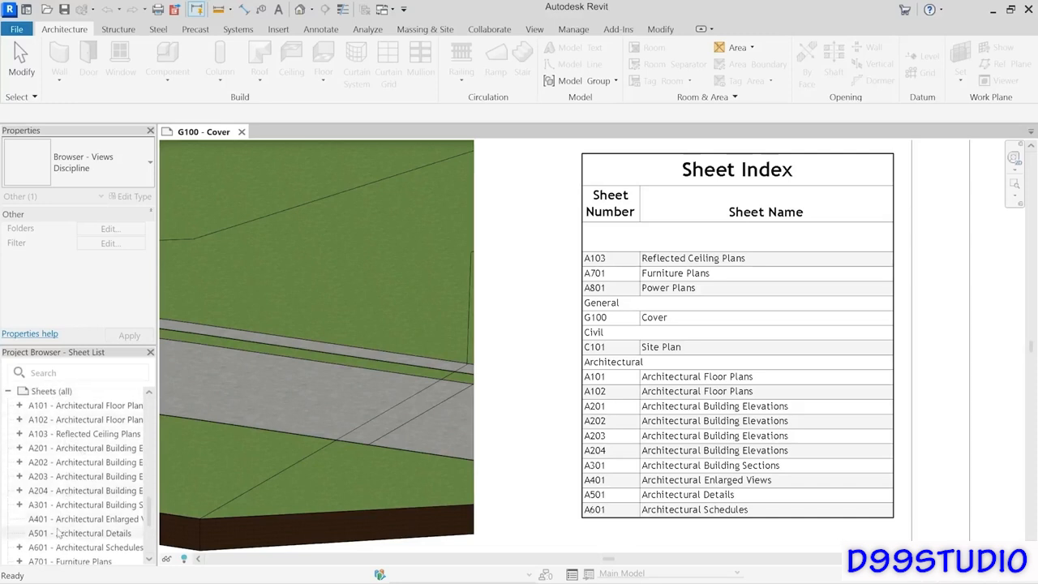
pyautogui.moveTo(152, 522)
pyautogui.mouseDown()
pyautogui.moveTo(150, 532)
pyautogui.moveTo(150, 502)
pyautogui.mouseUp()
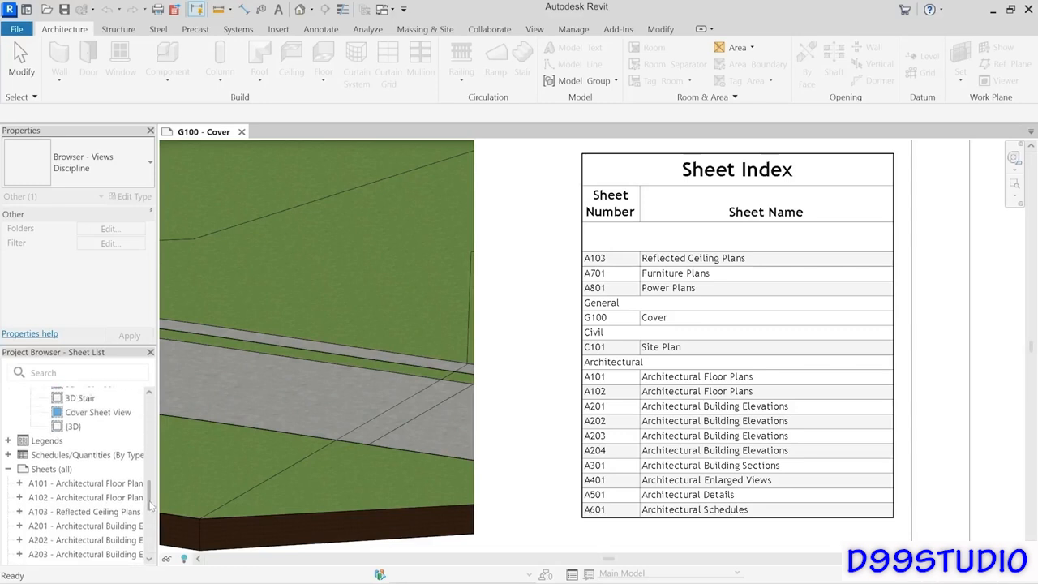
pyautogui.click(45, 455)
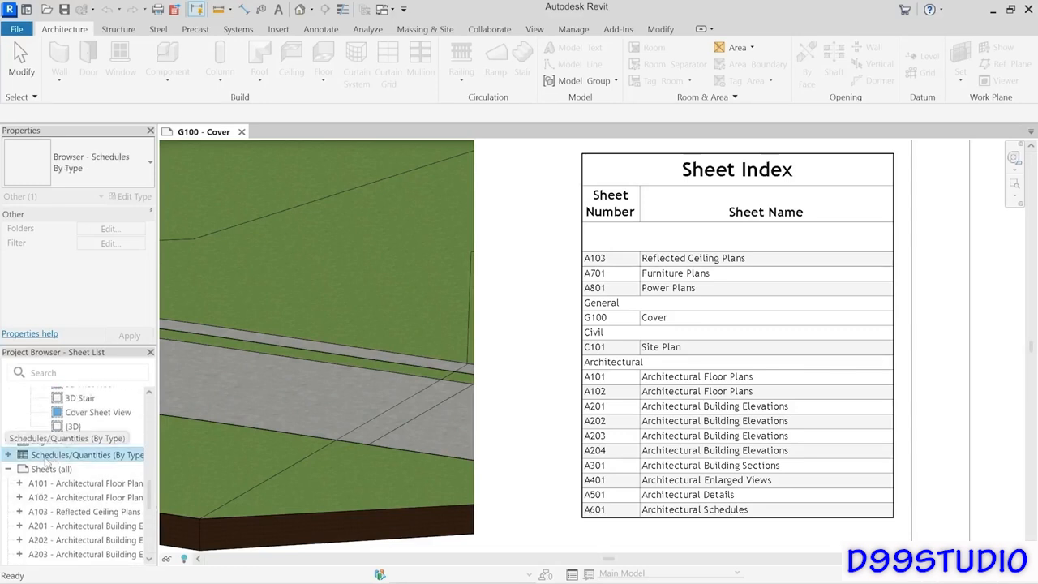
pyautogui.click(8, 456)
pyautogui.click(76, 511)
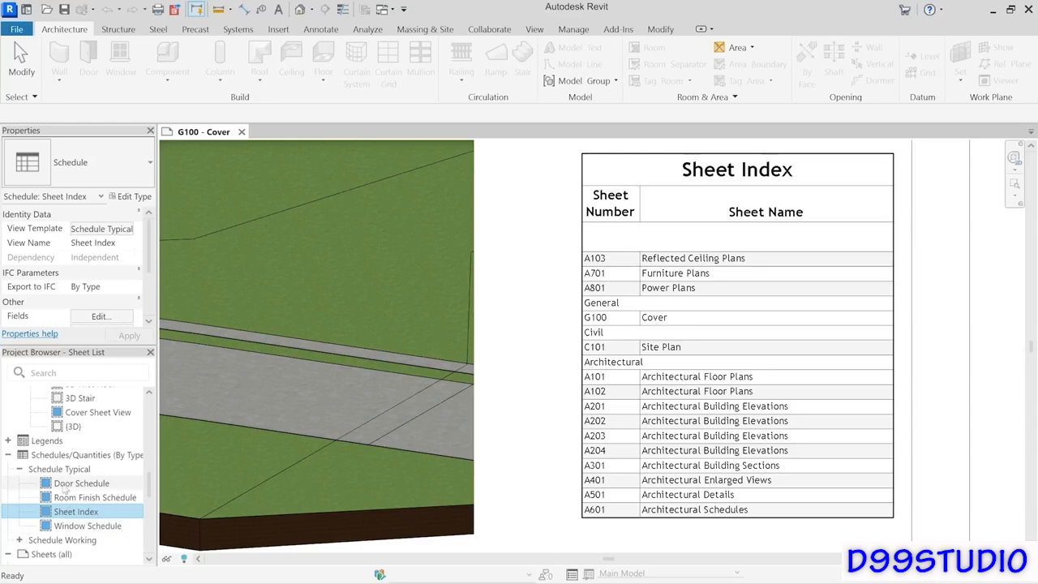
pyautogui.rightClick(83, 455)
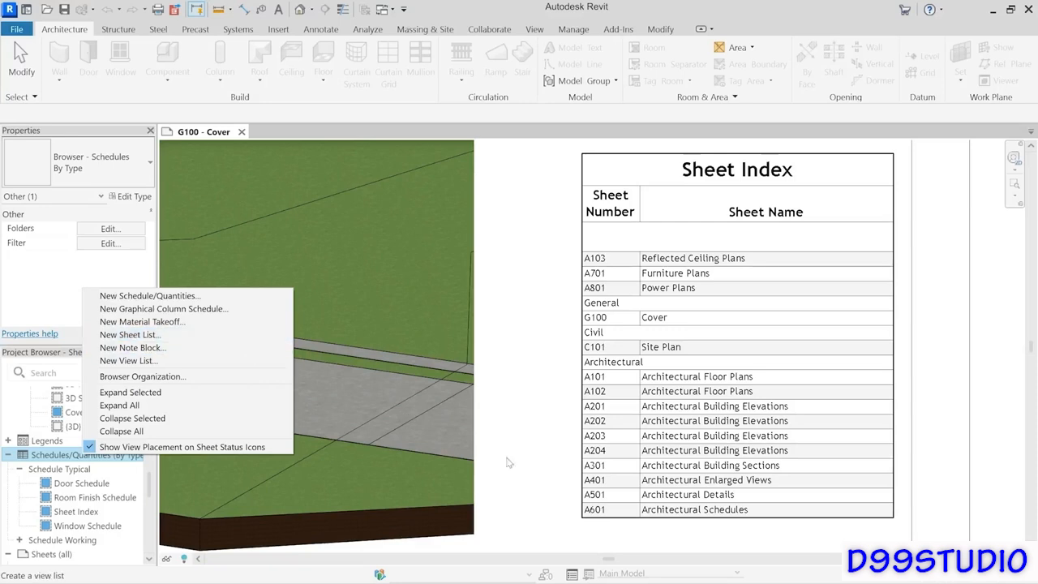
pyautogui.click(552, 483)
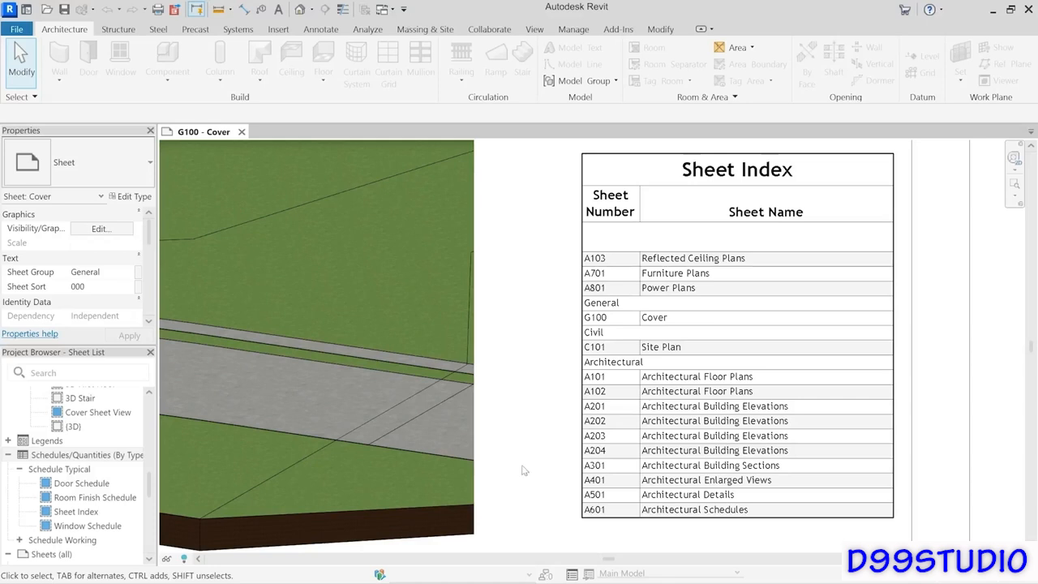
# Open the Sheet Index schedule for editing from its placed instance on the cover sheet.
pyautogui.click(585, 377)
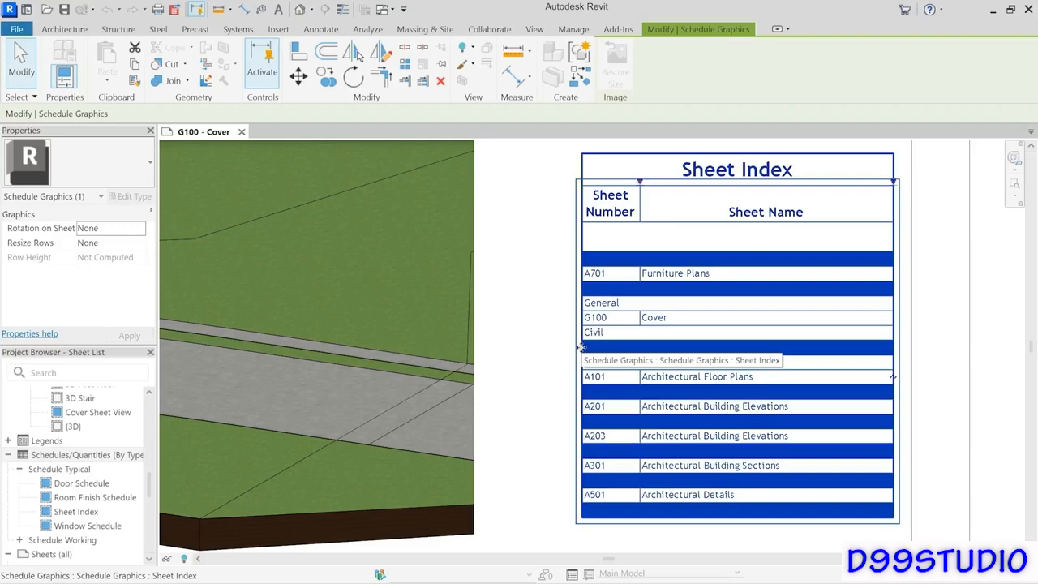
pyautogui.click(75, 512)
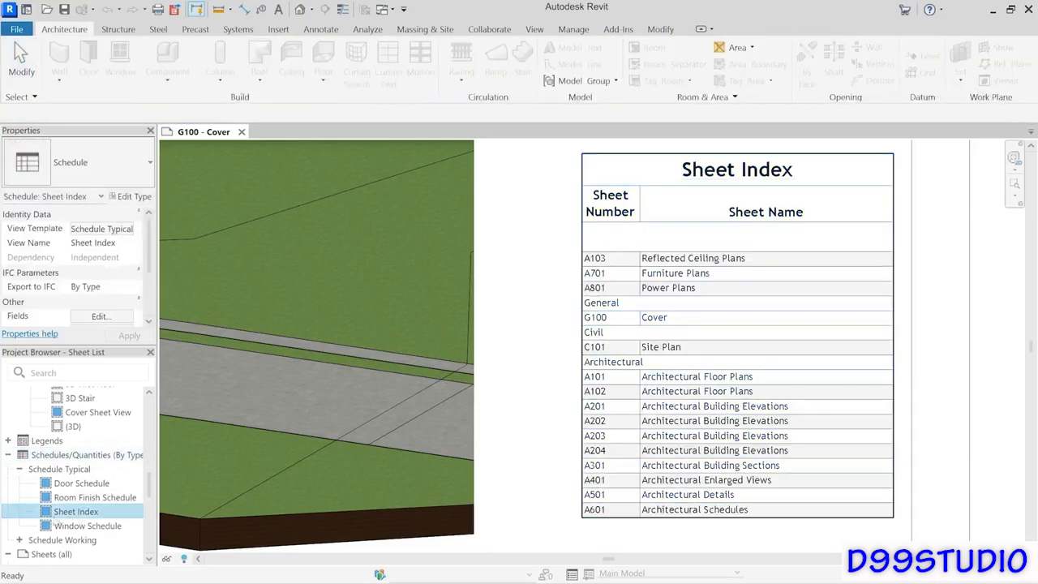
pyautogui.click(580, 338)
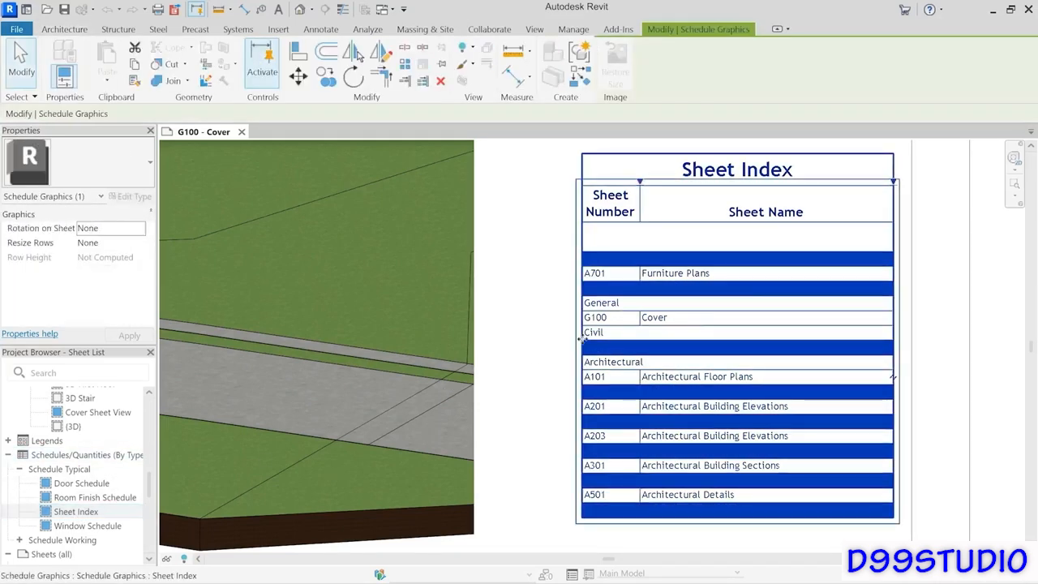
pyautogui.doubleClick(582, 339)
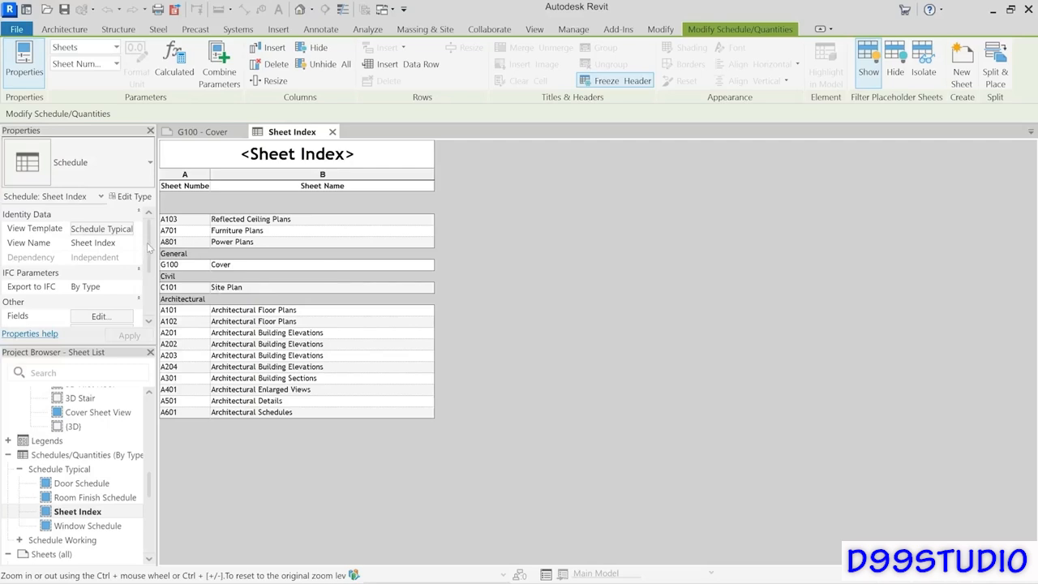
# Add the Sheet Issue Date and Drawn By fields to the Sheet Index, ordering Drawn By before Sheet Issue Date.
pyautogui.scroll(-3, 148, 249)
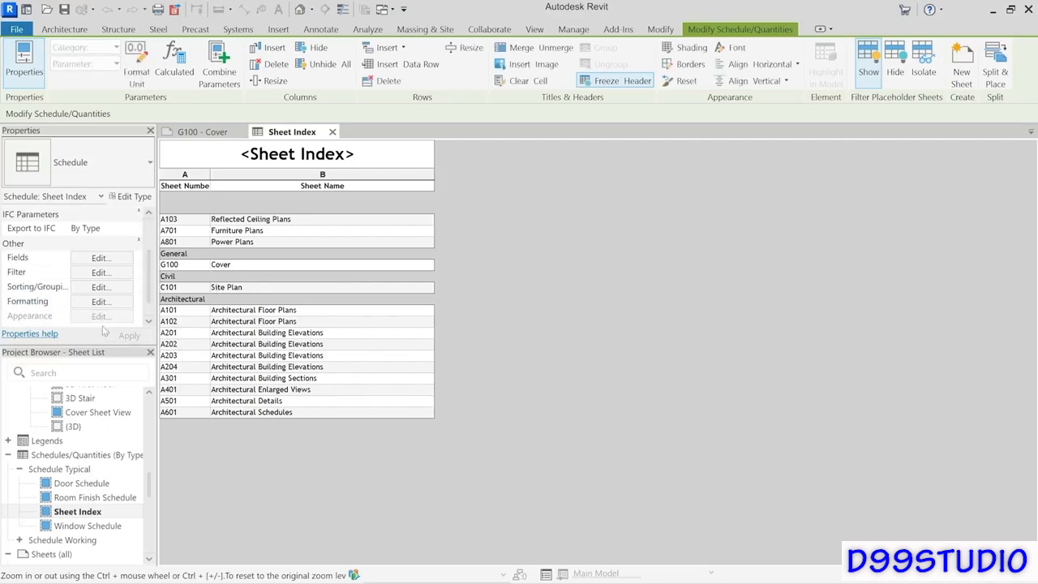
pyautogui.click(100, 257)
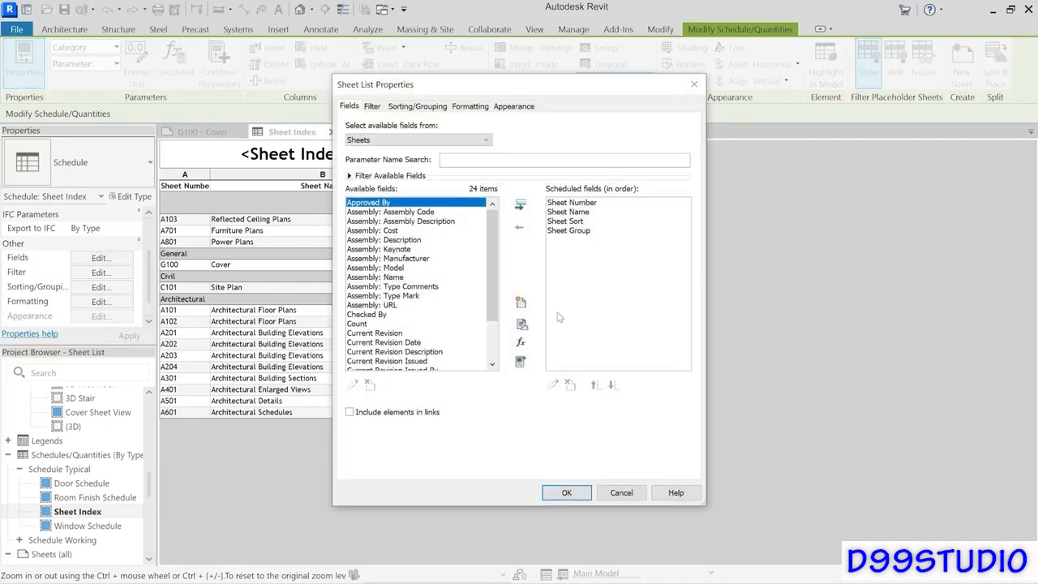
pyautogui.moveTo(491, 281); pyautogui.dragTo(494, 323)
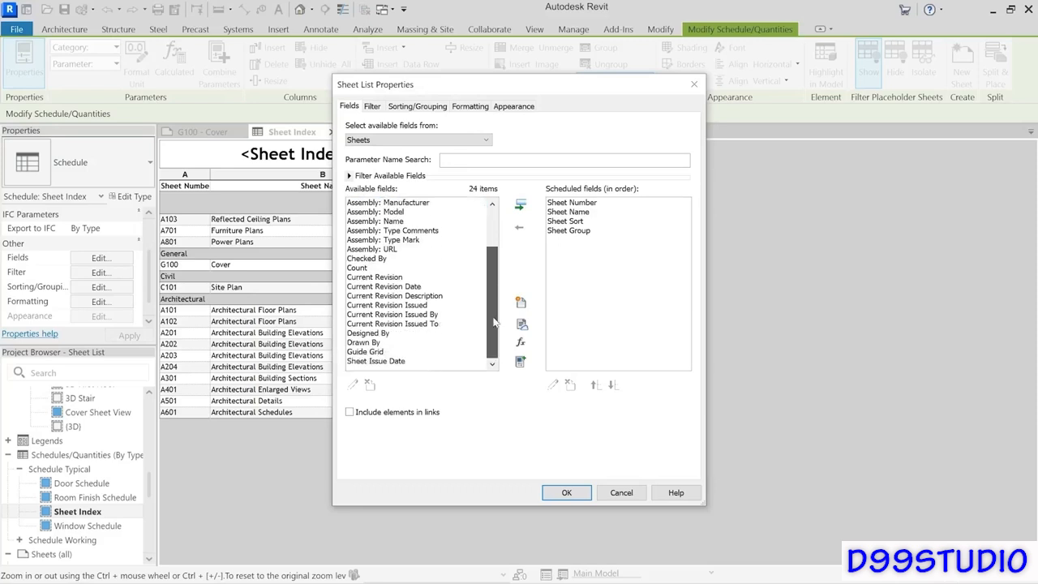
pyautogui.click(378, 361)
pyautogui.doubleClick(378, 361)
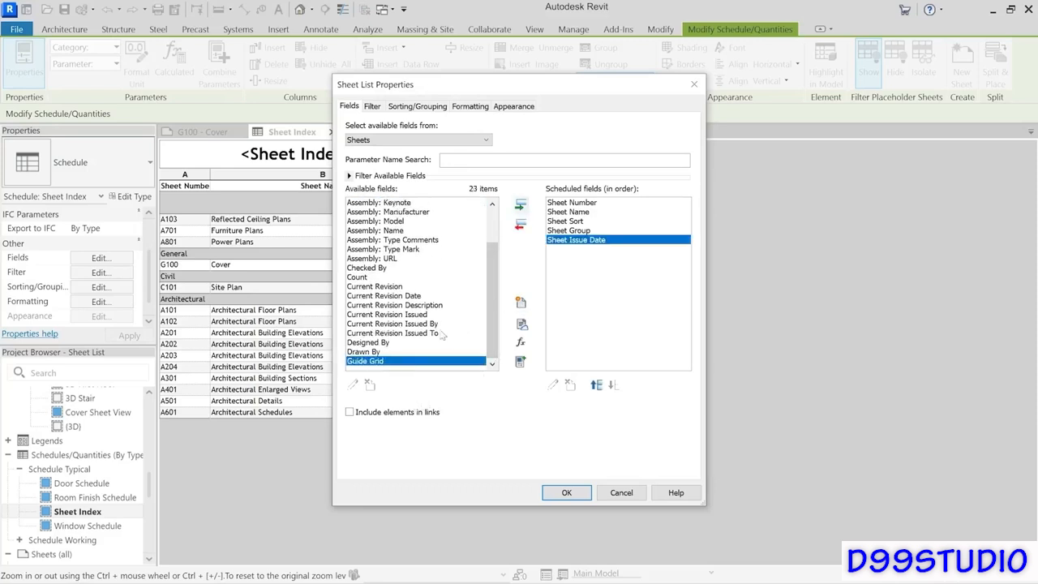
pyautogui.click(374, 353)
pyautogui.click(520, 206)
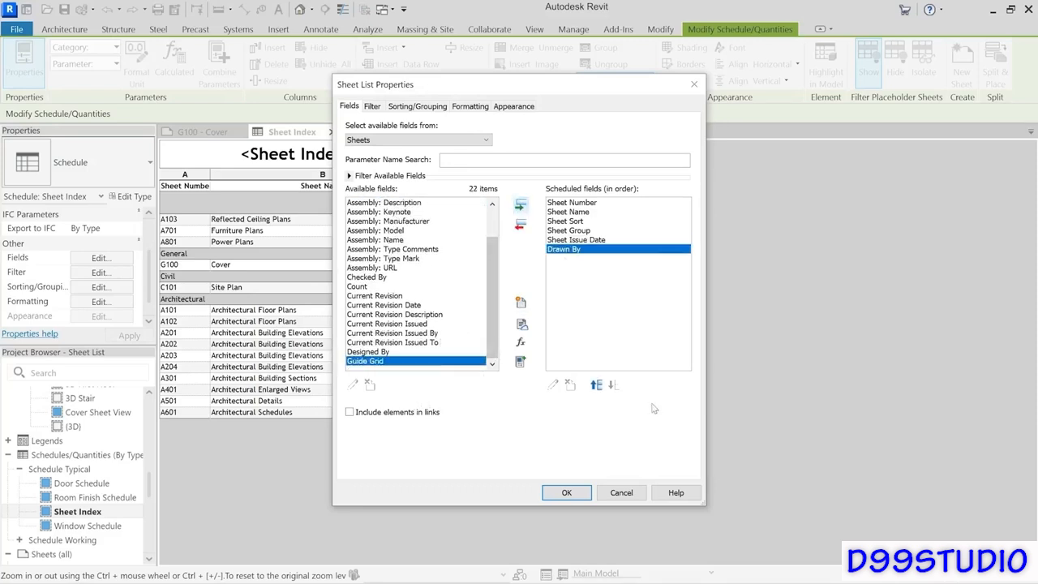
pyautogui.click(596, 388)
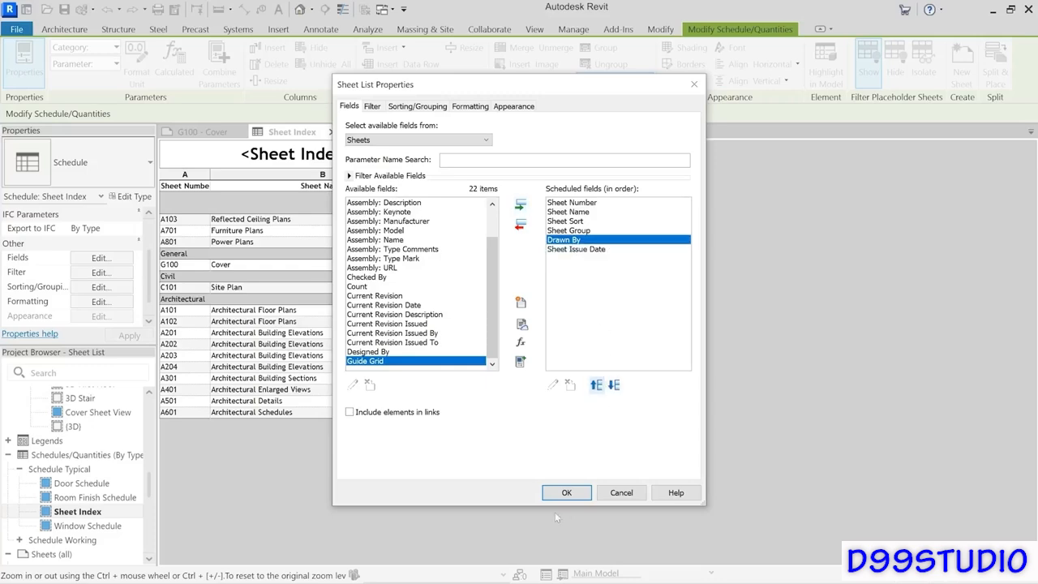
pyautogui.click(567, 492)
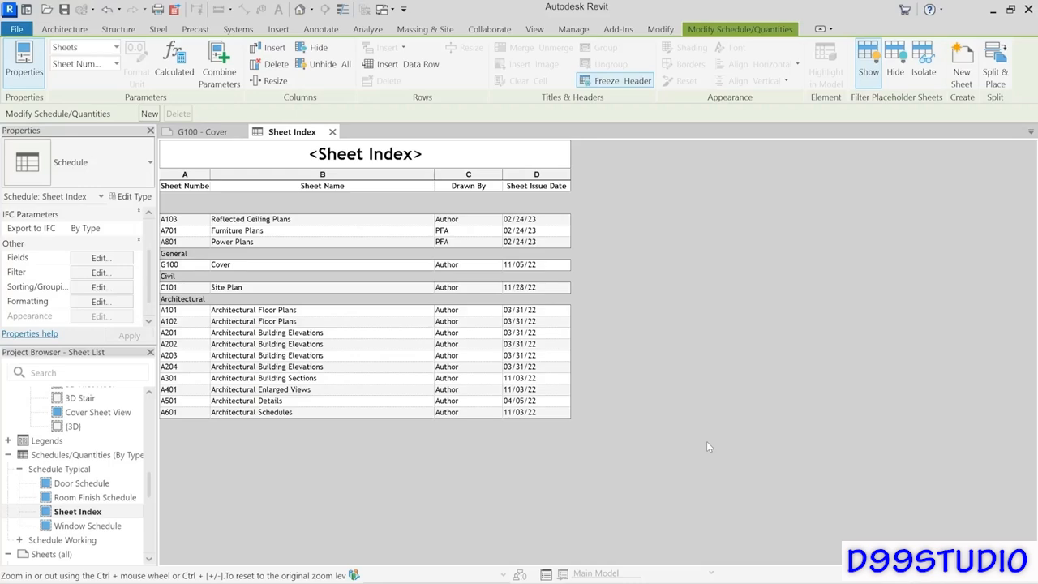
# Check the expanded Sheet Index on the cover sheet, and set Drawn By to PFA for sheets A101, A102 and A201 in the schedule.
pyautogui.click(202, 132)
pyautogui.moveTo(651, 324); pyautogui.dragTo(704, 420, button='middle')
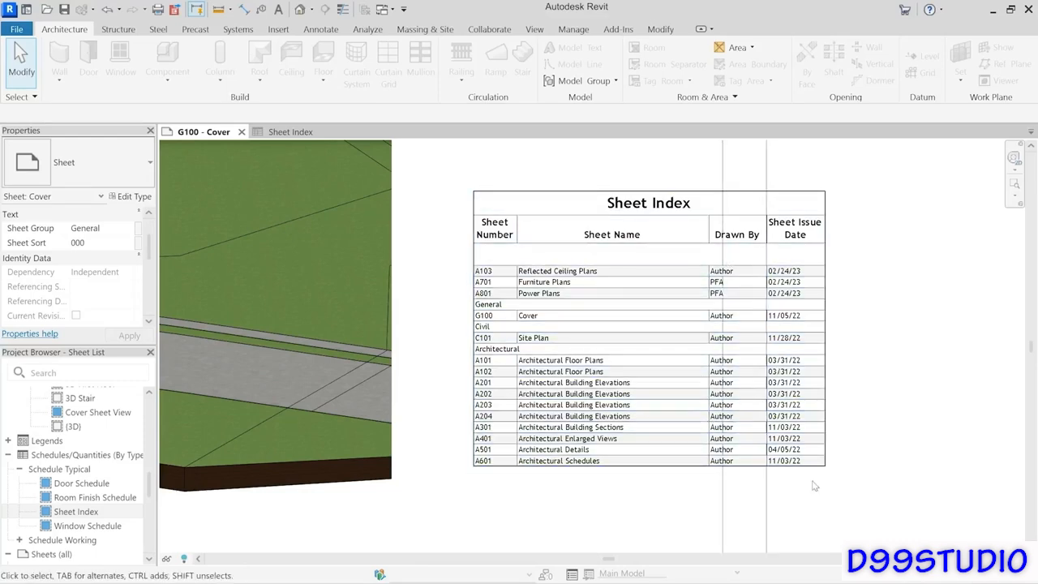
pyautogui.click(319, 133)
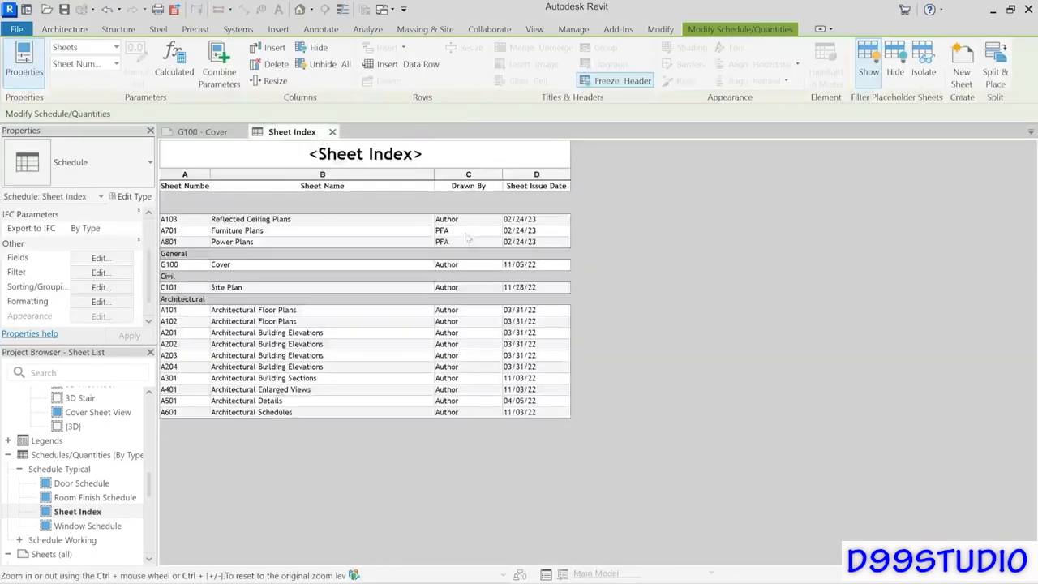
pyautogui.click(468, 311)
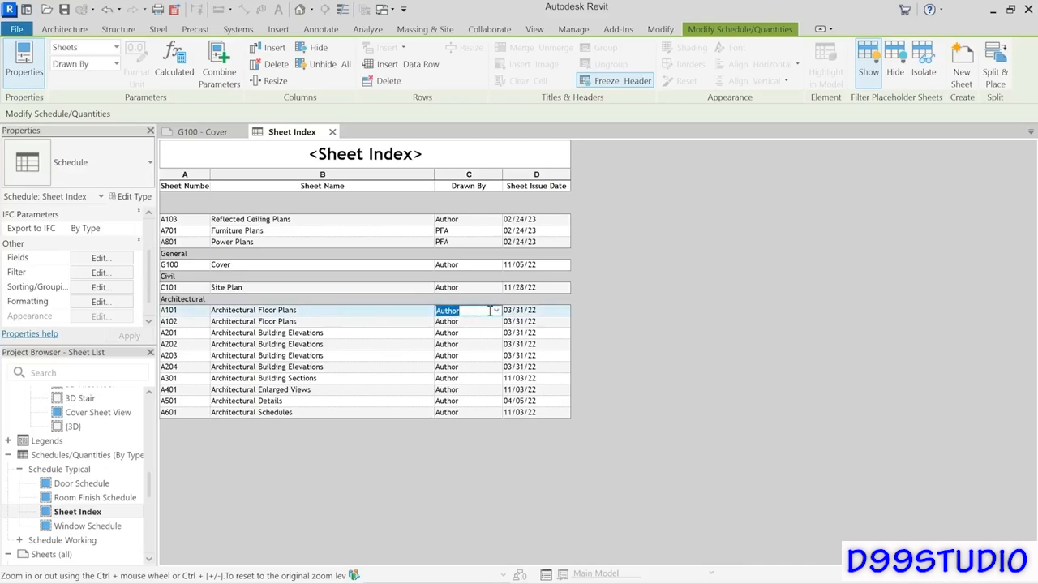
pyautogui.click(495, 312)
pyautogui.click(460, 331)
pyautogui.click(494, 321)
pyautogui.click(464, 342)
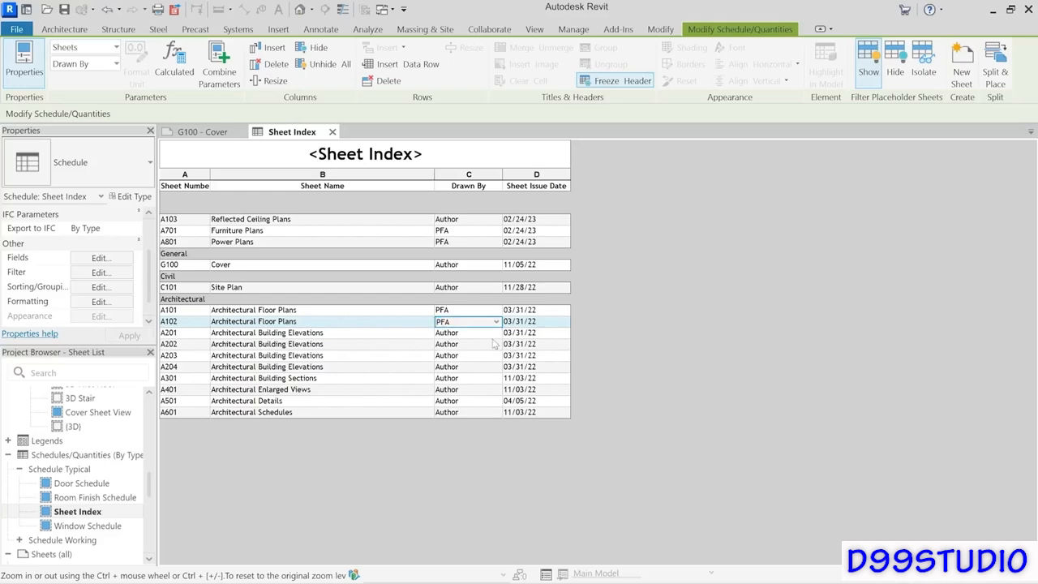
pyautogui.click(497, 333)
pyautogui.click(462, 352)
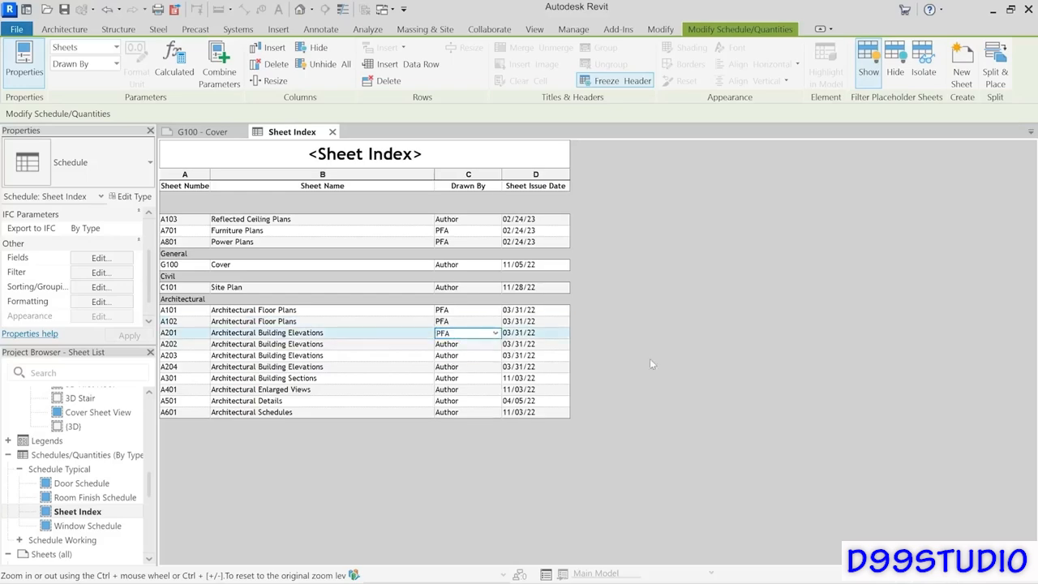
# Return to the G100 cover sheet and move the Sheet Index left, close to the edge of the 3D site view.
pyautogui.click(203, 131)
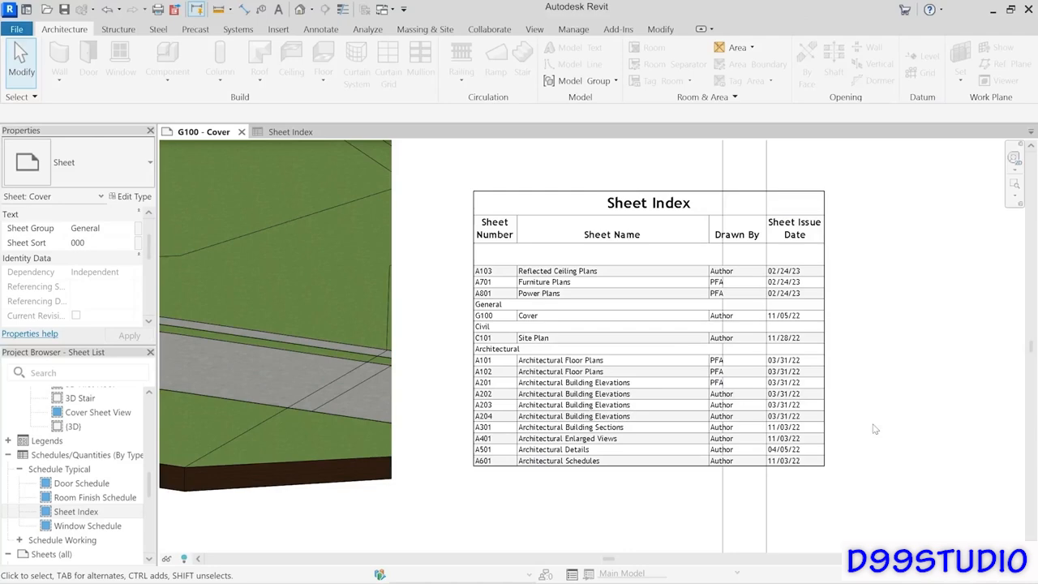
pyautogui.scroll(-4, 862, 482)
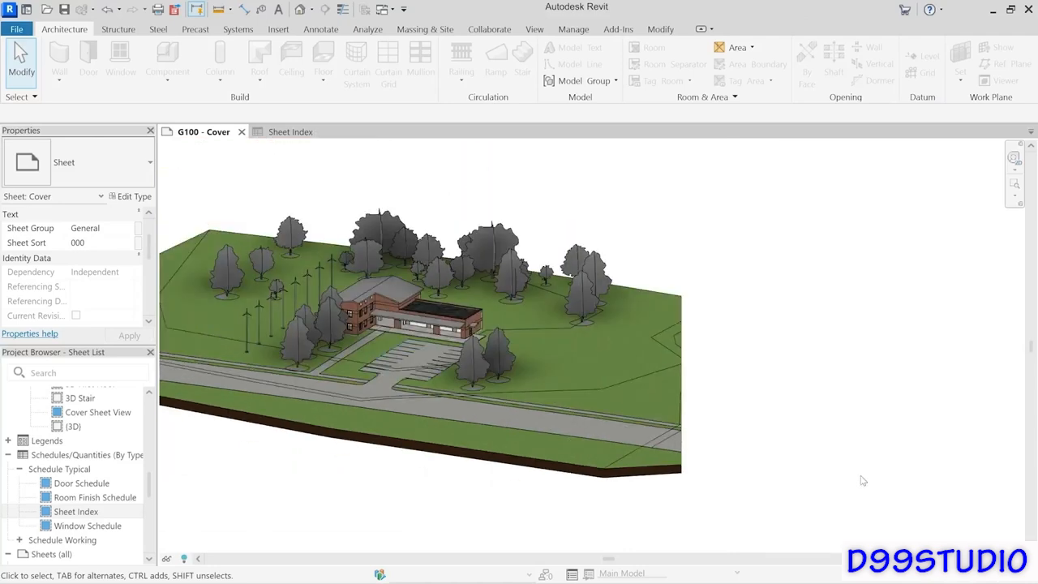
pyautogui.scroll(-3, 899, 401)
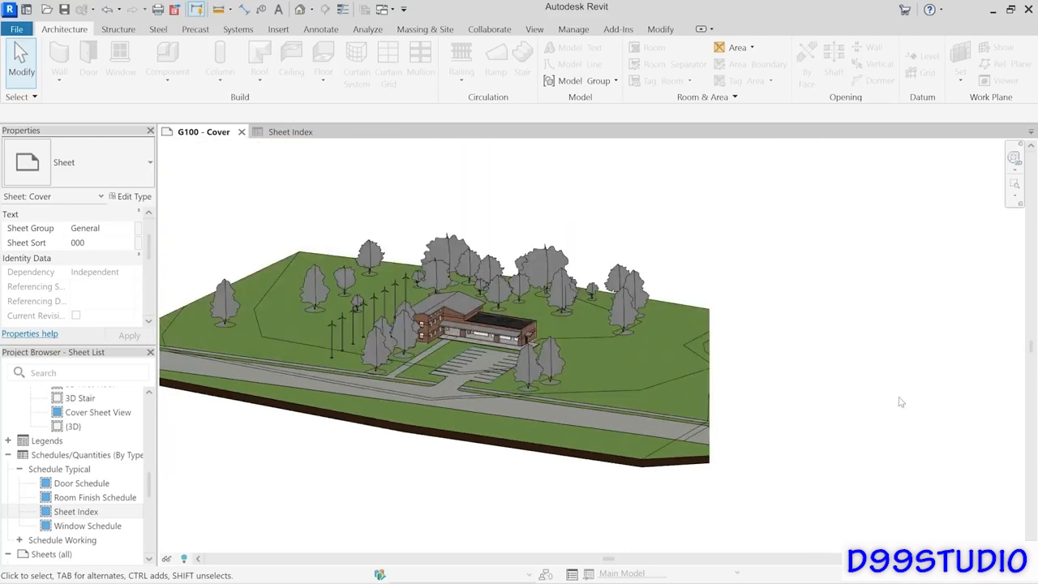
pyautogui.moveTo(909, 330); pyautogui.dragTo(911, 359, button='middle')
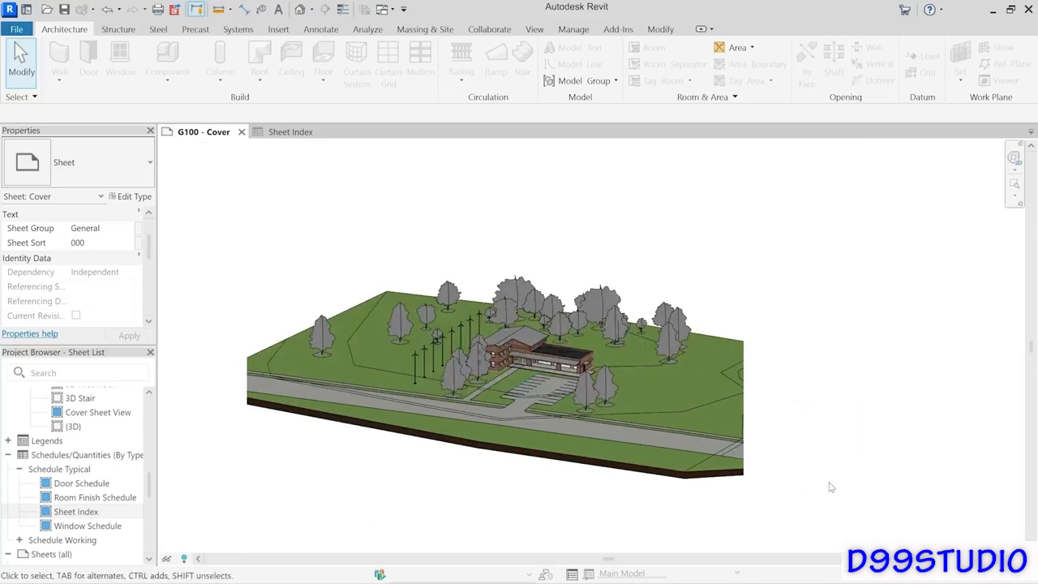
pyautogui.scroll(3, 831, 478)
pyautogui.click(768, 319)
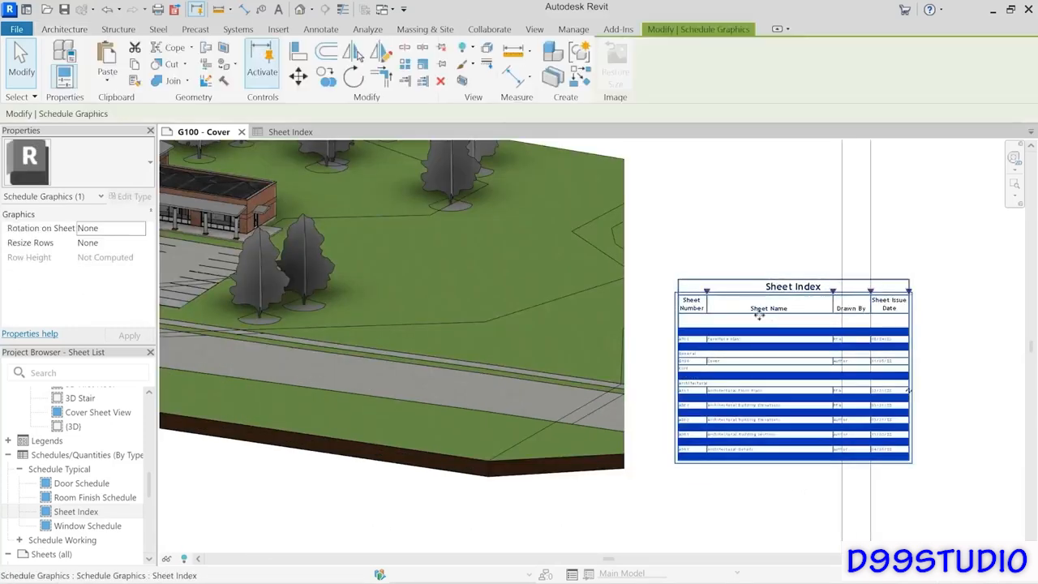
pyautogui.moveTo(768, 319); pyautogui.dragTo(733, 316)
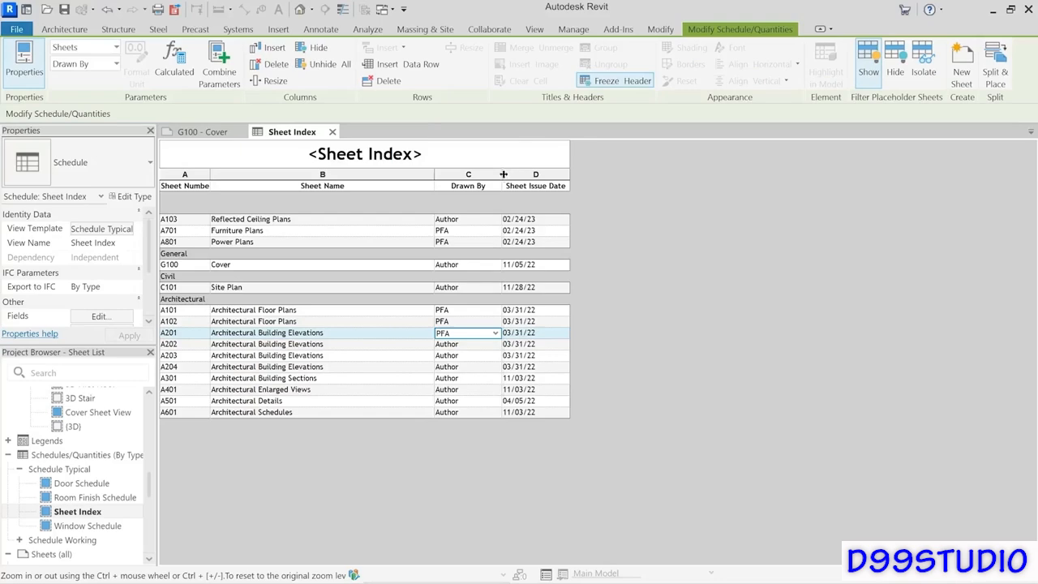
# Narrow the Drawn By column in the Sheet Index schedule and return to the cover sheet.
pyautogui.moveTo(503, 174); pyautogui.dragTo(488, 174)
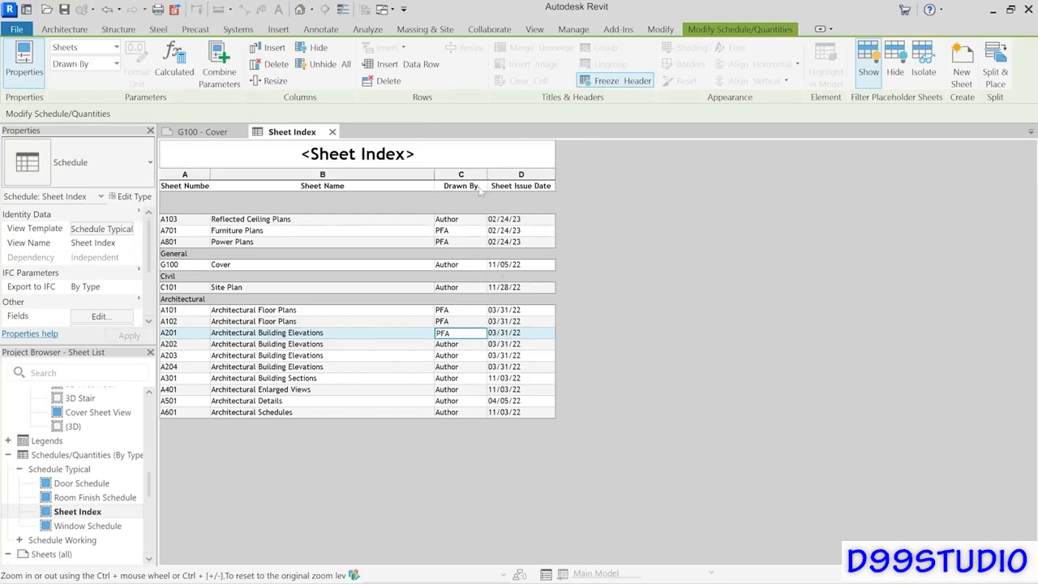
pyautogui.click(202, 131)
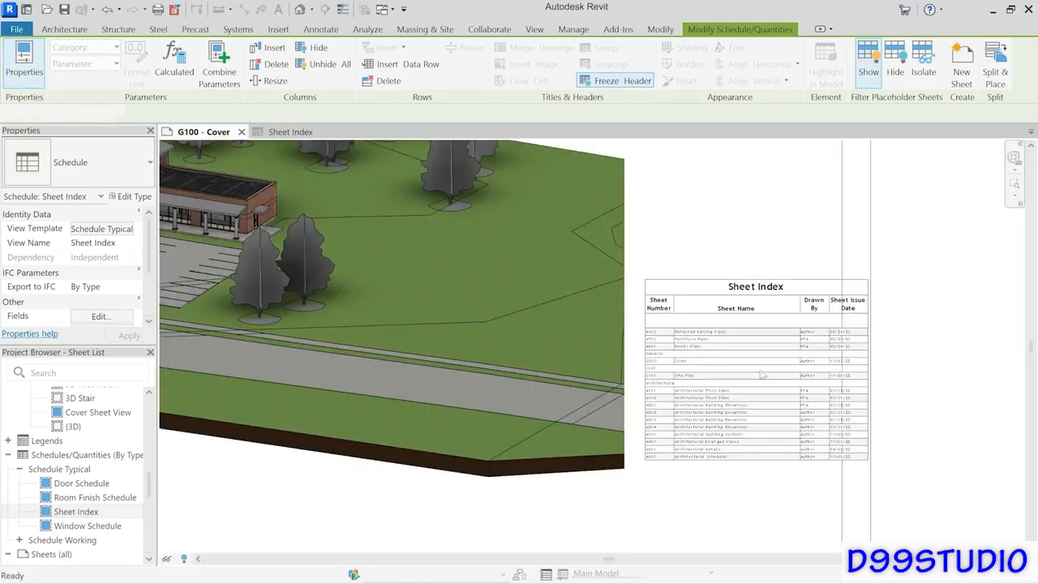
# Narrow the Sheet Number column of the Sheet Index placed on the G100 cover sheet.
pyautogui.scroll(4, 861, 341)
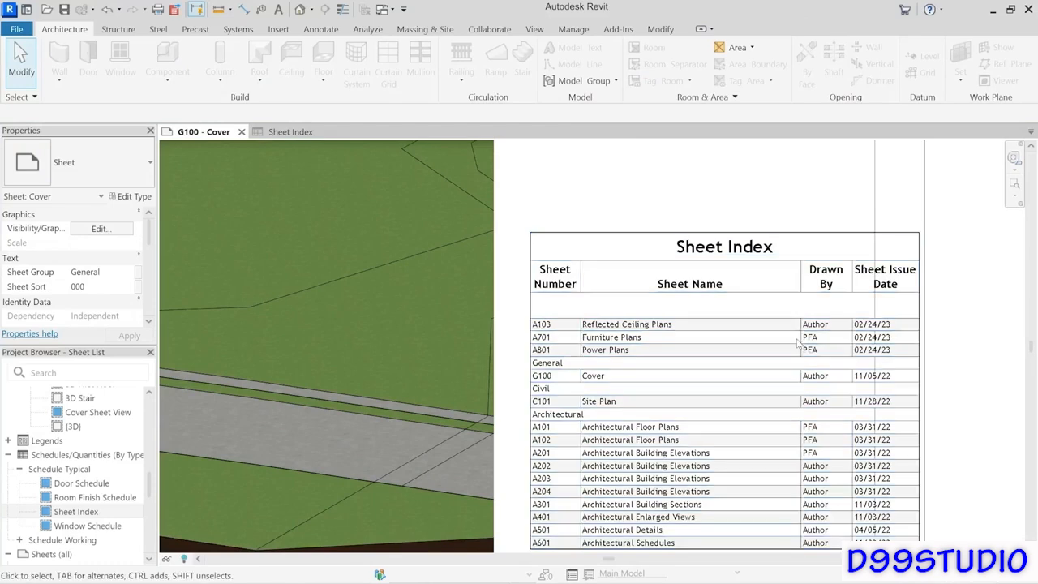
pyautogui.click(813, 350)
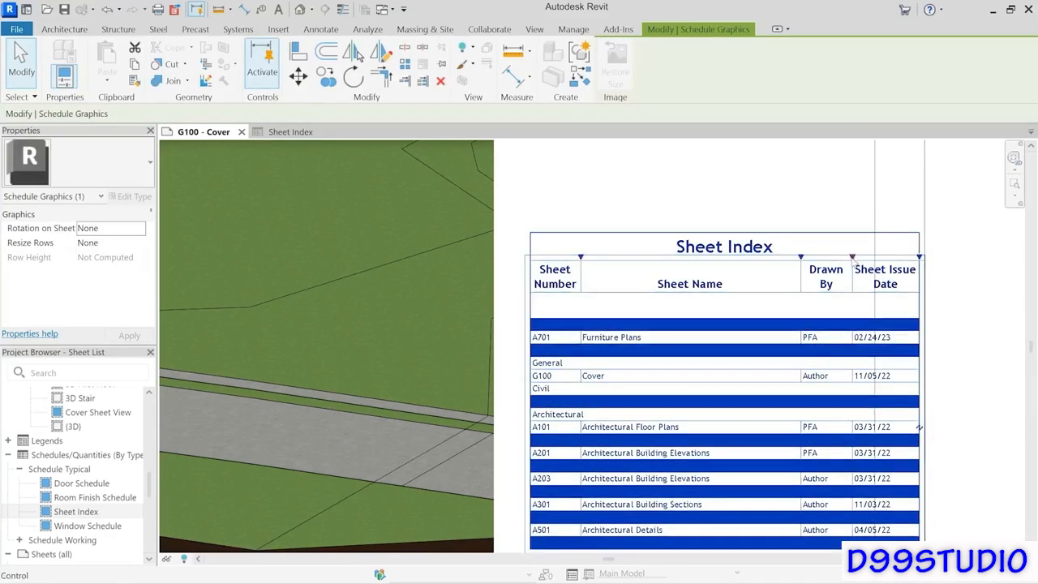
pyautogui.moveTo(968, 313); pyautogui.dragTo(960, 276, button='middle')
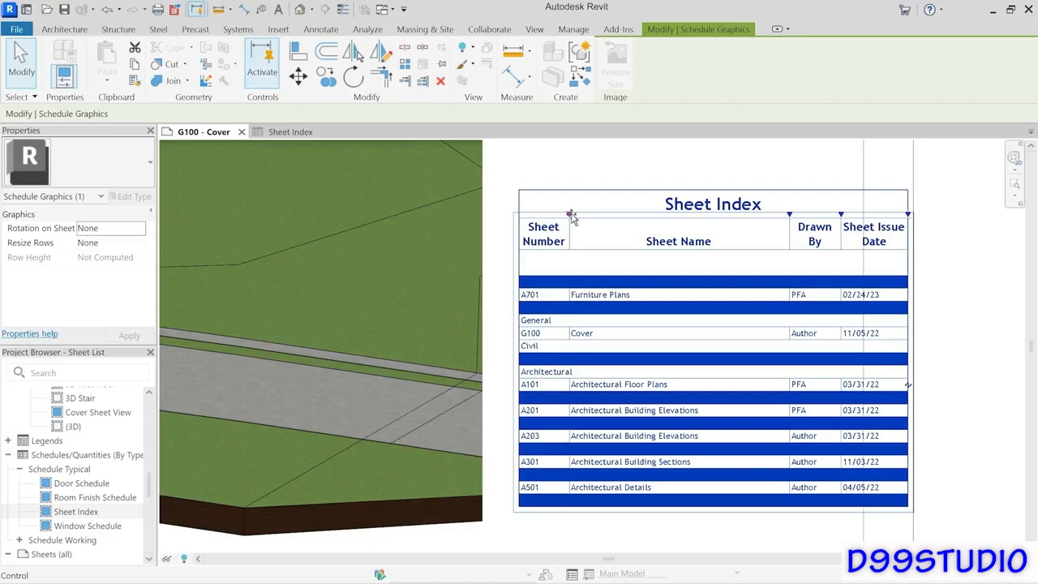
pyautogui.moveTo(570, 216); pyautogui.dragTo(557, 224)
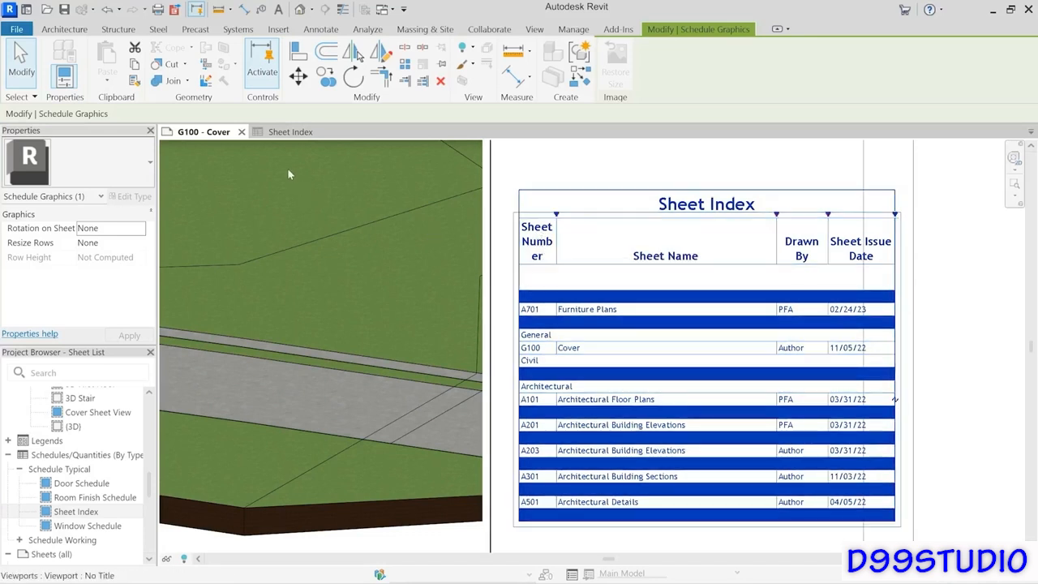
# Rename the Sheet Number column heading to NO. in the Sheet Index schedule and check it on the cover sheet.
pyautogui.click(290, 132)
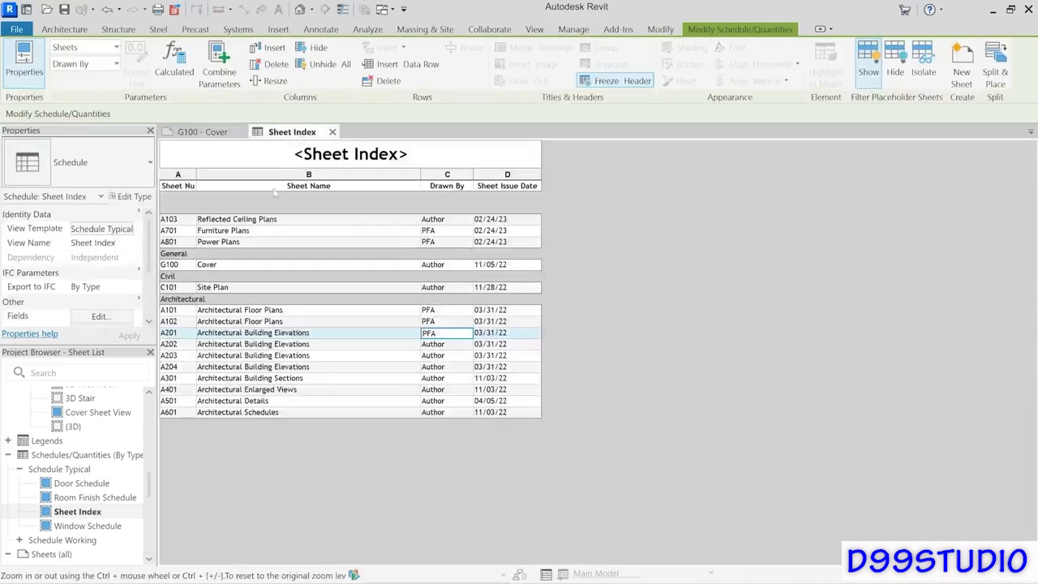
pyautogui.click(177, 187)
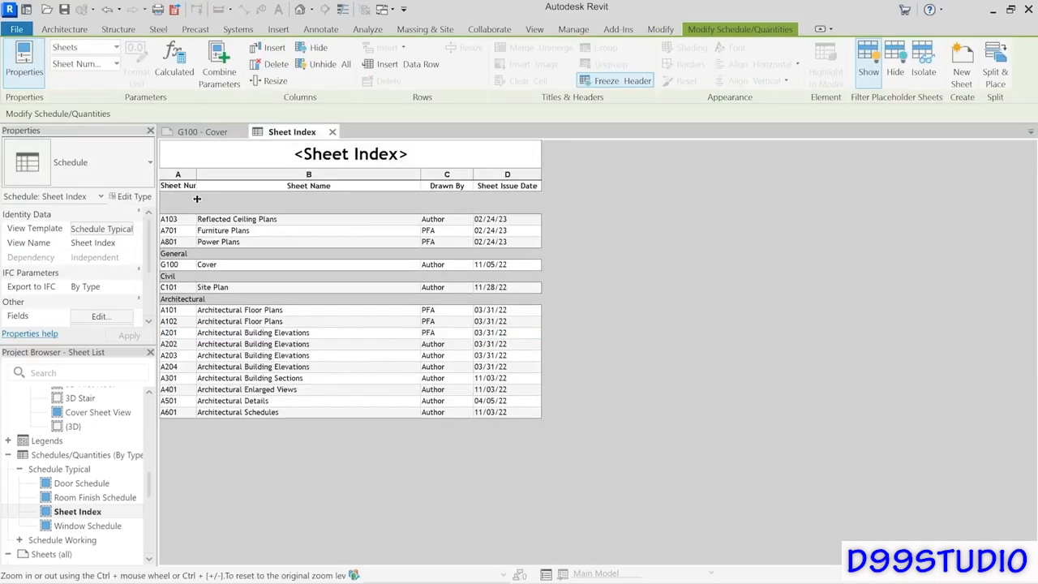
pyautogui.moveTo(162, 185); pyautogui.dragTo(221, 185)
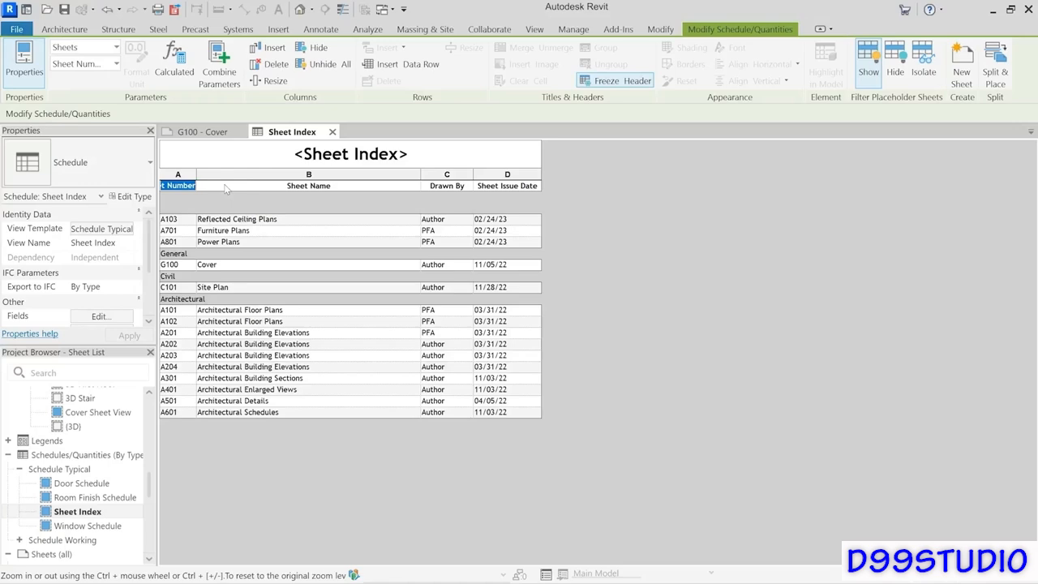
pyautogui.write('NO.')
pyautogui.click(203, 131)
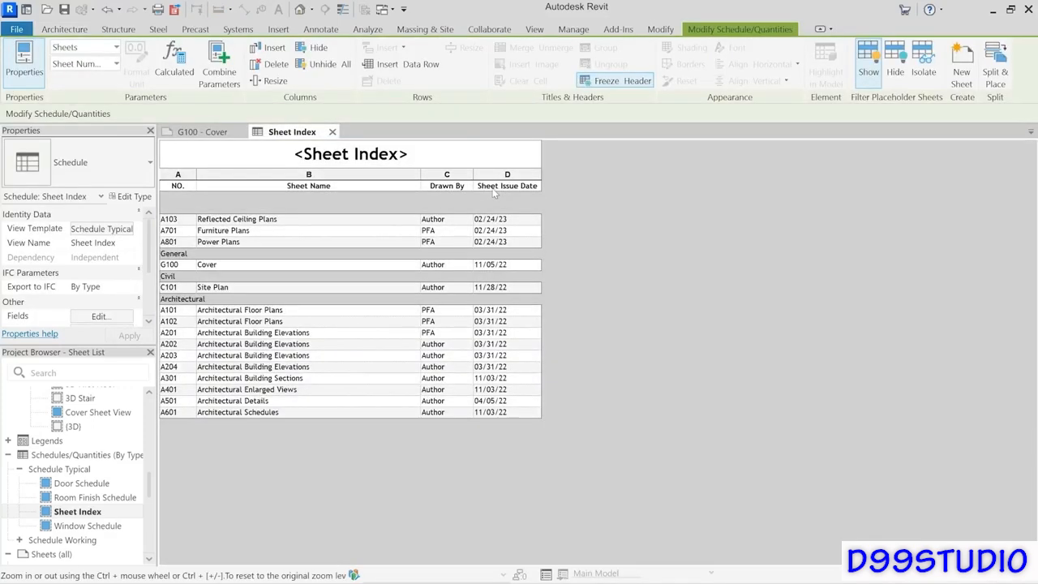
# Shorten the Sheet Issue Date column heading to Issue Date in the schedule and return to the cover sheet.
pyautogui.click(488, 185)
pyautogui.doubleClick(488, 185)
pyautogui.press('BackSpace')
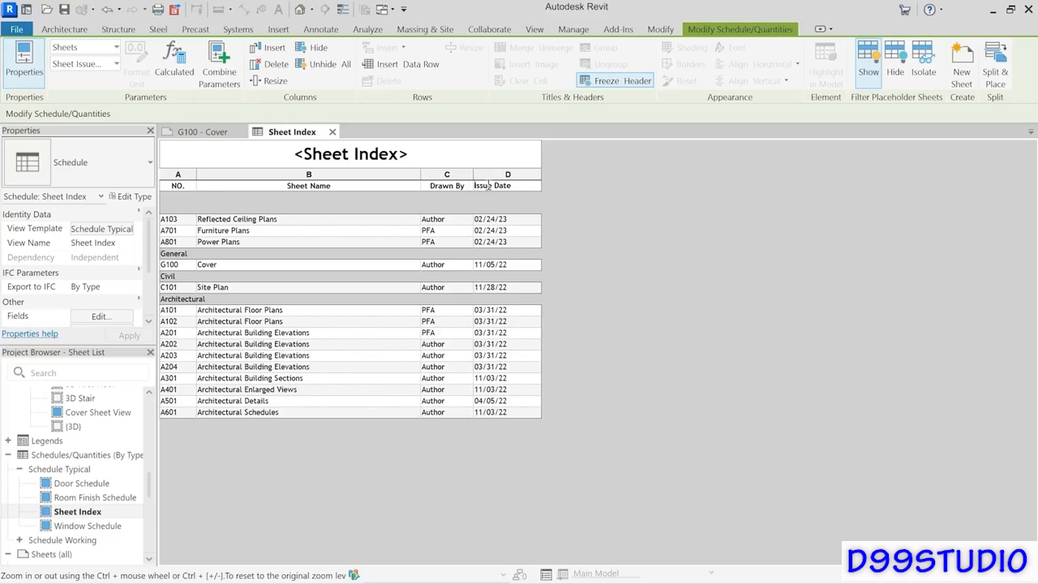
pyautogui.click(202, 131)
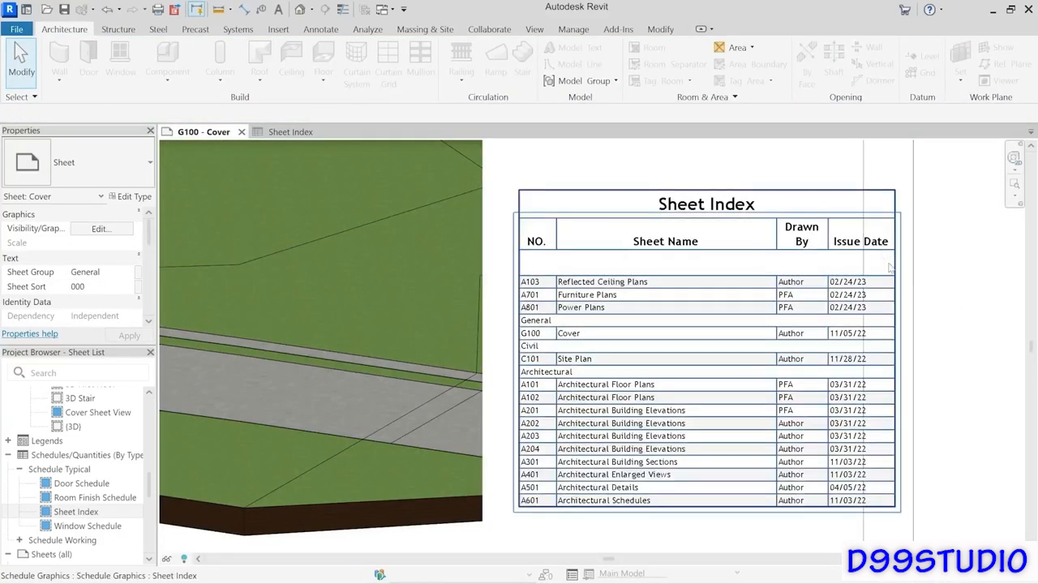
# Narrow the Issue Date column on the cover sheet and move the Sheet Index closer to the 3D site view.
pyautogui.click(840, 226)
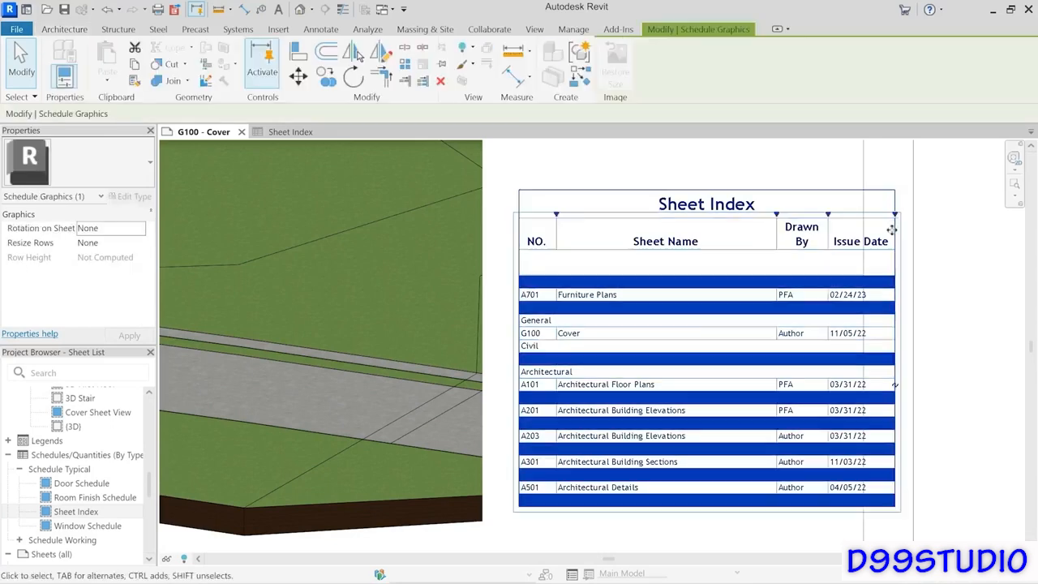
pyautogui.moveTo(894, 214); pyautogui.dragTo(876, 217)
pyautogui.moveTo(690, 193); pyautogui.dragTo(670, 195)
pyautogui.click(952, 273)
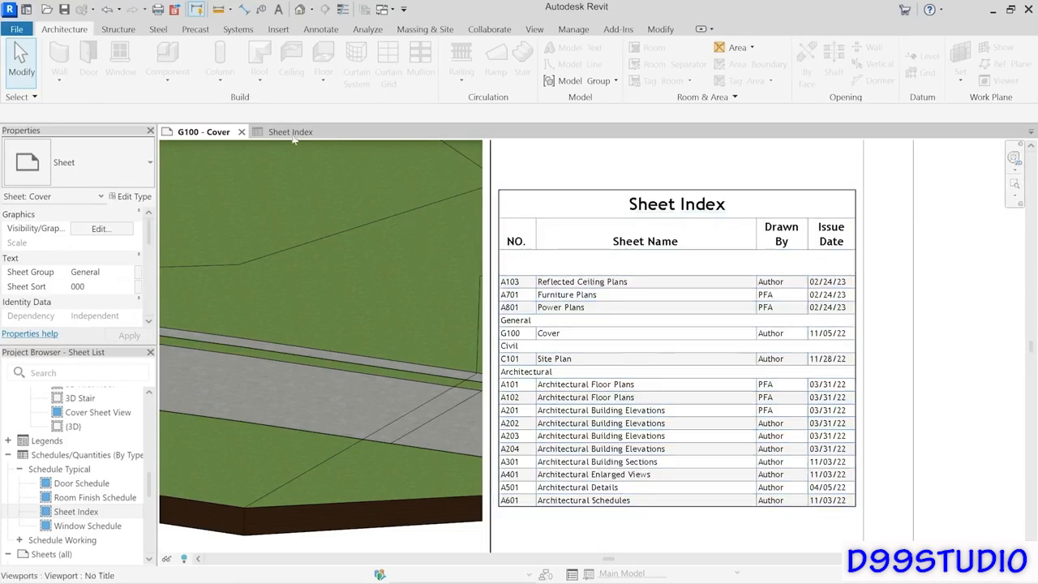
# Resize the Sheet Name column to 3" in the Sheet Index schedule and return to the cover sheet.
pyautogui.doubleClick(673, 241)
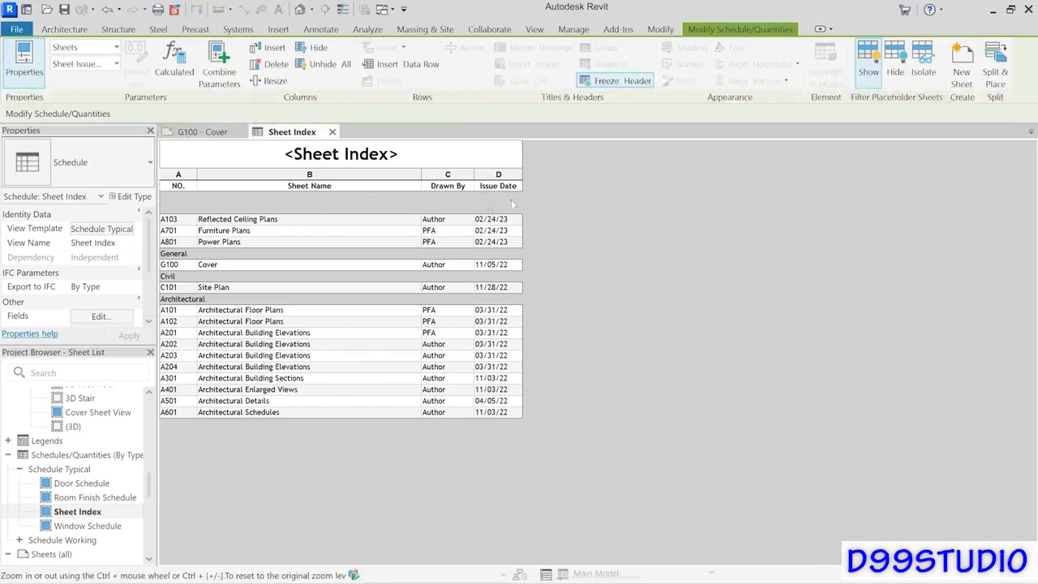
pyautogui.click(365, 175)
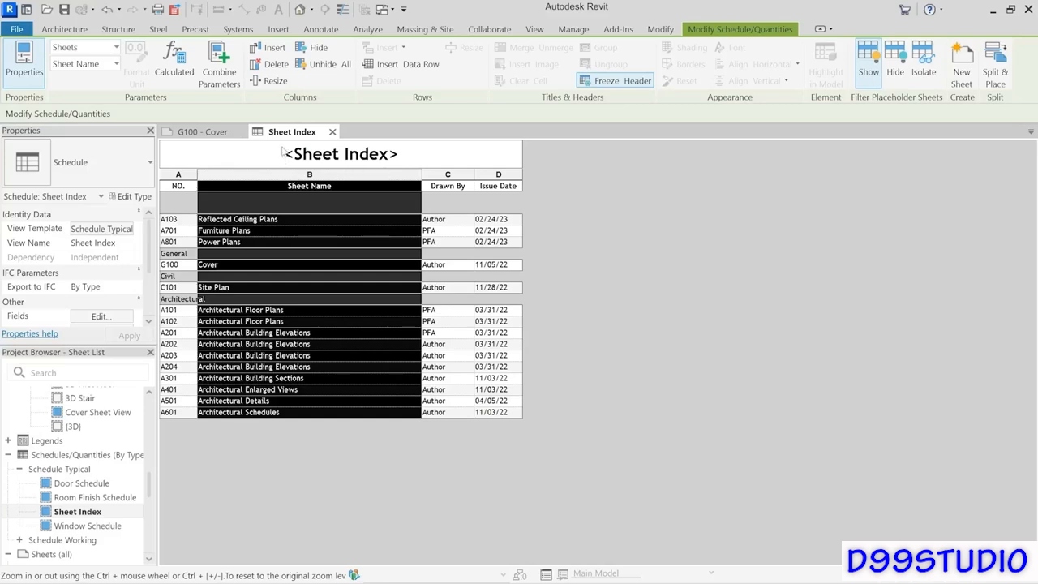
pyautogui.click(263, 81)
pyautogui.moveTo(504, 291); pyautogui.dragTo(420, 290)
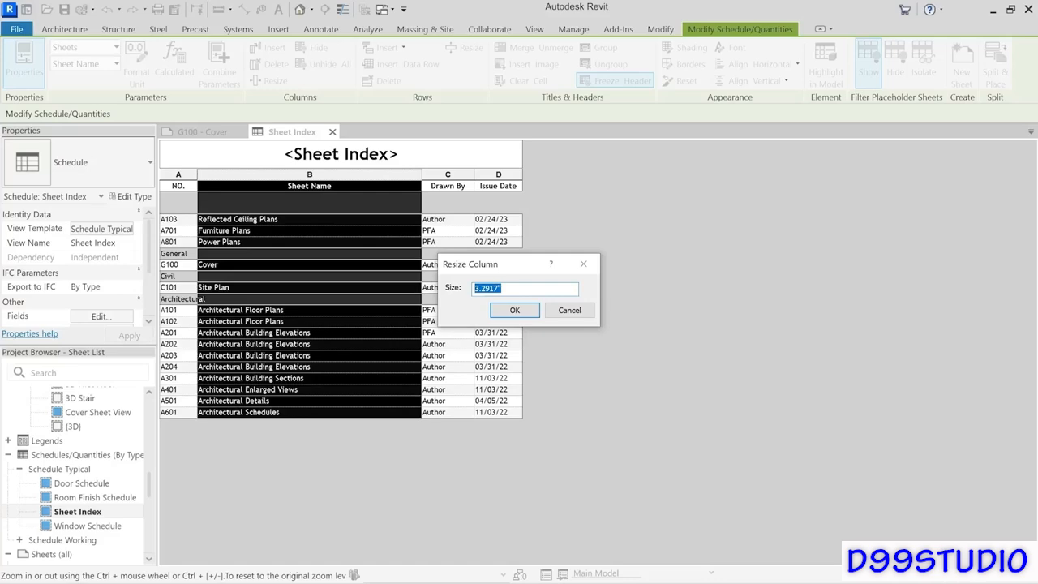
pyautogui.write('3')
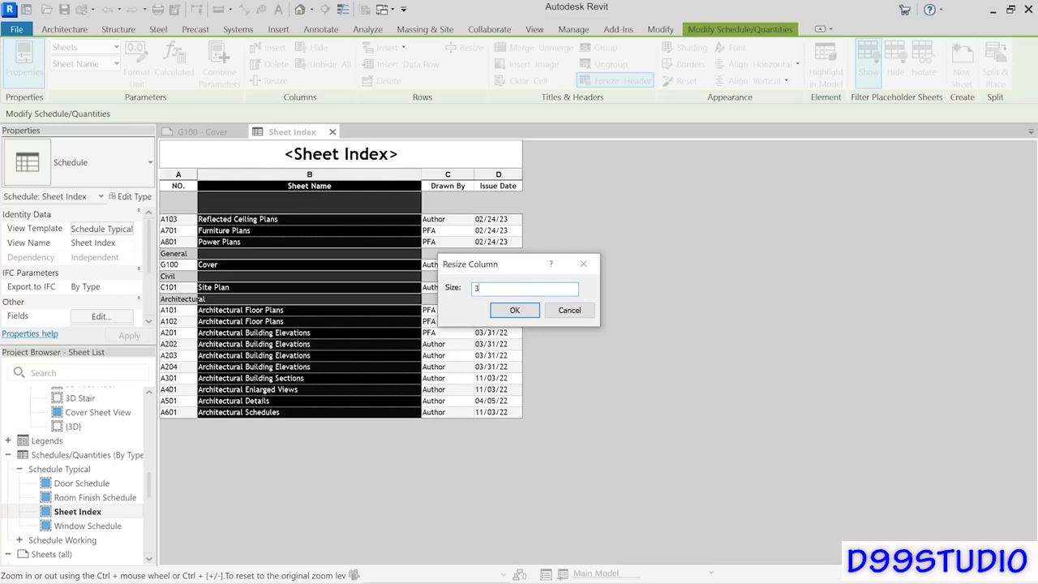
pyautogui.click(514, 311)
pyautogui.click(203, 131)
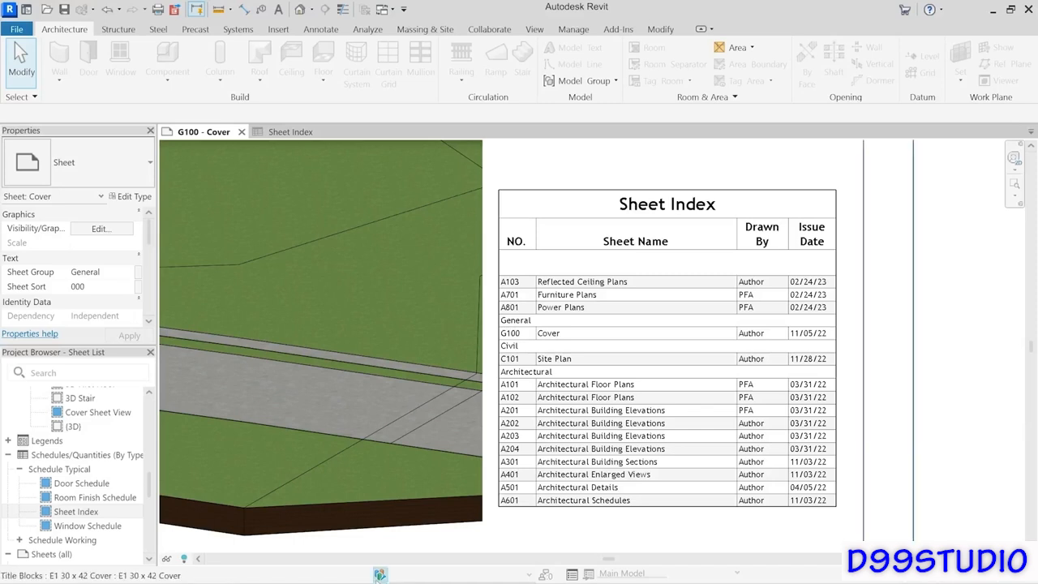
# Look through the project's sheet list and the Schedule Typical group that holds the Sheet Index.
pyautogui.moveTo(148, 482); pyautogui.dragTo(149, 515)
pyautogui.scroll(2, 50, 403)
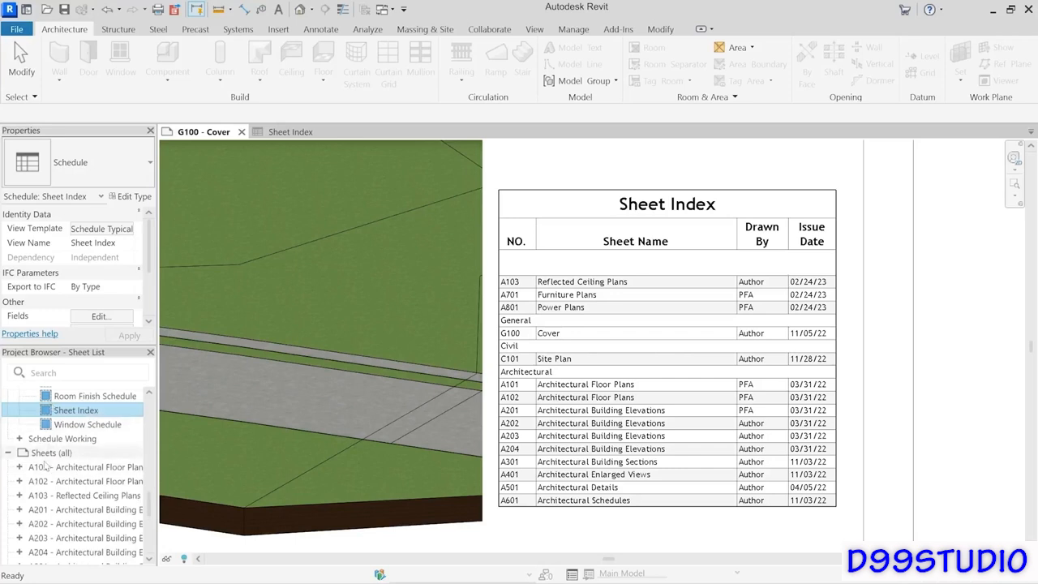
pyautogui.scroll(-3, 50, 469)
pyautogui.scroll(-3, 50, 468)
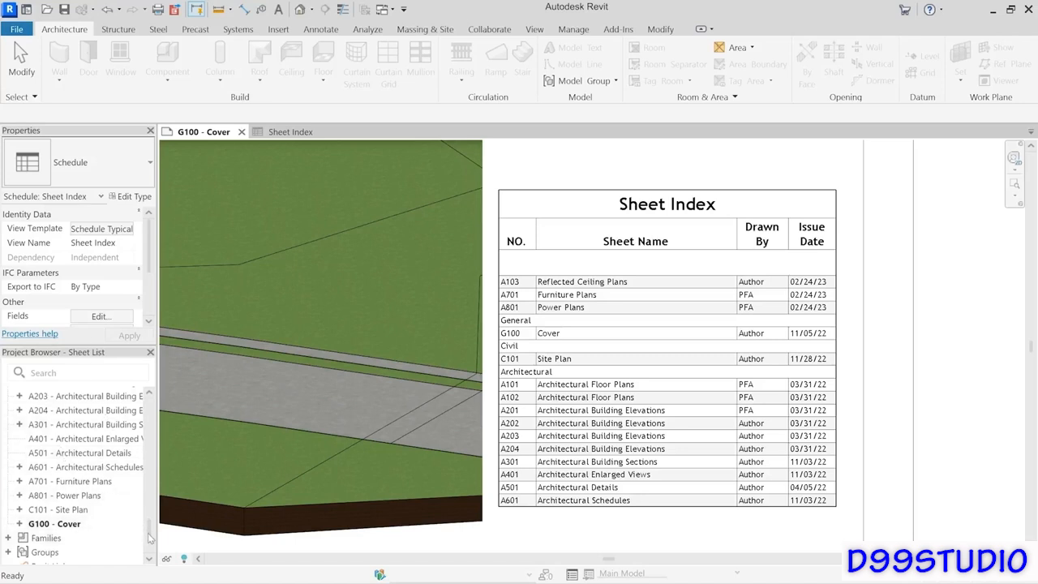
pyautogui.moveTo(148, 534); pyautogui.dragTo(148, 495)
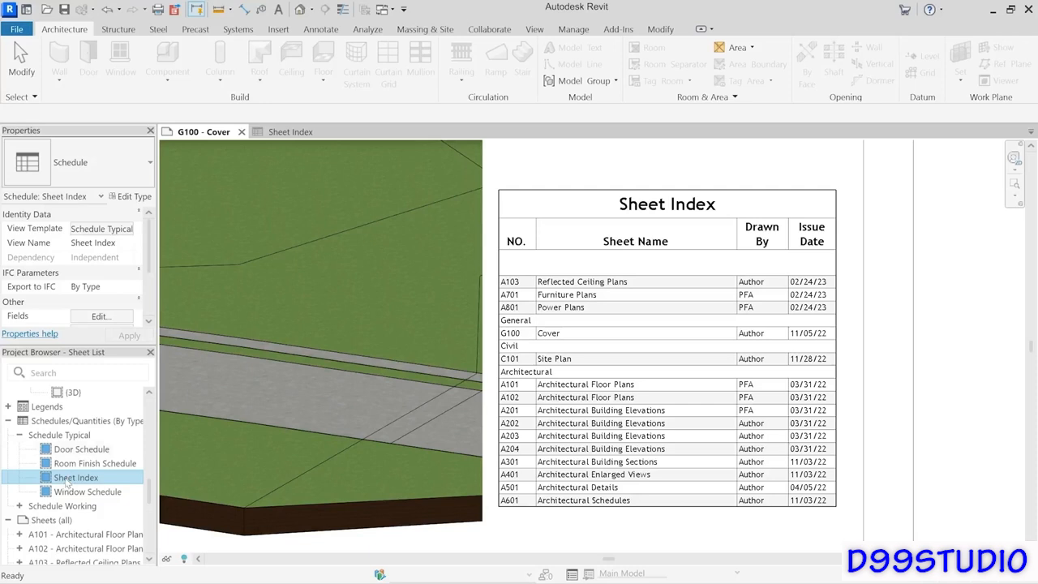
pyautogui.click(61, 436)
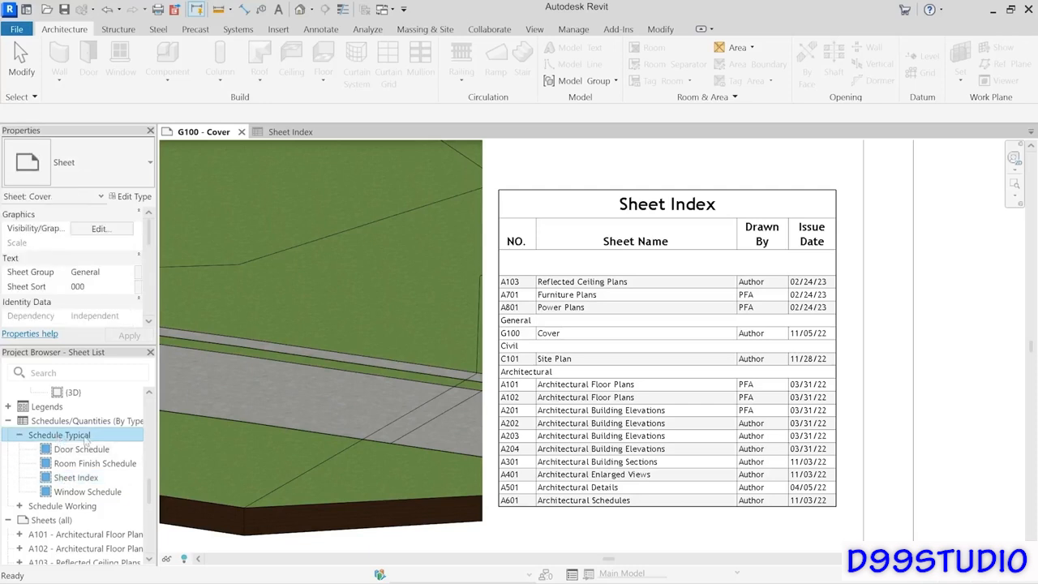
# Expand the Schedule Working group and open the Working_Sheet List schedule.
pyautogui.click(33, 506)
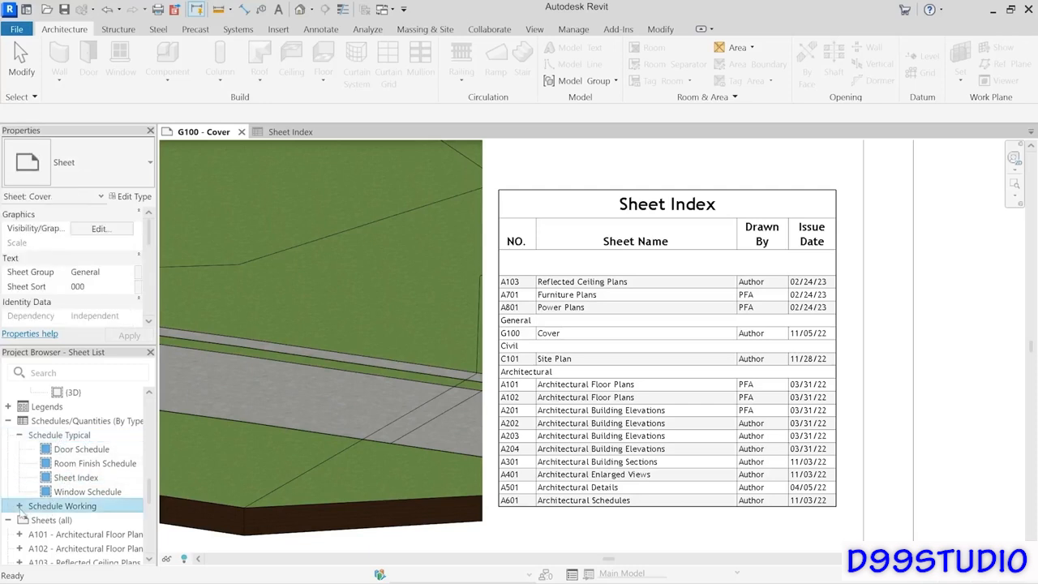
pyautogui.click(19, 507)
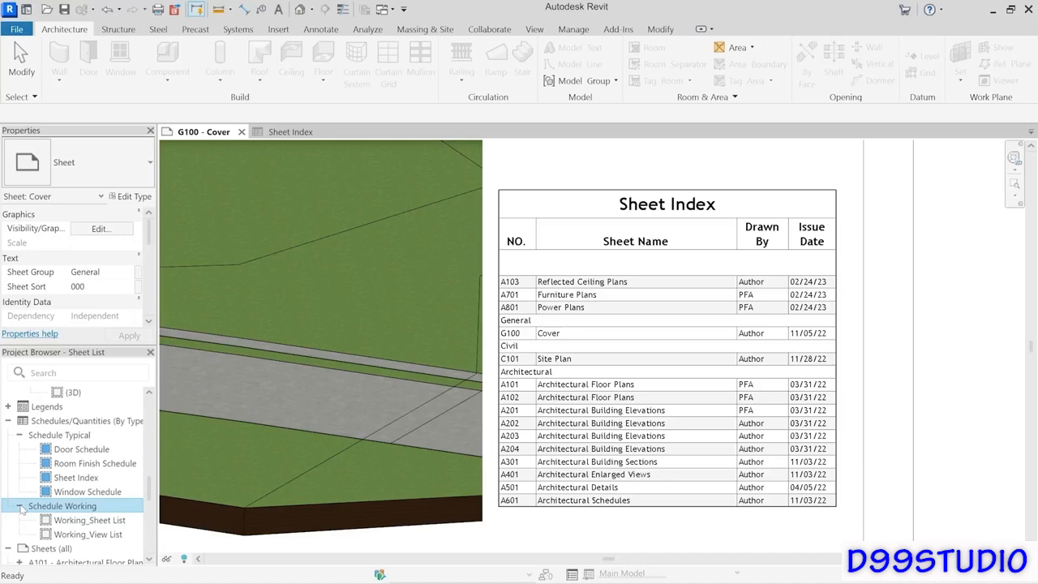
pyautogui.doubleClick(77, 520)
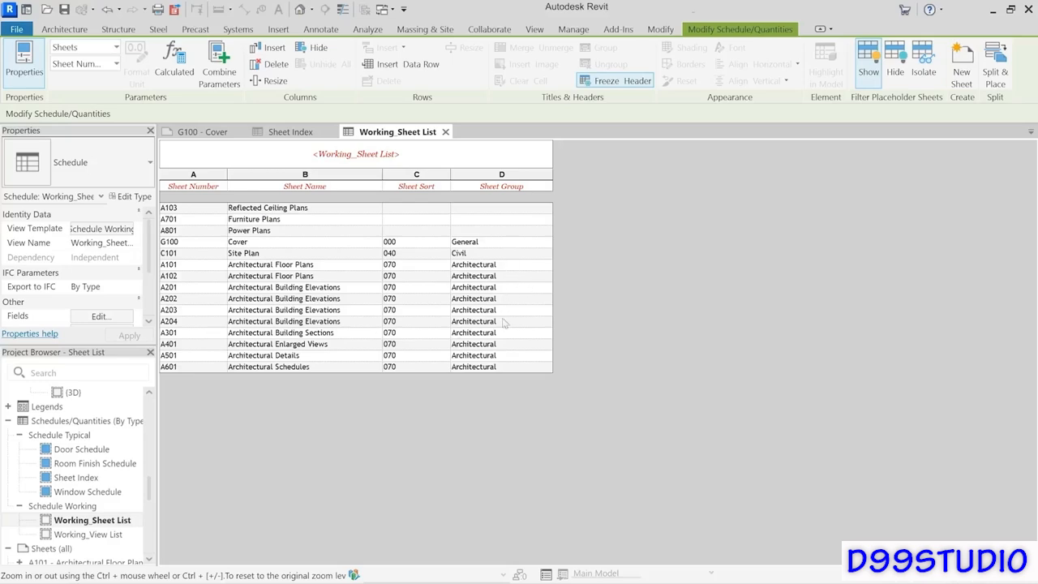
# Check the sheet index on the G100 cover sheet, then return to the Working_Sheet List schedule.
pyautogui.click(290, 132)
pyautogui.click(203, 133)
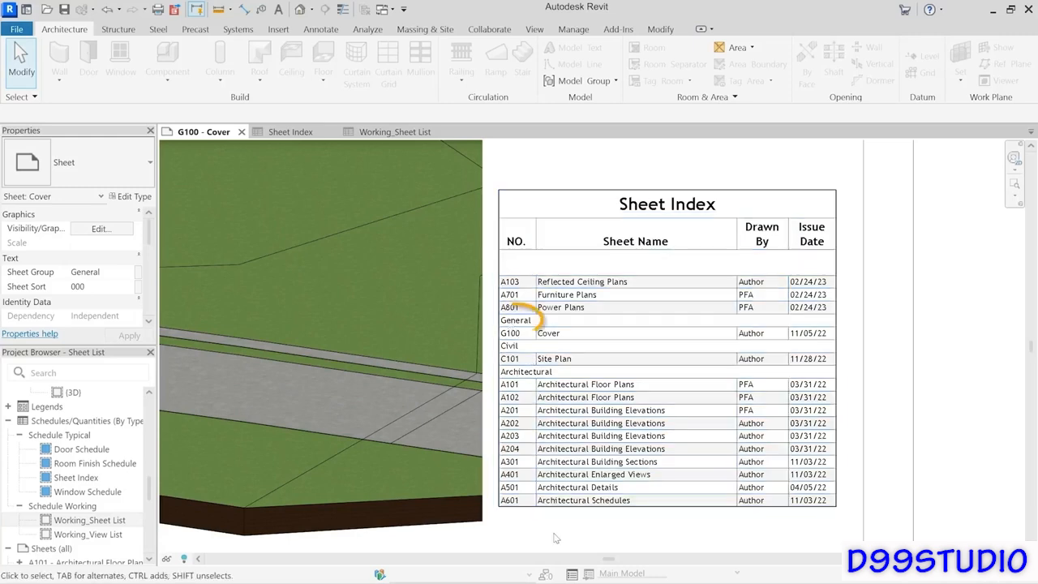
pyautogui.click(395, 131)
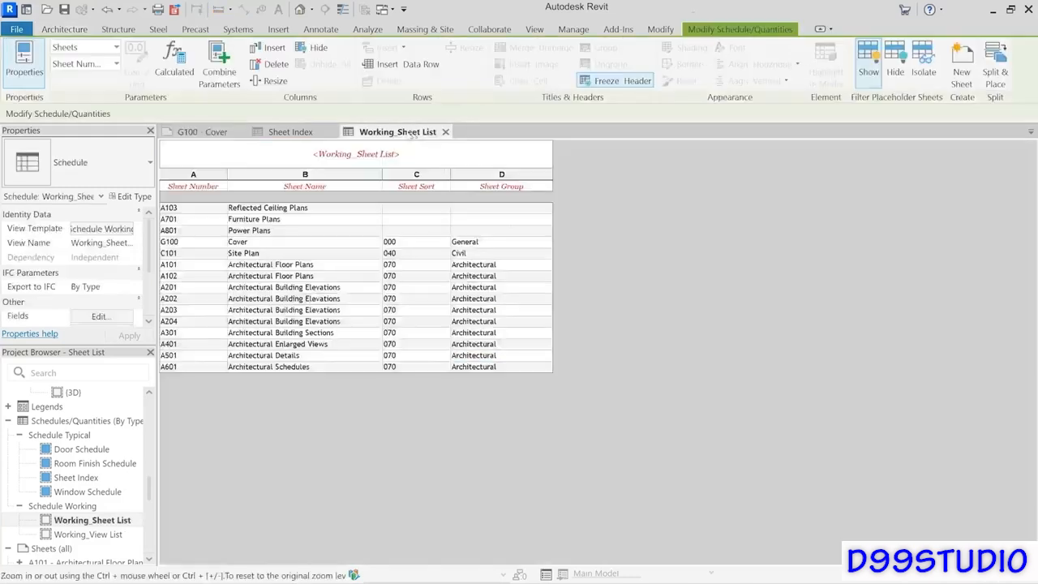
# Set the Sheet Group to Architectural for sheets A103, A701 and A801 in the Working_Sheet List.
pyautogui.click(489, 208)
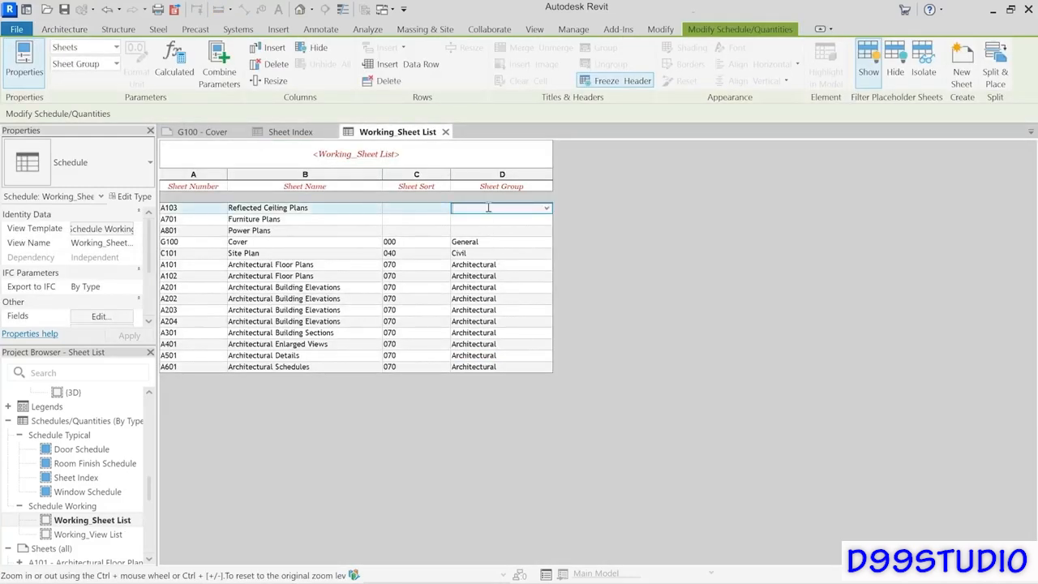
pyautogui.click(546, 208)
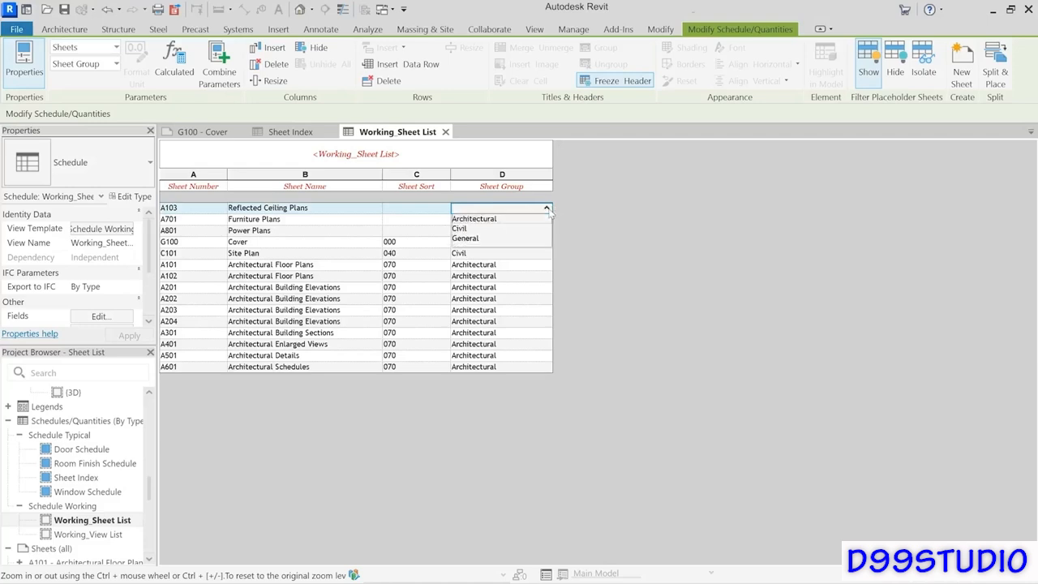
pyautogui.click(496, 219)
pyautogui.click(531, 222)
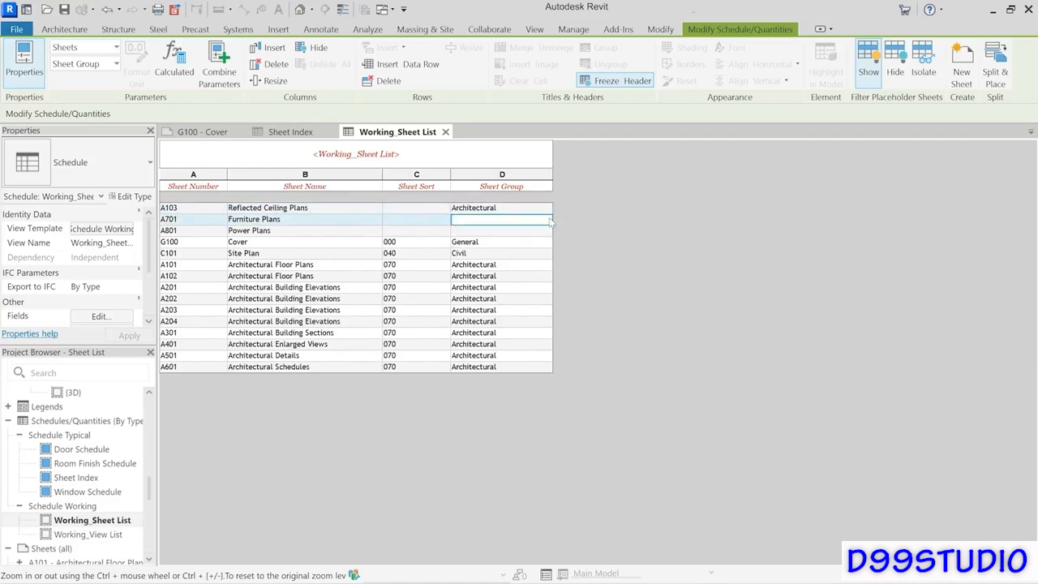
pyautogui.click(547, 221)
pyautogui.click(511, 231)
pyautogui.click(511, 232)
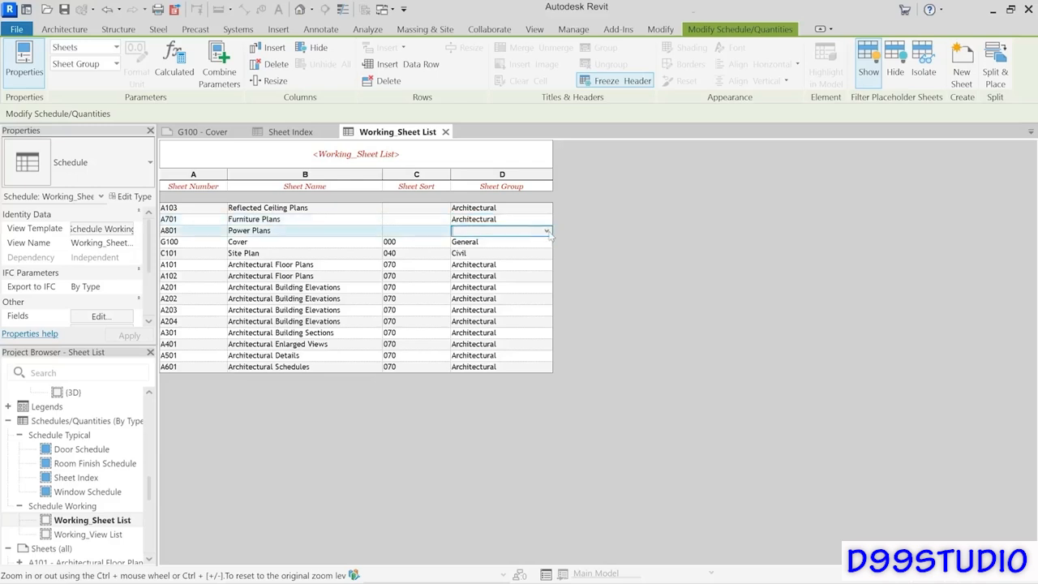
pyautogui.click(547, 231)
pyautogui.click(491, 243)
# Set the Sheet Sort value to 070 for the Reflected Ceiling Plans, Furniture Plans and Power Plans sheets.
pyautogui.click(409, 299)
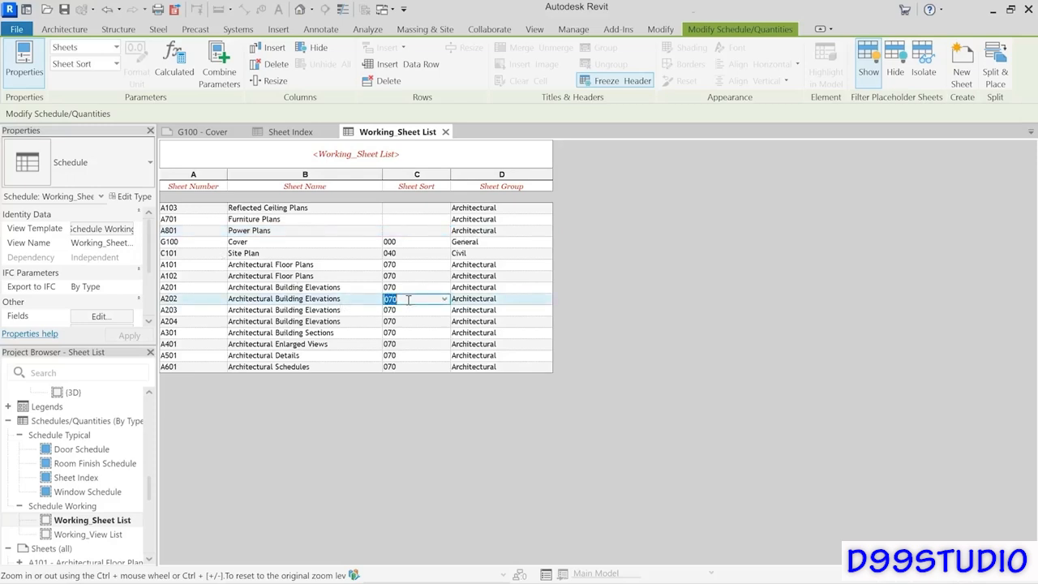
pyautogui.click(409, 208)
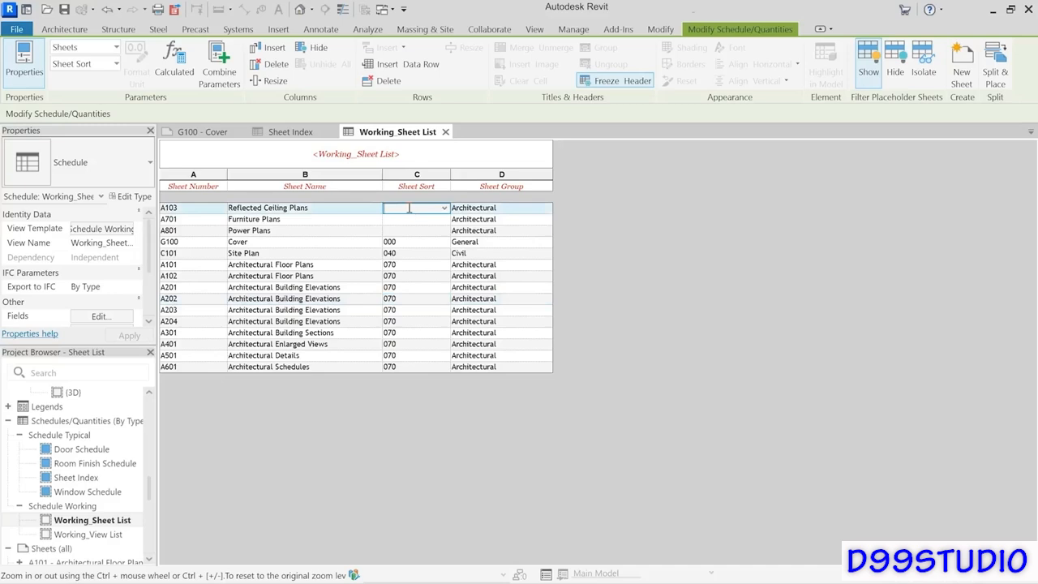
pyautogui.write('070')
pyautogui.press('Return')
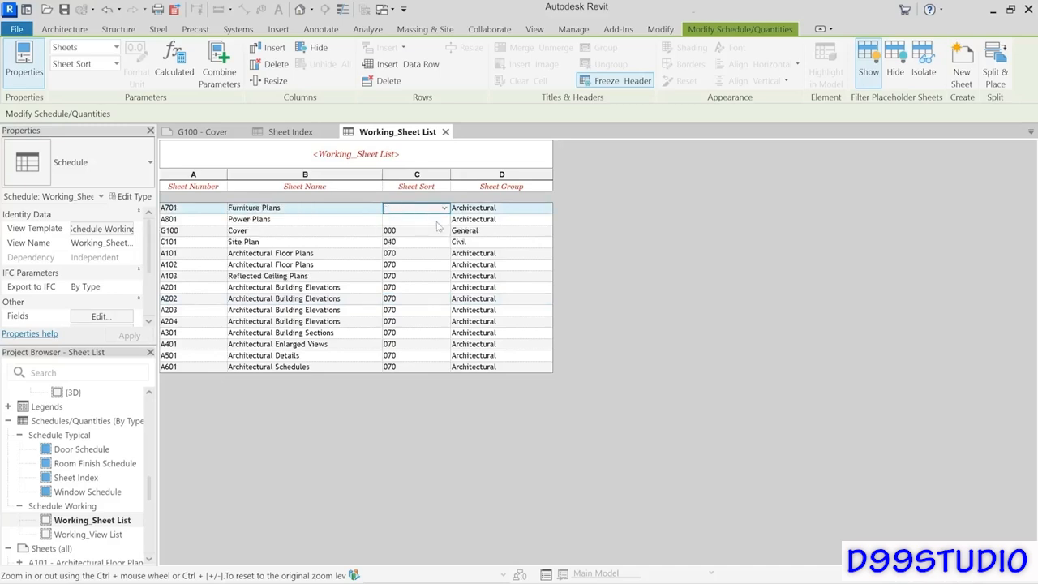
pyautogui.click(444, 208)
pyautogui.click(391, 238)
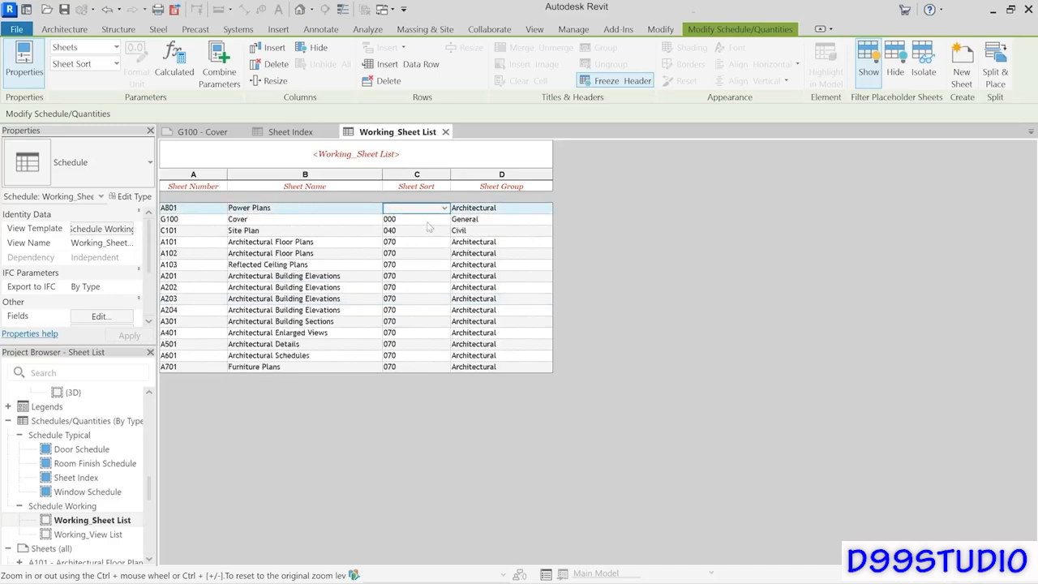
pyautogui.click(444, 207)
pyautogui.click(397, 239)
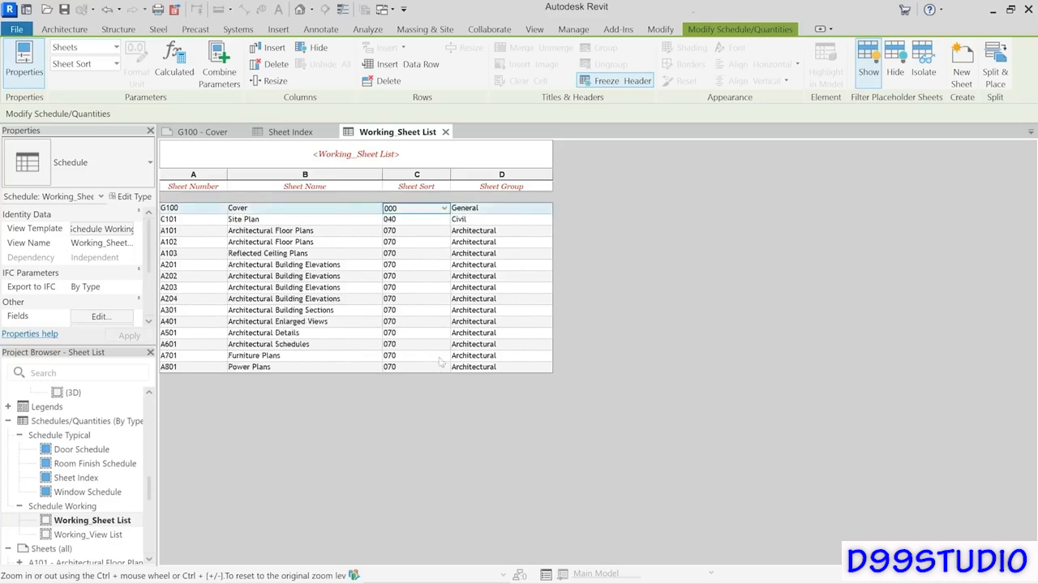
# Review the regrouped sheet index on the G100 cover sheet and return to the Working_Sheet List.
pyautogui.click(205, 134)
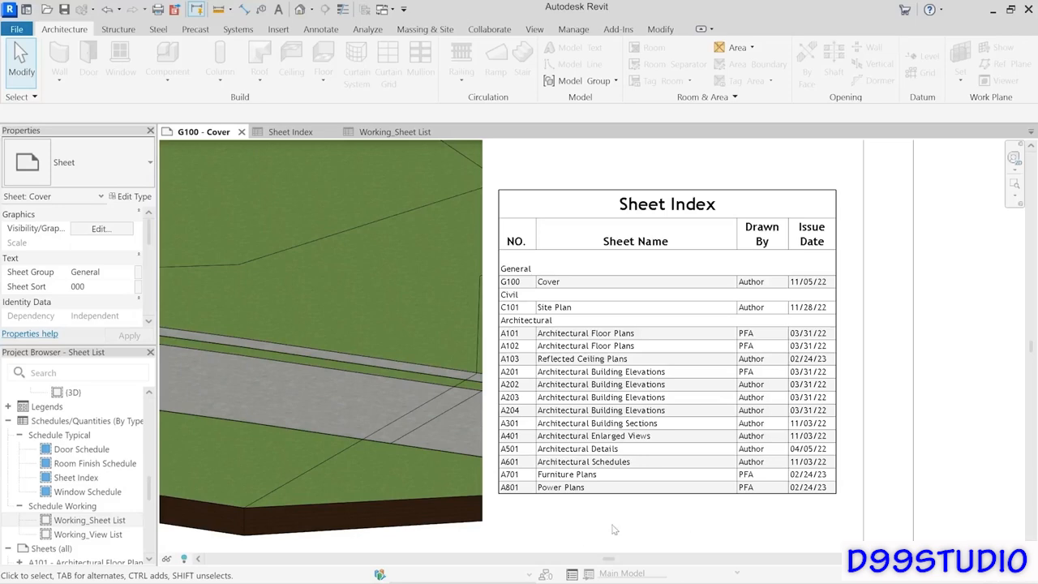
pyautogui.click(375, 133)
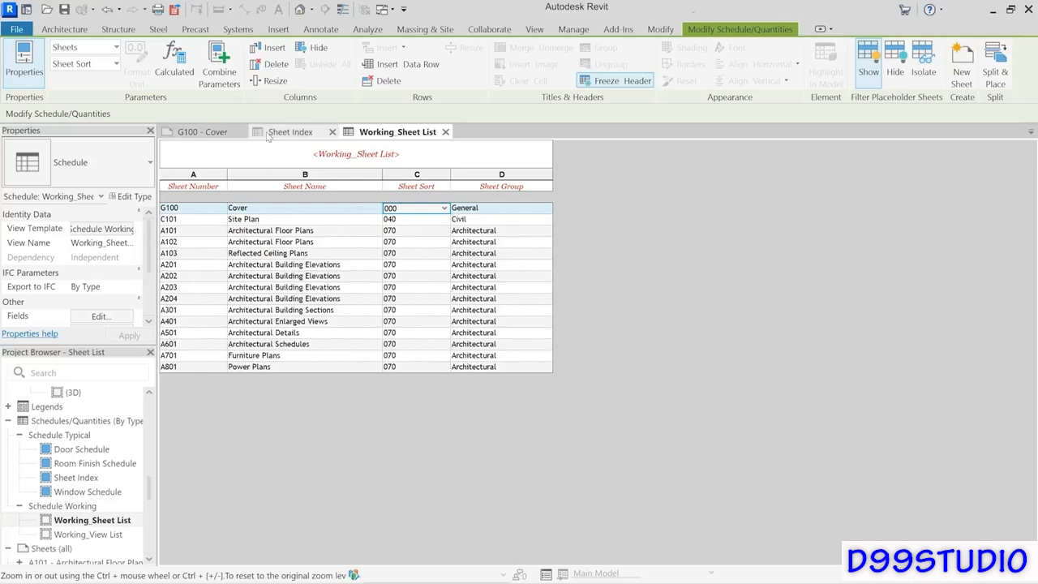
# Open the Working_View List schedule and look up the New View List command for Schedules/Quantities.
pyautogui.doubleClick(81, 535)
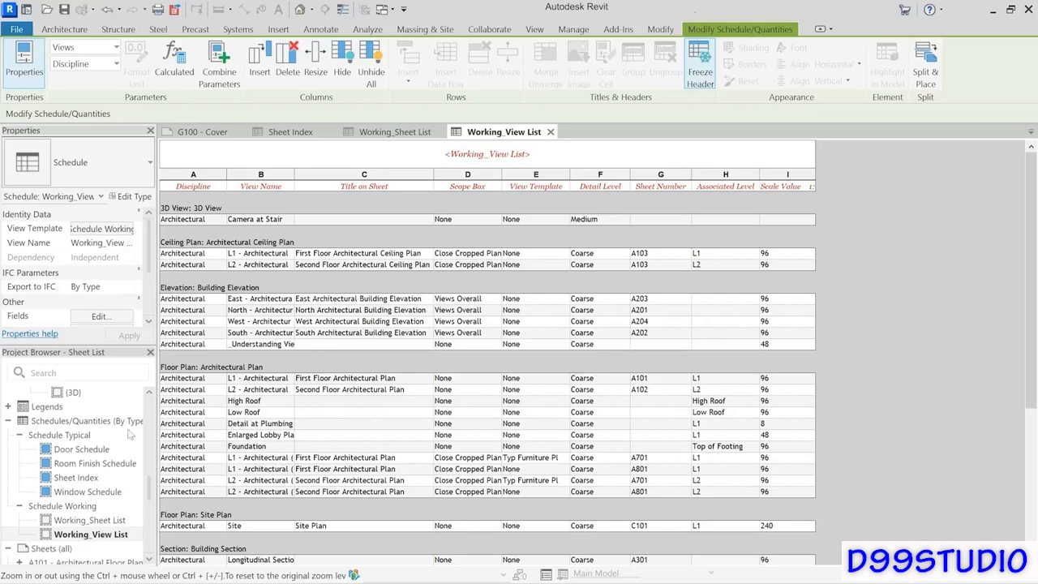
pyautogui.rightClick(77, 423)
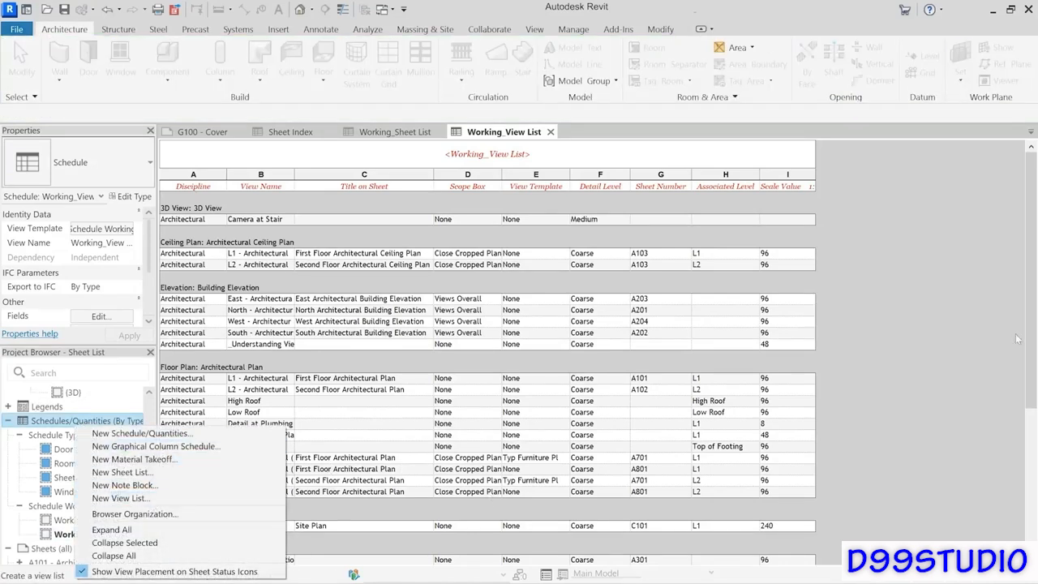
pyautogui.click(924, 317)
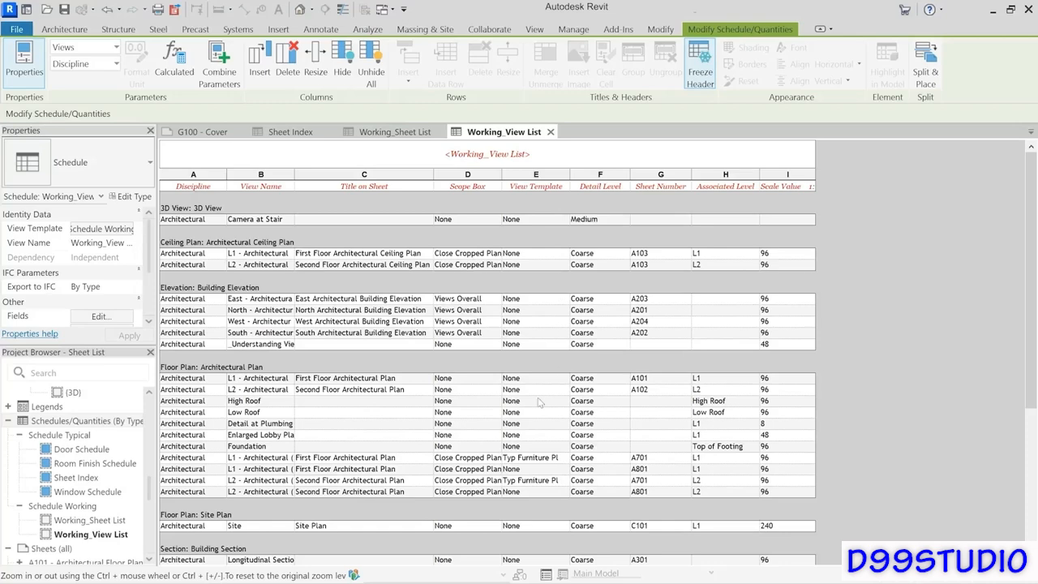
# Examine the view template choices for the first-floor view on A801 and the scope box choices for the one on A701.
pyautogui.click(524, 470)
pyautogui.click(565, 473)
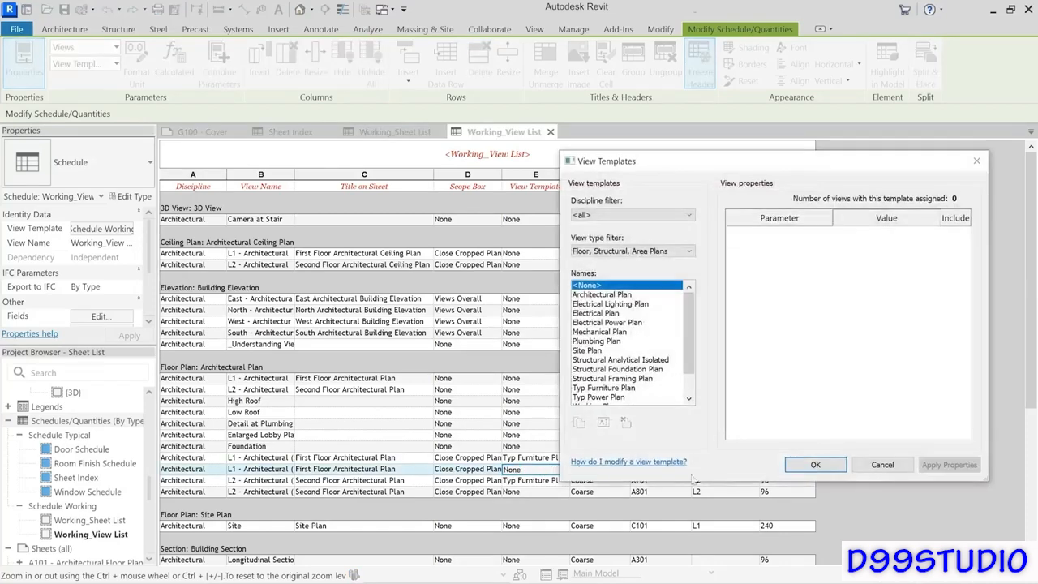
pyautogui.click(883, 464)
pyautogui.click(477, 458)
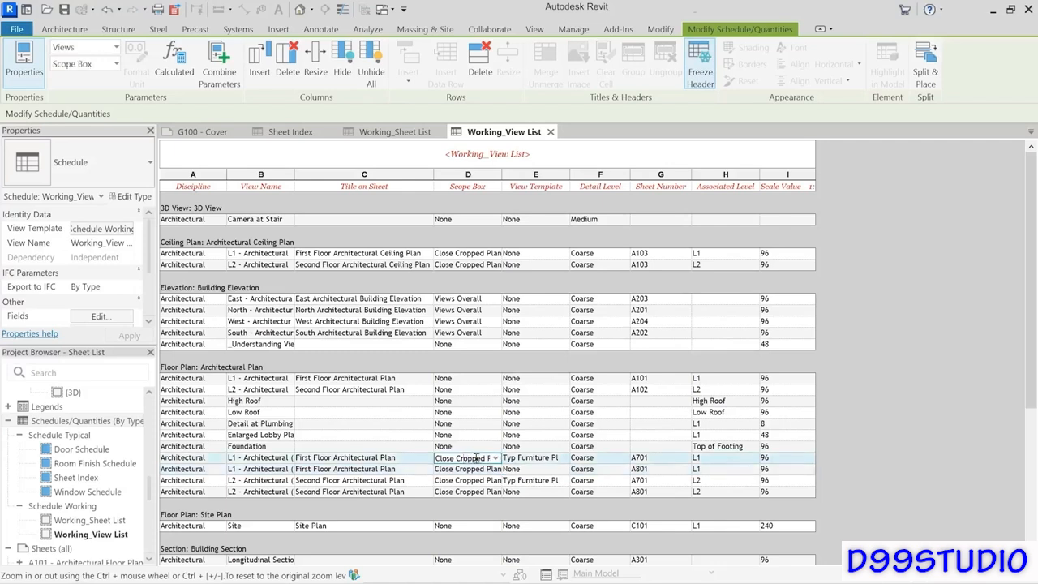
pyautogui.click(496, 458)
pyautogui.click(496, 458)
pyautogui.click(496, 458)
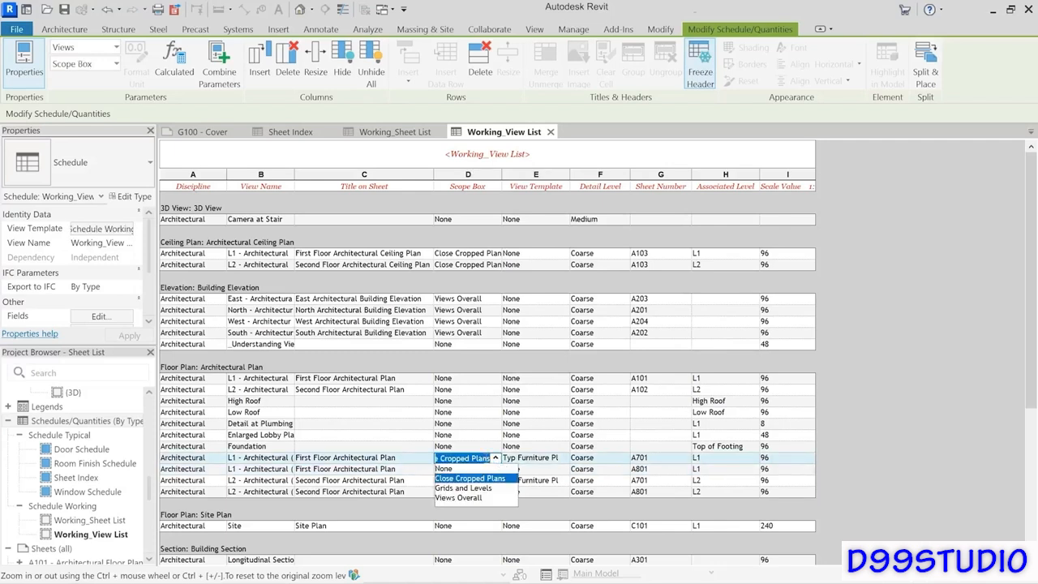
pyautogui.click(399, 462)
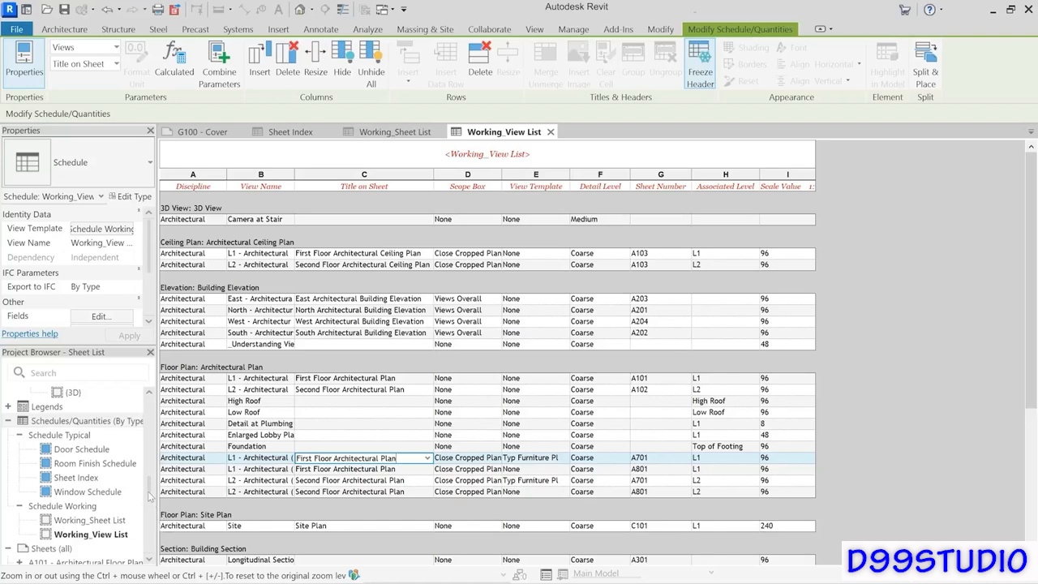
# Close the Working_View List and Working_Sheet List schedules.
pyautogui.moveTo(150, 496); pyautogui.dragTo(150, 409)
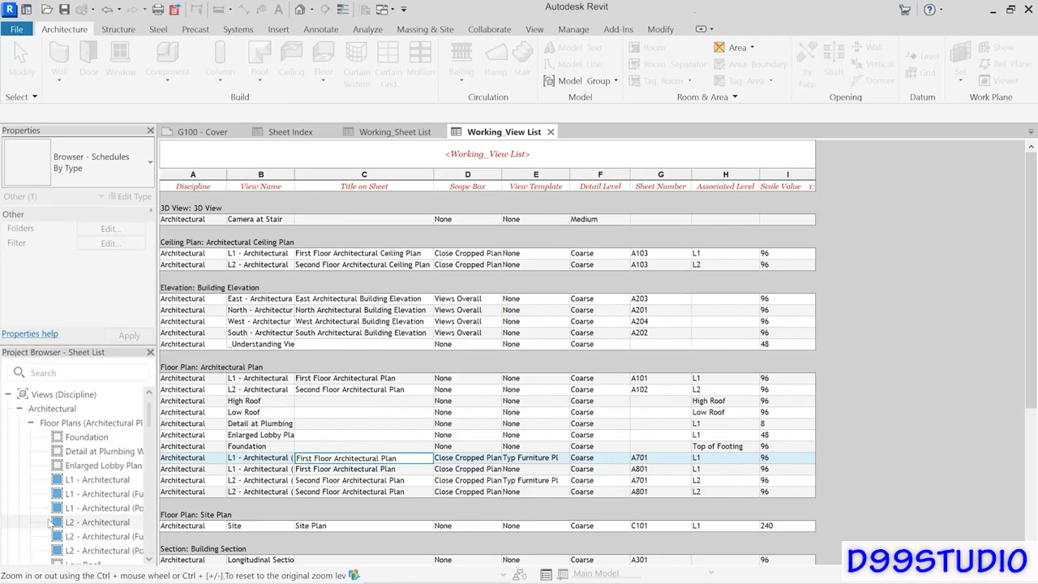
pyautogui.click(550, 131)
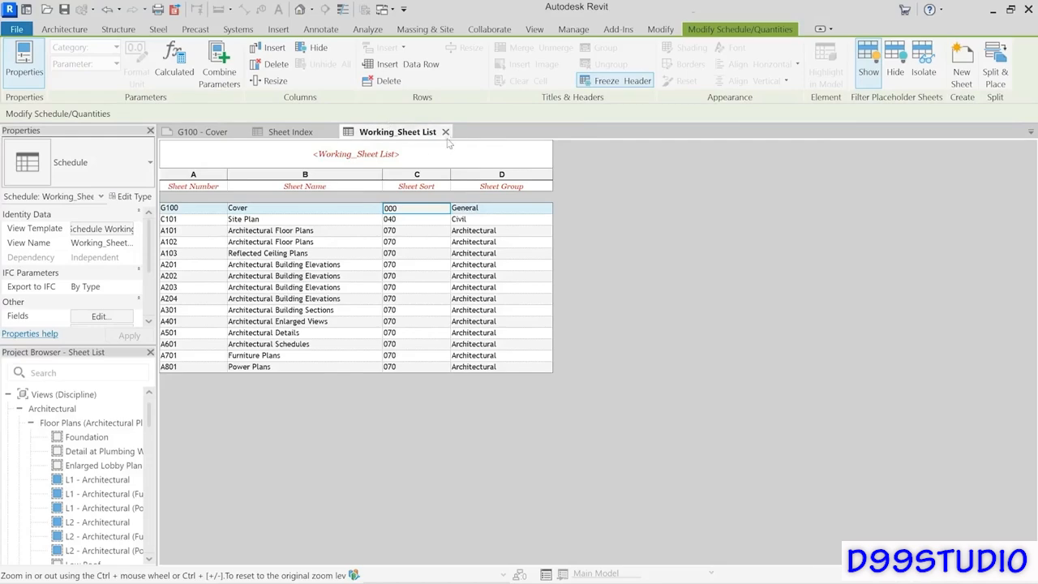
pyautogui.click(445, 132)
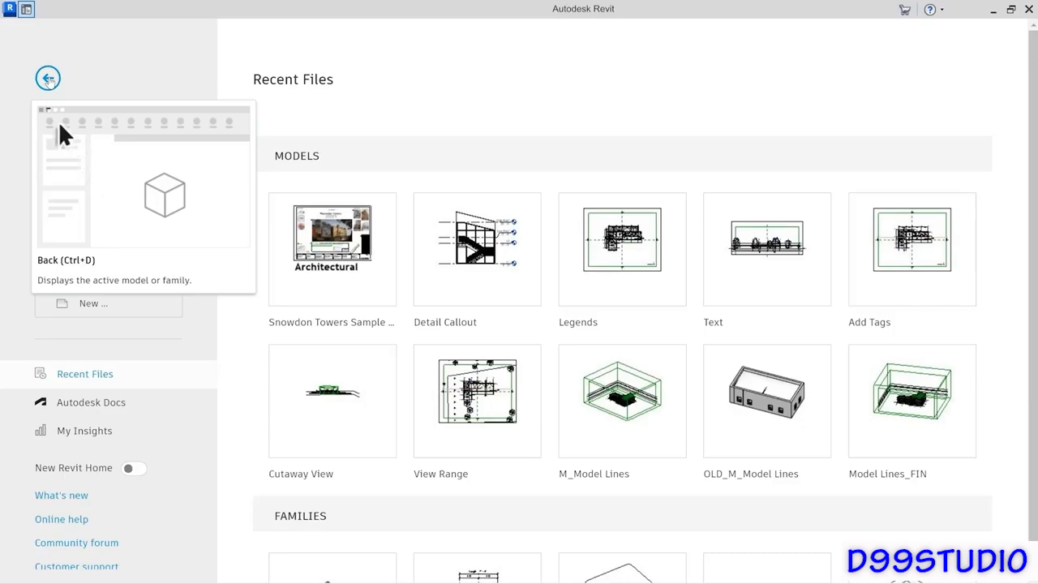
# Open the sample project Snowdon Towers Sample Architectural.rvt, continuing despite it being open for editing elsewhere.
pyautogui.click(48, 79)
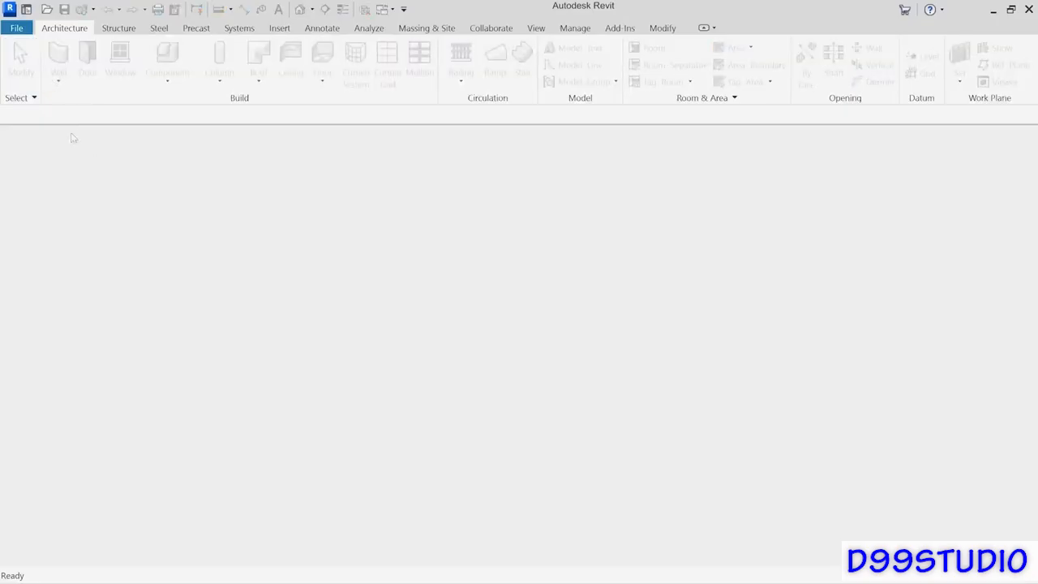
pyautogui.click(16, 30)
pyautogui.moveTo(27, 130)
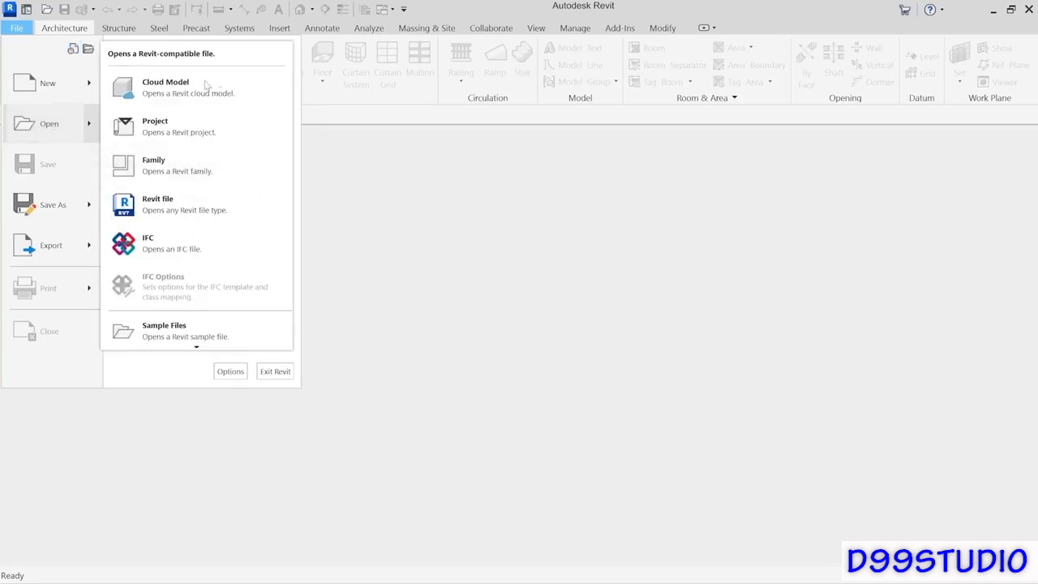
pyautogui.click(162, 326)
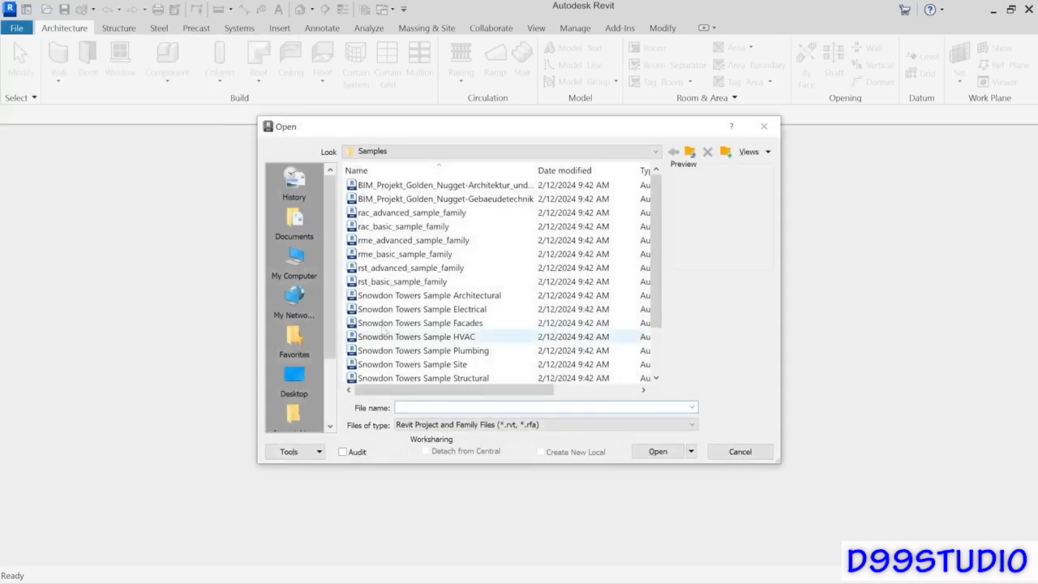
pyautogui.click(406, 296)
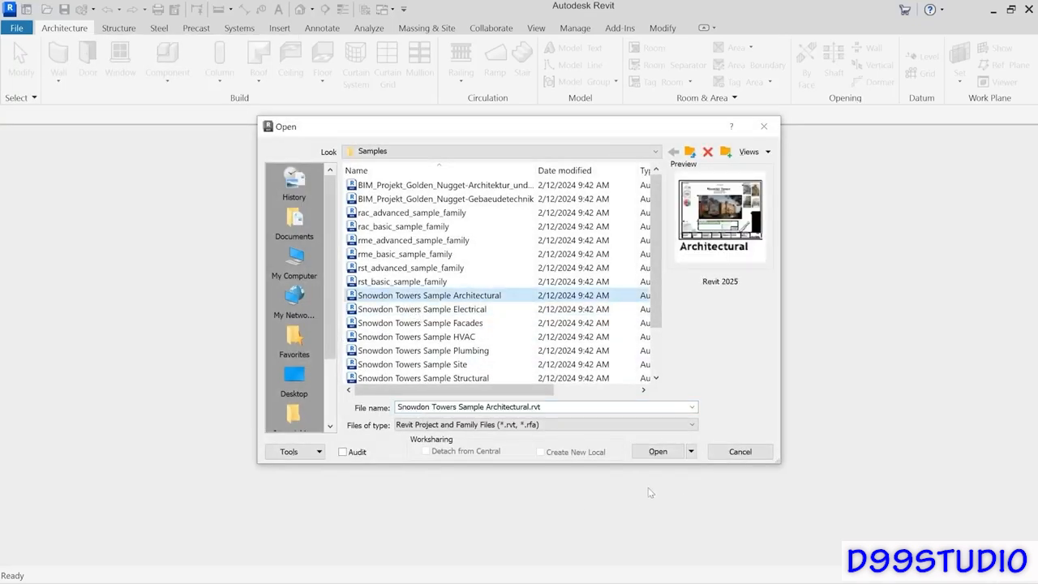
pyautogui.click(655, 453)
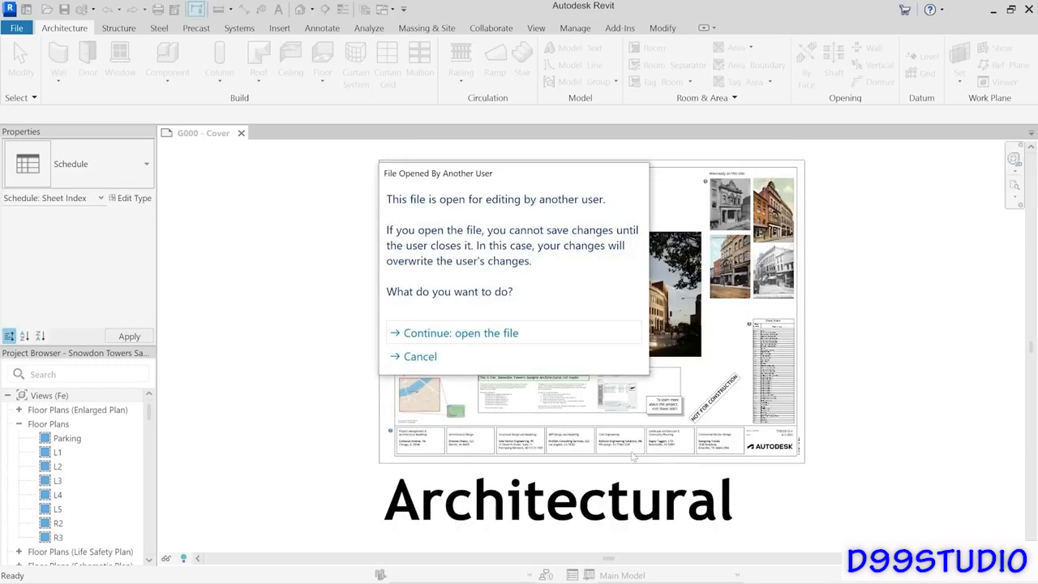
pyautogui.click(454, 334)
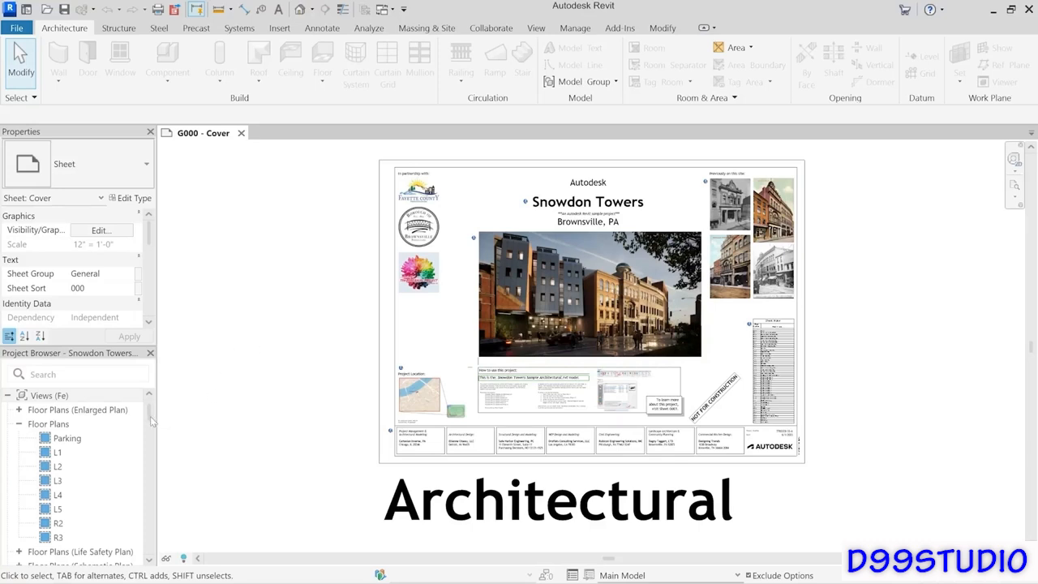
# Create a new sheet collection under Sheets (all) in the project.
pyautogui.moveTo(150, 418); pyautogui.dragTo(154, 473)
pyautogui.scroll(1, 154, 470)
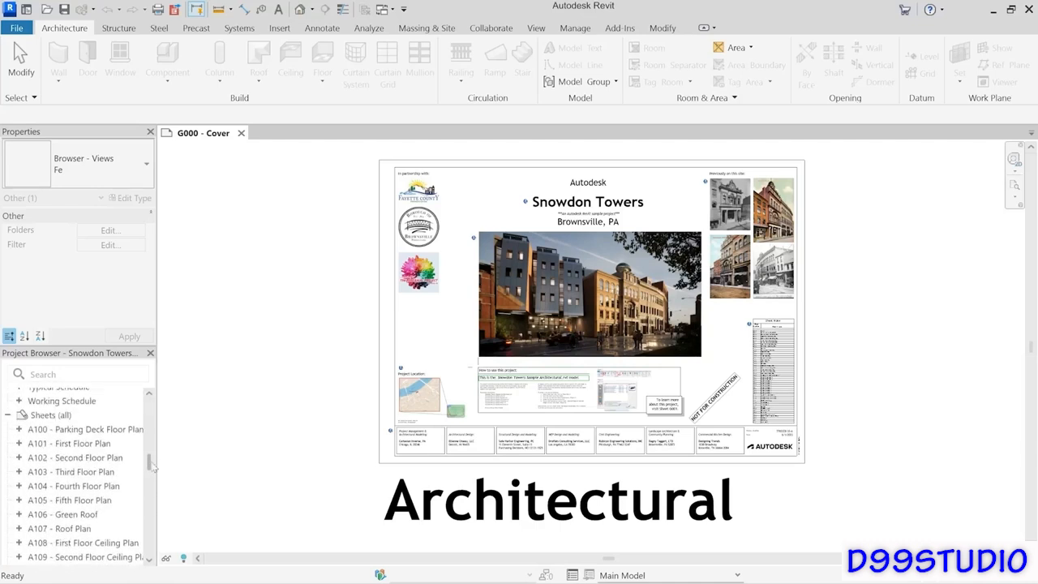
pyautogui.click(51, 417)
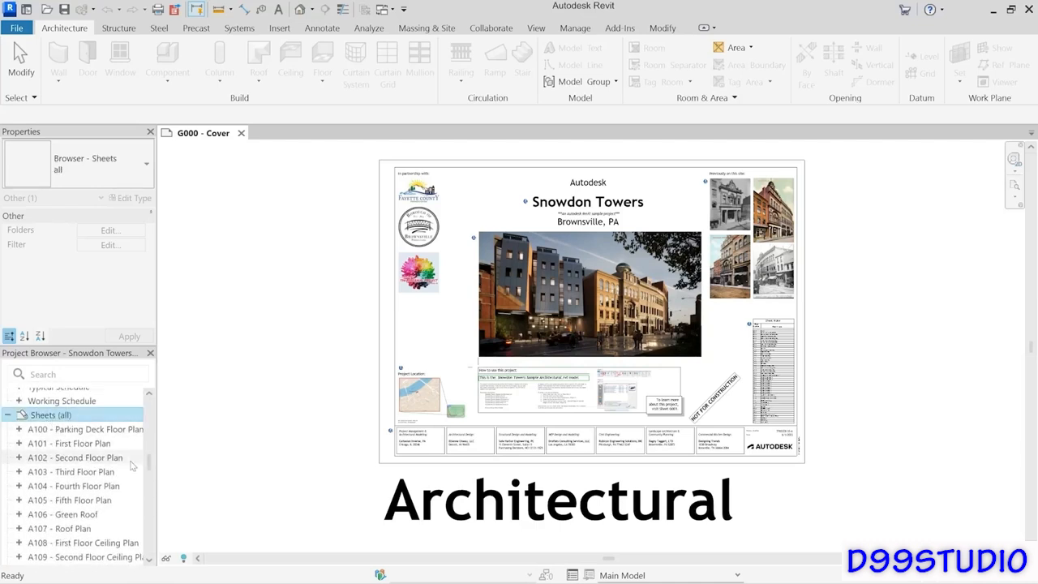
pyautogui.rightClick(63, 418)
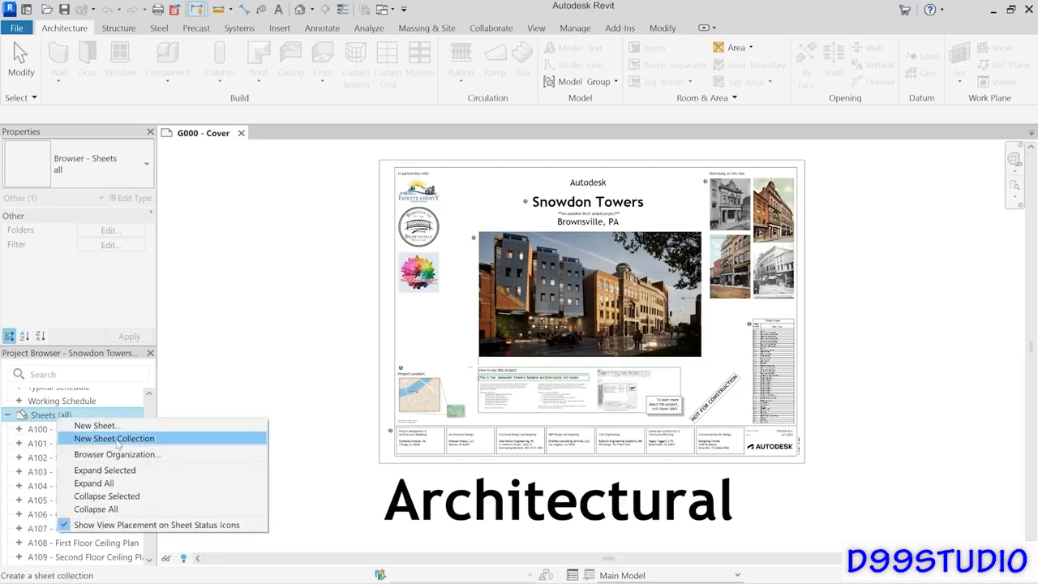
pyautogui.click(114, 439)
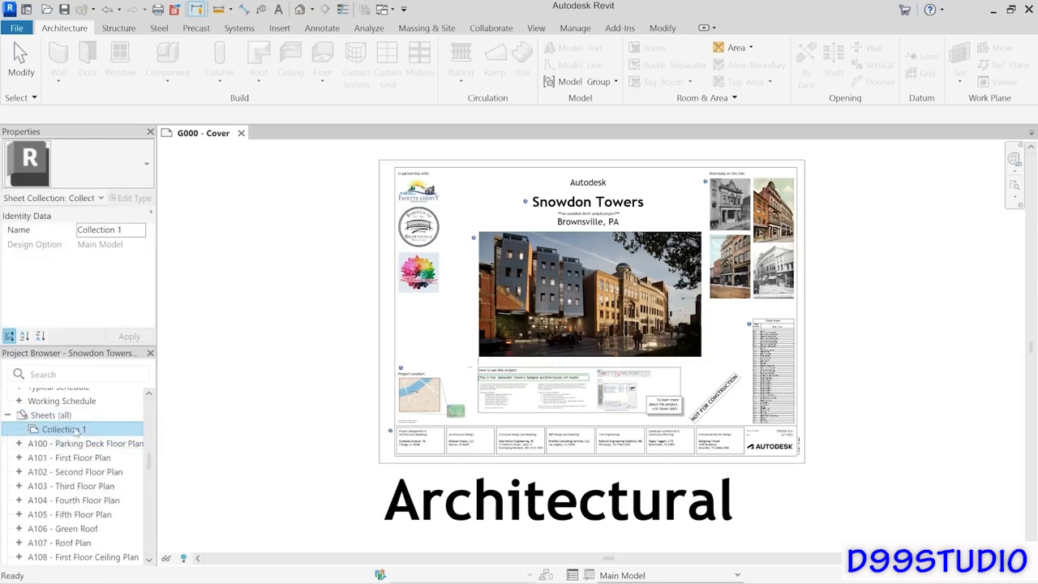
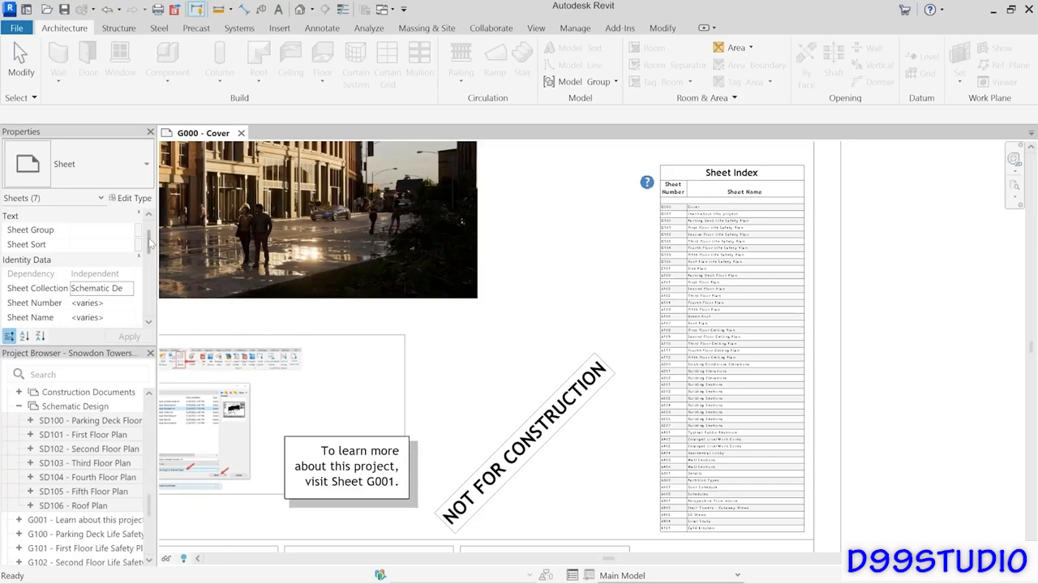
# Make Schematic Design sheets SD100 to SD106 appear in the sheet list and check them in the cover's Sheet Index.
pyautogui.moveTo(149, 245); pyautogui.dragTo(149, 295)
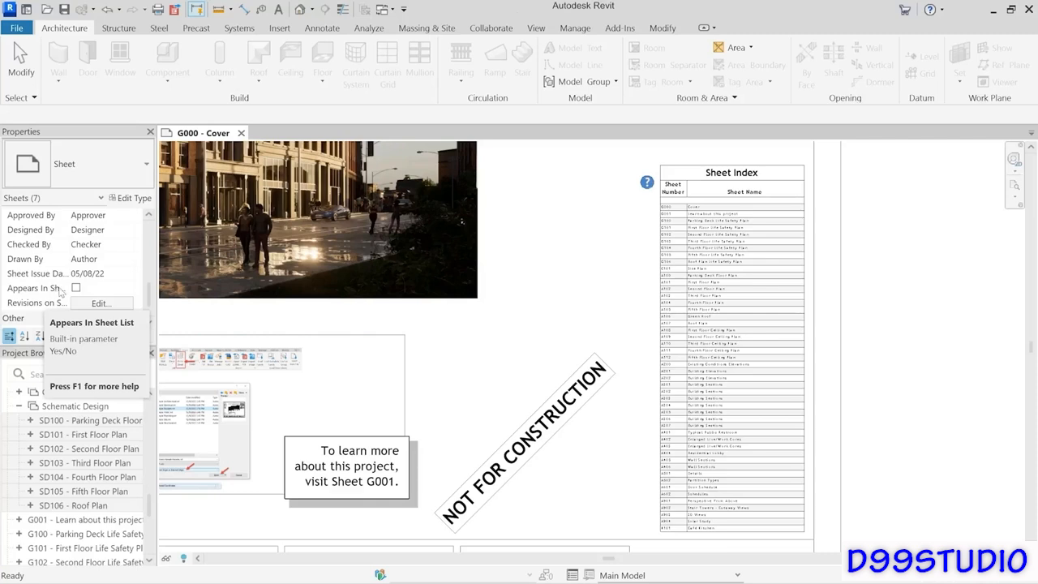
pyautogui.click(76, 288)
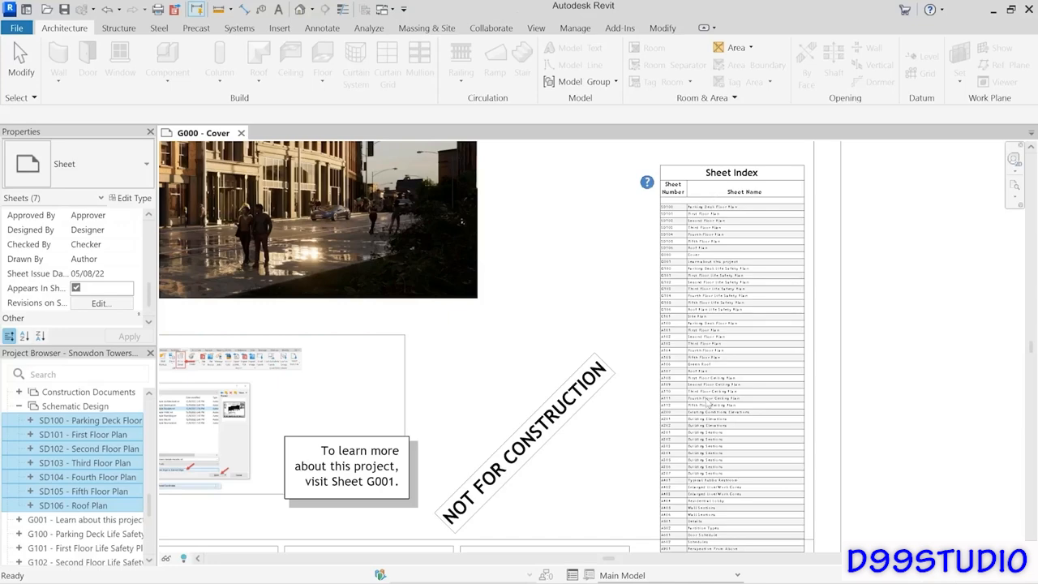
pyautogui.click(882, 400)
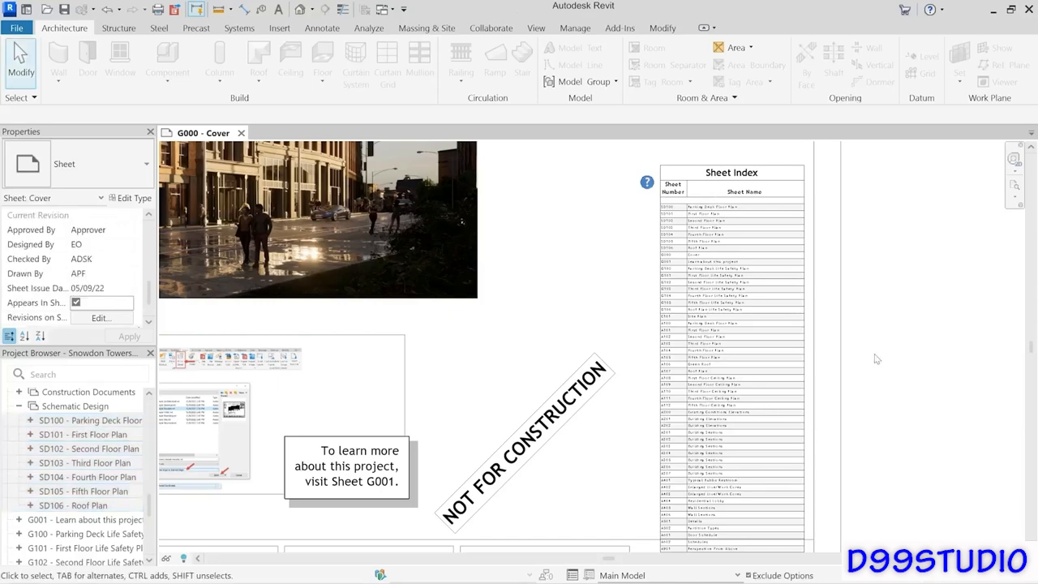
pyautogui.moveTo(872, 399)
pyautogui.mouseDown(button='middle')
pyautogui.moveTo(870, 312)
pyautogui.moveTo(864, 394)
pyautogui.mouseUp(button='middle')
pyautogui.scroll(4, 695, 197)
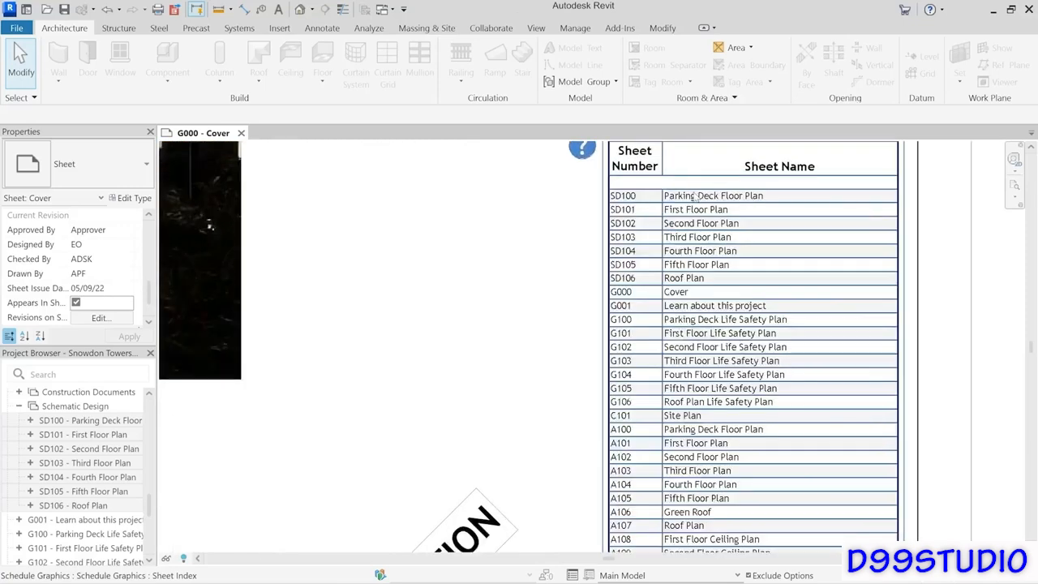
pyautogui.scroll(-1, 635, 302)
pyautogui.scroll(-1, 633, 304)
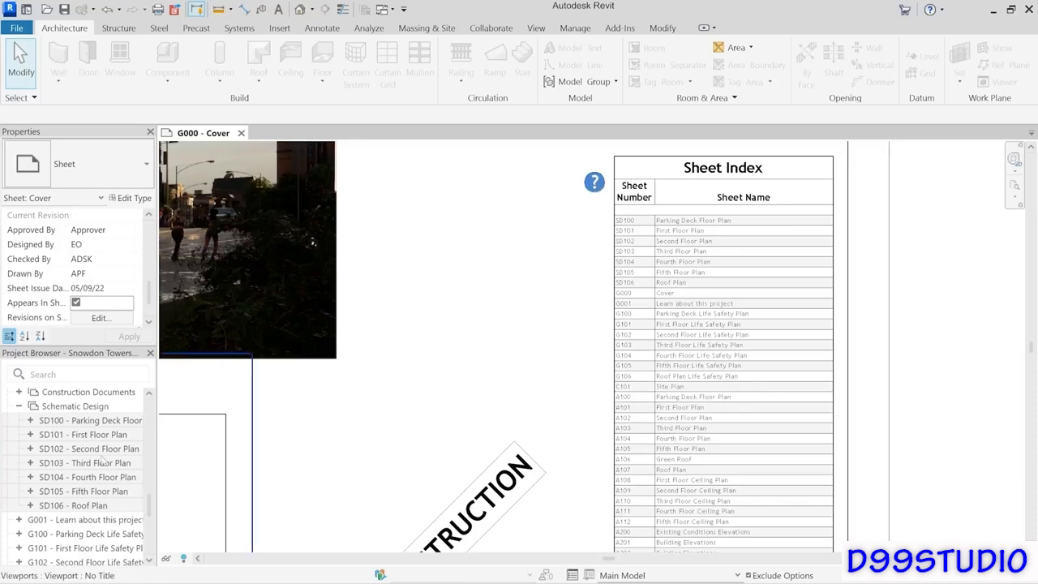
# Open the WV_Sheet List schedule from the Working Schedule group.
pyautogui.scroll(2, 97, 459)
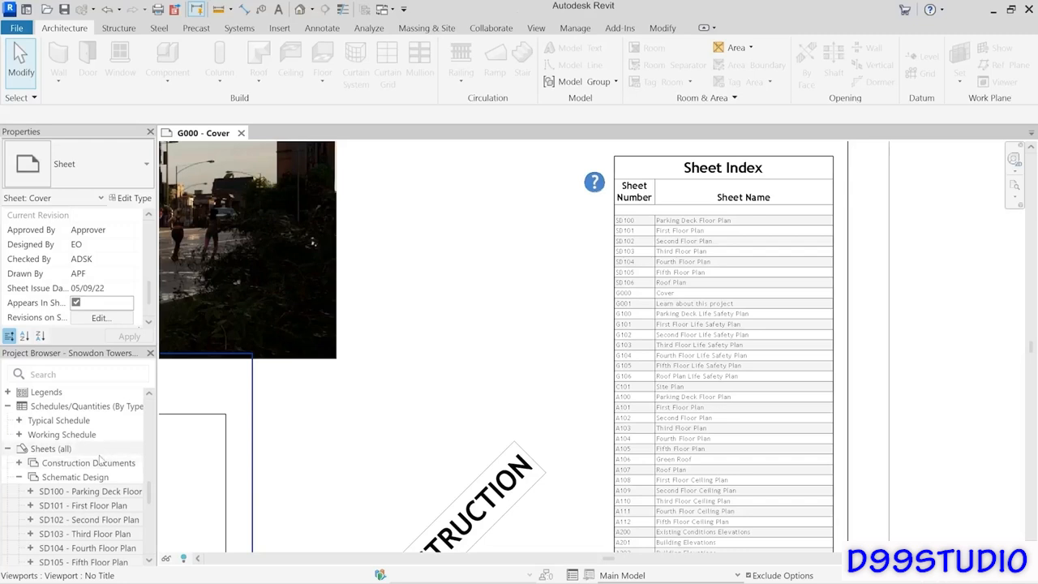
pyautogui.click(61, 408)
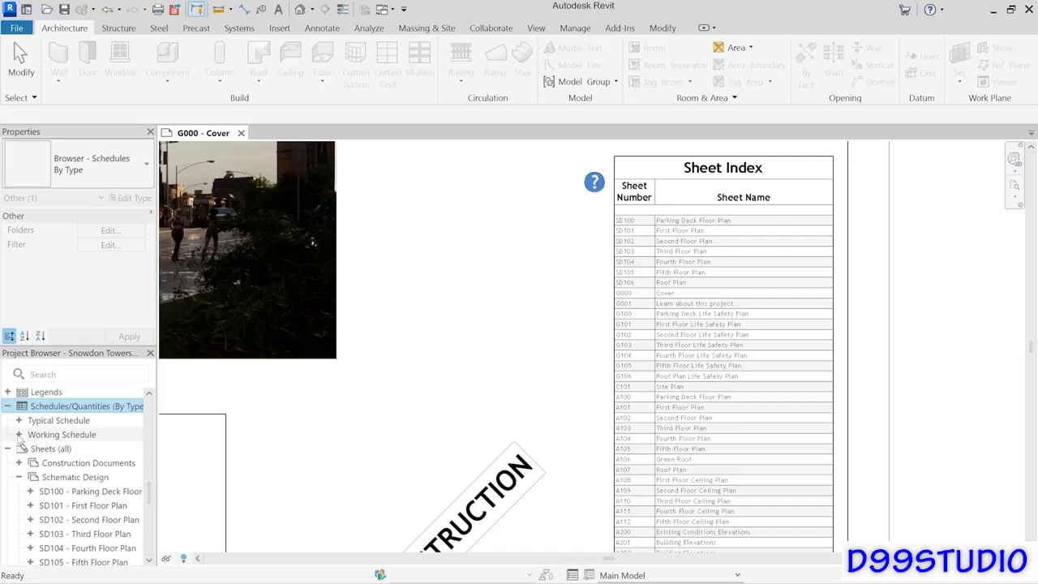
pyautogui.click(19, 435)
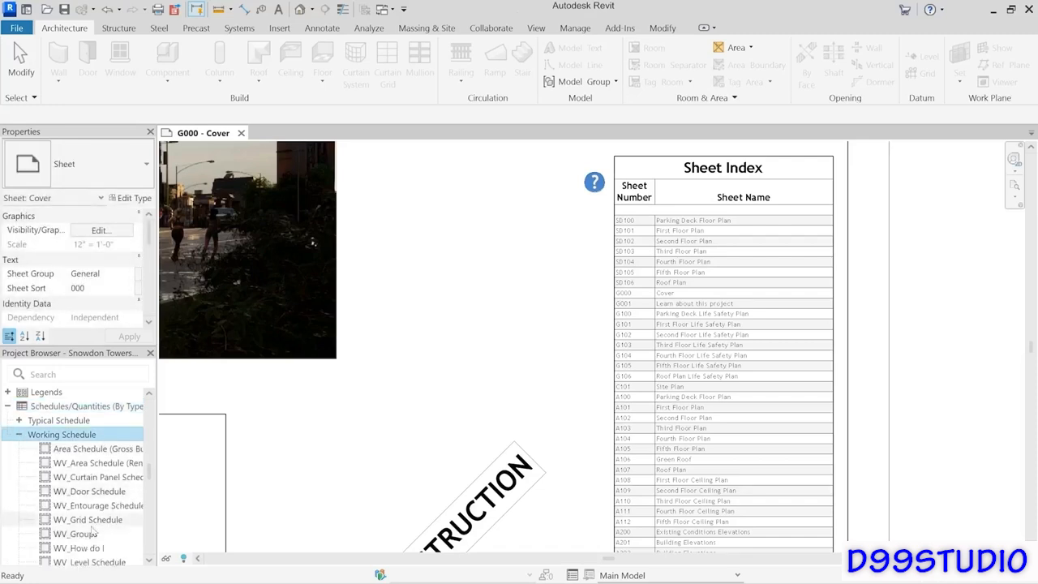
pyautogui.scroll(-3, 93, 531)
pyautogui.click(86, 478)
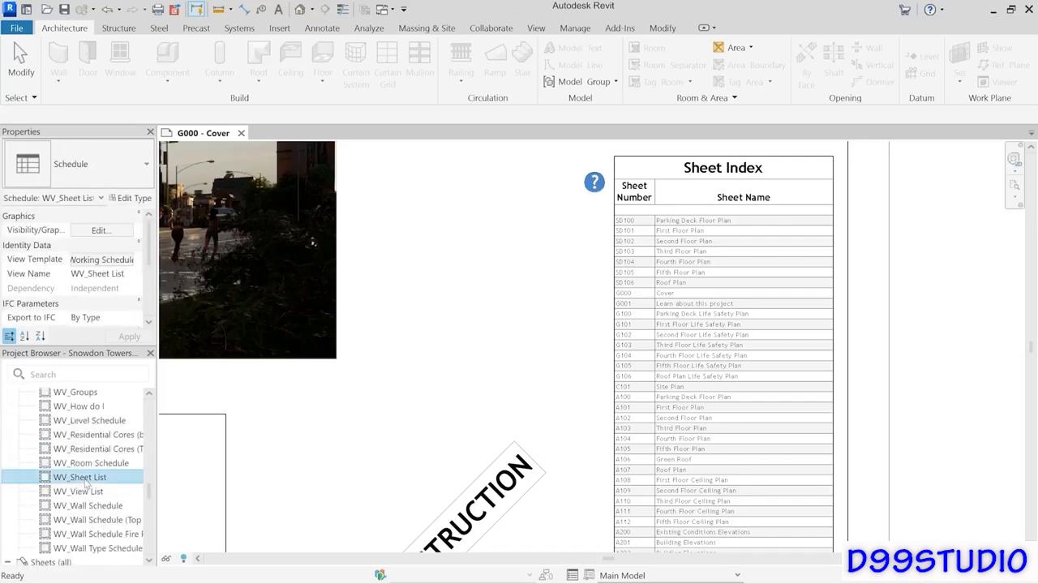
pyautogui.doubleClick(86, 480)
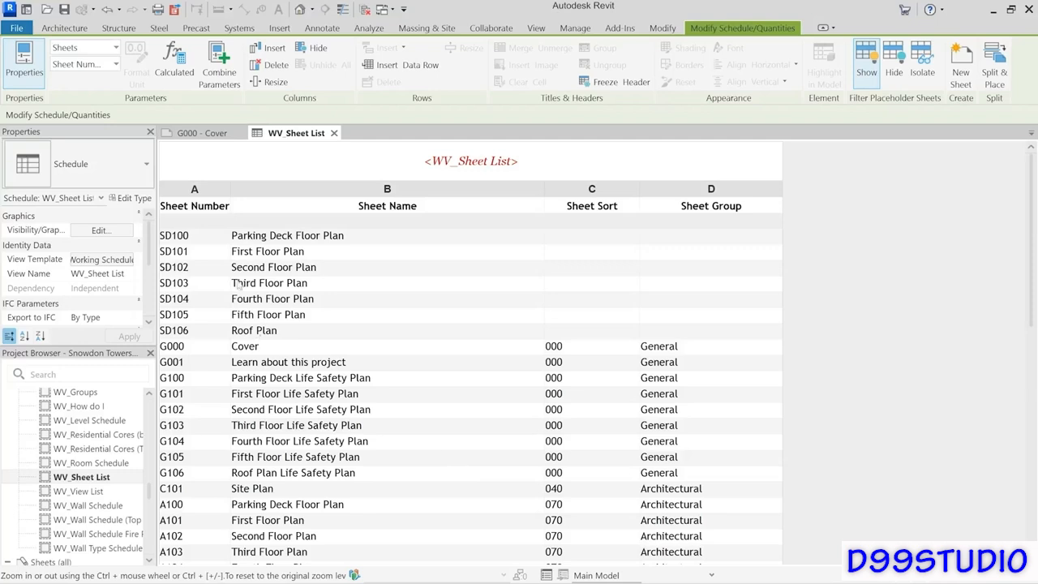
# Add the Sheet Collection field to the WV_Sheet List schedule and widen its column to fit the collection names.
pyautogui.moveTo(151, 249); pyautogui.dragTo(150, 281)
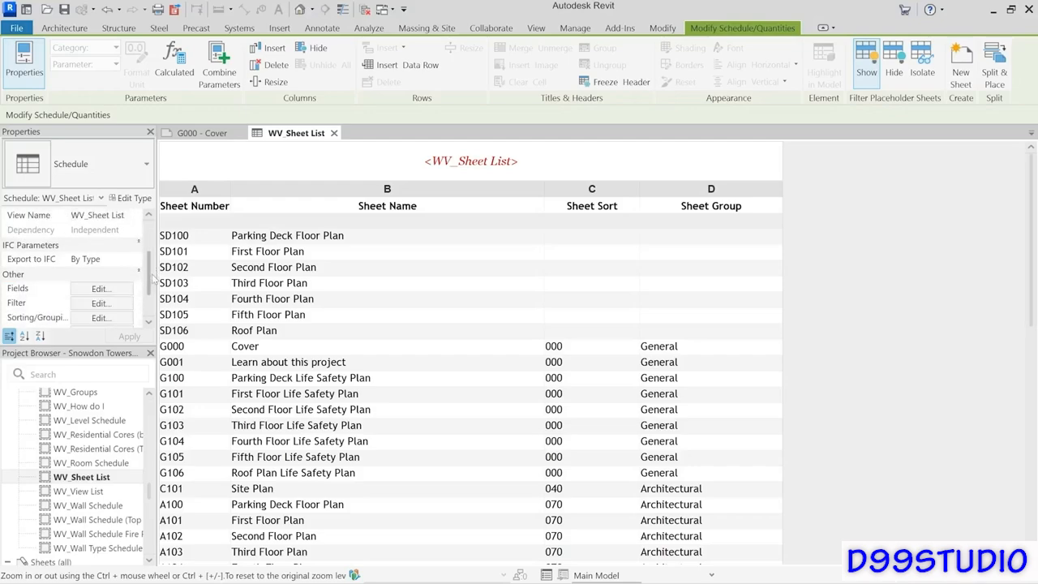
pyautogui.click(110, 291)
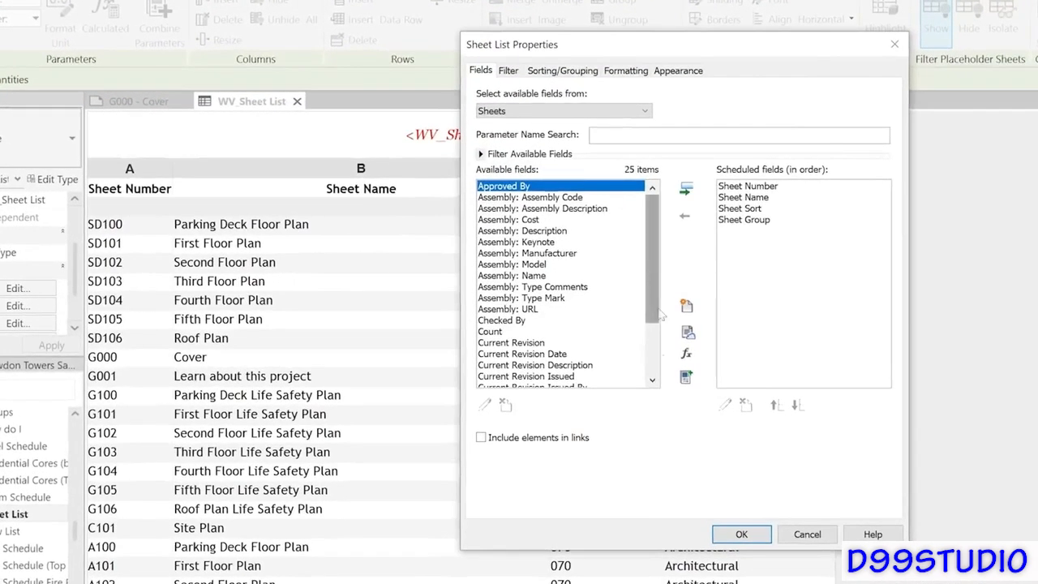
pyautogui.moveTo(649, 284); pyautogui.dragTo(649, 334)
pyautogui.click(519, 365)
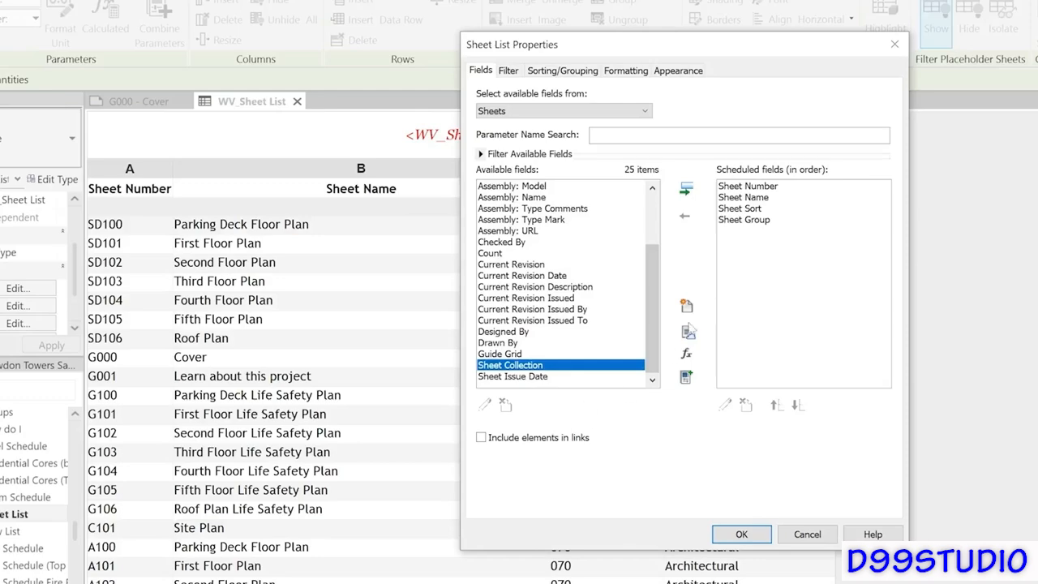
pyautogui.click(686, 188)
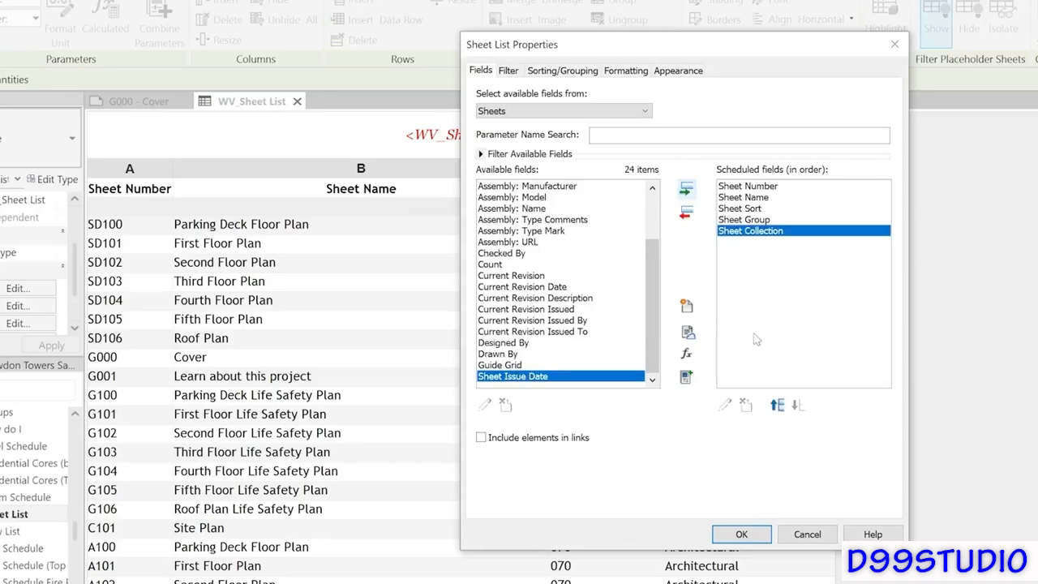
pyautogui.click(741, 534)
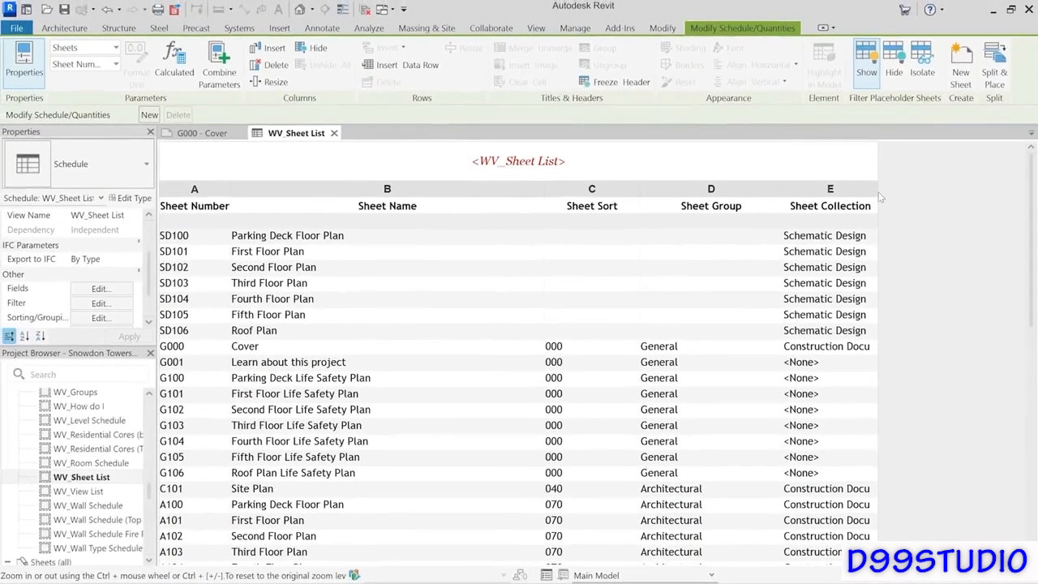
pyautogui.moveTo(877, 189); pyautogui.dragTo(917, 189)
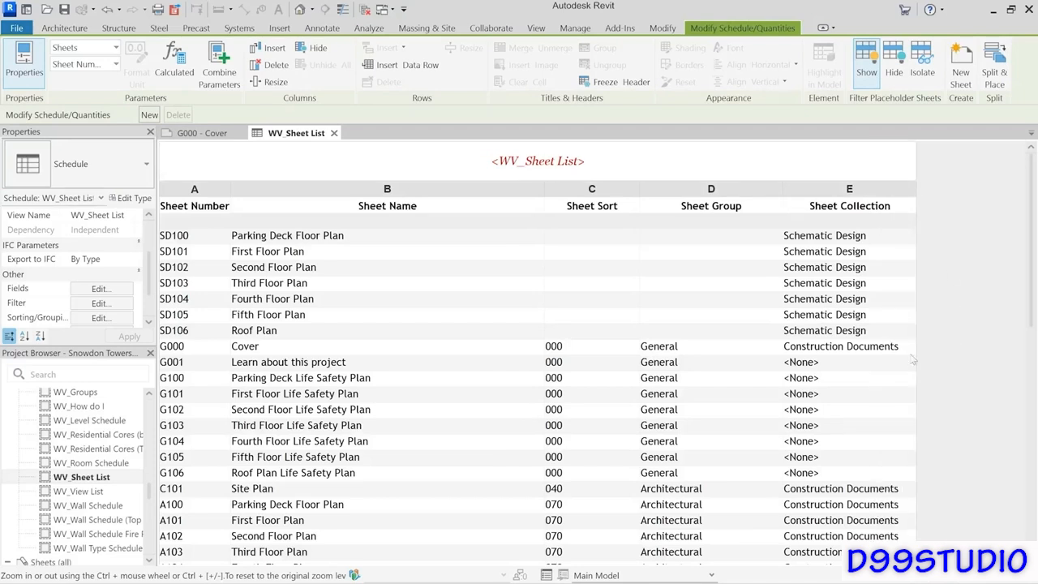
# Assign sheet G001 to the Construction Documents collection in the schedule, and close WV_Sheet List.
pyautogui.click(860, 364)
pyautogui.click(909, 364)
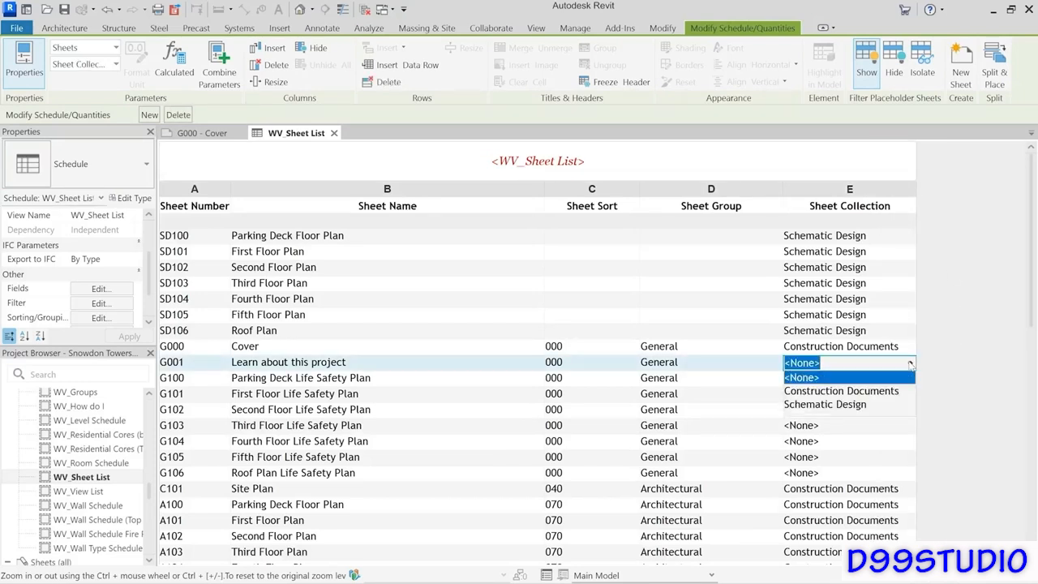
pyautogui.click(862, 392)
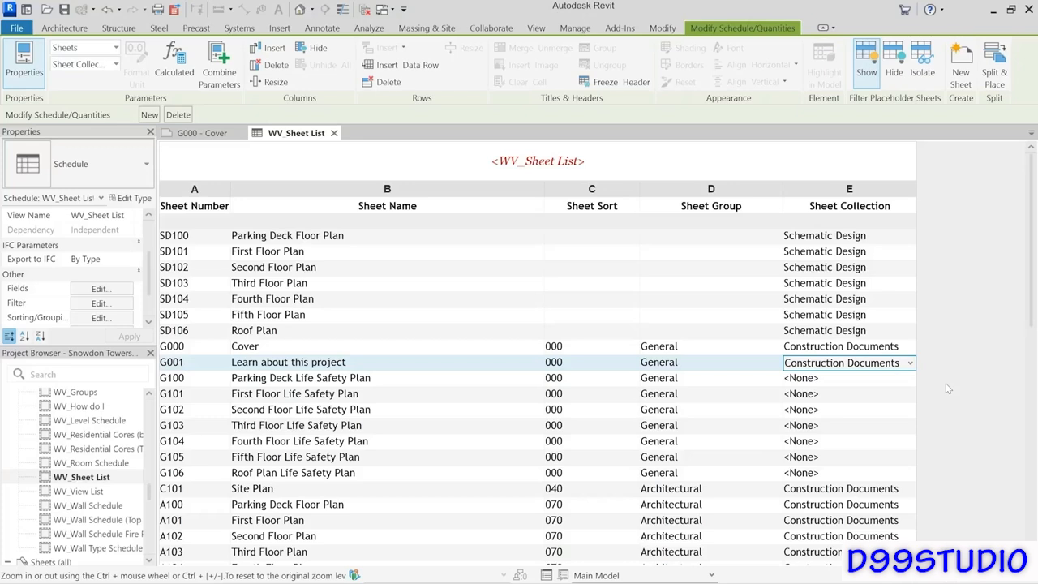
pyautogui.click(334, 133)
# Open the Sheet Index schedule placed on the cover sheet, locate it among the Typical Schedule entries, and enlarge its rows for reading.
pyautogui.scroll(2, 85, 459)
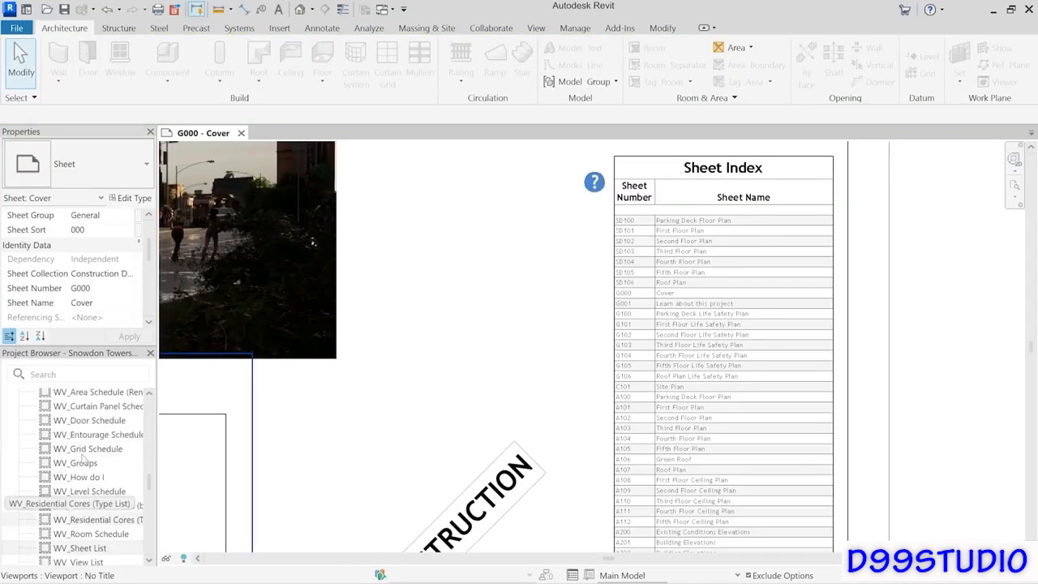
pyautogui.scroll(2, 83, 461)
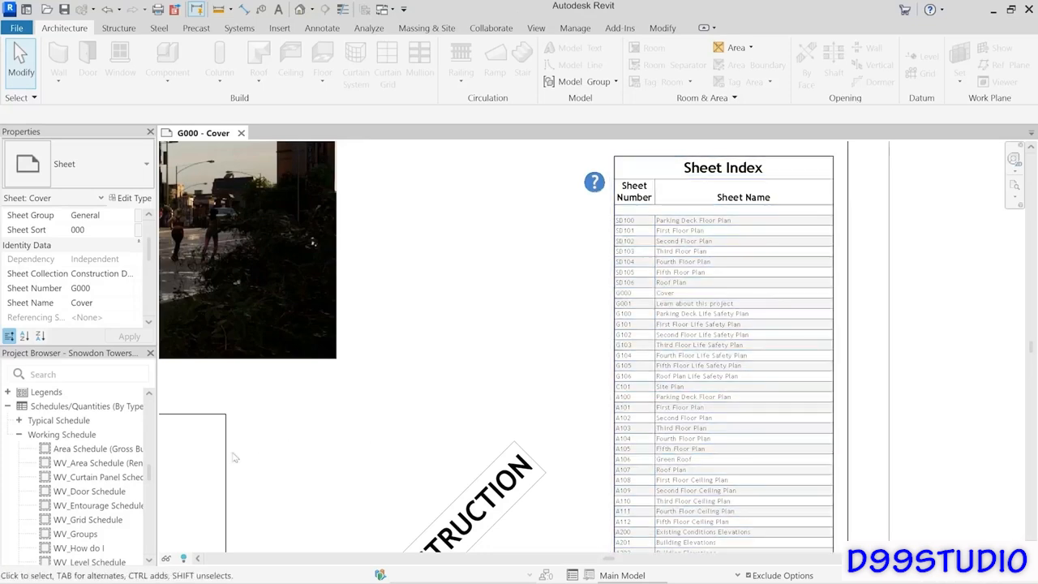
pyautogui.doubleClick(693, 294)
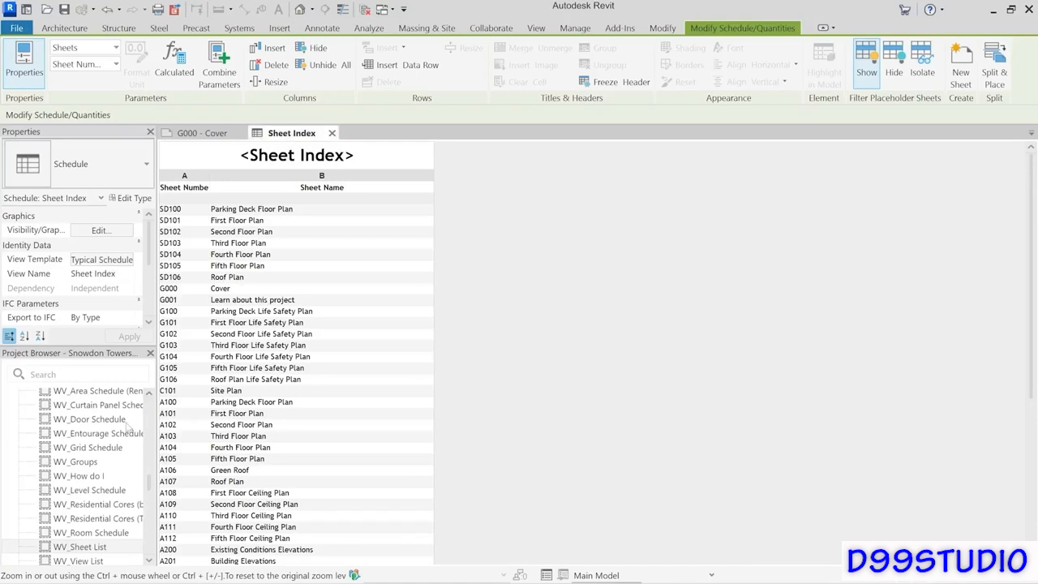
pyautogui.scroll(3, 86, 445)
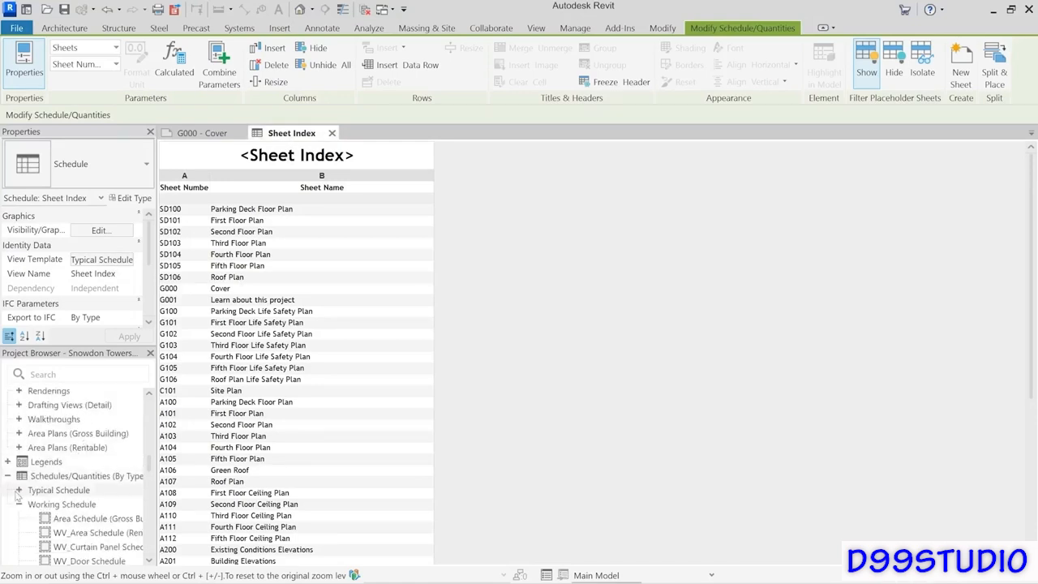
pyautogui.doubleClick(58, 491)
pyautogui.scroll(-5, 58, 501)
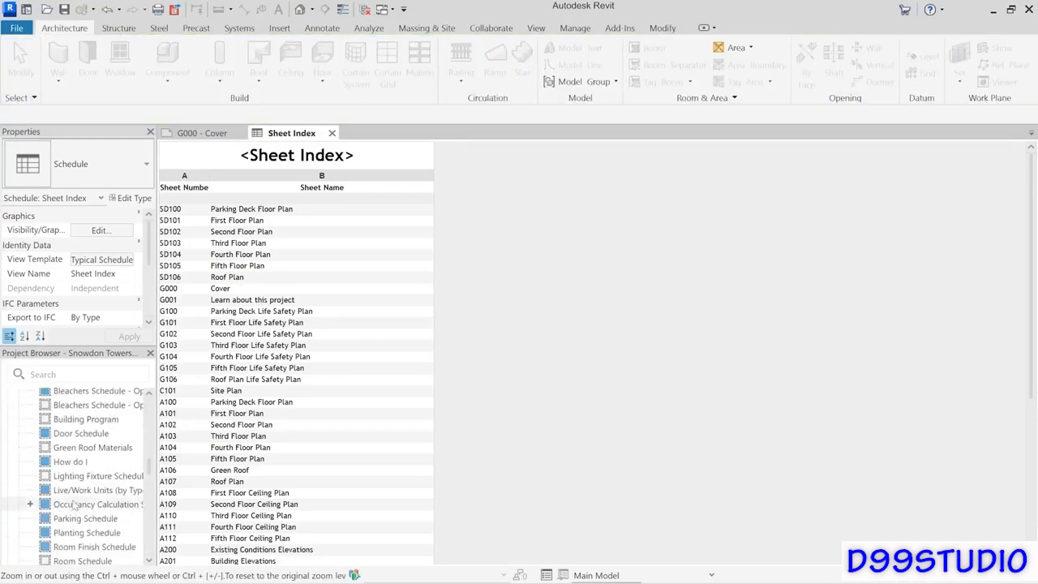
pyautogui.click(91, 505)
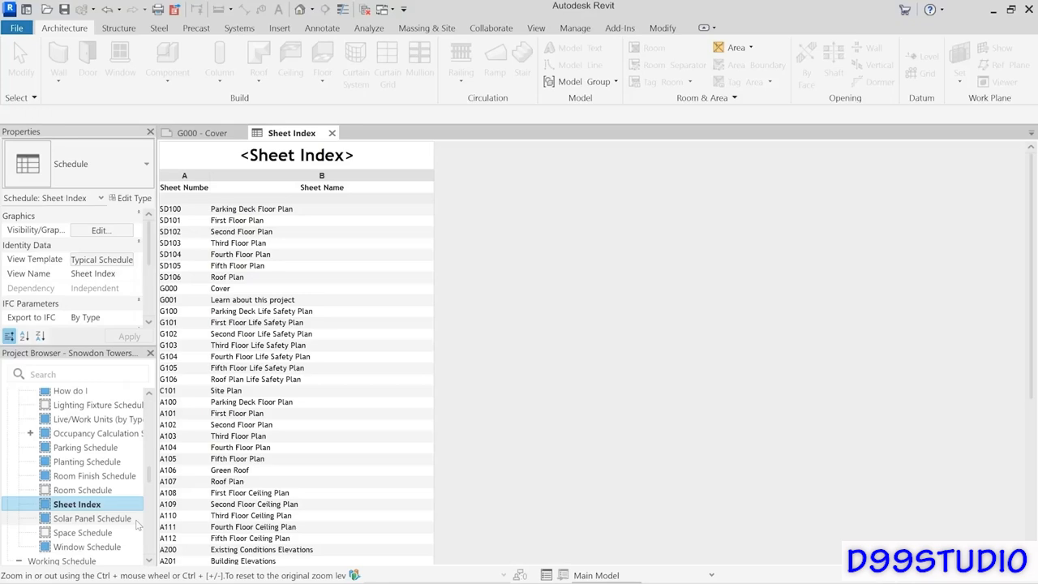
pyautogui.click(484, 268)
pyautogui.keyDown('ctrl'); pyautogui.scroll(1, 477, 320); pyautogui.keyUp('ctrl')
pyautogui.keyDown('ctrl'); pyautogui.scroll(1, 476, 320); pyautogui.keyUp('ctrl')
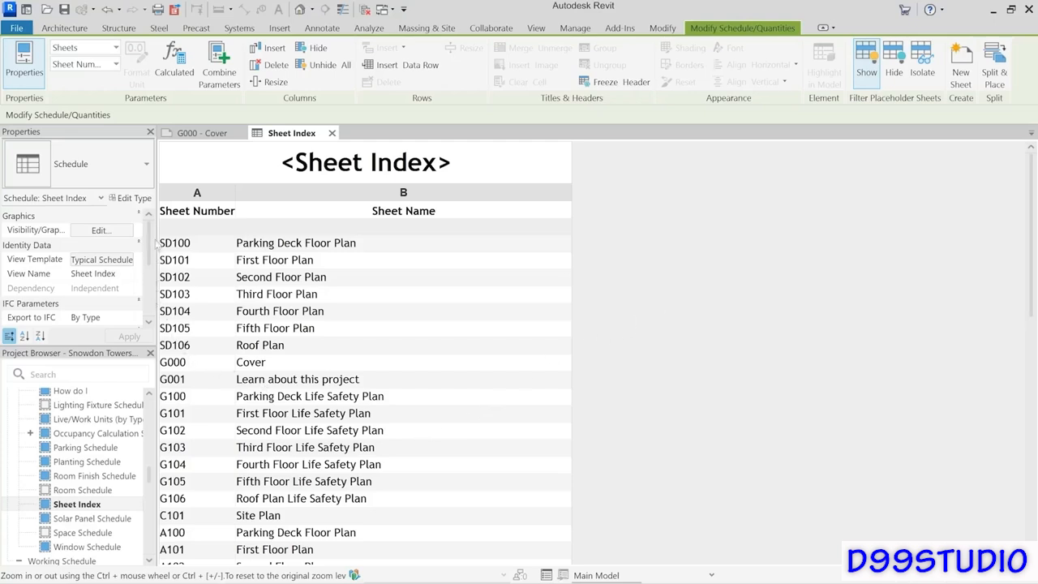
# Open the field settings of the Sheet Index schedule and examine its scheduled fields, especially Sheet Sort and Sheet Group.
pyautogui.moveTo(149, 243); pyautogui.dragTo(148, 277)
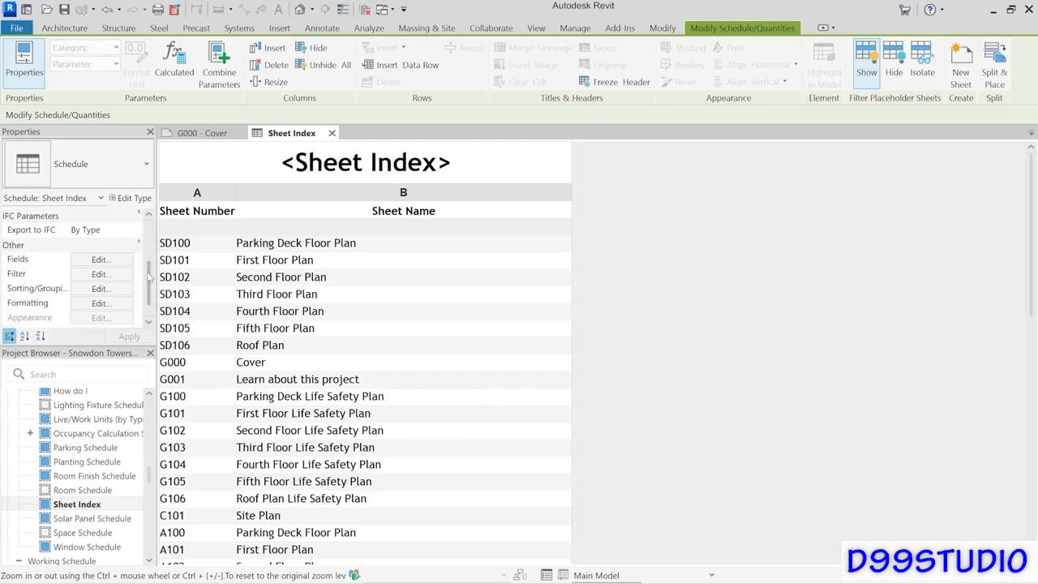
pyautogui.click(105, 261)
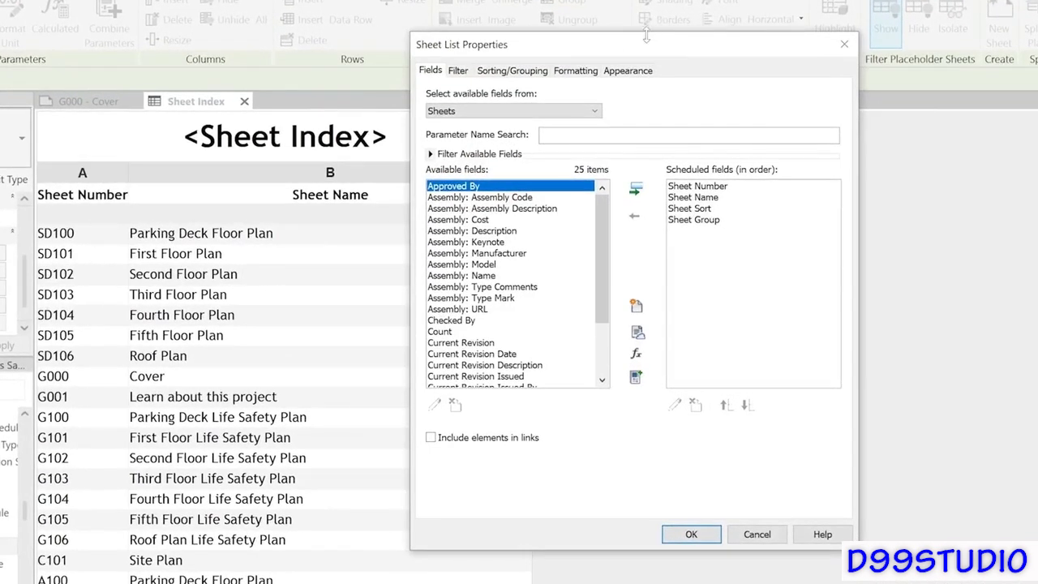
pyautogui.moveTo(661, 79); pyautogui.dragTo(785, 44)
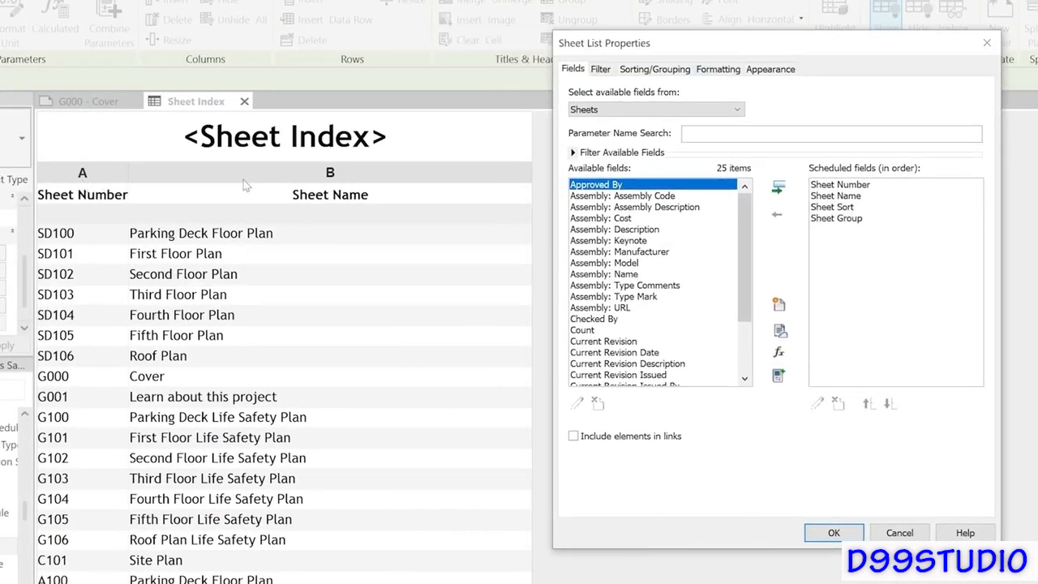
pyautogui.moveTo(840, 185); pyautogui.dragTo(852, 236)
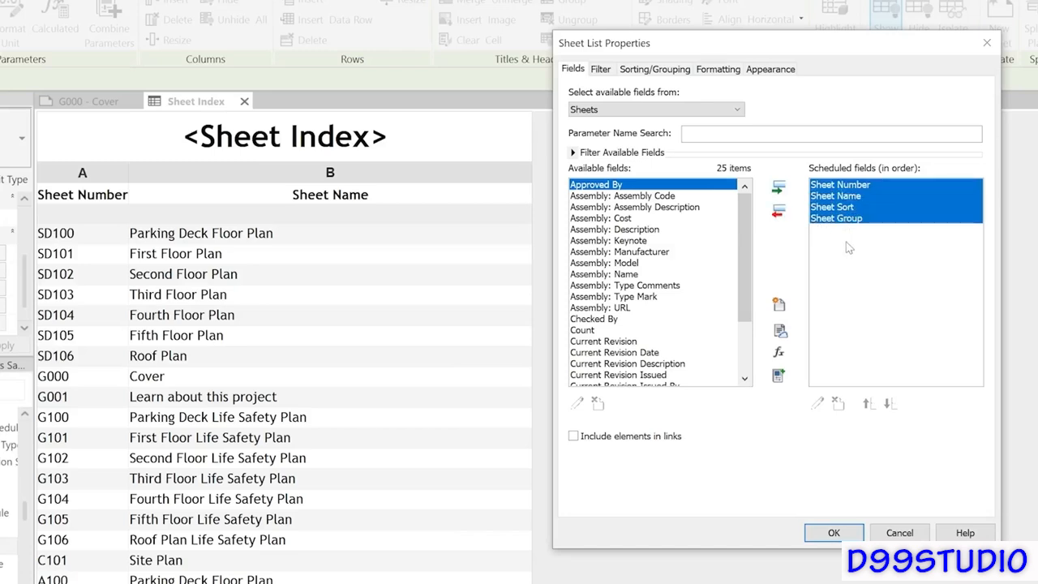
pyautogui.click(849, 248)
pyautogui.click(878, 230)
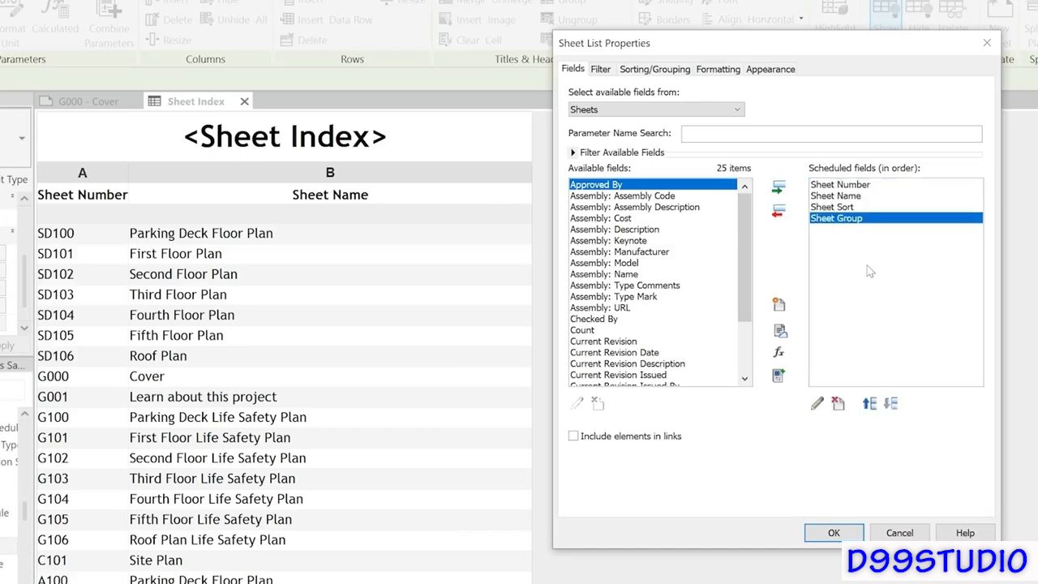
pyautogui.click(843, 208)
pyautogui.click(847, 217)
pyautogui.click(845, 208)
pyautogui.click(847, 219)
# Add the Sheet Collection field to the Sheet Index schedule and check the placed schedule on the G000 cover sheet.
pyautogui.moveTo(746, 280); pyautogui.dragTo(746, 330)
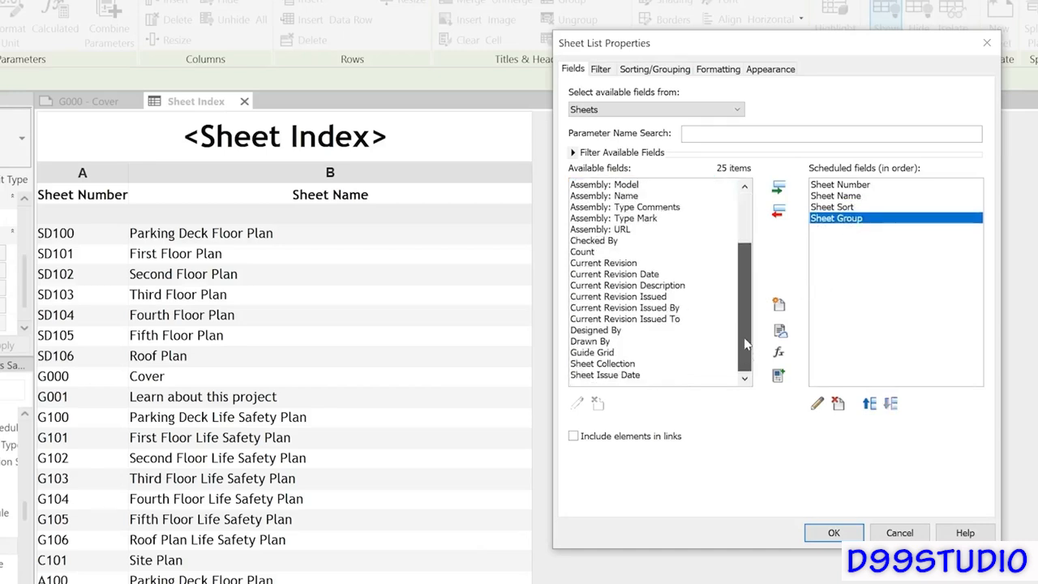
pyautogui.click(628, 365)
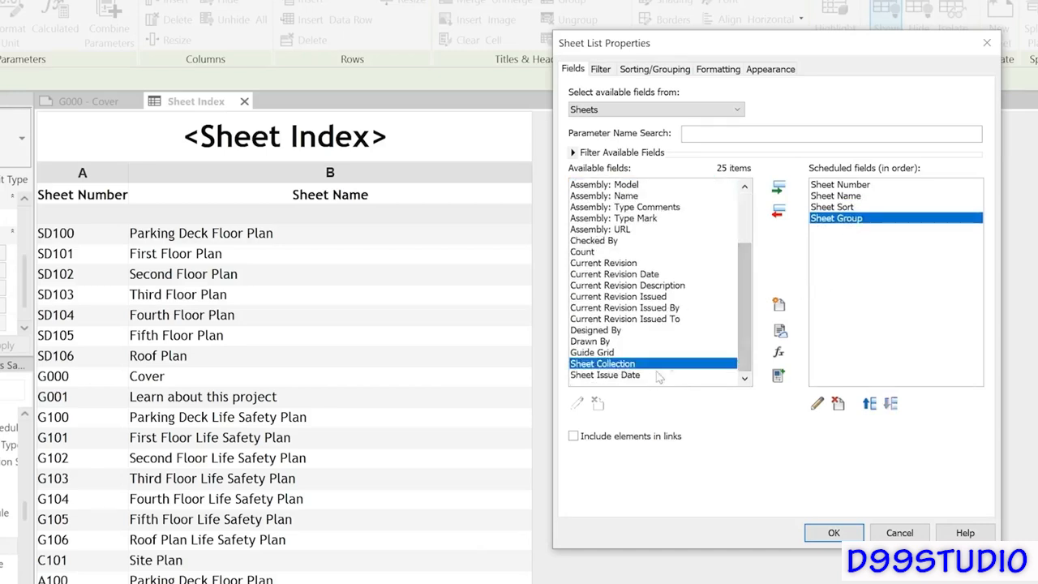
pyautogui.click(778, 188)
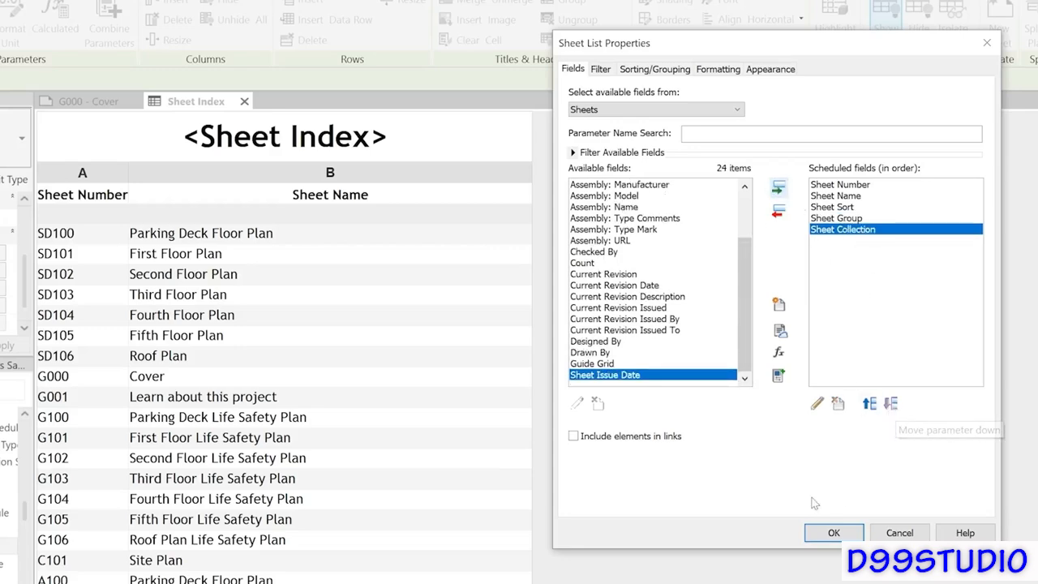
pyautogui.click(834, 532)
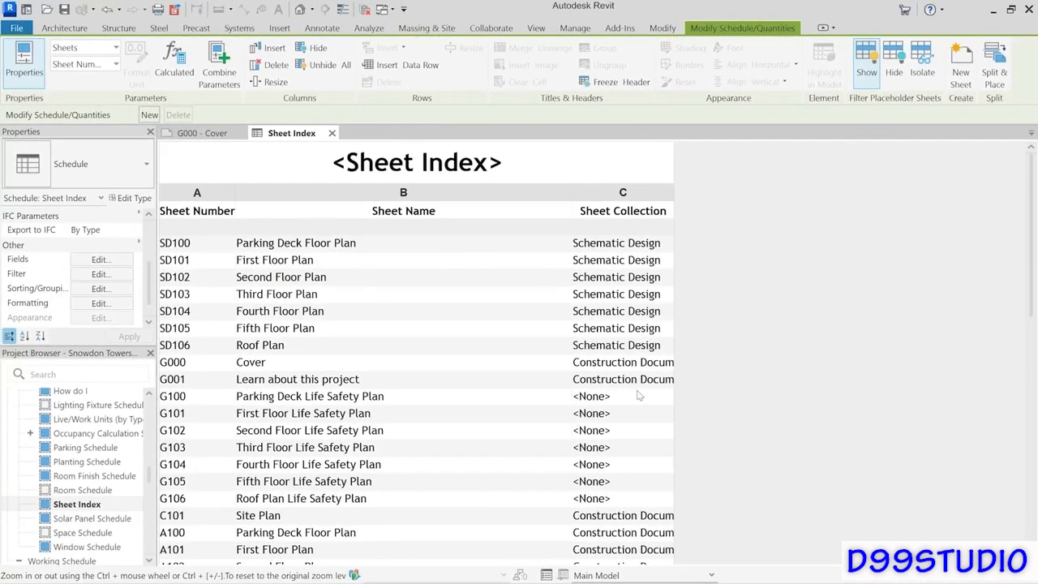
pyautogui.click(202, 133)
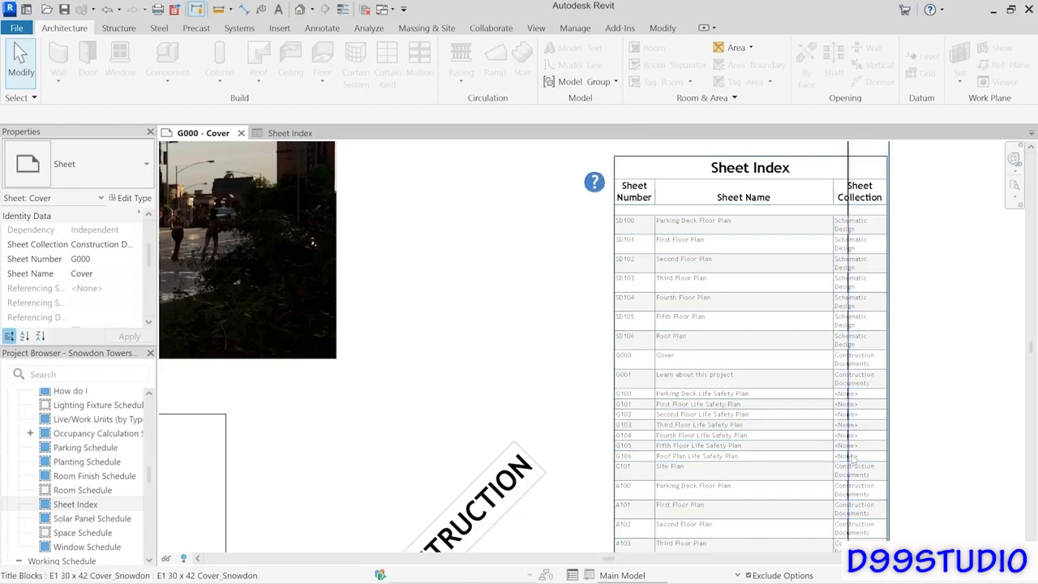
# Return to the Sheet Index schedule and make Sheet Collection a hidden field in its formatting.
pyautogui.click(283, 135)
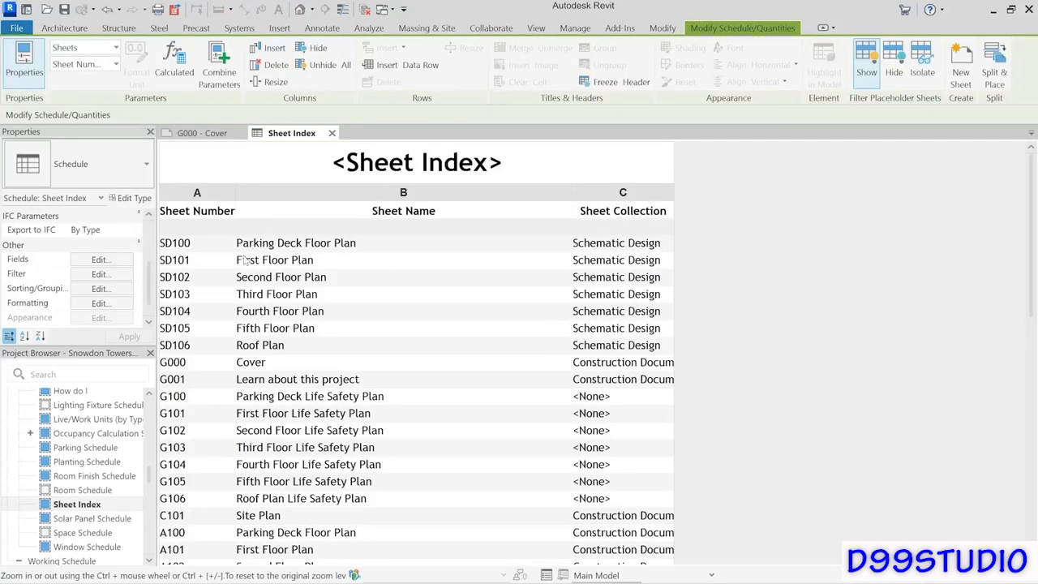
pyautogui.click(94, 304)
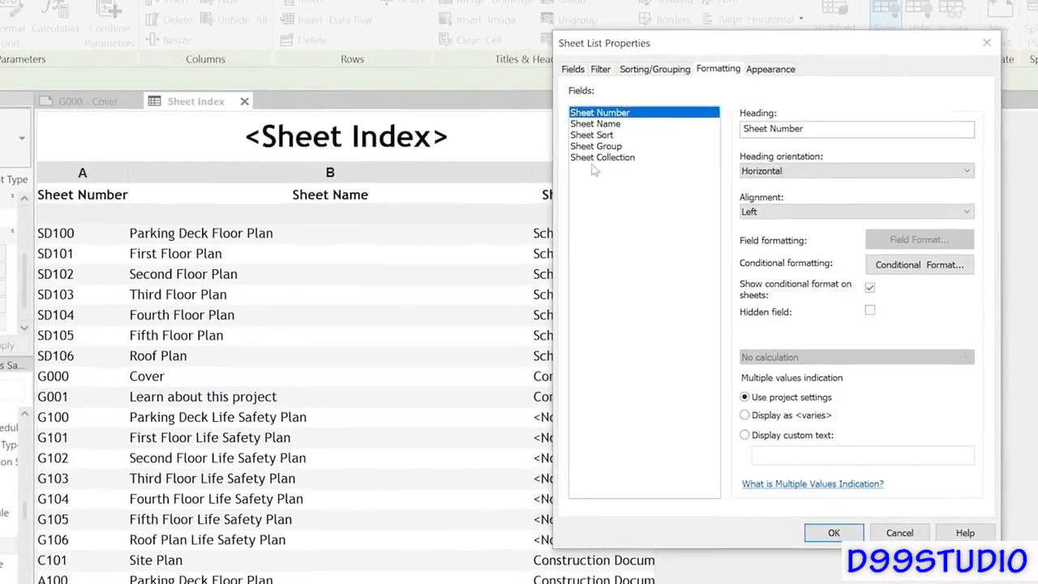
pyautogui.click(596, 159)
pyautogui.click(870, 311)
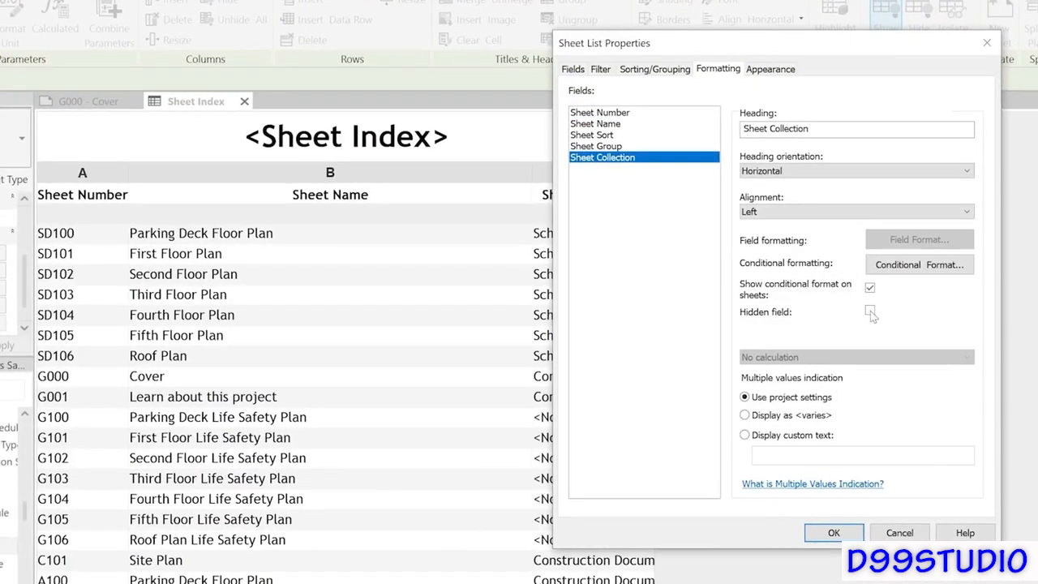
pyautogui.click(600, 148)
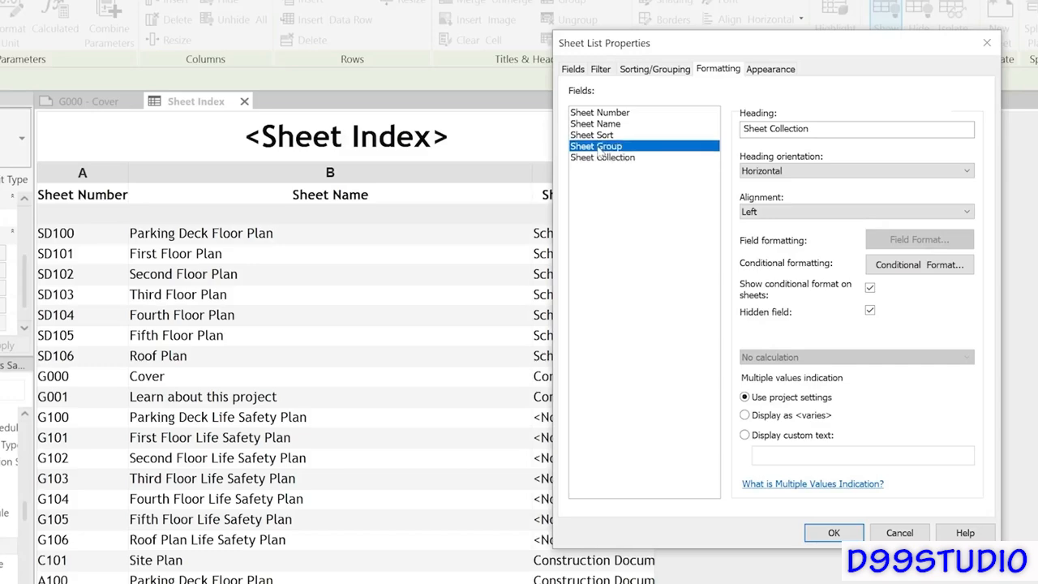
pyautogui.click(598, 136)
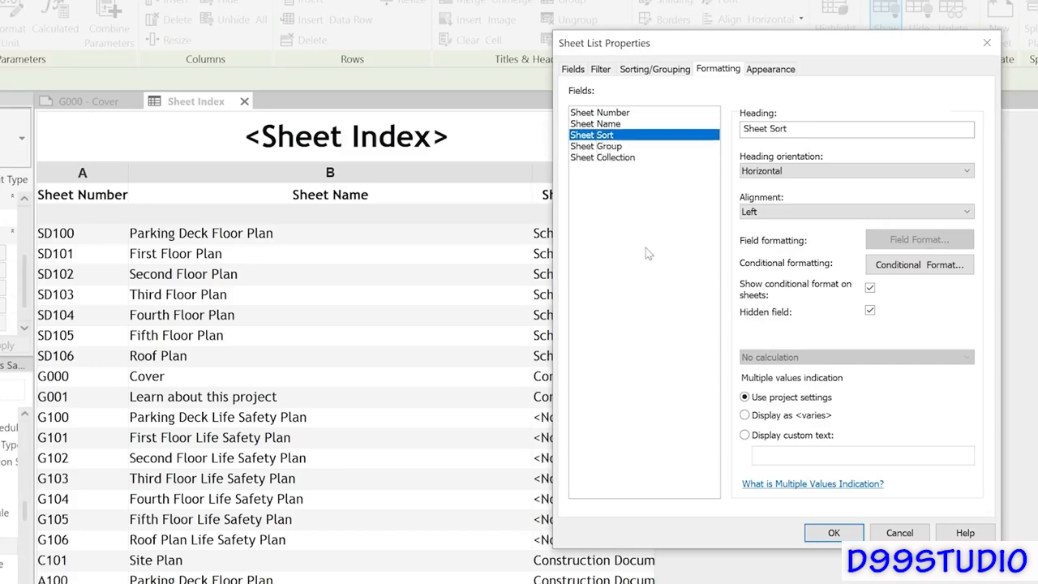
pyautogui.click(830, 539)
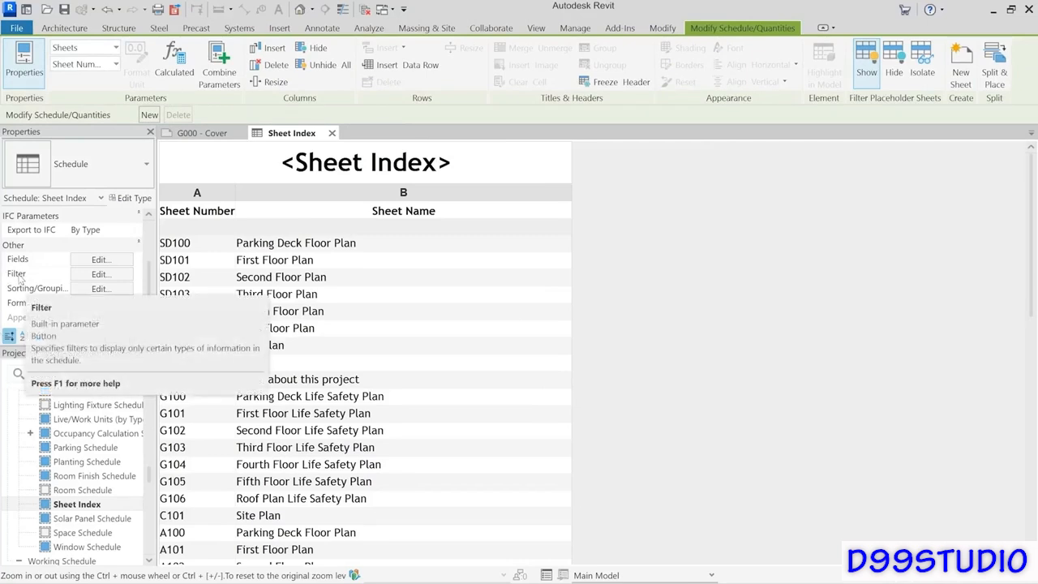
# Filter the Sheet Index schedule to Sheet Collection equals Schematic Design, and check the placed schedule on the G000 cover sheet.
pyautogui.click(100, 274)
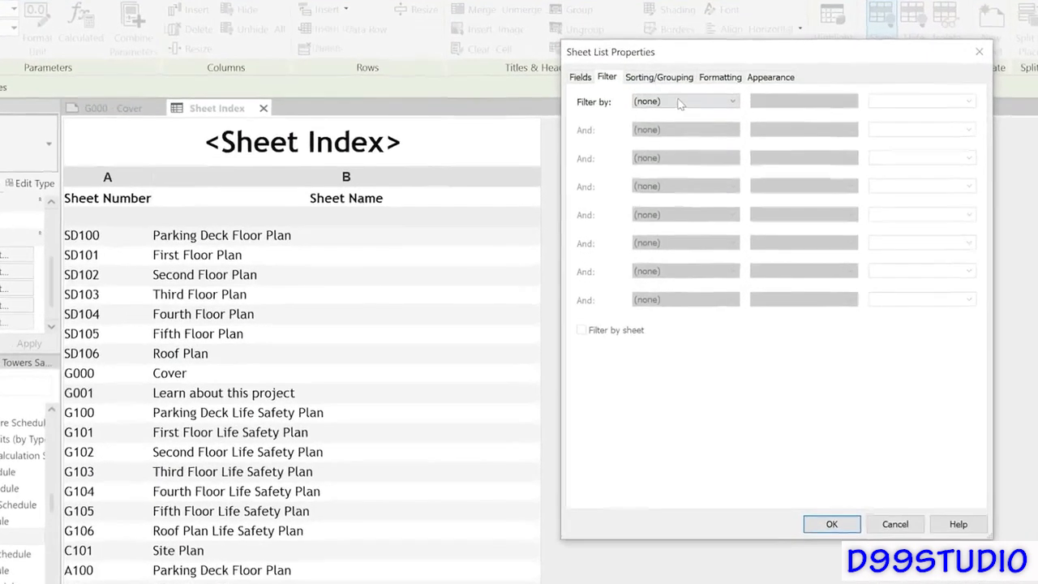
pyautogui.click(734, 124)
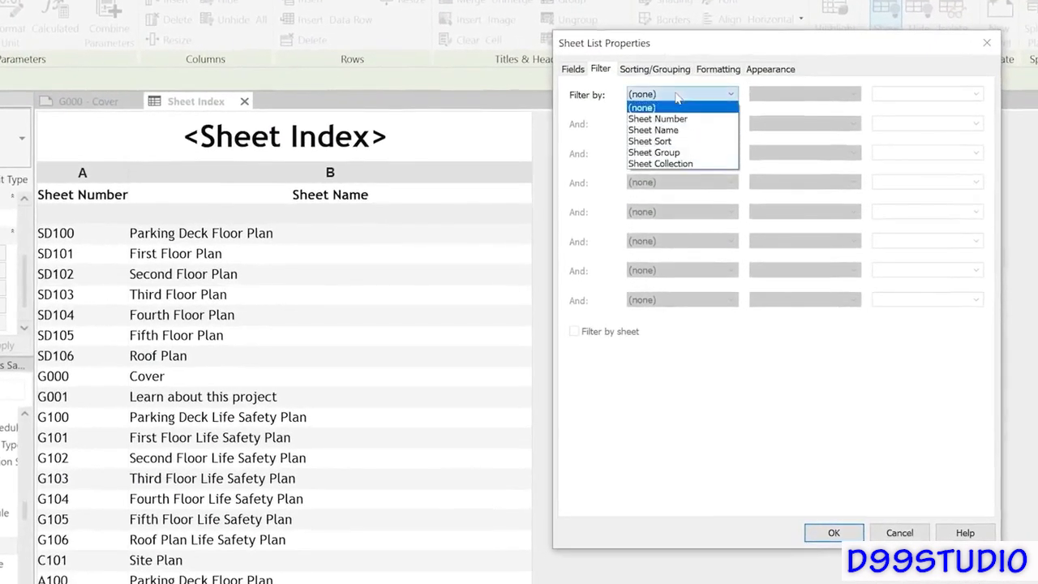
pyautogui.click(657, 164)
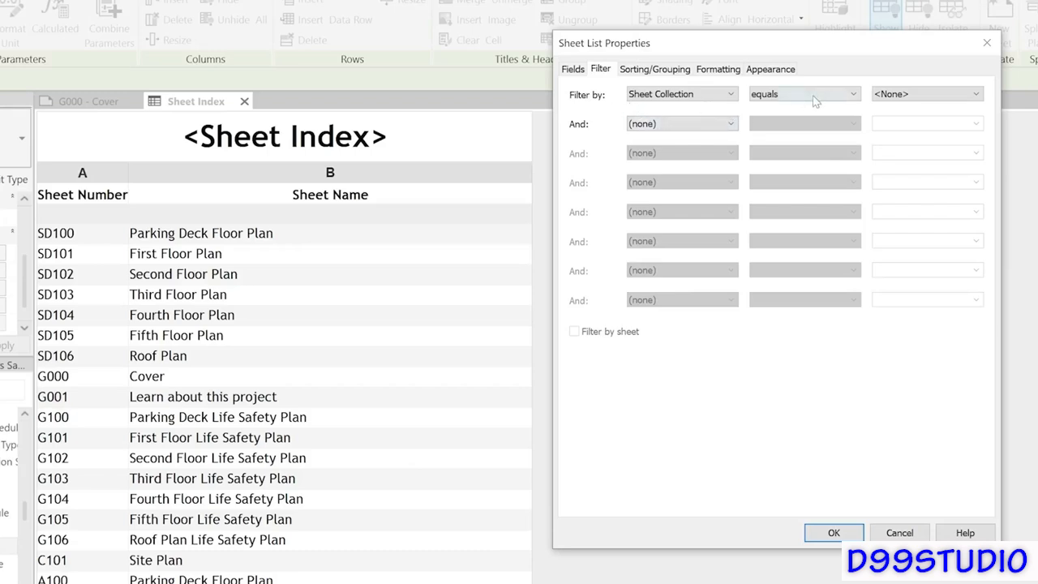
pyautogui.click(929, 95)
pyautogui.click(927, 126)
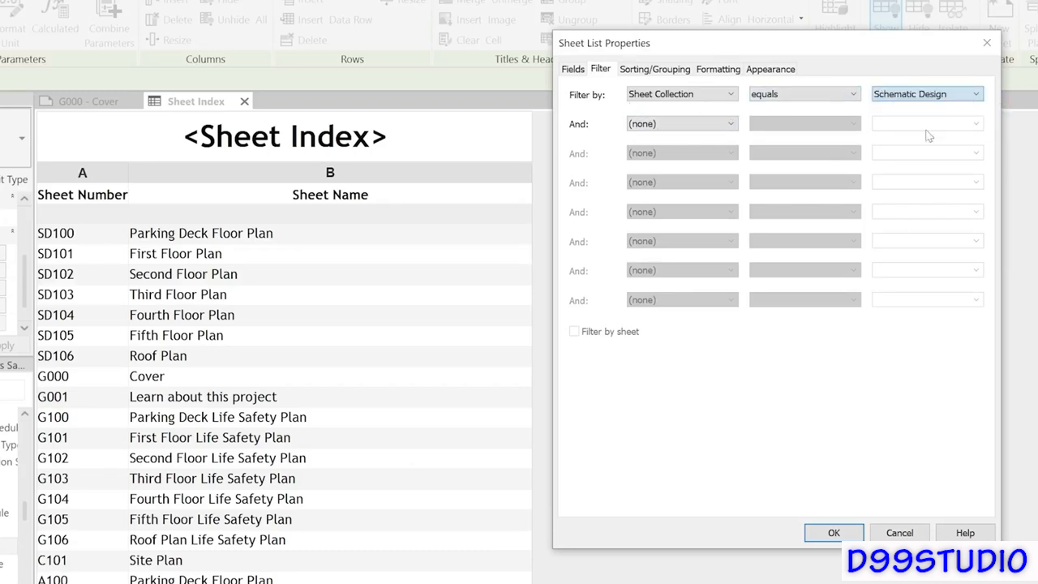
pyautogui.click(833, 533)
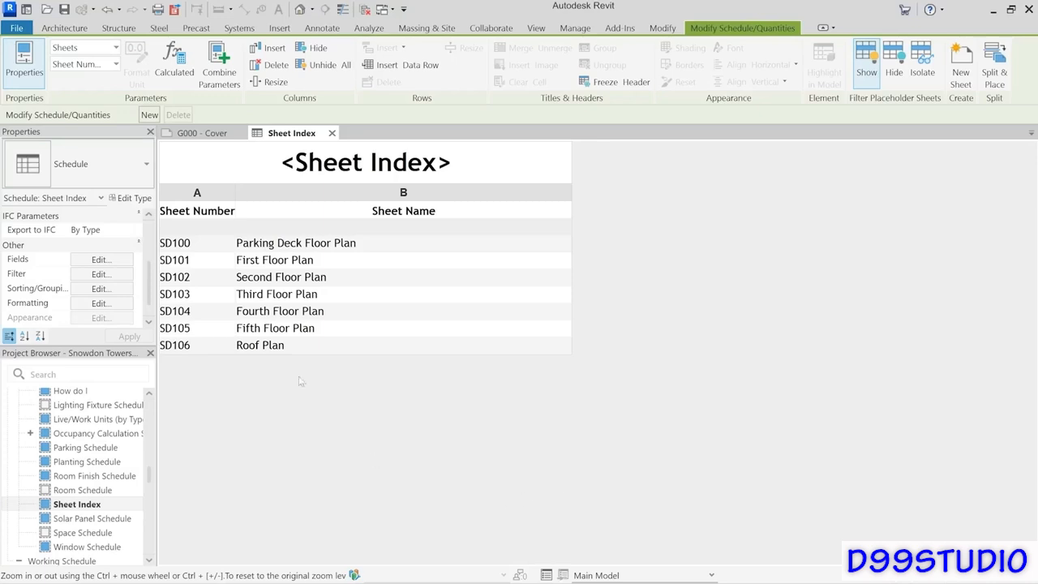
pyautogui.click(207, 134)
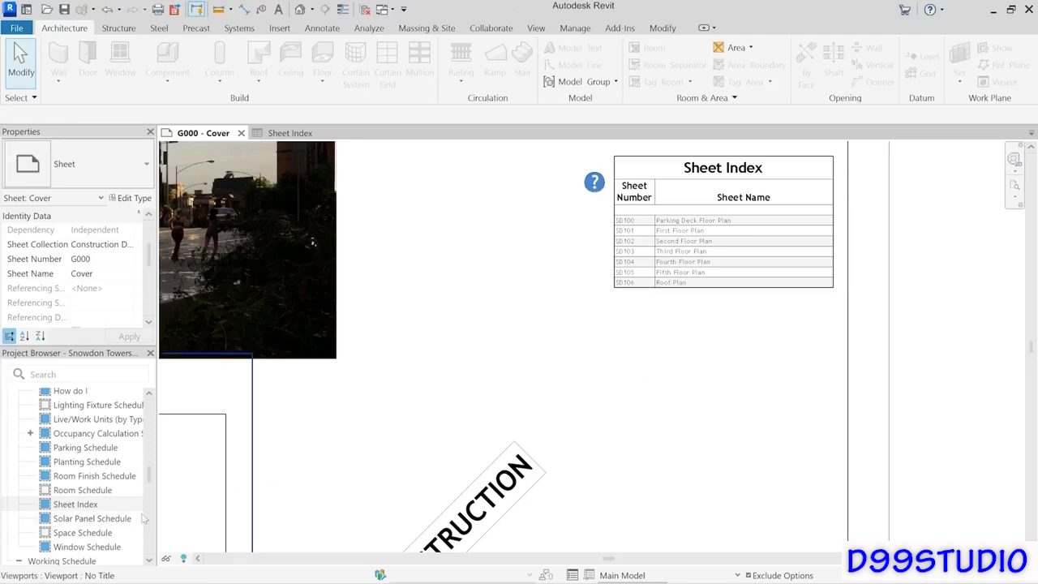
# Duplicate the Sheet Index schedule and rename the copy as Sheet Index (SD).
pyautogui.rightClick(81, 506)
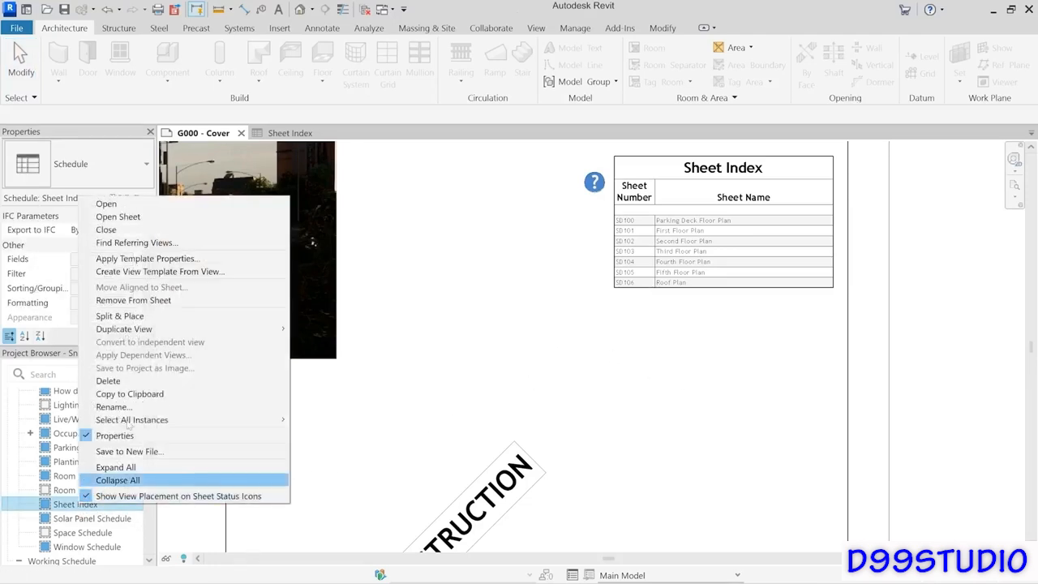
pyautogui.moveTo(267, 328)
pyautogui.click(325, 329)
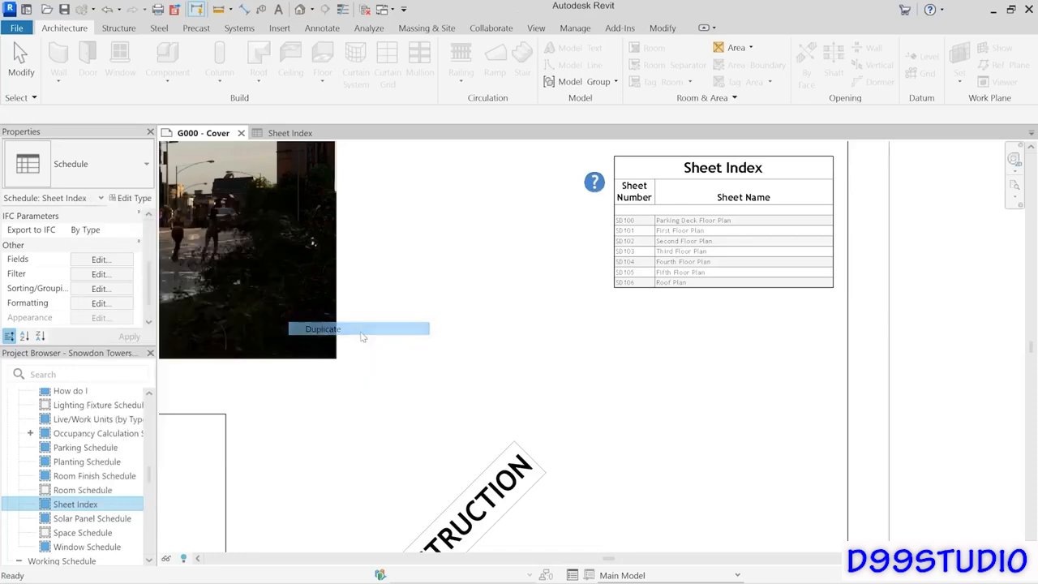
pyautogui.rightClick(89, 518)
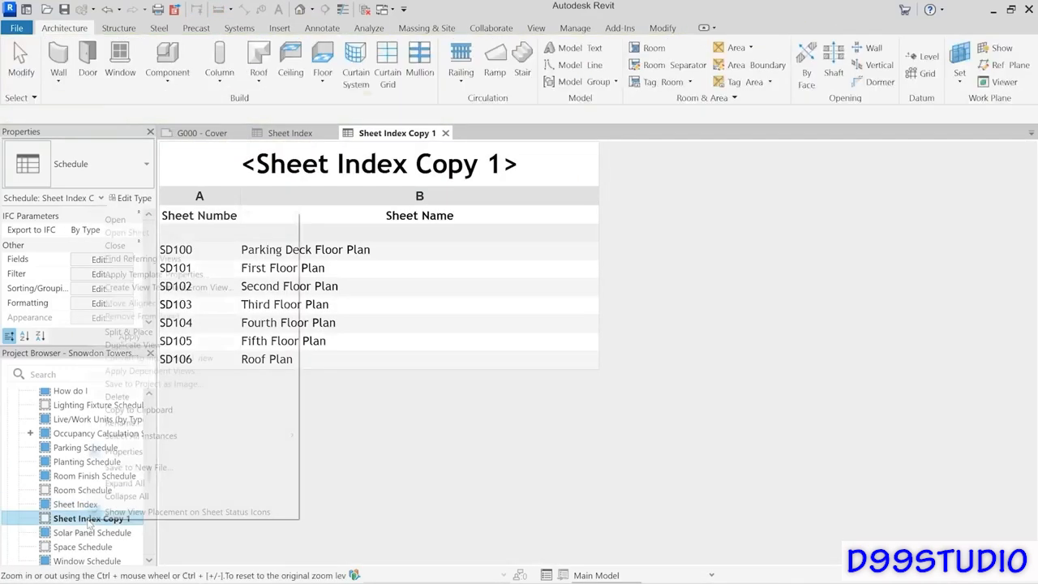
pyautogui.click(121, 423)
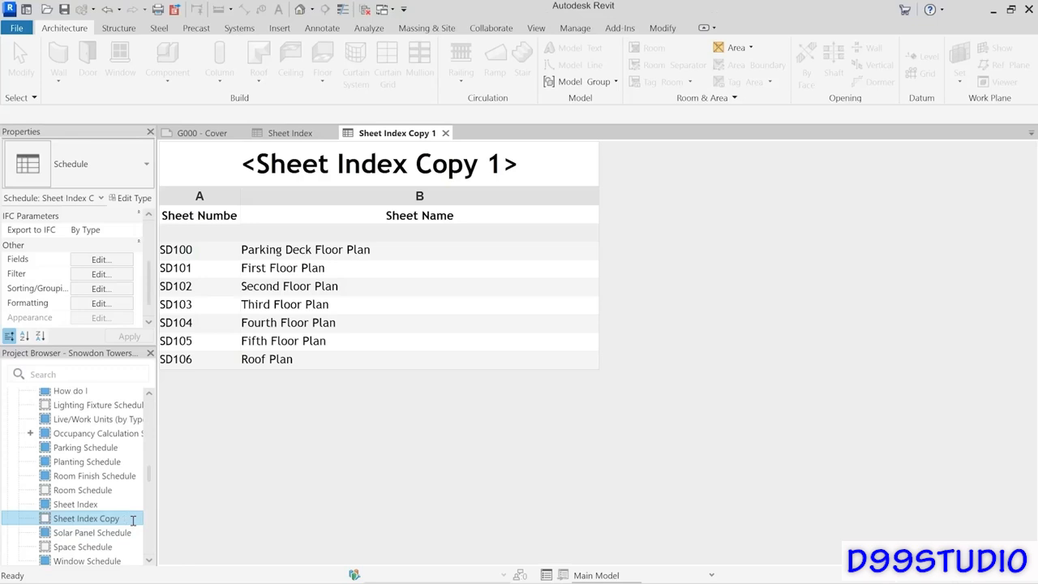
pyautogui.press('BackSpace')
pyautogui.press('BackSpace')
pyautogui.press('BackSpace')
pyautogui.press('BackSpace')
pyautogui.press('BackSpace')
pyautogui.write('(SD)')
pyautogui.press('Return')
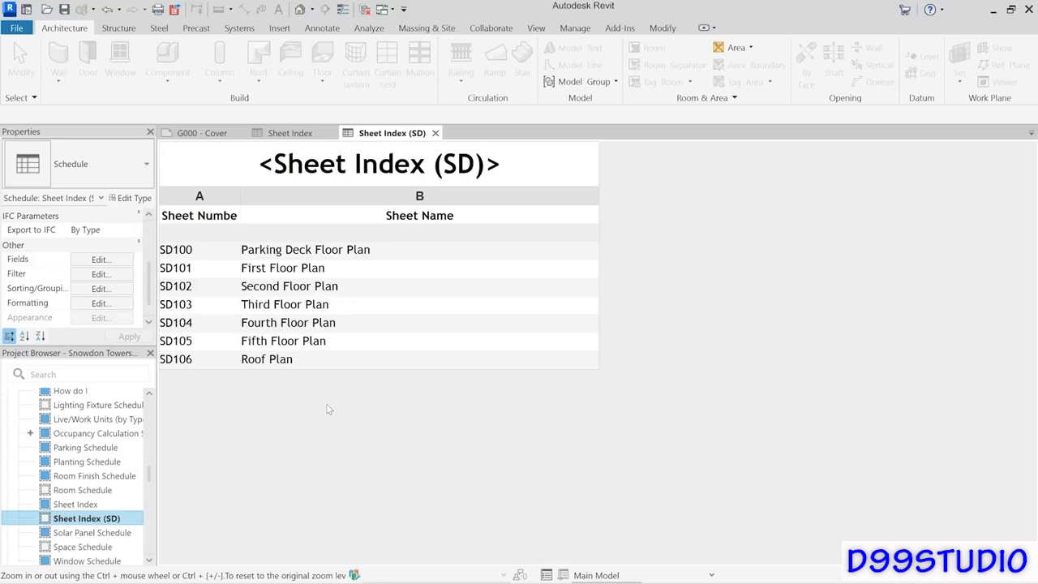
# Change the original Sheet Index filter to Sheet Collection does not equal Schematic Design, and view the schedule on the G000 cover sheet.
pyautogui.click(289, 133)
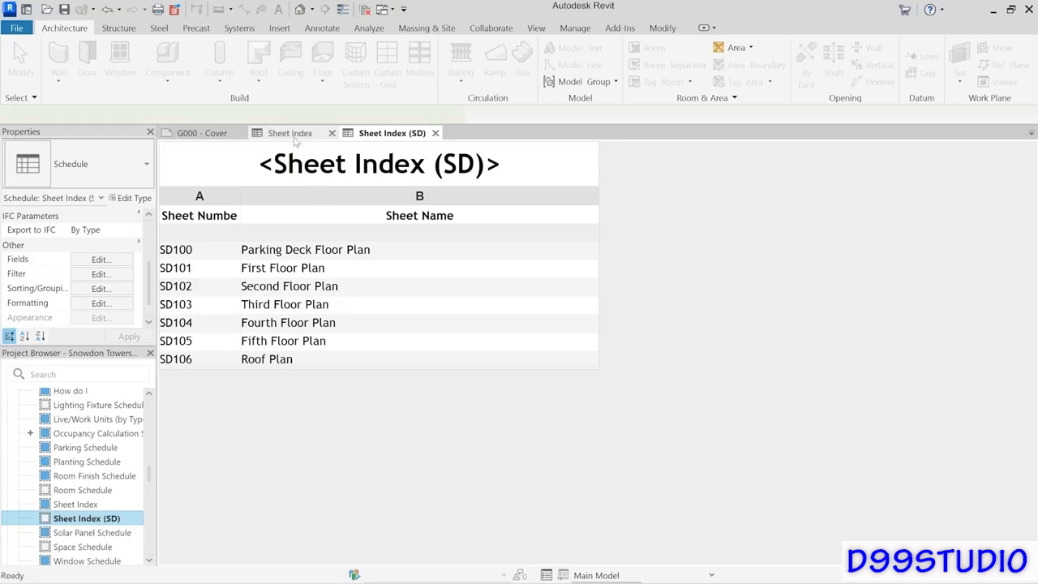
pyautogui.click(81, 276)
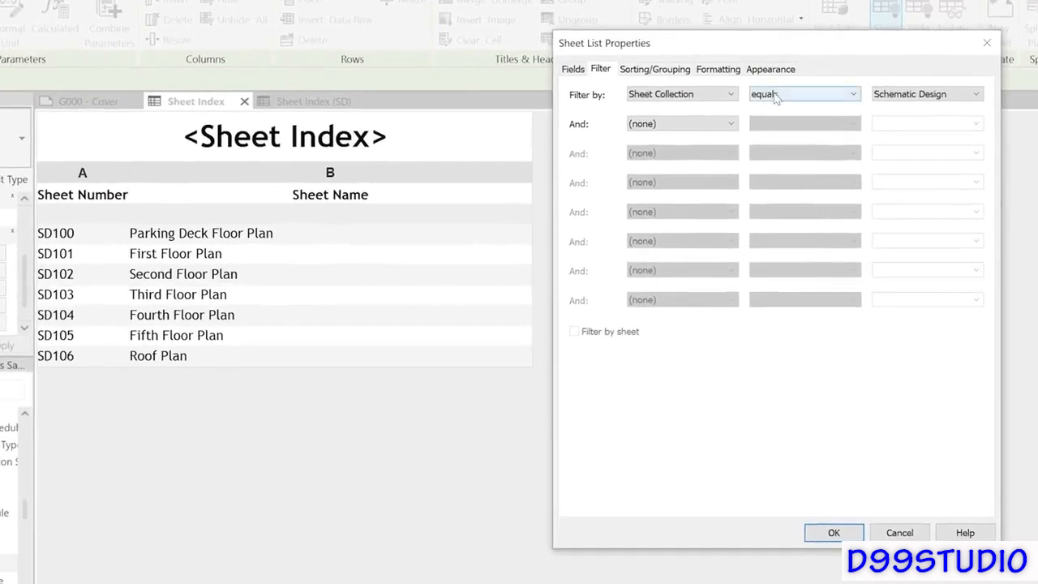
pyautogui.click(799, 95)
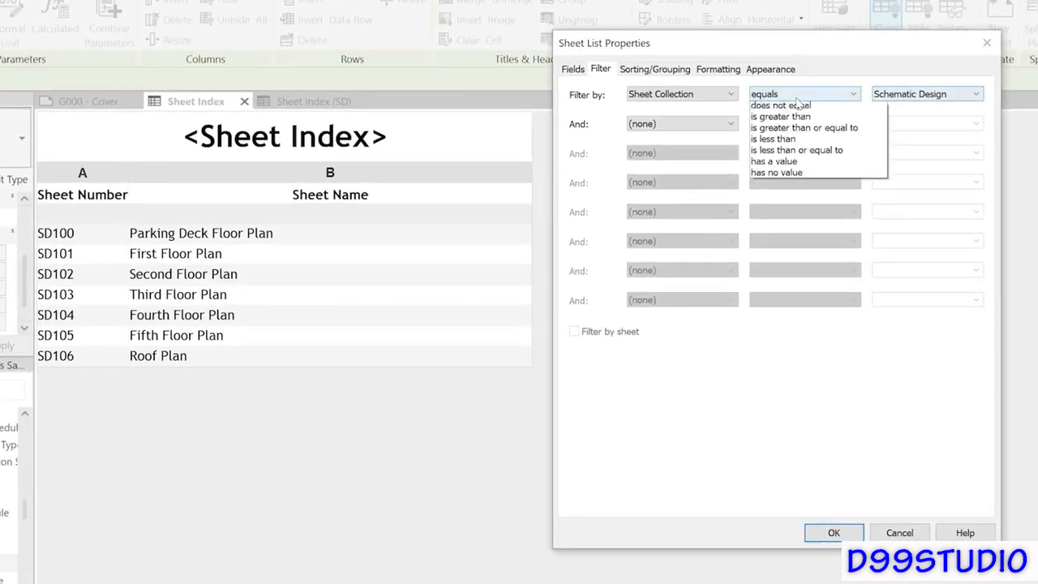
pyautogui.click(785, 119)
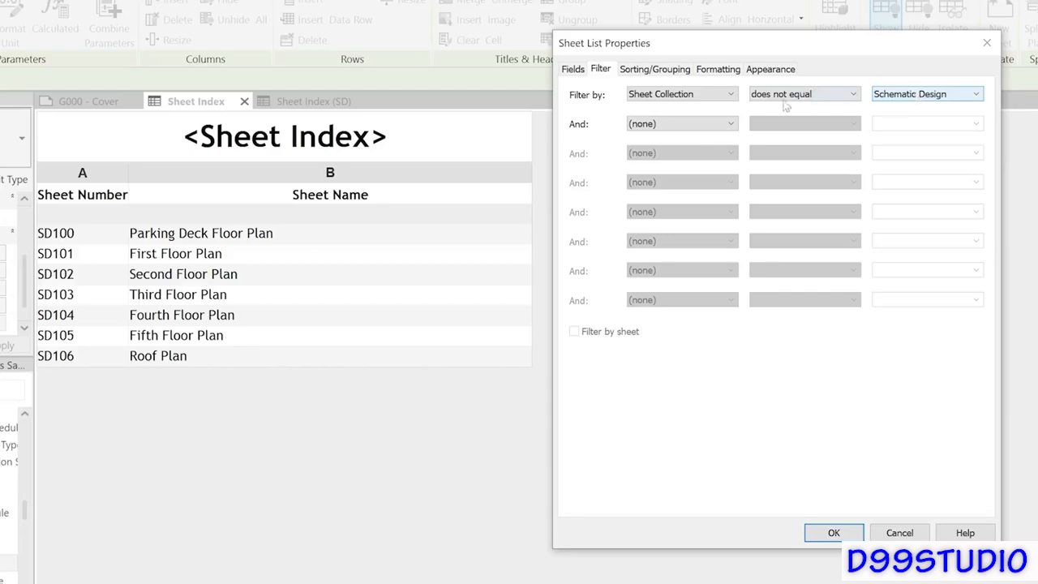
pyautogui.click(943, 94)
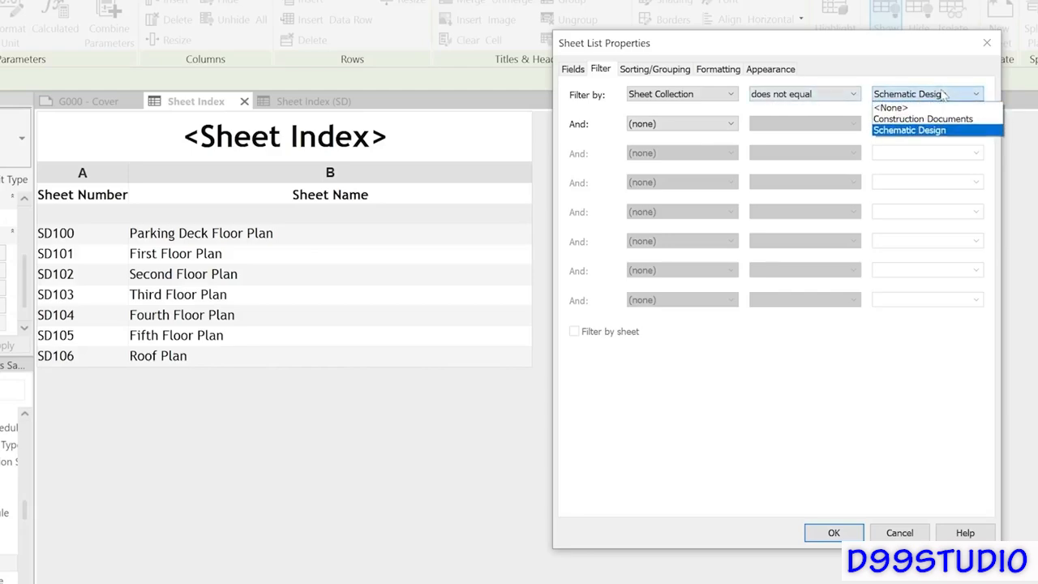
pyautogui.click(944, 94)
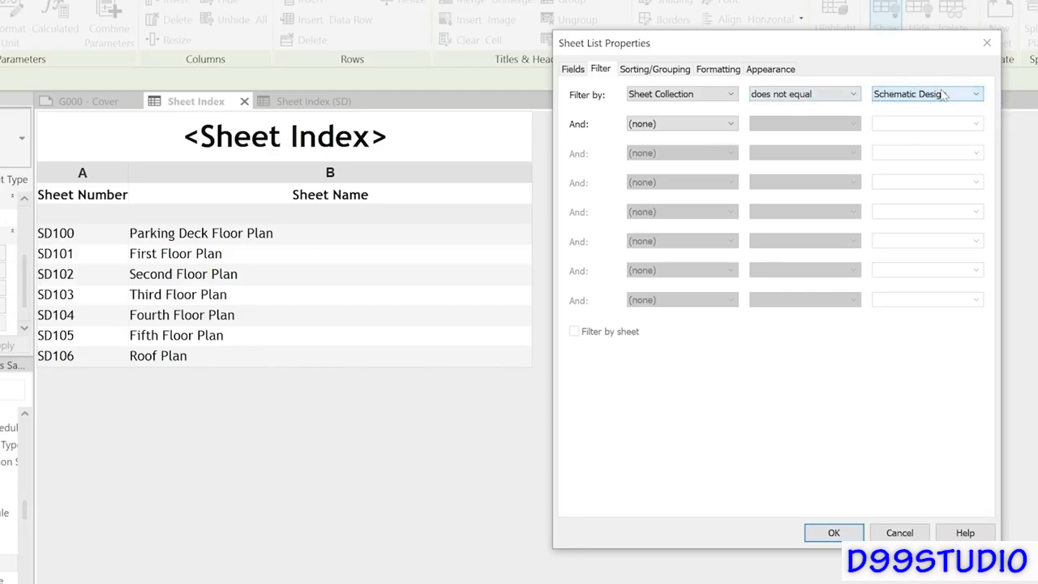
pyautogui.click(848, 532)
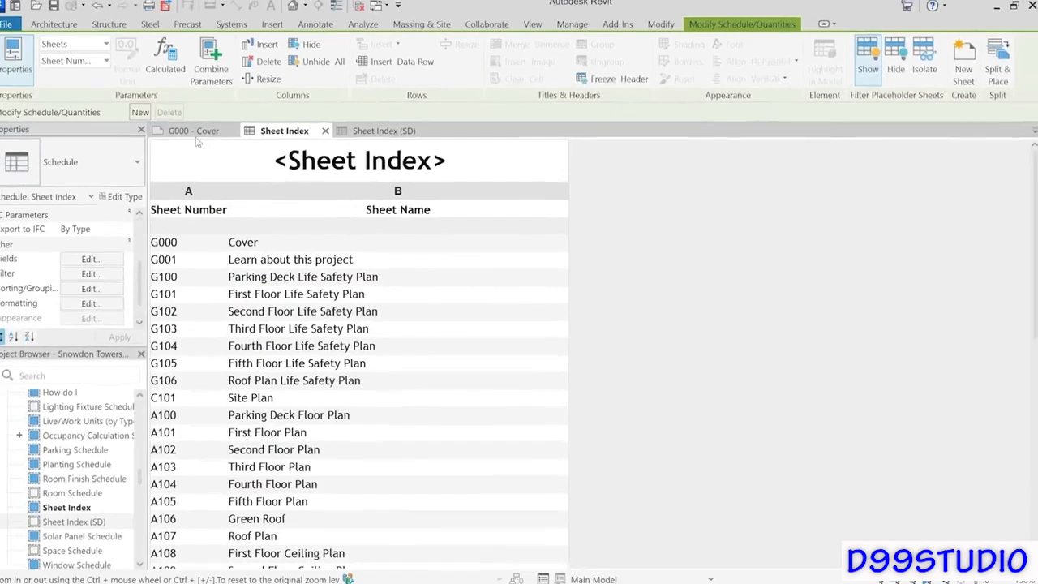
pyautogui.click(86, 102)
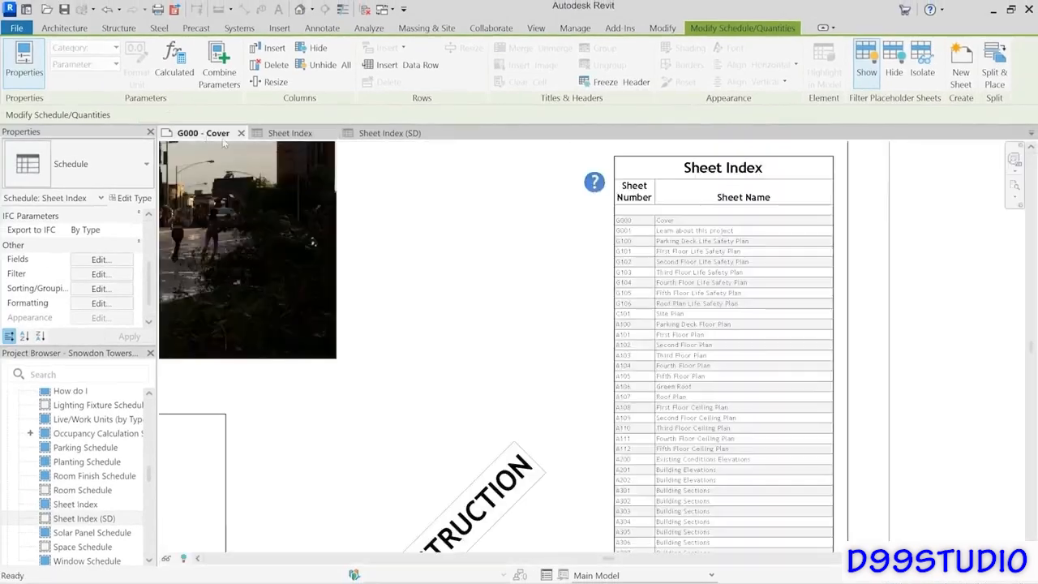
# Try to renumber the Second Floor Plan sheet as SD101 in the Sheet Index (SD) schedule.
pyautogui.scroll(-1, 860, 341)
pyautogui.moveTo(895, 387); pyautogui.dragTo(797, 316, button='middle')
pyautogui.scroll(-1, 786, 299)
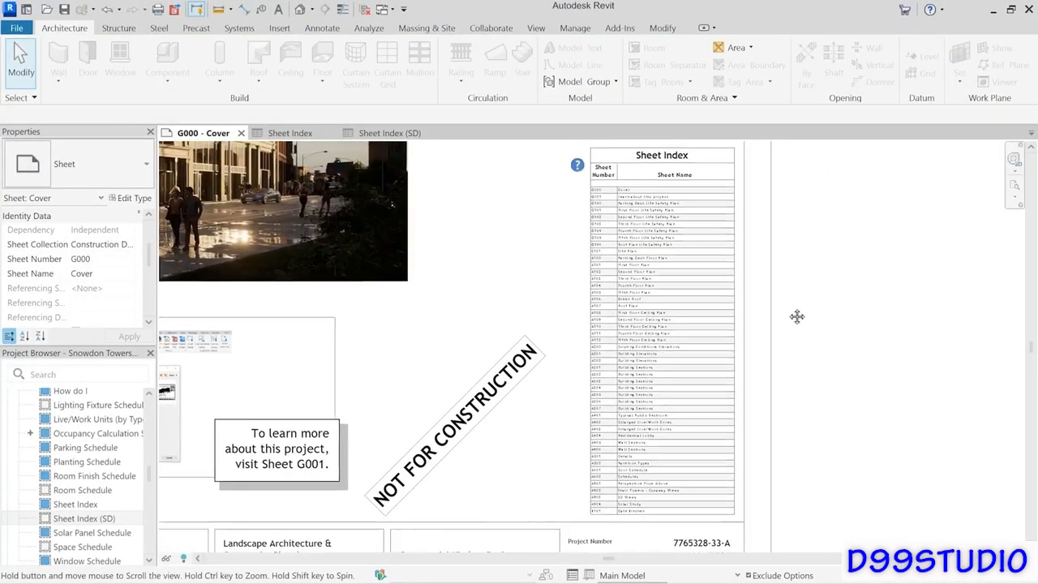
pyautogui.click(393, 134)
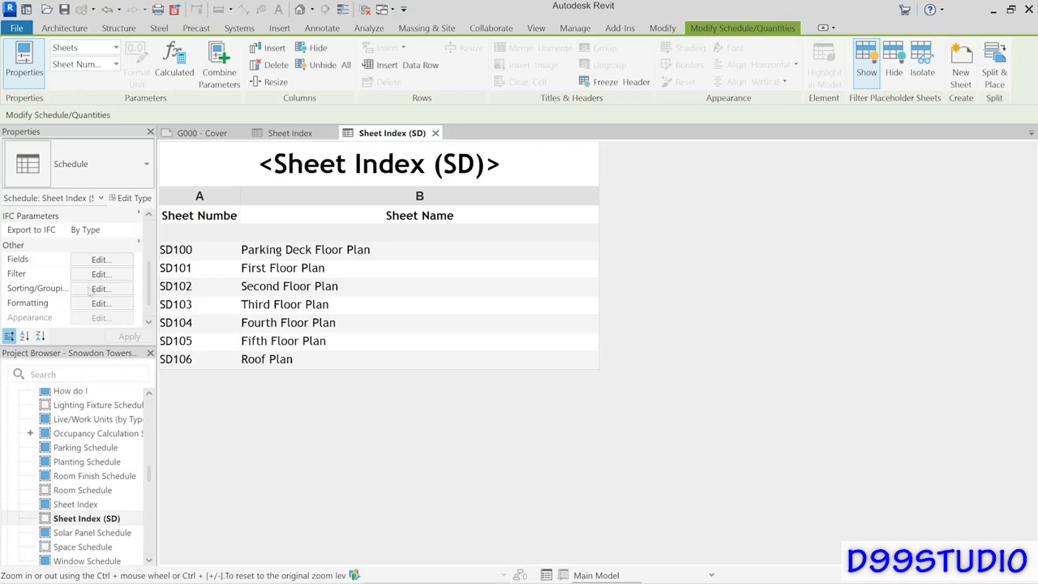
pyautogui.click(212, 292)
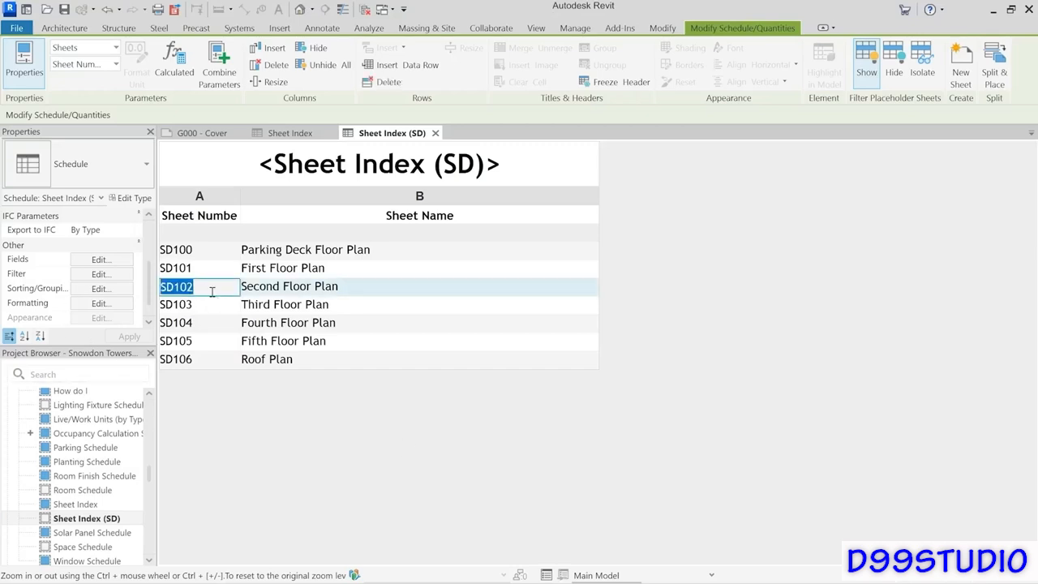
pyautogui.write('SD101')
pyautogui.press('Return')
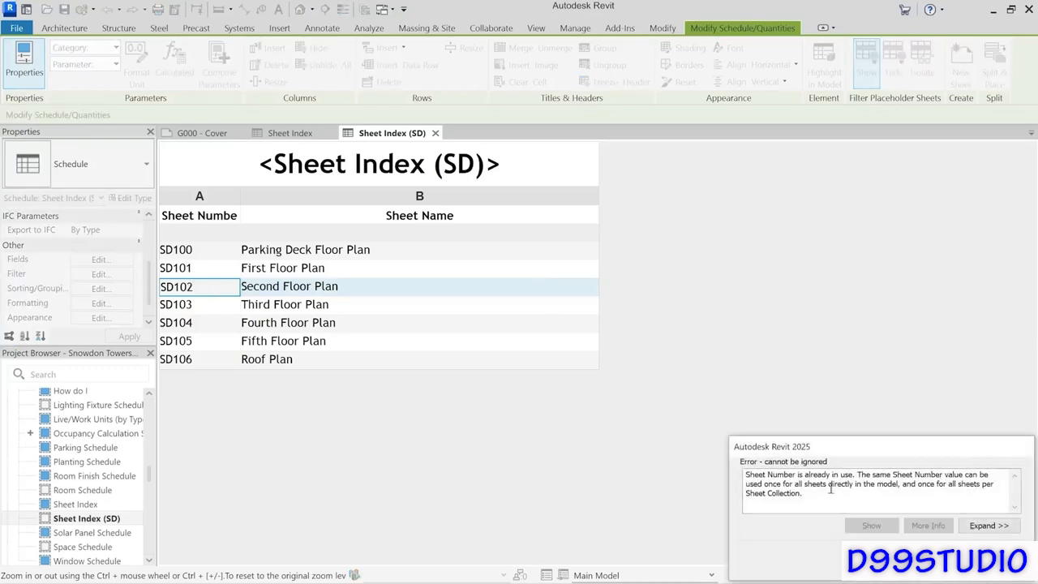
pyautogui.moveTo(759, 475); pyautogui.dragTo(850, 474)
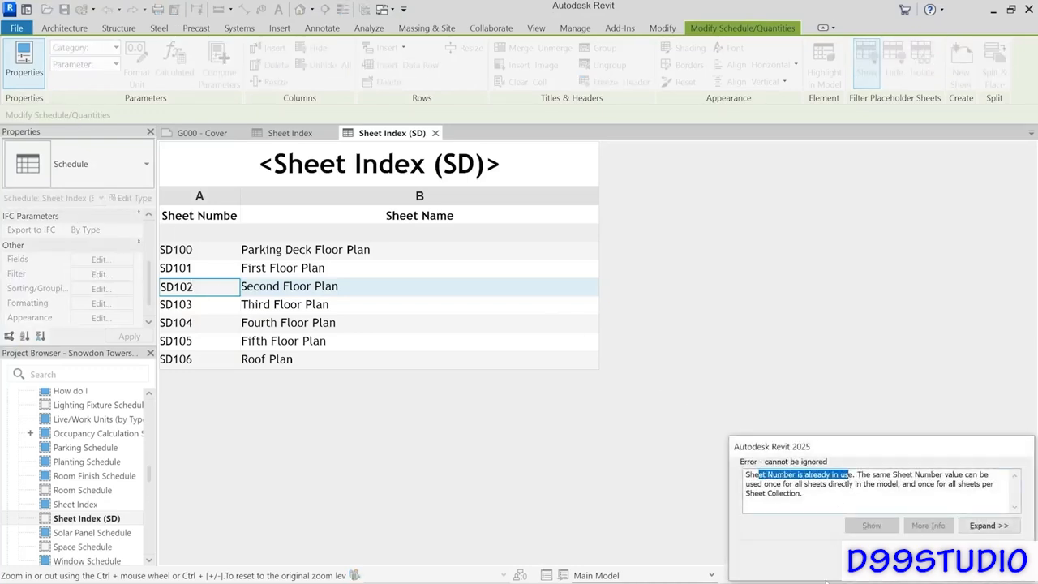
pyautogui.click(994, 561)
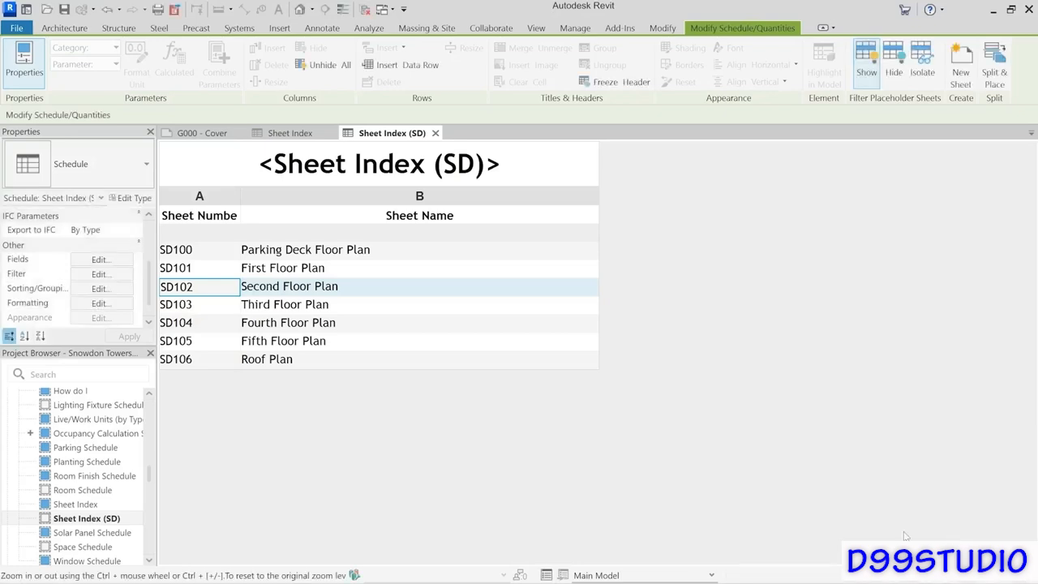
# Check the sheet numbers of the parking deck, first and second floor plans in the Sheet Index schedule.
pyautogui.click(289, 133)
pyautogui.click(193, 415)
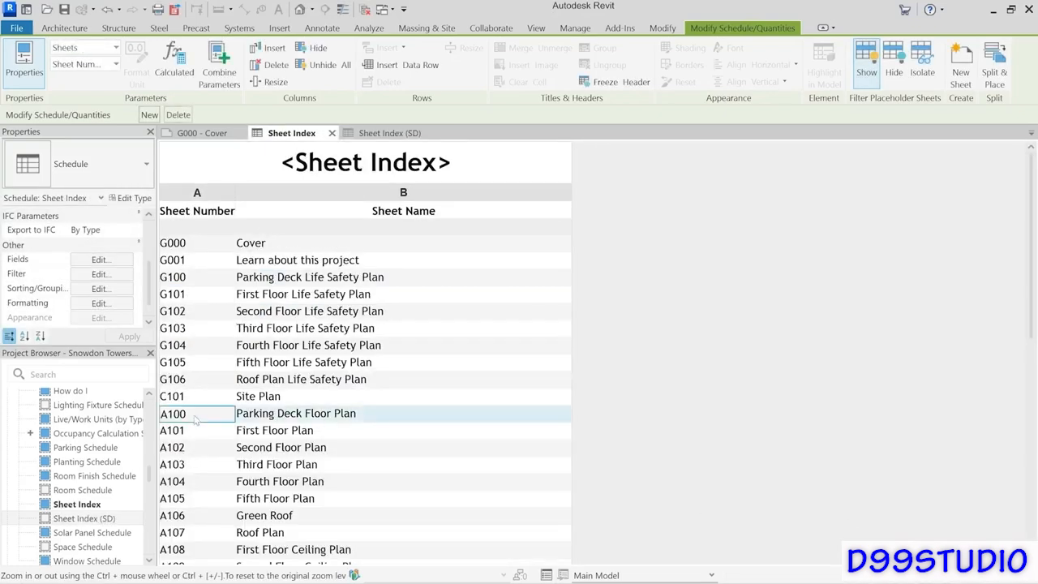
pyautogui.click(199, 432)
pyautogui.click(198, 448)
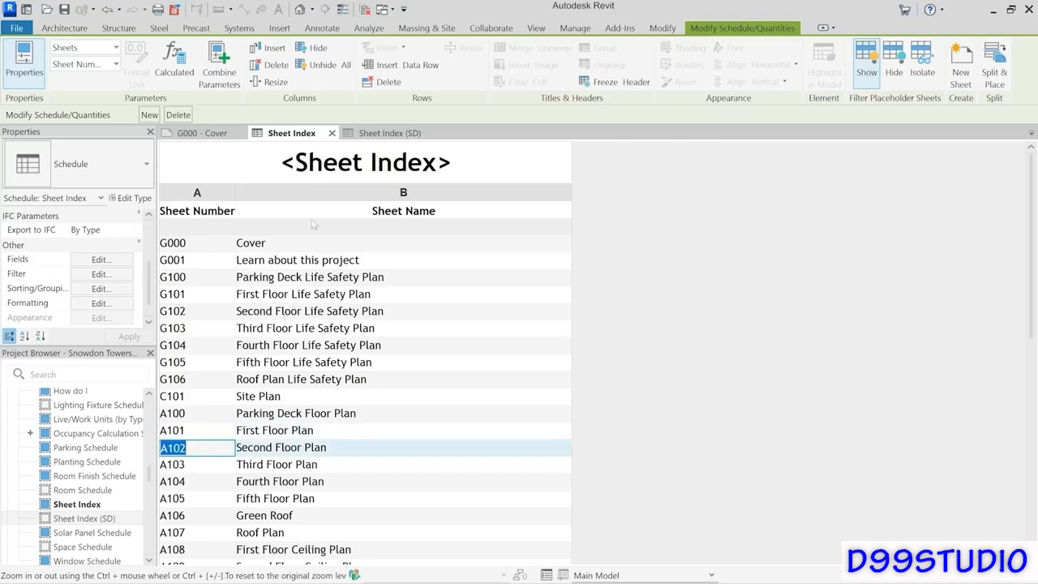
# Renumber the seven sheets in the Sheet Index (SD) schedule from A100 to A106, replacing the SD prefix with A.
pyautogui.click(383, 133)
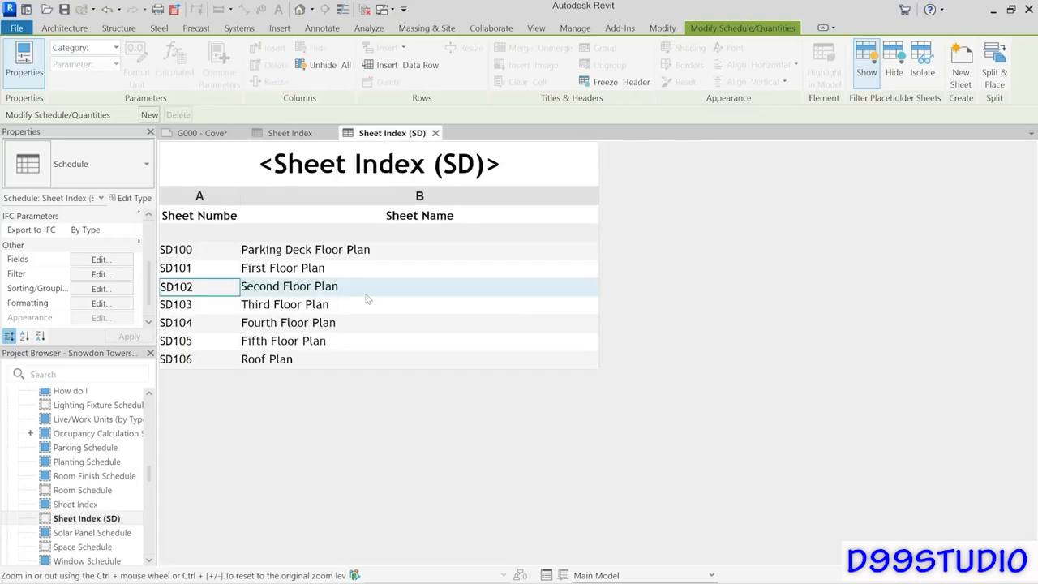
pyautogui.click(173, 250)
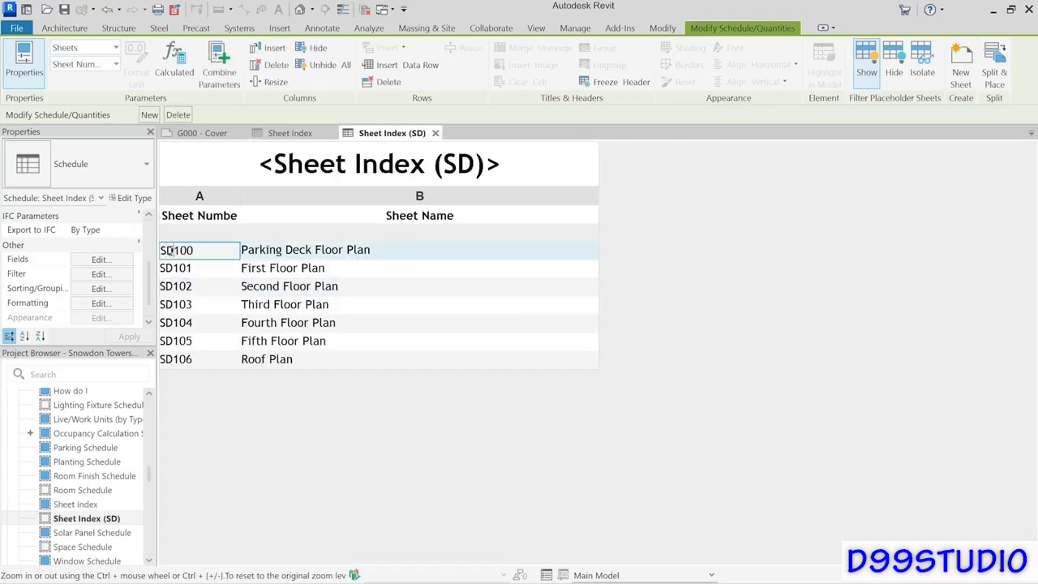
pyautogui.moveTo(172, 251); pyautogui.dragTo(151, 370)
pyautogui.write('A')
pyautogui.click(173, 268)
pyautogui.write('A')
pyautogui.click(176, 287)
pyautogui.write('A')
pyautogui.click(174, 305)
pyautogui.write('A')
pyautogui.click(173, 323)
pyautogui.write('A')
pyautogui.click(174, 341)
pyautogui.write('A')
pyautogui.click(173, 359)
pyautogui.write('A')
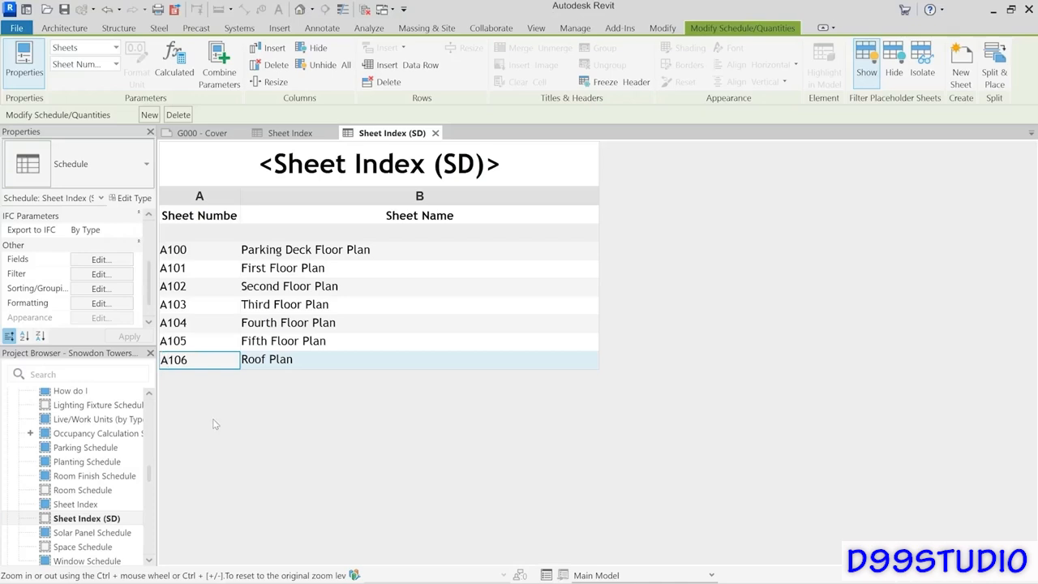
pyautogui.click(315, 250)
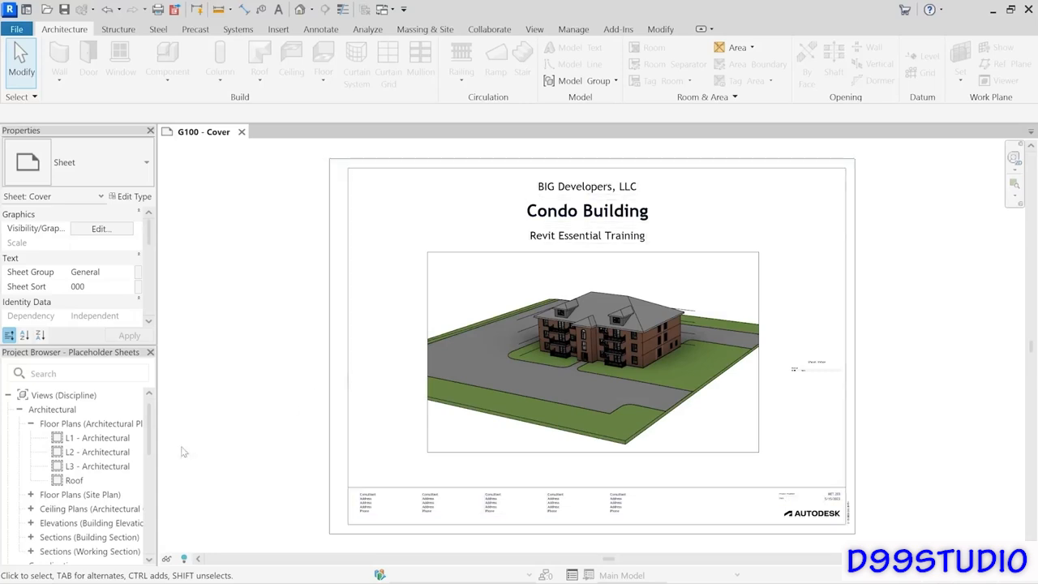
# Review the sheets of the Placeholder Sheets project and the commands available for the Sheets (all) branch.
pyautogui.moveTo(153, 446); pyautogui.dragTo(159, 531)
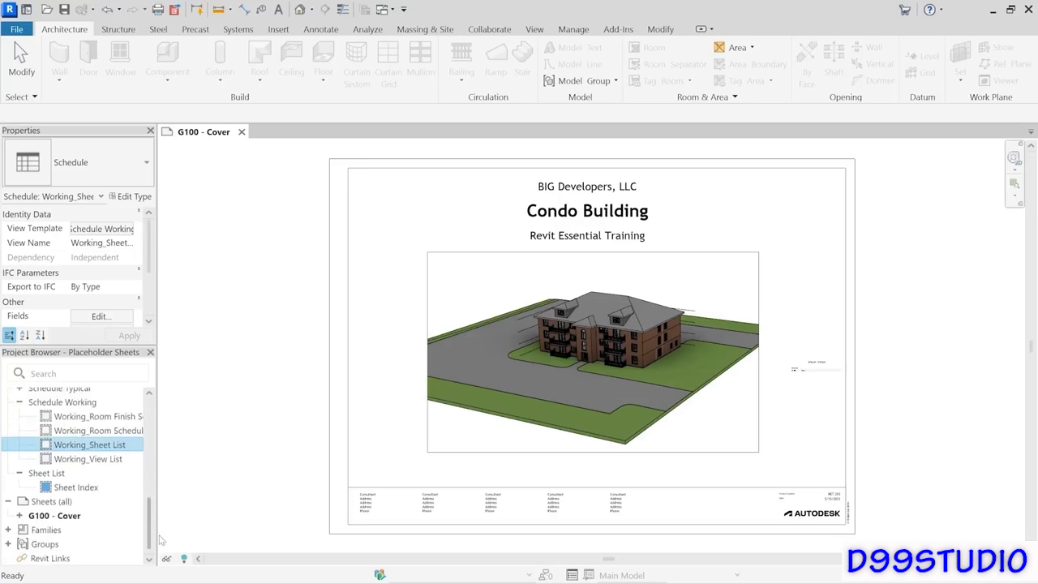
pyautogui.click(73, 501)
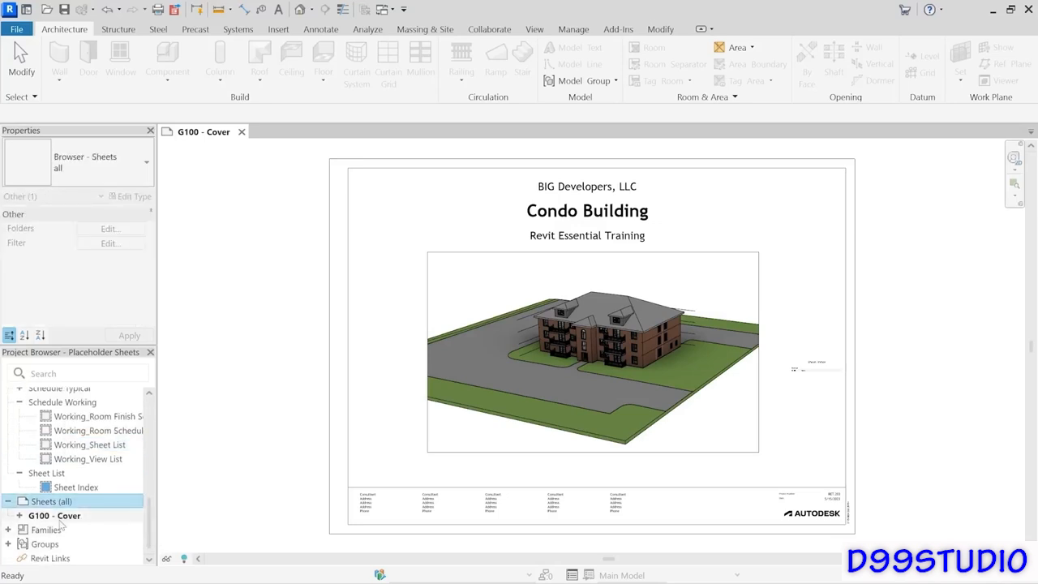
pyautogui.click(69, 516)
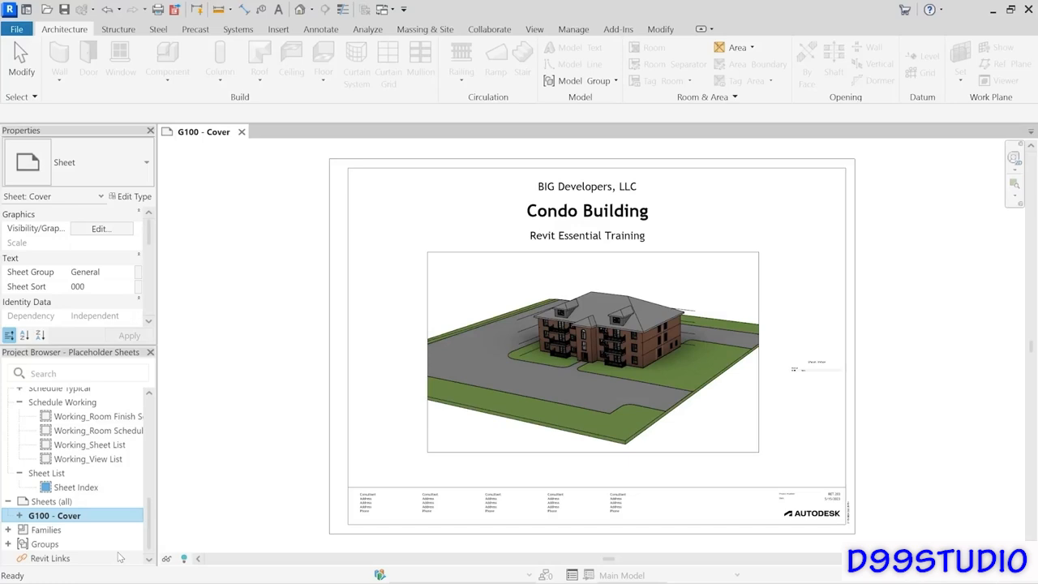
pyautogui.rightClick(68, 503)
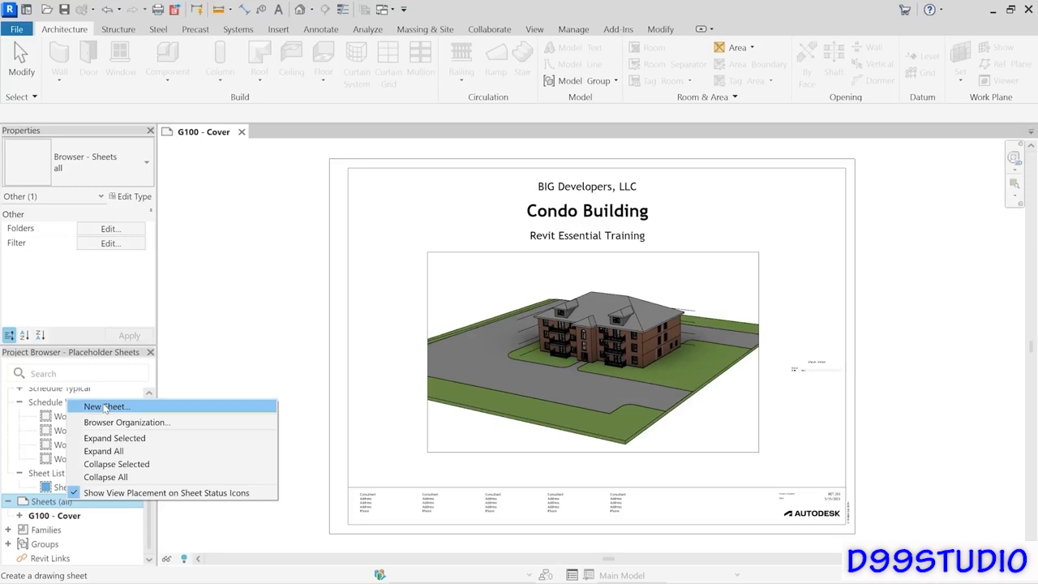
pyautogui.click(223, 377)
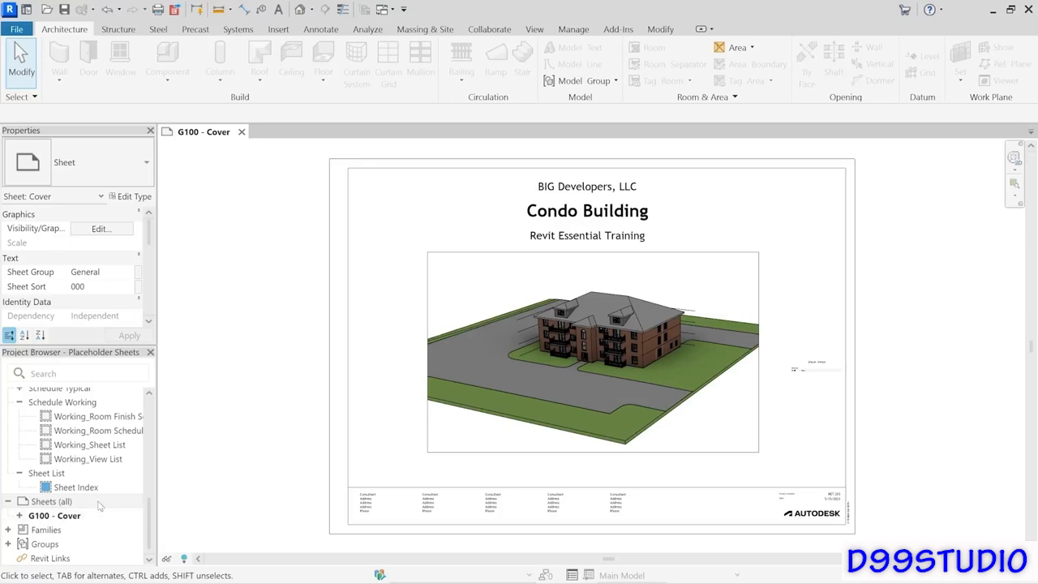
# Open the Sheet Index schedule placed on the G100 cover sheet, examine its entries and close it.
pyautogui.scroll(5, 843, 392)
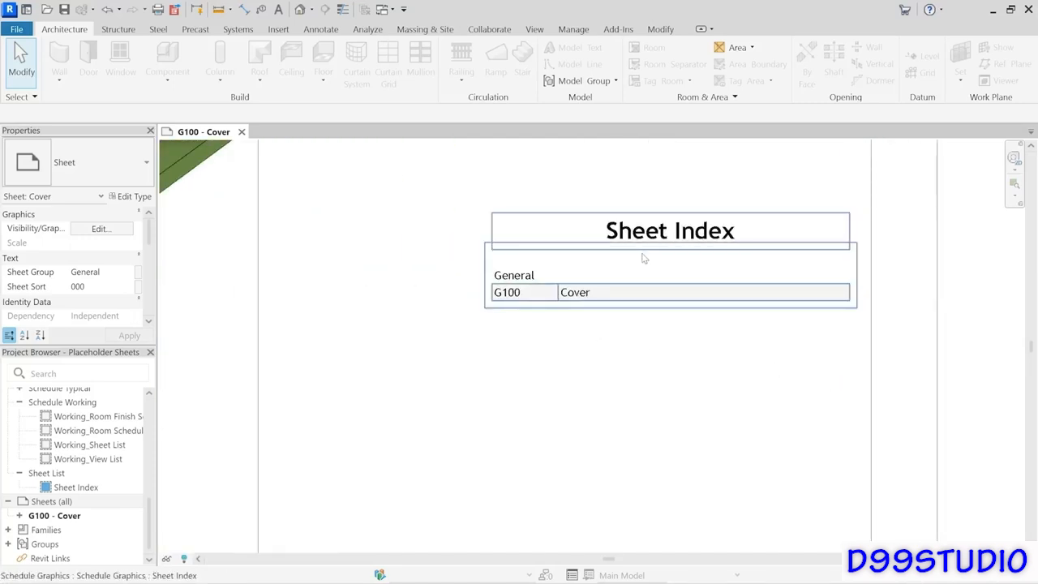
pyautogui.doubleClick(583, 306)
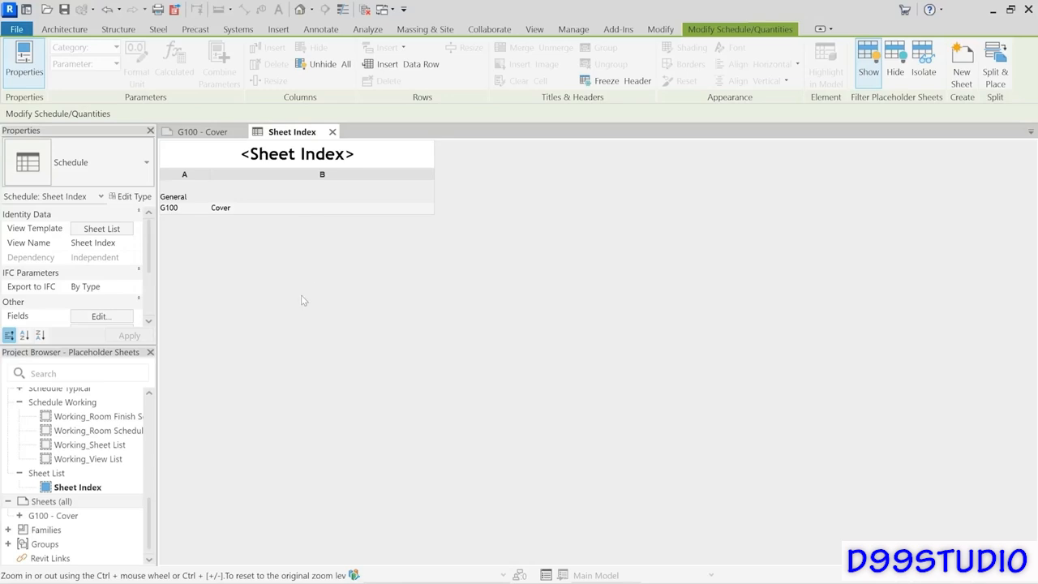
pyautogui.keyDown('ctrl'); pyautogui.scroll(4, 308, 302); pyautogui.keyUp('ctrl')
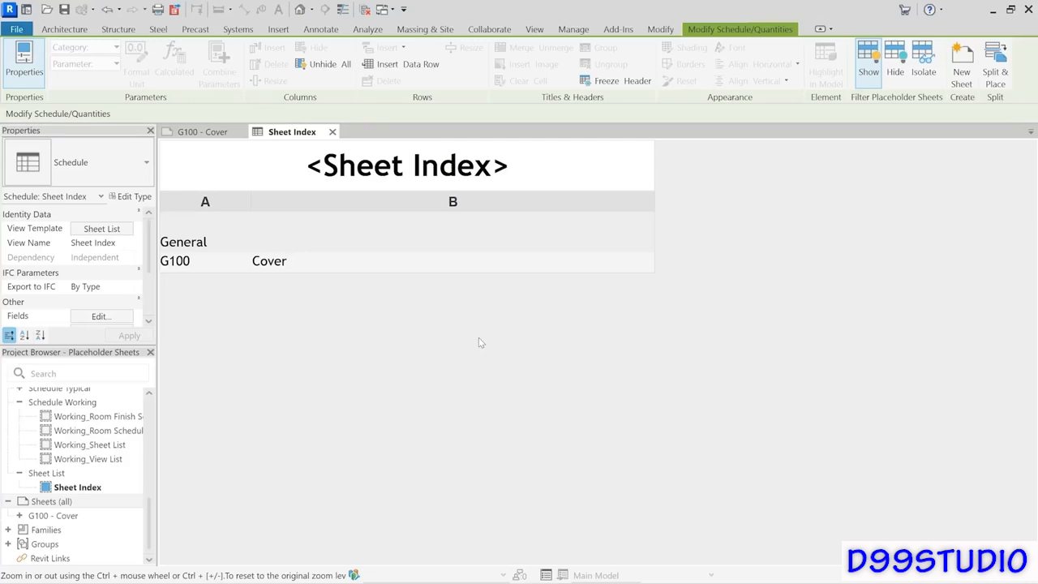
pyautogui.click(82, 445)
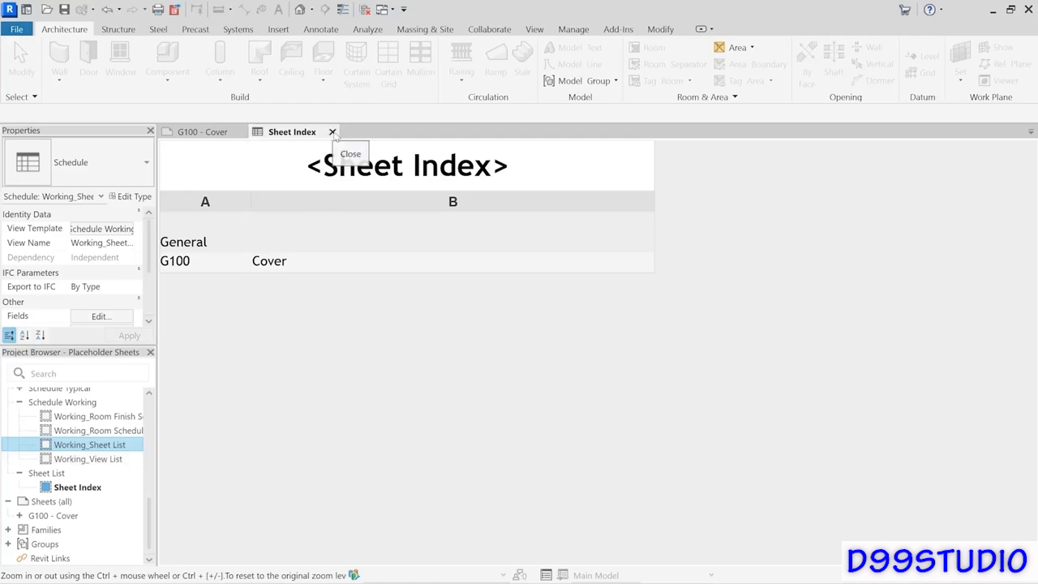
pyautogui.click(332, 131)
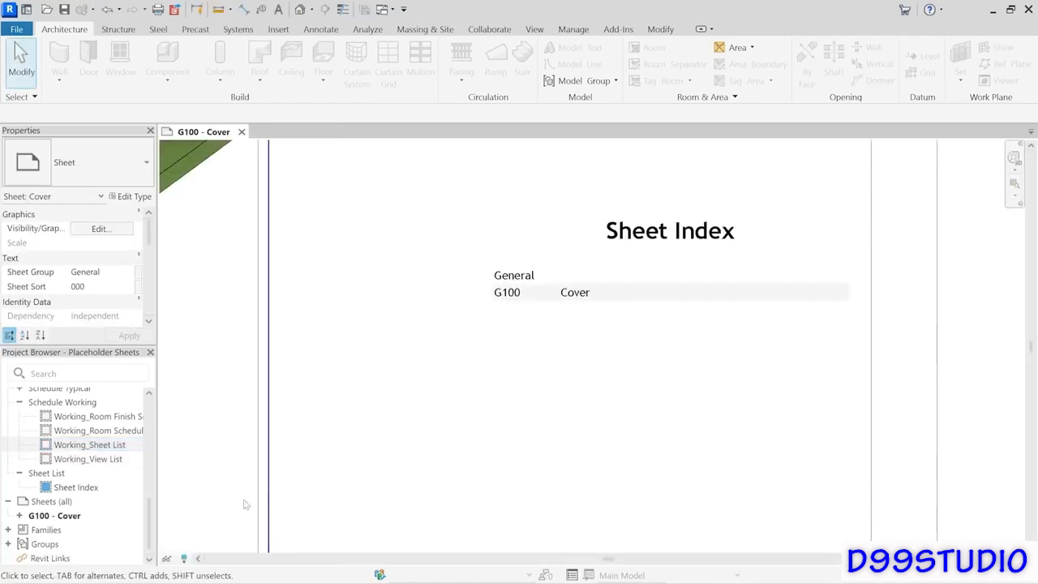
# Open the Working_Sheet List schedule, insert one placeholder sheet row, and compare it with the project's sheets.
pyautogui.doubleClick(73, 448)
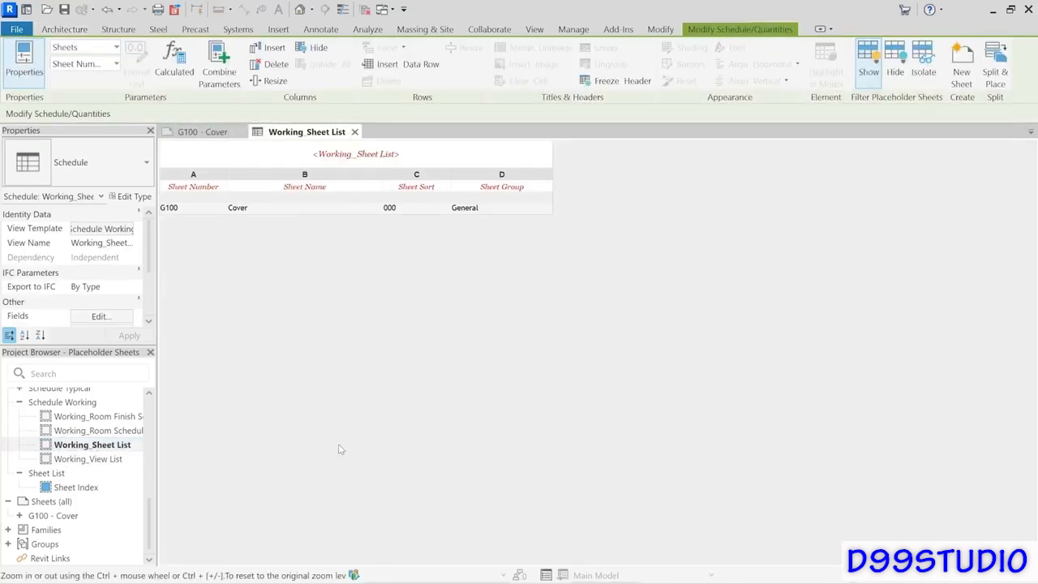
pyautogui.keyDown('ctrl'); pyautogui.scroll(2, 367, 378); pyautogui.keyUp('ctrl')
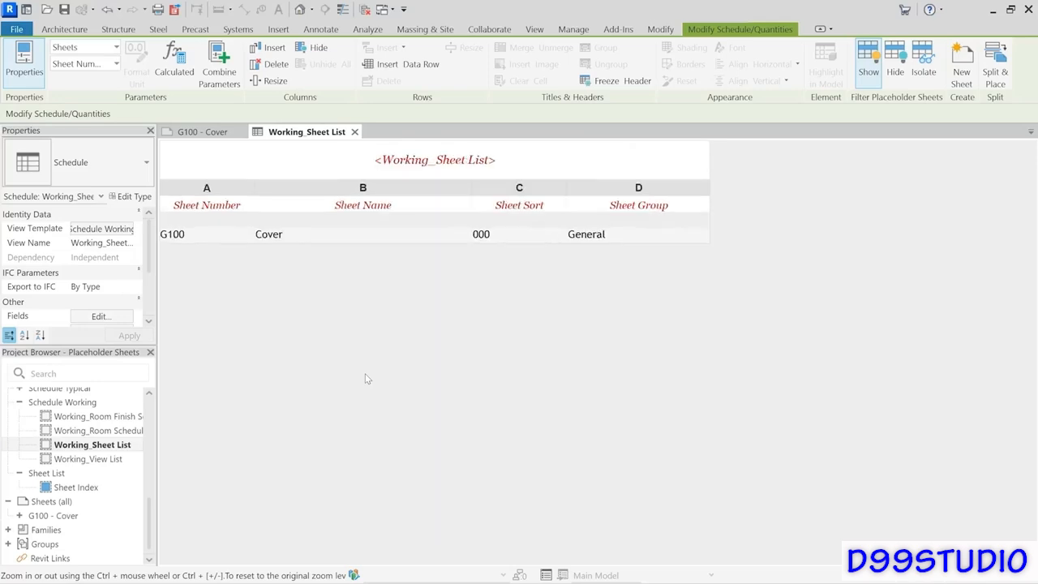
pyautogui.keyDown('ctrl'); pyautogui.scroll(1, 367, 379); pyautogui.keyUp('ctrl')
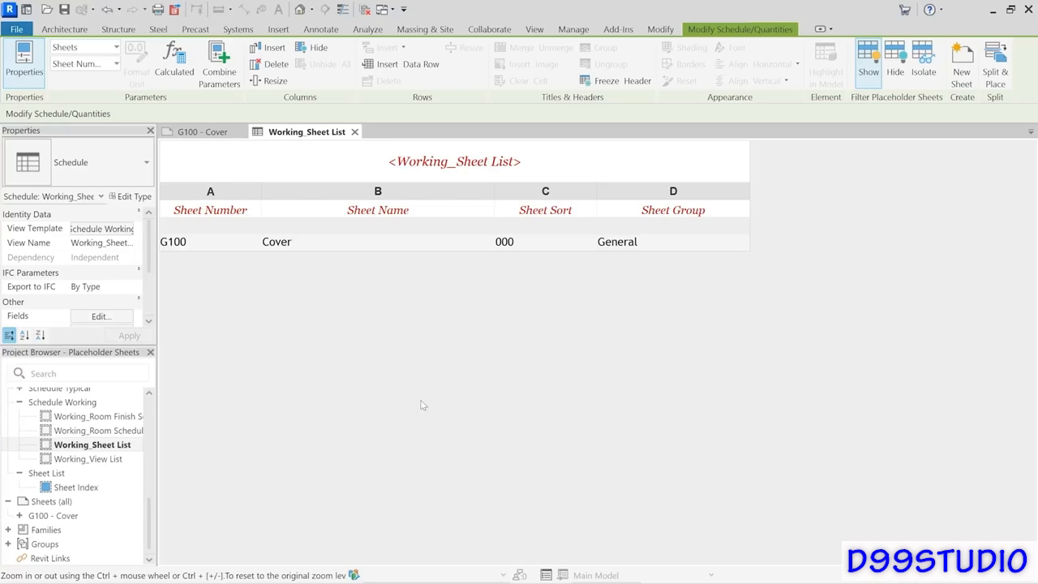
pyautogui.click(409, 68)
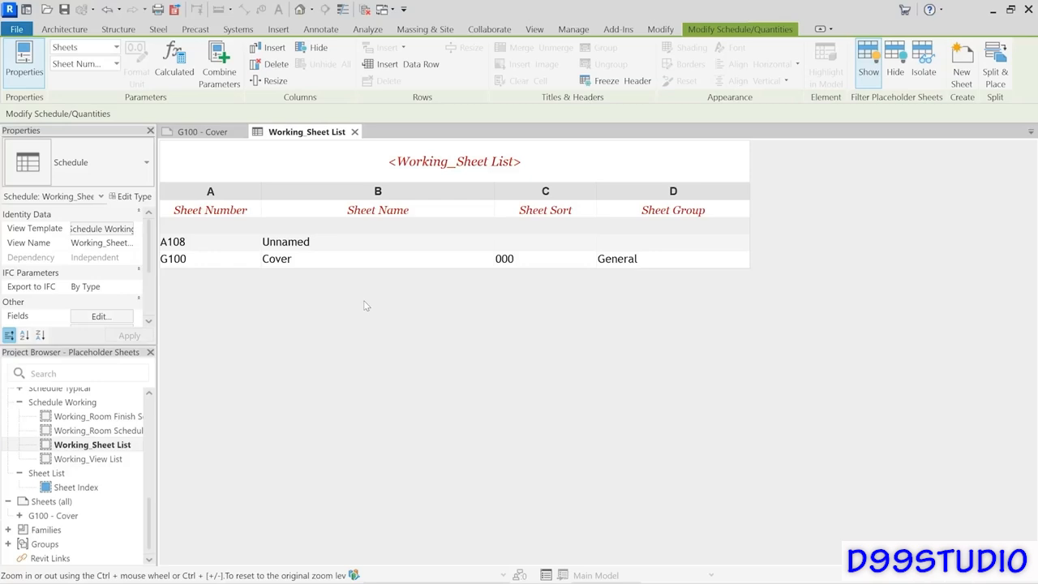
pyautogui.click(81, 501)
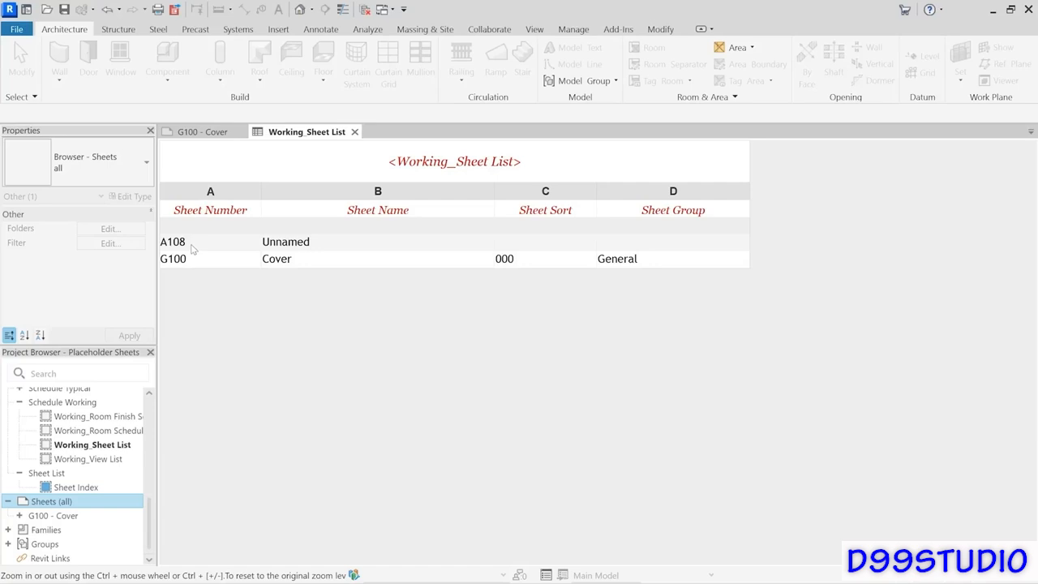
pyautogui.click(72, 515)
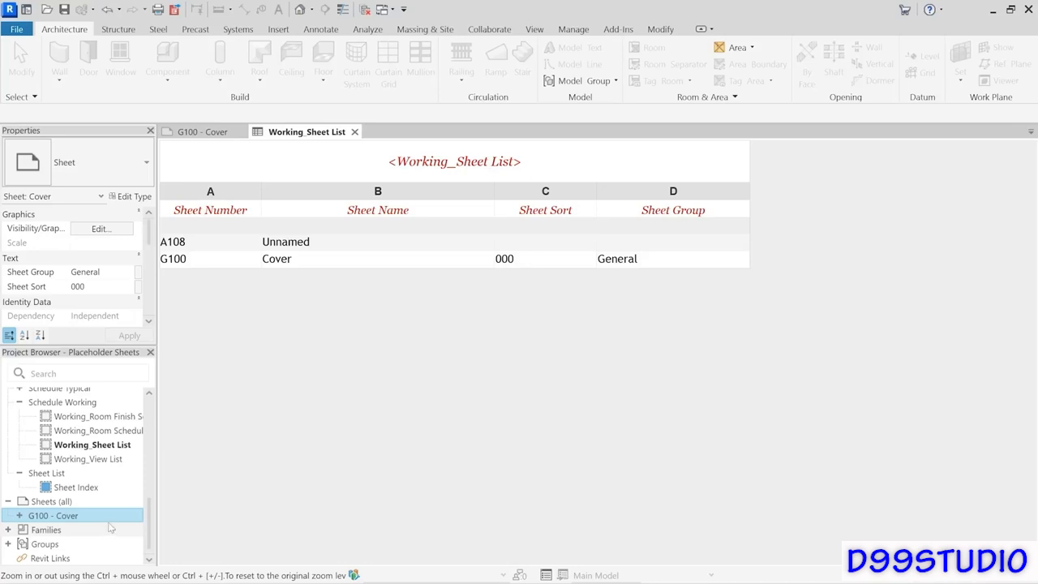
# Set the new placeholder sheet's number to A101 and its name to Floor Plans.
pyautogui.click(202, 246)
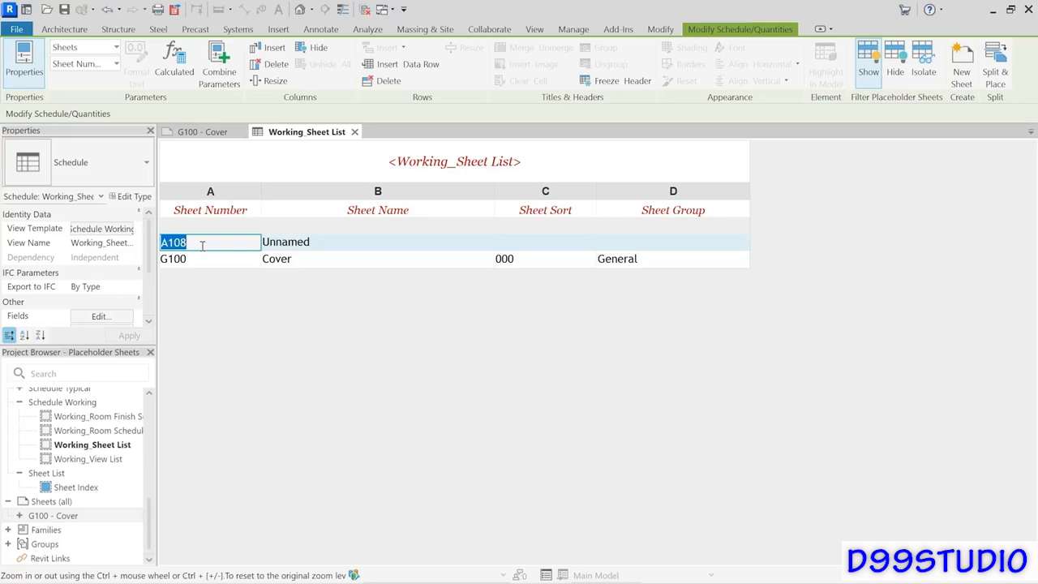
pyautogui.write('A101')
pyautogui.press('Tab')
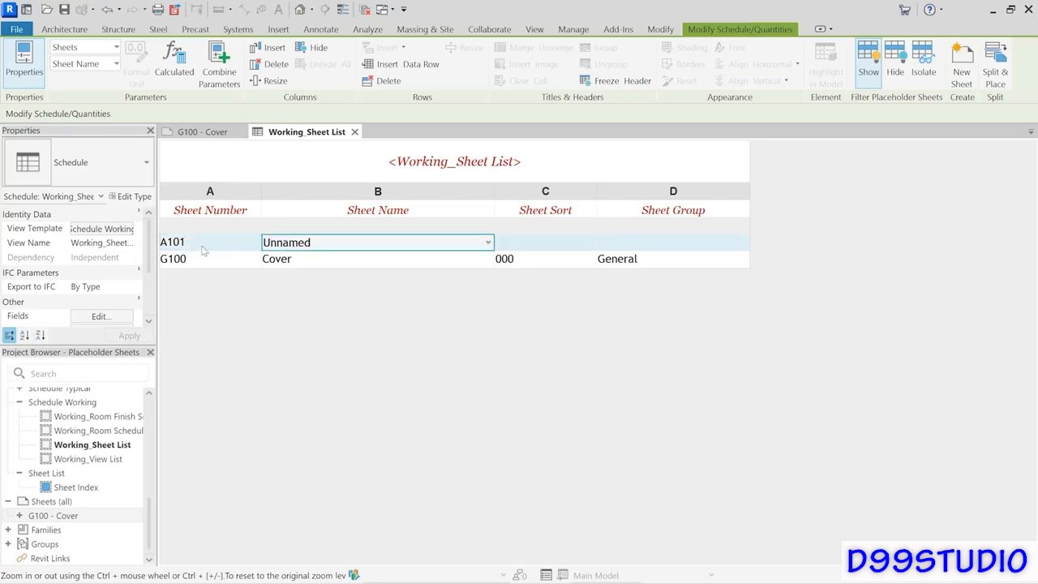
pyautogui.write('F')
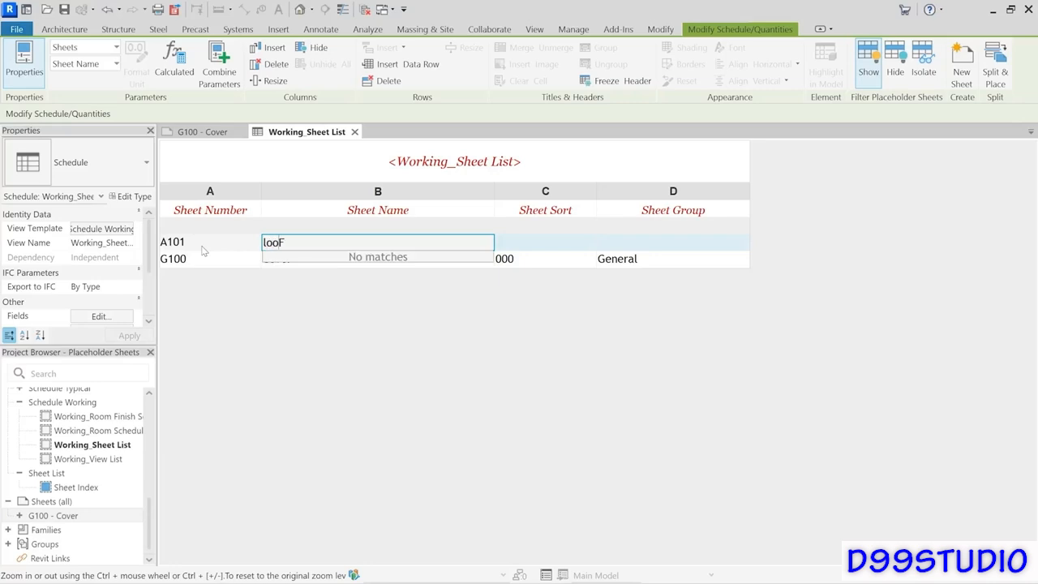
pyautogui.press('BackSpace')
pyautogui.write('r Plans')
pyautogui.press('Return')
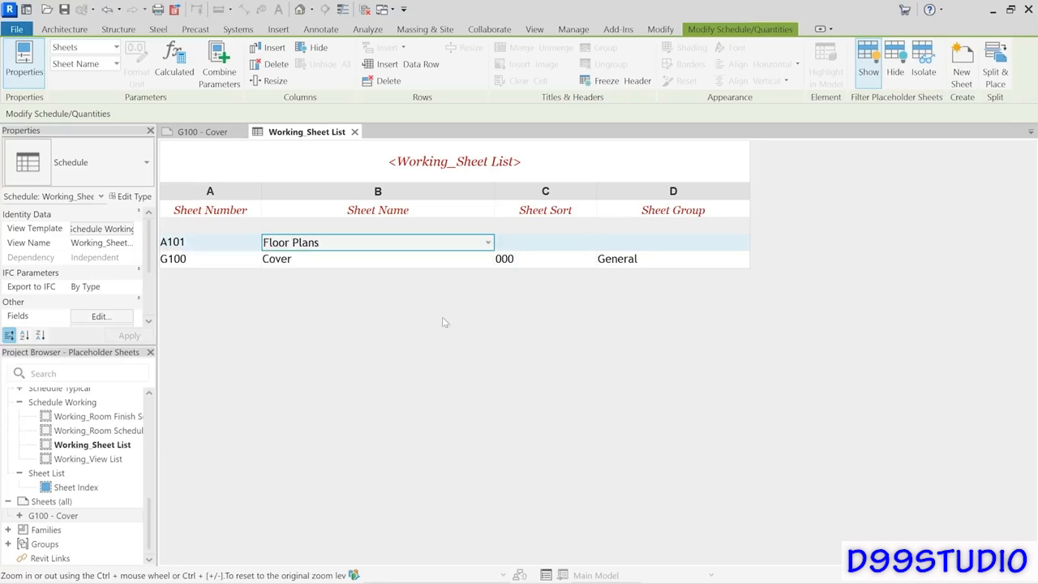
# Insert seven more placeholder sheet rows in the Working_Sheet List schedule.
pyautogui.click(408, 64)
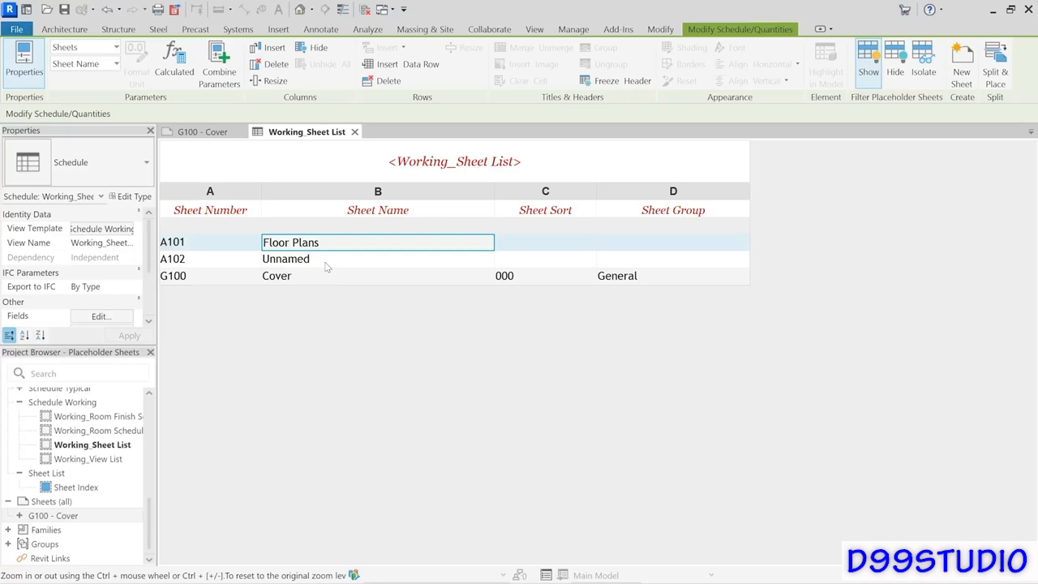
pyautogui.click(421, 72)
pyautogui.click(421, 71)
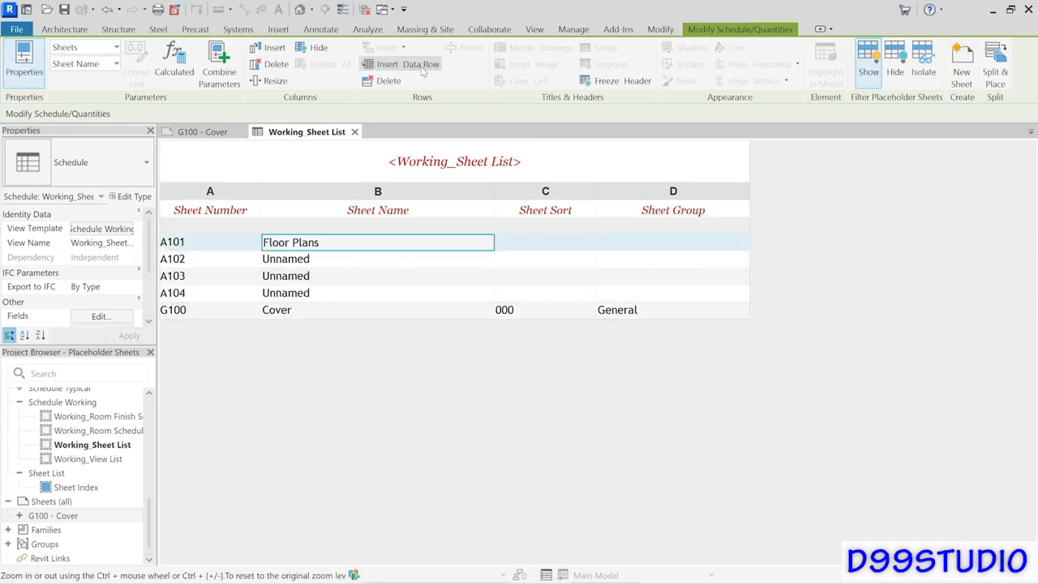
pyautogui.click(421, 71)
pyautogui.click(421, 72)
pyautogui.click(421, 72)
pyautogui.click(422, 72)
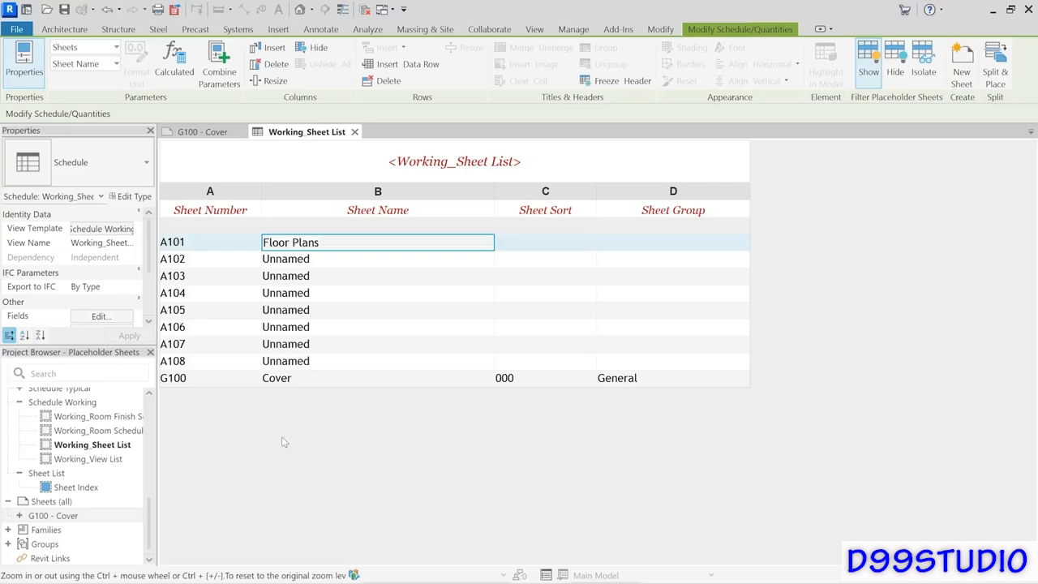
# Review the floor and ceiling plan views, renumber placeholder sheet A108 as A201, and insert one more placeholder row.
pyautogui.click(53, 516)
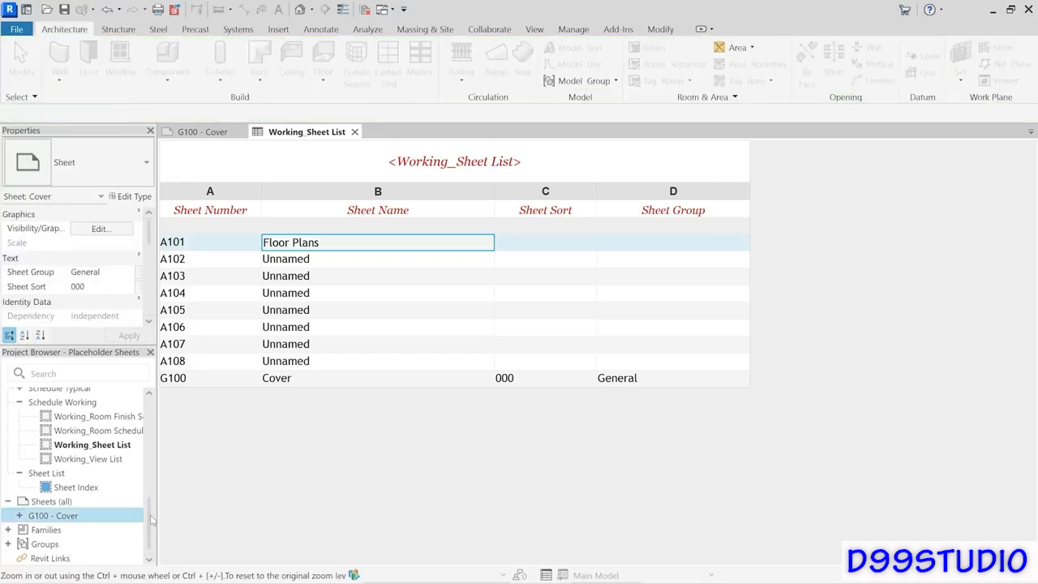
pyautogui.scroll(10, 104, 474)
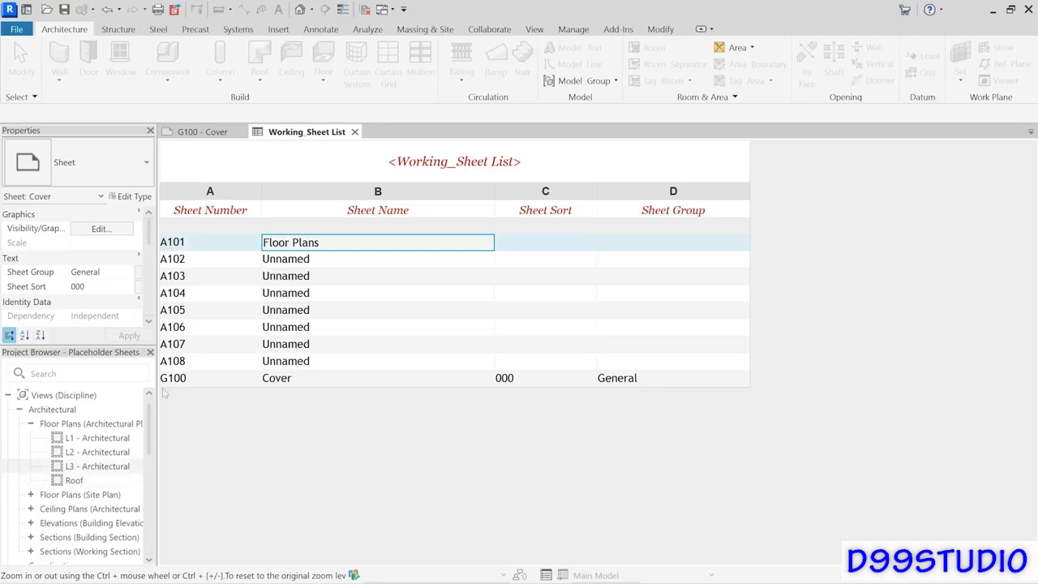
pyautogui.click(31, 508)
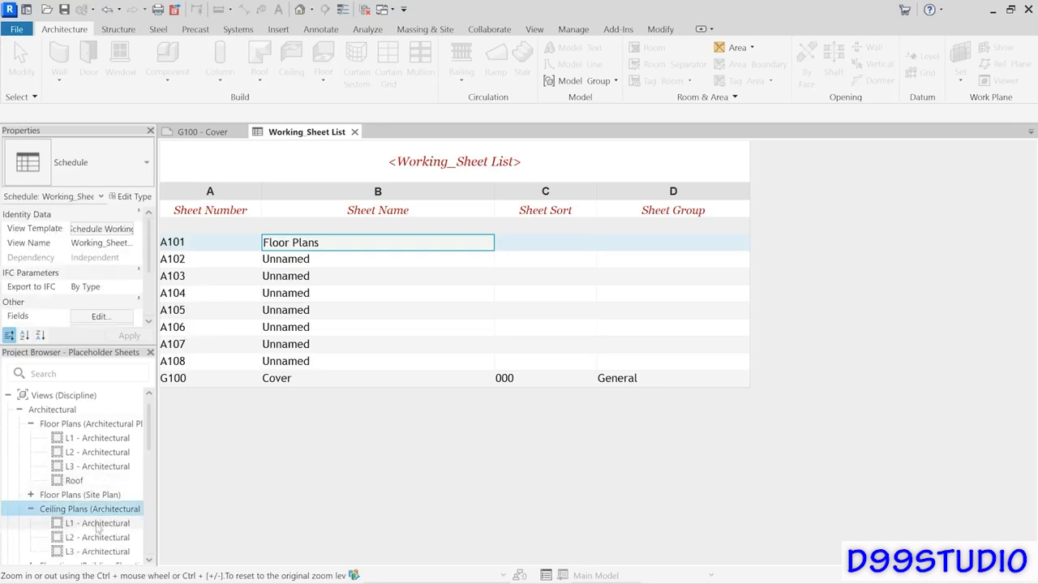
pyautogui.click(220, 361)
pyautogui.click(219, 361)
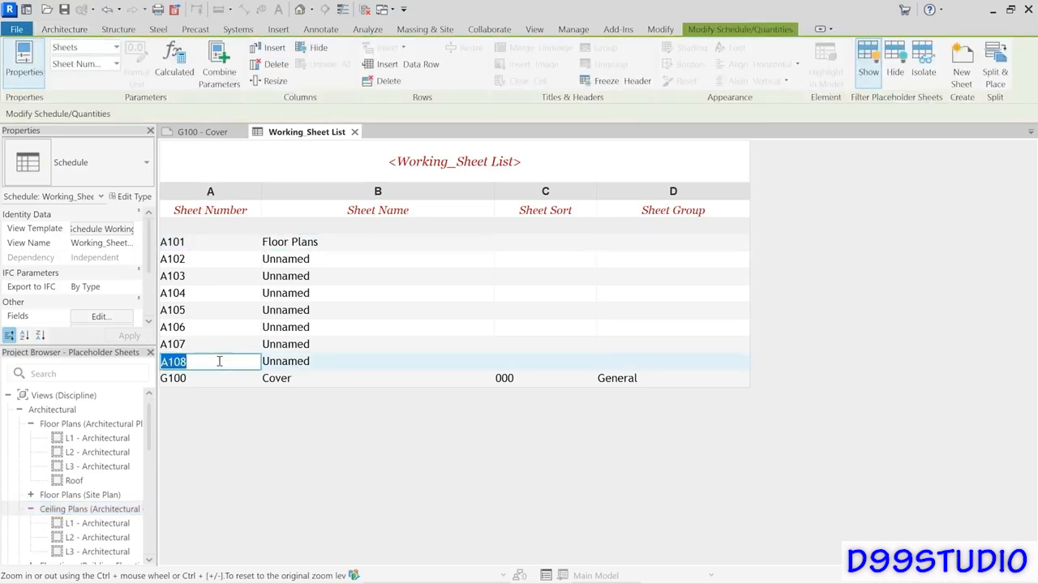
pyautogui.write('A201')
pyautogui.click(407, 66)
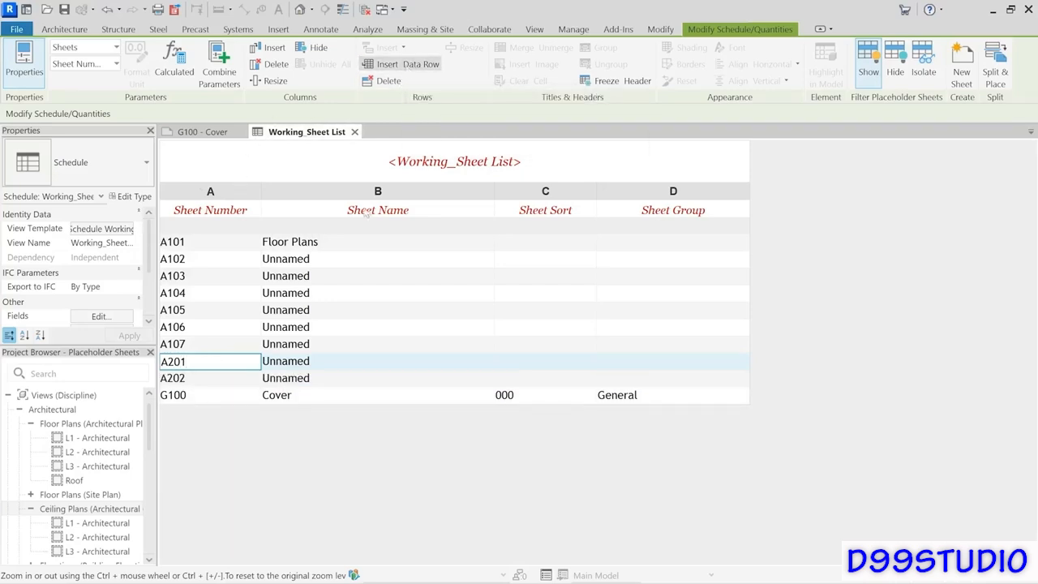
# Expand the building elevation views for reference, and add another placeholder sheet row numbered A301.
pyautogui.click(122, 509)
pyautogui.scroll(-3, 106, 486)
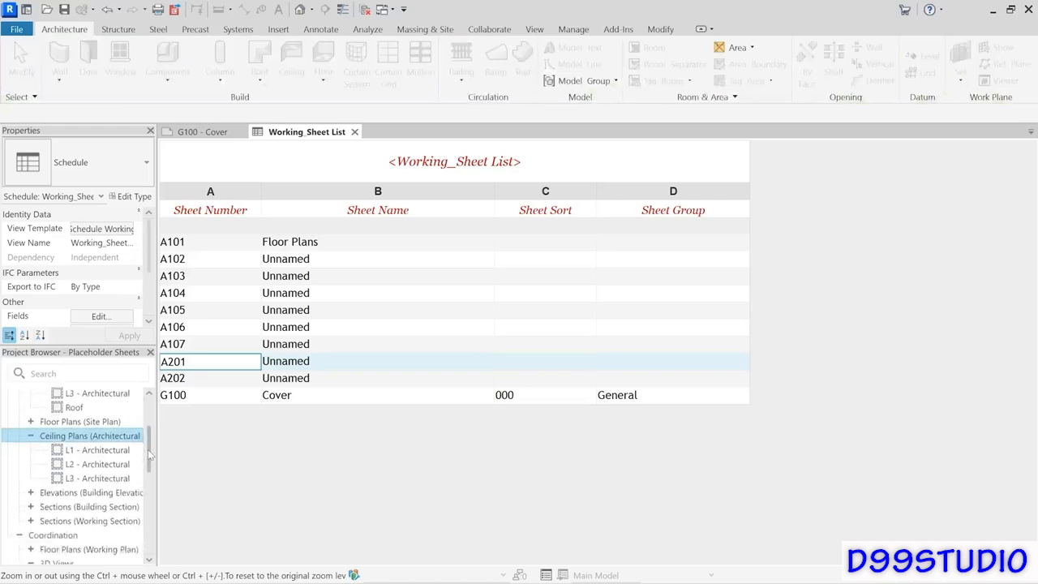
pyautogui.doubleClick(104, 463)
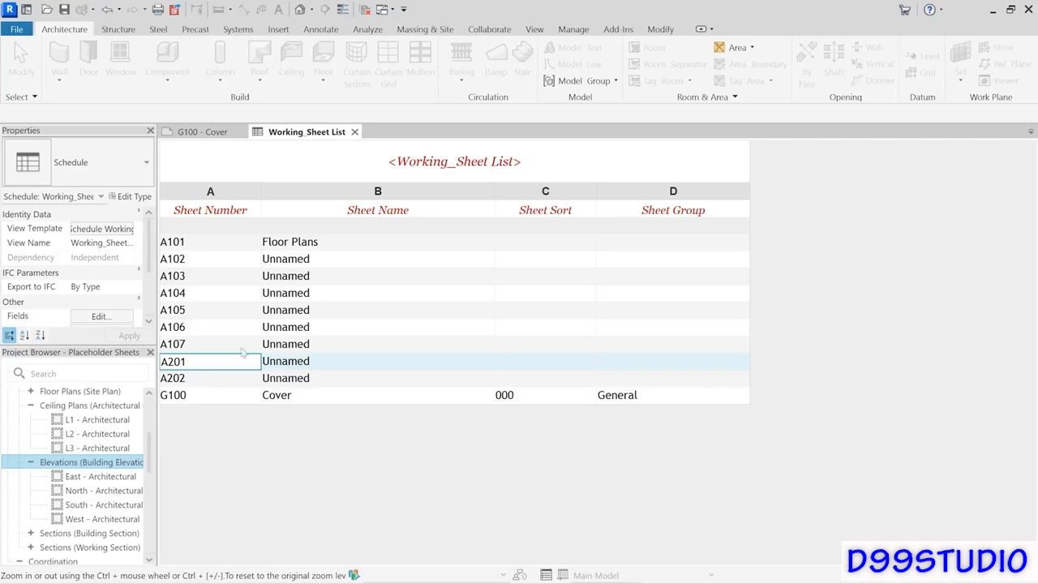
pyautogui.click(329, 133)
pyautogui.click(359, 260)
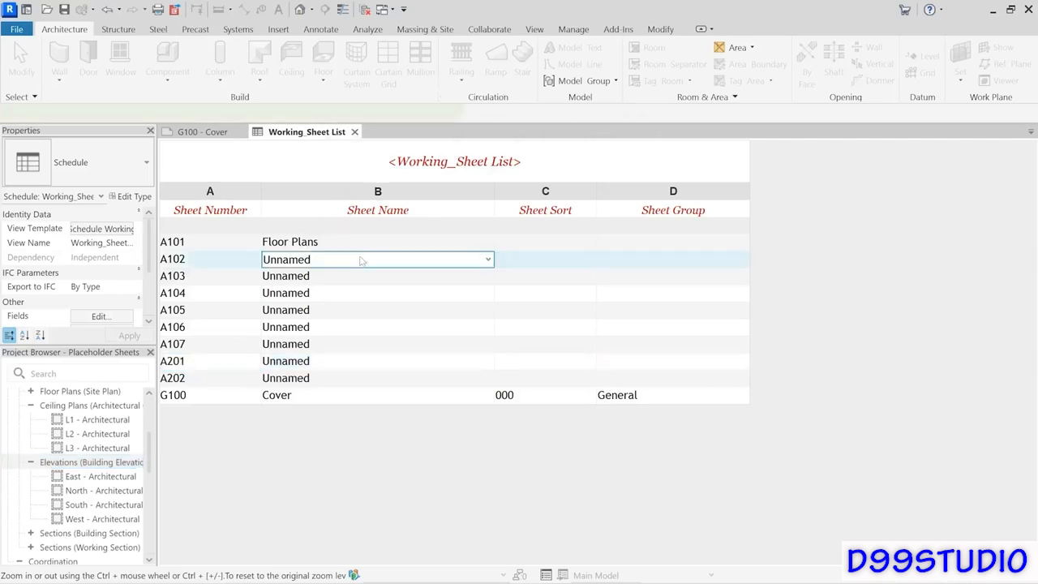
pyautogui.click(203, 396)
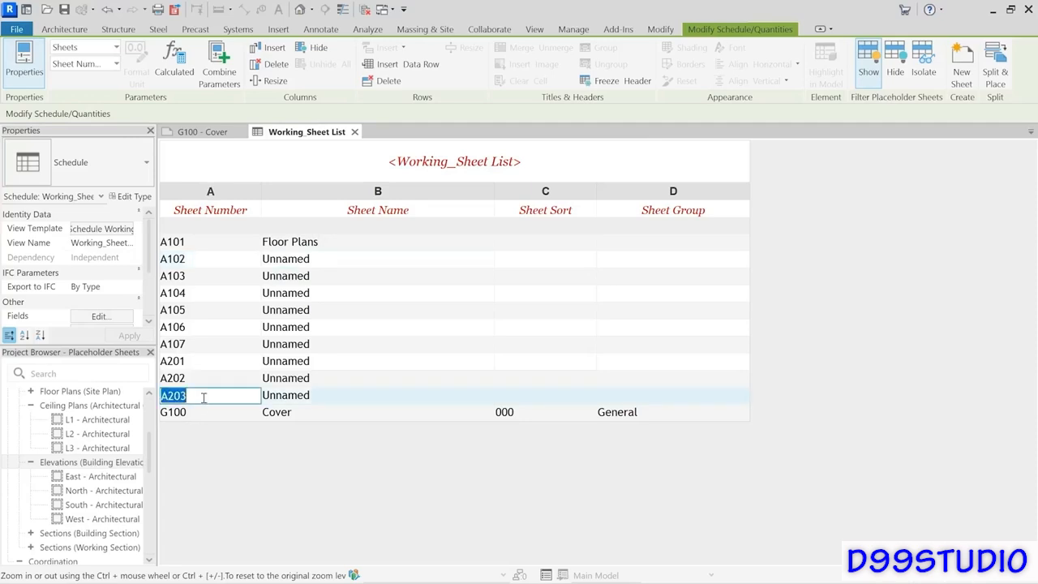
pyautogui.write('A301')
pyautogui.press('Return')
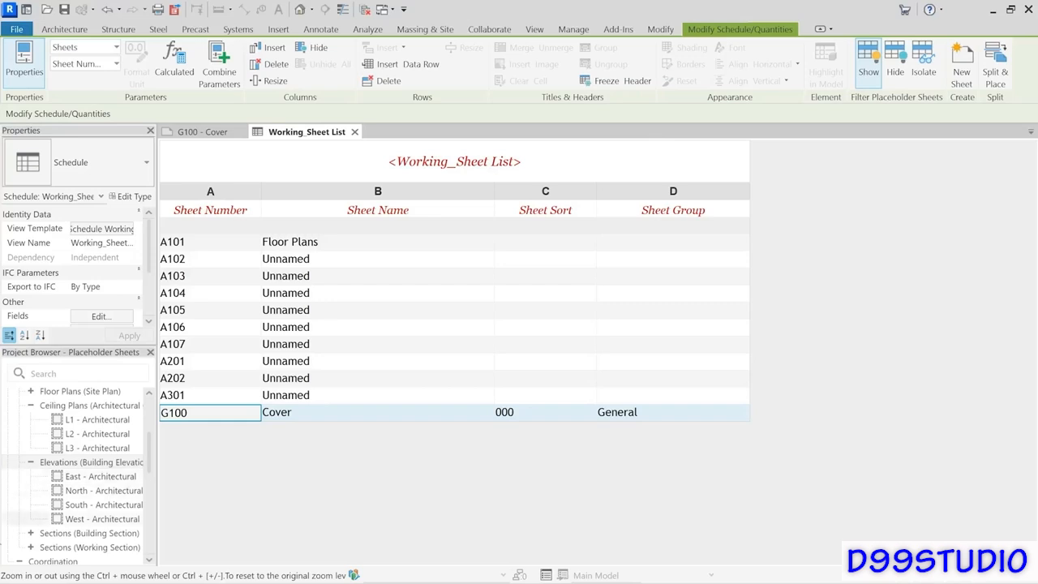
# Expand the building section views for reference, and add another placeholder sheet row numbered A501.
pyautogui.click(30, 533)
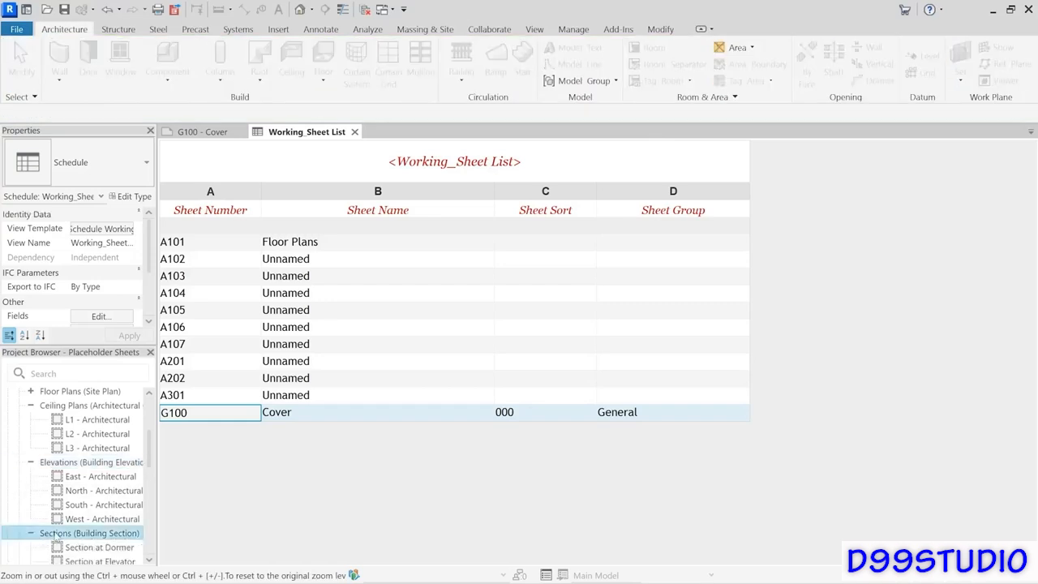
pyautogui.scroll(-5, 81, 455)
pyautogui.scroll(3, 78, 396)
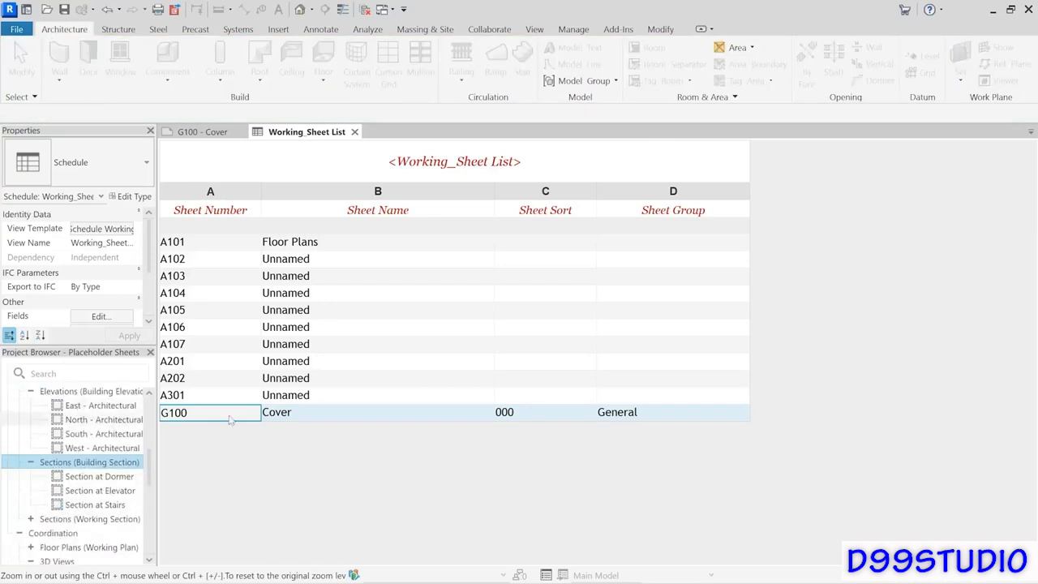
pyautogui.click(203, 392)
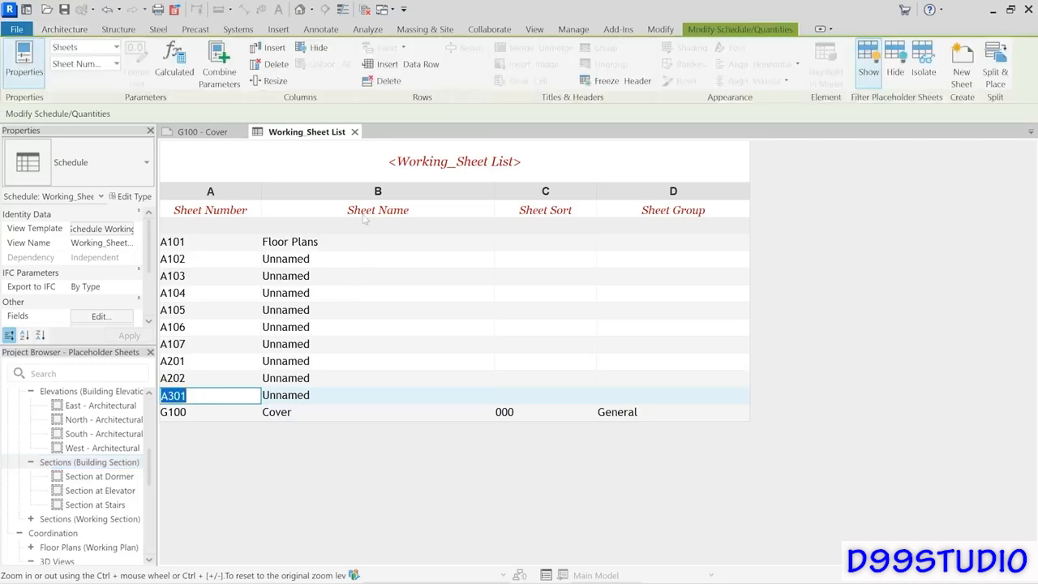
pyautogui.click(415, 72)
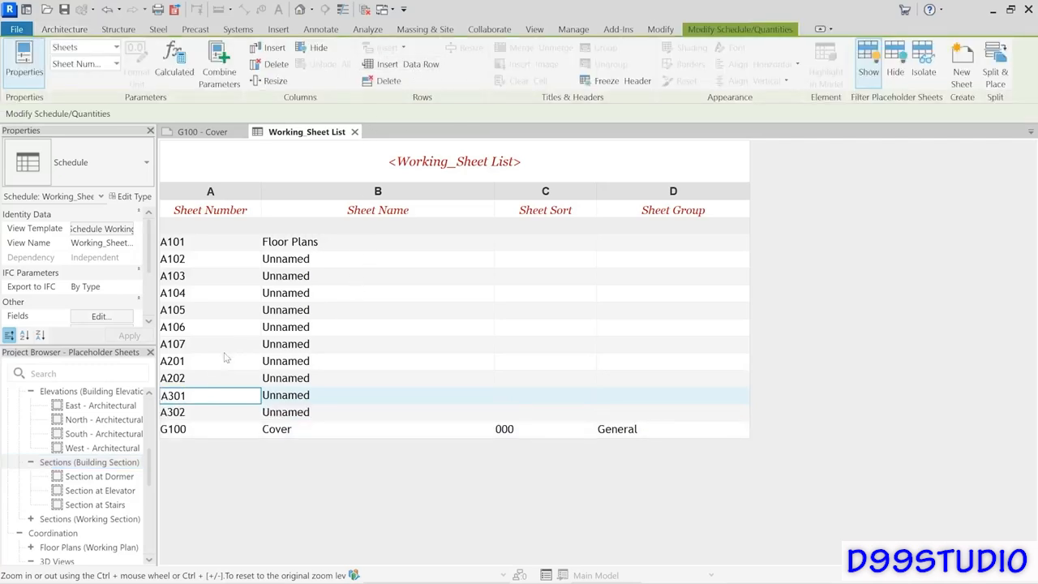
pyautogui.click(206, 414)
pyautogui.write('A')
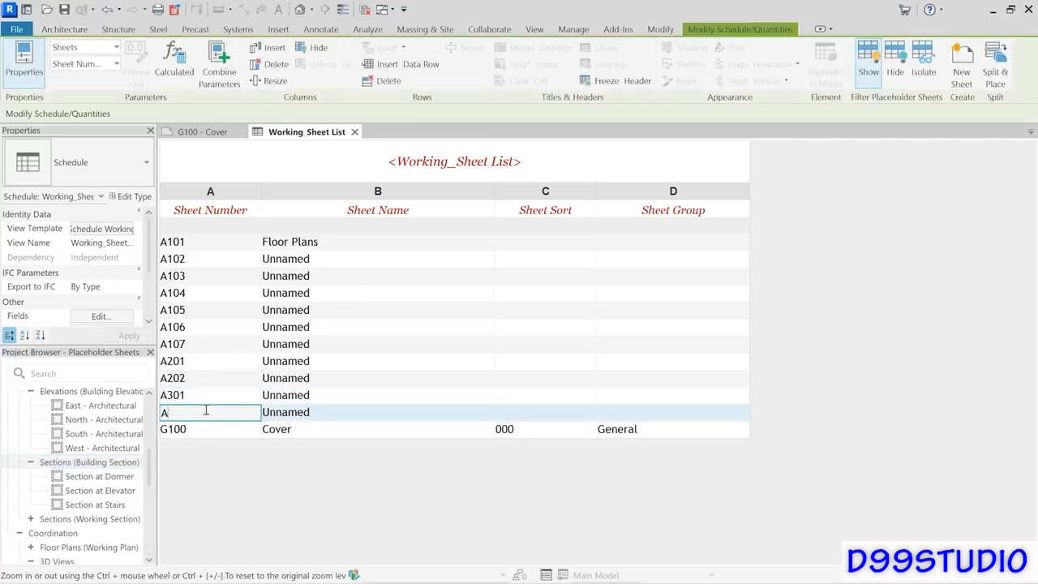
pyautogui.press('Return')
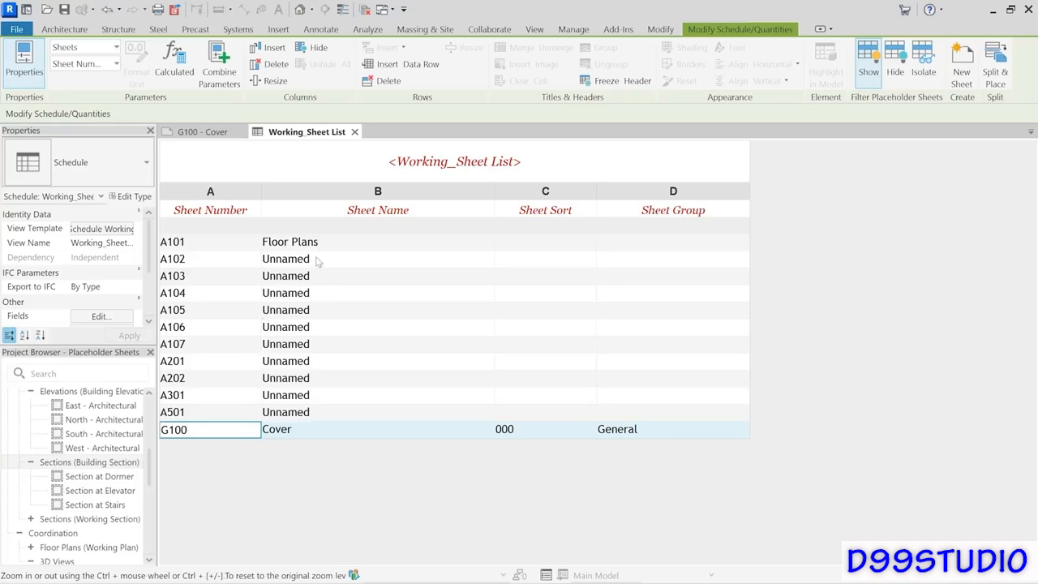
# Name placeholder sheet A104 Roof Plan and placeholder sheet A105 Reflected Ceiling Plans.
pyautogui.click(331, 294)
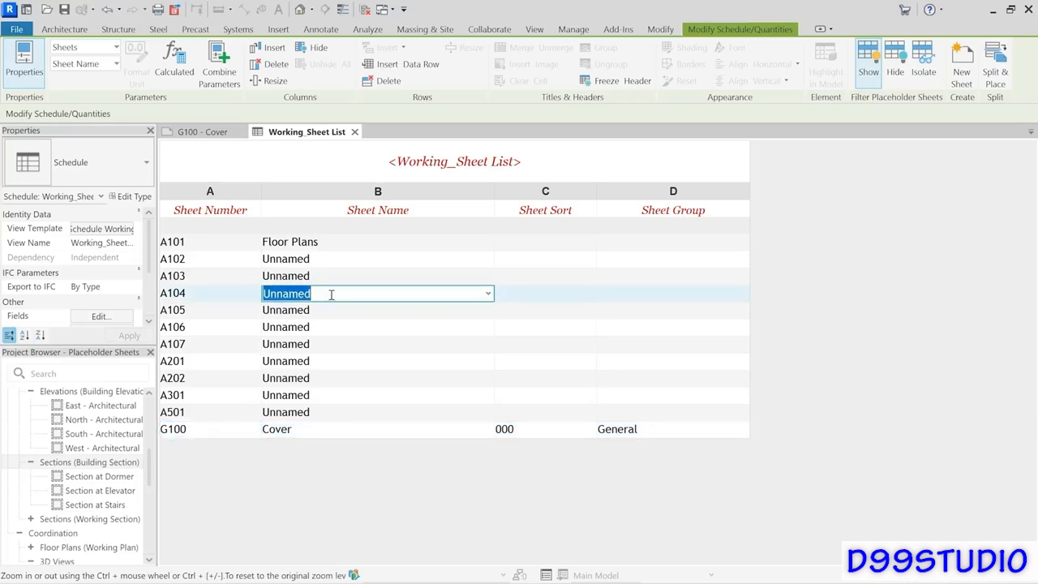
pyautogui.write('Roof Plan')
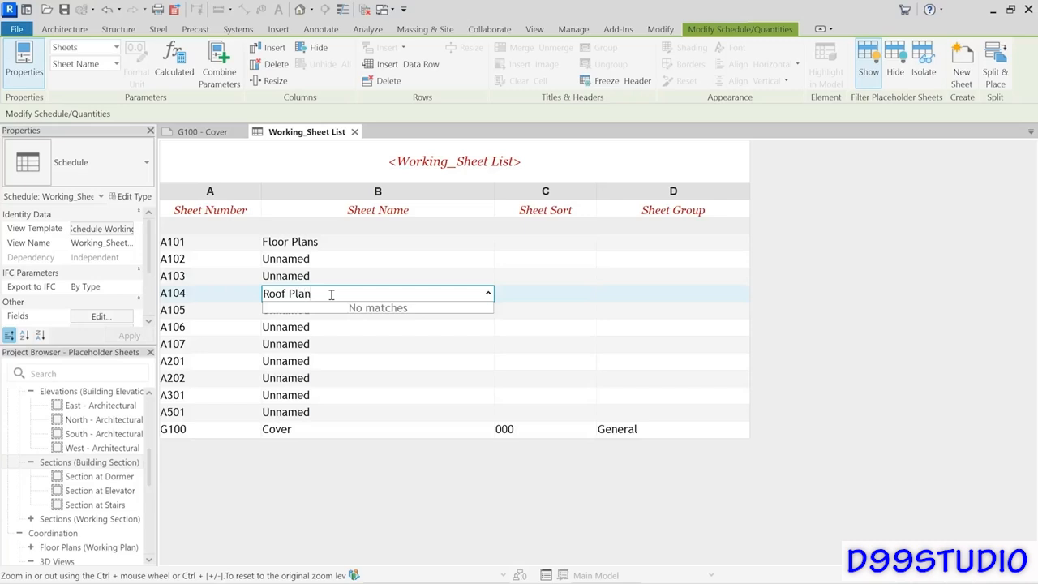
pyautogui.click(323, 315)
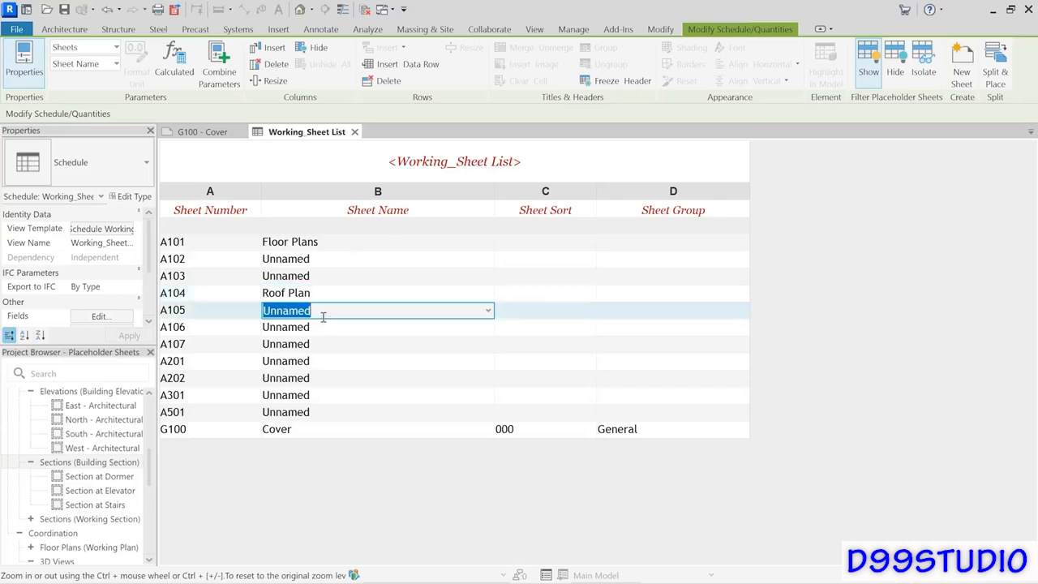
pyautogui.write('Reflec')
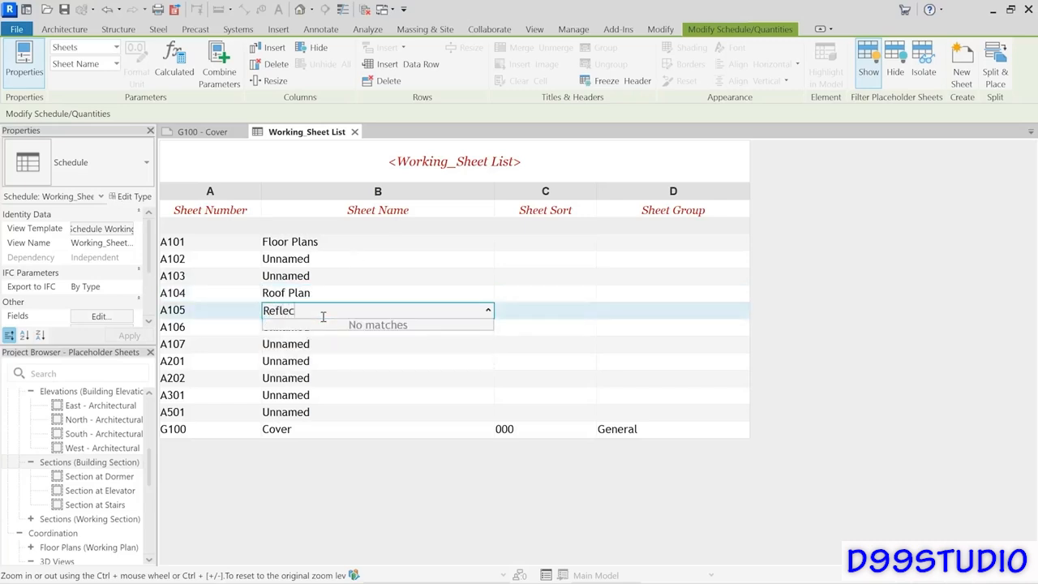
pyautogui.write('ted Ceiling Plans')
# Name placeholder sheet A201 Building Elevations and placeholder sheet A301 Building Sections.
pyautogui.doubleClick(329, 363)
pyautogui.write('Bui')
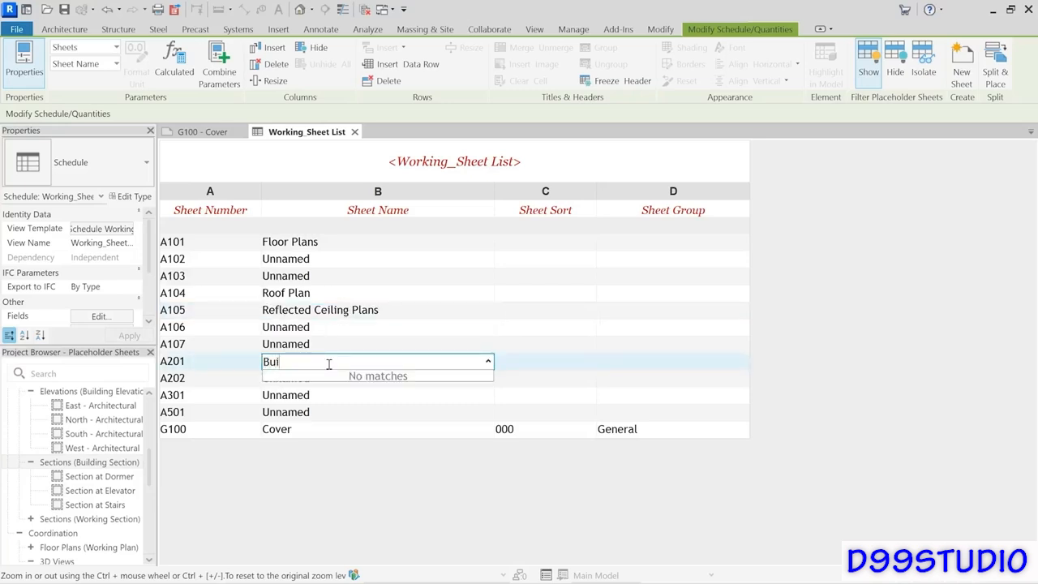
pyautogui.write('lding Elevations')
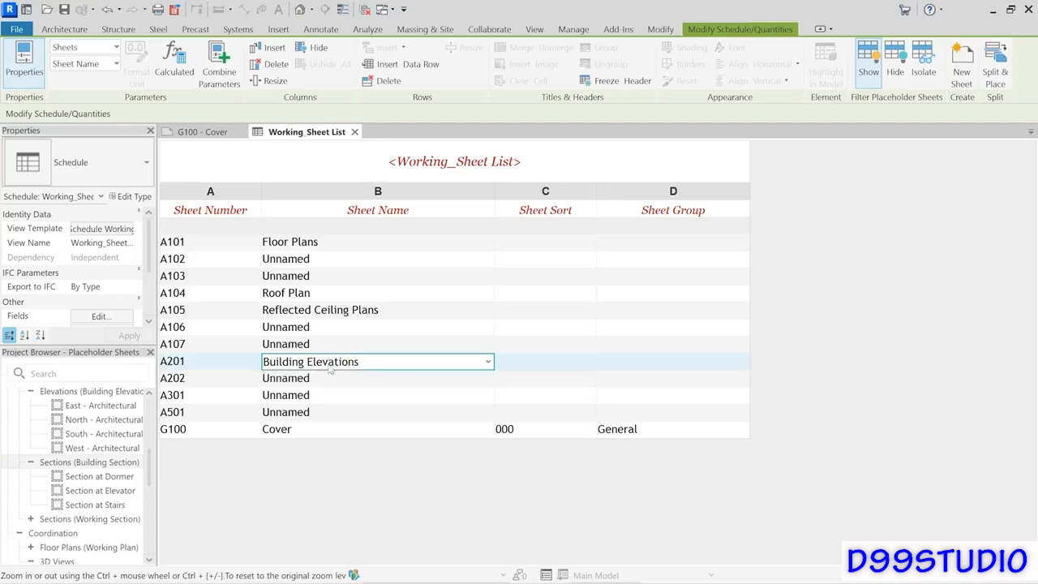
pyautogui.click(349, 396)
pyautogui.doubleClick(349, 396)
pyautogui.write('B')
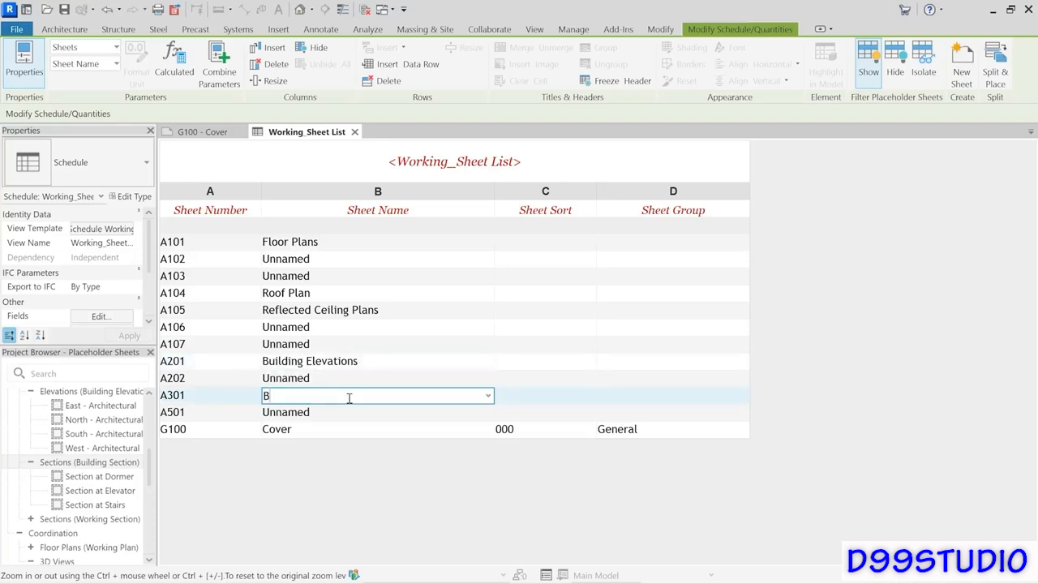
pyautogui.write('uilding Sections')
# Name placeholder sheet A501 Schedules in the Working_Sheet List schedule.
pyautogui.doubleClick(341, 413)
pyautogui.write('Sch')
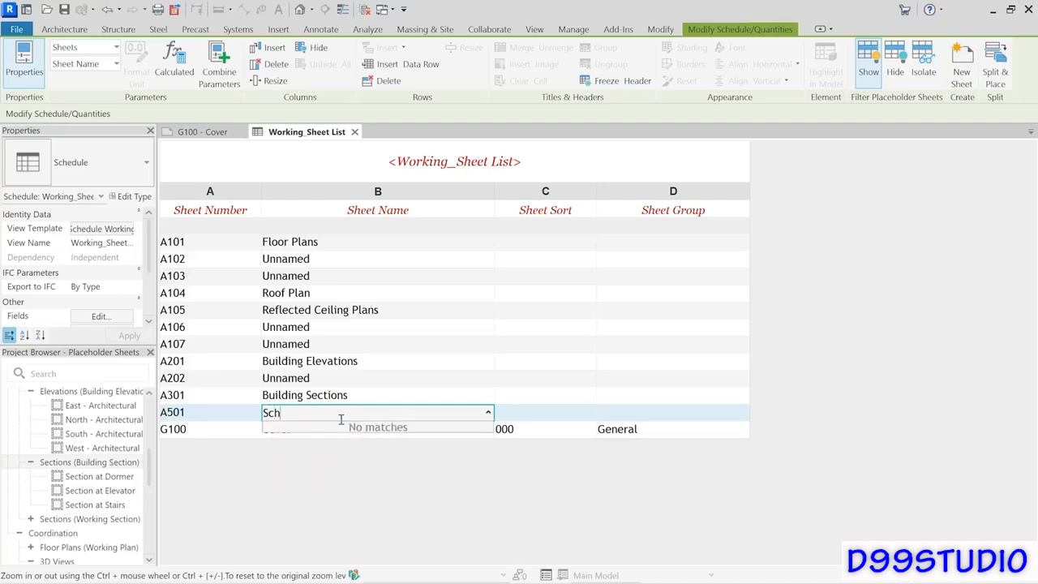
pyautogui.write('edules')
pyautogui.press('Return')
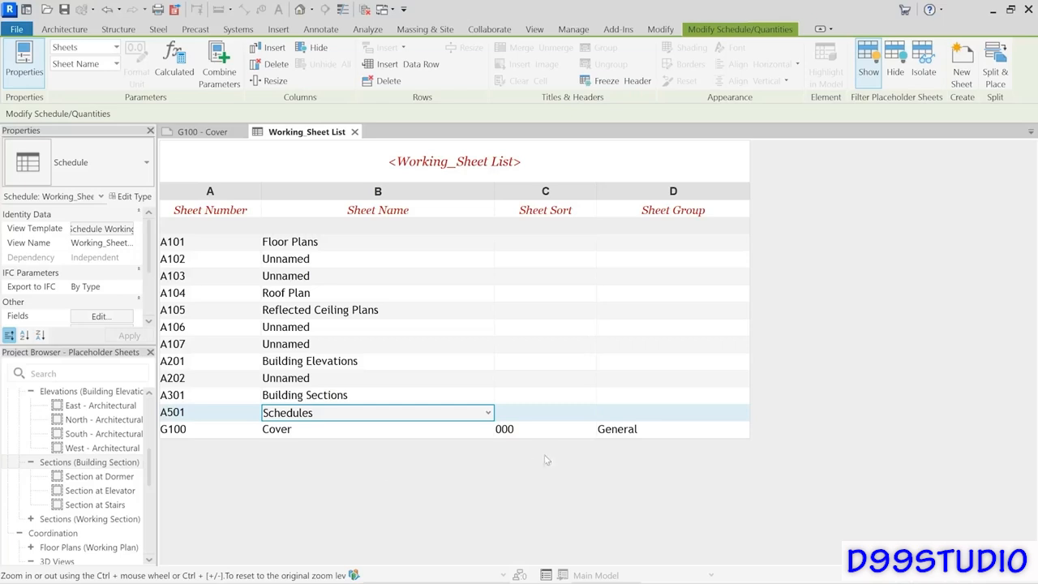
# Set the sheet names of placeholders A102 and A103 to the existing name Floor Plans.
pyautogui.doubleClick(362, 259)
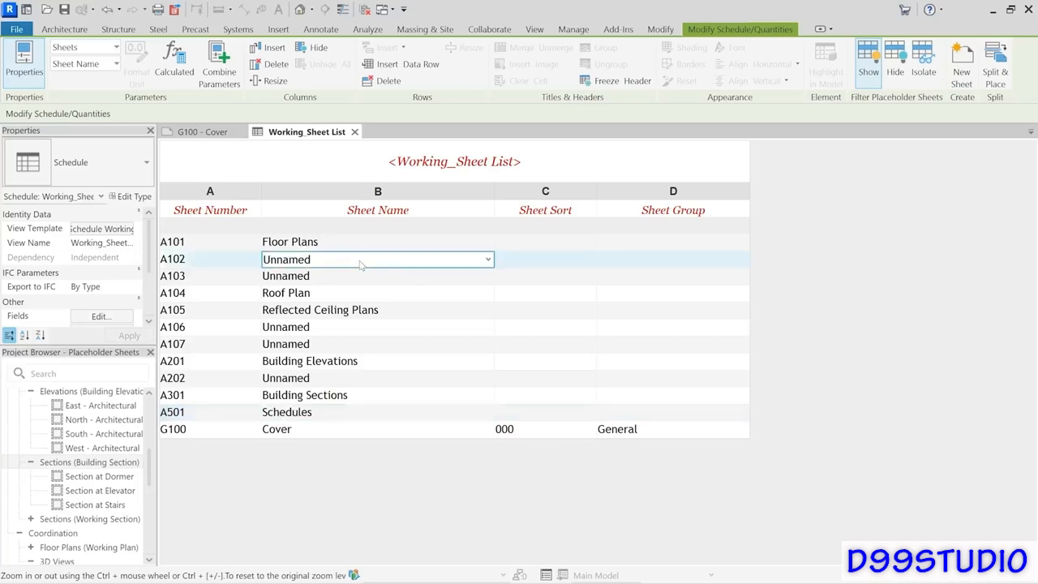
pyautogui.click(488, 259)
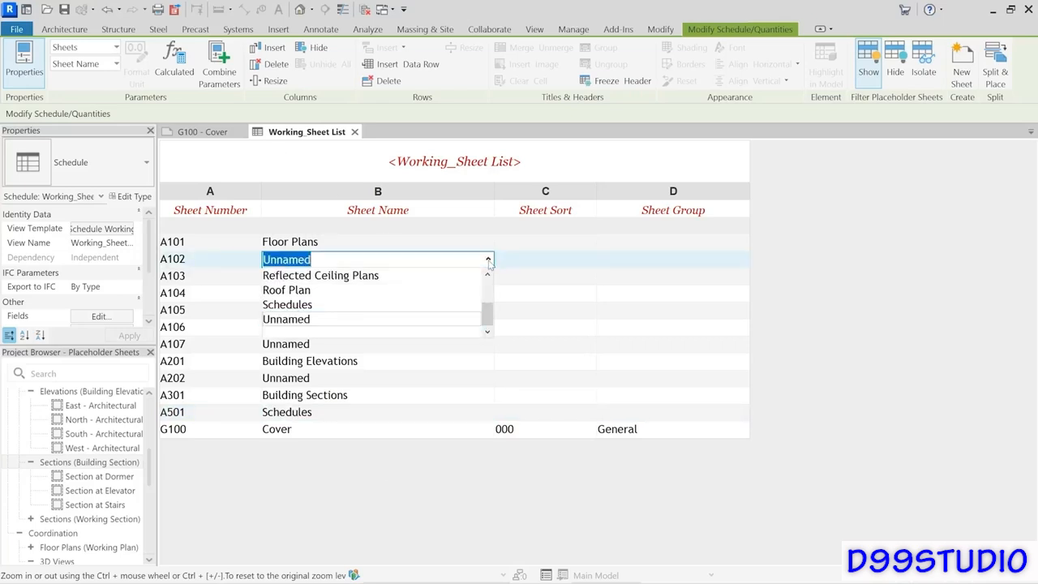
pyautogui.moveTo(486, 312); pyautogui.dragTo(486, 292)
pyautogui.click(313, 320)
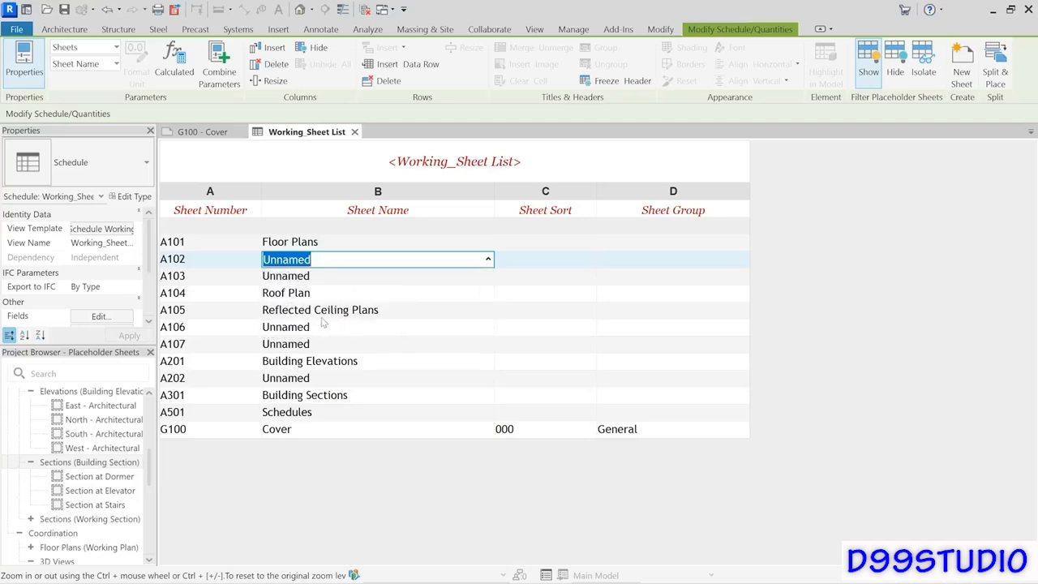
pyautogui.click(328, 276)
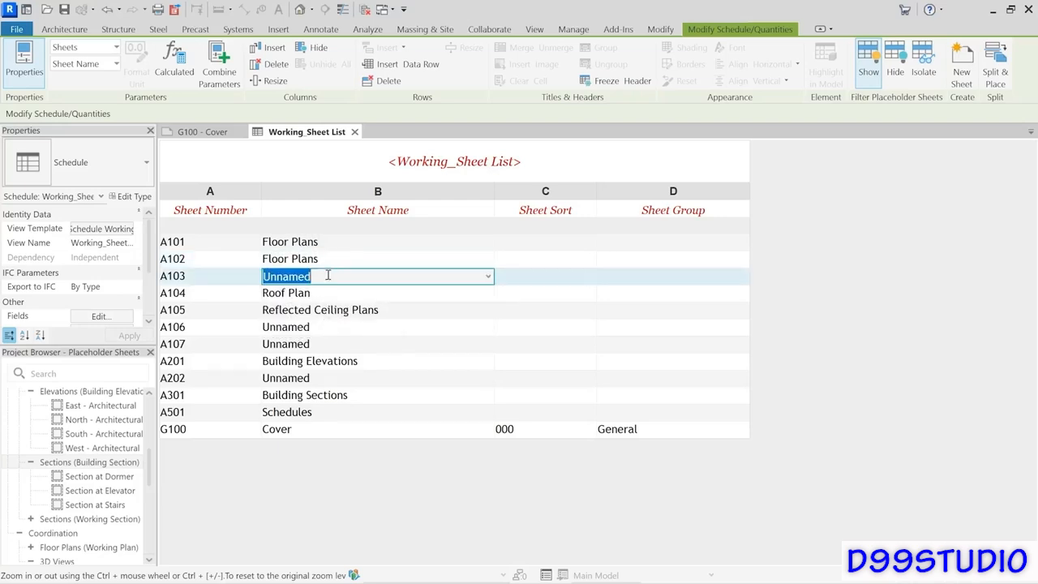
pyautogui.write('fl')
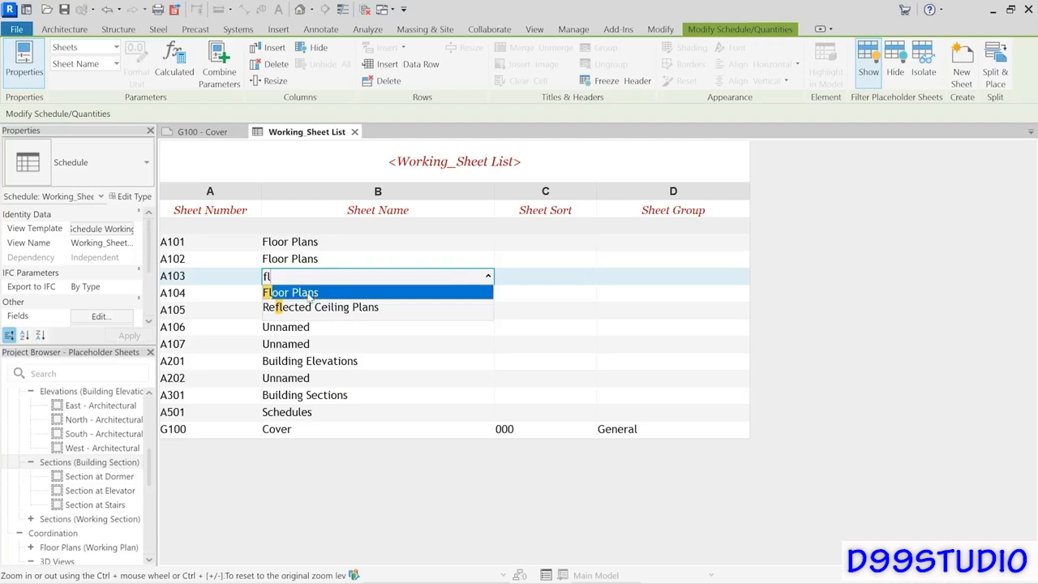
pyautogui.click(311, 294)
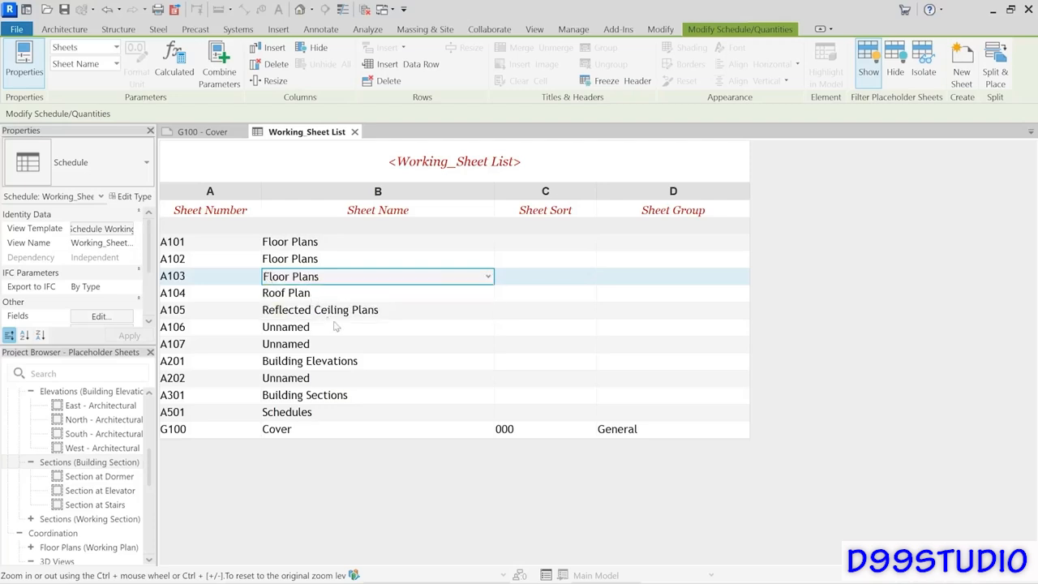
# Set the sheet names of placeholders A106 and A107 to the existing name Reflected Ceiling Plans.
pyautogui.click(395, 327)
pyautogui.click(488, 327)
pyautogui.click(378, 344)
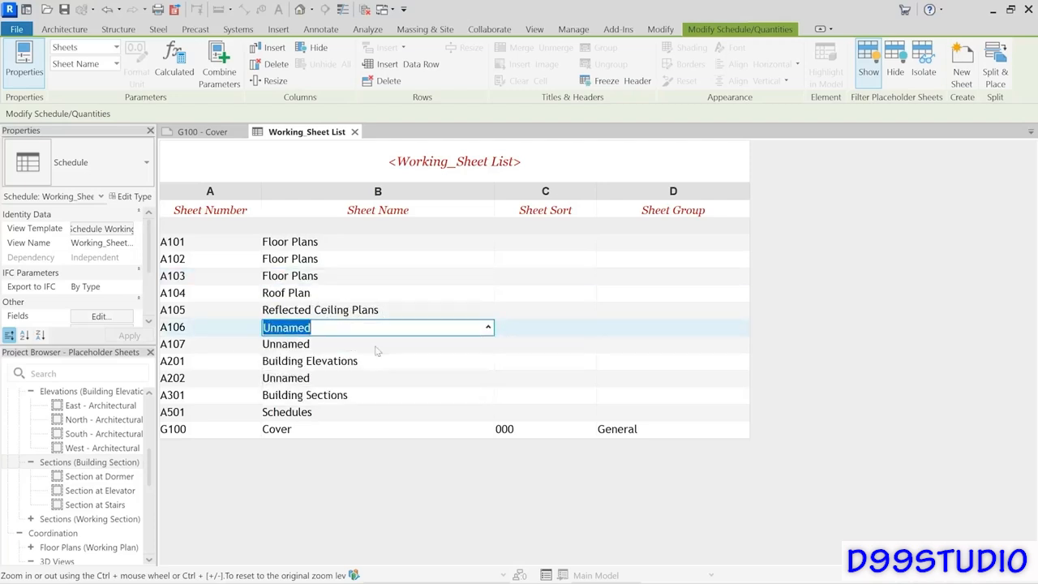
pyautogui.click(376, 345)
pyautogui.click(488, 345)
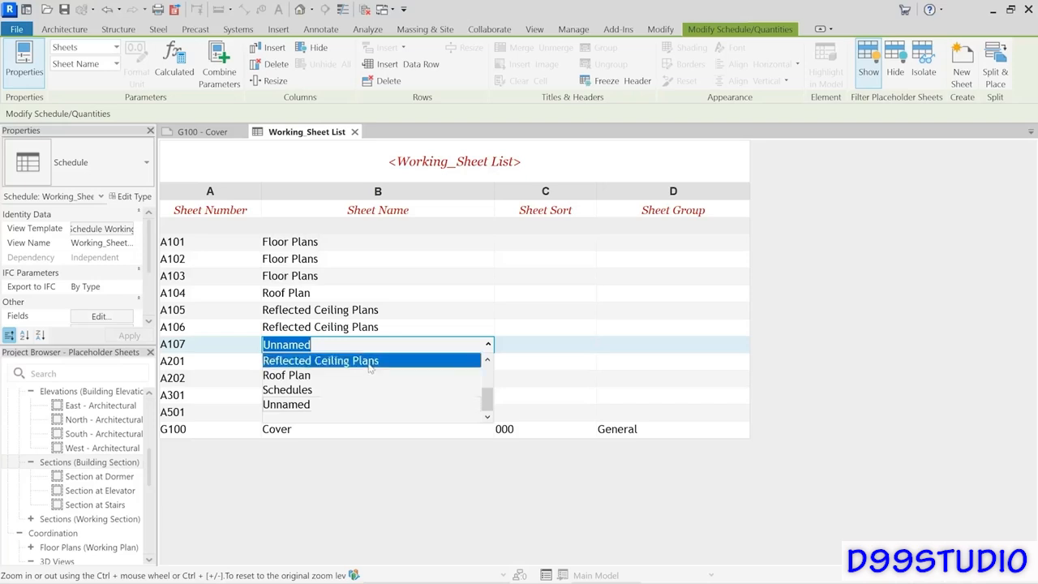
pyautogui.click(357, 360)
# Set the sheet name of placeholder A202 to Building Elevations and review the sheet index on the G100 cover sheet.
pyautogui.click(354, 379)
pyautogui.click(488, 378)
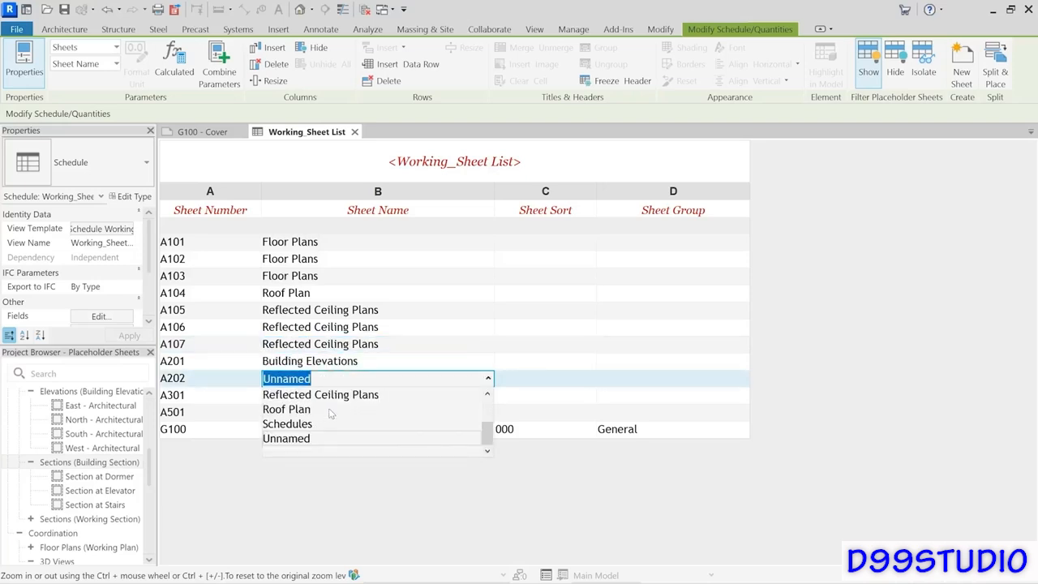
pyautogui.write('Bu')
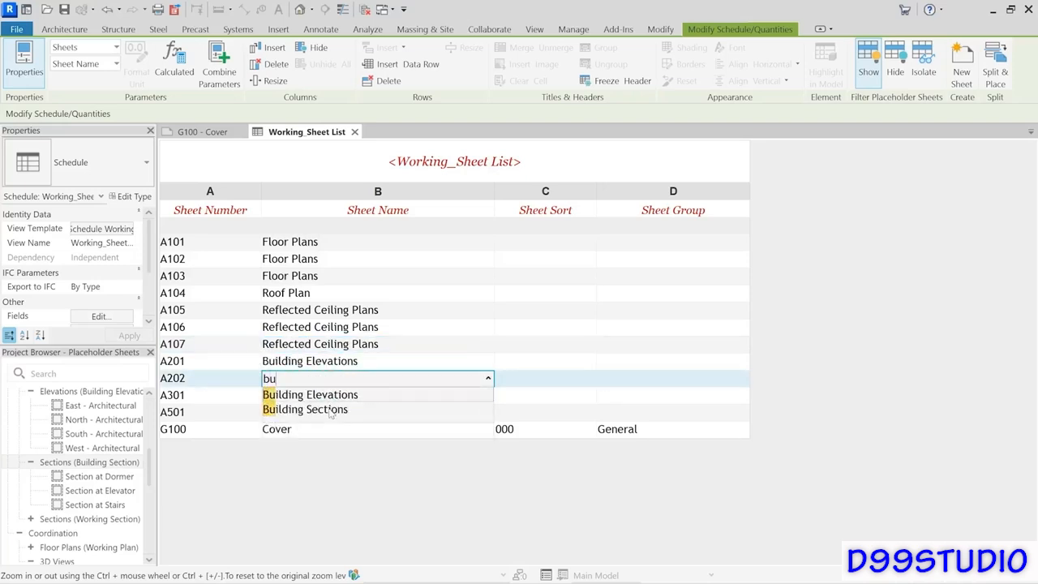
pyautogui.click(344, 394)
pyautogui.click(357, 412)
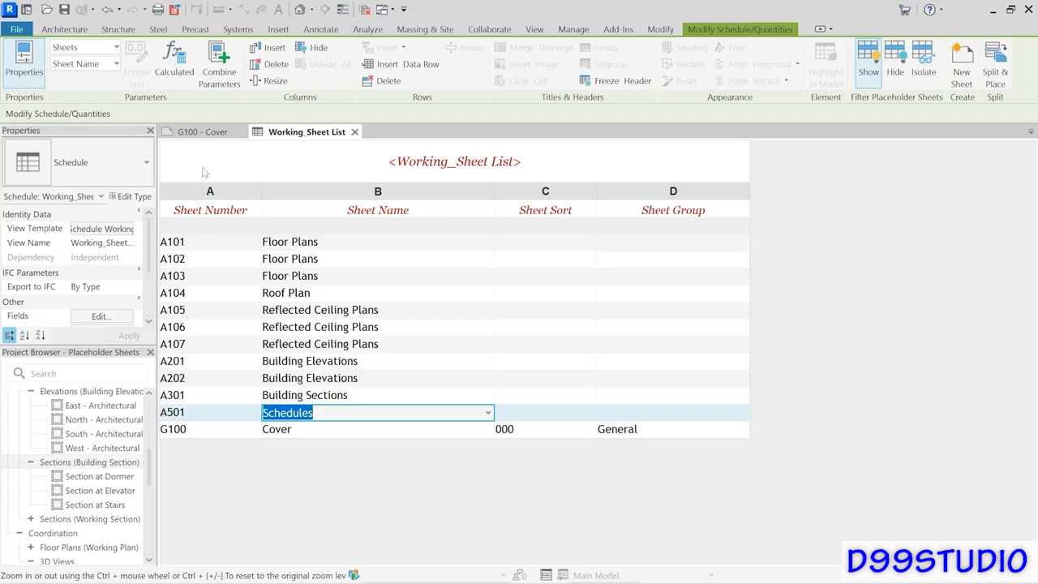
pyautogui.click(203, 131)
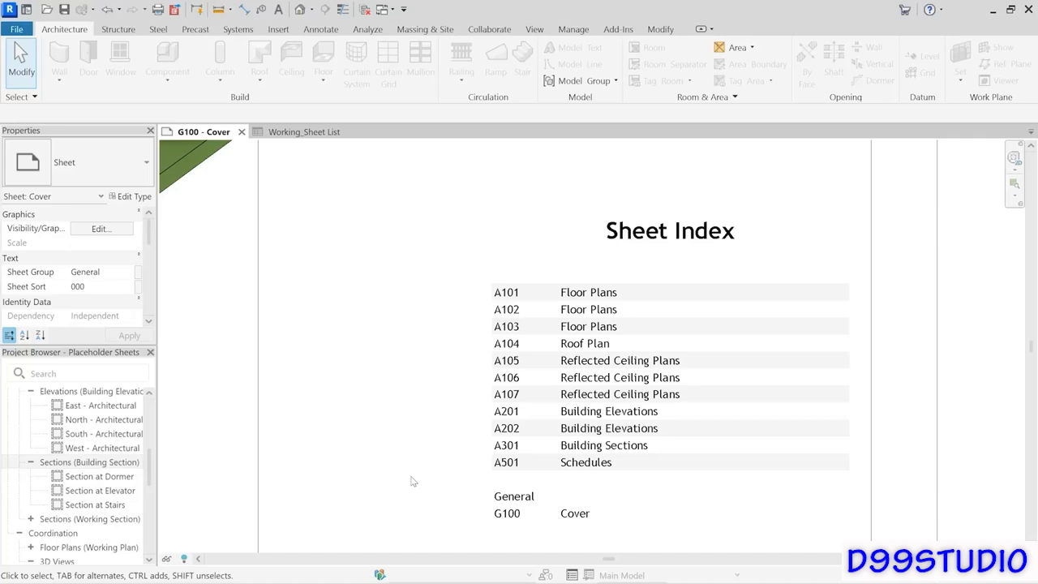
pyautogui.moveTo(150, 476); pyautogui.dragTo(150, 548)
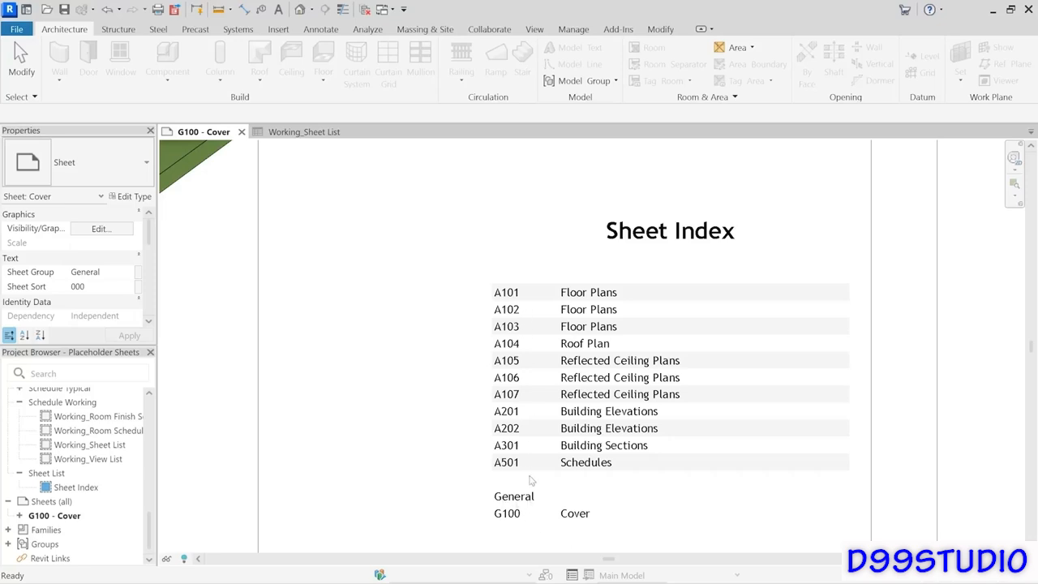
# In Working_Sheet List, set placeholder A101's Sheet Sort to 100 and its Sheet Group to Architectural.
pyautogui.click(292, 131)
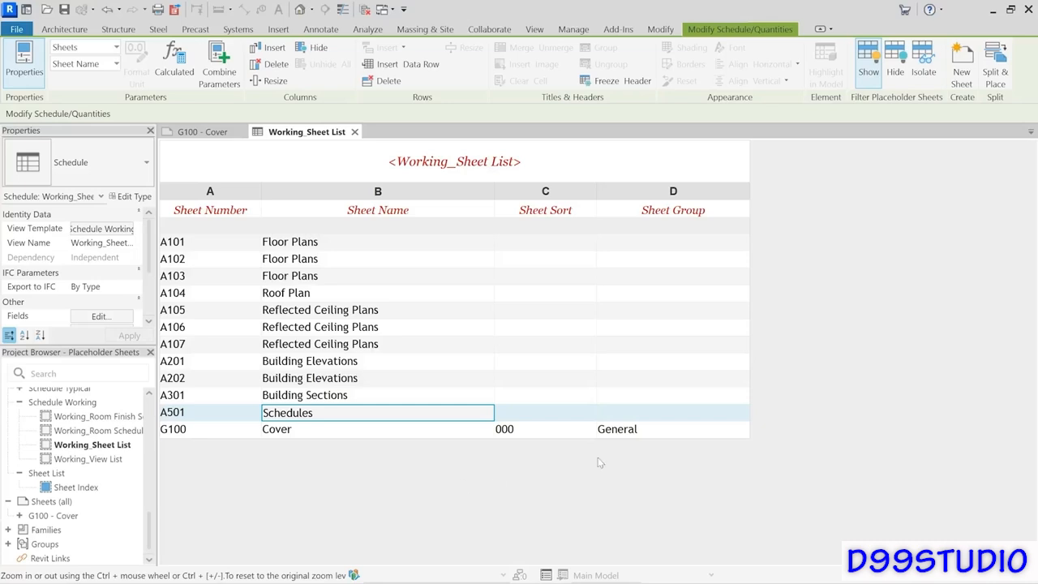
pyautogui.click(555, 247)
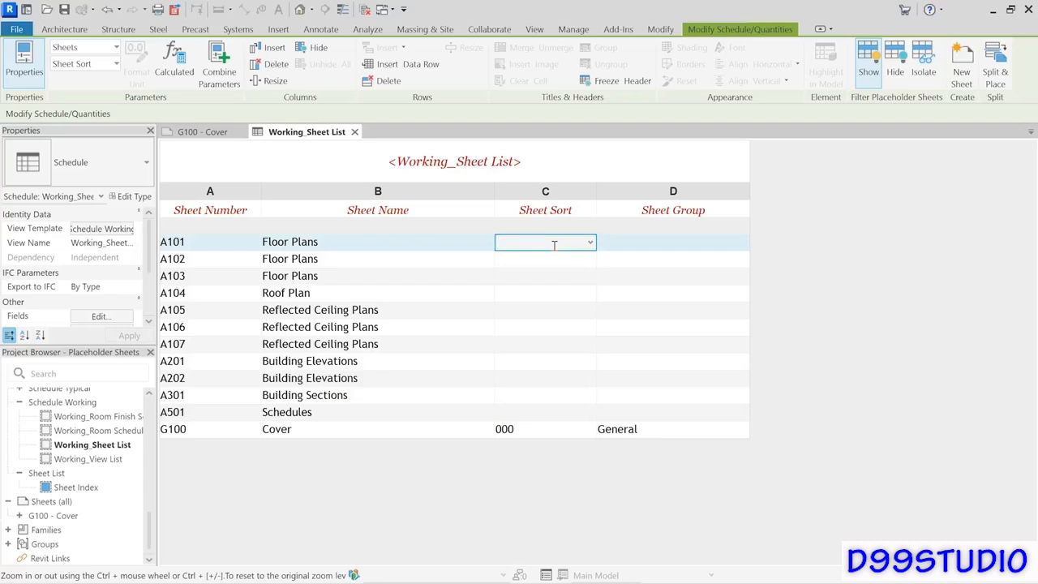
pyautogui.write('100')
pyautogui.press('Return')
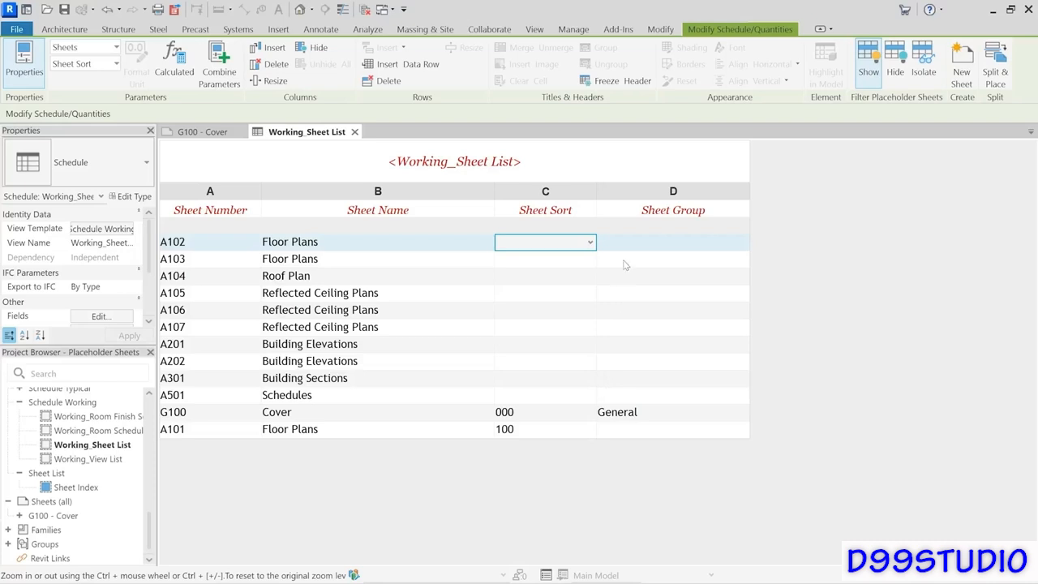
pyautogui.click(619, 429)
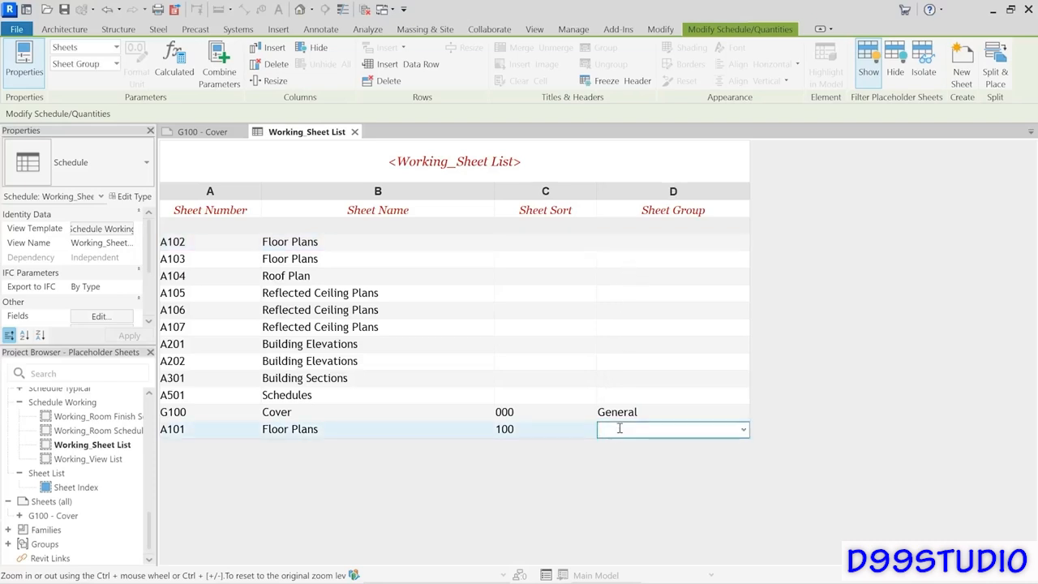
pyautogui.write('Ar')
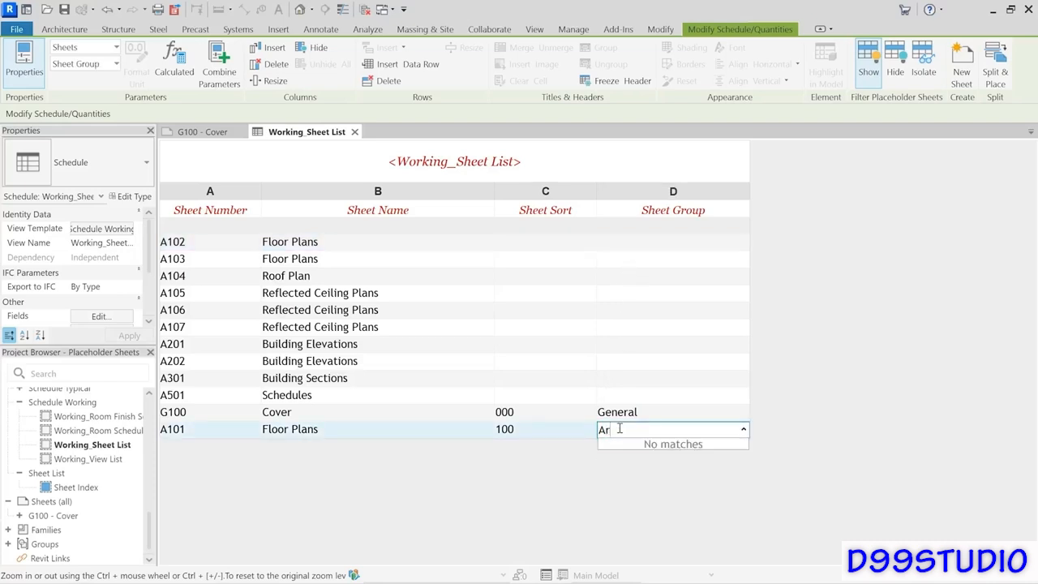
pyautogui.write('chitectural')
pyautogui.press('Return')
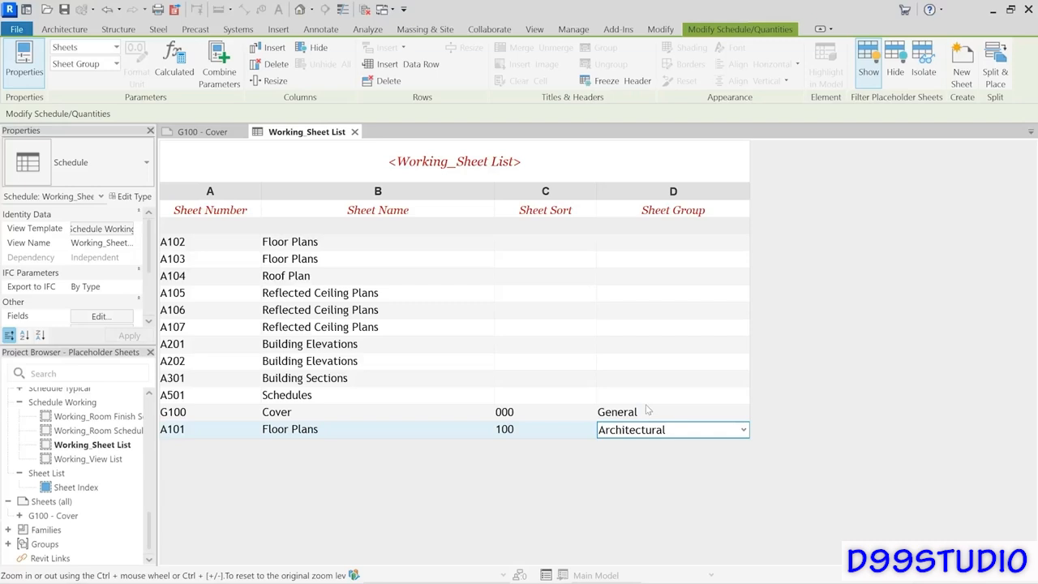
# Duplicate the Working_Sheet List schedule and delete the Sheet Number and Sheet Name columns from the copy.
pyautogui.rightClick(65, 453)
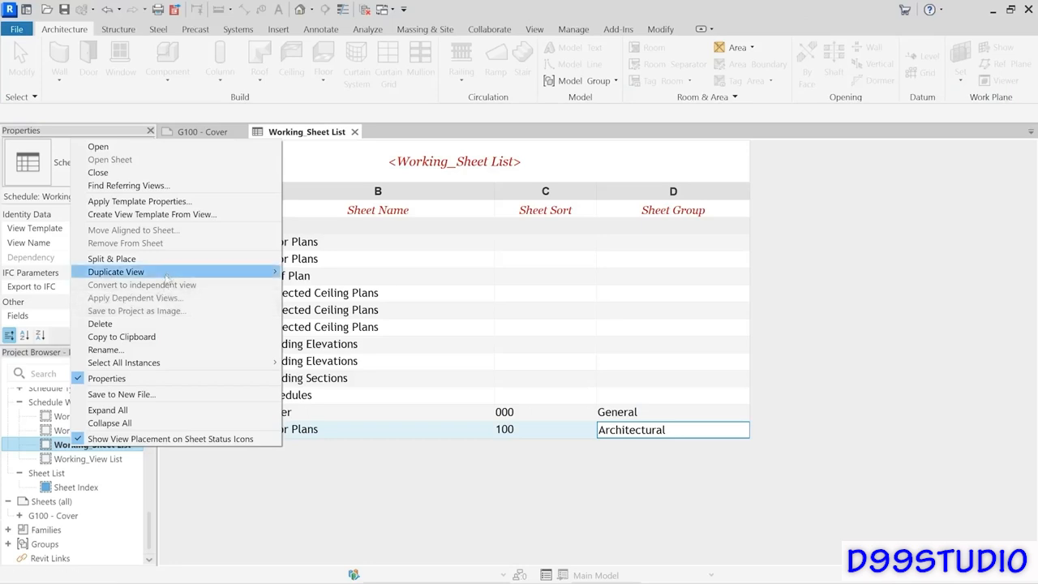
pyautogui.moveTo(166, 276)
pyautogui.click(320, 271)
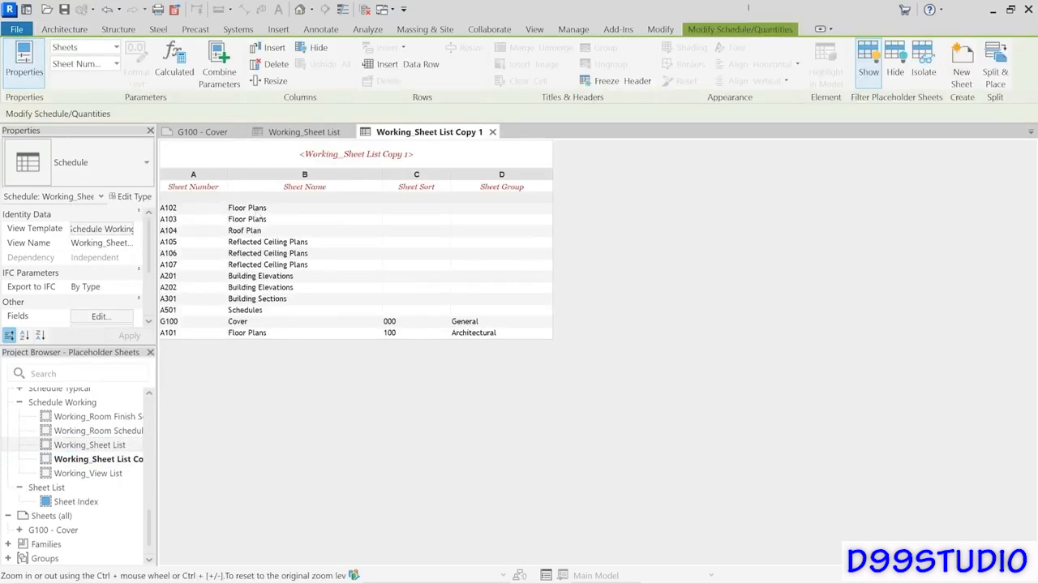
pyautogui.moveTo(197, 175); pyautogui.dragTo(258, 168)
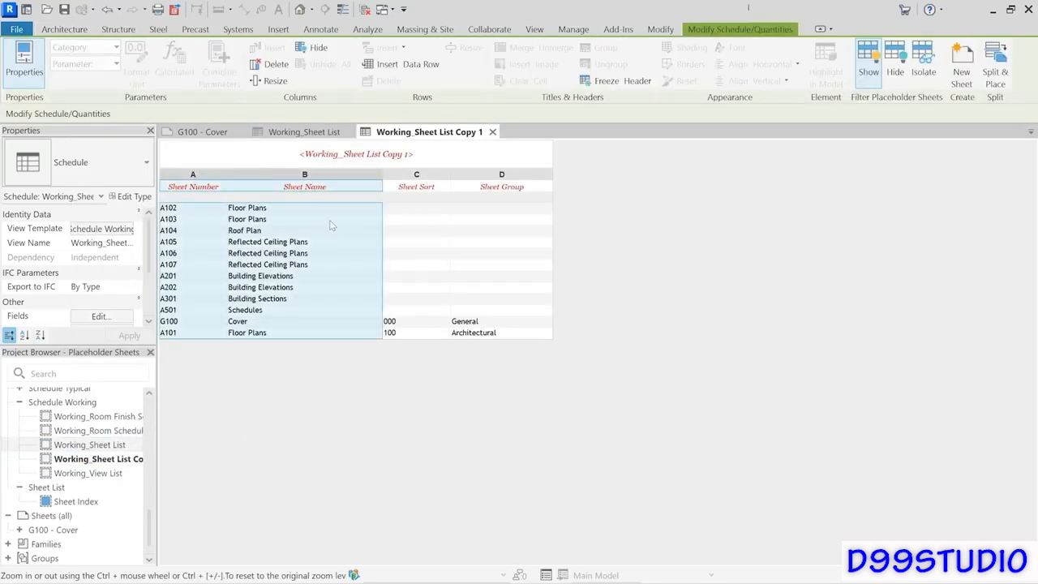
pyautogui.click(270, 64)
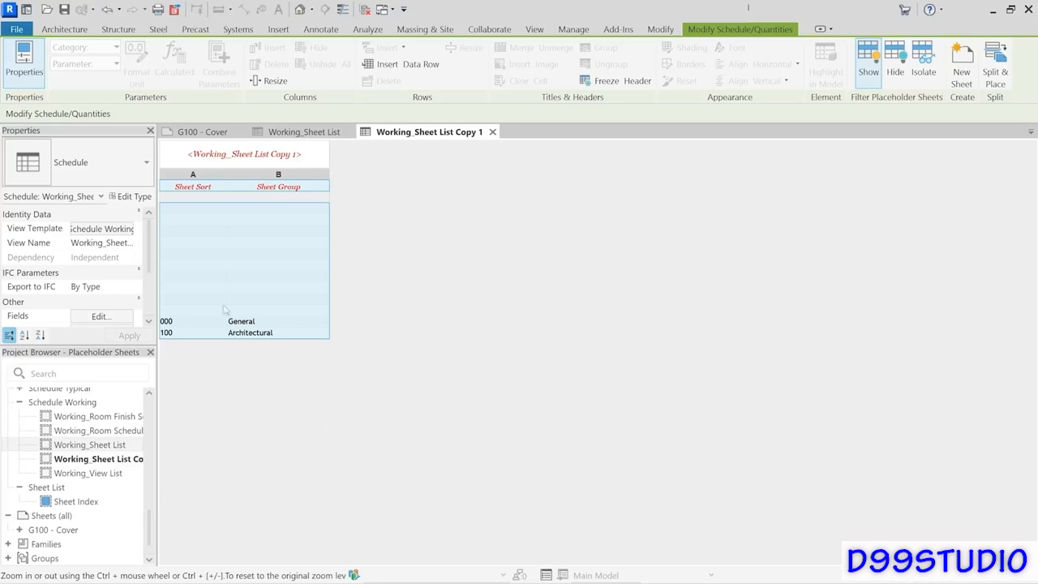
# Turn off Itemize every instance in the sorting and grouping settings of the duplicated sheet list.
pyautogui.moveTo(150, 258); pyautogui.dragTo(149, 294)
pyautogui.click(101, 286)
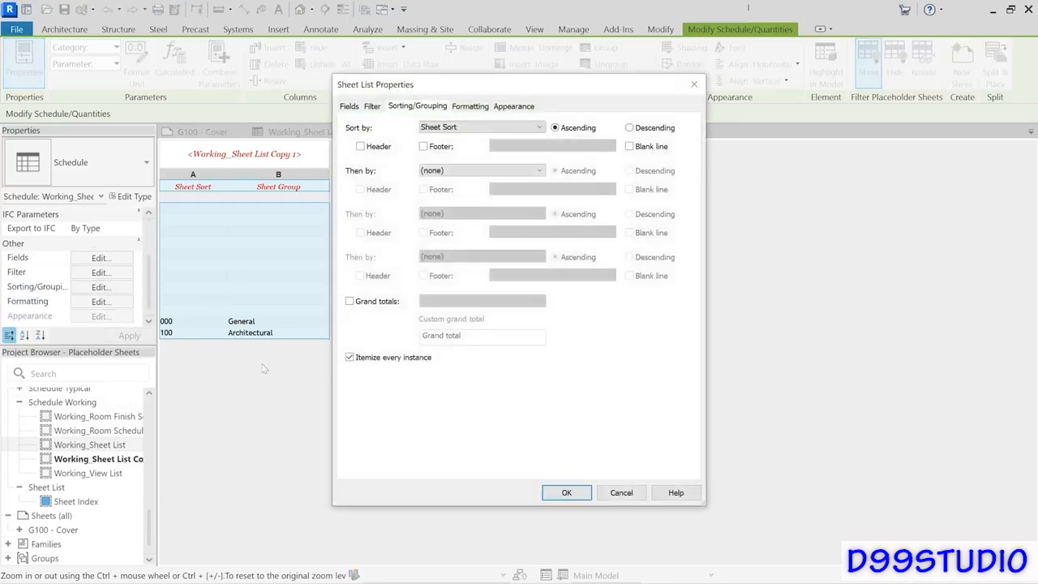
pyautogui.click(350, 357)
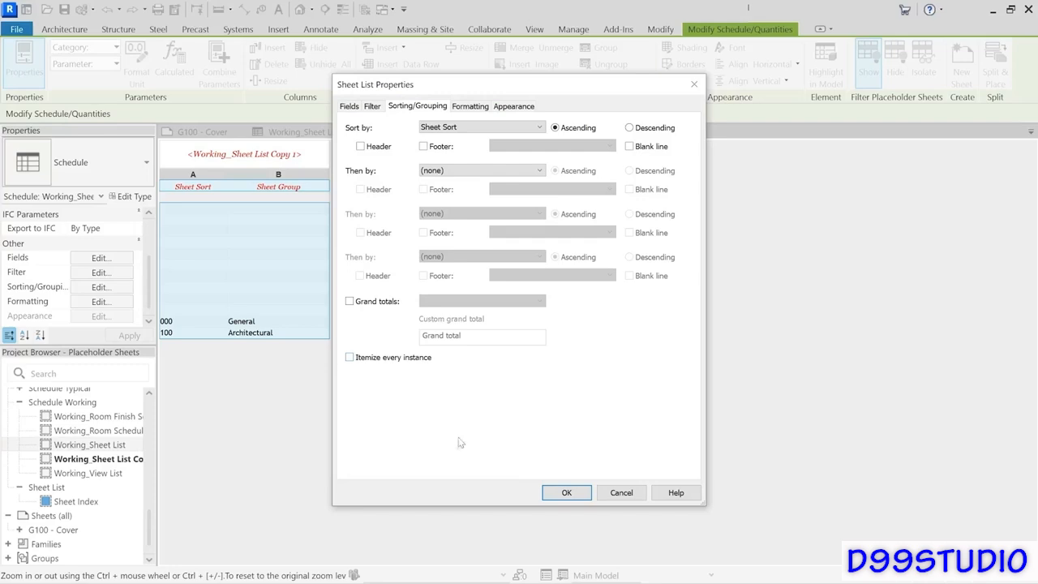
pyautogui.click(566, 493)
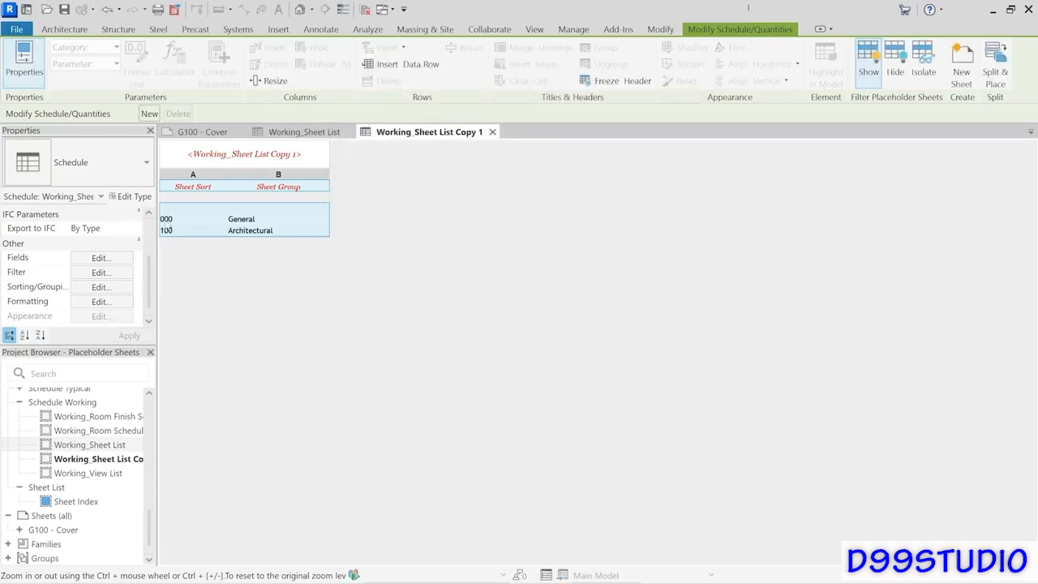
# Assign Sheet Sort 100 and Sheet Group Architectural to the combined row of unsorted placeholder sheets.
pyautogui.click(176, 219)
pyautogui.click(194, 231)
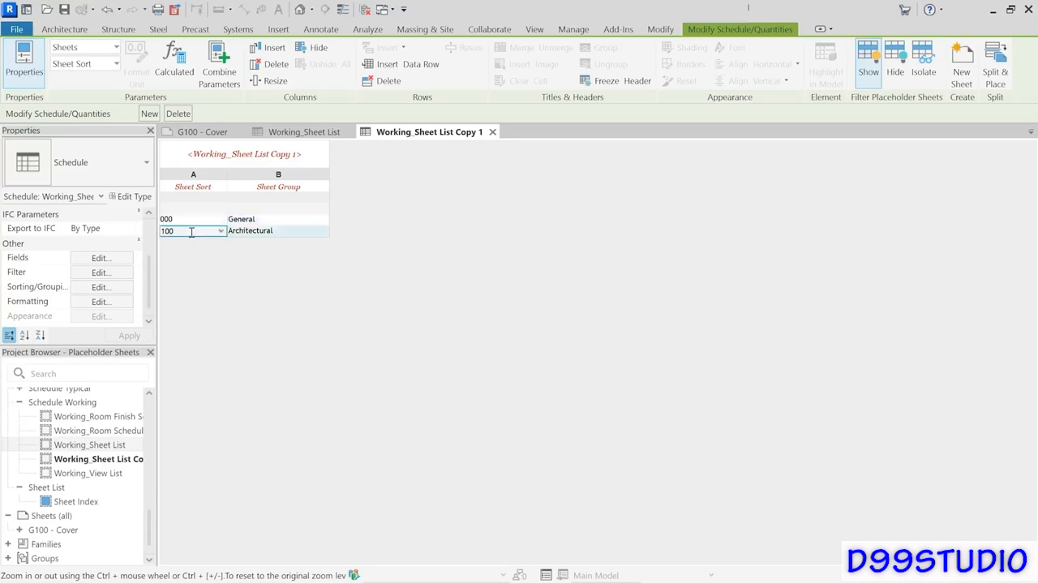
pyautogui.click(202, 209)
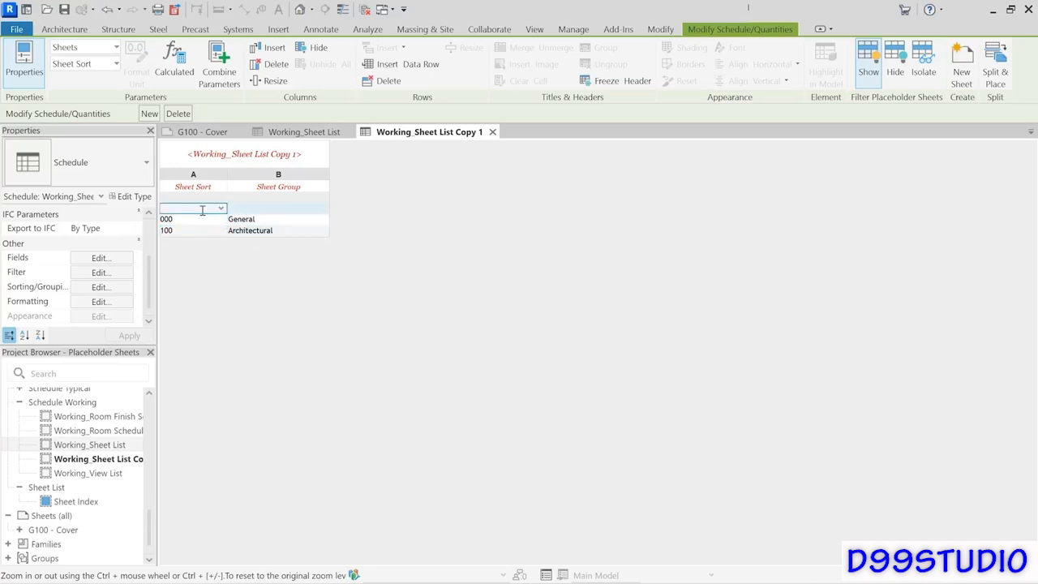
pyautogui.click(221, 208)
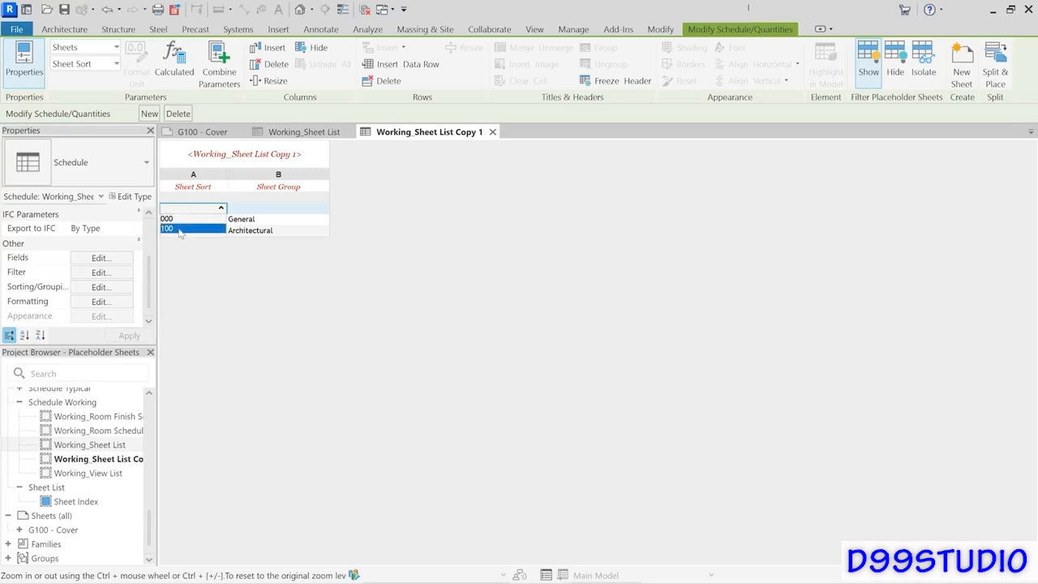
pyautogui.click(181, 228)
pyautogui.click(277, 219)
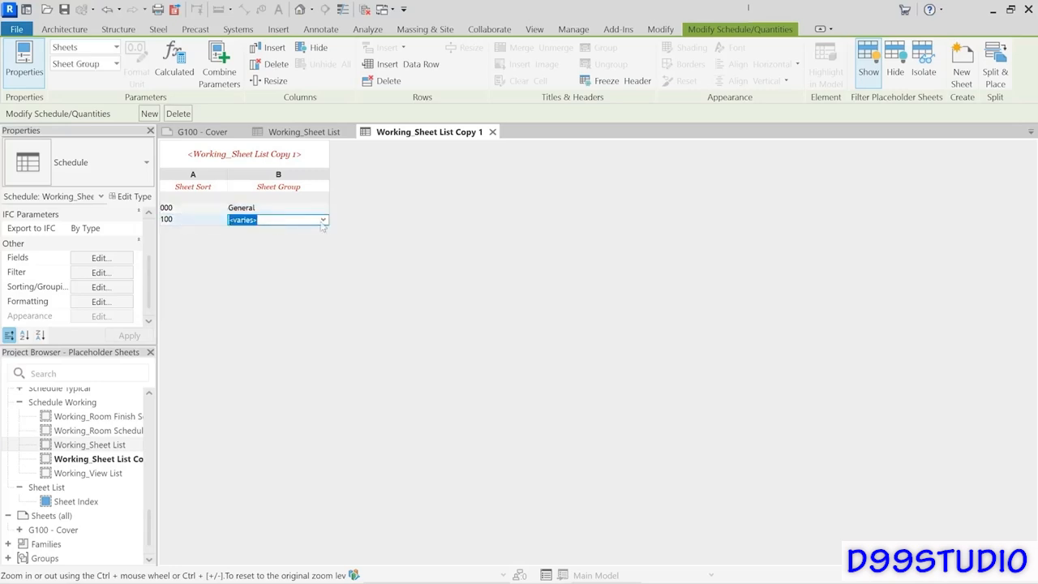
pyautogui.click(323, 220)
pyautogui.click(258, 229)
# Close the duplicated sheet list and delete Working_Sheet List Copy 1 from the project.
pyautogui.click(492, 131)
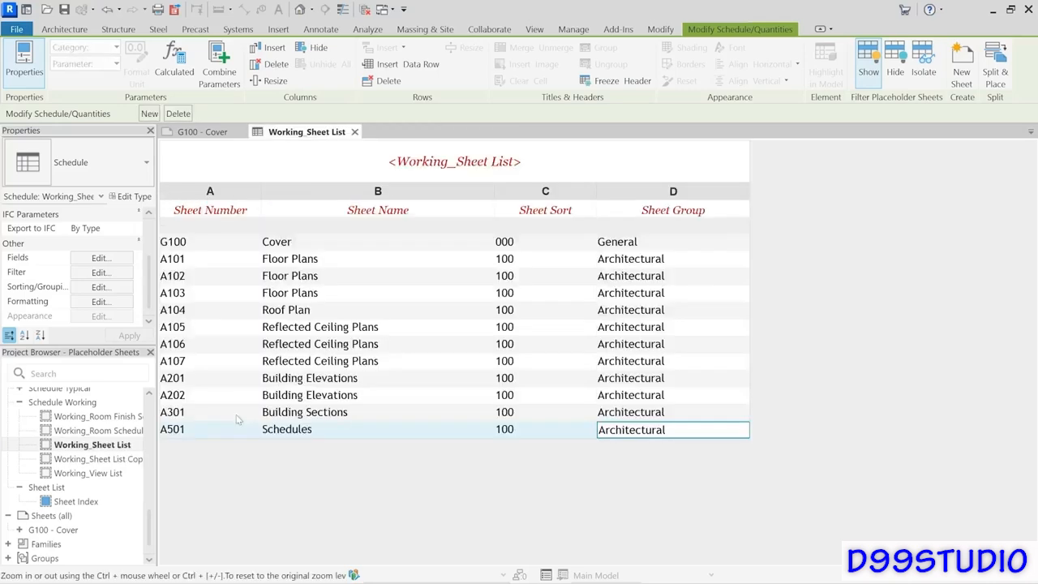
pyautogui.rightClick(105, 460)
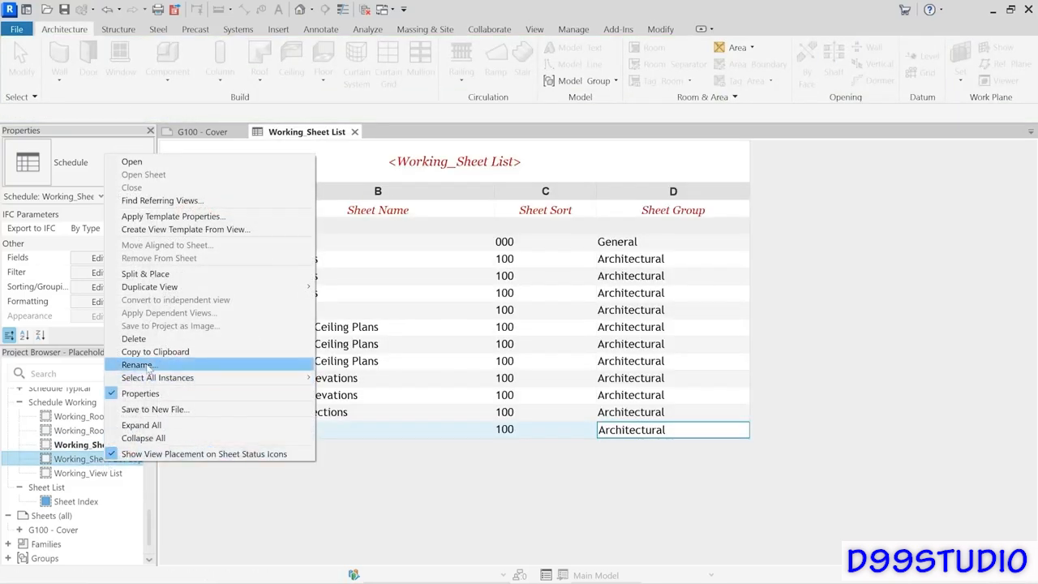
pyautogui.click(133, 338)
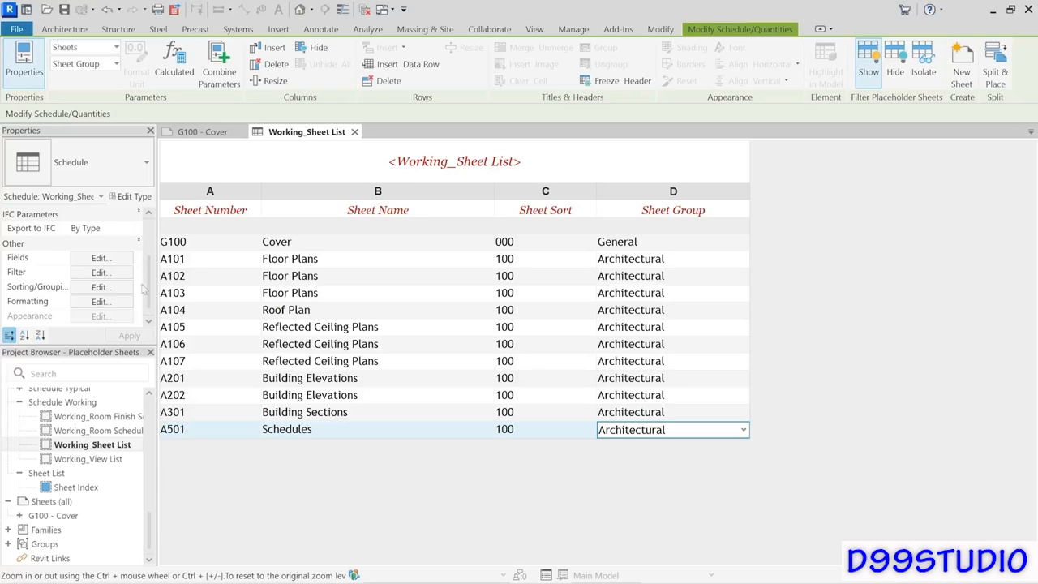
# Review the grouped sheet index on the G100 cover sheet and open the New Sheet dialog.
pyautogui.click(200, 132)
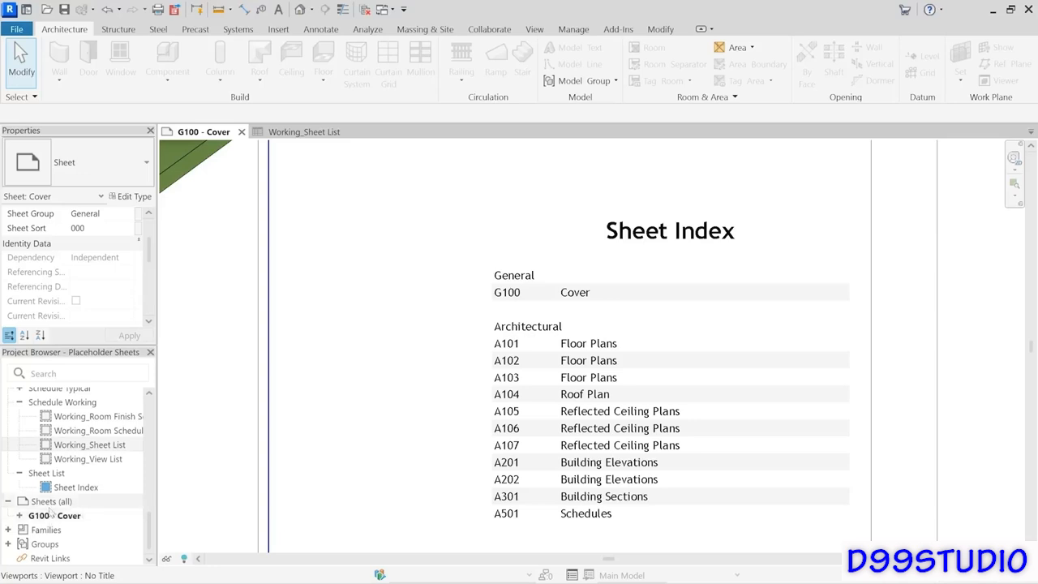
pyautogui.rightClick(52, 503)
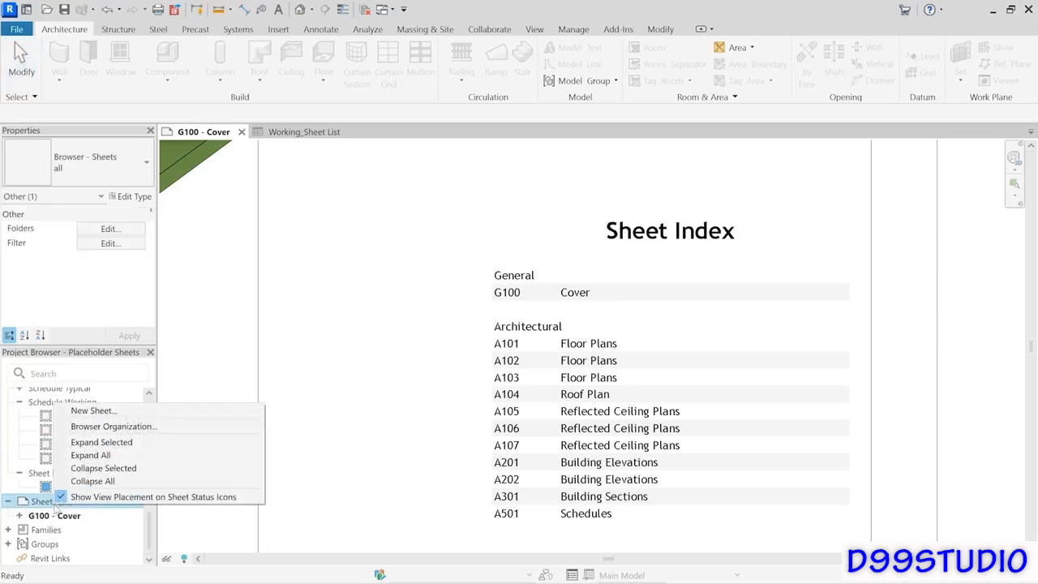
pyautogui.click(108, 411)
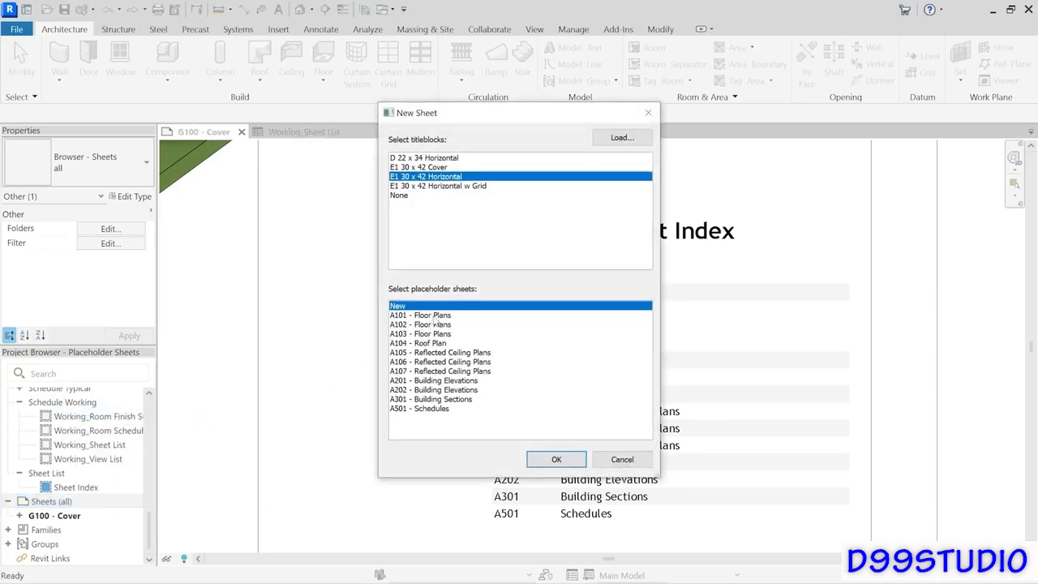
pyautogui.click(434, 317)
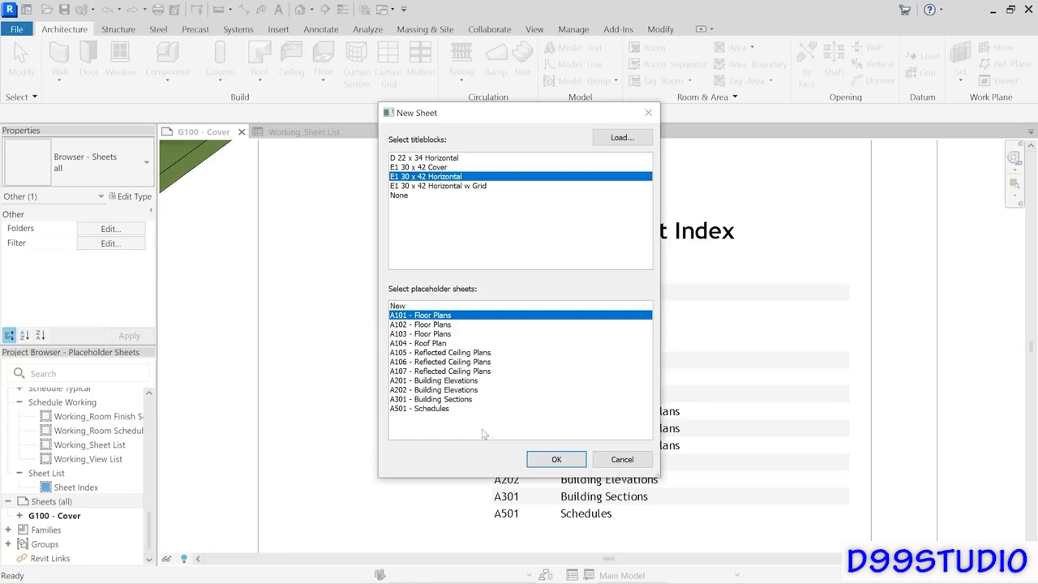
pyautogui.keyDown('ctrl'); pyautogui.click(434, 353); pyautogui.keyUp('ctrl')
pyautogui.keyDown('ctrl'); pyautogui.click(432, 380); pyautogui.keyUp('ctrl')
pyautogui.keyDown('ctrl'); pyautogui.click(430, 399); pyautogui.keyUp('ctrl')
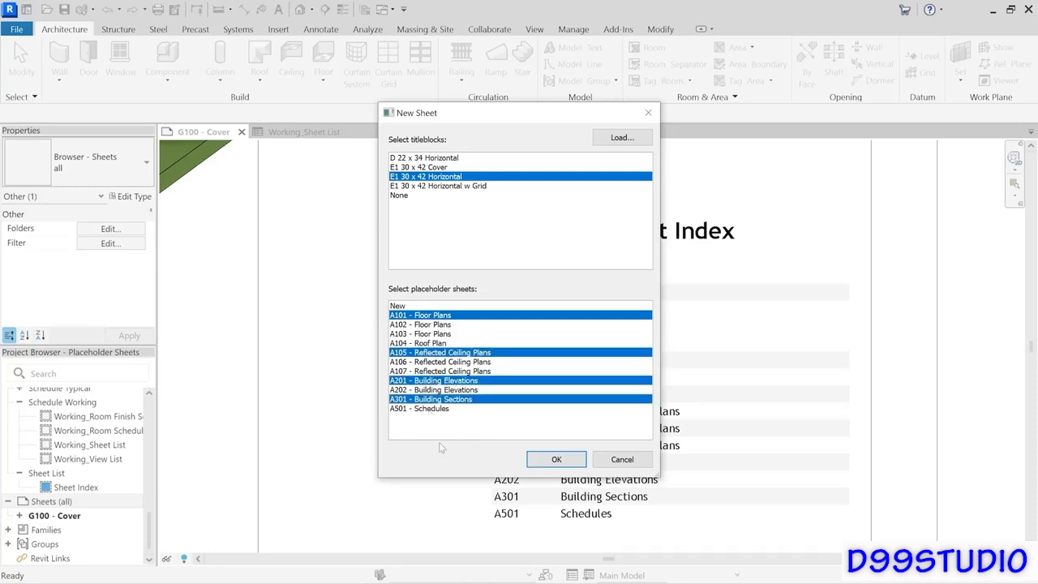
pyautogui.click(437, 333)
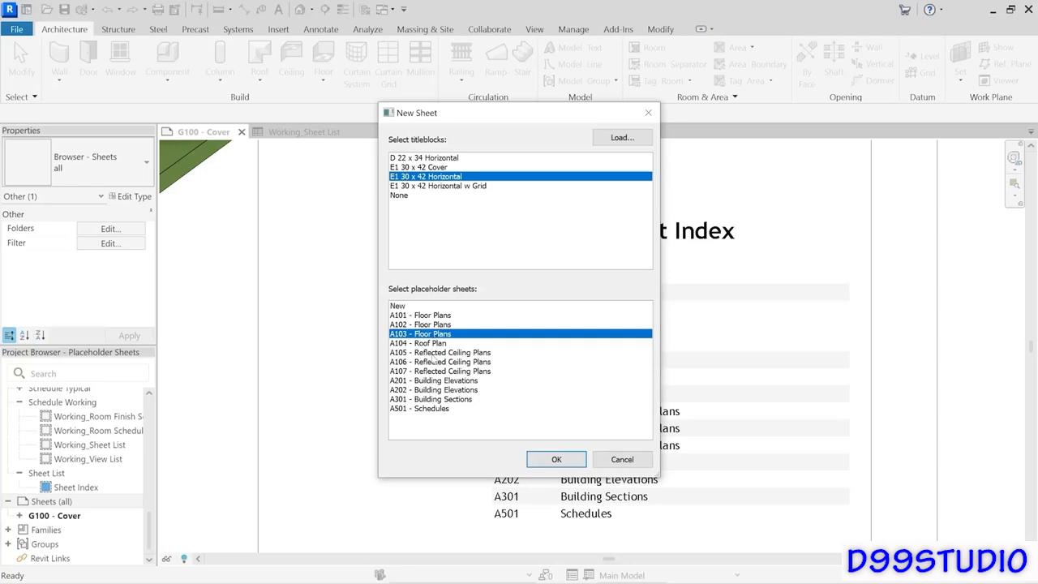
pyautogui.keyDown('shift'); pyautogui.click(437, 353); pyautogui.keyUp('shift')
# Create sheets from all placeholders A101 through A501 using the E1 30 x 42 Horizontal titleblock, and check them in the project's sheet list.
pyautogui.click(430, 316)
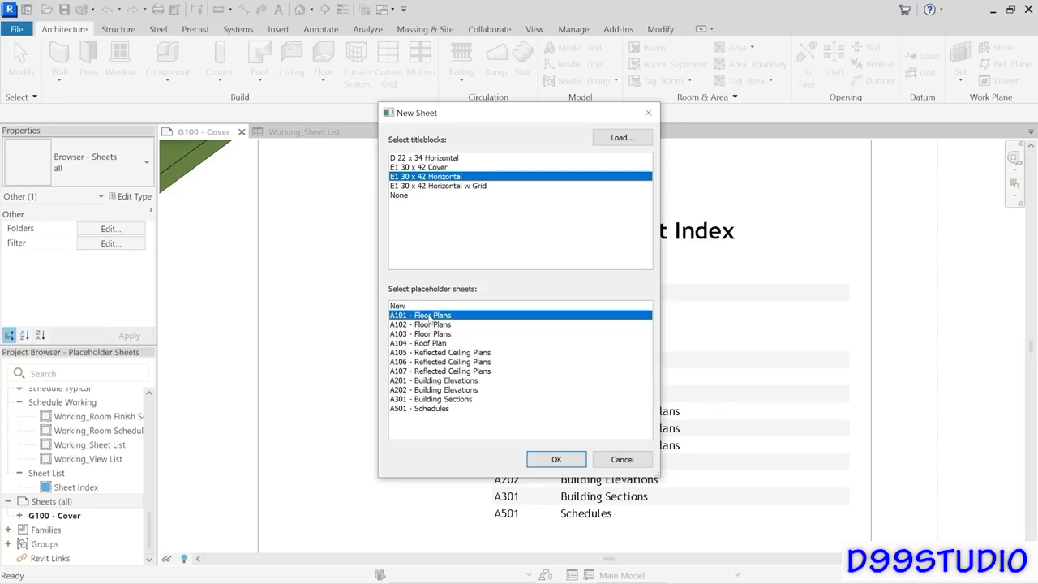
pyautogui.keyDown('shift'); pyautogui.click(430, 353); pyautogui.keyUp('shift')
pyautogui.keyDown('shift'); pyautogui.moveTo(428, 361); pyautogui.dragTo(429, 410); pyautogui.keyUp('shift')
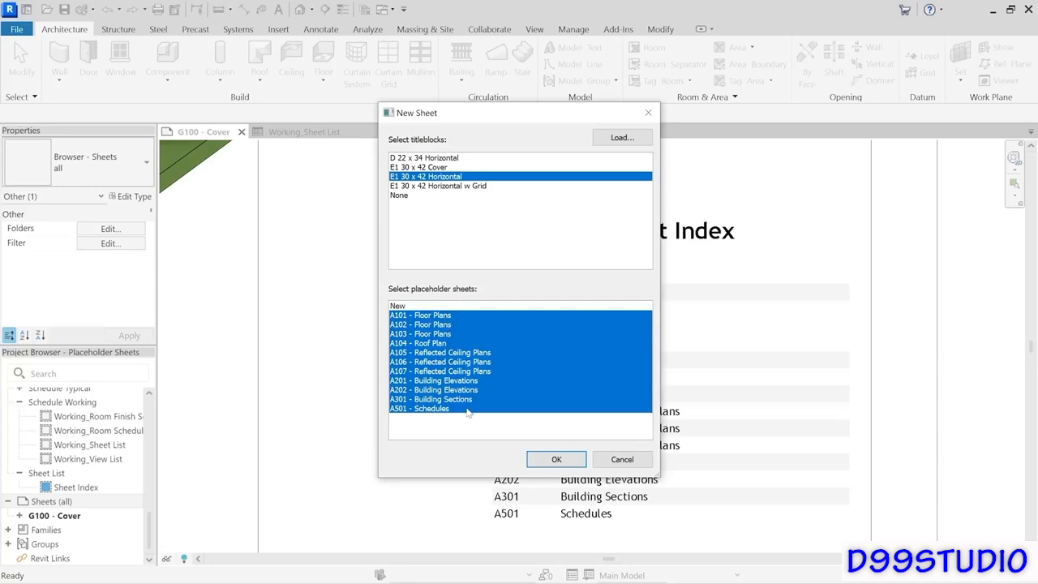
pyautogui.click(556, 458)
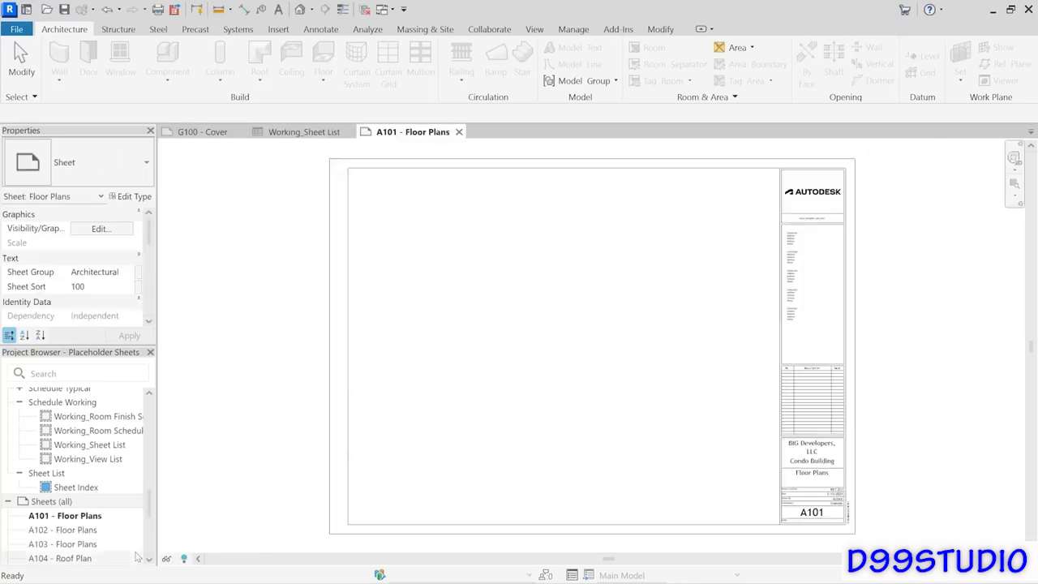
pyautogui.scroll(-3, 121, 519)
pyautogui.scroll(2, 103, 484)
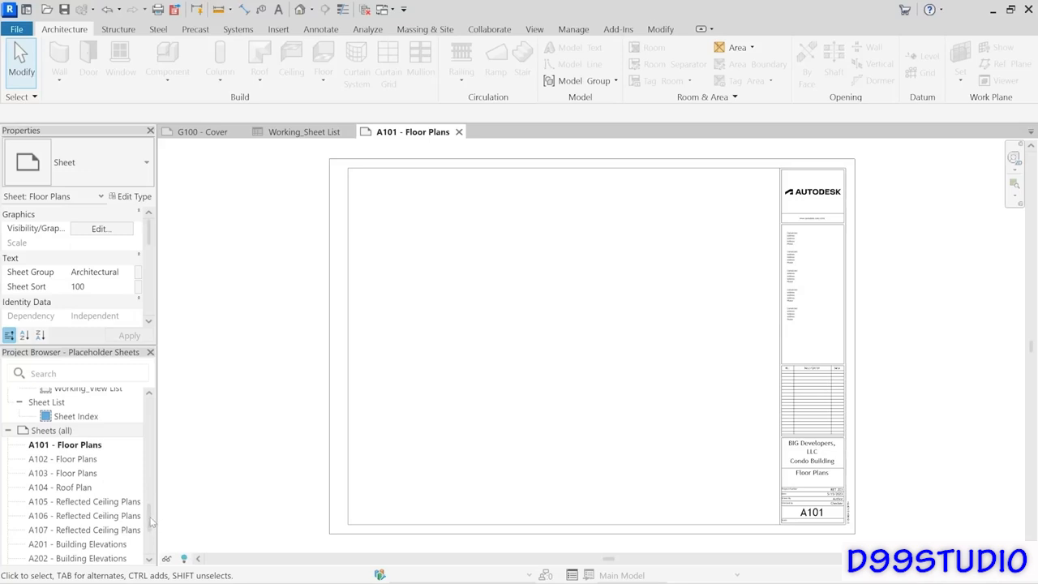
# Place the L1 - Architectural floor plan view in the middle of sheet A101 - Floor Plans.
pyautogui.moveTo(148, 520); pyautogui.dragTo(167, 411)
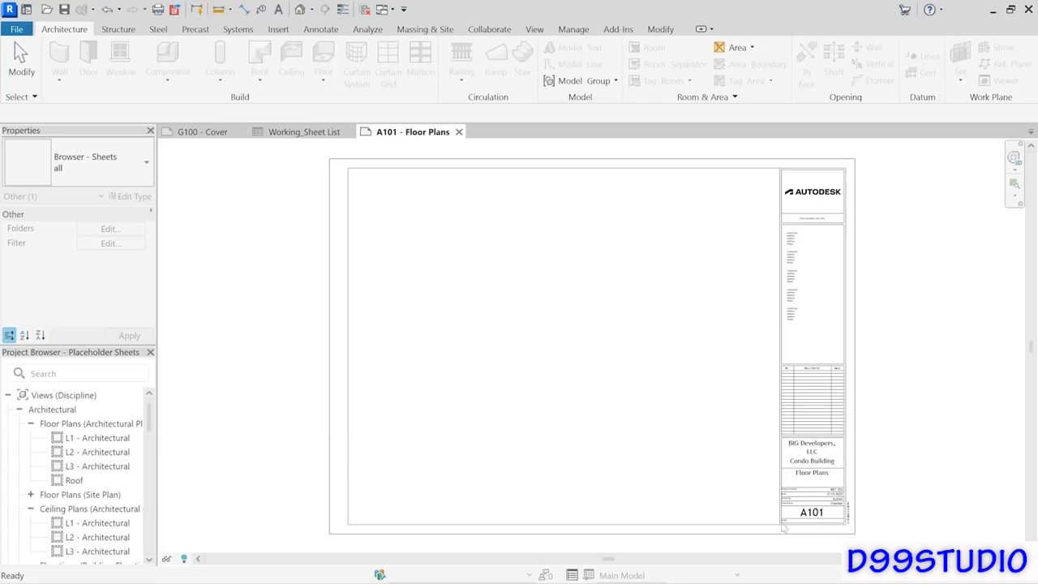
pyautogui.click(121, 442)
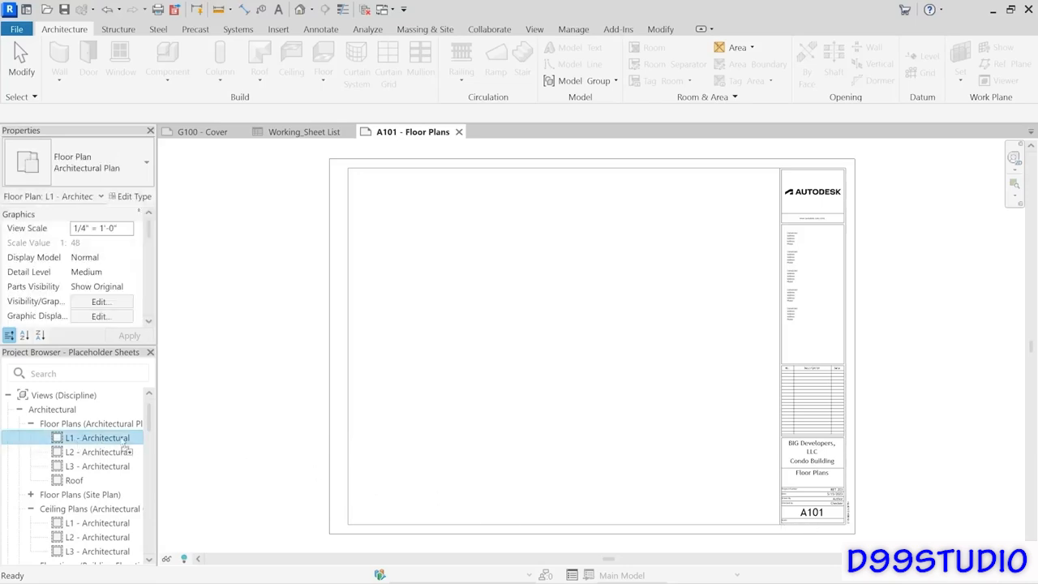
pyautogui.moveTo(126, 445); pyautogui.dragTo(516, 382)
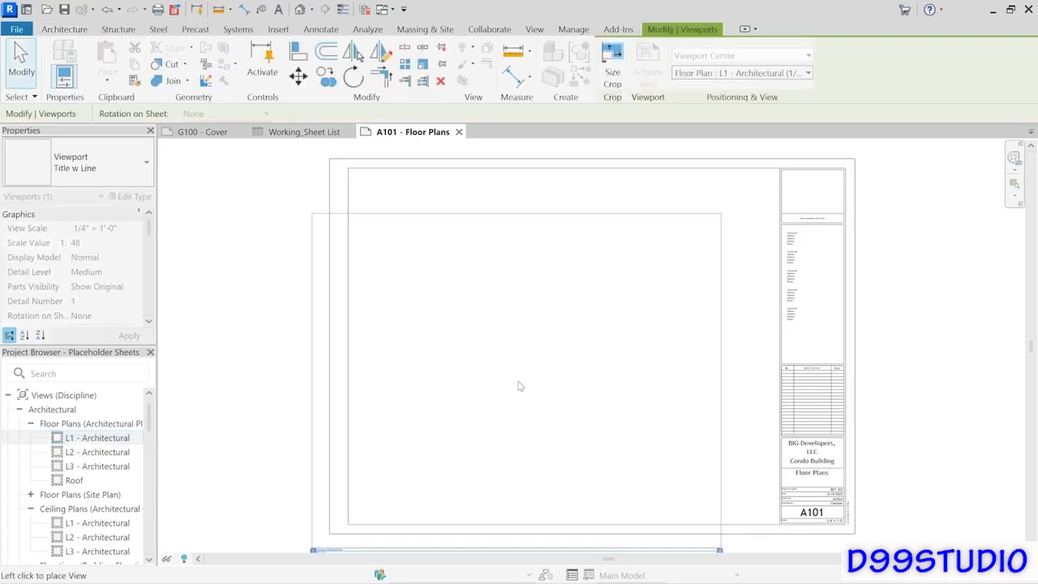
pyautogui.click(565, 348)
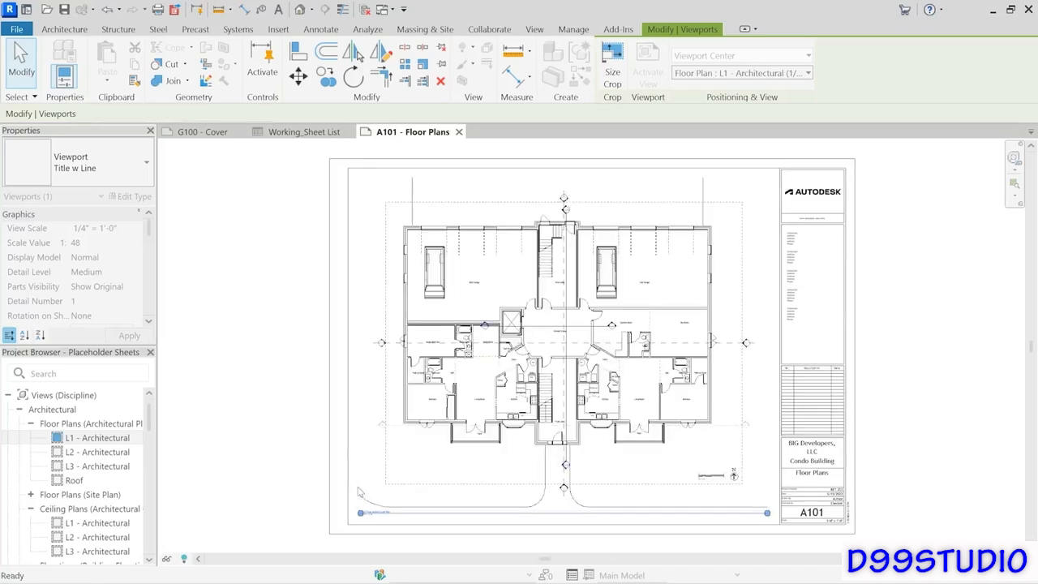
pyautogui.click(248, 491)
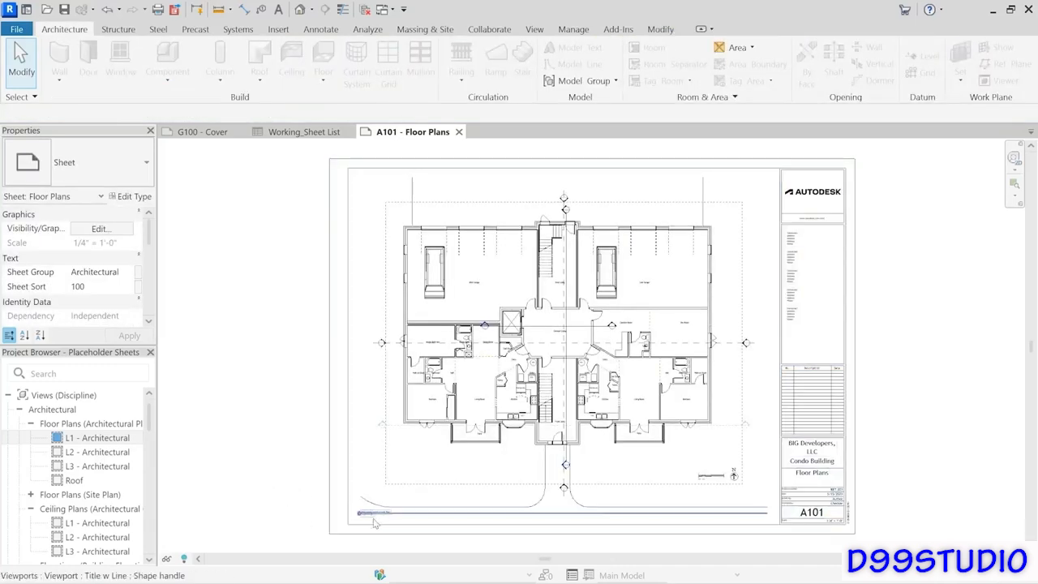
# Compare the viewport title on sheet A101 with the Title on Sheet property of the L1 - Architectural view.
pyautogui.scroll(8, 353, 526)
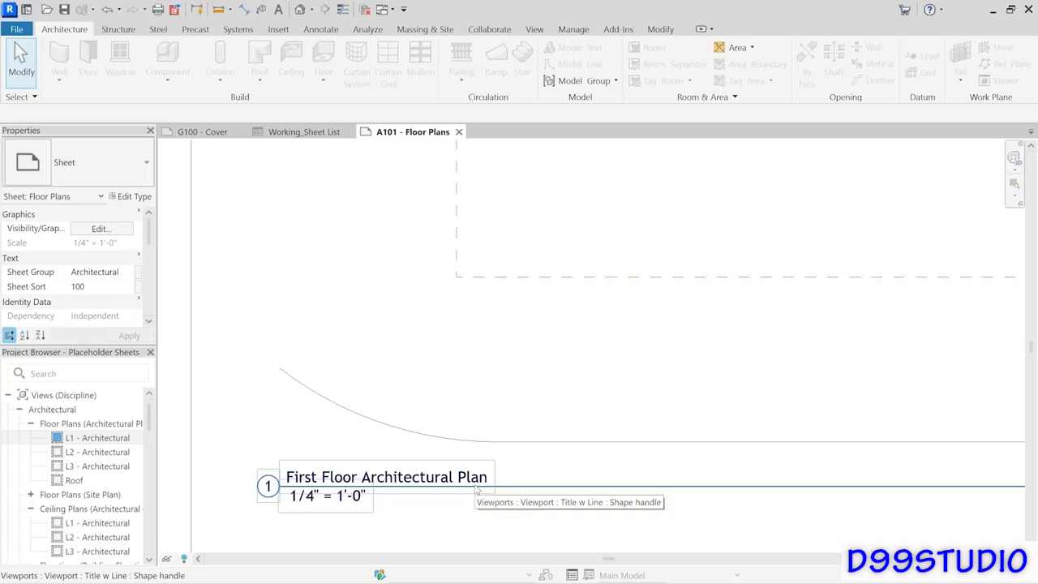
pyautogui.scroll(-2, 476, 489)
pyautogui.scroll(-1, 477, 489)
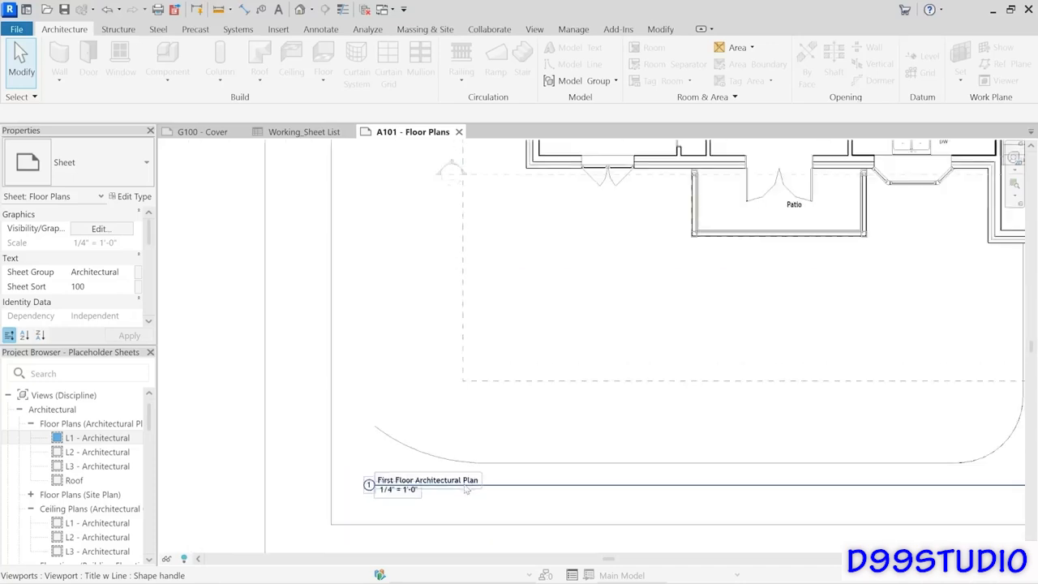
pyautogui.click(96, 440)
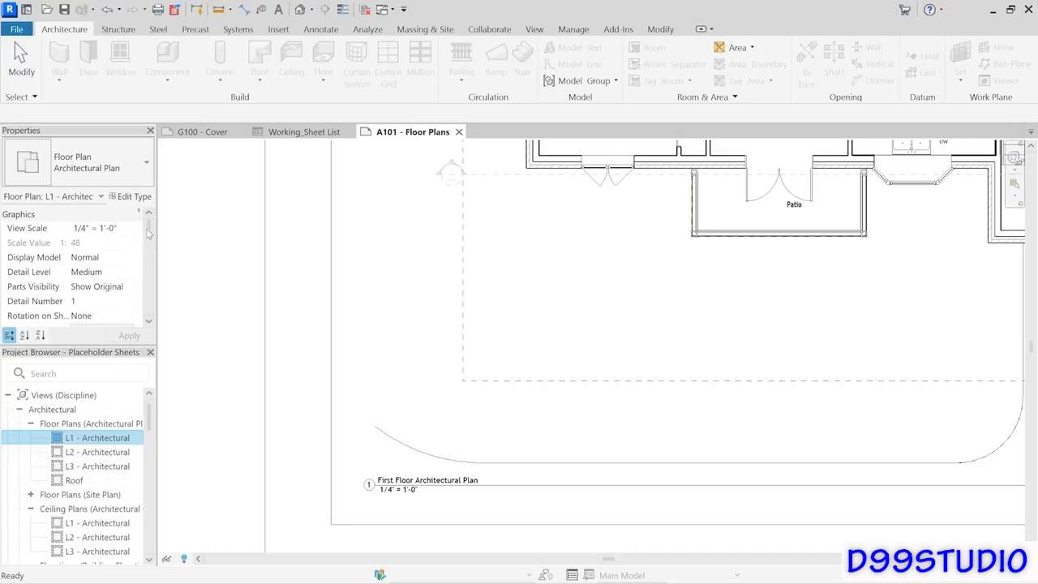
pyautogui.moveTo(150, 229); pyautogui.dragTo(149, 301)
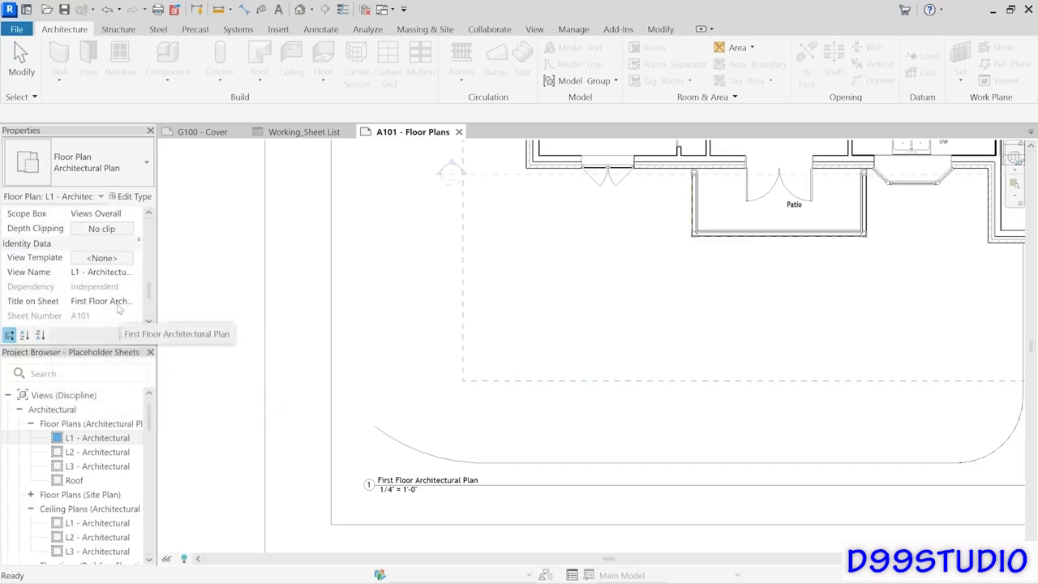
pyautogui.click(232, 419)
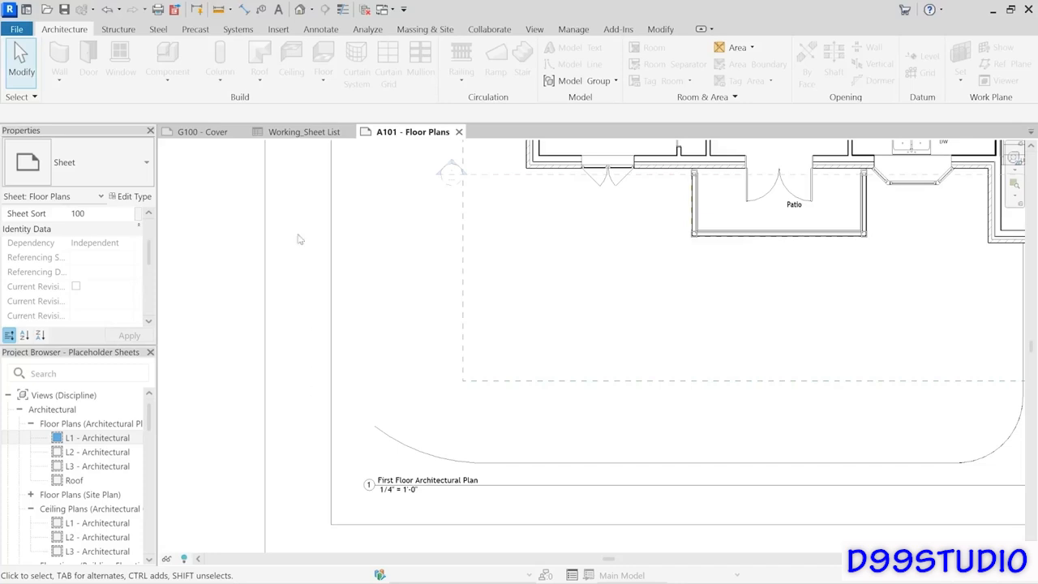
# Open the Working_View List schedule and widen its Title on Sheet column.
pyautogui.click(301, 133)
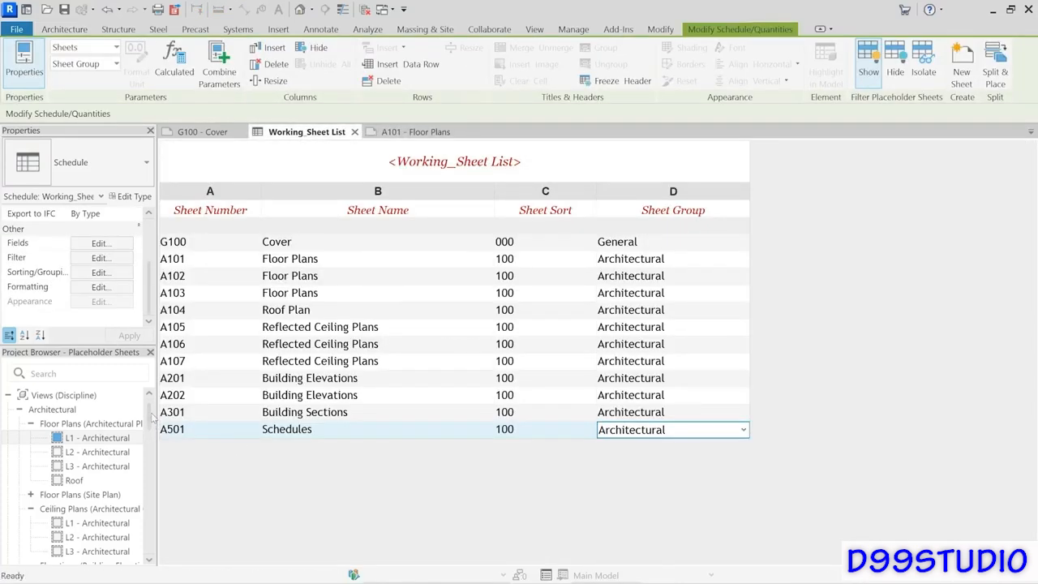
pyautogui.moveTo(151, 417); pyautogui.dragTo(158, 496)
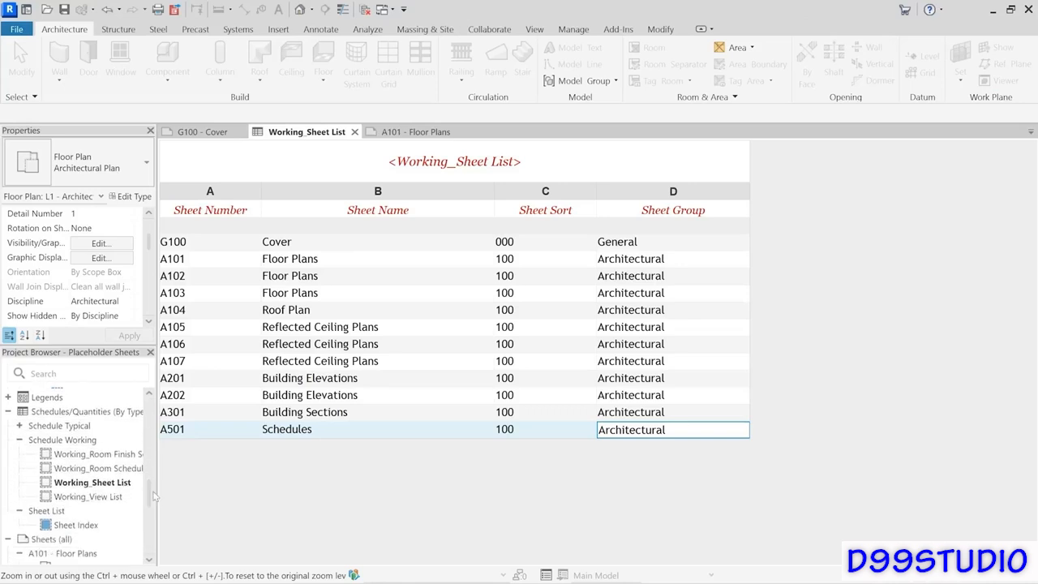
pyautogui.click(83, 497)
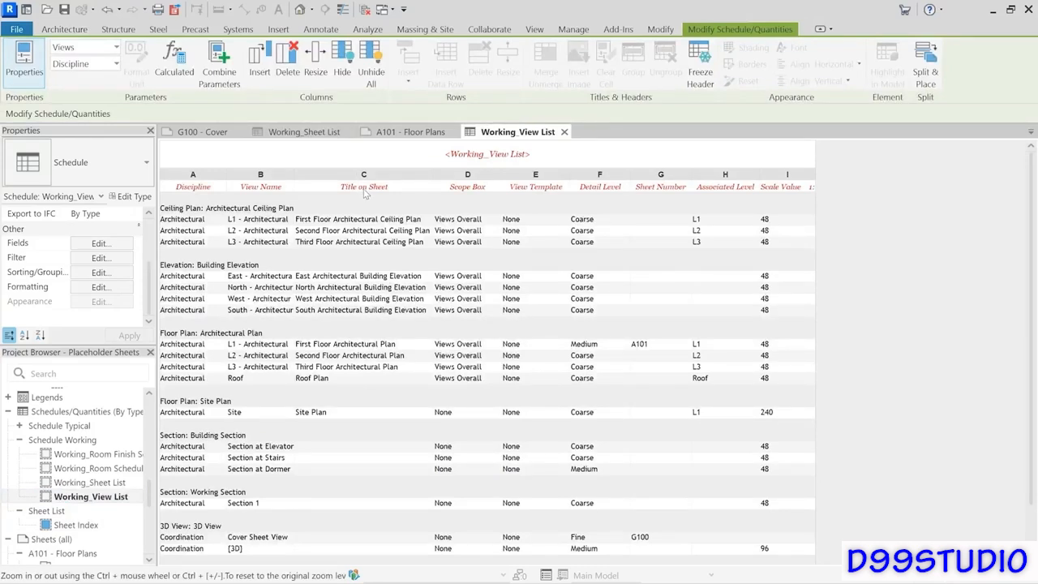
pyautogui.moveTo(434, 180); pyautogui.dragTo(452, 176)
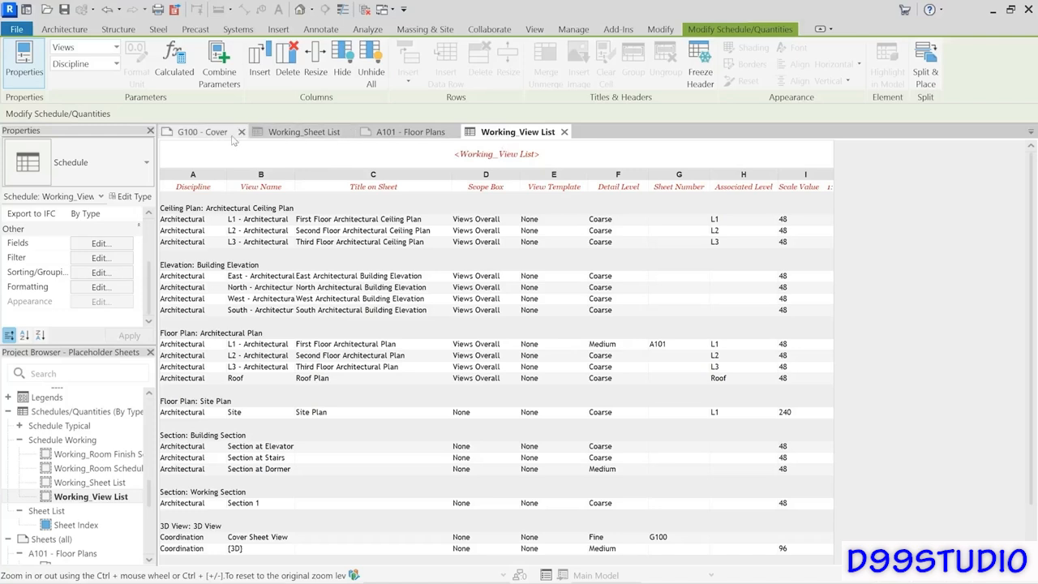
# Place the East - Architectural elevation on sheet A201 - Building Elevations and inspect its viewport title.
pyautogui.moveTo(149, 488); pyautogui.dragTo(148, 529)
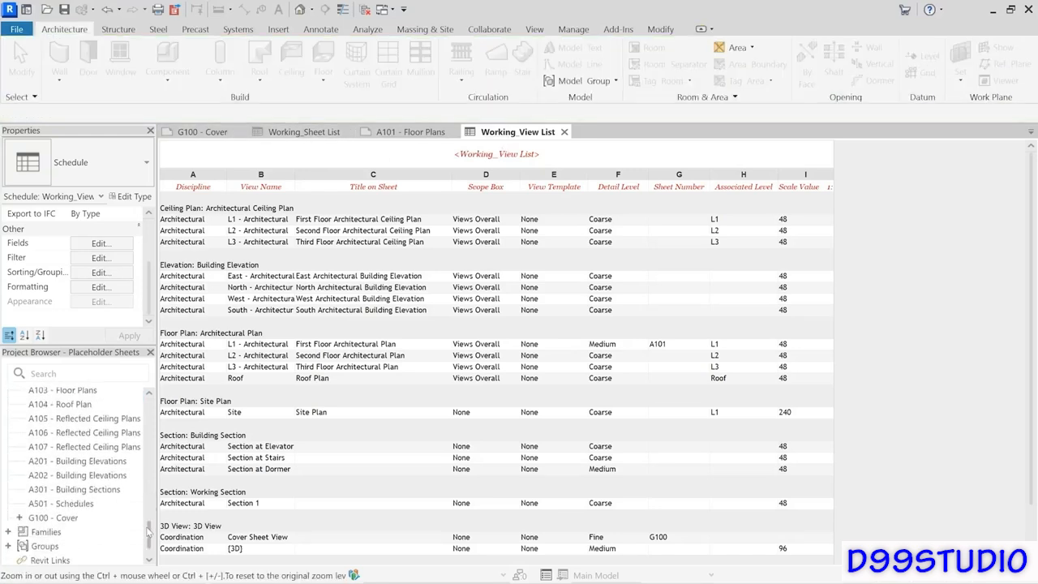
pyautogui.scroll(1, 148, 529)
pyautogui.doubleClick(81, 485)
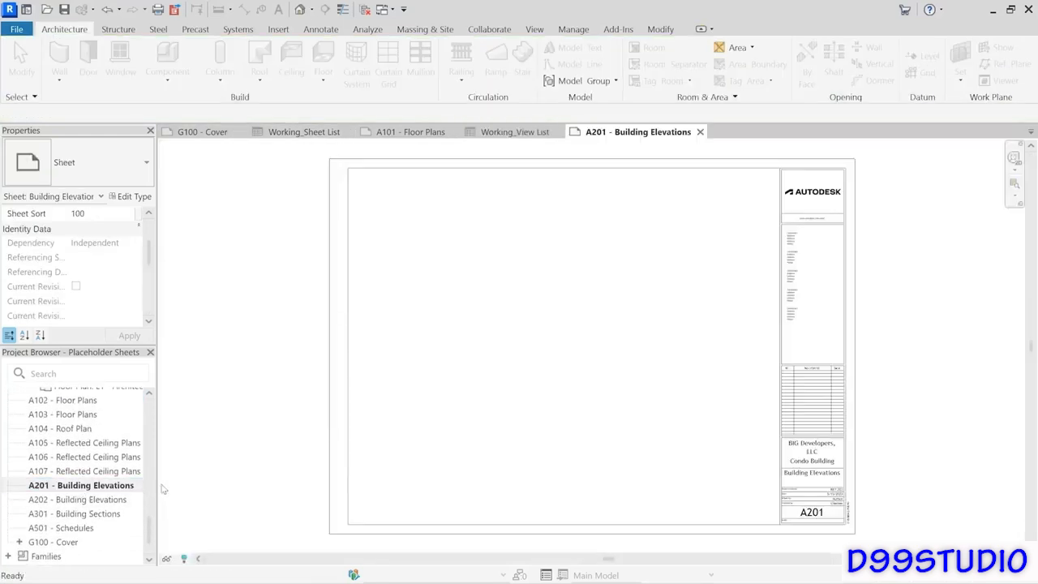
pyautogui.moveTo(153, 529); pyautogui.dragTo(475, 401)
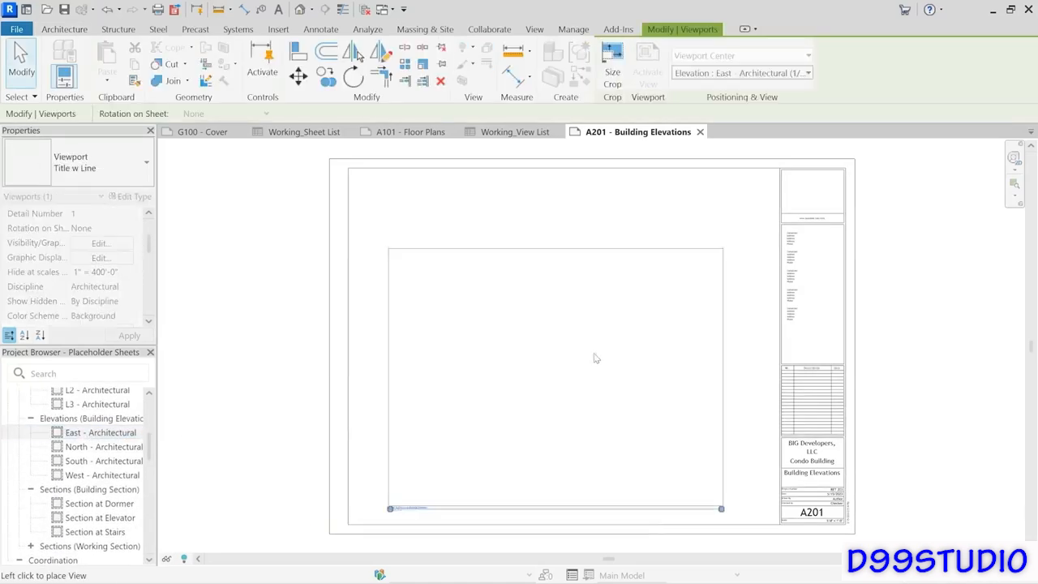
pyautogui.click(530, 312)
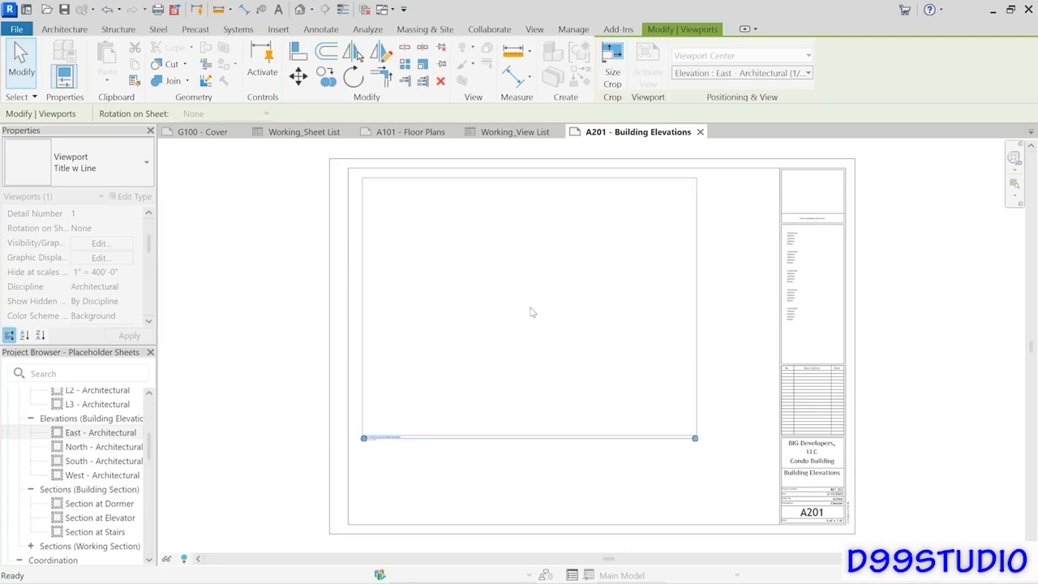
pyautogui.click(300, 469)
pyautogui.scroll(6, 386, 448)
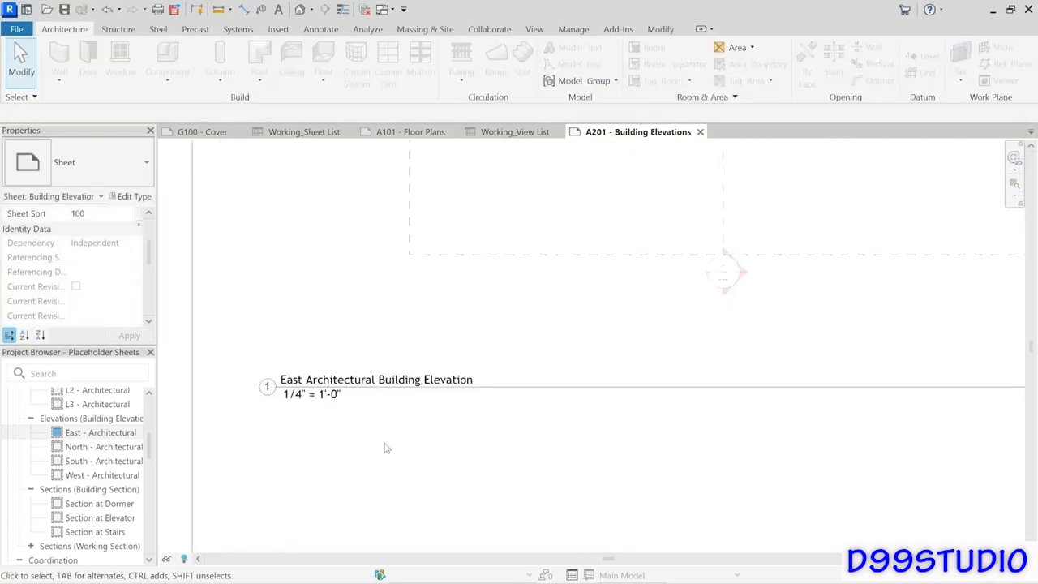
pyautogui.scroll(-6, 413, 419)
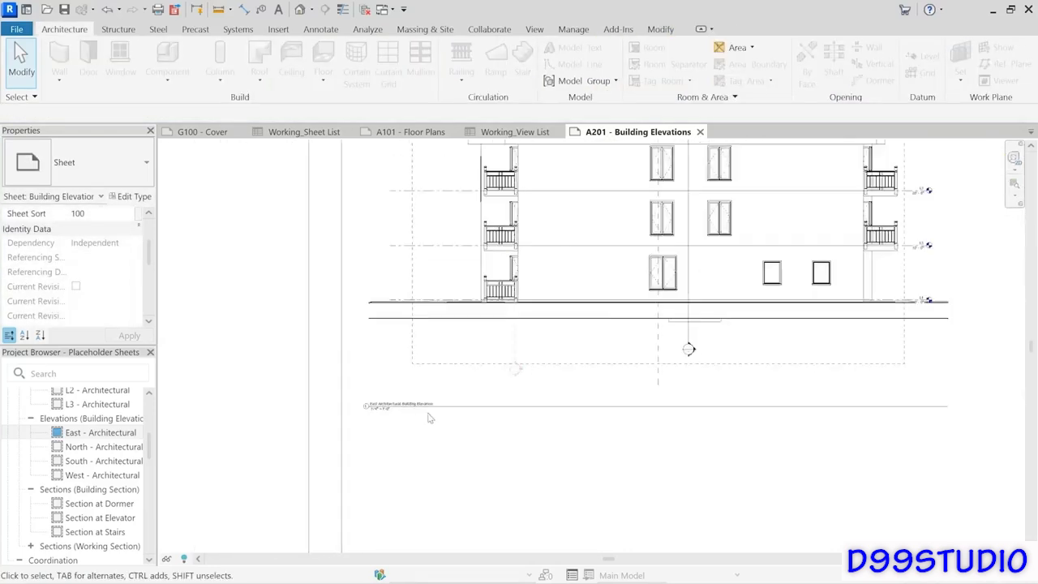
pyautogui.moveTo(469, 408); pyautogui.dragTo(415, 444, button='middle')
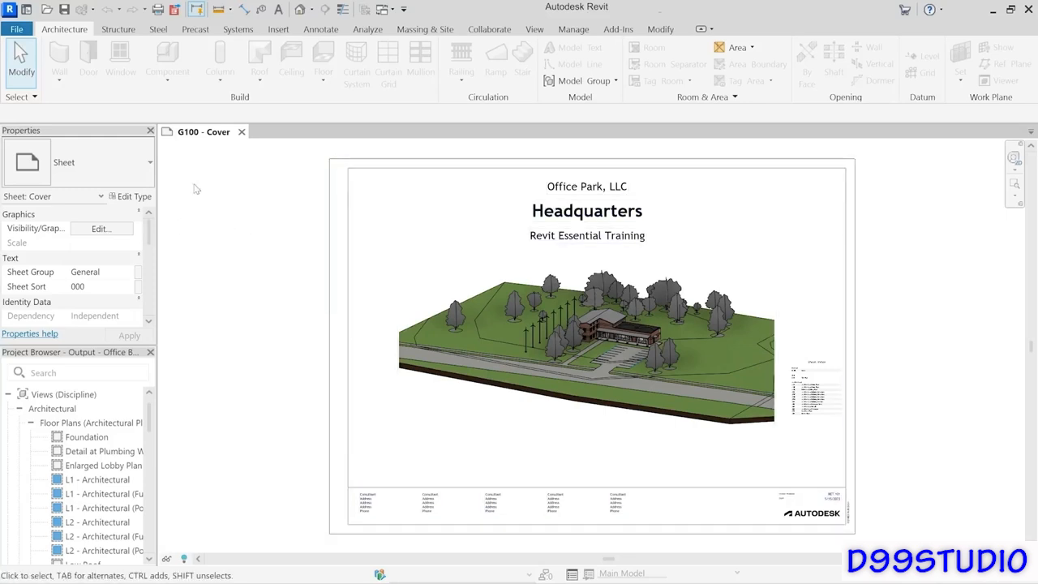
# Review the export formats for the office building project and open the DWG export dialog.
pyautogui.click(15, 30)
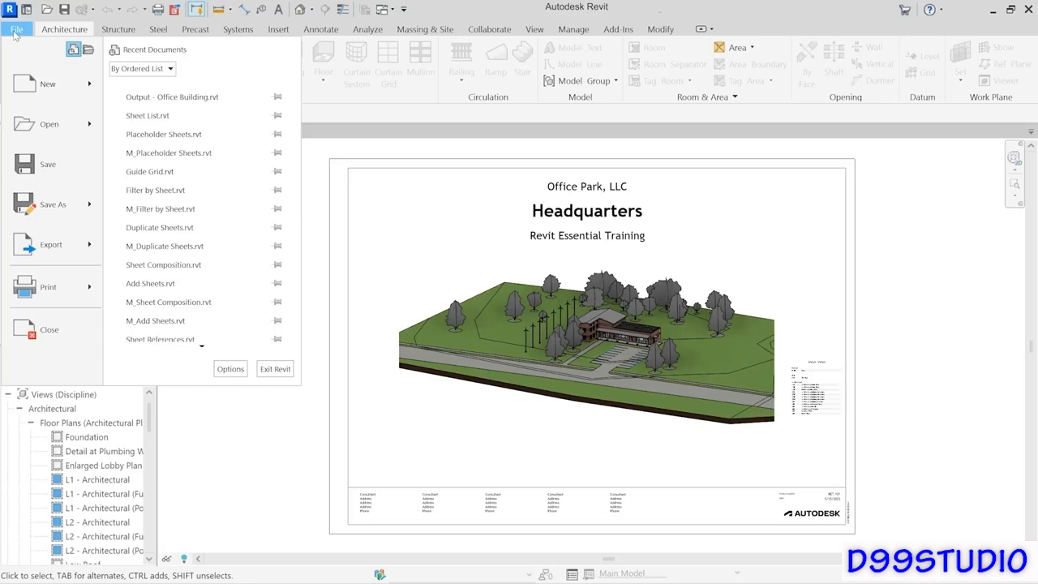
pyautogui.moveTo(34, 250)
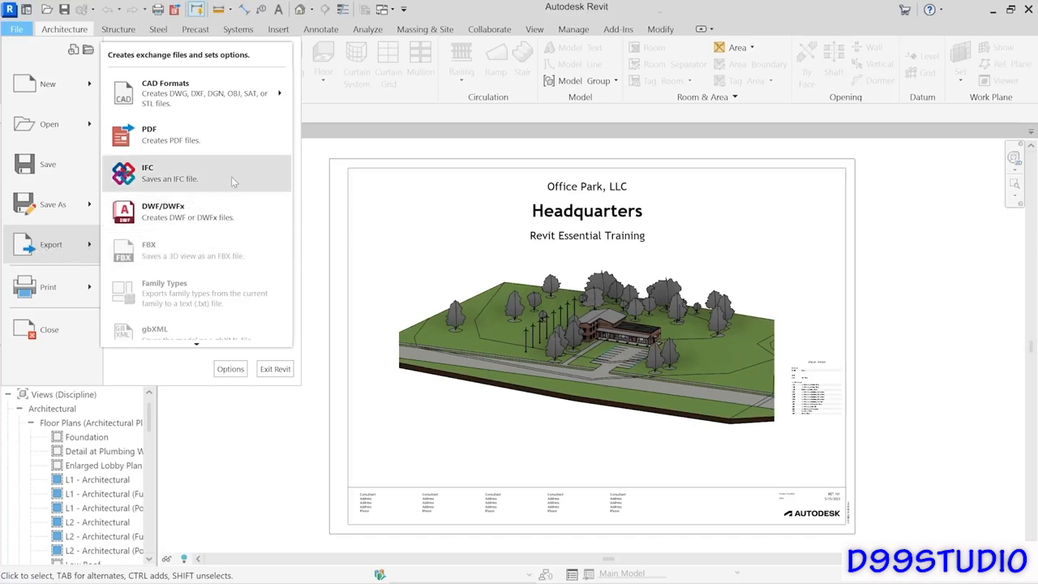
pyautogui.moveTo(186, 109)
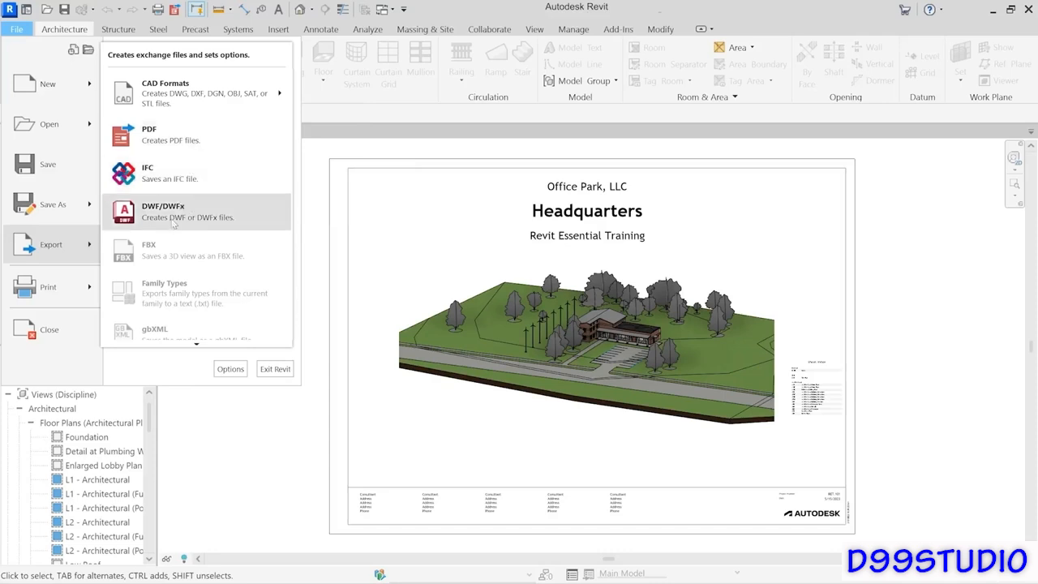
pyautogui.scroll(-1, 175, 170)
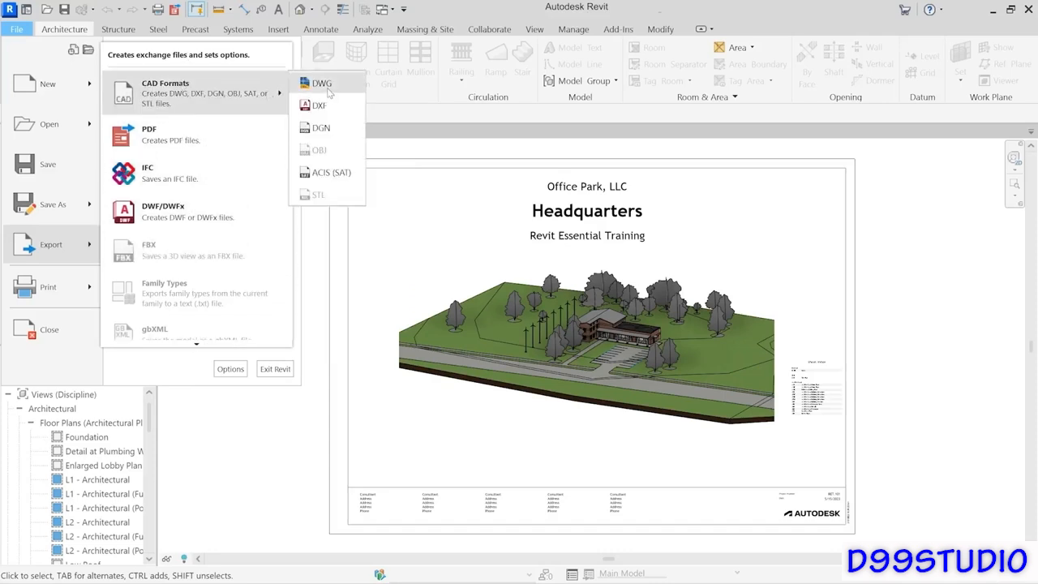
pyautogui.click(324, 84)
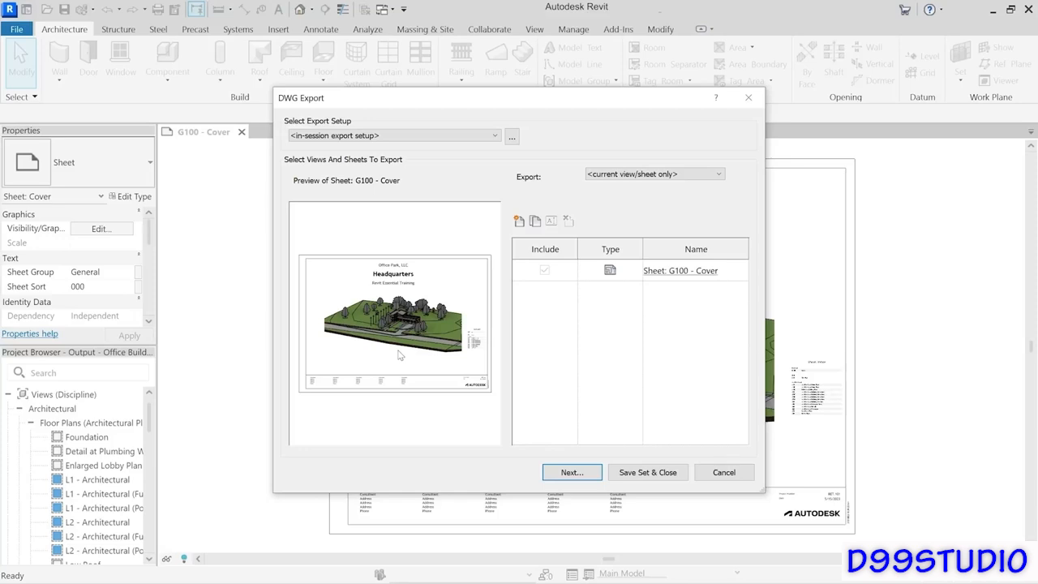
# Set the DWG export to the in-session view/sheet set and list all views and sheets in the model.
pyautogui.click(688, 176)
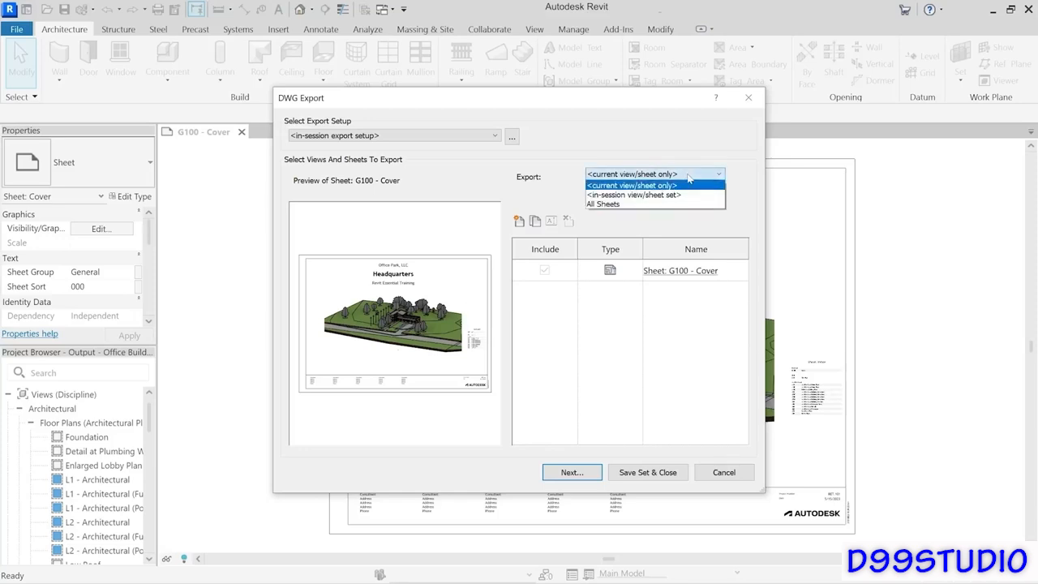
pyautogui.click(630, 195)
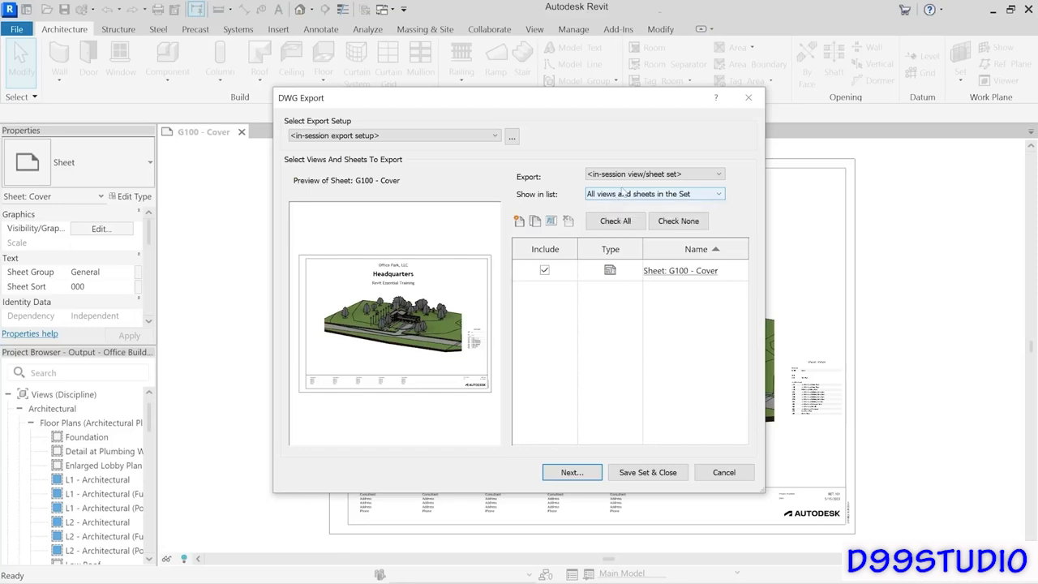
pyautogui.click(714, 197)
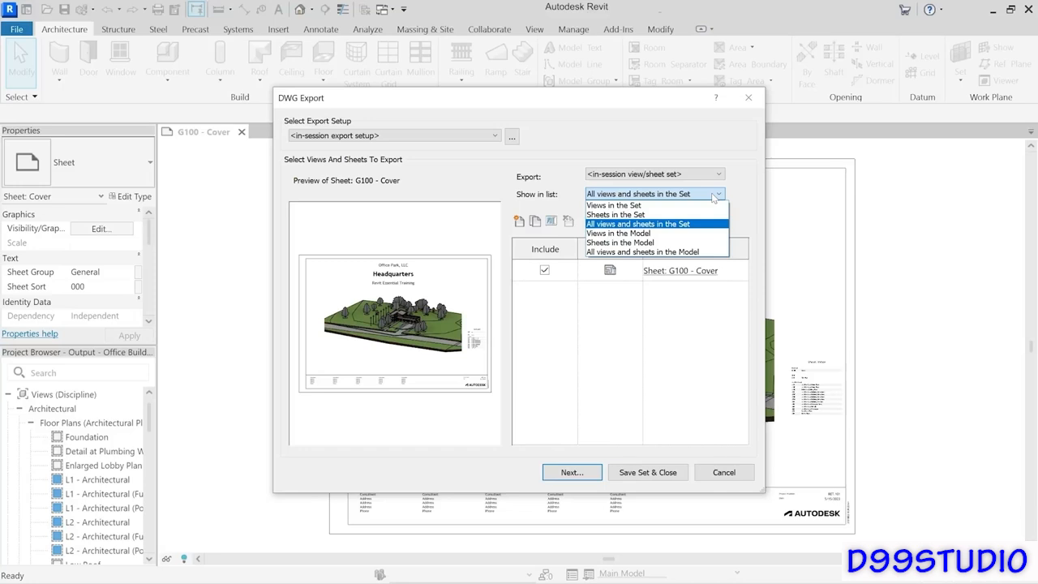
pyautogui.click(597, 252)
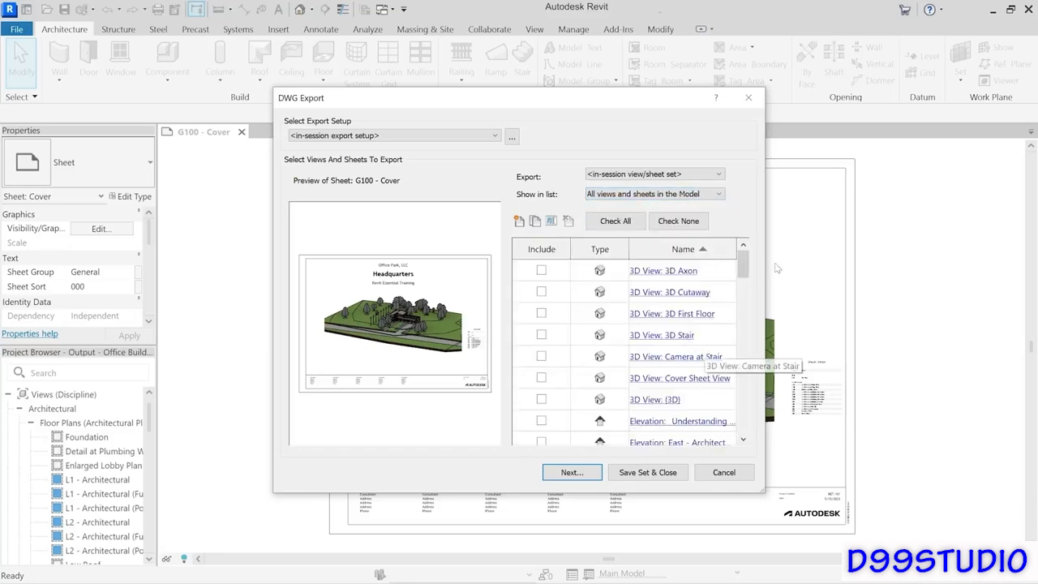
pyautogui.moveTo(749, 271)
pyautogui.mouseDown()
pyautogui.moveTo(738, 432)
pyautogui.moveTo(746, 261)
pyautogui.mouseUp()
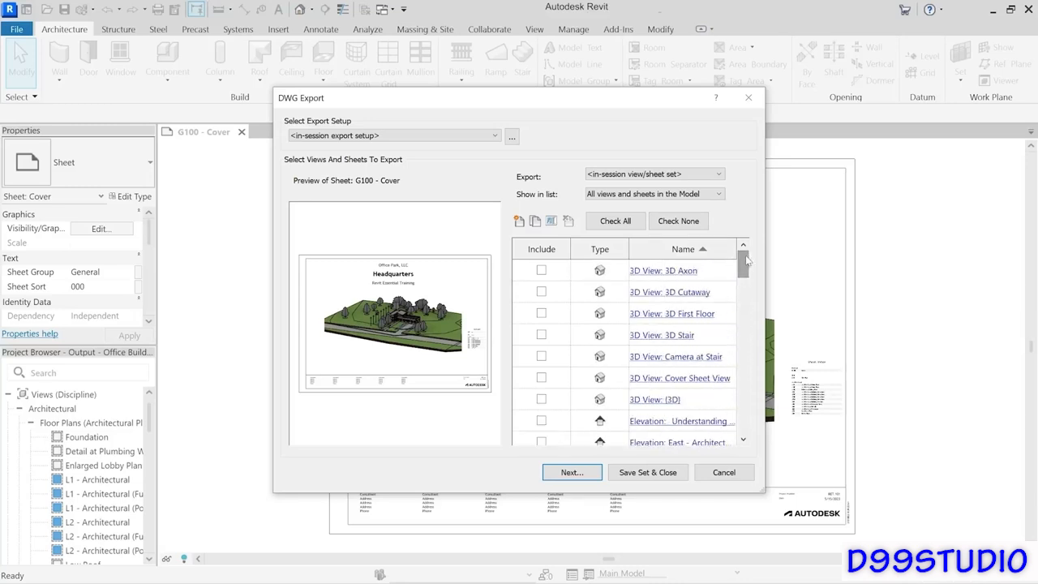
# Clear all checked items and include only the 3D Stair view and sheets A101 and A203 in the DWG export.
pyautogui.click(680, 223)
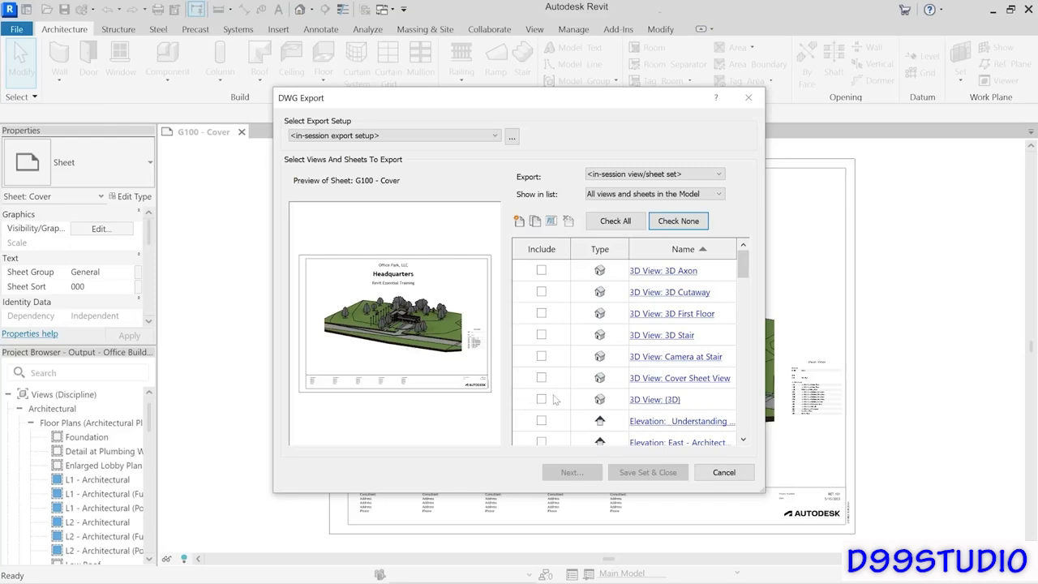
pyautogui.click(542, 336)
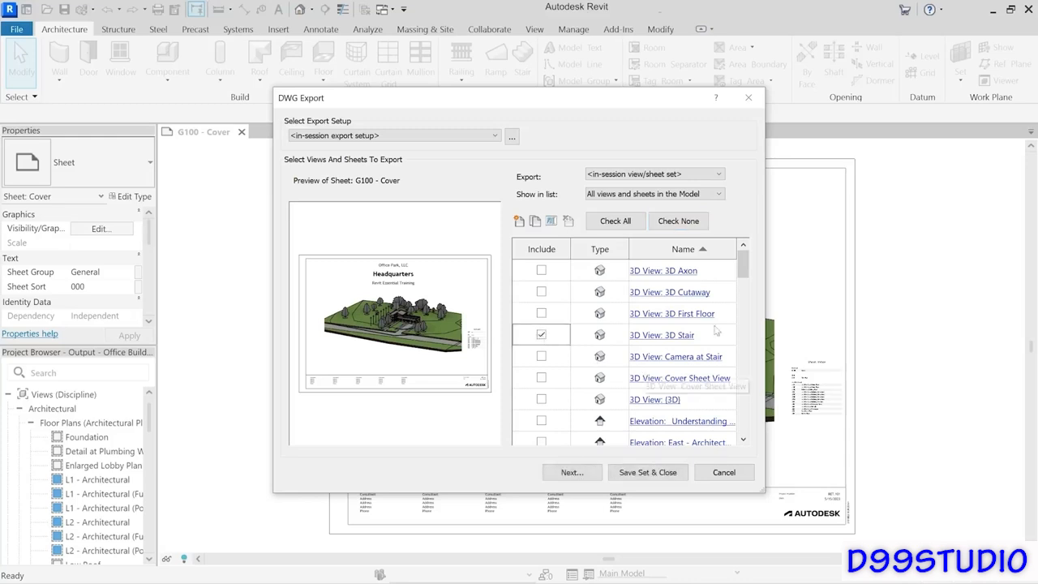
pyautogui.moveTo(746, 276); pyautogui.dragTo(746, 317)
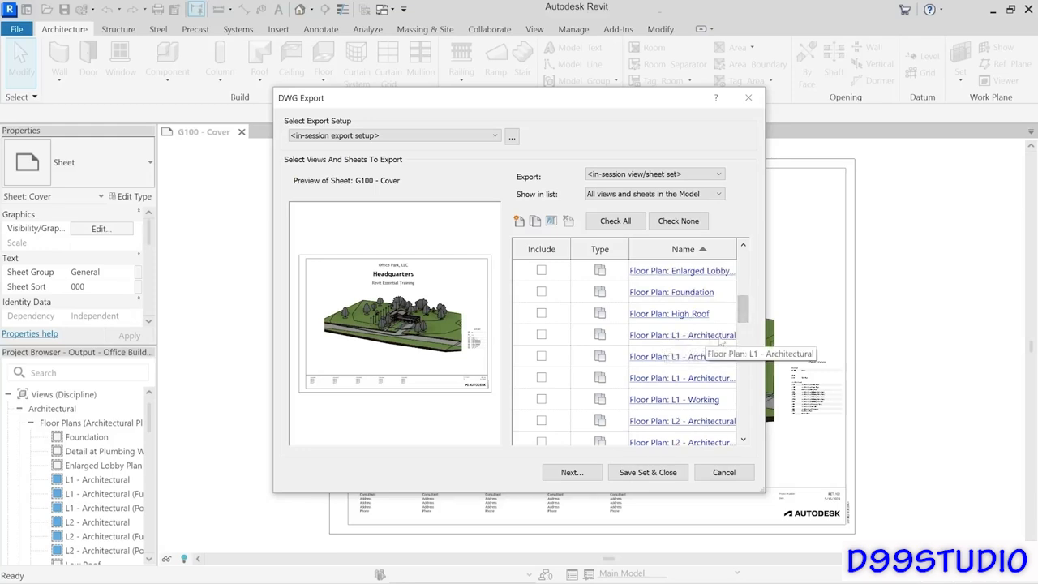
pyautogui.moveTo(745, 313); pyautogui.dragTo(745, 383)
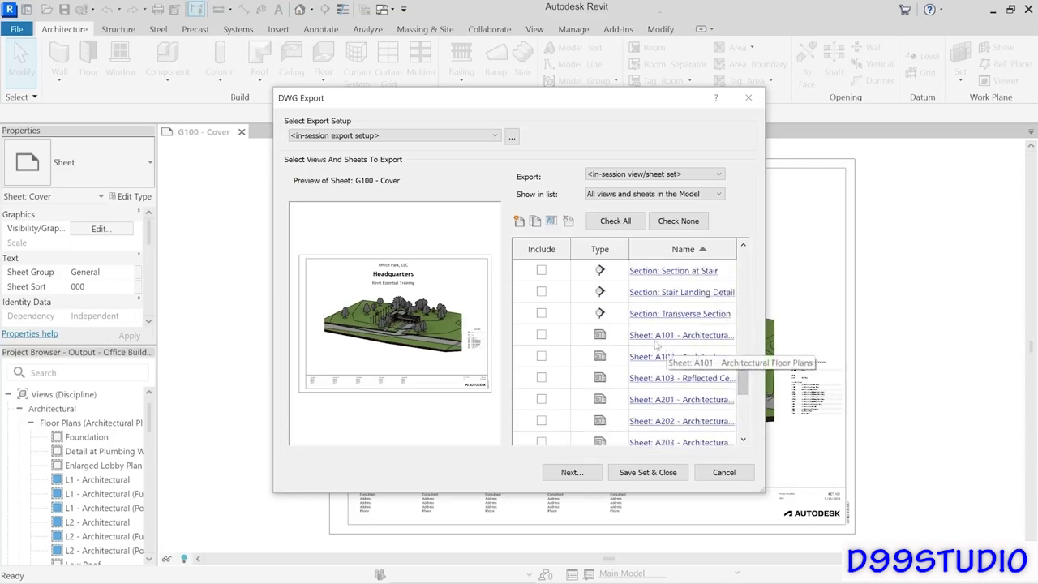
pyautogui.click(541, 334)
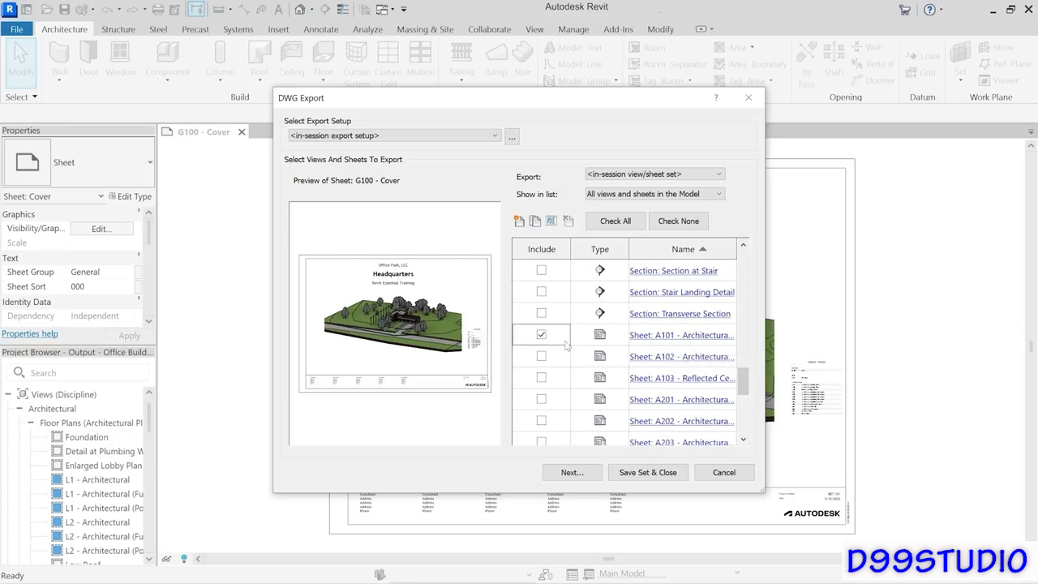
pyautogui.moveTo(743, 387); pyautogui.dragTo(743, 401)
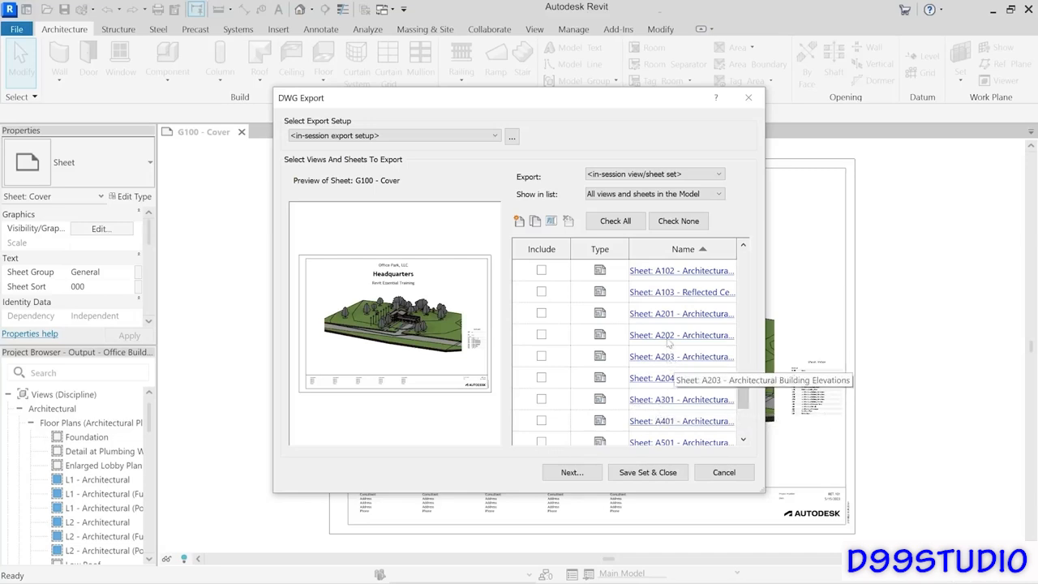
pyautogui.click(541, 356)
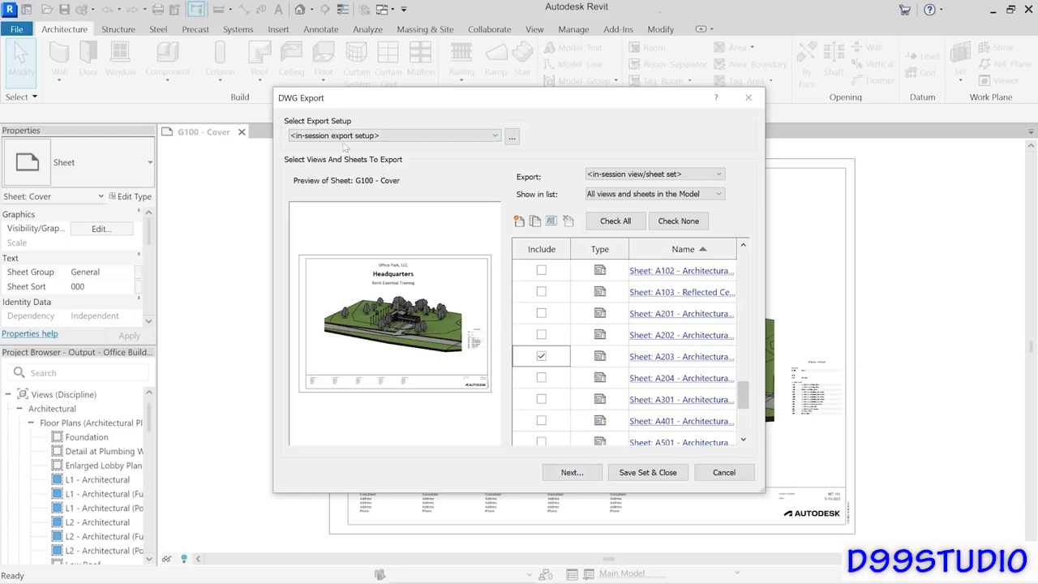
# Open the in-session DWG export setup for modification and widen the category and projection layer columns.
pyautogui.click(421, 138)
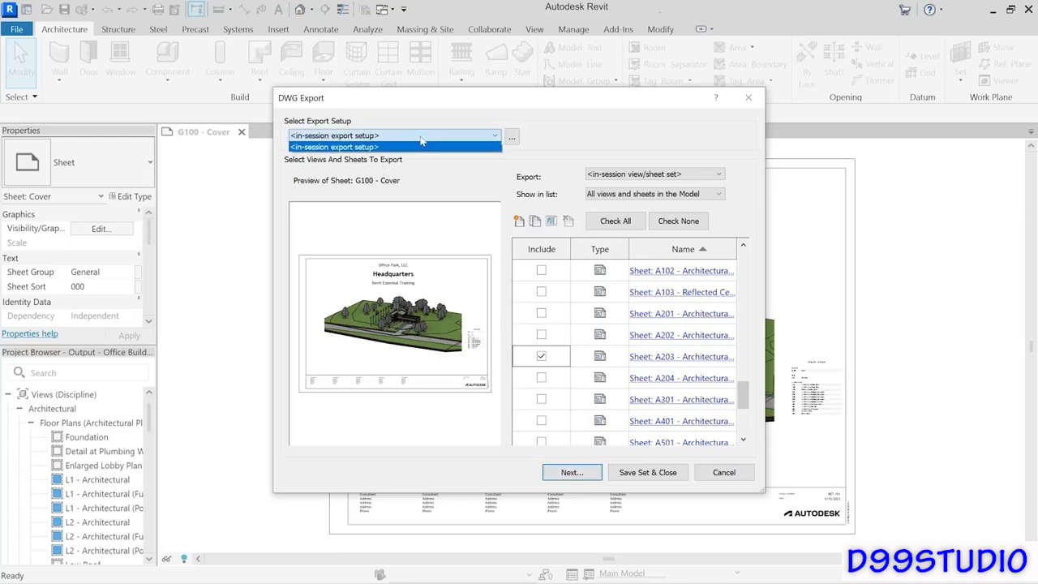
pyautogui.click(420, 139)
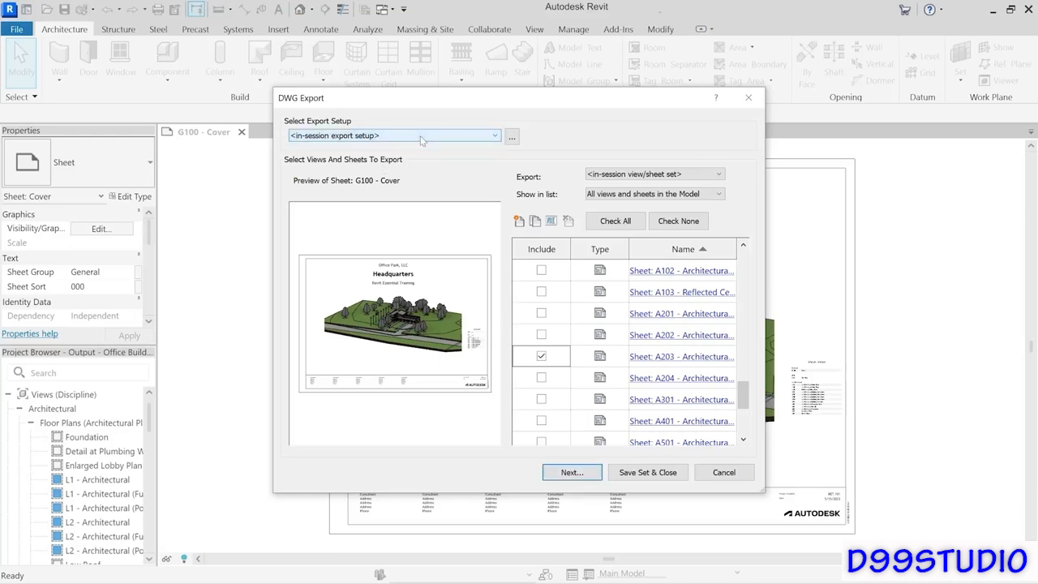
pyautogui.click(512, 138)
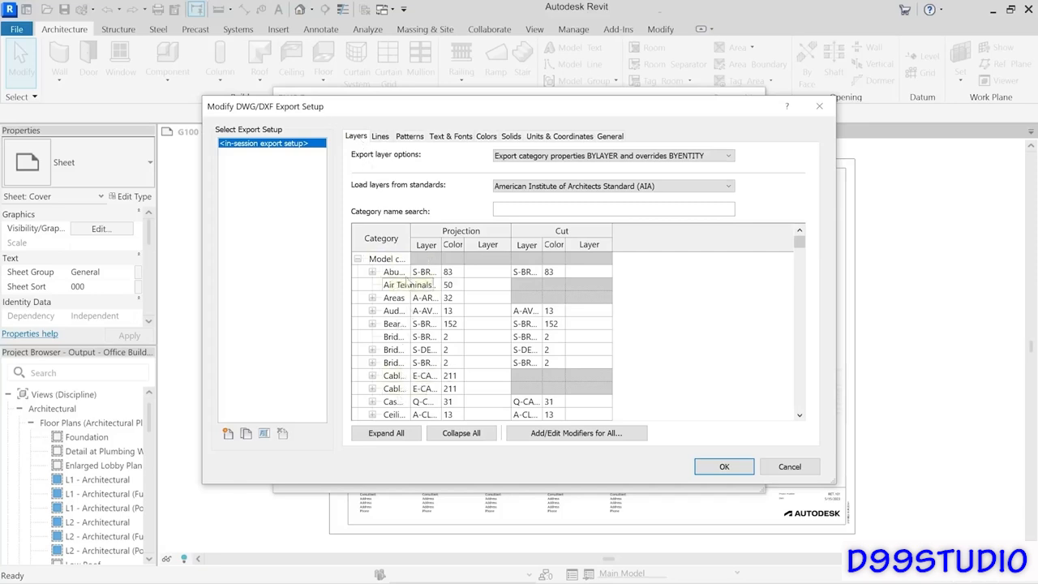
pyautogui.moveTo(444, 233); pyautogui.dragTo(514, 250)
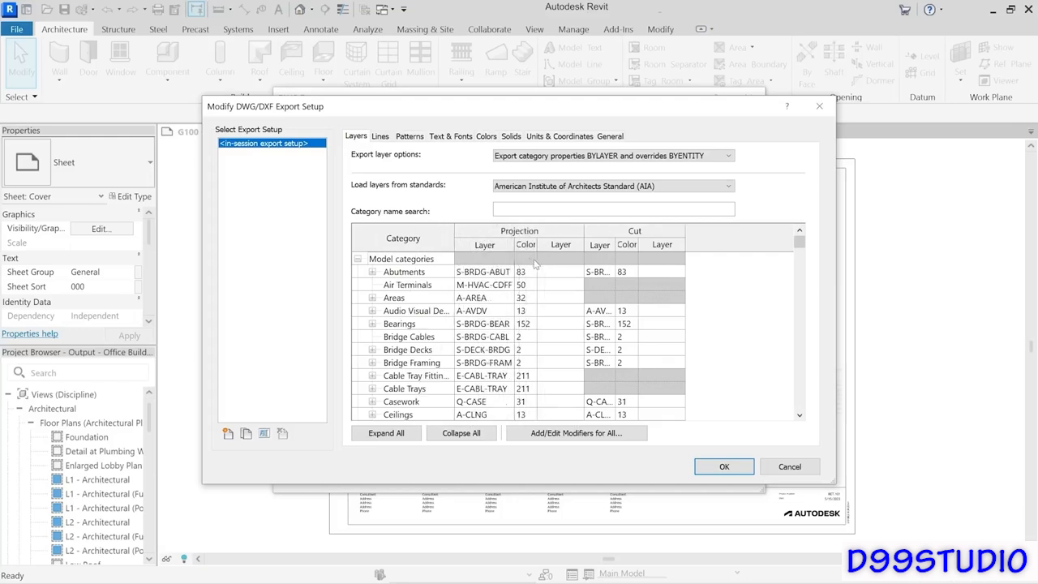
# Examine the Casework layer and color mapping and the layer standards available for the DWG export.
pyautogui.click(423, 404)
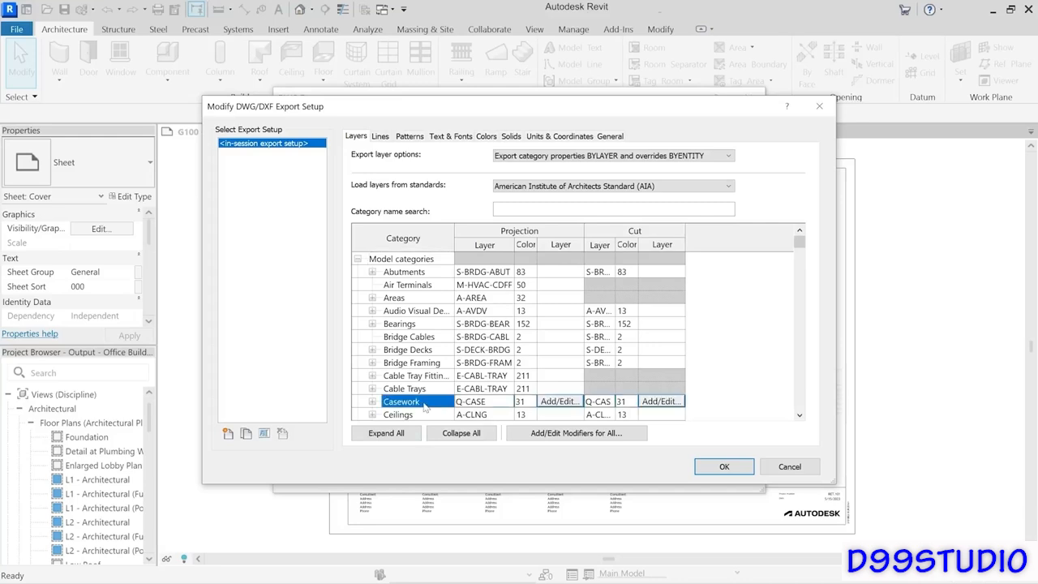
pyautogui.click(501, 402)
pyautogui.click(532, 402)
pyautogui.moveTo(516, 401); pyautogui.dragTo(509, 407)
pyautogui.click(508, 397)
pyautogui.moveTo(800, 243)
pyautogui.mouseDown()
pyautogui.moveTo(821, 409)
pyautogui.moveTo(822, 238)
pyautogui.mouseUp()
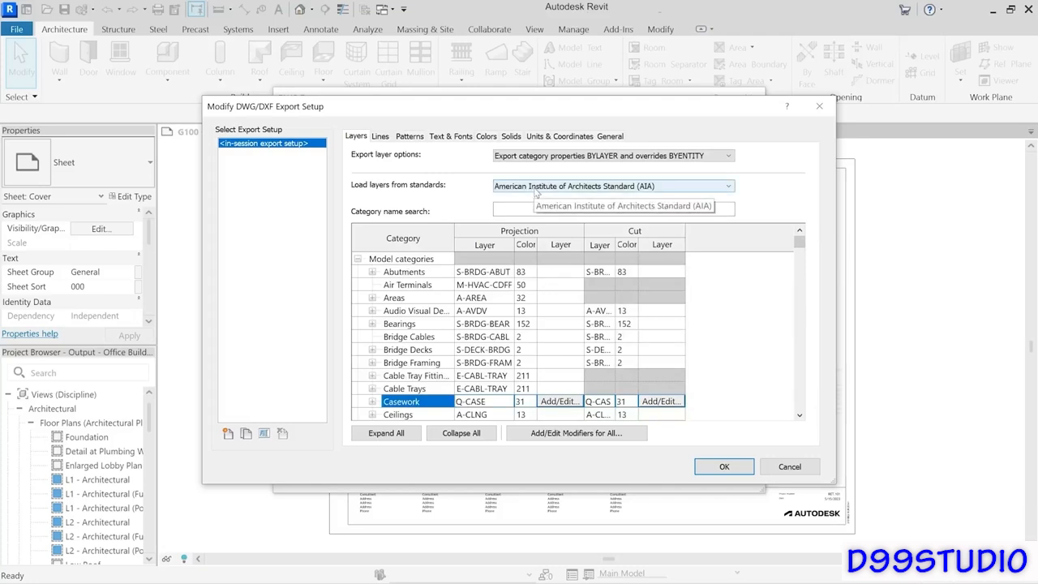
pyautogui.click(681, 188)
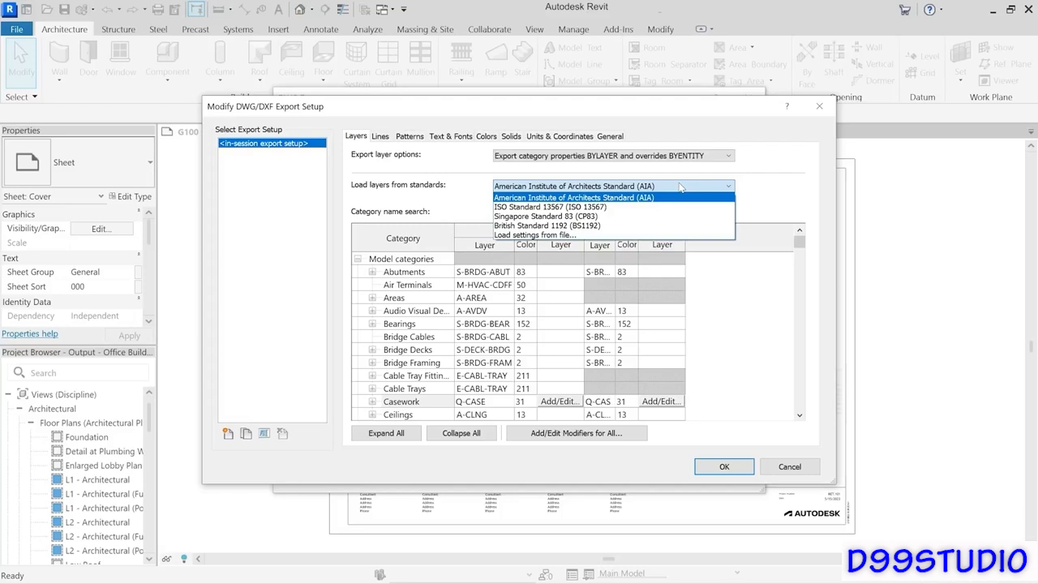
pyautogui.click(772, 183)
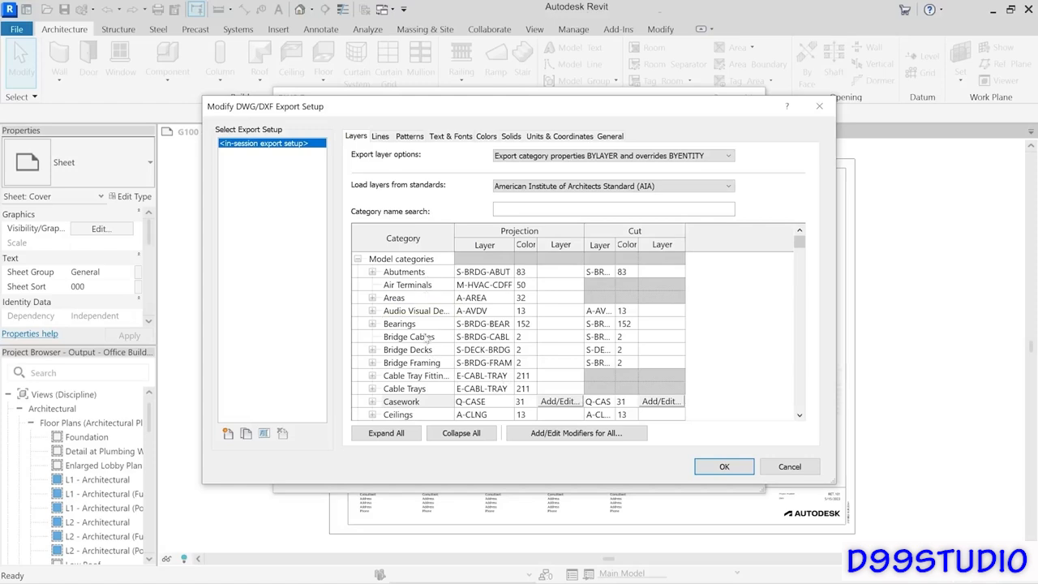
pyautogui.click(493, 404)
pyautogui.moveTo(491, 401); pyautogui.dragTo(447, 400)
pyautogui.click(766, 386)
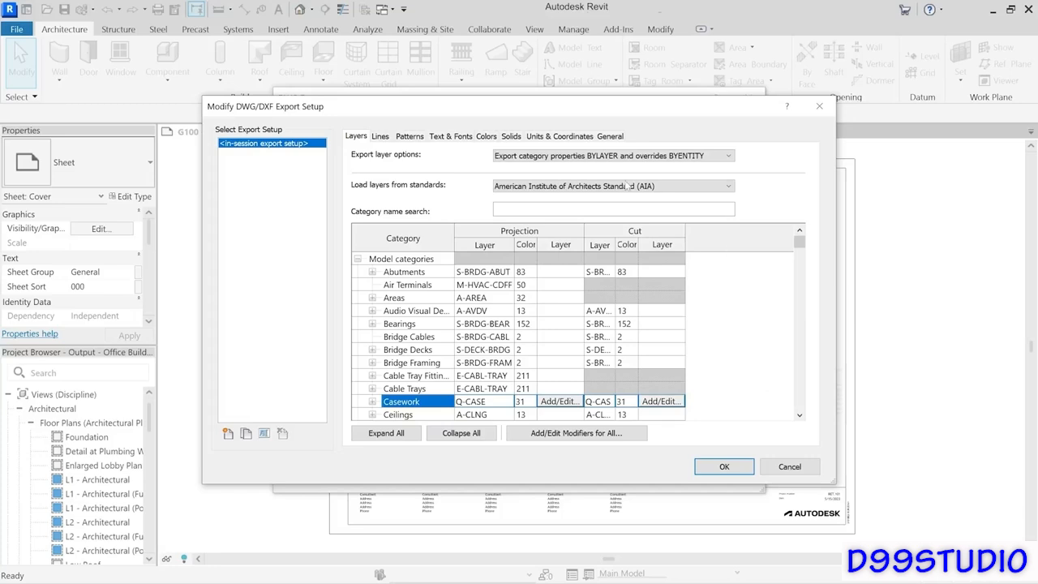
# Review the line, pattern and font mappings, including the hatch pattern choices for Diagonal Crosshatch.
pyautogui.click(381, 136)
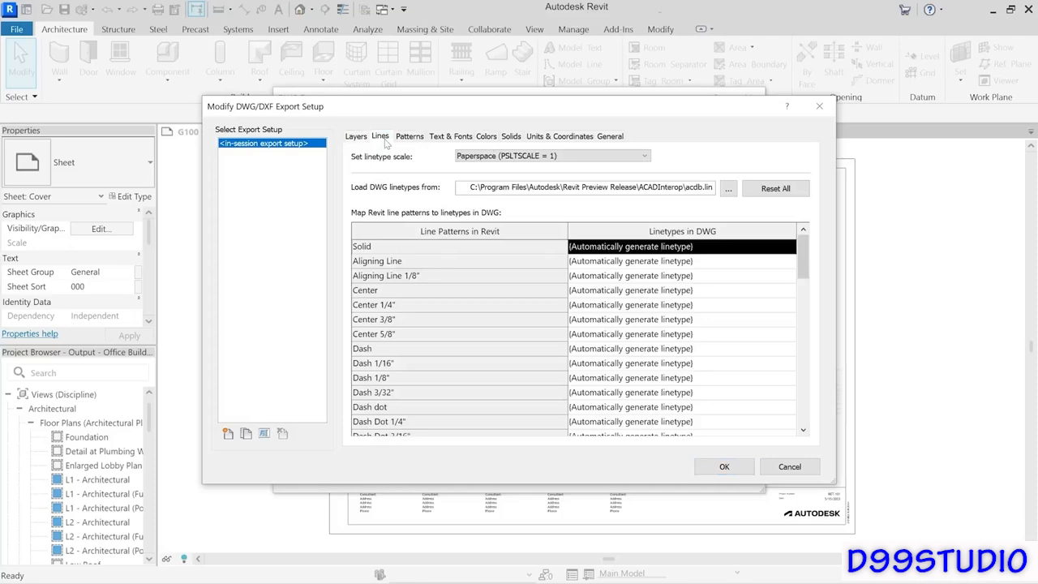
pyautogui.click(410, 136)
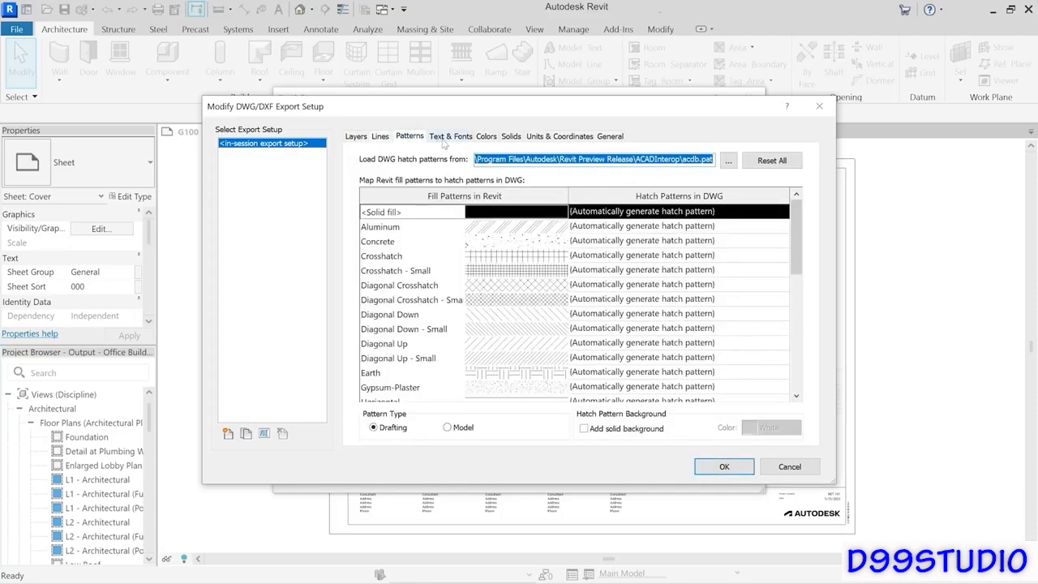
pyautogui.click(445, 138)
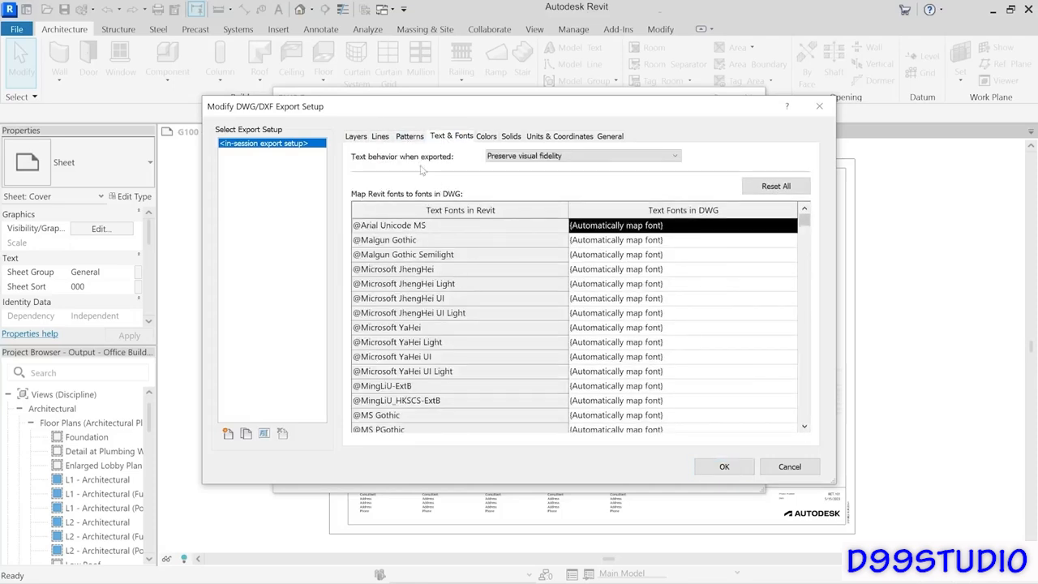
pyautogui.click(410, 136)
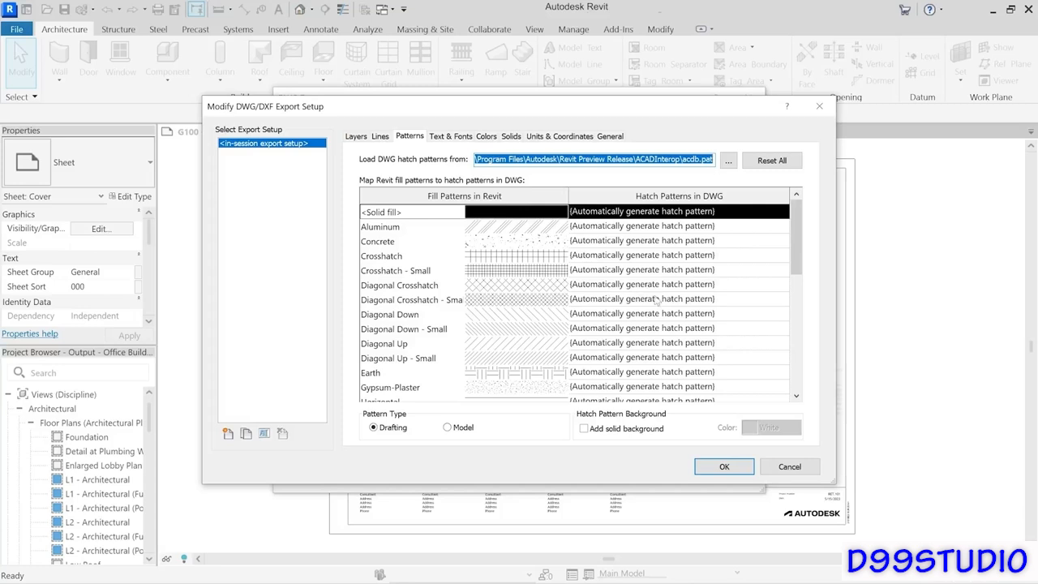
pyautogui.click(744, 285)
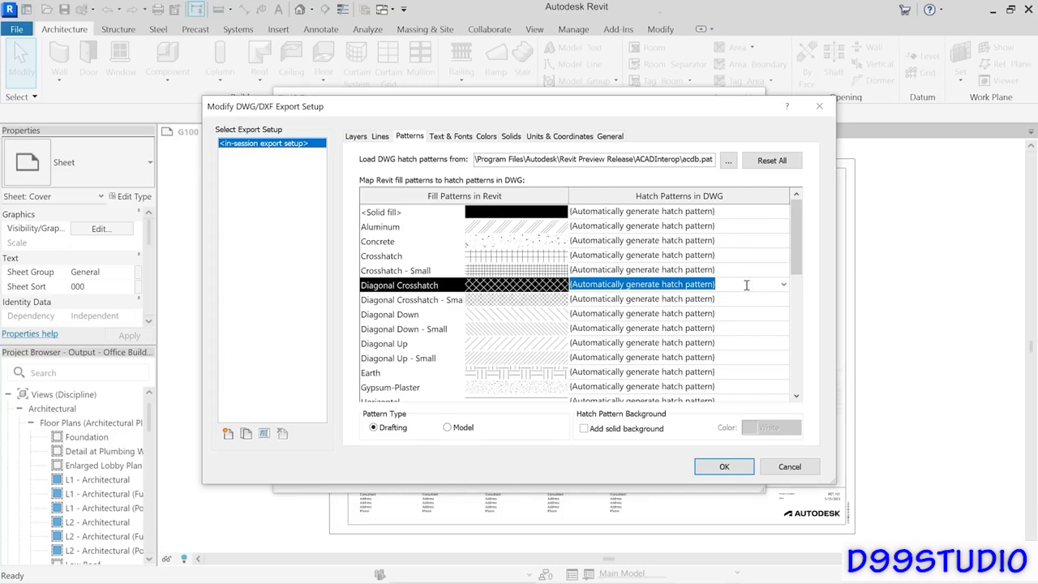
pyautogui.click(783, 284)
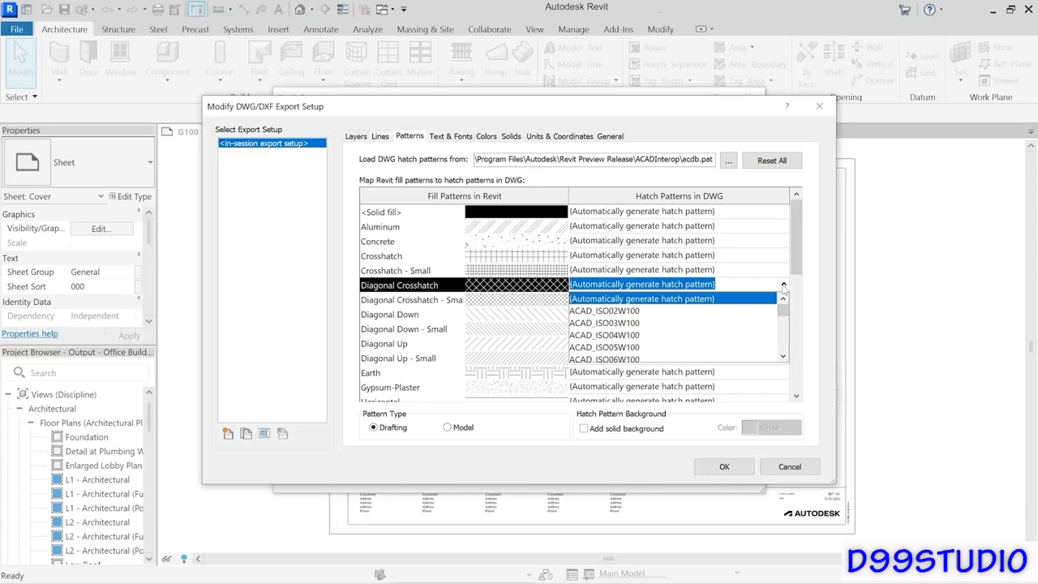
pyautogui.click(736, 283)
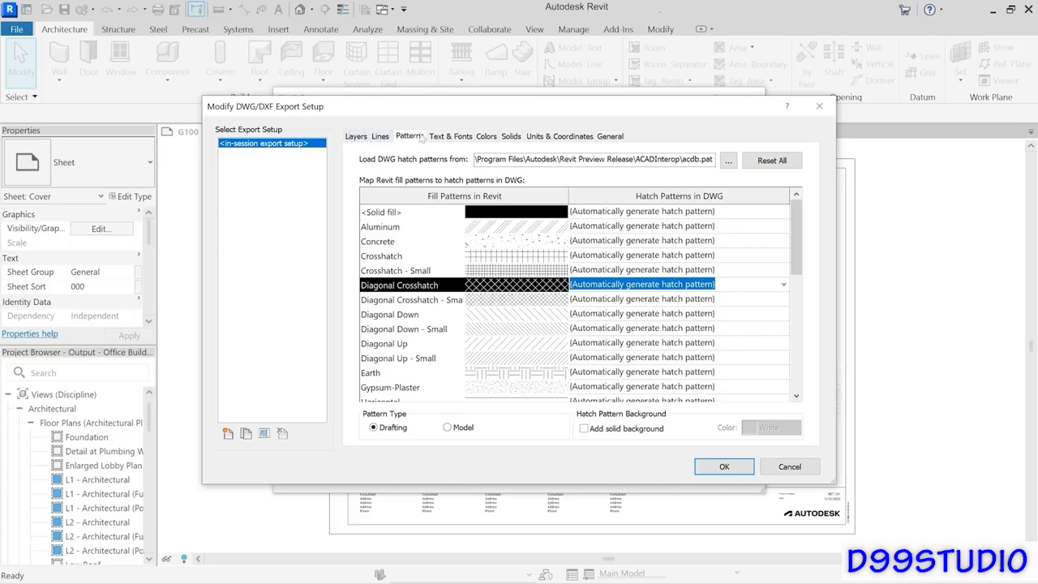
# Review the export color options, set solids to ACIS solids and set the coordinate base to Shared Coordinates.
pyautogui.click(487, 136)
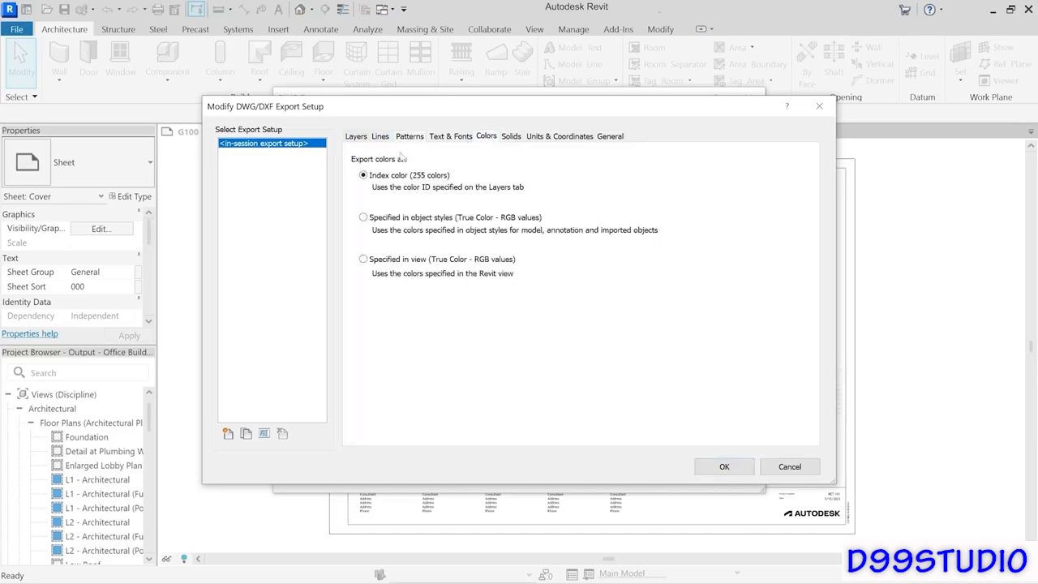
pyautogui.click(511, 137)
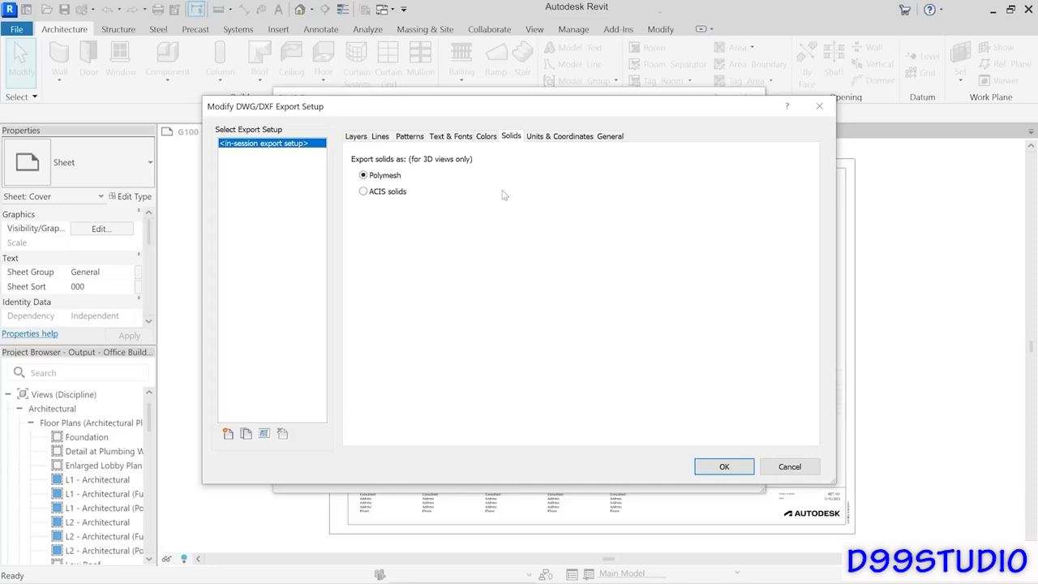
pyautogui.click(364, 192)
pyautogui.click(553, 138)
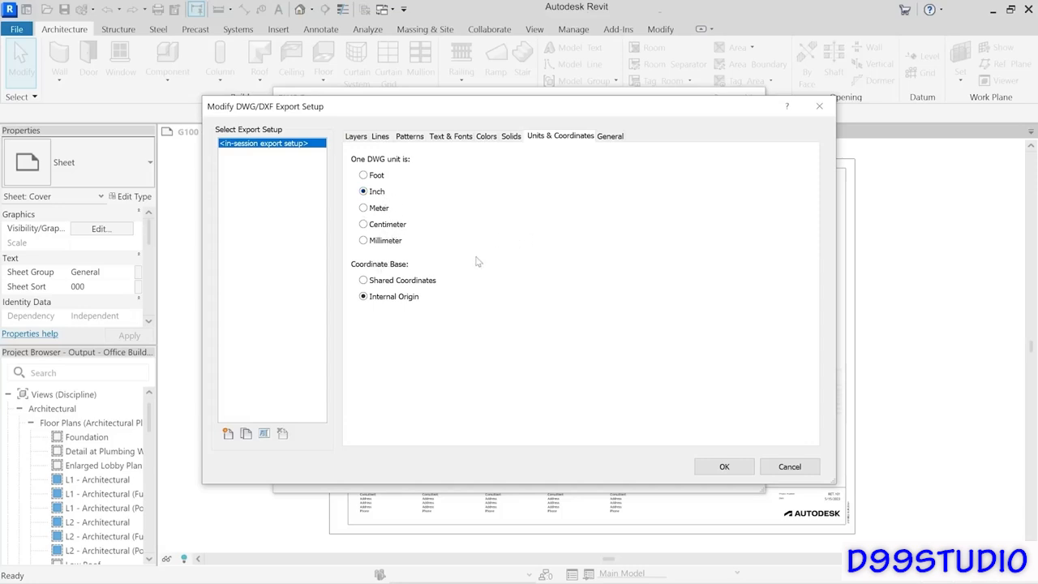
pyautogui.click(365, 280)
pyautogui.click(511, 136)
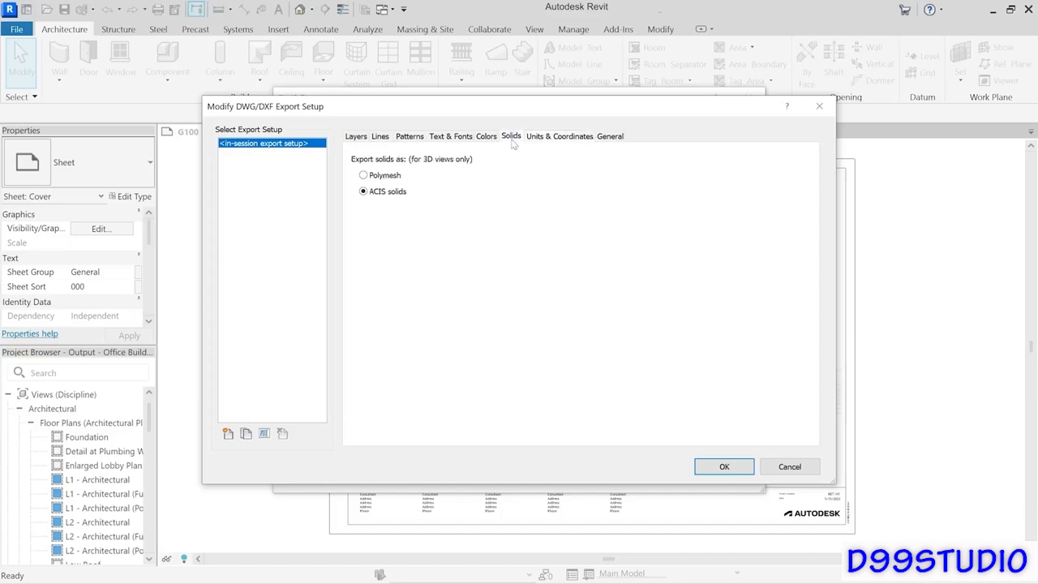
pyautogui.click(561, 136)
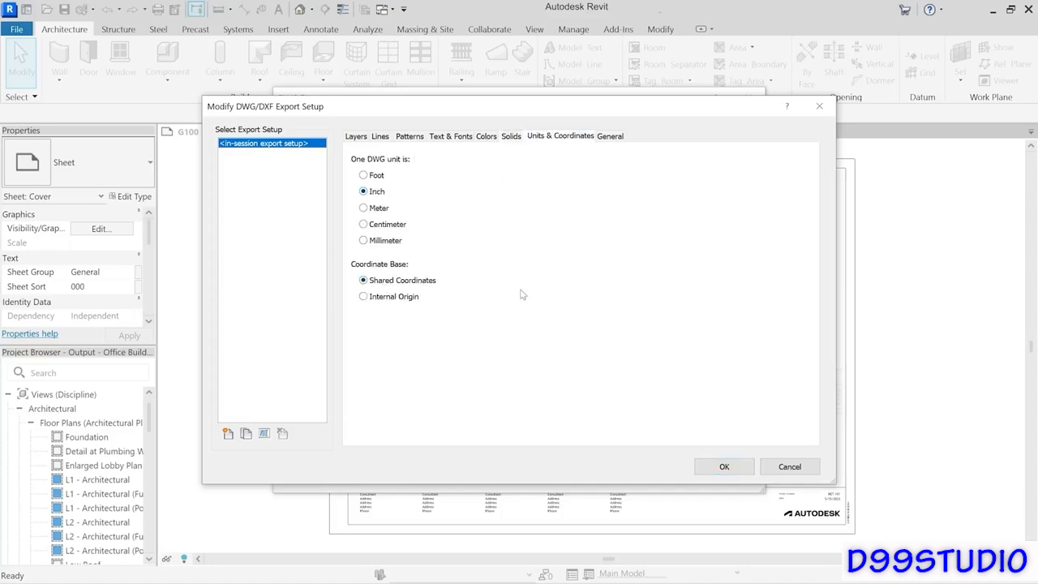
# Choose AutoCAD 2018 Format as the export file format in the general options and confirm the export setup.
pyautogui.click(621, 139)
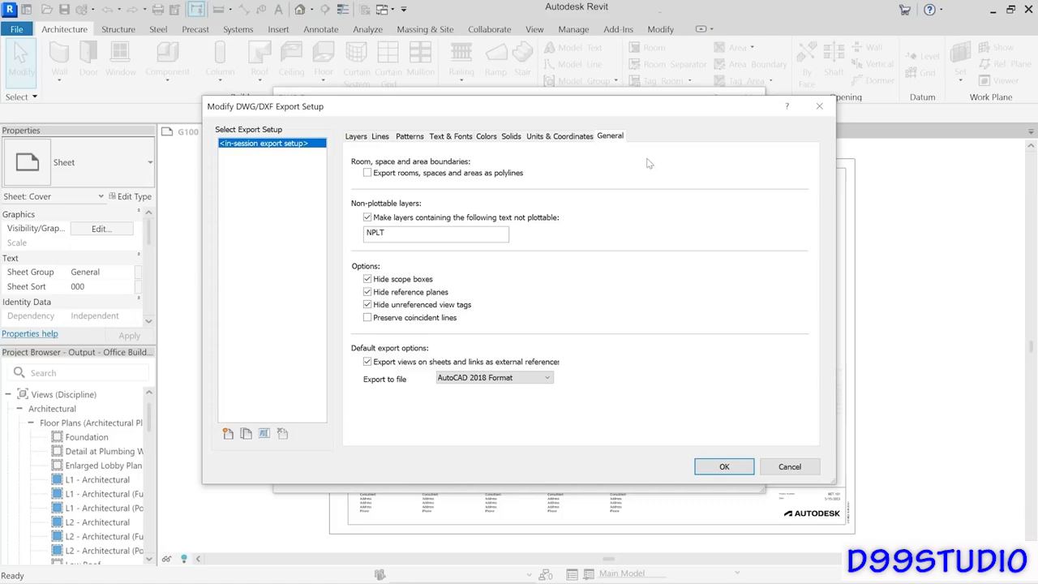
pyautogui.click(545, 379)
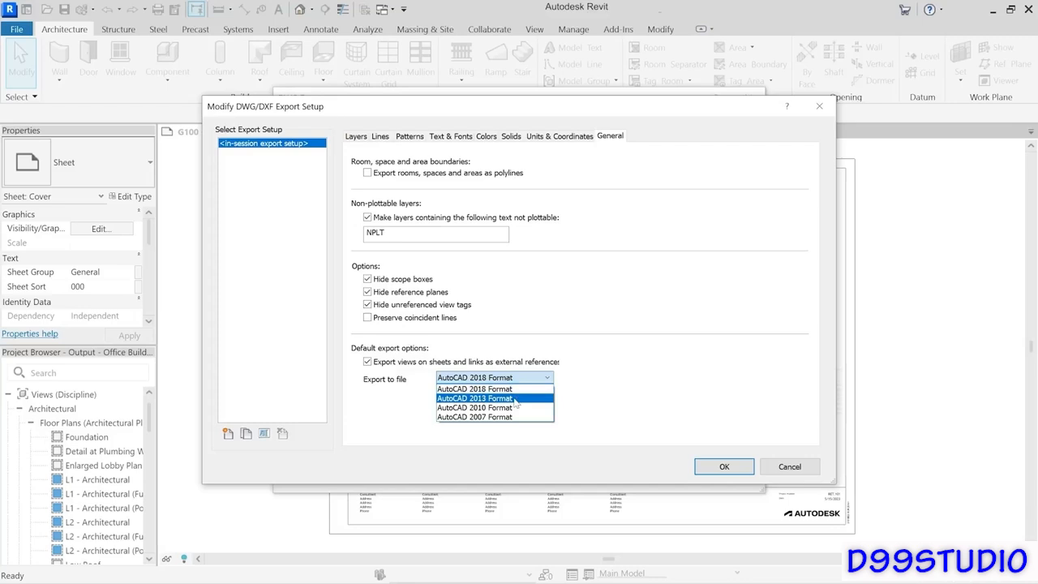
pyautogui.click(529, 388)
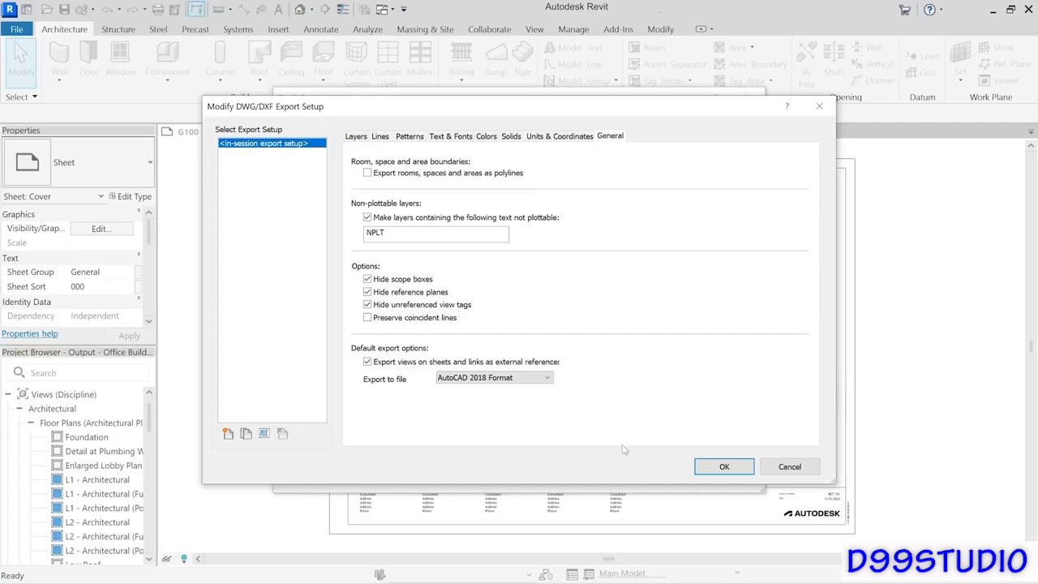
pyautogui.click(724, 472)
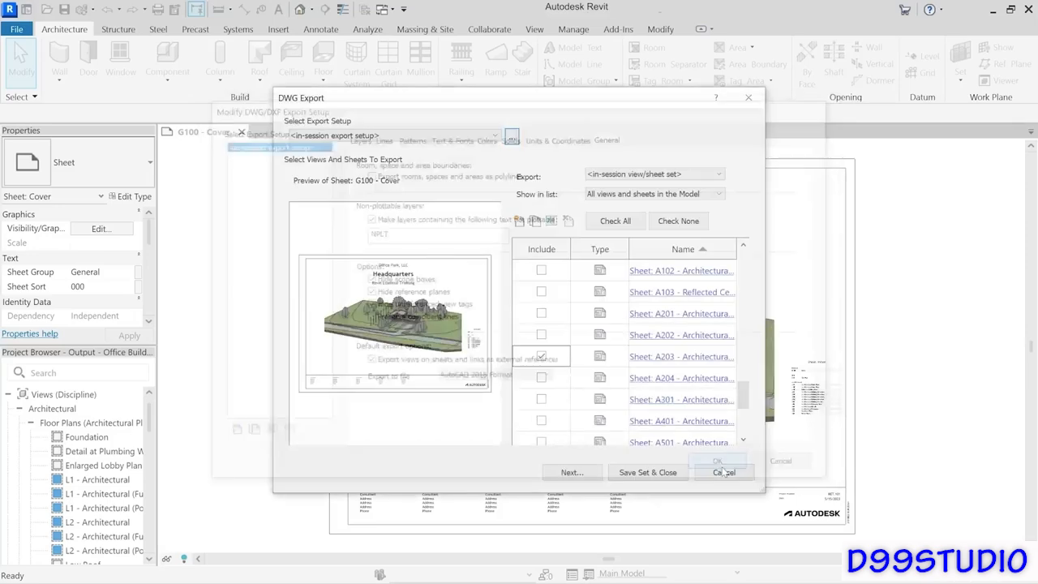
# Export the checked view and sheets to the Desktop as AutoCAD 2018 DWG files with the prefix Output - Office Building.
pyautogui.click(592, 473)
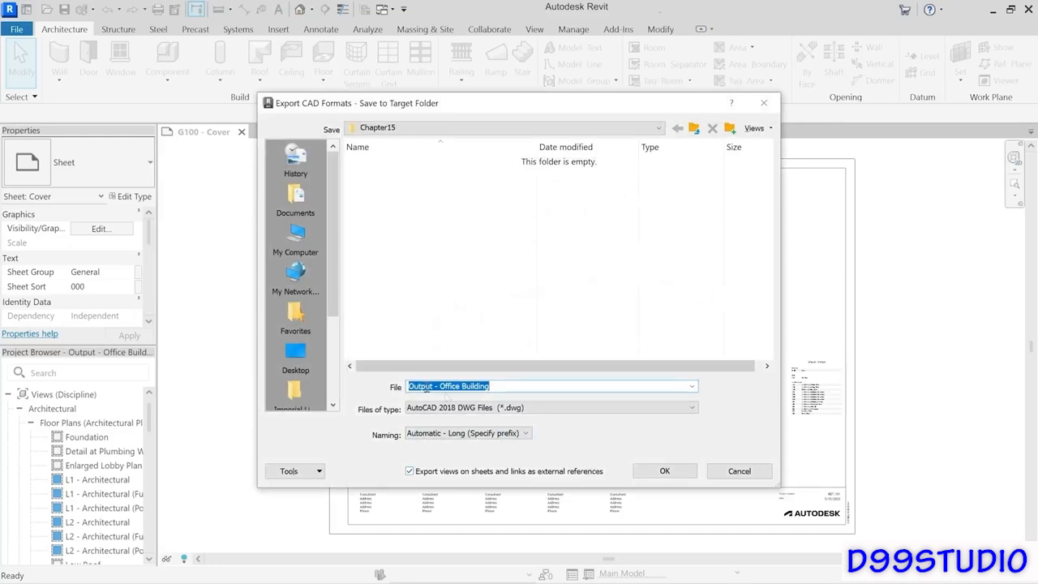
pyautogui.click(299, 359)
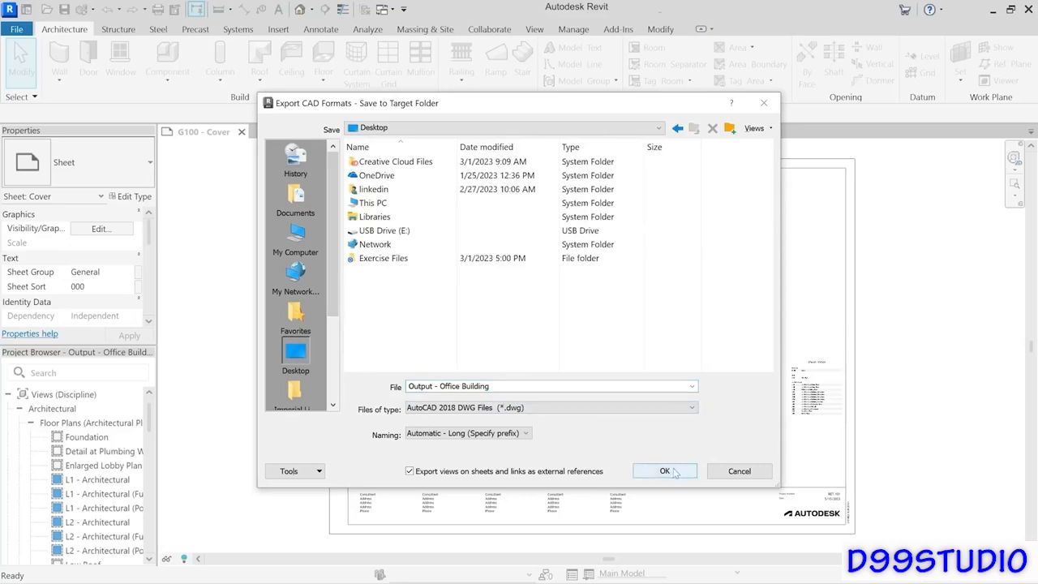
pyautogui.click(676, 472)
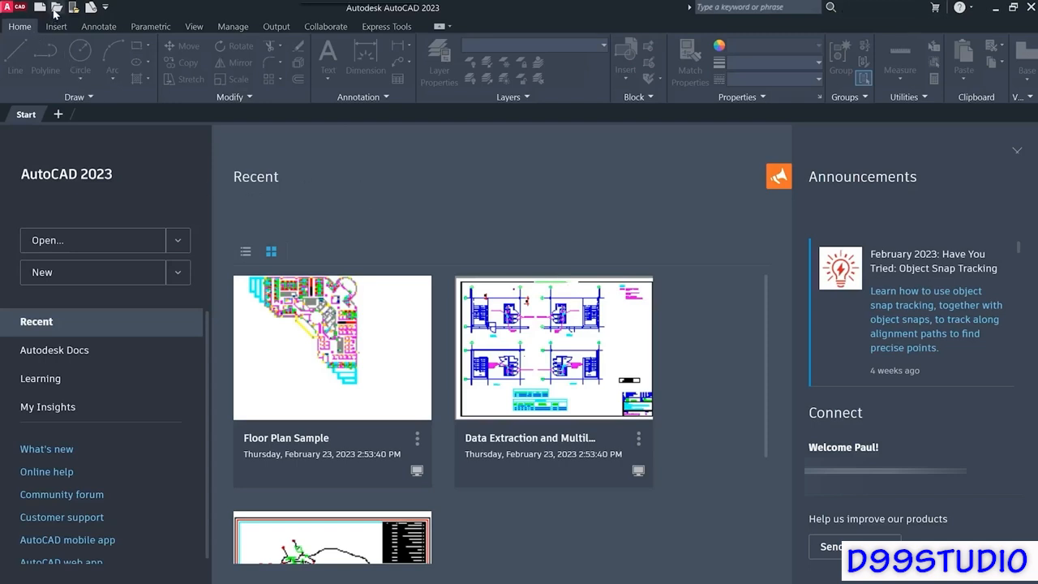
# Browse to the Desktop for a drawing to open, enlarging the file dialog and name column to make the exported file names readable.
pyautogui.click(56, 8)
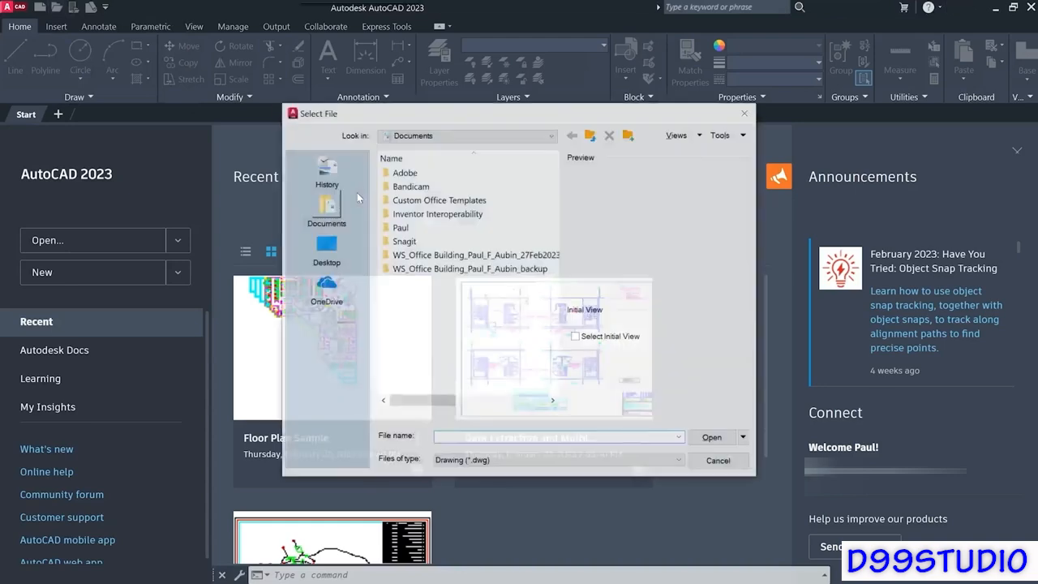
pyautogui.click(326, 247)
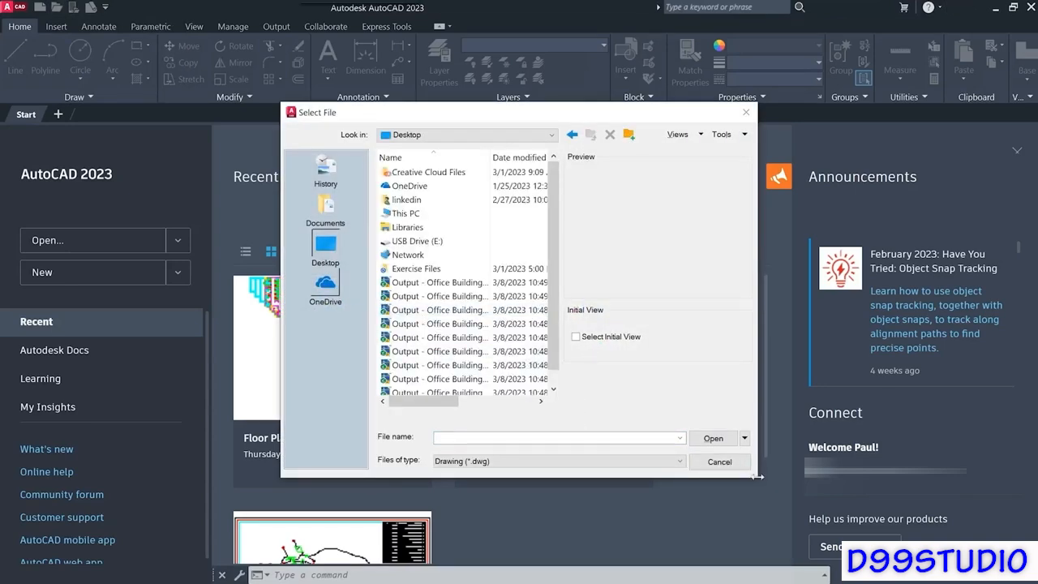
pyautogui.moveTo(757, 480); pyautogui.dragTo(925, 521)
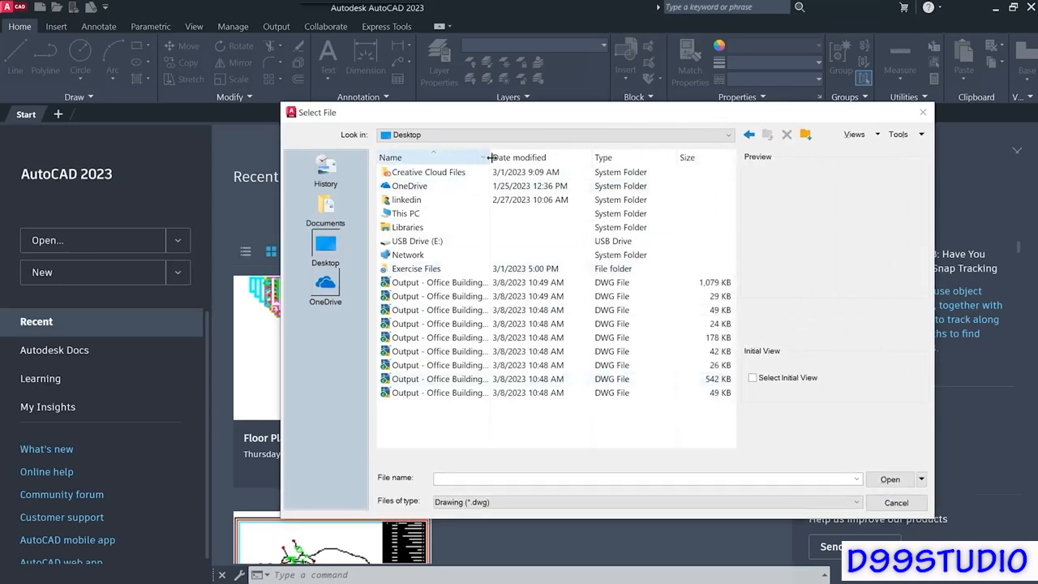
pyautogui.moveTo(490, 157); pyautogui.dragTo(582, 161)
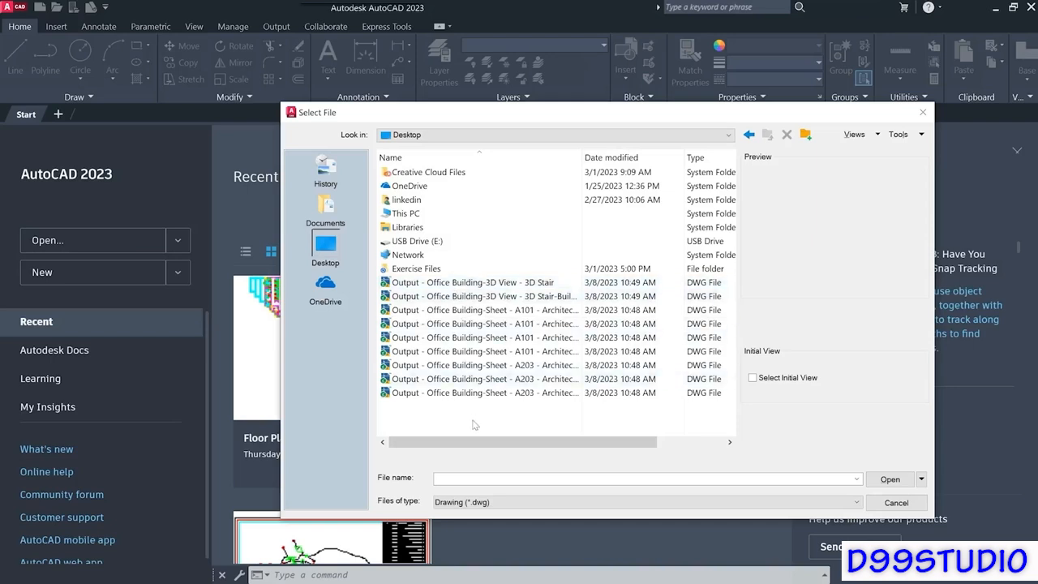
# Preview the exported drawings, open Output - Office Building-Sheet - A101 - Architectural Floor Plans, and zoom to the sheet's extents.
pyautogui.click(447, 284)
pyautogui.click(451, 296)
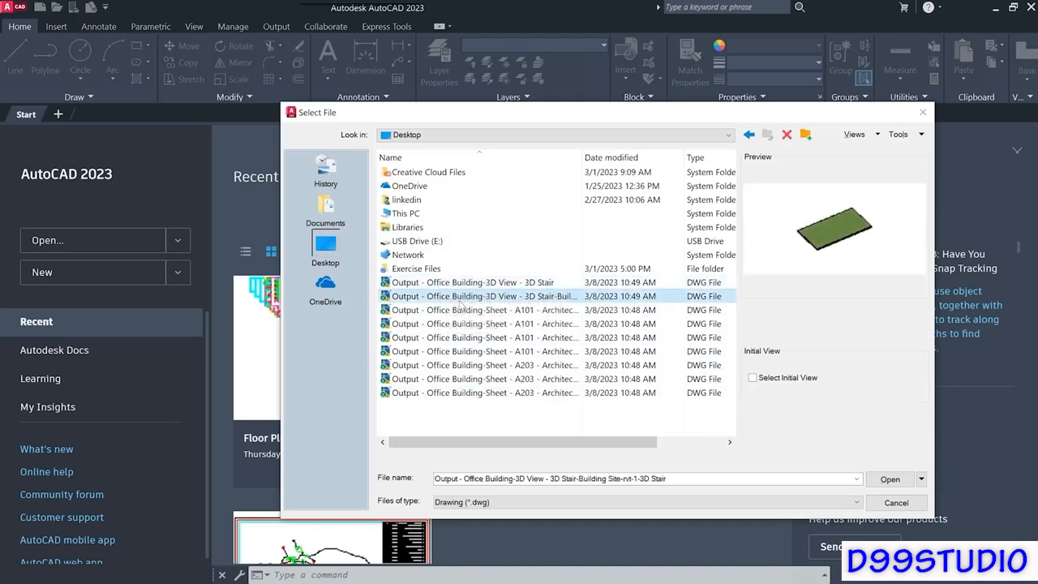
pyautogui.click(455, 325)
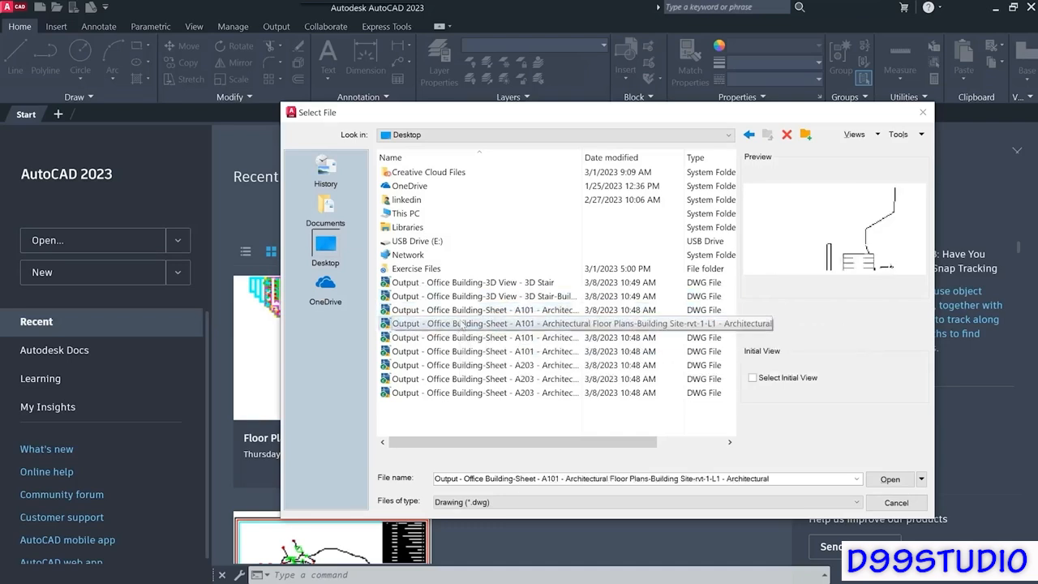
pyautogui.click(458, 311)
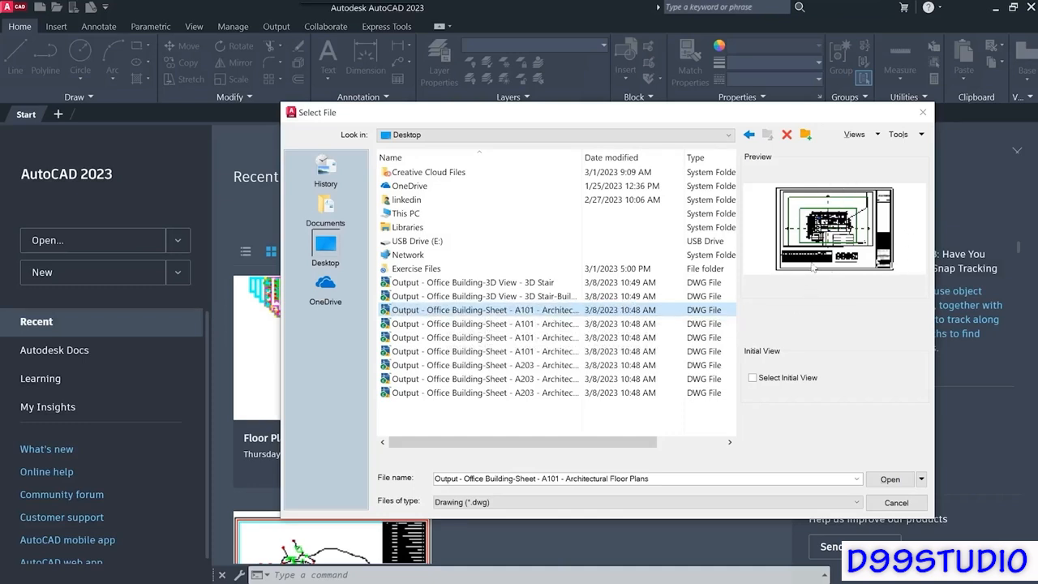
pyautogui.click(902, 482)
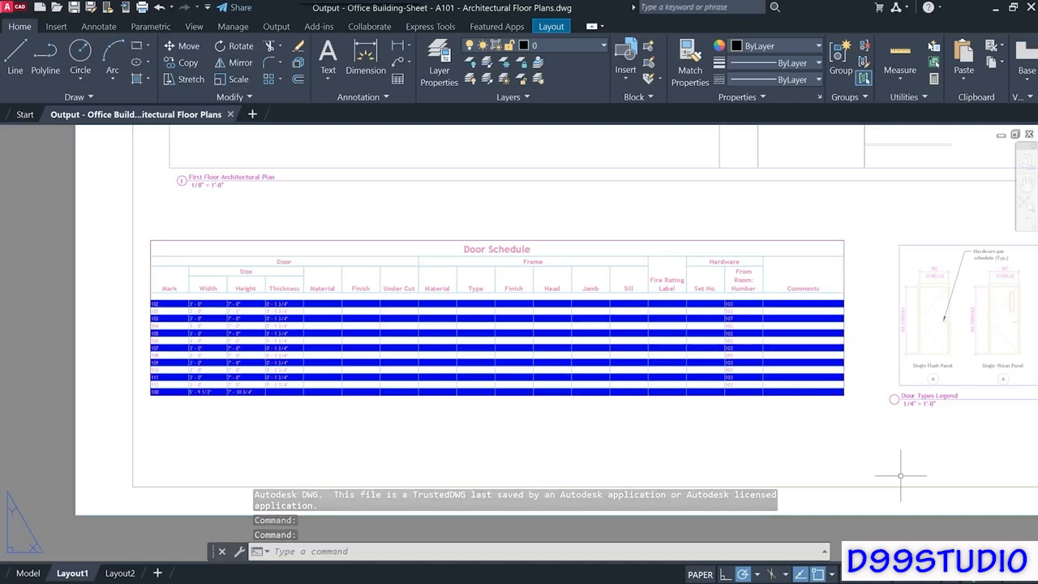
pyautogui.write('z')
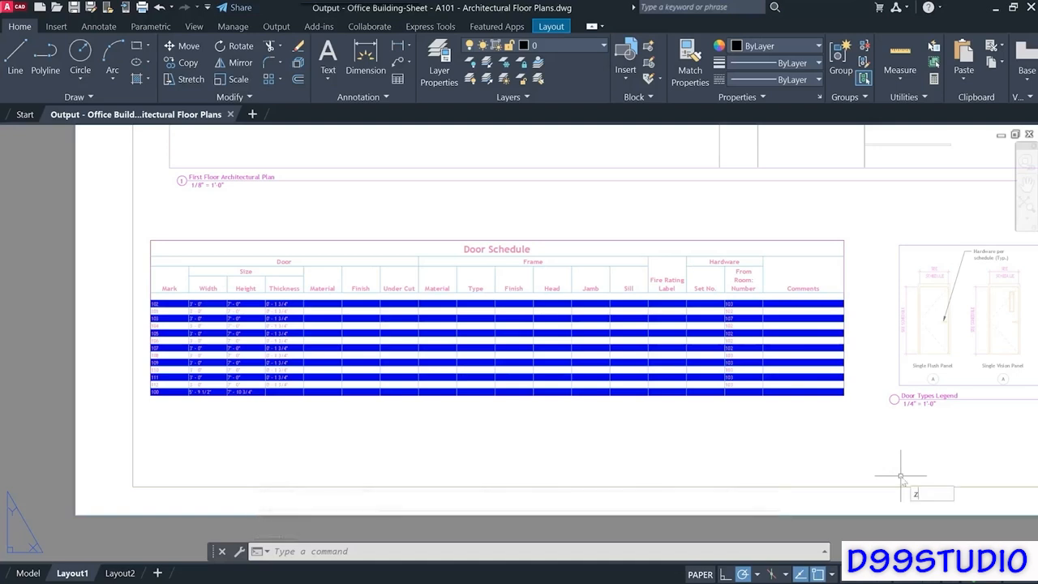
pyautogui.press('Return')
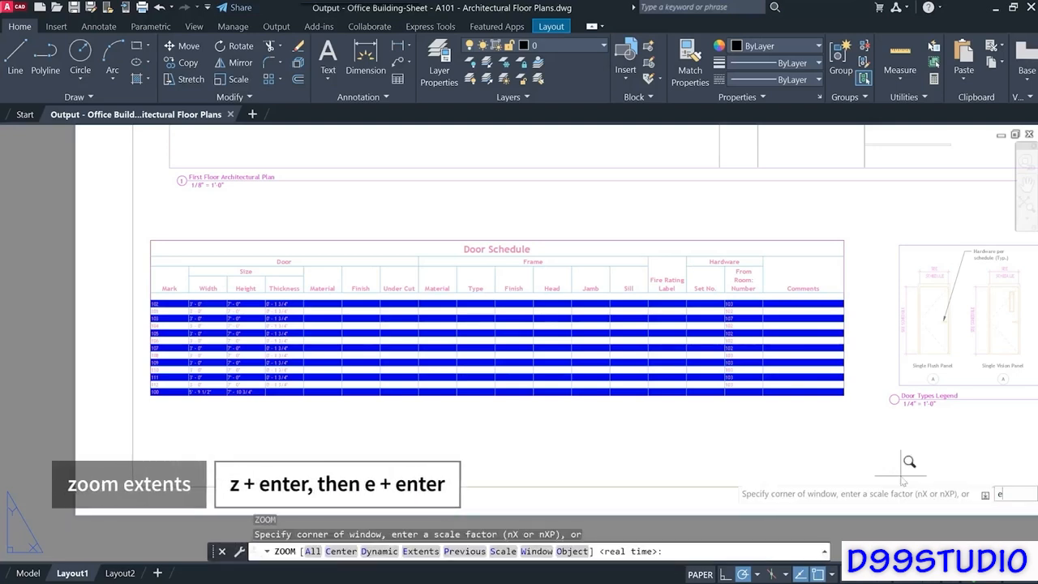
pyautogui.write('e')
pyautogui.press('Return')
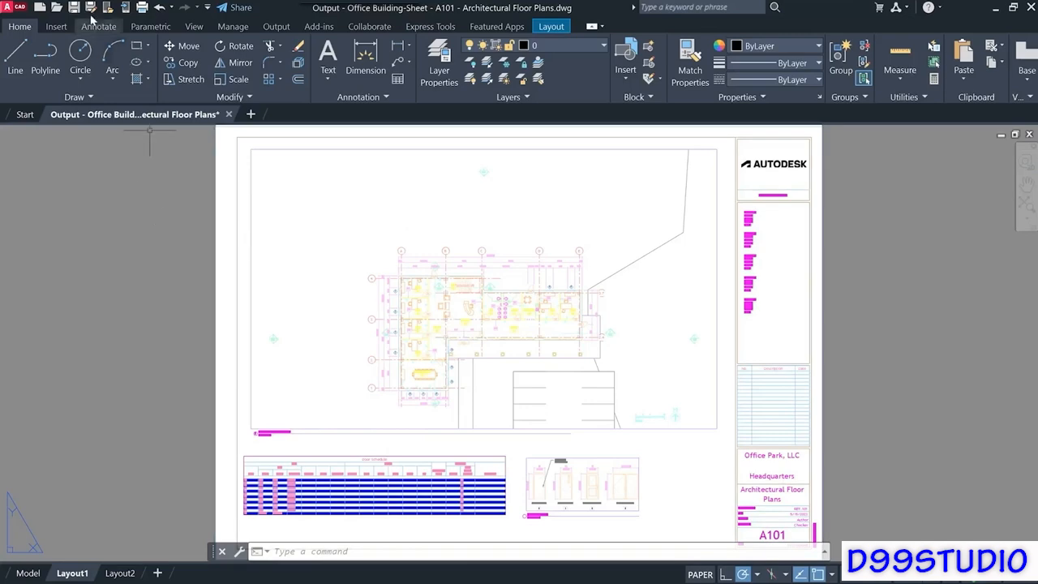
# Open the drawing Output - Office Building-Sheet - A101 - Architectural Floor Plans-Floor Plan - L1 - Architectural.
pyautogui.click(58, 8)
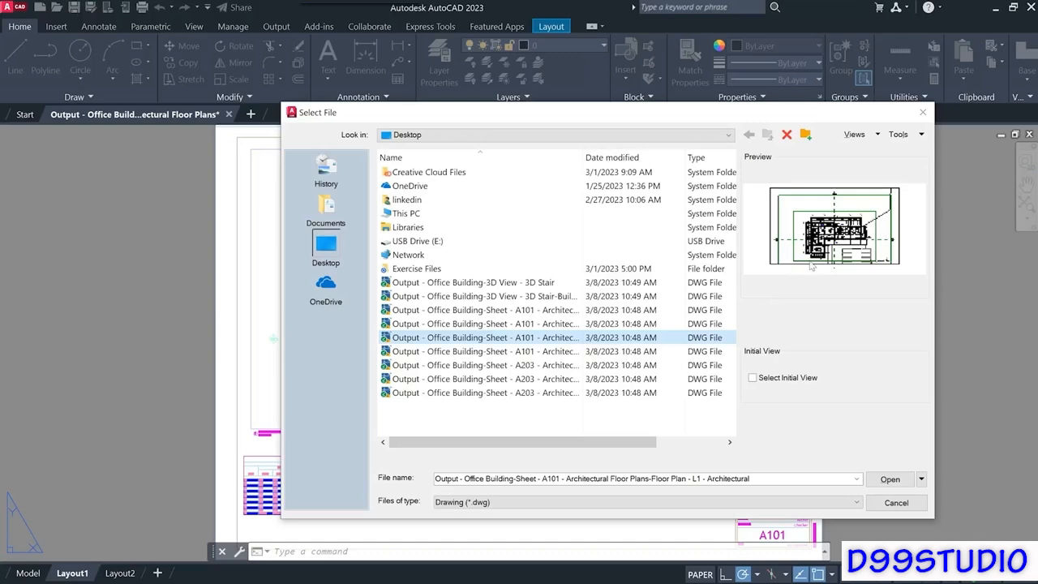
pyautogui.click(889, 479)
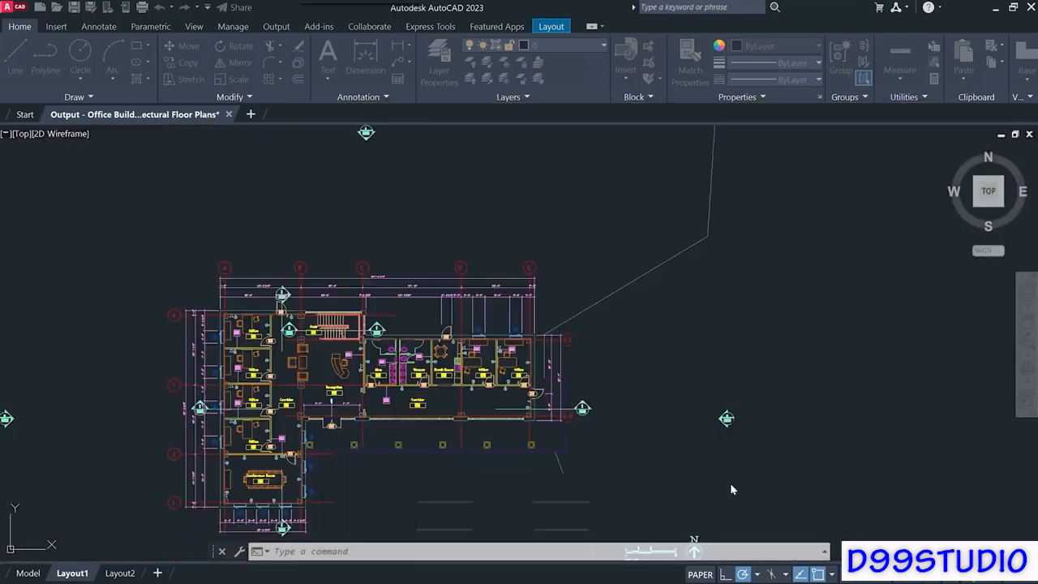
pyautogui.moveTo(361, 458); pyautogui.dragTo(429, 427, button='middle')
pyautogui.scroll(5, 463, 389)
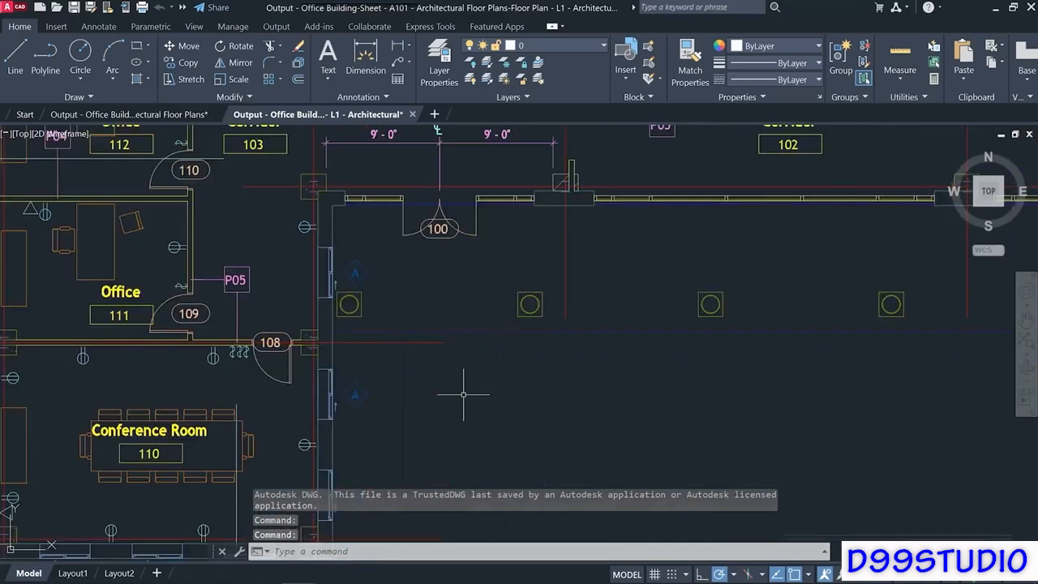
pyautogui.moveTo(463, 395); pyautogui.dragTo(627, 485, button='middle')
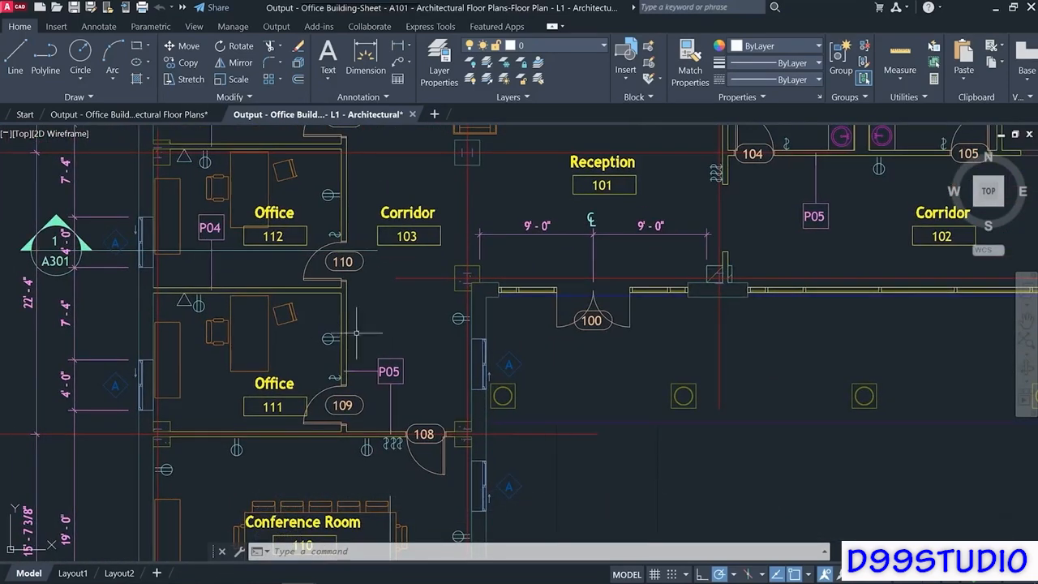
# Check the layers of the interior partition between Offices 111 and 112 and the exterior wall beside Office 111.
pyautogui.moveTo(293, 292)
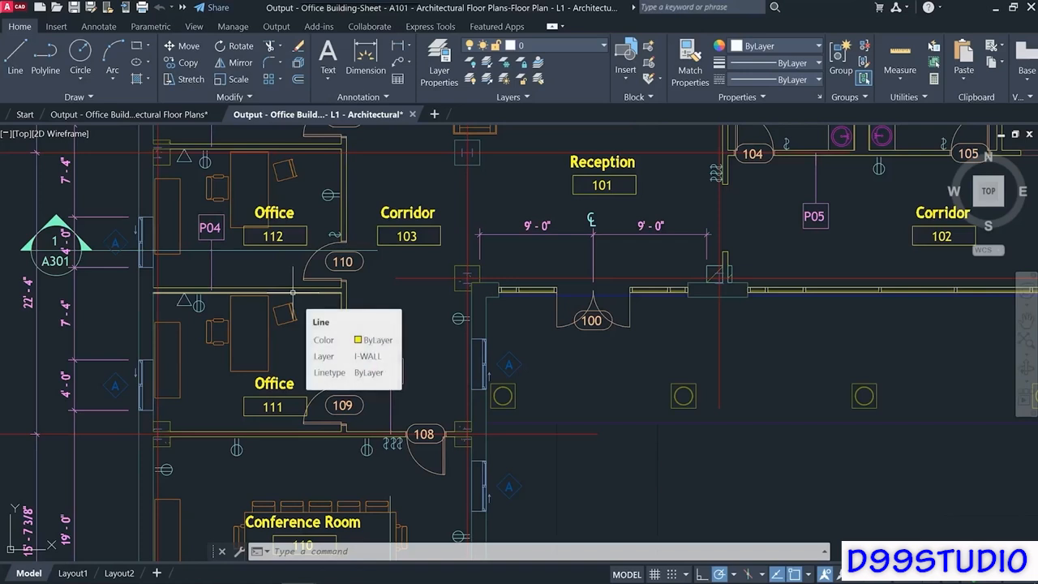
pyautogui.click(293, 293)
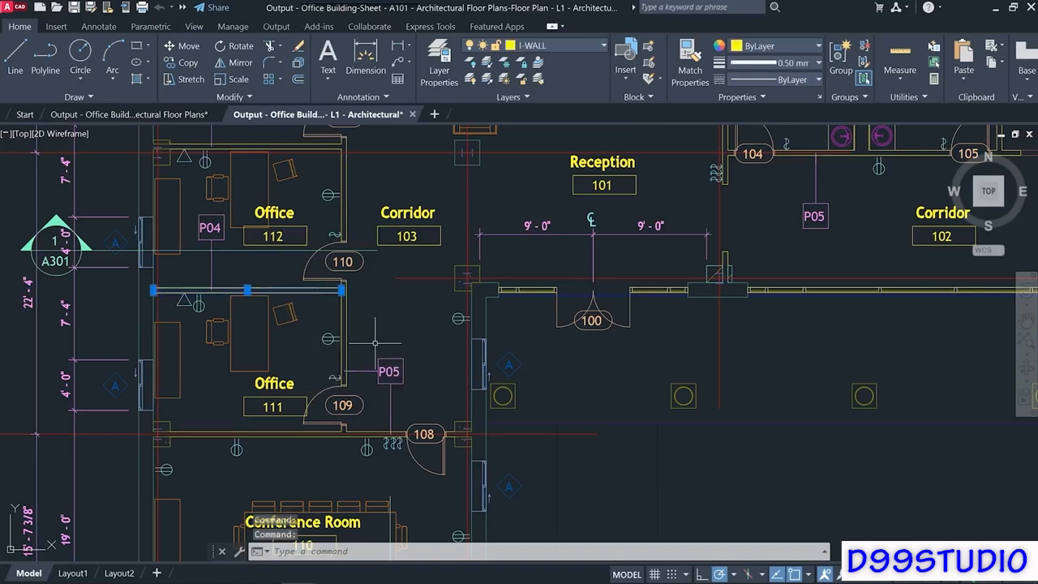
pyautogui.press('Escape')
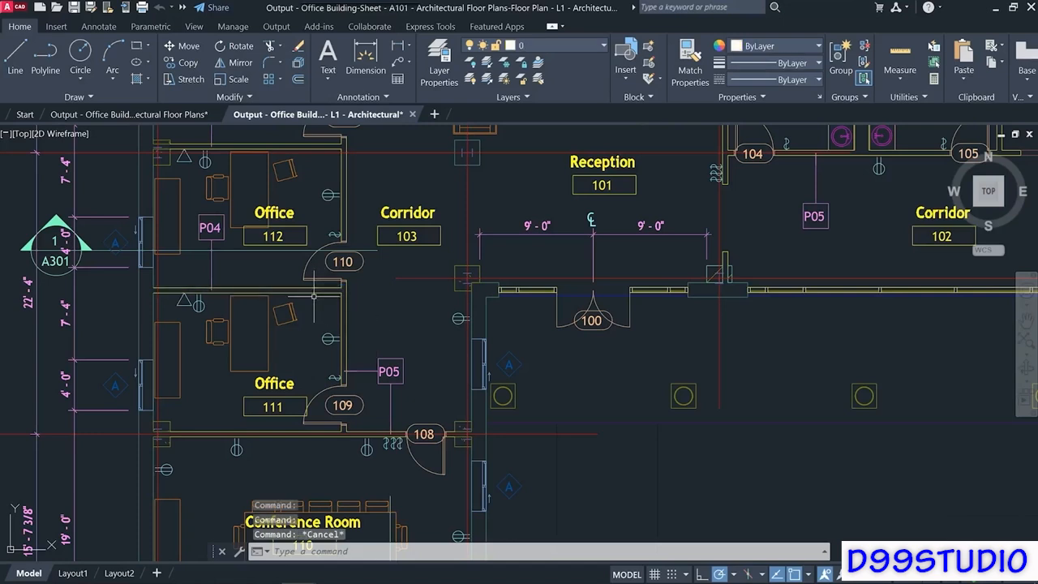
pyautogui.click(153, 302)
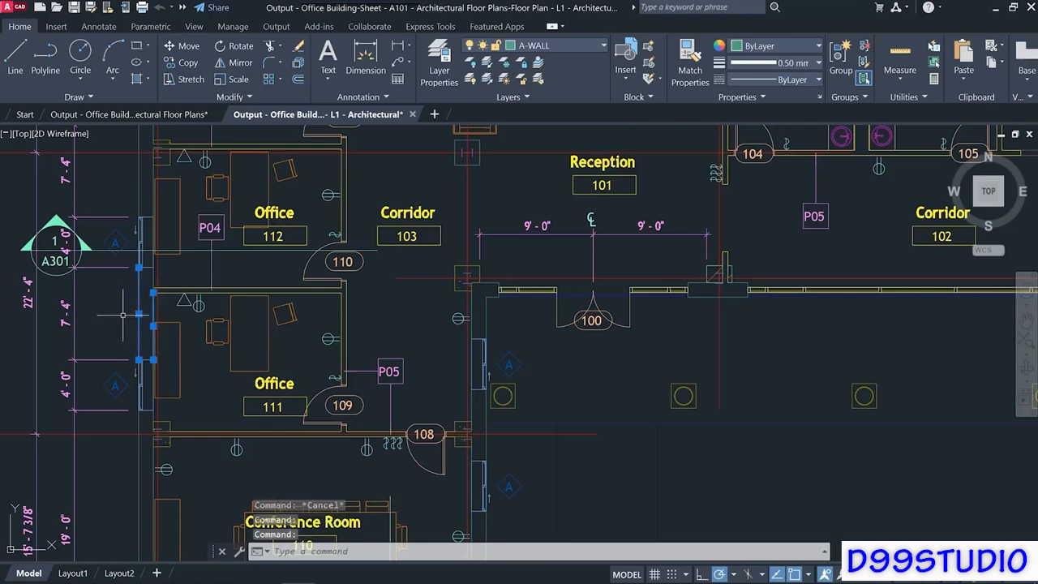
pyautogui.press('Escape')
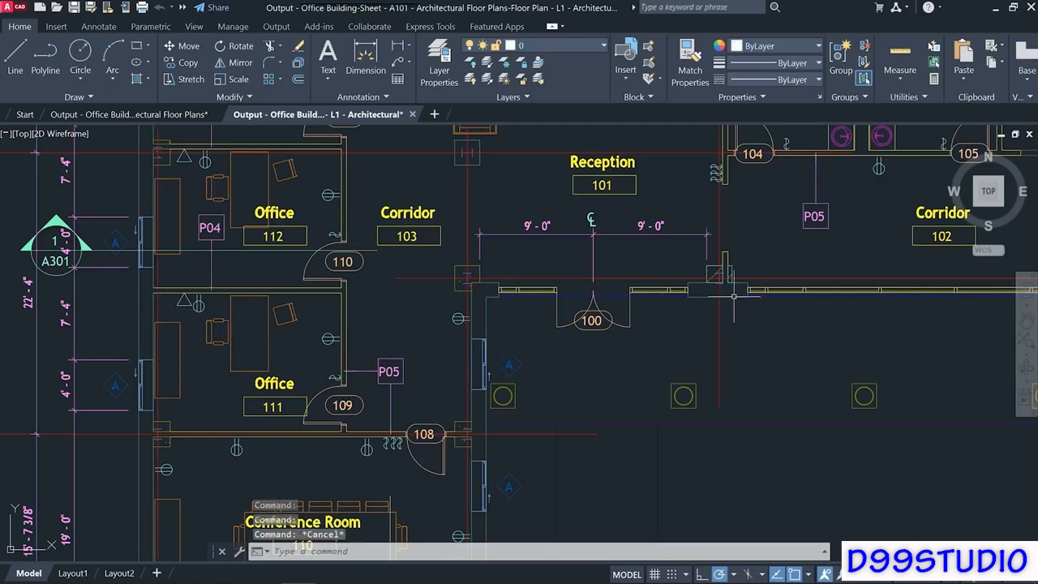
# Inspect the quick properties of the sink countertop in the Women's restroom, including its layer and block name.
pyautogui.moveTo(857, 231); pyautogui.dragTo(674, 410, button='middle')
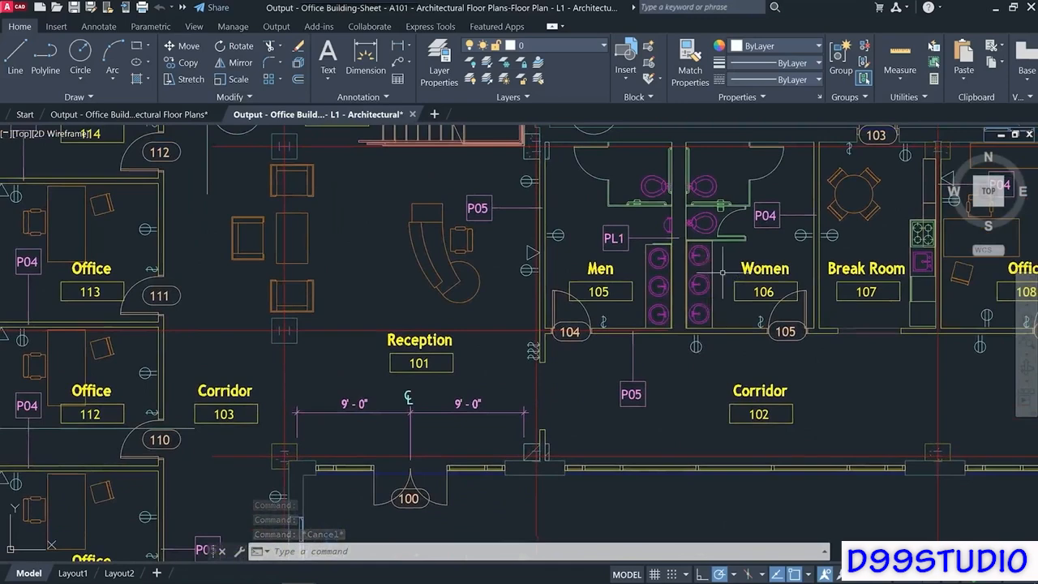
pyautogui.scroll(4, 722, 271)
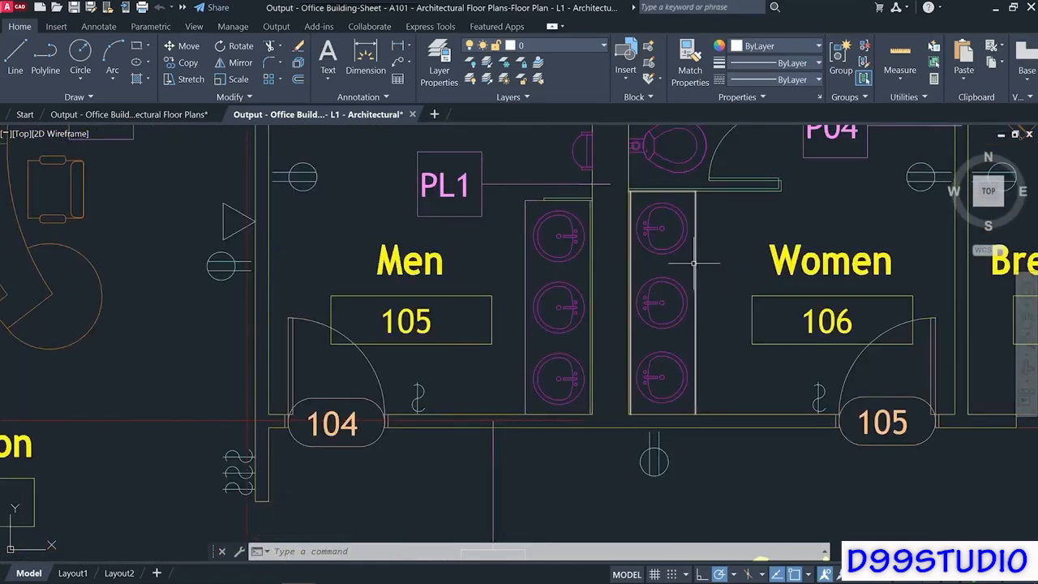
pyautogui.click(695, 263)
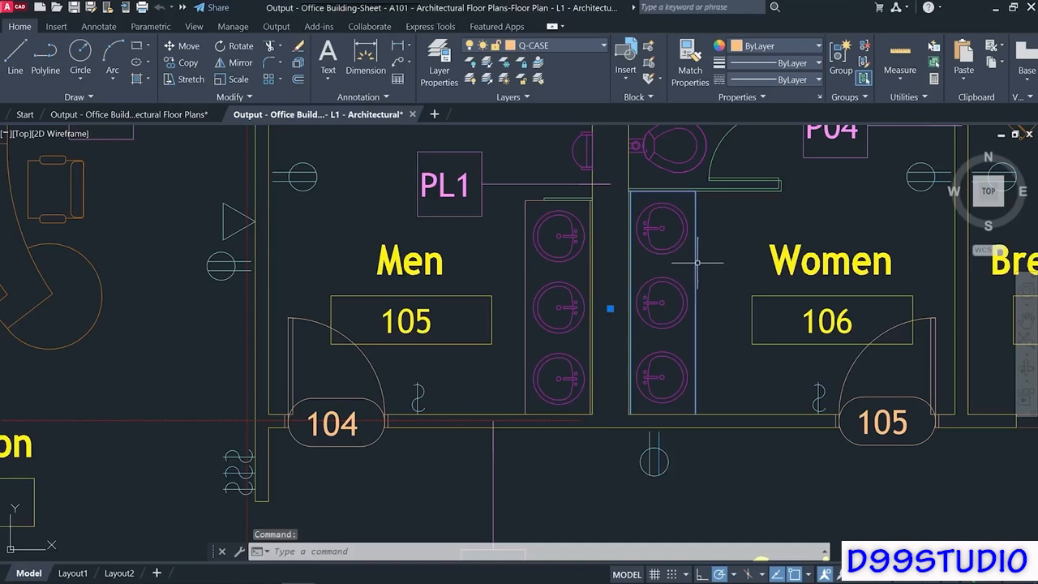
pyautogui.rightClick(696, 263)
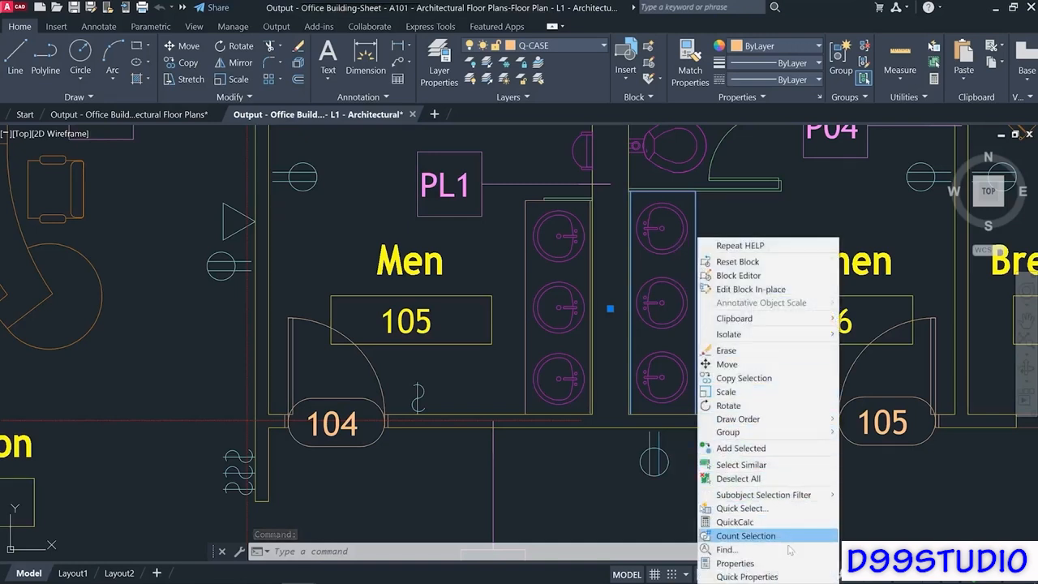
pyautogui.click(779, 576)
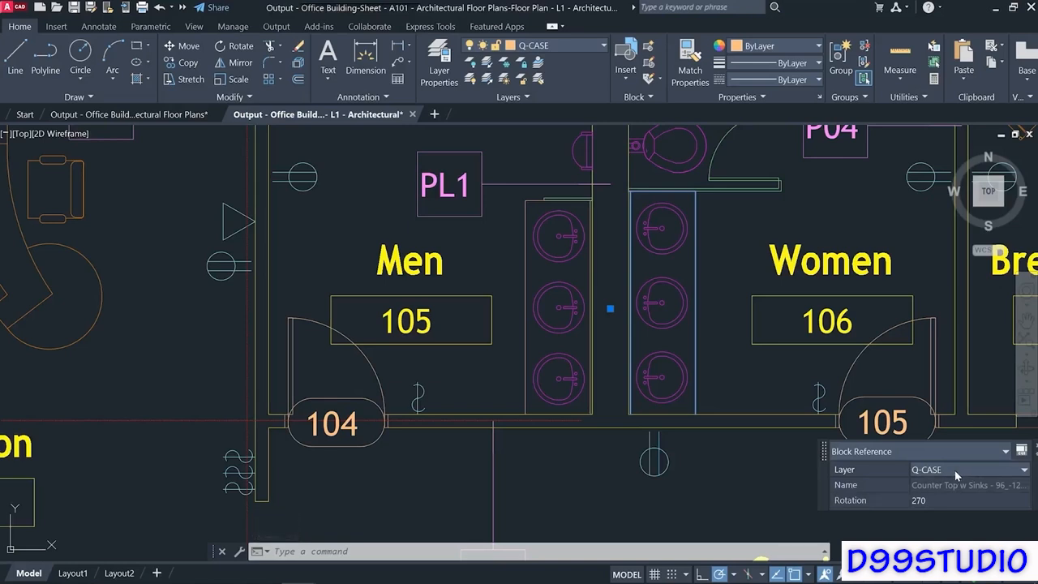
pyautogui.press('Escape')
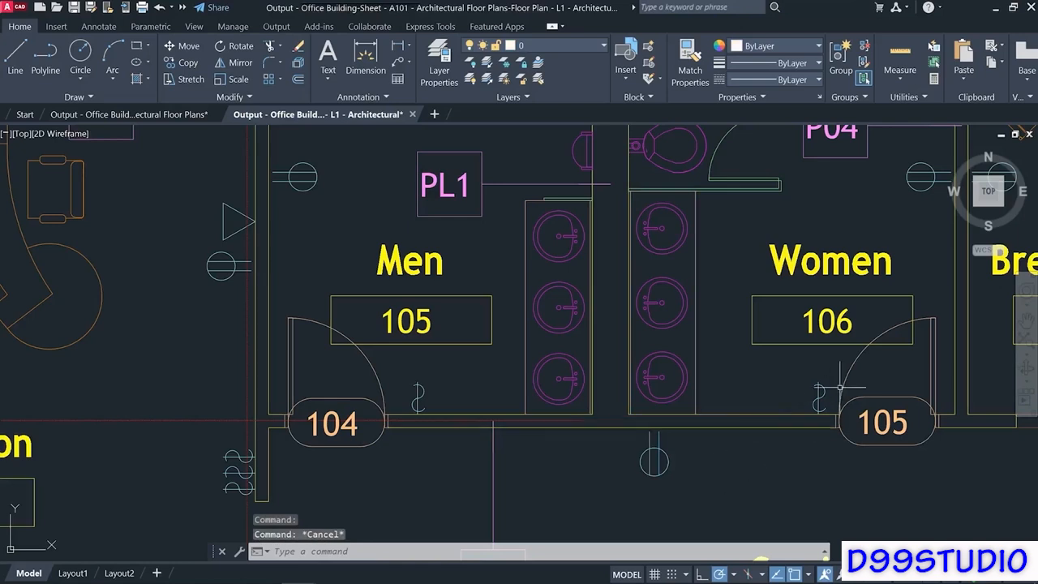
# Check the layers of the Women's restroom door and the adjacent switch symbol.
pyautogui.click(855, 361)
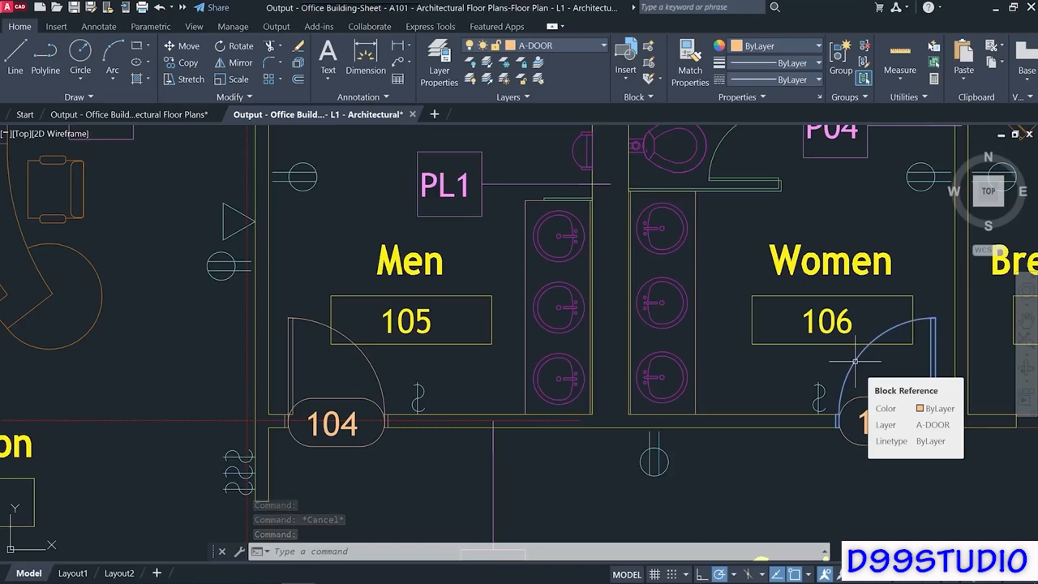
pyautogui.press('Escape')
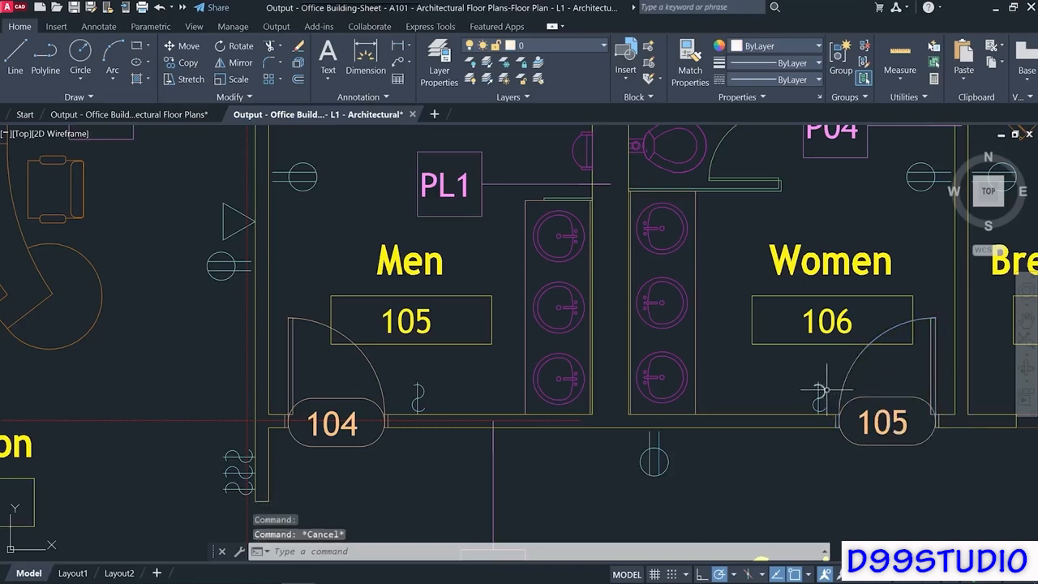
pyautogui.click(821, 390)
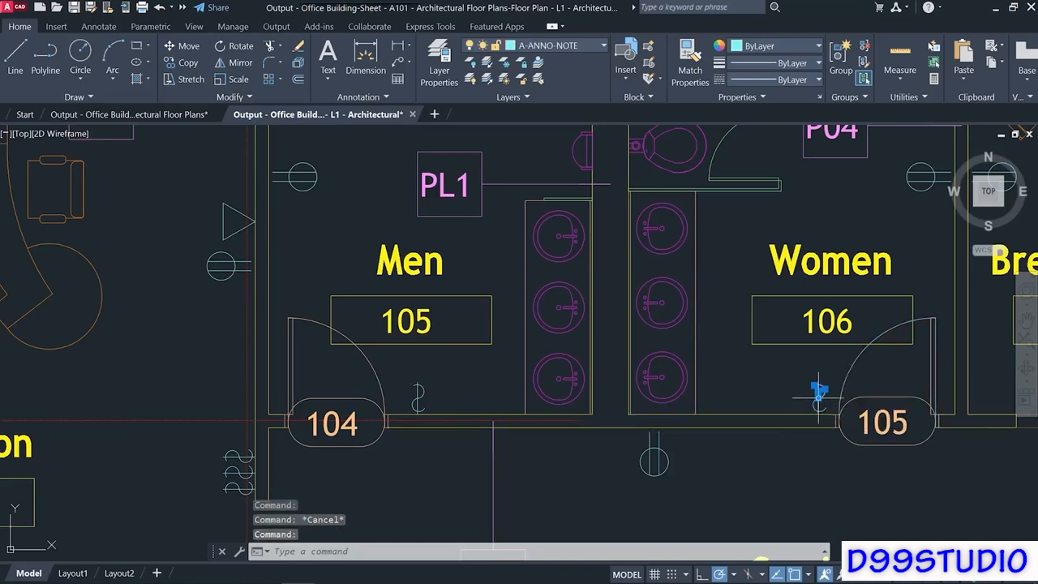
pyautogui.click(813, 409)
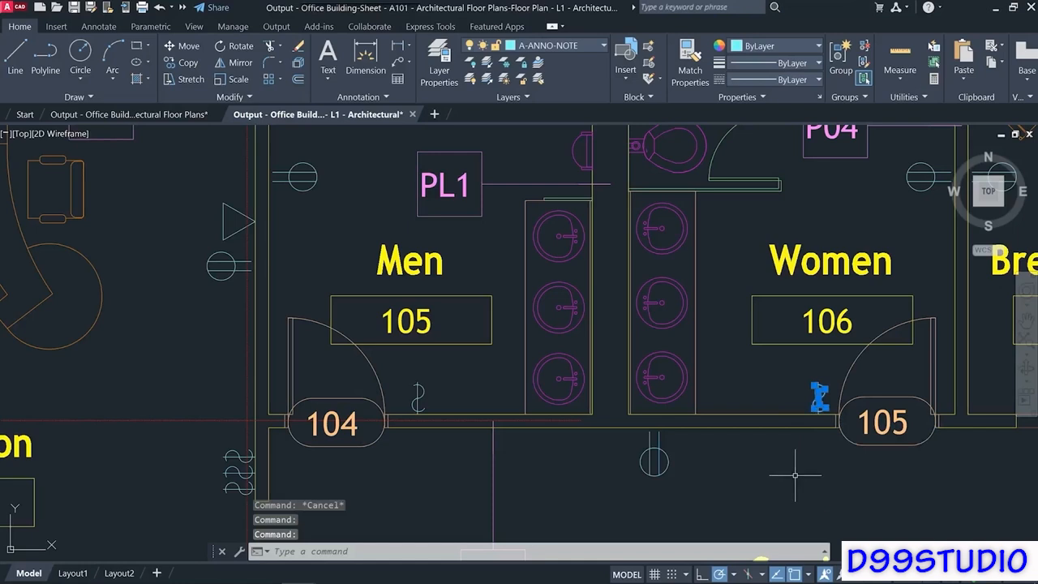
pyautogui.press('Escape')
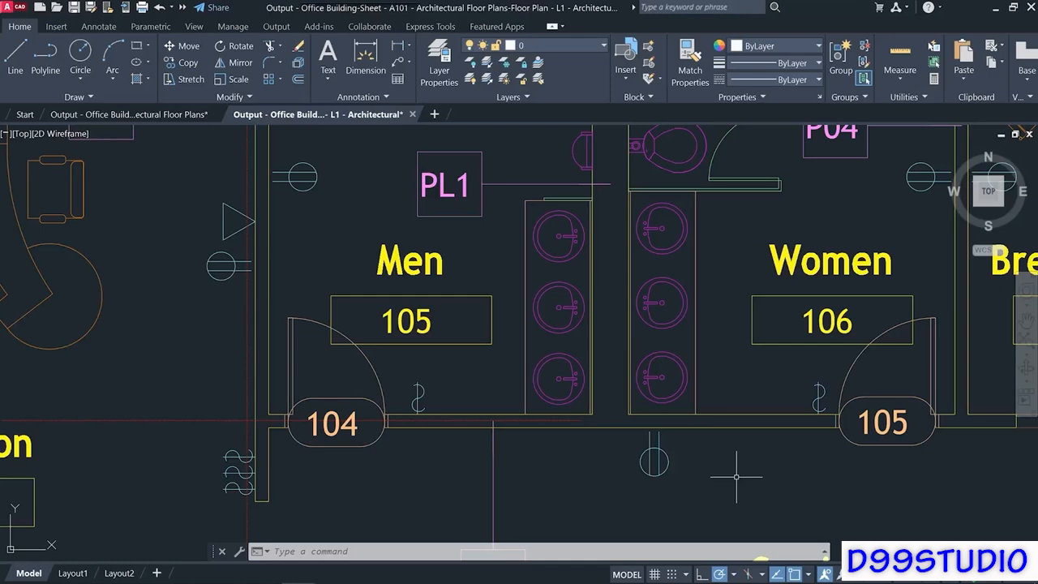
# View the whole exported floor plan from the southeast isometric direction.
pyautogui.scroll(-6, 737, 477)
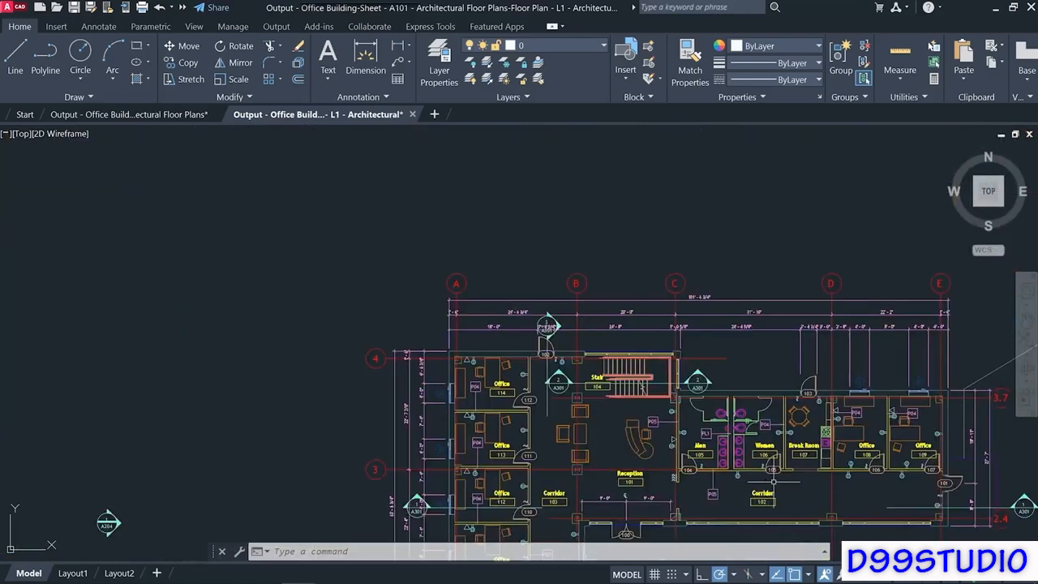
pyautogui.moveTo(767, 482); pyautogui.dragTo(588, 354, button='middle')
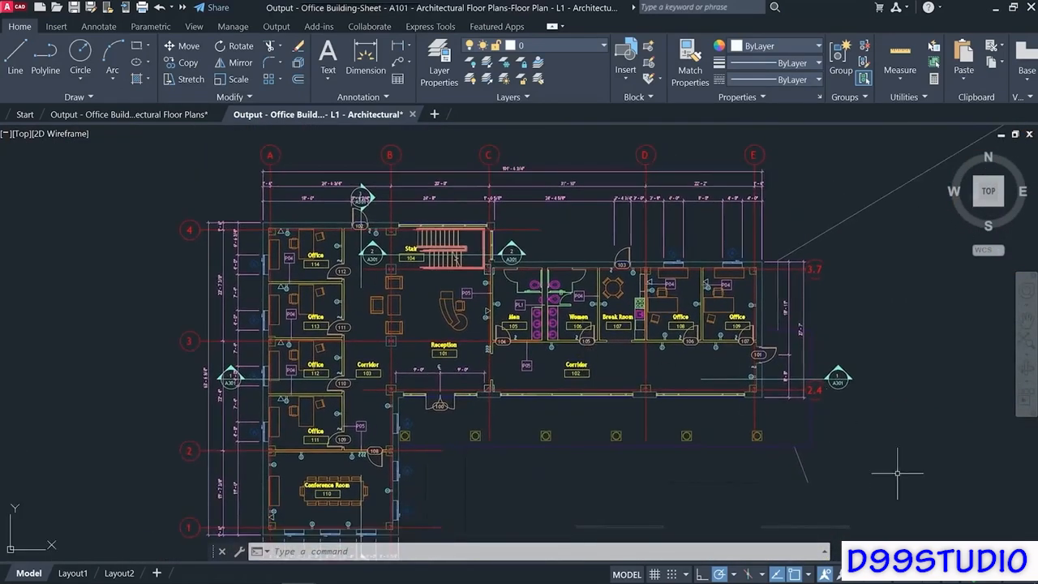
pyautogui.click(1002, 209)
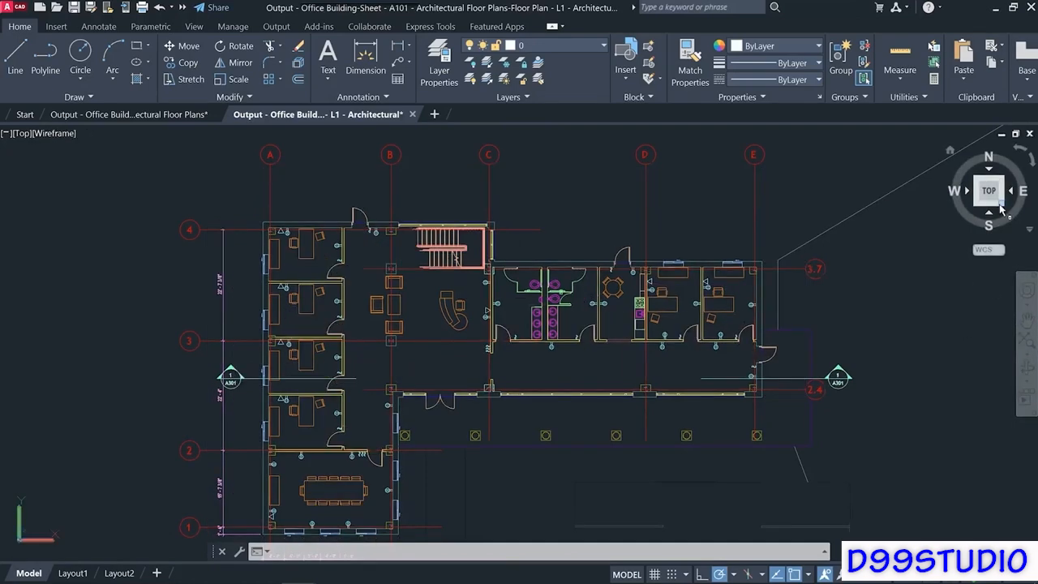
pyautogui.click(1002, 210)
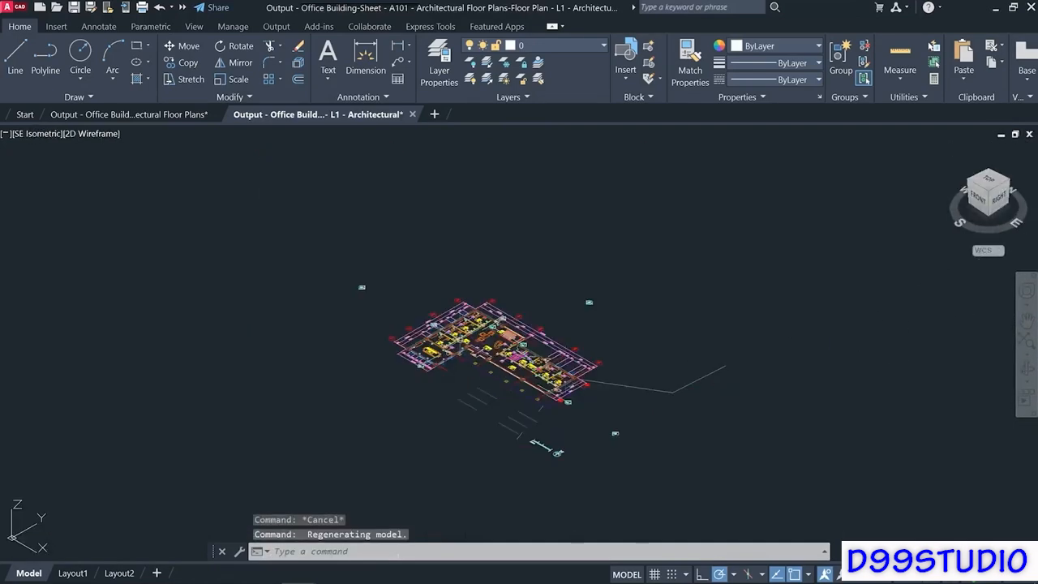
# Open the exported "Output - Office Building-3D View - 3D Stair" drawing from the desktop.
pyautogui.scroll(8, 606, 454)
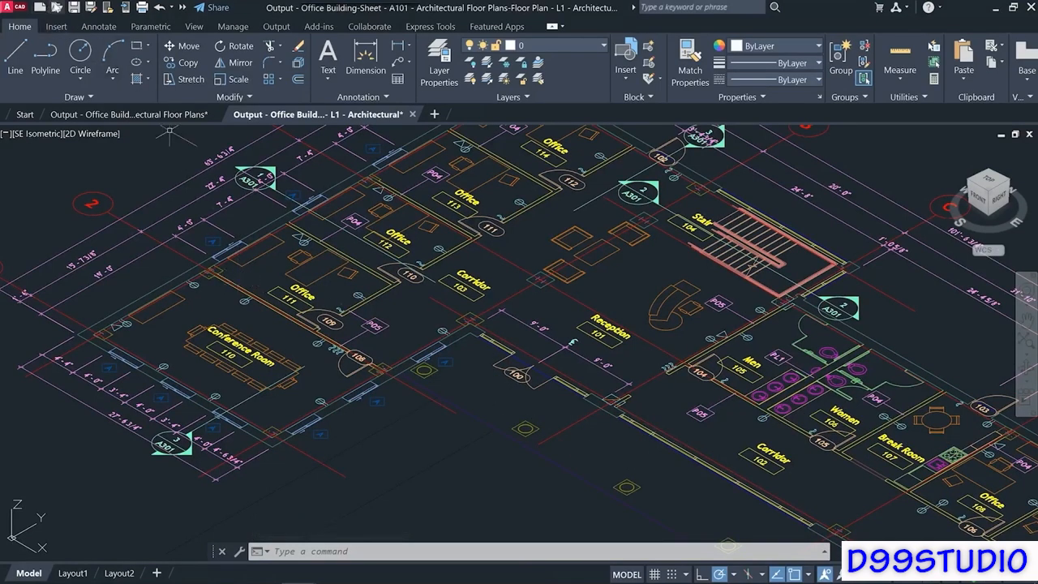
pyautogui.hotkey('ctrl', 'o')
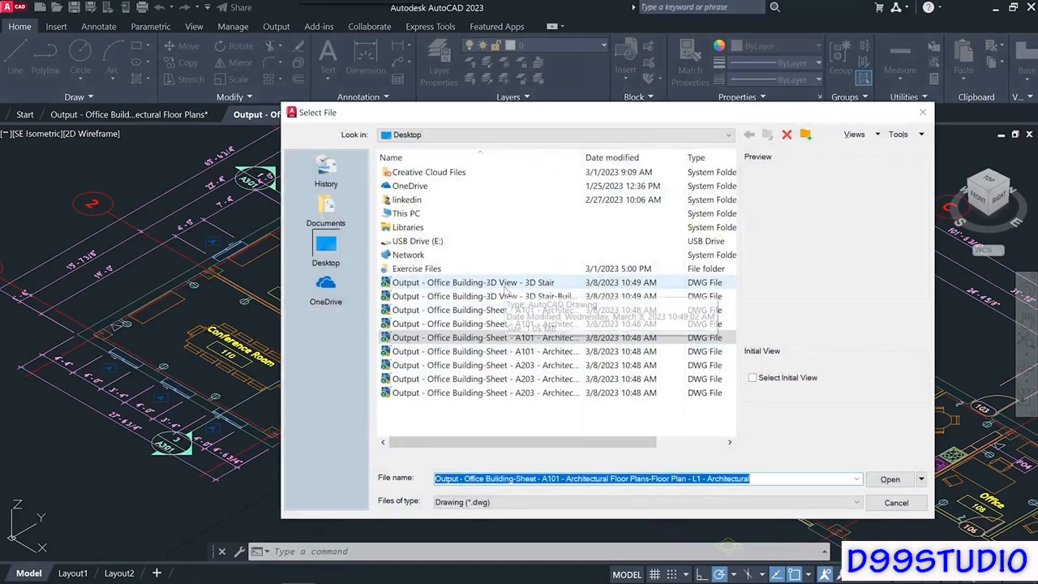
pyautogui.click(473, 282)
pyautogui.click(889, 478)
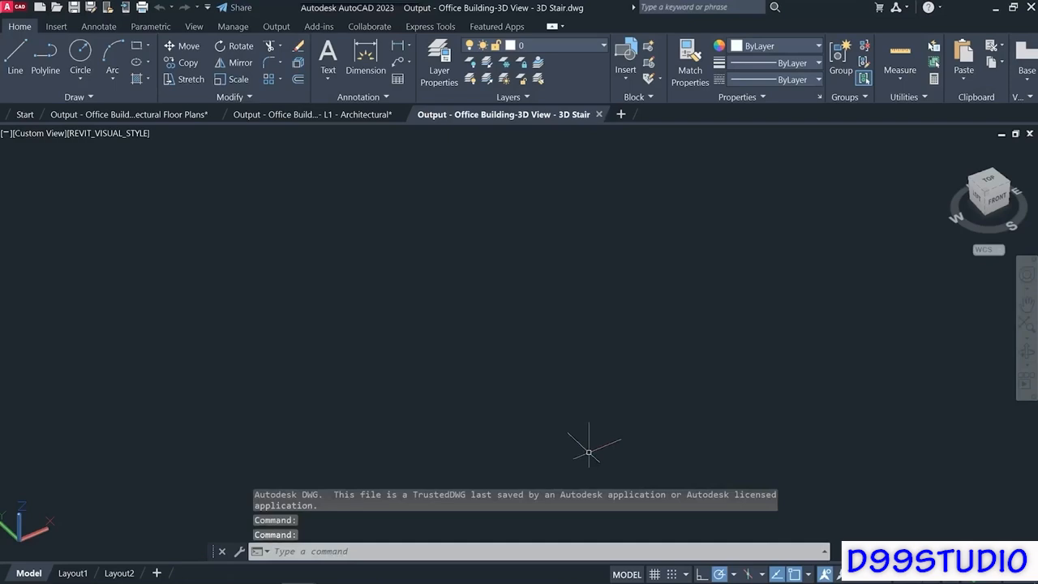
# View the 3D stair model from the southwest isometric direction and orbit to see the stair flights from the front.
pyautogui.click(985, 195)
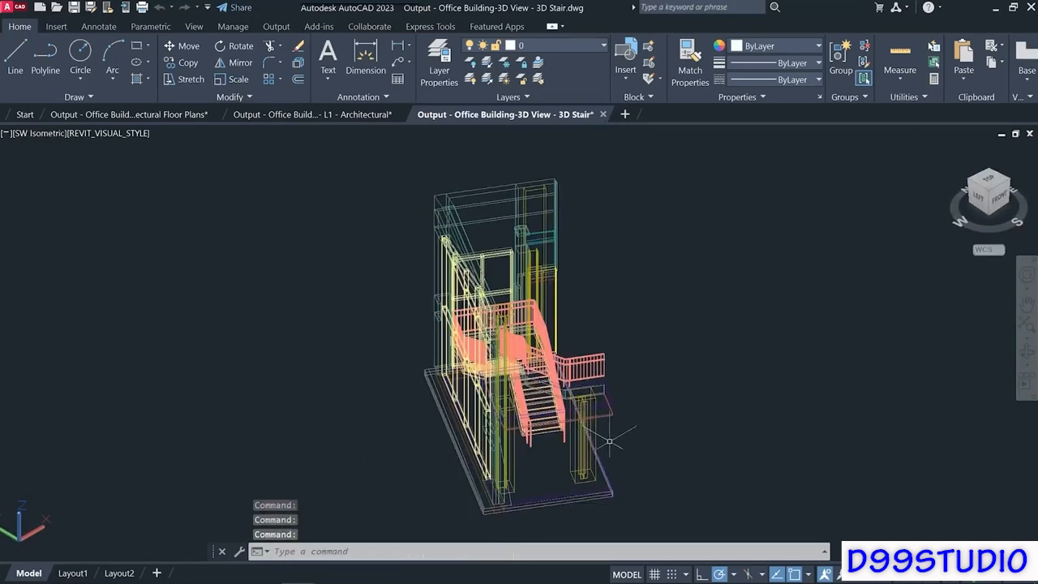
pyautogui.keyDown('shift'); pyautogui.moveTo(609, 442); pyautogui.dragTo(534, 454, button='middle'); pyautogui.keyUp('shift')
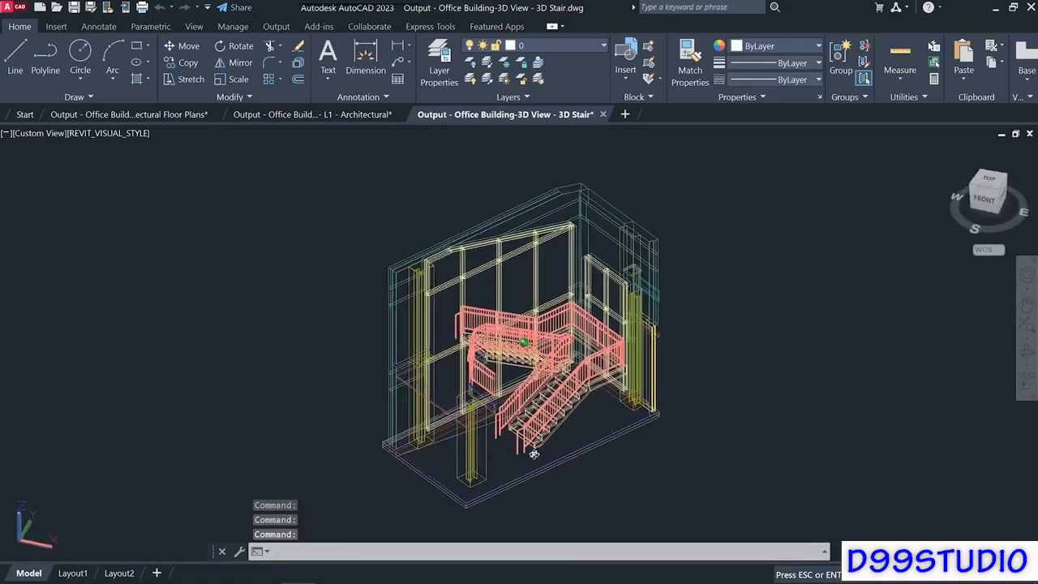
pyautogui.scroll(4, 545, 452)
pyautogui.scroll(-2, 600, 434)
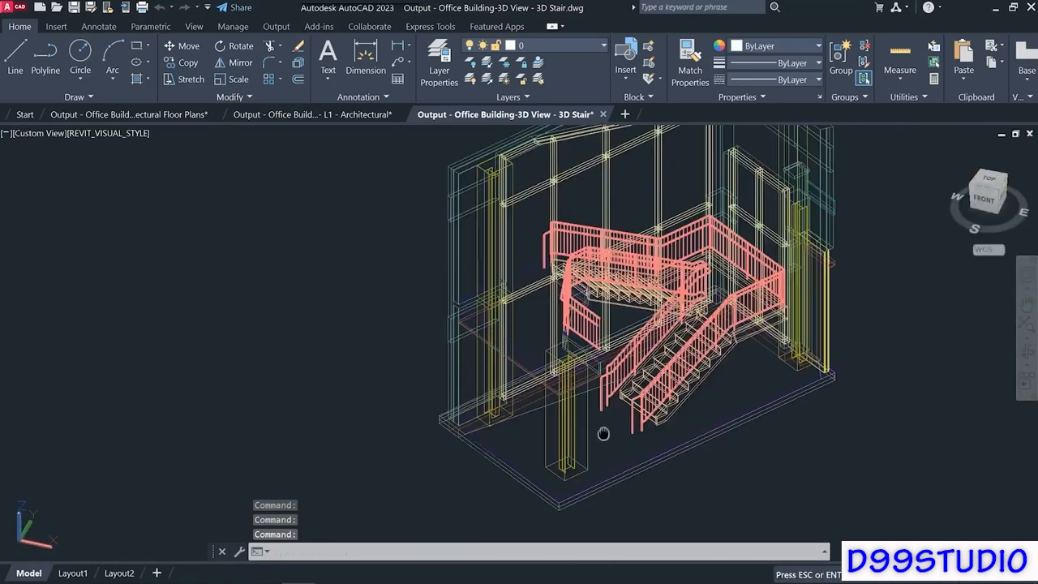
# Check the layers of the floor slab and the front column in the 3D stair model.
pyautogui.click(656, 458)
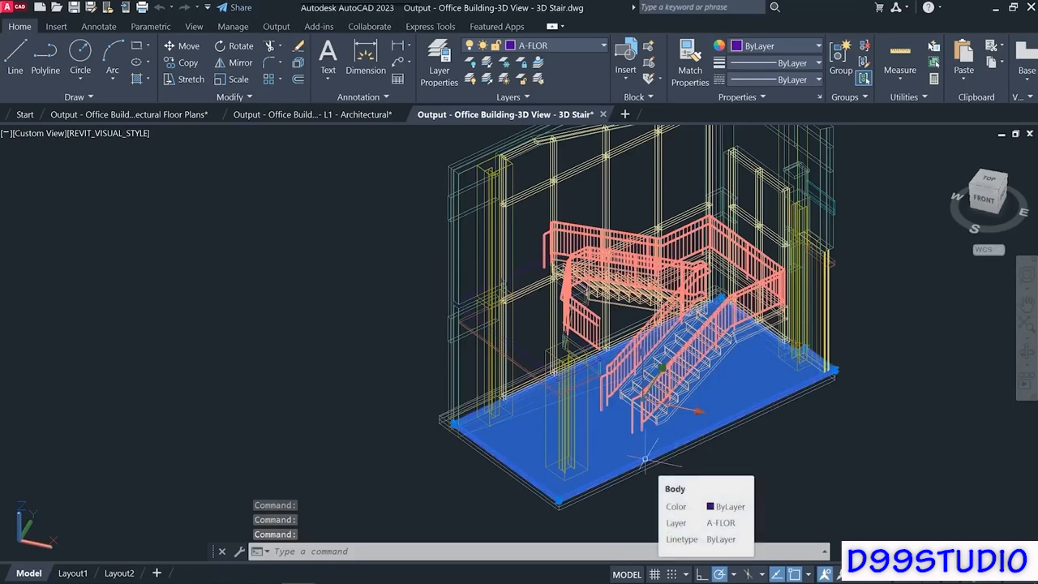
pyautogui.press('Escape')
pyautogui.press('Escape')
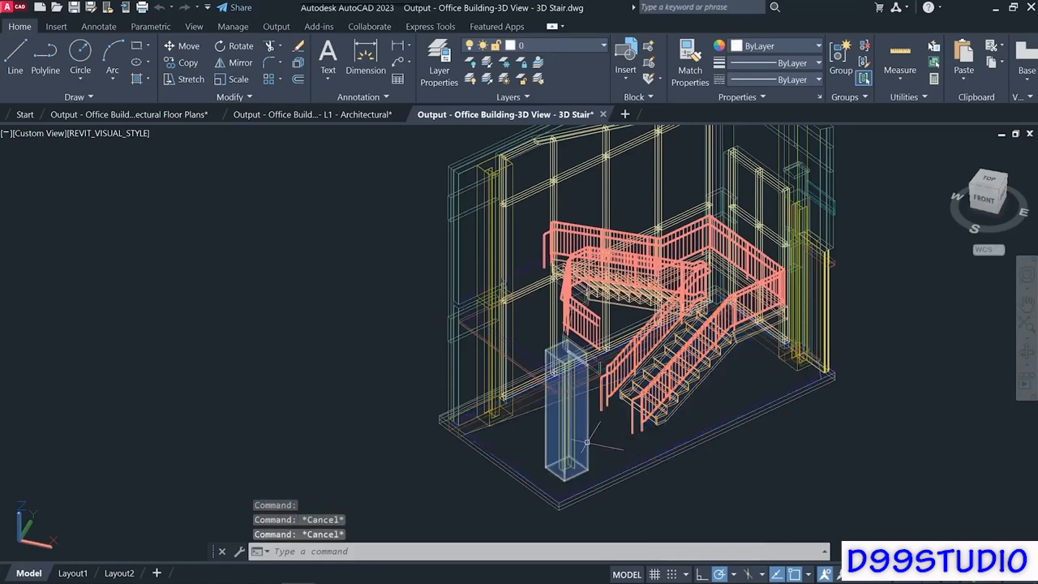
pyautogui.click(587, 446)
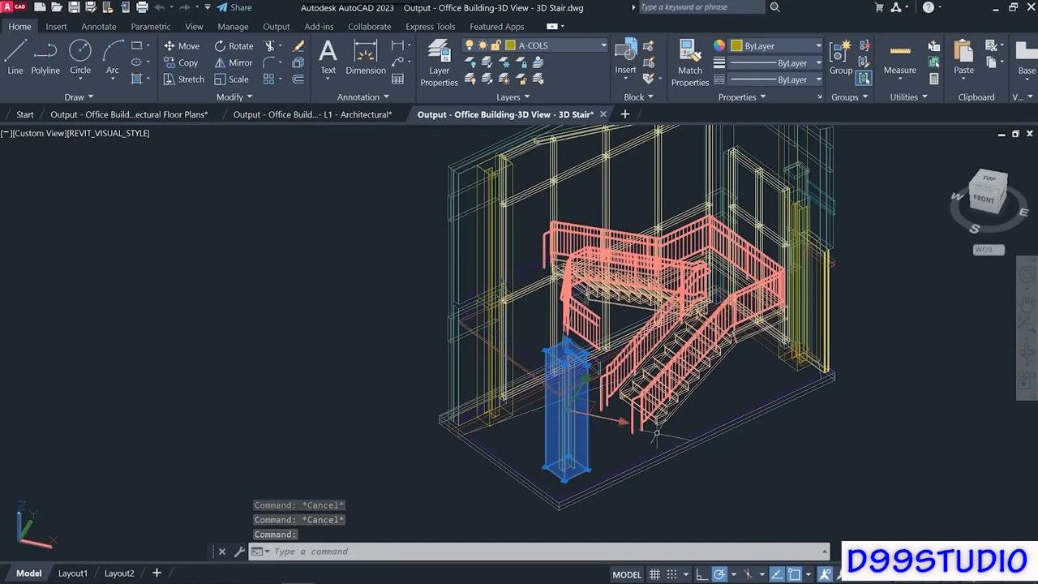
pyautogui.press('Escape')
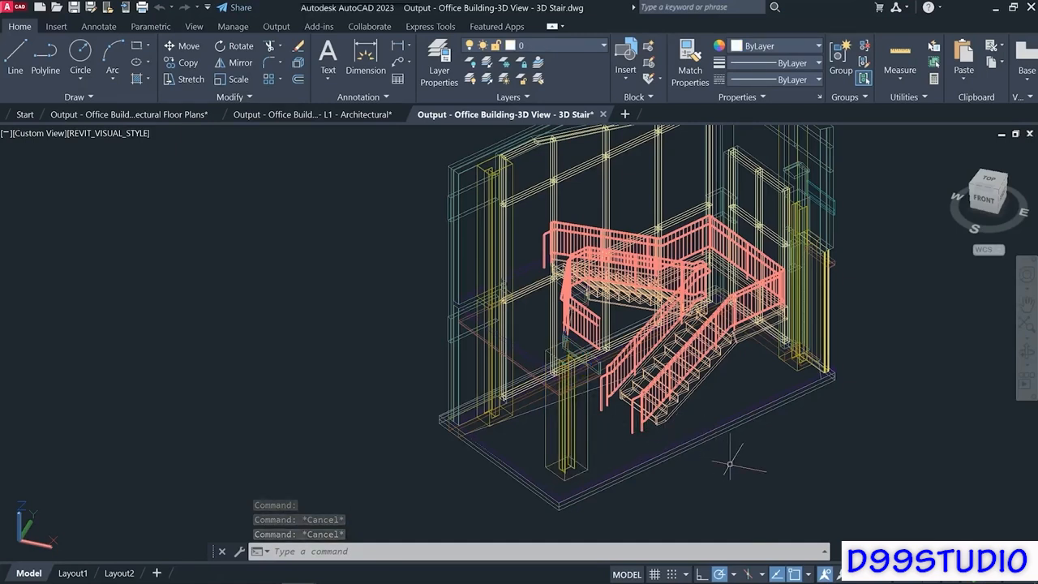
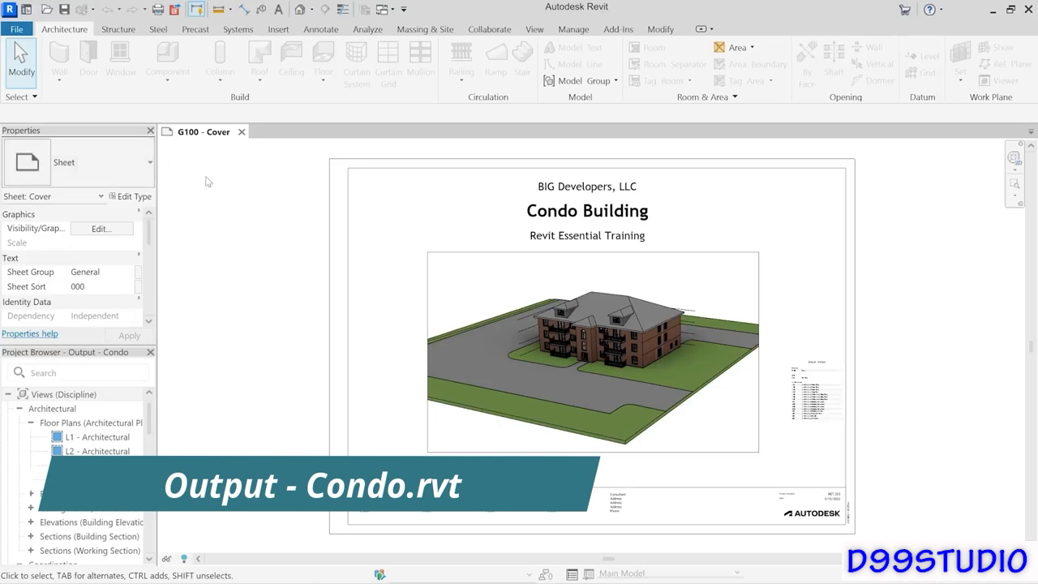
# Switch to the Output - Condo project in Revit, try the Current window range for PDF export, and close the settings without exporting.
pyautogui.click(17, 31)
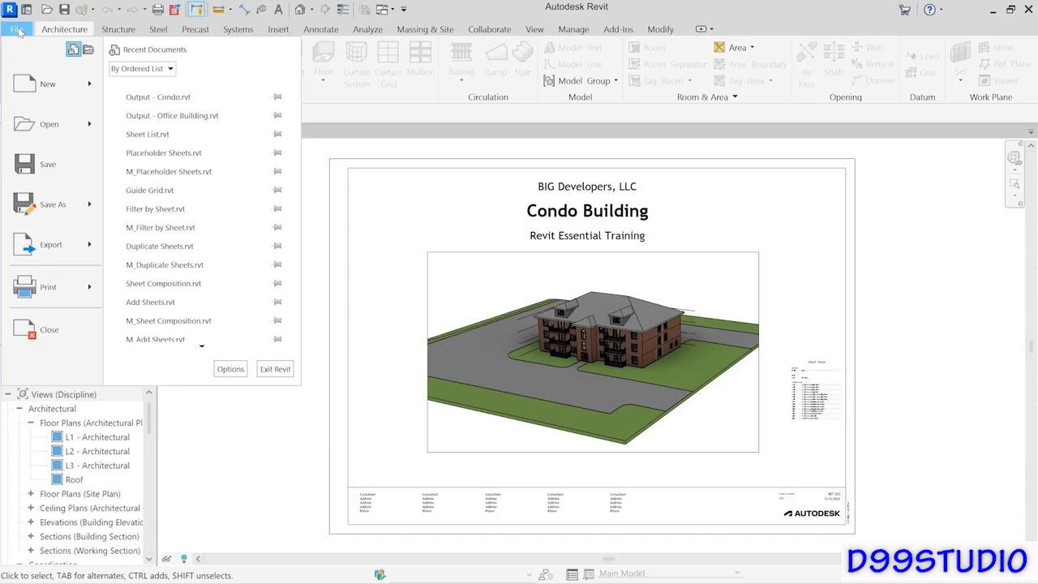
pyautogui.moveTo(46, 292)
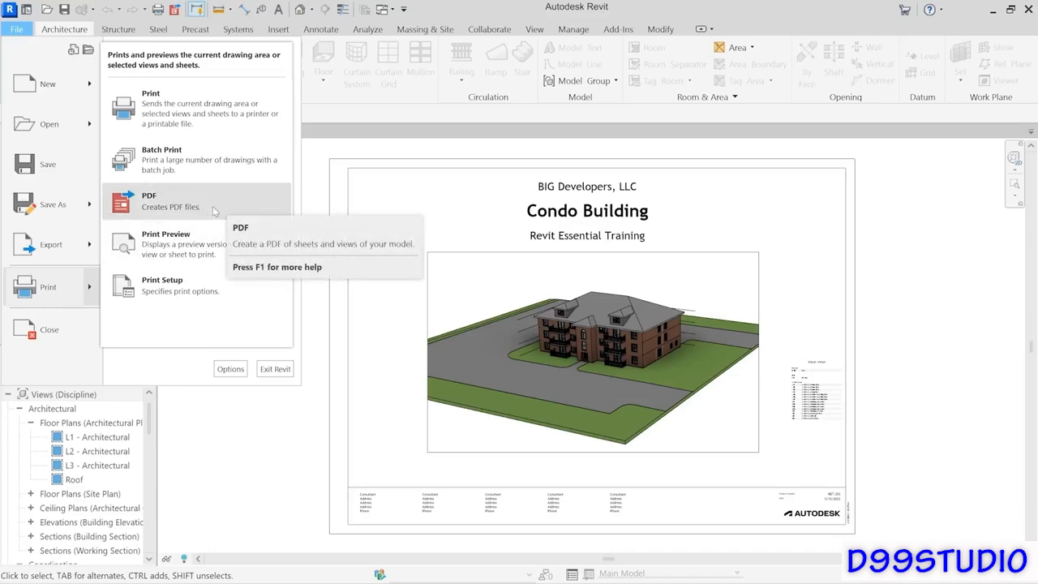
pyautogui.moveTo(58, 247)
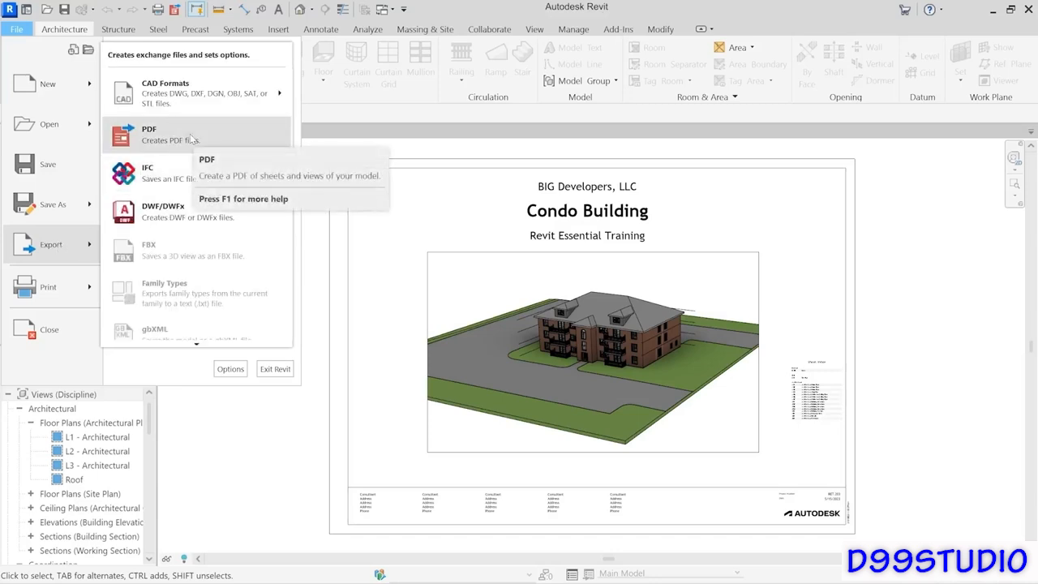
pyautogui.click(175, 13)
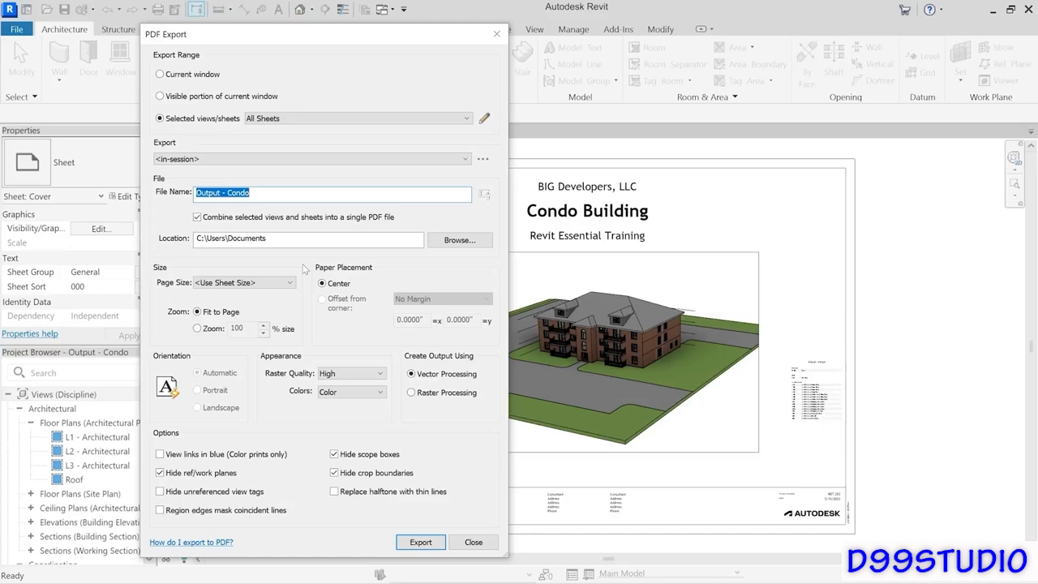
pyautogui.click(194, 74)
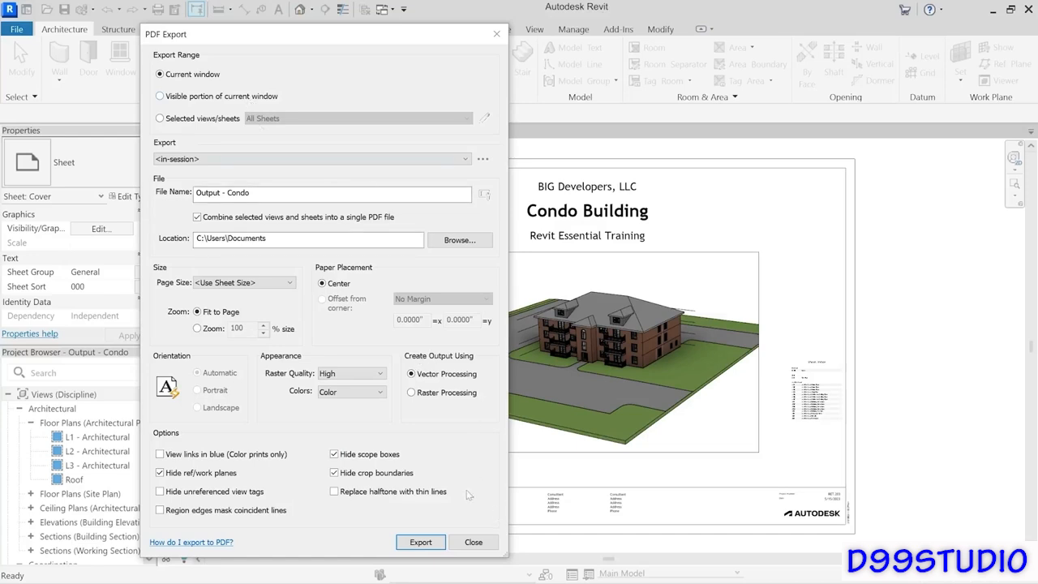
pyautogui.click(475, 541)
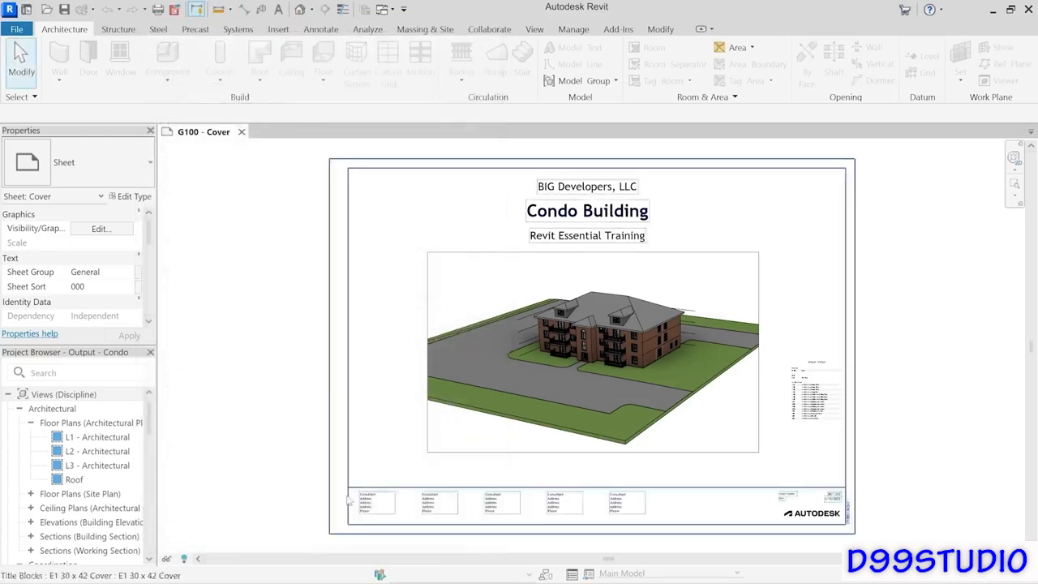
# Open the L1 - Architectural floor plan with only the front entrance walkway in view.
pyautogui.doubleClick(81, 438)
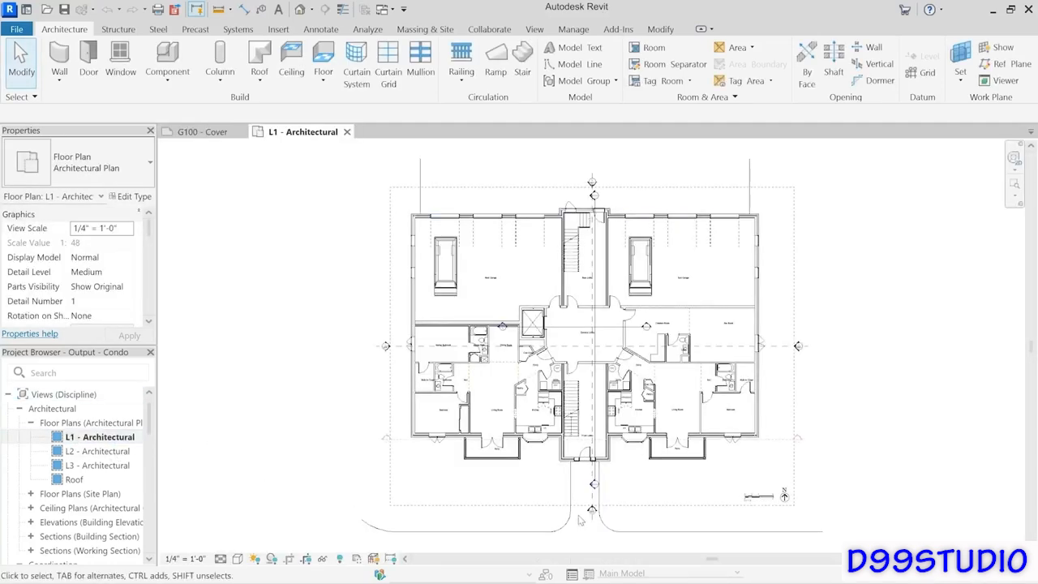
pyautogui.scroll(5, 581, 521)
pyautogui.scroll(2, 582, 523)
pyautogui.moveTo(577, 528); pyautogui.dragTo(691, 453, button='middle')
pyautogui.scroll(1, 709, 434)
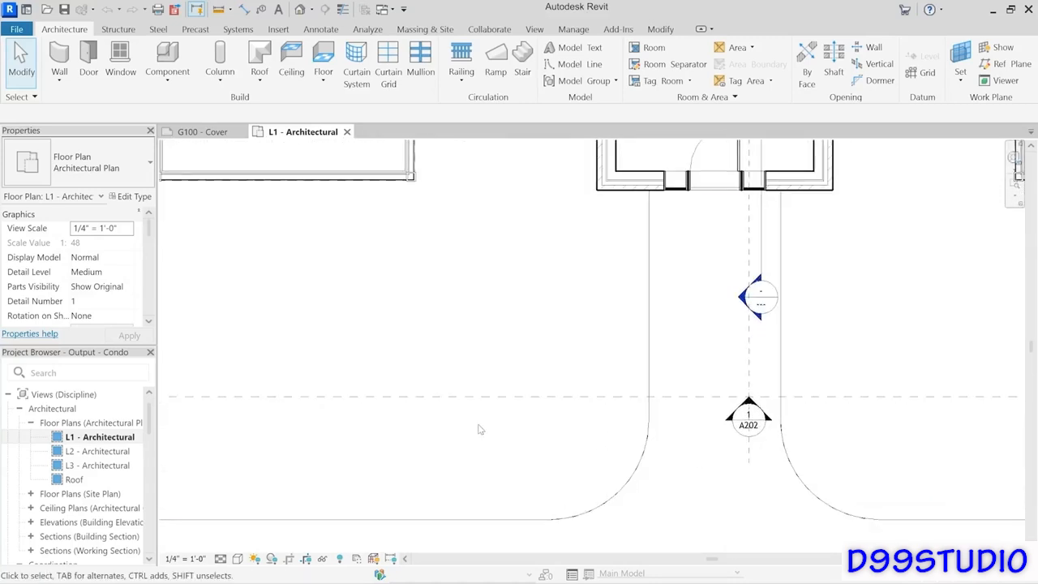
# Set the PDF export range to selected views/sheets and open the All Sheets set for editing.
pyautogui.click(174, 9)
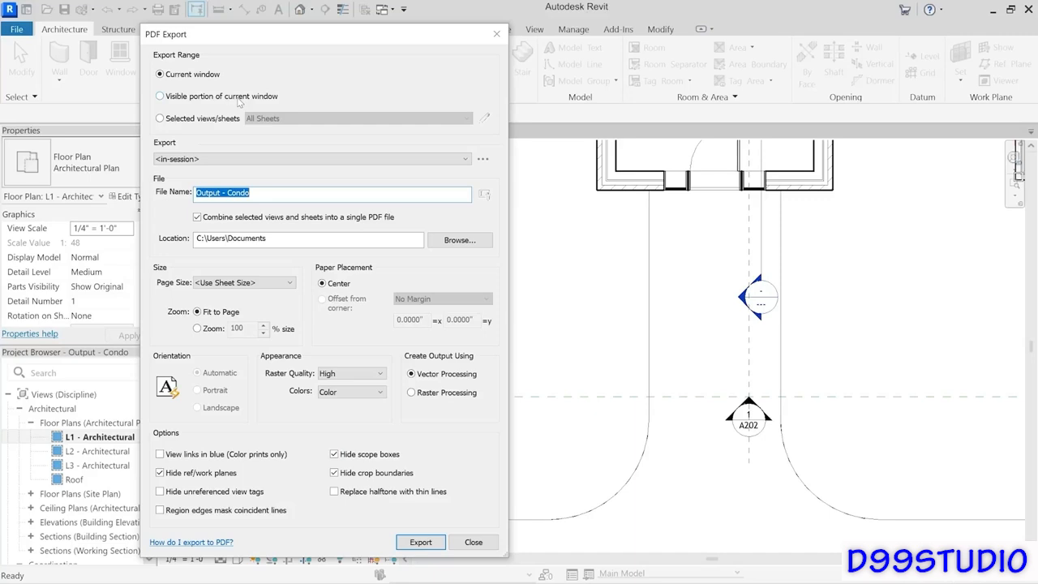
pyautogui.click(184, 121)
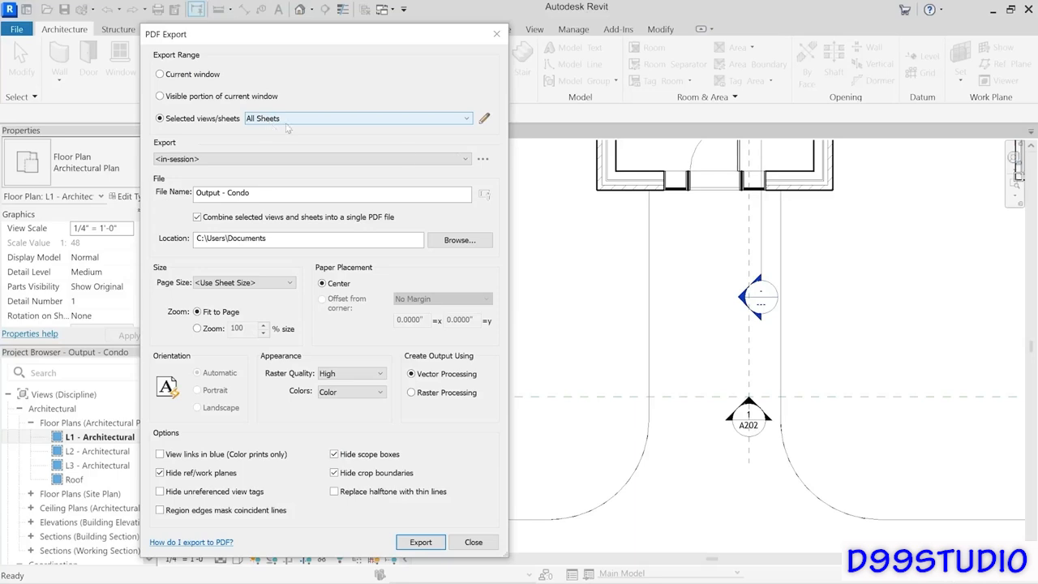
pyautogui.click(483, 120)
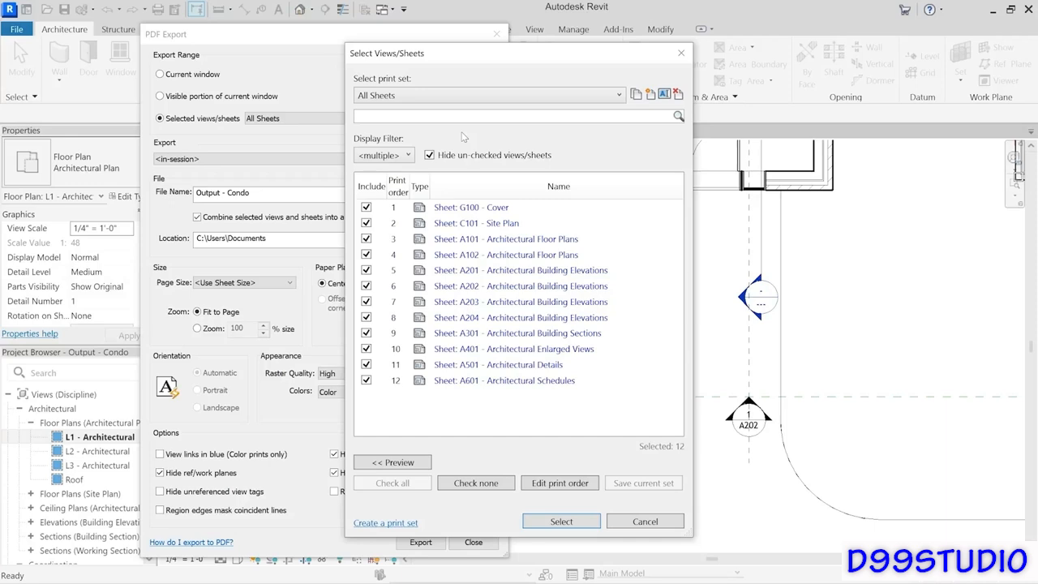
# Show the unchecked views and sheets in the All Sheets set and review the full list.
pyautogui.click(408, 155)
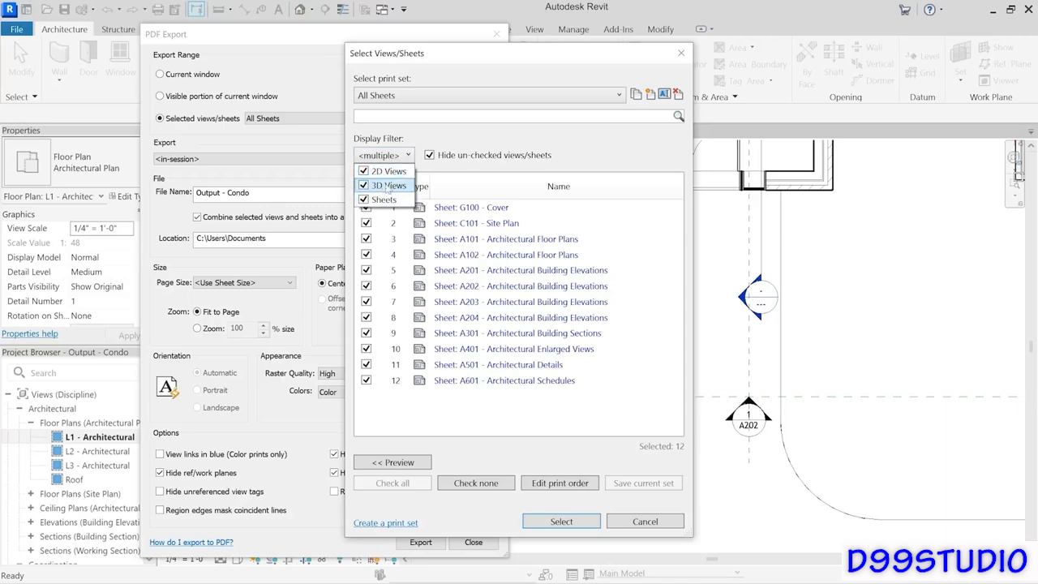
pyautogui.click(475, 137)
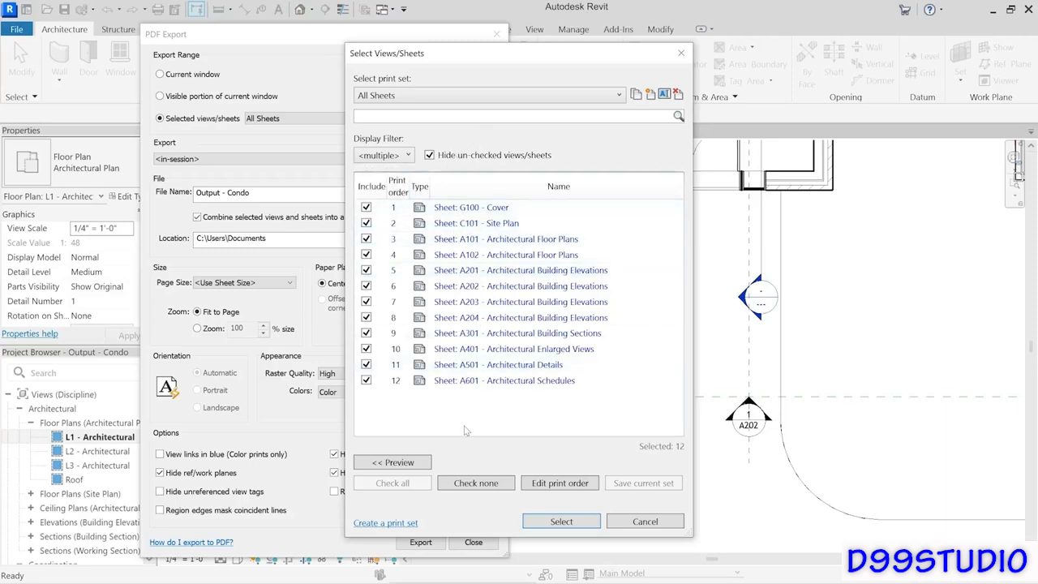
pyautogui.click(430, 156)
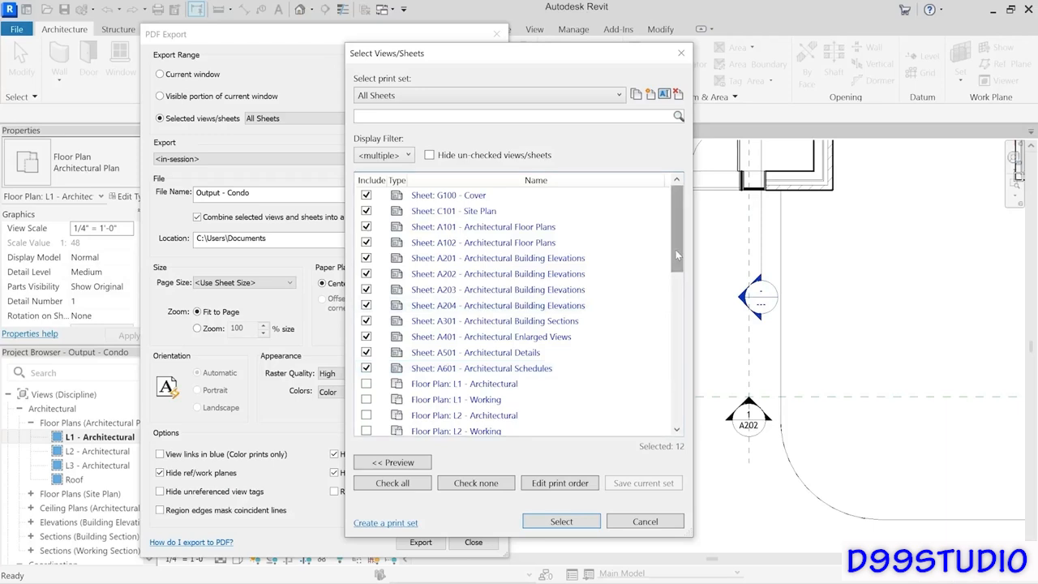
pyautogui.moveTo(676, 250); pyautogui.dragTo(676, 303)
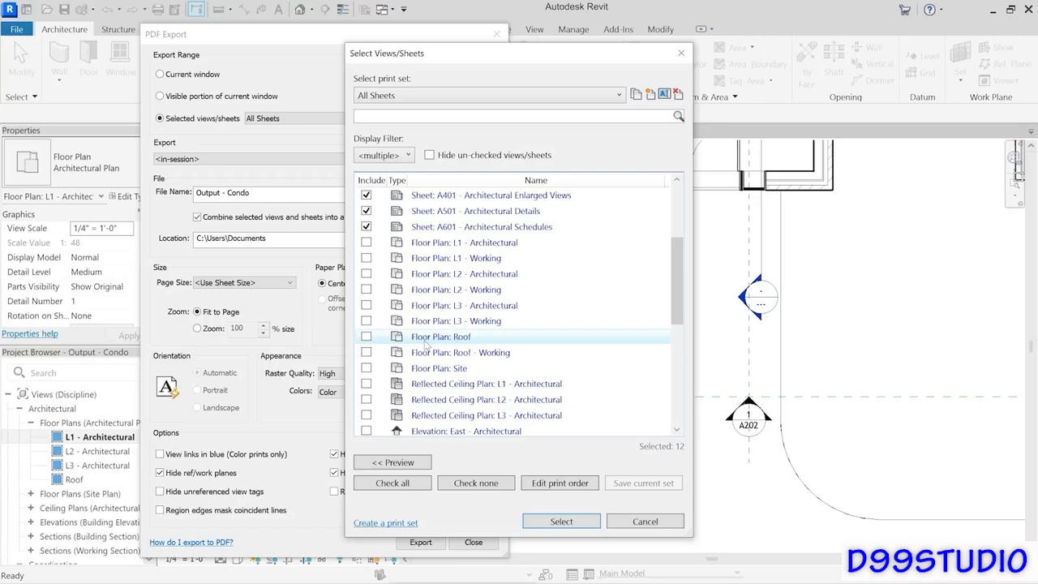
pyautogui.moveTo(675, 284); pyautogui.dragTo(684, 383)
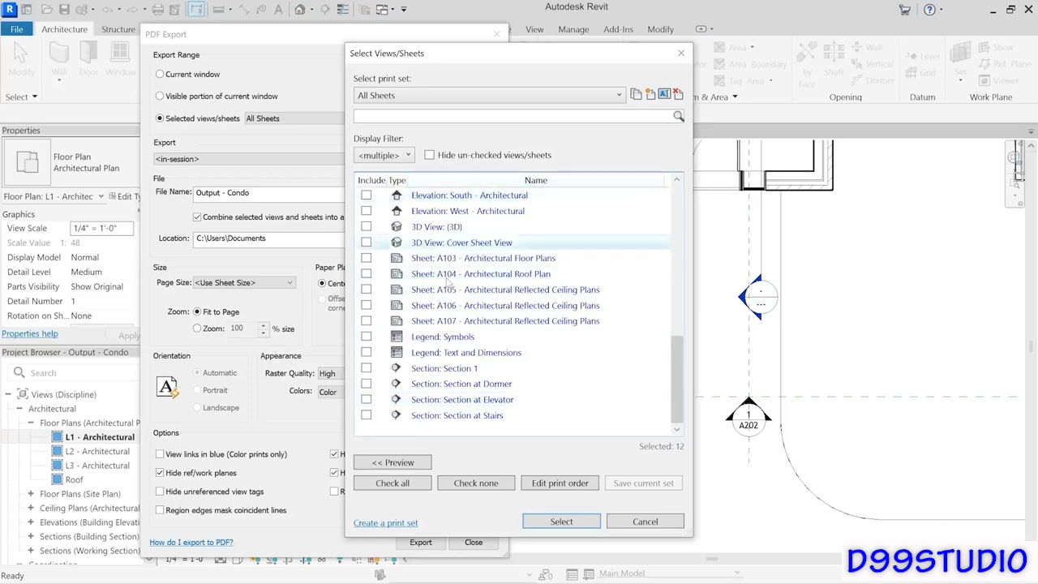
# Filter the list to sheets only by excluding 2D views and 3D views.
pyautogui.click(384, 155)
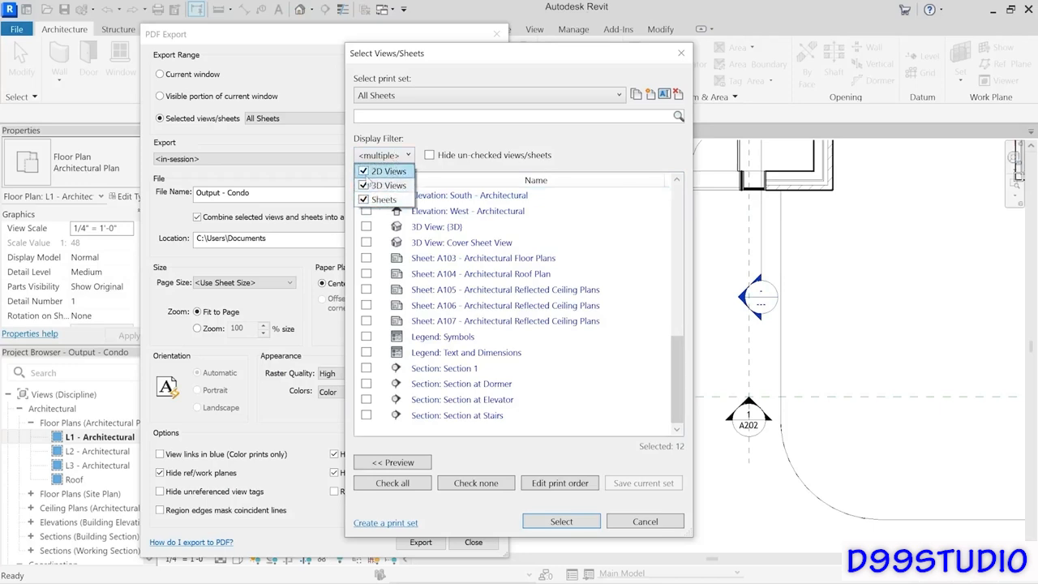
pyautogui.click(364, 171)
pyautogui.click(365, 185)
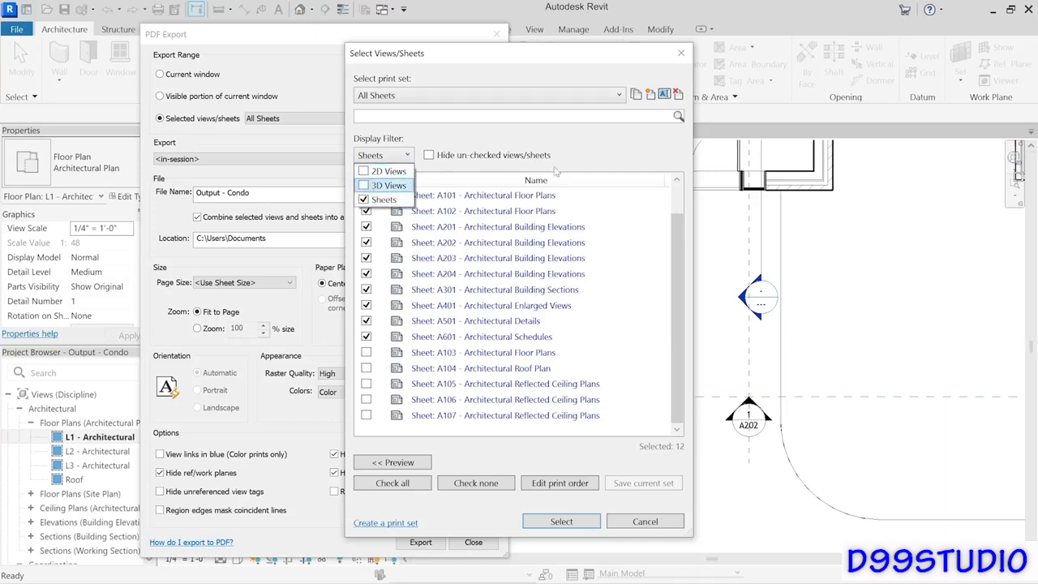
pyautogui.click(626, 149)
pyautogui.moveTo(673, 227); pyautogui.dragTo(681, 277)
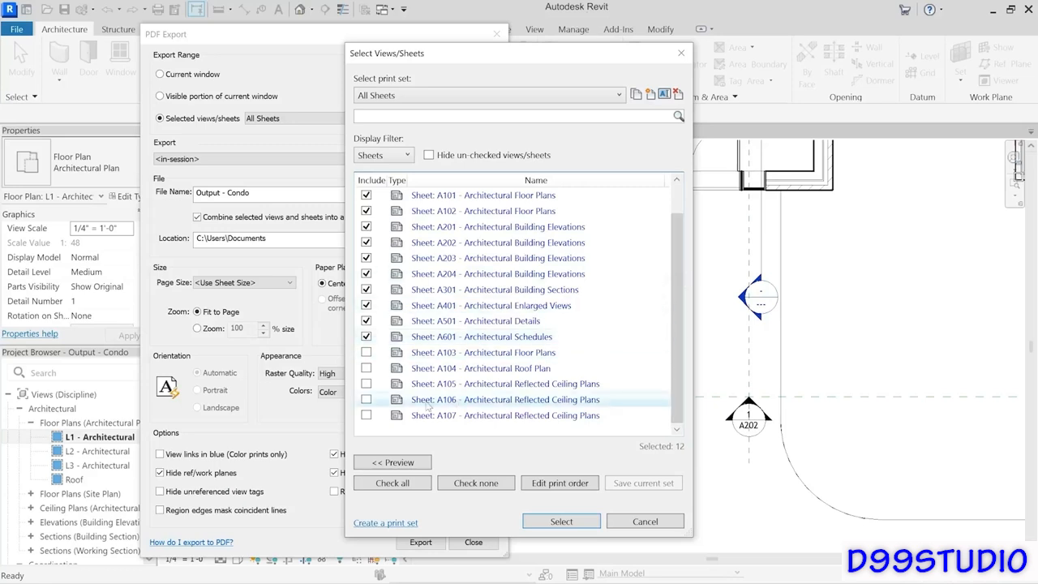
# Include sheets A103, A104, A105, A106 and A107 in the All Sheets set.
pyautogui.click(366, 352)
pyautogui.click(366, 368)
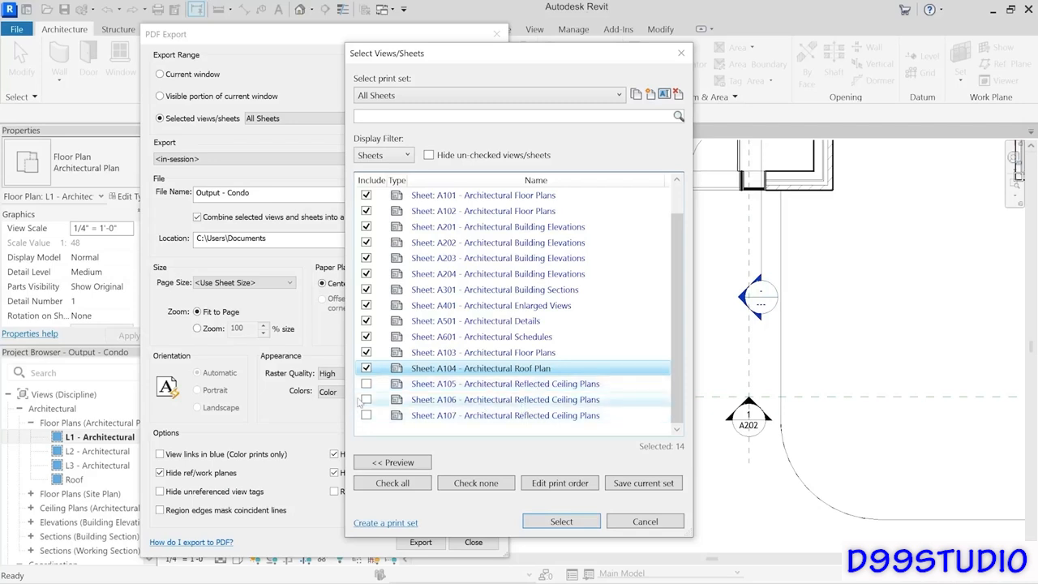
pyautogui.click(366, 384)
pyautogui.click(366, 399)
pyautogui.click(366, 415)
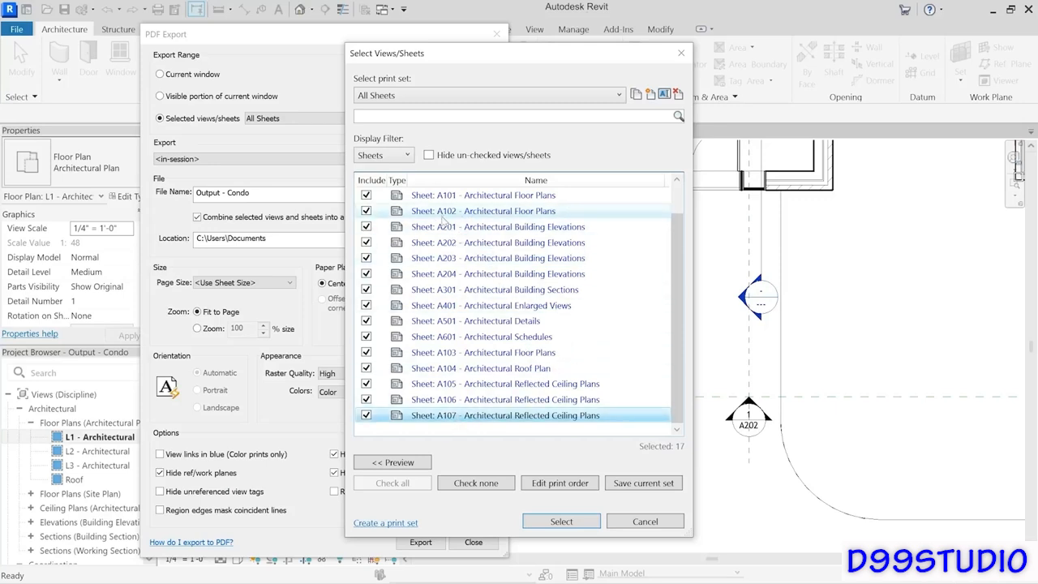
# Move sheets A103 to A107 directly after A102 in the All Sheets print order and save the set for the export.
pyautogui.click(552, 488)
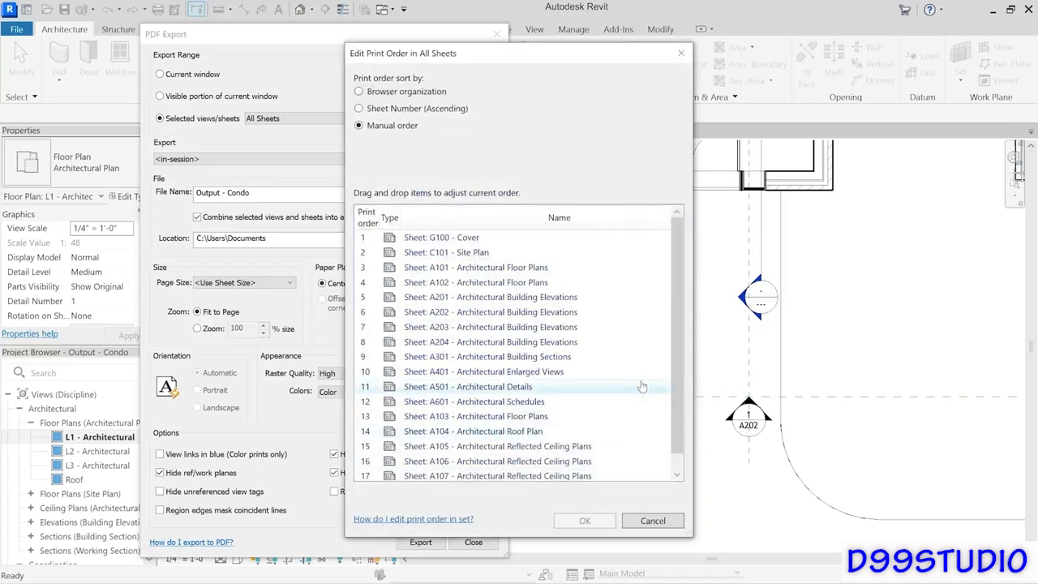
pyautogui.moveTo(679, 375); pyautogui.dragTo(673, 405)
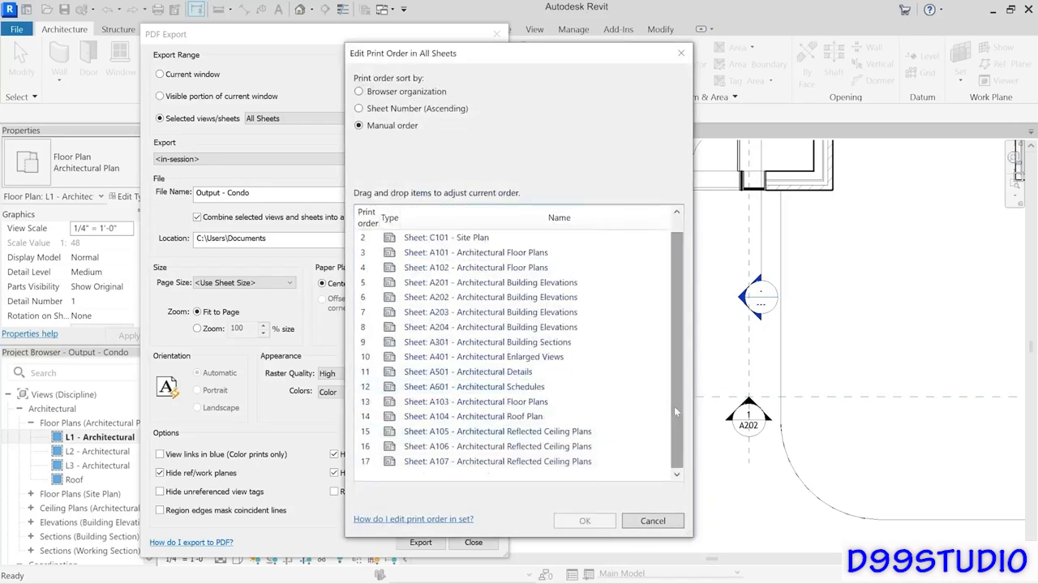
pyautogui.click(473, 403)
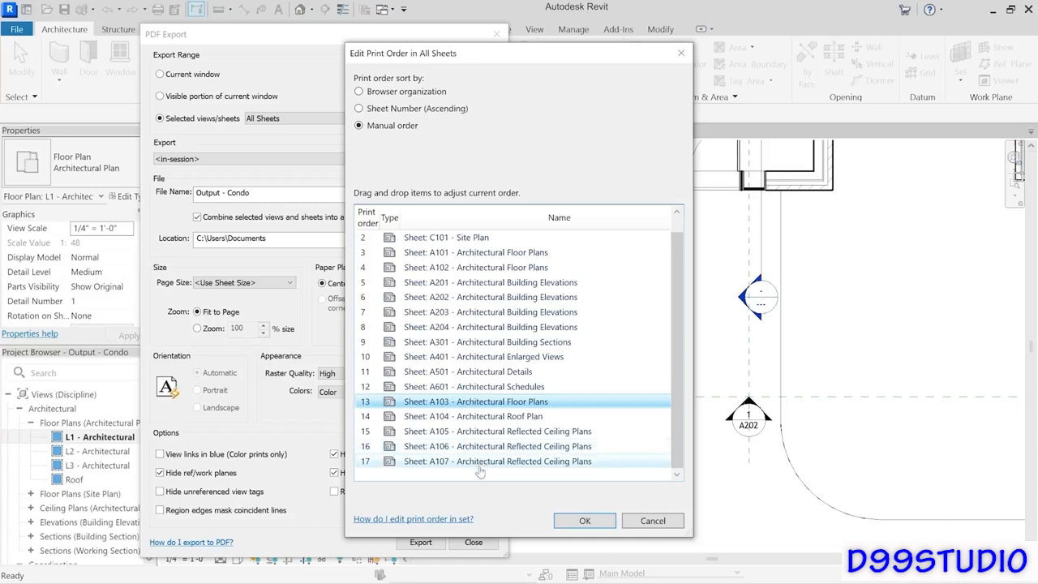
pyautogui.keyDown('shift'); pyautogui.click(479, 469); pyautogui.keyUp('shift')
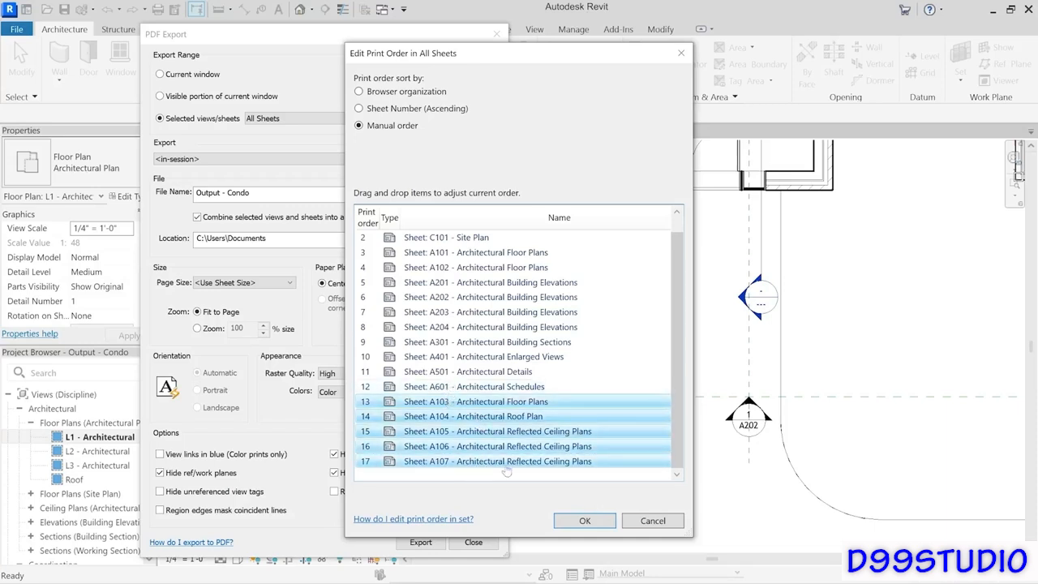
pyautogui.moveTo(479, 410); pyautogui.dragTo(490, 287)
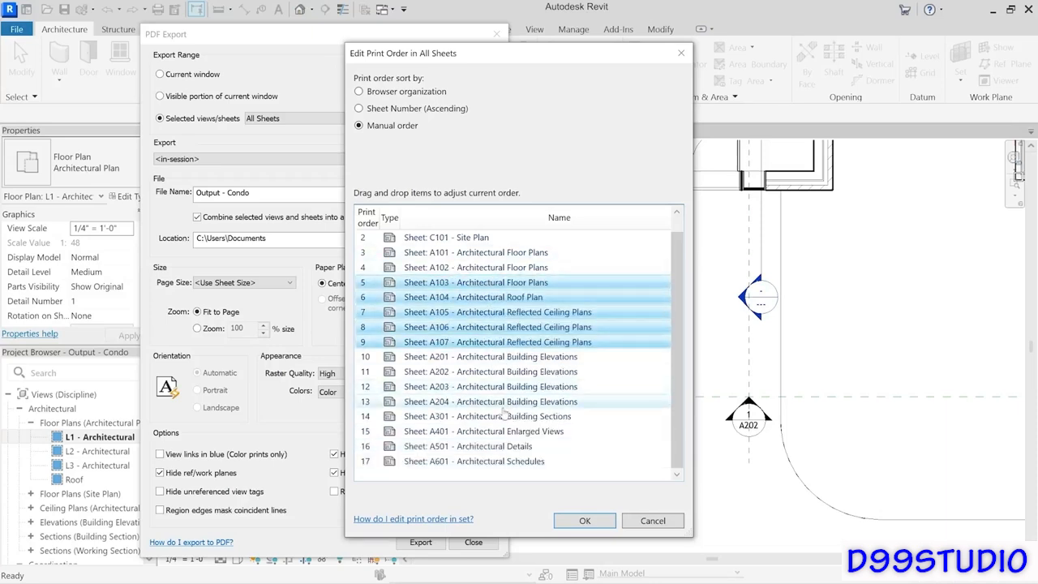
pyautogui.moveTo(677, 336); pyautogui.dragTo(677, 316)
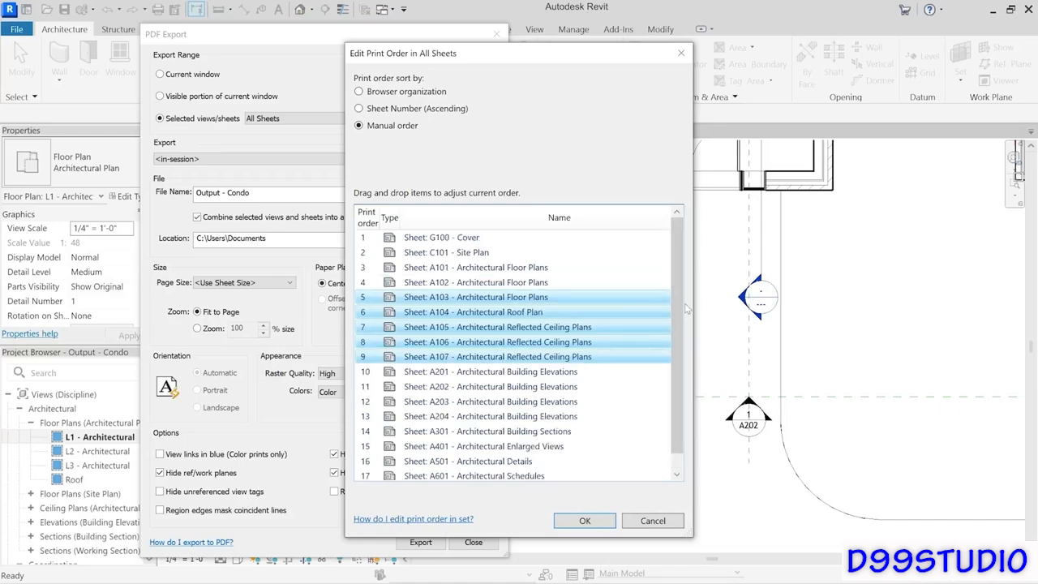
pyautogui.click(600, 524)
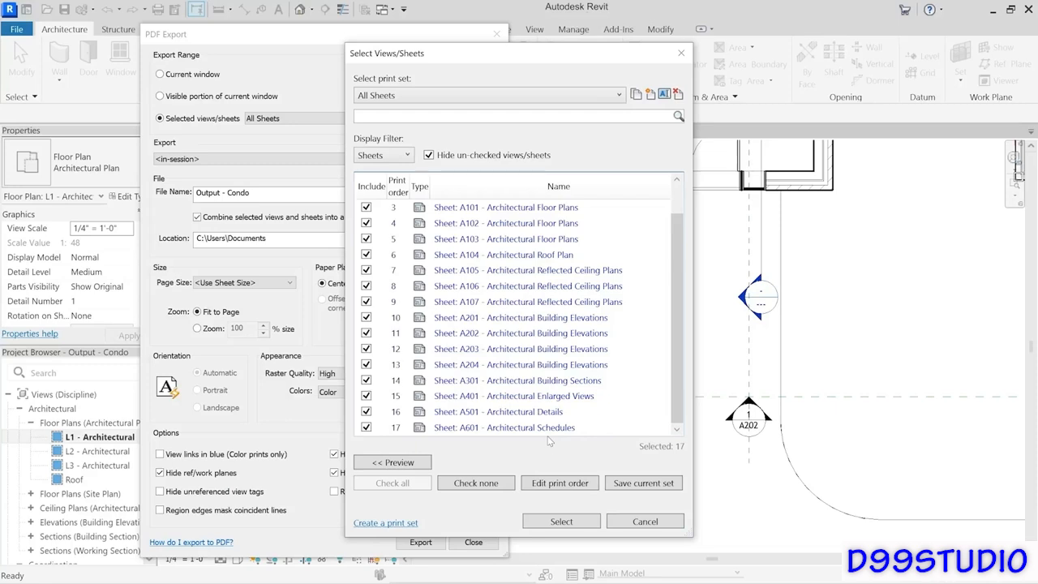
pyautogui.click(649, 486)
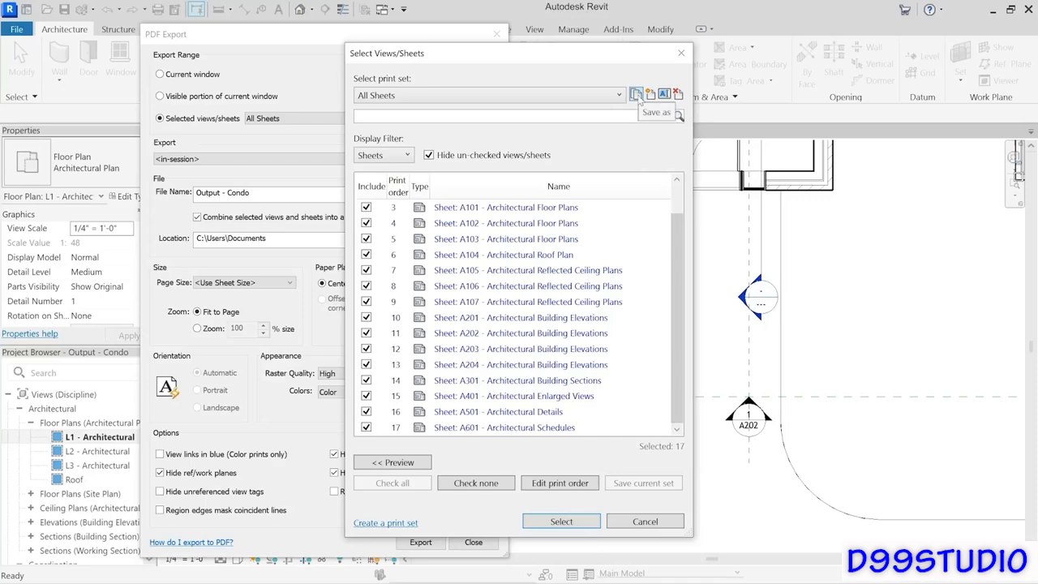
pyautogui.click(565, 524)
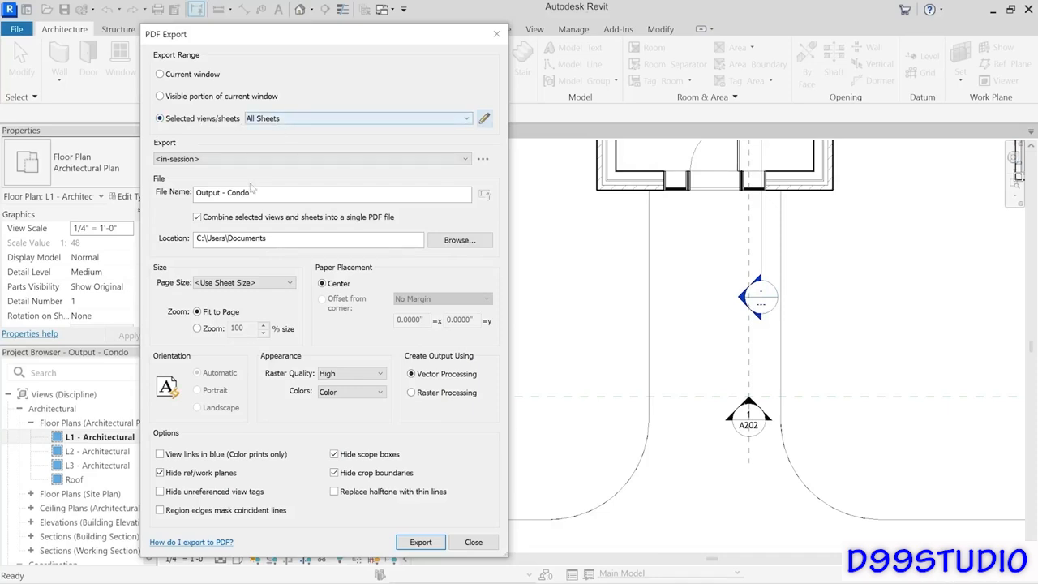
# Keep the PDF page size at Use Sheet Size and set the zoom to 100% size.
pyautogui.moveTo(268, 195); pyautogui.dragTo(172, 198)
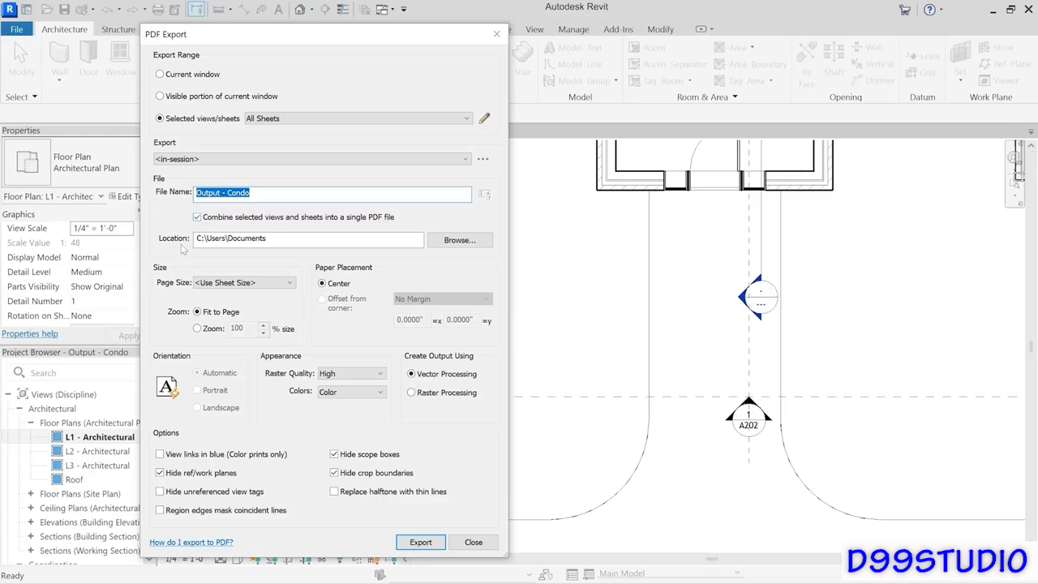
pyautogui.click(276, 284)
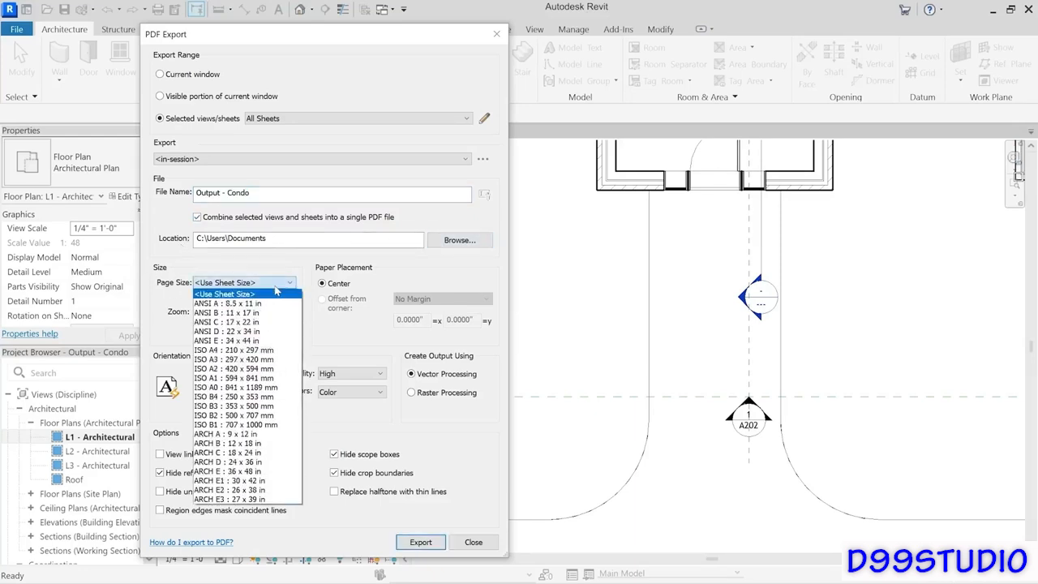
pyautogui.click(275, 292)
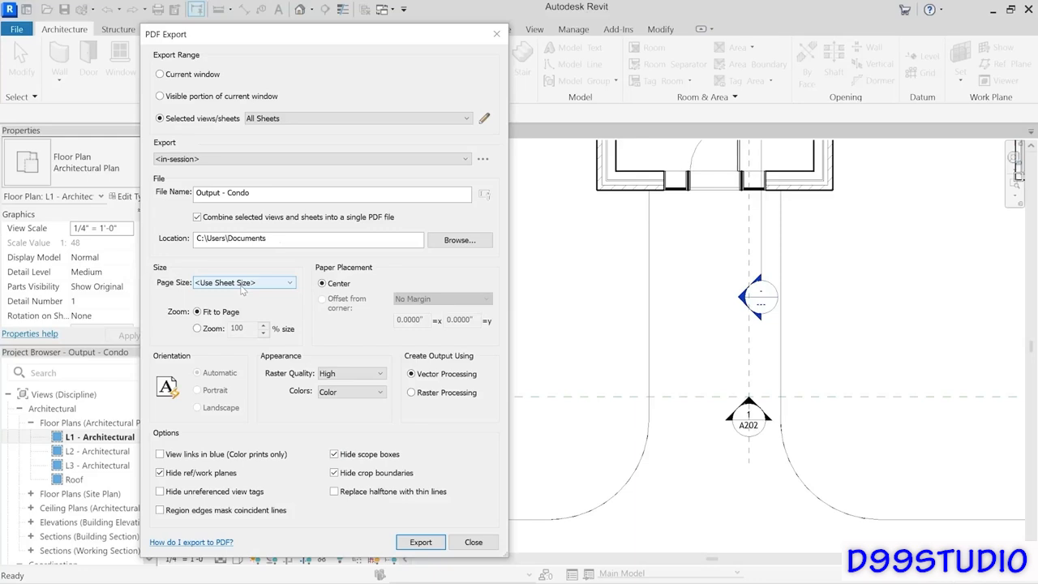
pyautogui.click(198, 329)
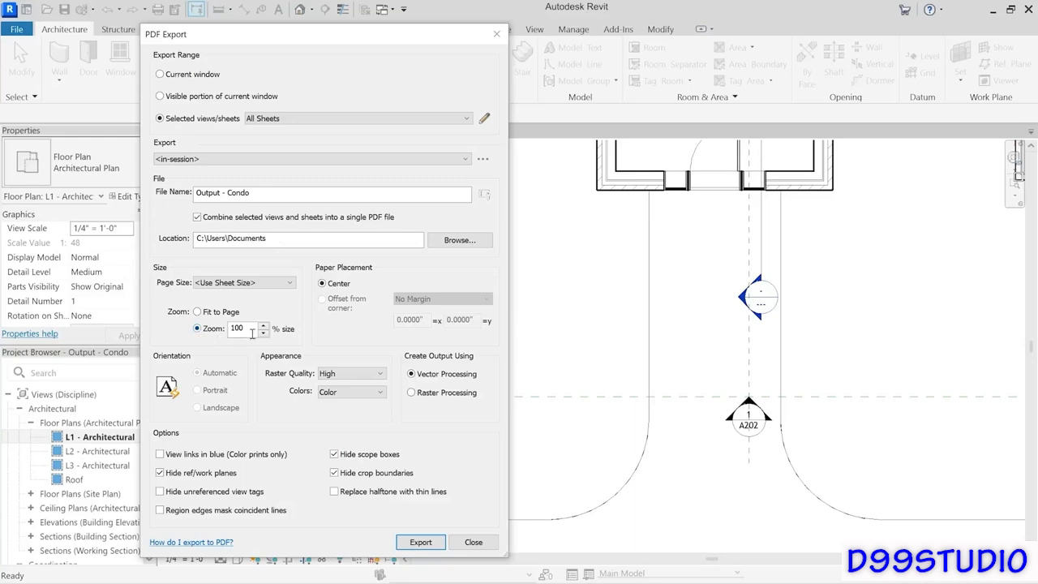
pyautogui.moveTo(247, 329); pyautogui.dragTo(214, 336)
pyautogui.write('50')
pyautogui.press('BackSpace')
pyautogui.press('BackSpace')
pyautogui.write('100')
# Enable blue view links and the hiding of unreferenced view tags, and start the PDF export.
pyautogui.click(159, 455)
pyautogui.click(162, 493)
pyautogui.click(439, 545)
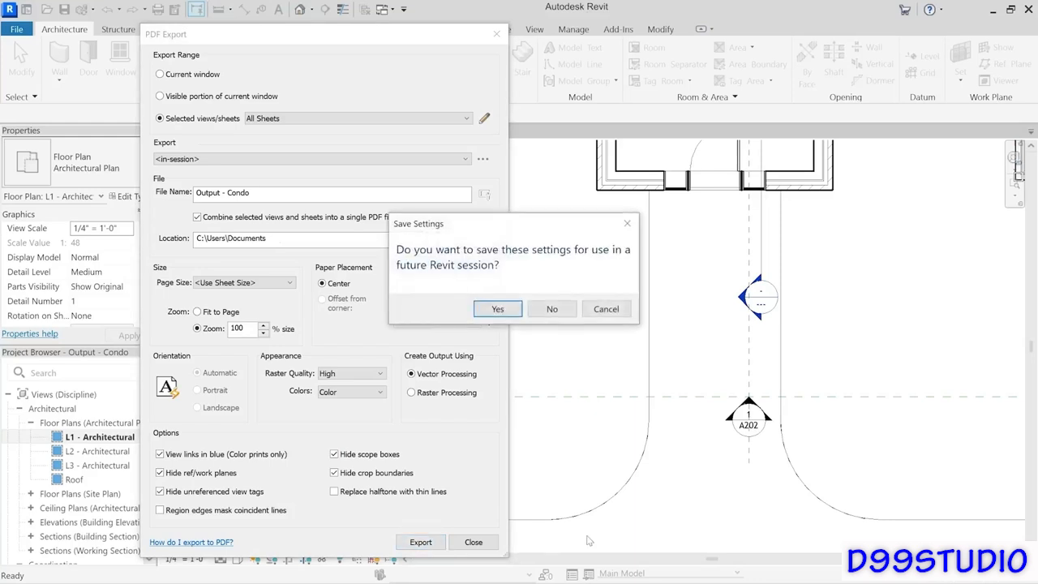
# Save the export settings for future sessions under the name PDF Export Setup Settings Default.
pyautogui.click(496, 309)
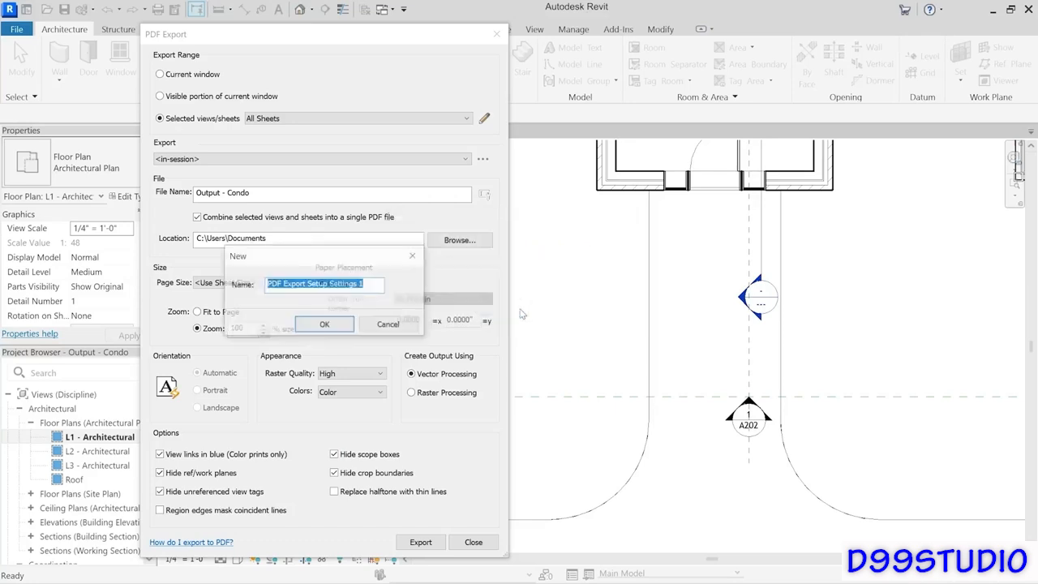
pyautogui.click(372, 286)
pyautogui.press('BackSpace')
pyautogui.write('Default')
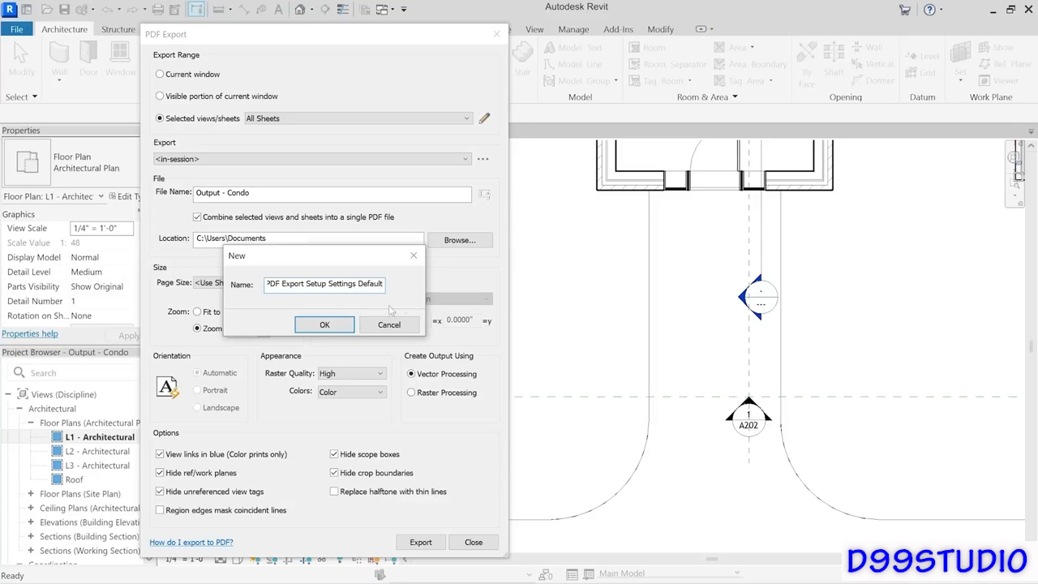
pyautogui.click(344, 324)
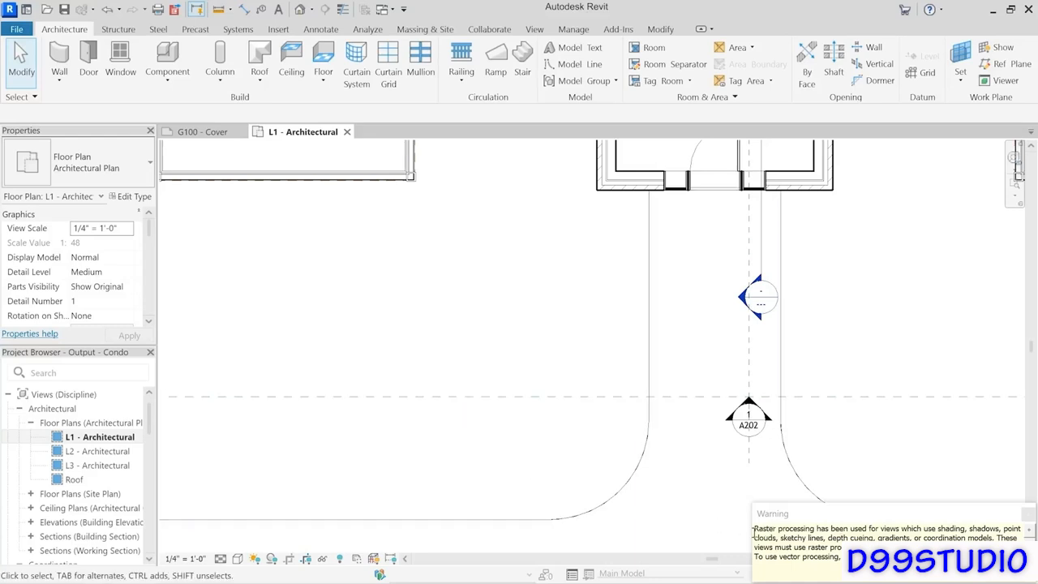
# Read the raster processing warning and view the exported Output - Condo.pdf in a maximized Adobe Acrobat Pro window.
pyautogui.moveTo(754, 529); pyautogui.dragTo(1003, 530)
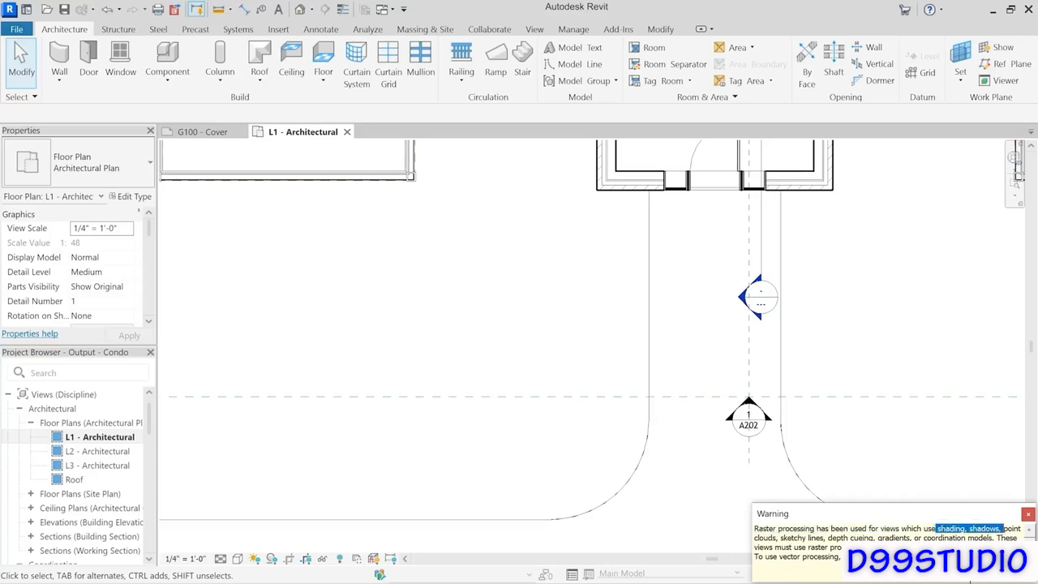
pyautogui.click(544, 425)
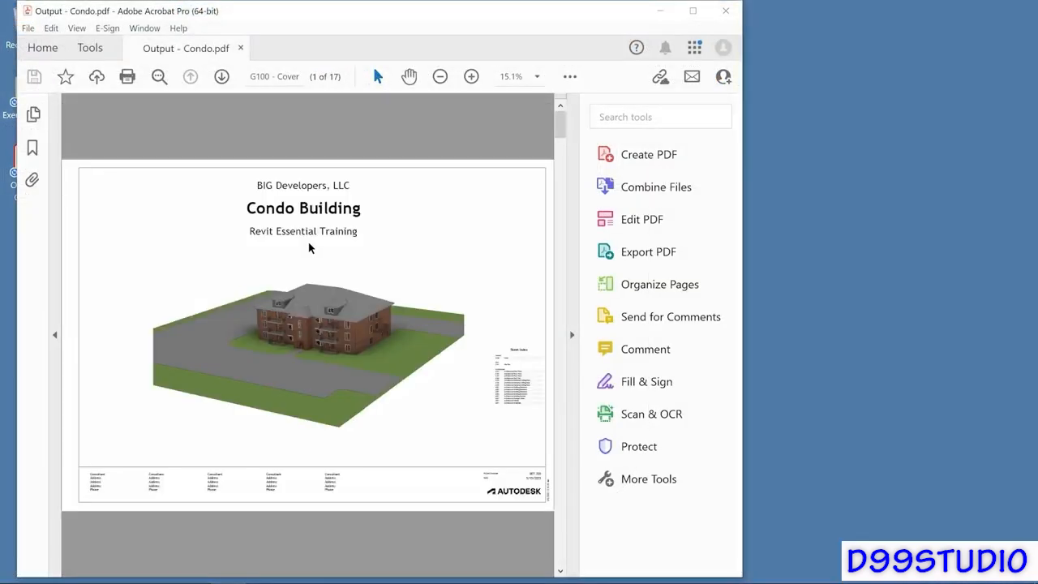
pyautogui.click(693, 11)
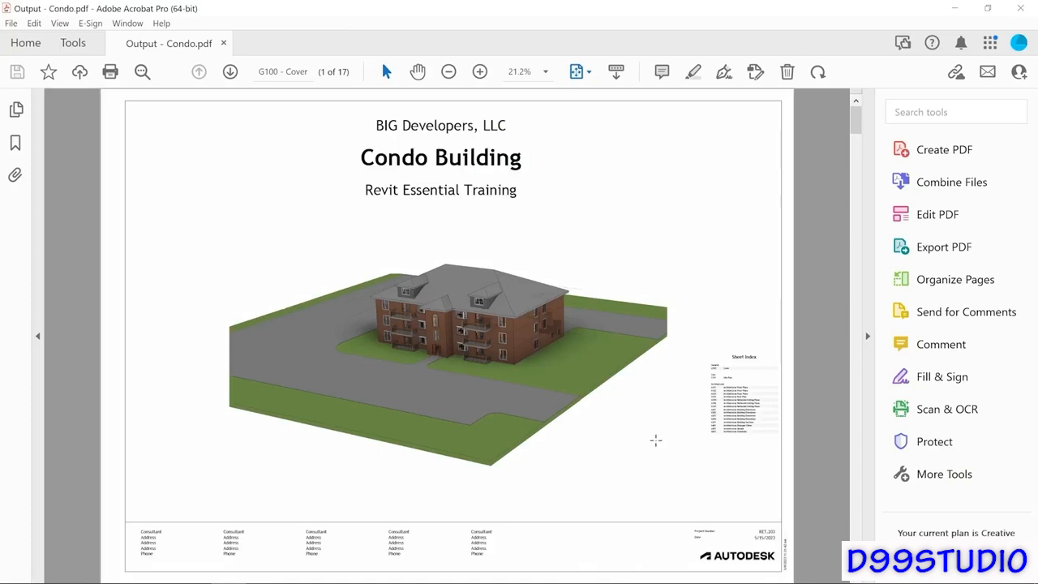
# Show the page thumbnails of the exported PDF and check the order of the sheets.
pyautogui.click(17, 110)
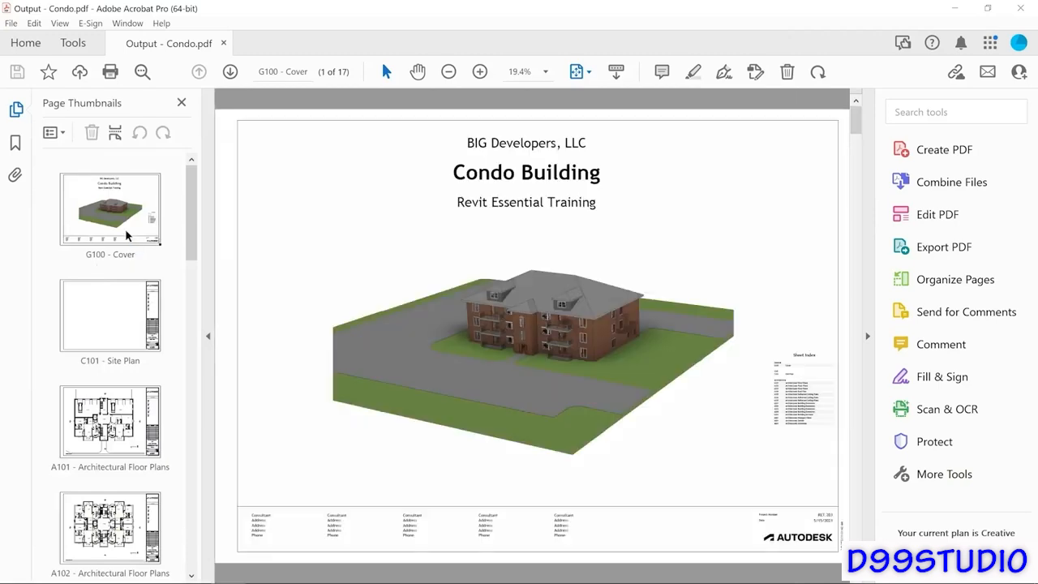
pyautogui.scroll(-5, 193, 271)
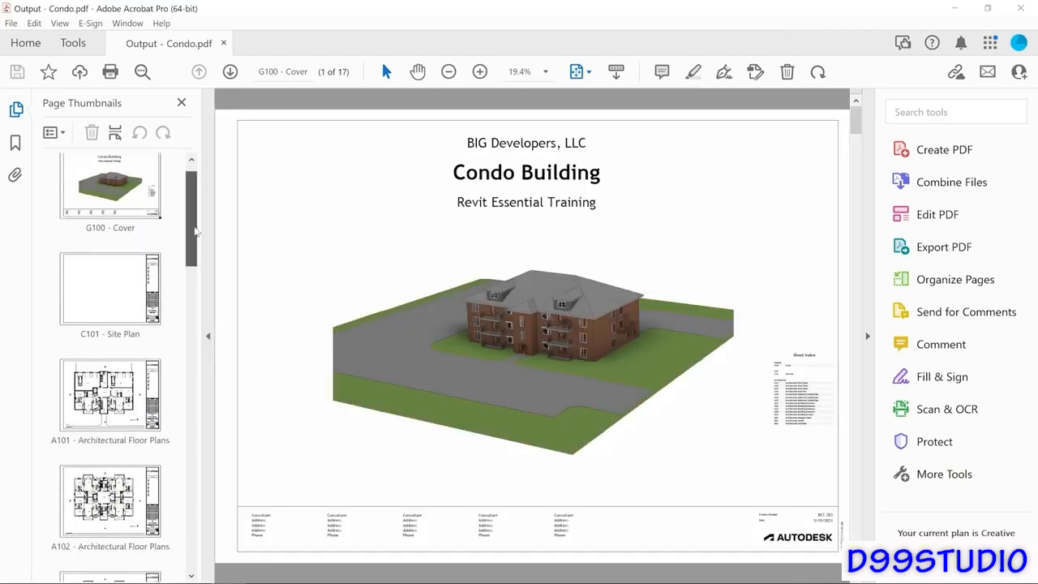
pyautogui.moveTo(195, 278); pyautogui.dragTo(193, 316)
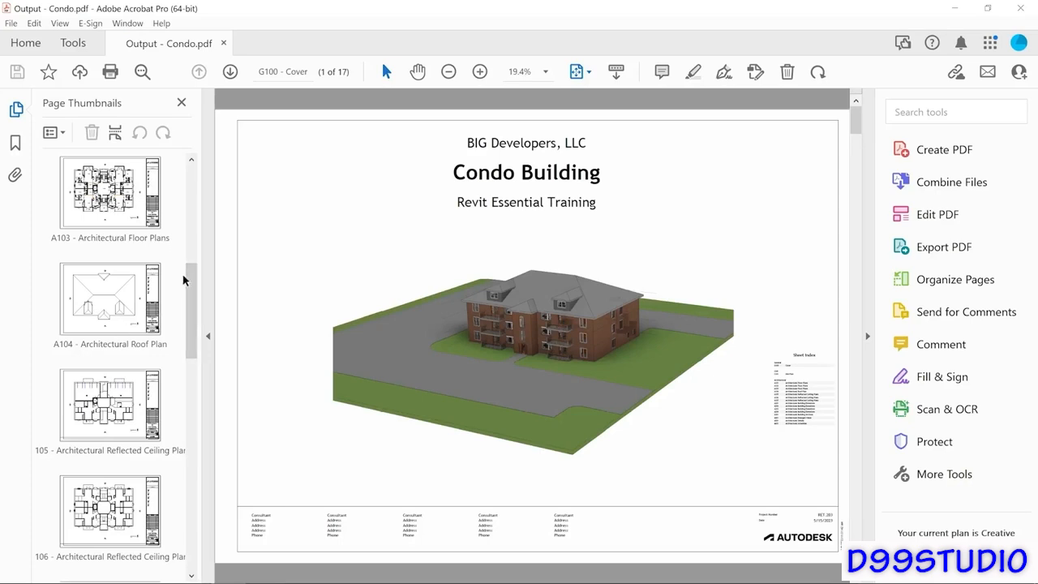
pyautogui.moveTo(194, 291); pyautogui.dragTo(194, 261)
# Test the PDF's view links by following the west elevation marker on sheet A102 and a level marker on sheet A204.
pyautogui.click(151, 235)
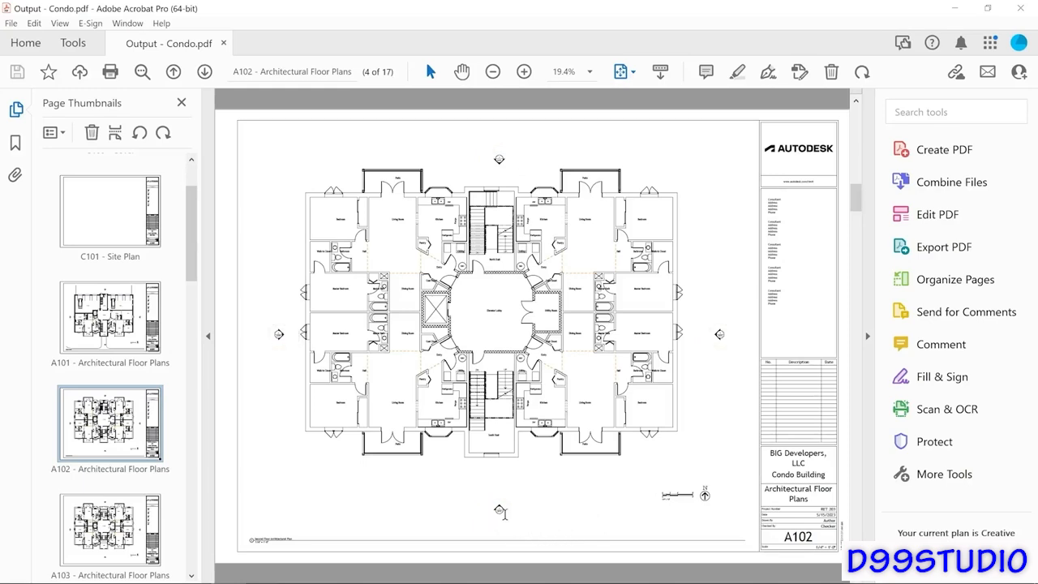
pyautogui.click(278, 338)
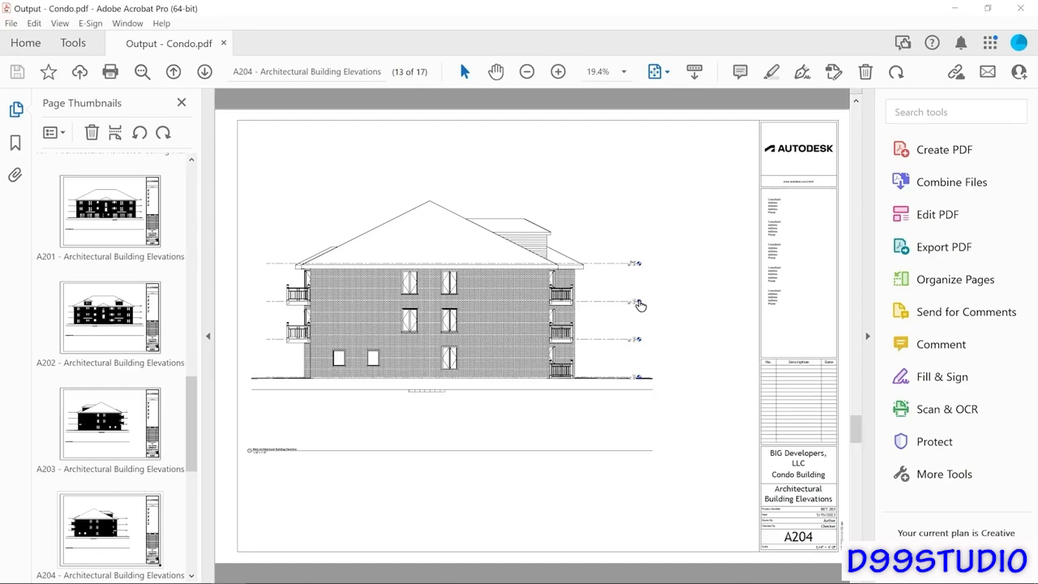
pyautogui.click(640, 304)
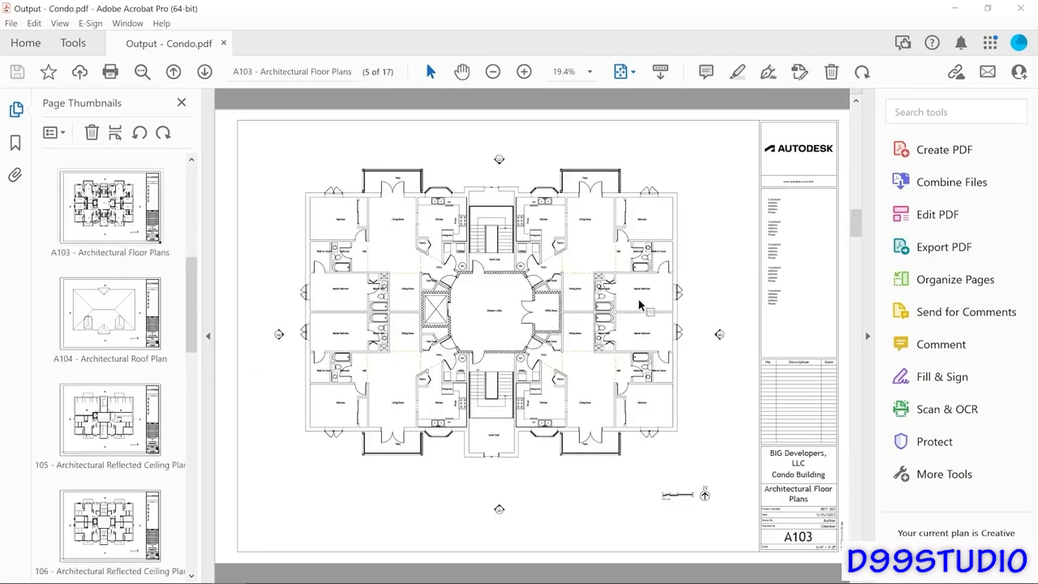